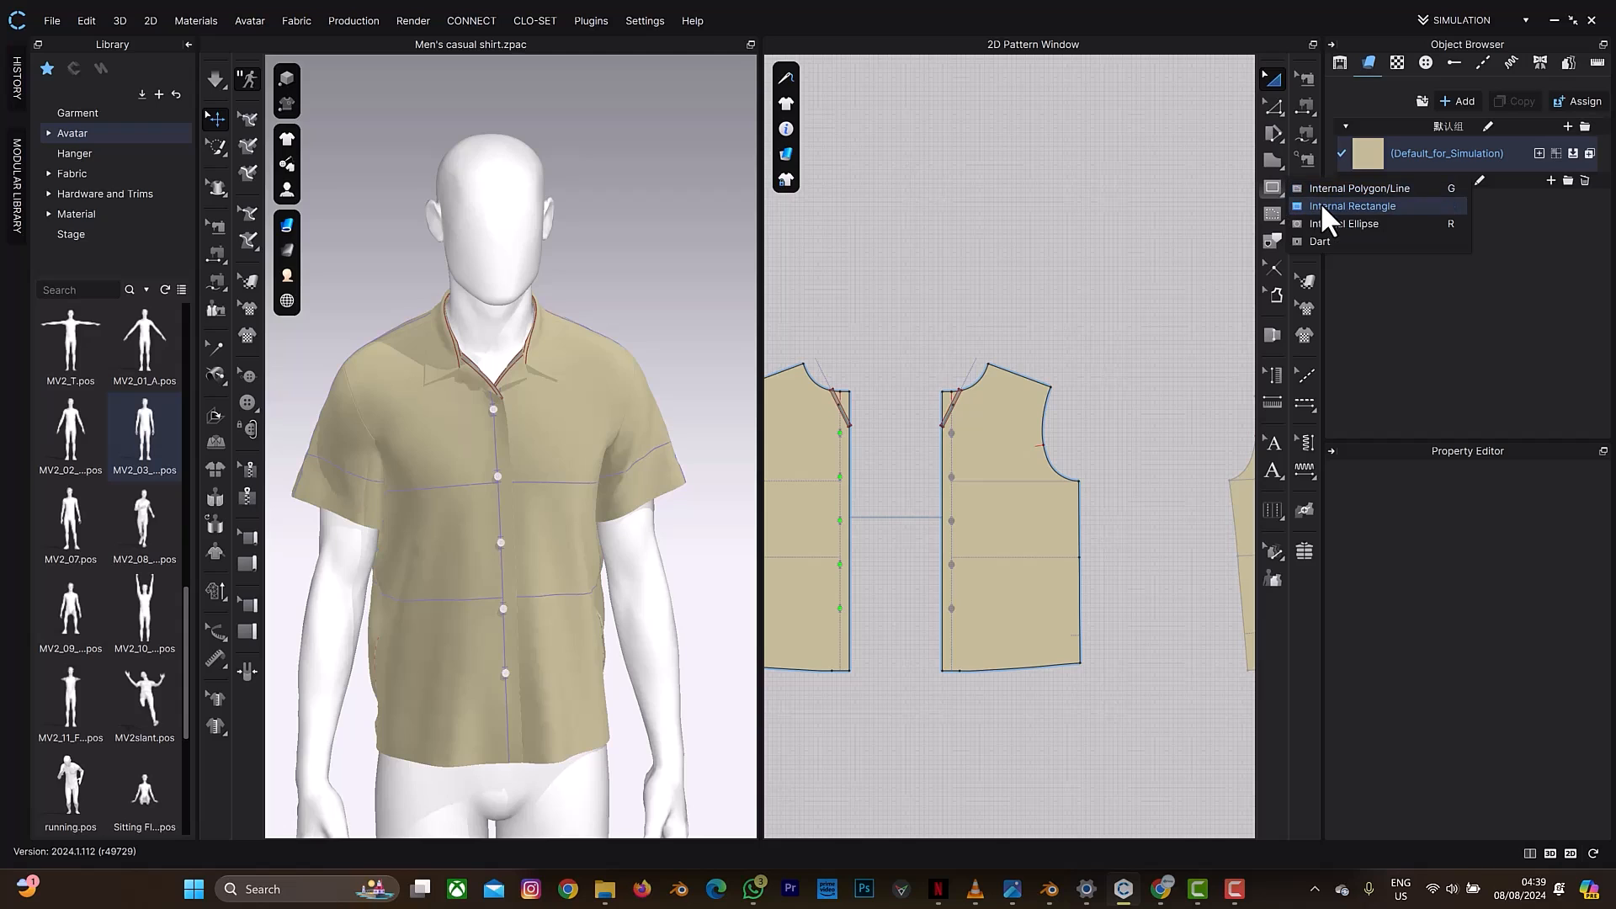
Step: Draw an internal rectangle about 111 mm wide and 120 mm high on the right-hand shirt front's chest and shift it slightly toward the placket
left_click(1320, 205)
scroll(998, 505, "up", 3)
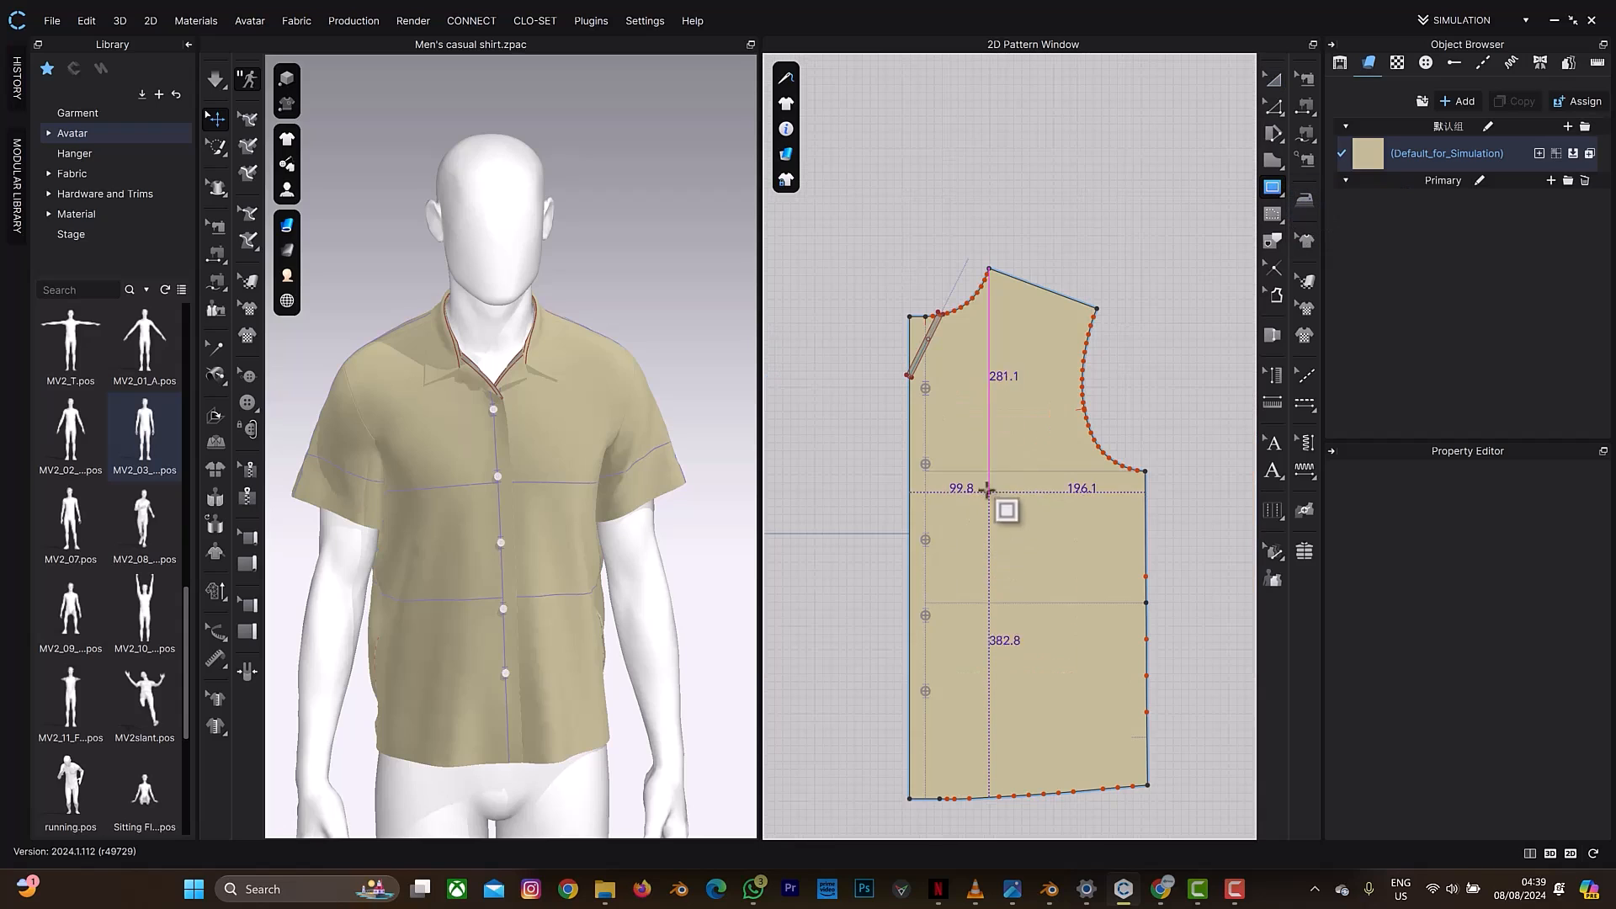
left_click_drag(976, 417, 1066, 511)
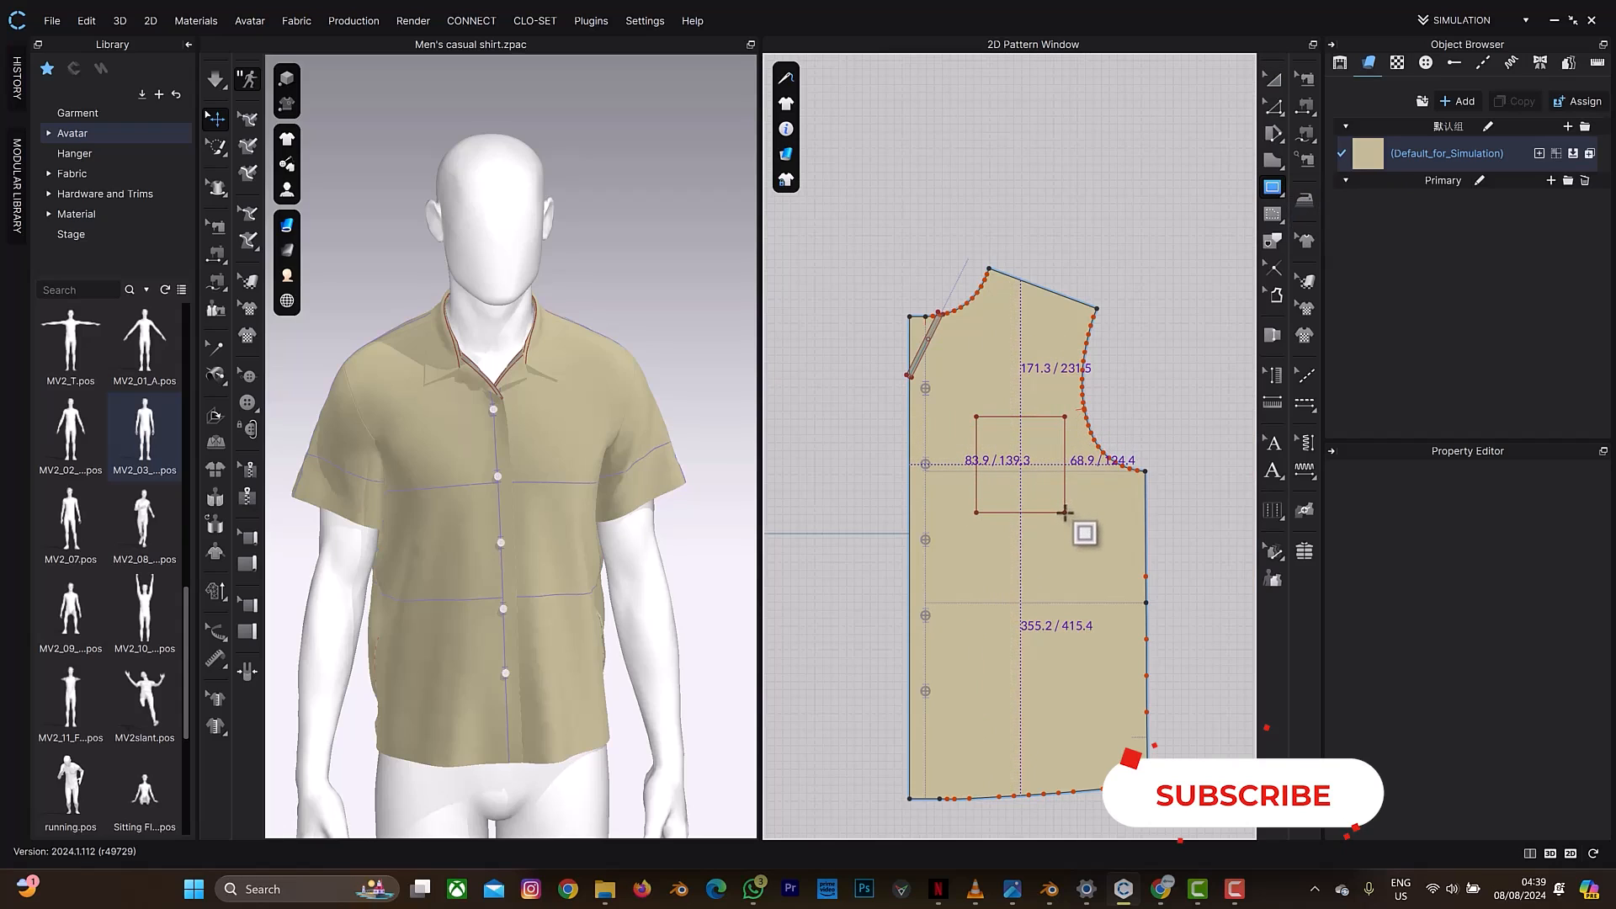
key("a")
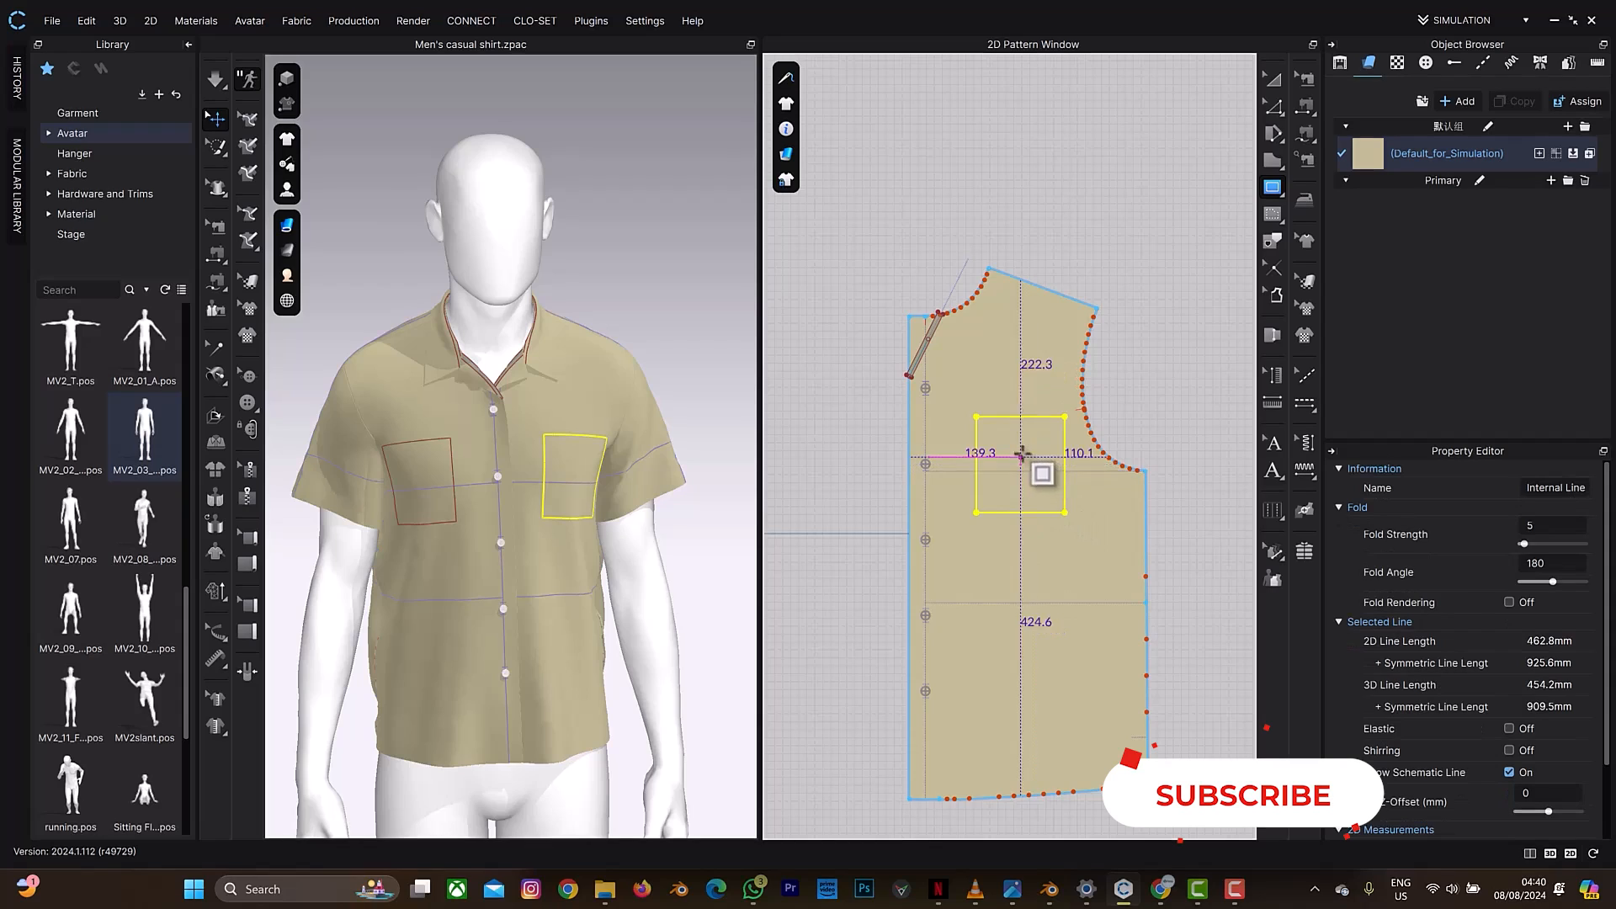
left_click_drag(1021, 455, 1014, 452)
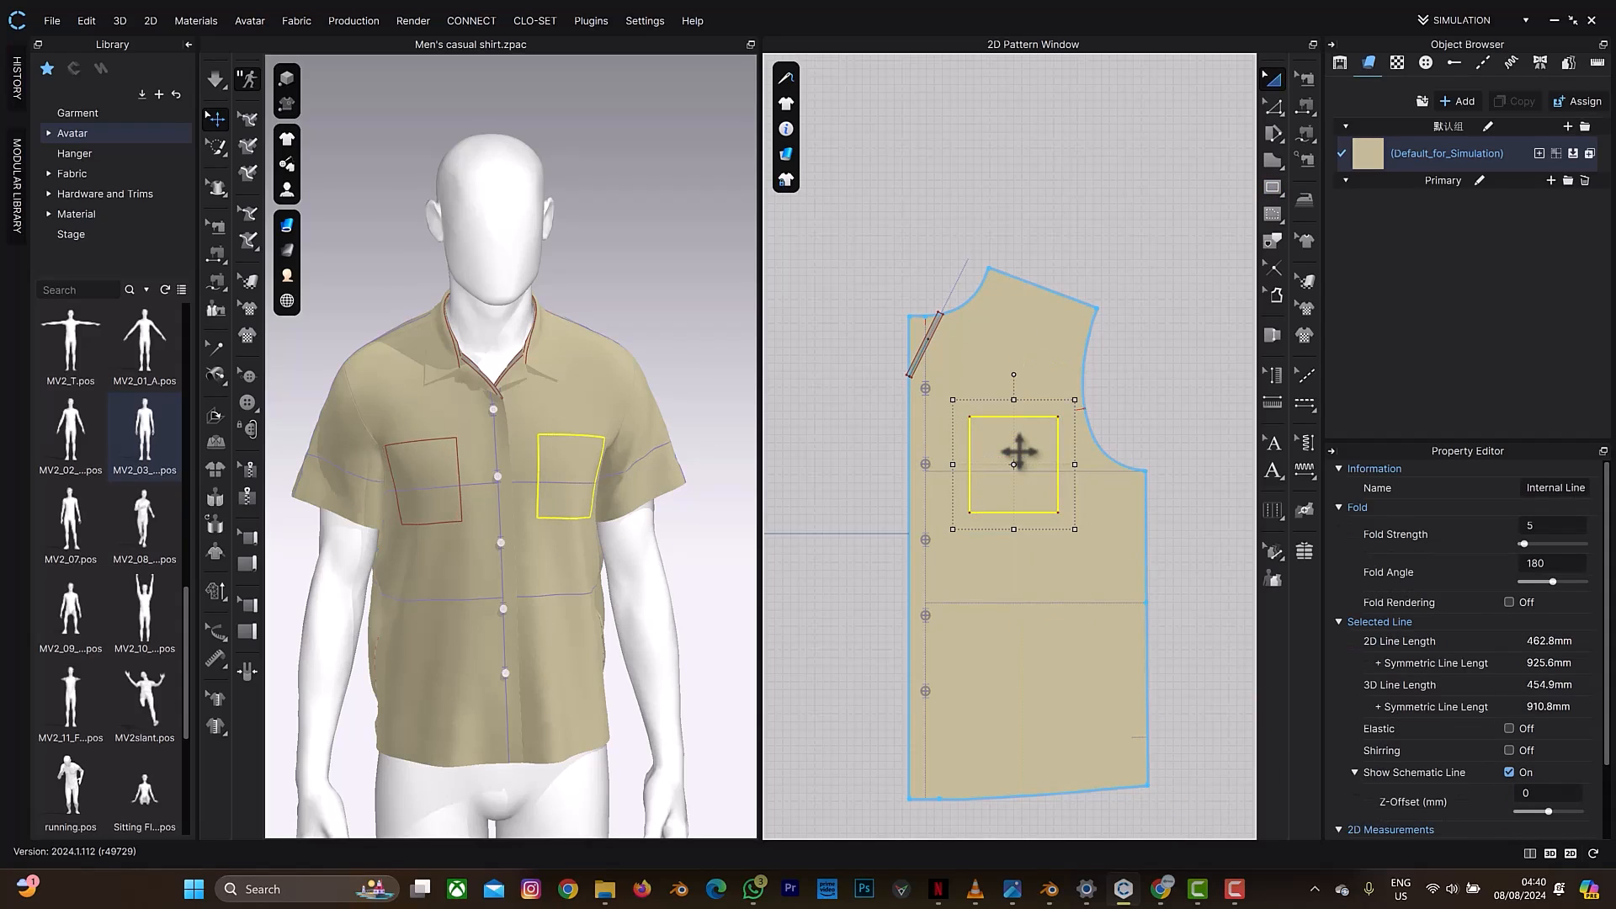
Step: Clone the chest rectangle as a separate pattern piece and place it above the right-hand shirt front
right_click(1060, 477)
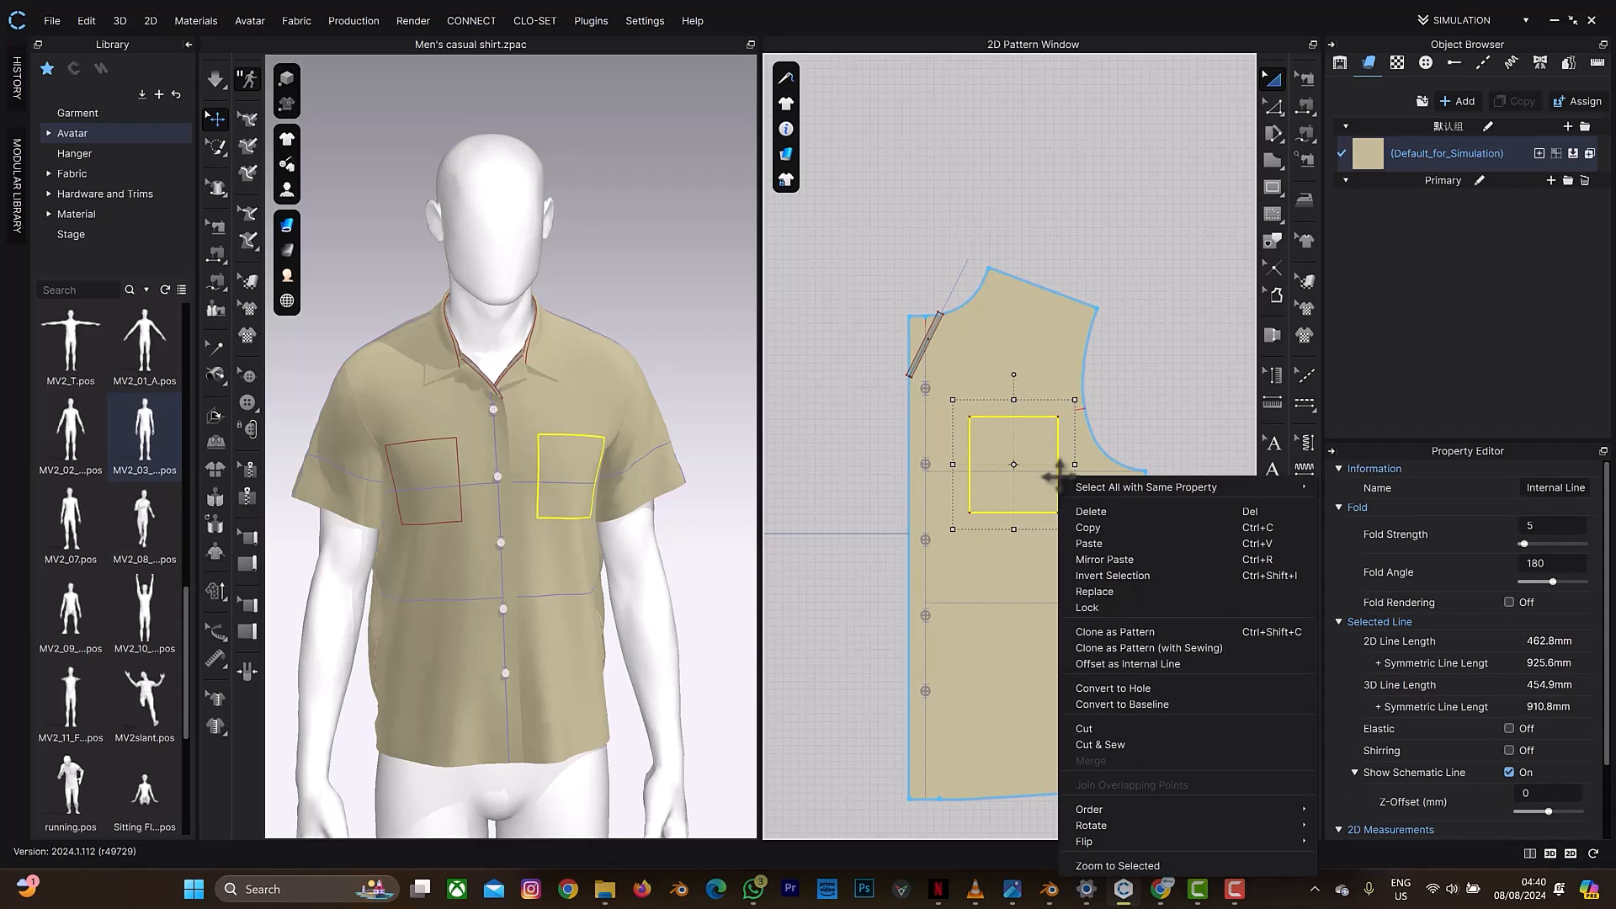
left_click(1132, 629)
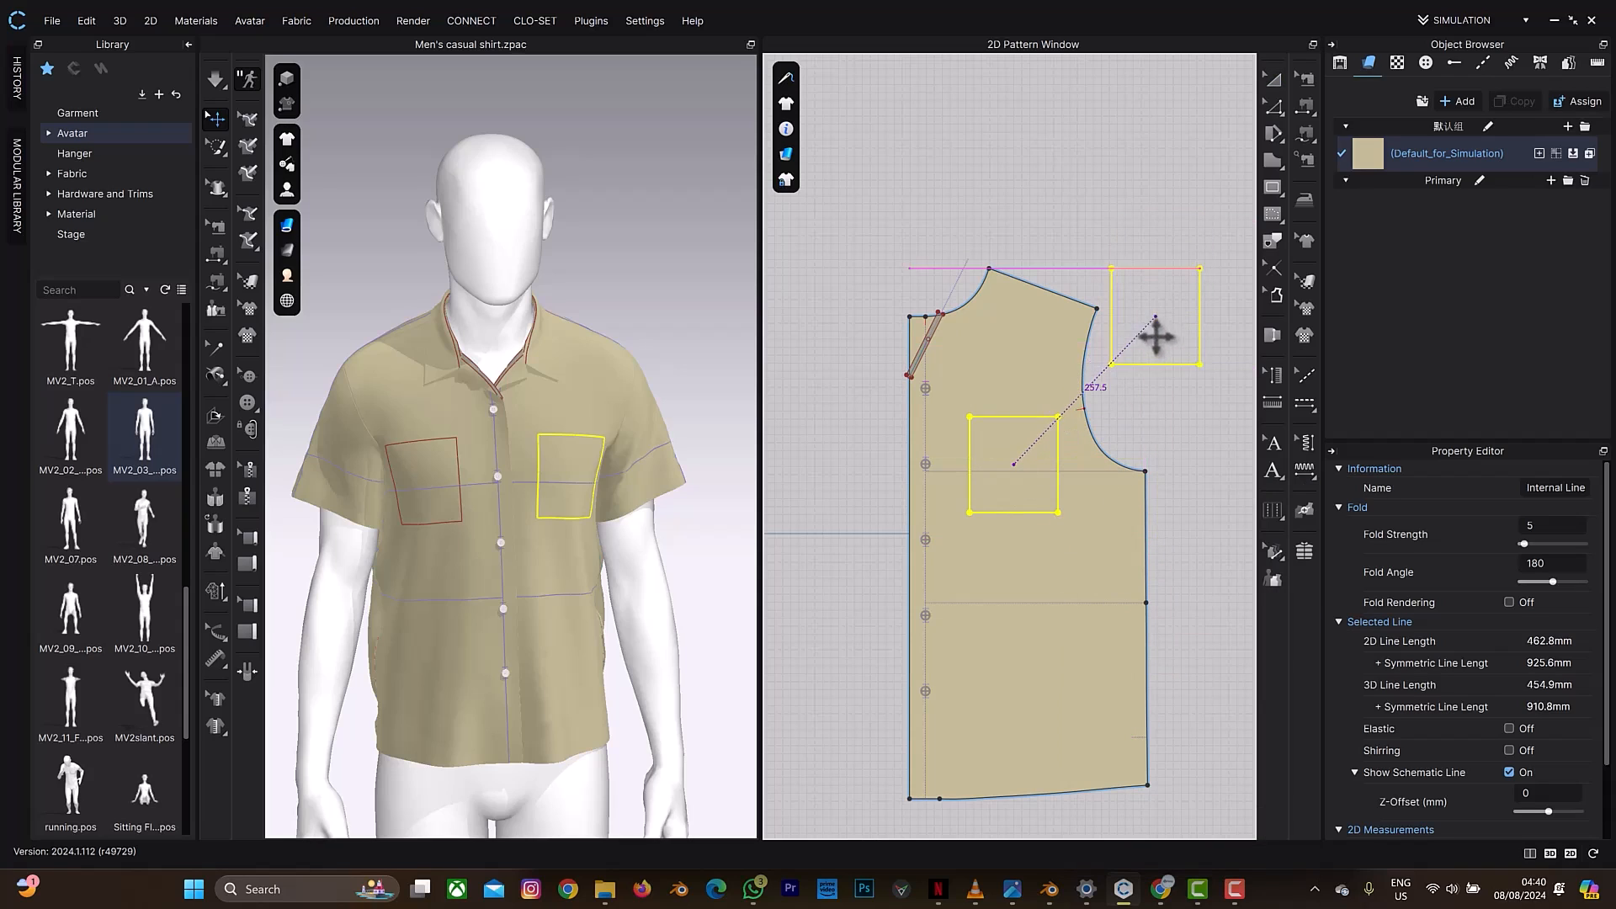
left_click(1073, 192)
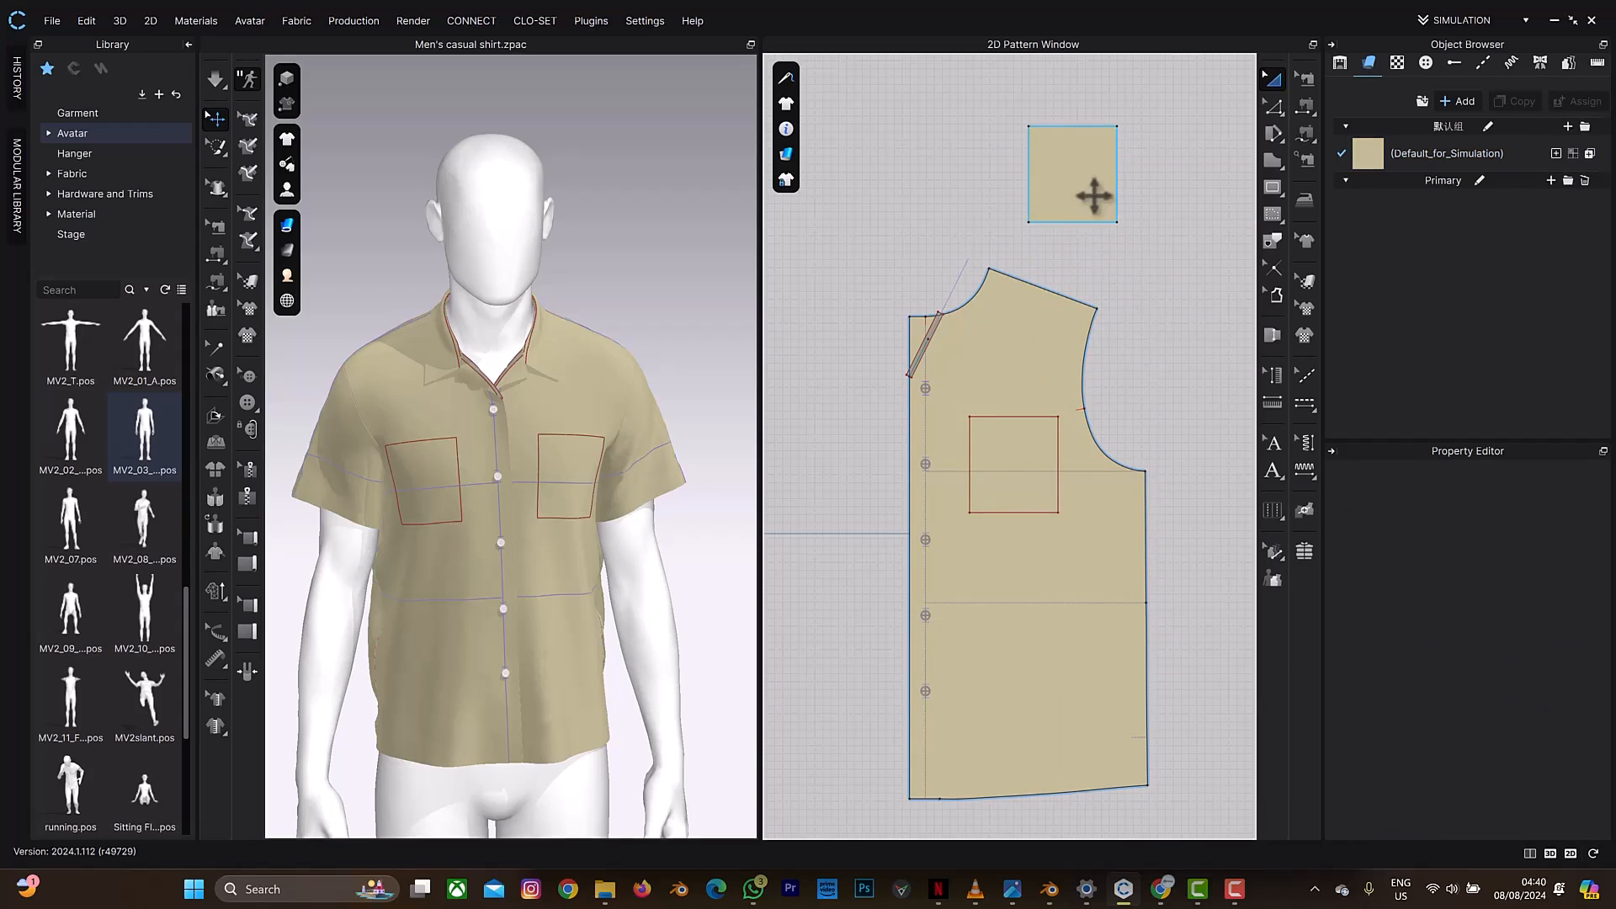
Step: Sew the cloned pocket's two sides and bottom edge to the matching rectangle edges, leaving its top open, and briefly simulate the garment
key("m")
left_click(1117, 127)
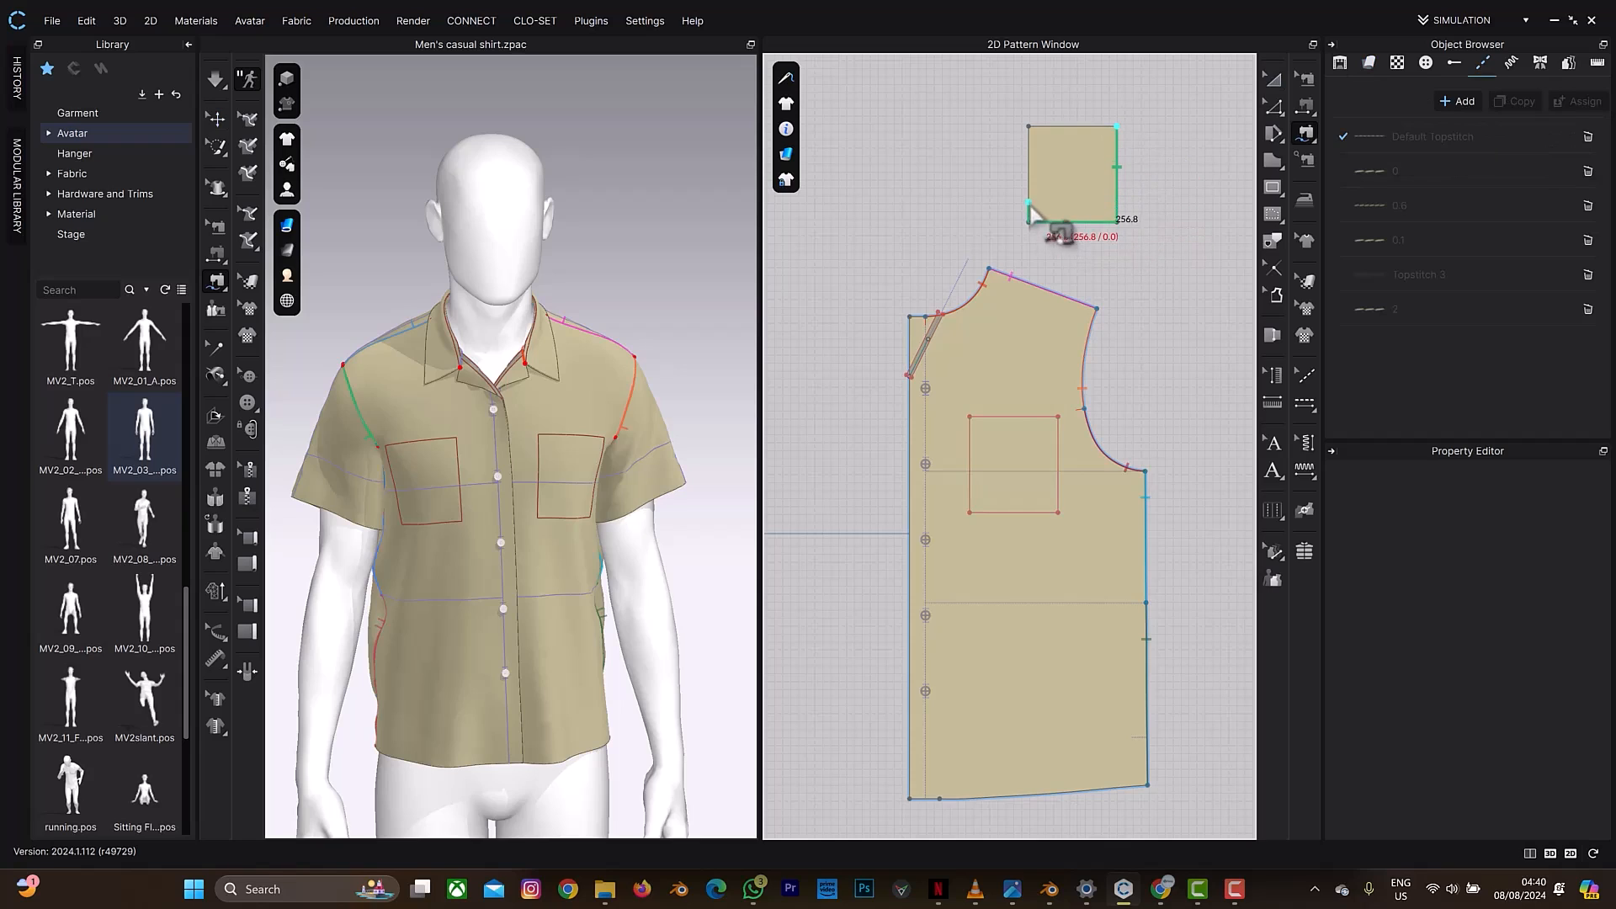
left_click(1029, 128)
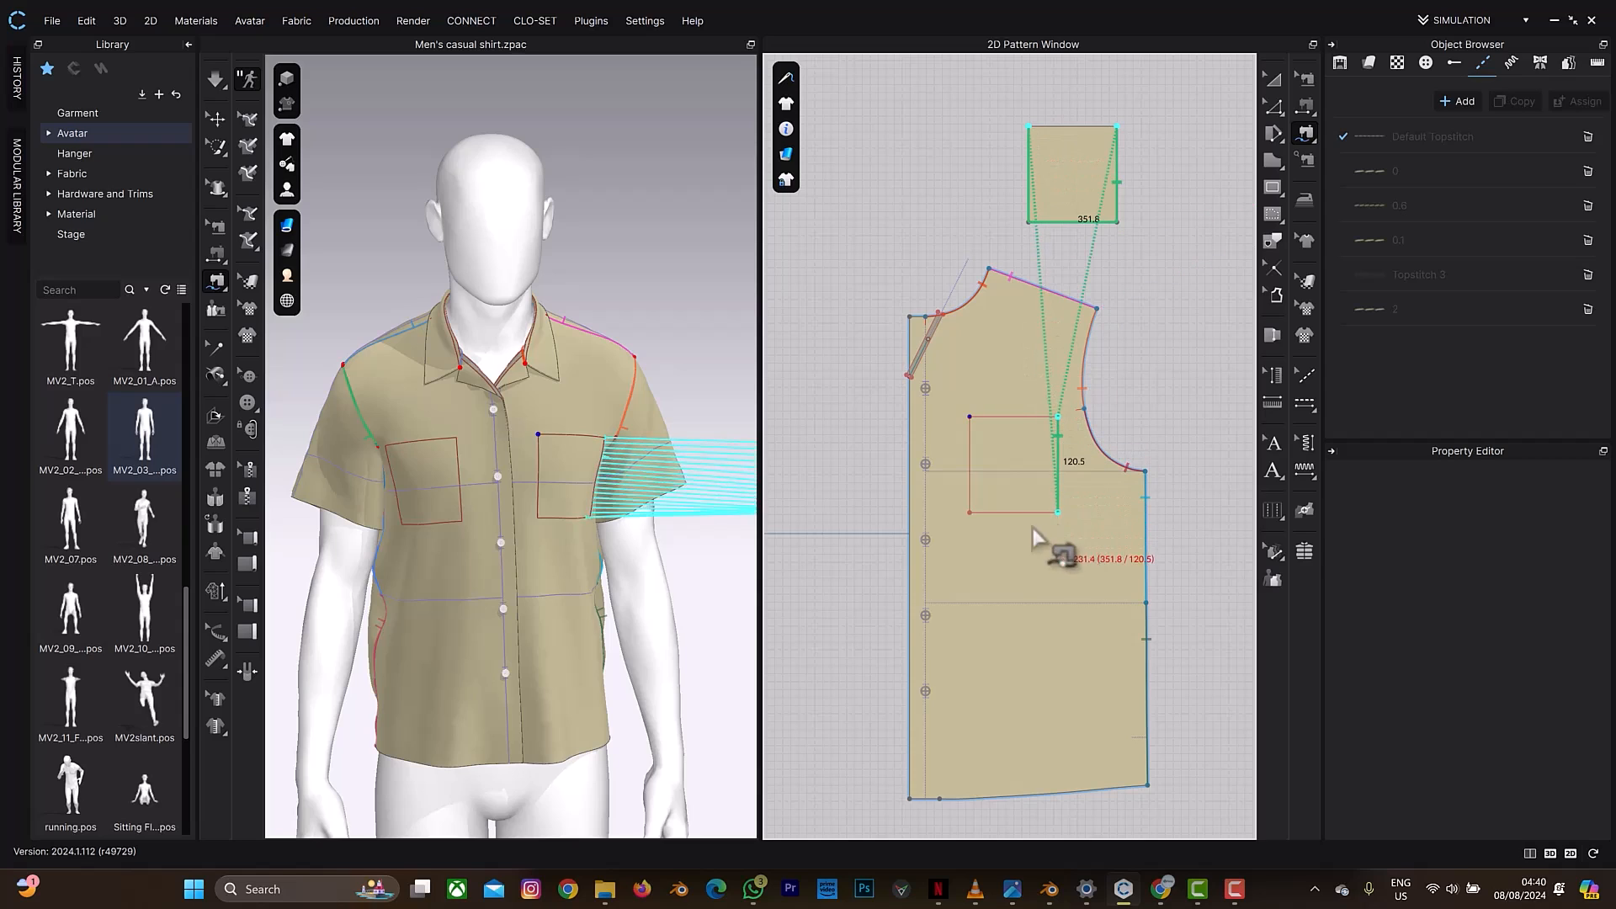
left_click(971, 421)
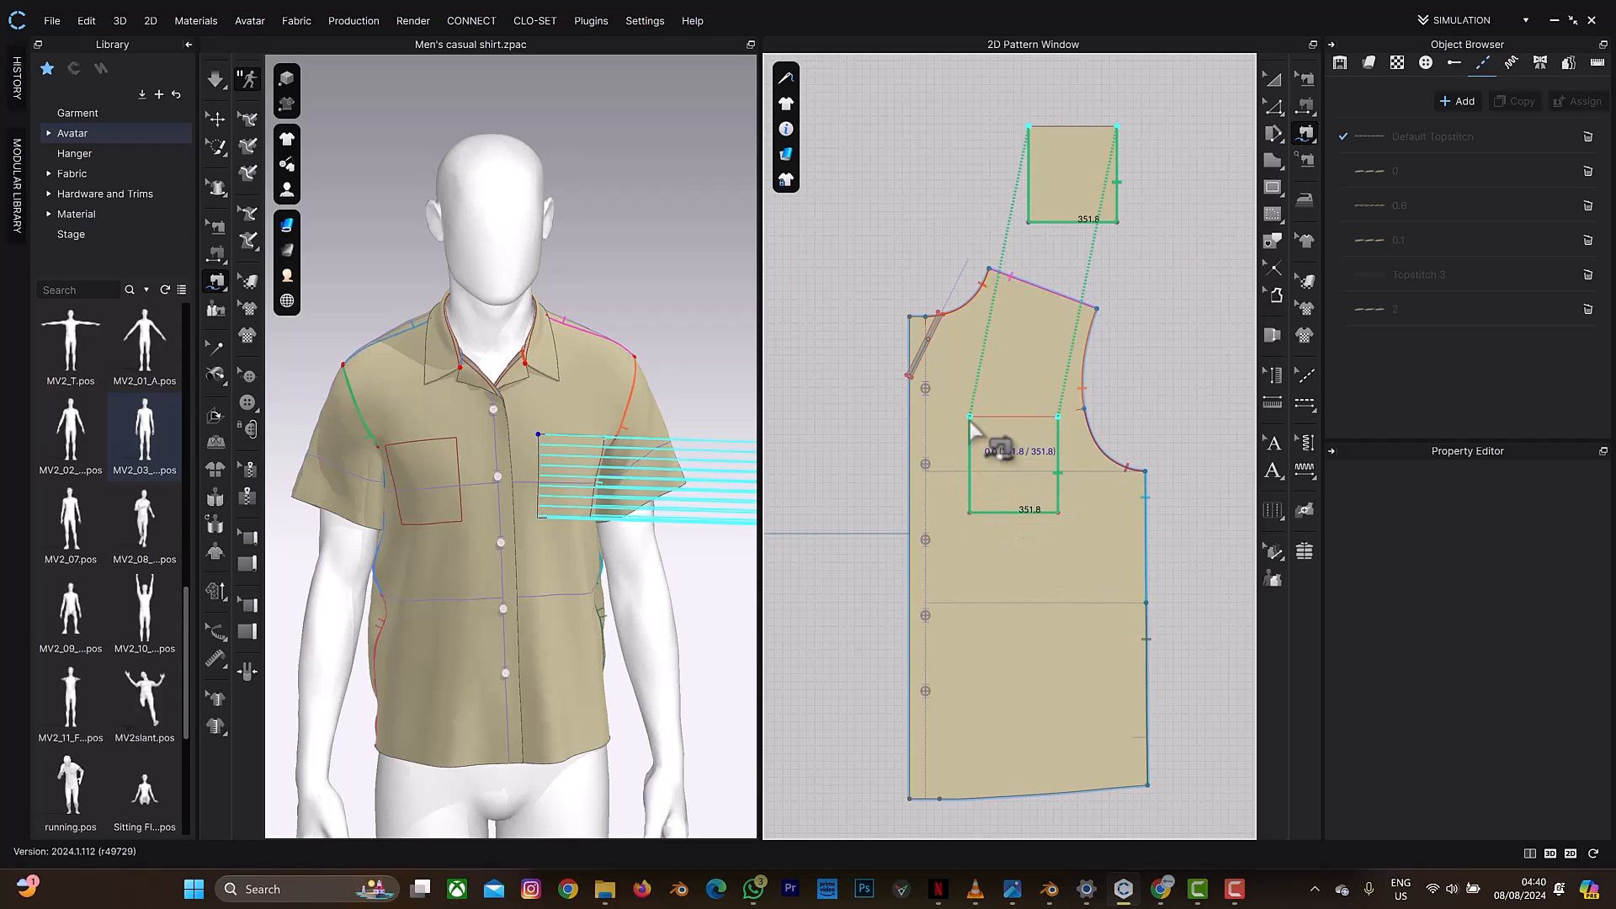
key("space")
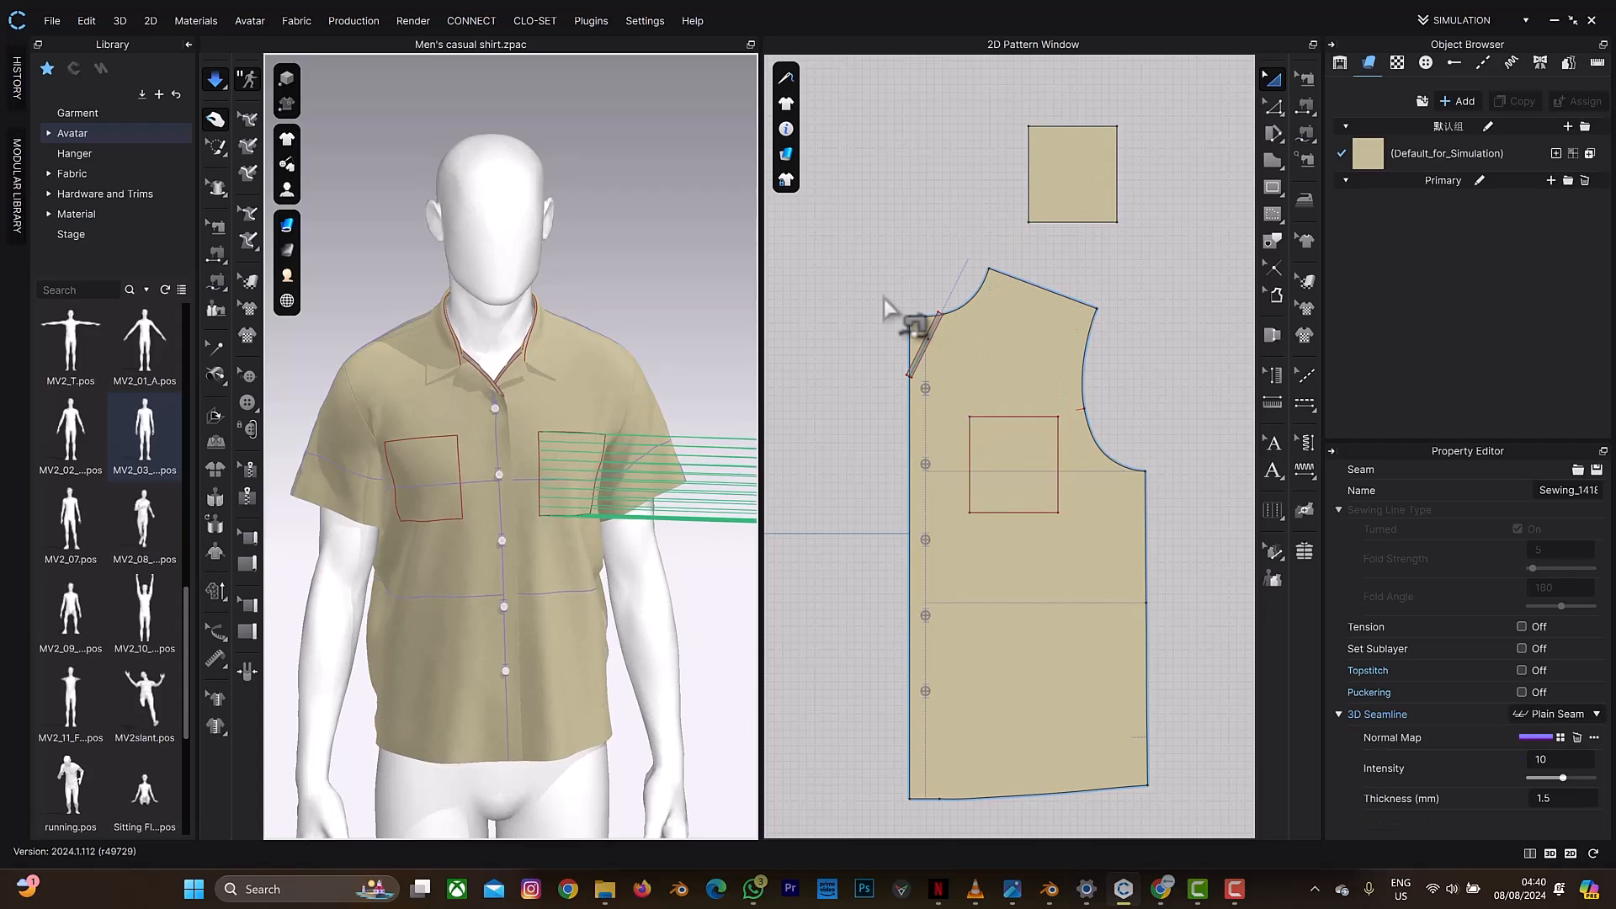
left_click(924, 341)
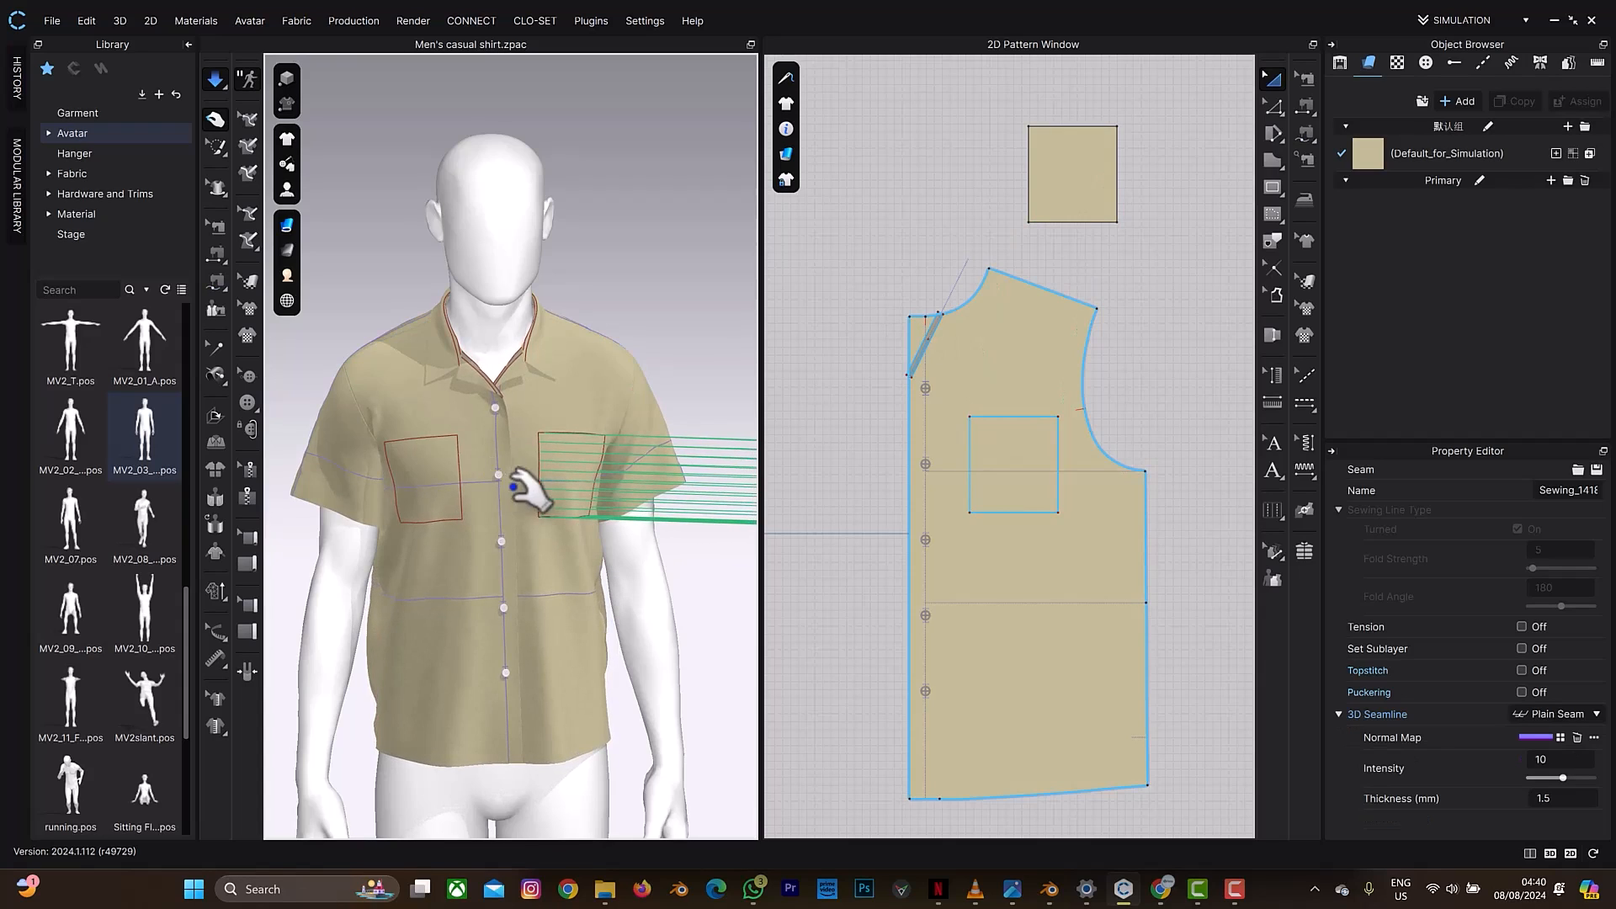
key("space")
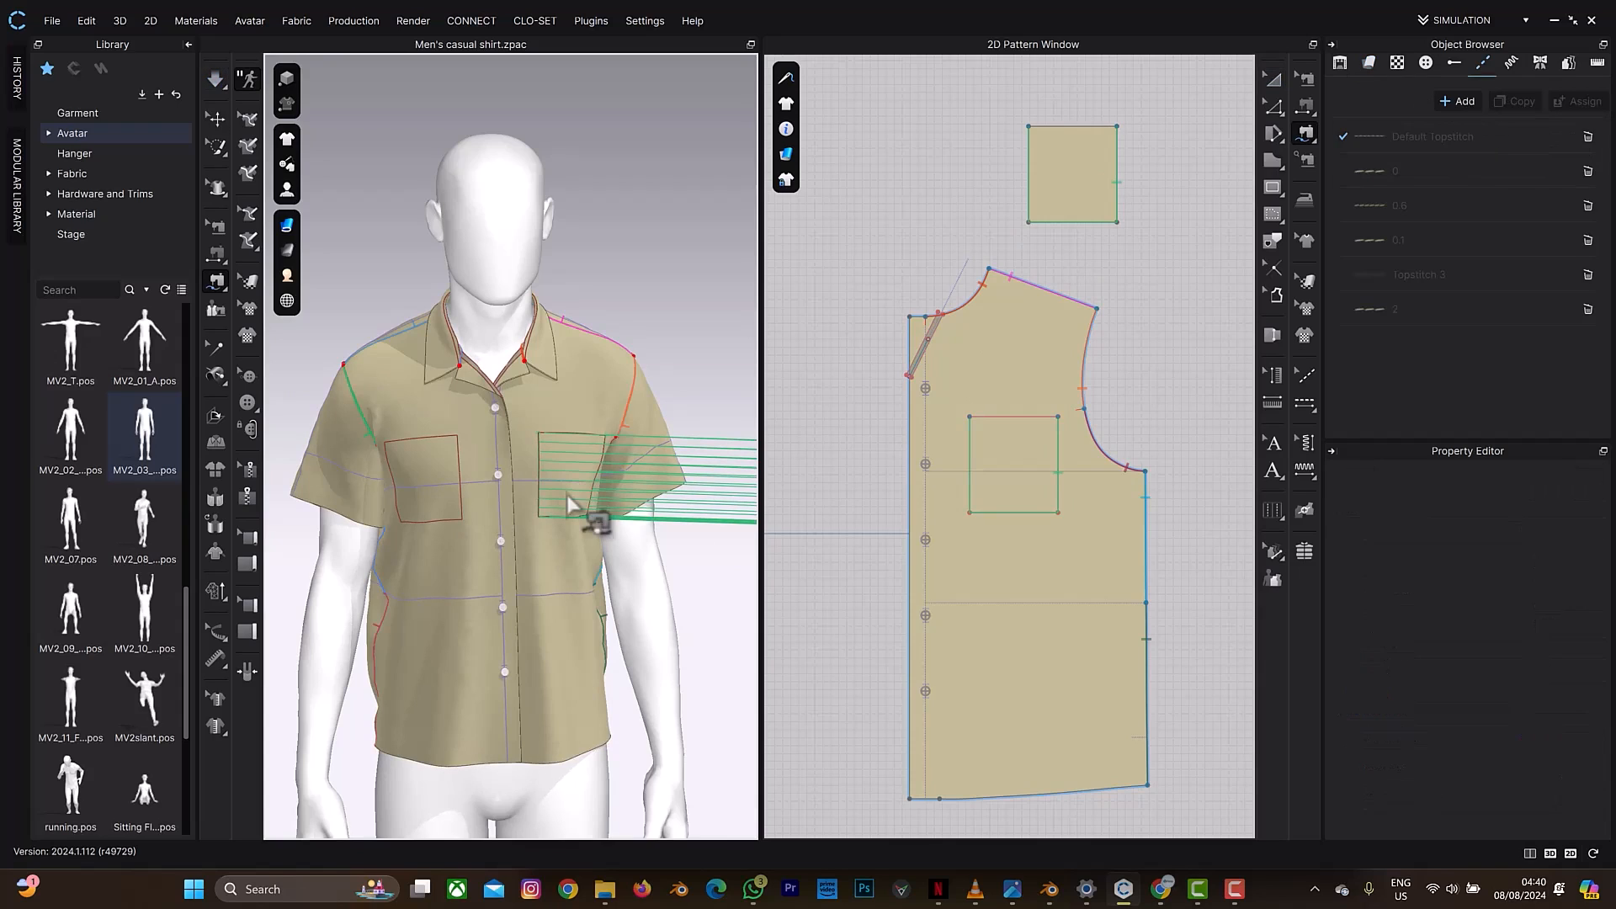
Step: Move the pocket piece in 3D to just in front of its chest outline and simulate it onto the shirt
scroll(594, 435, "down", 3)
middle_click_drag(627, 425, 455, 455)
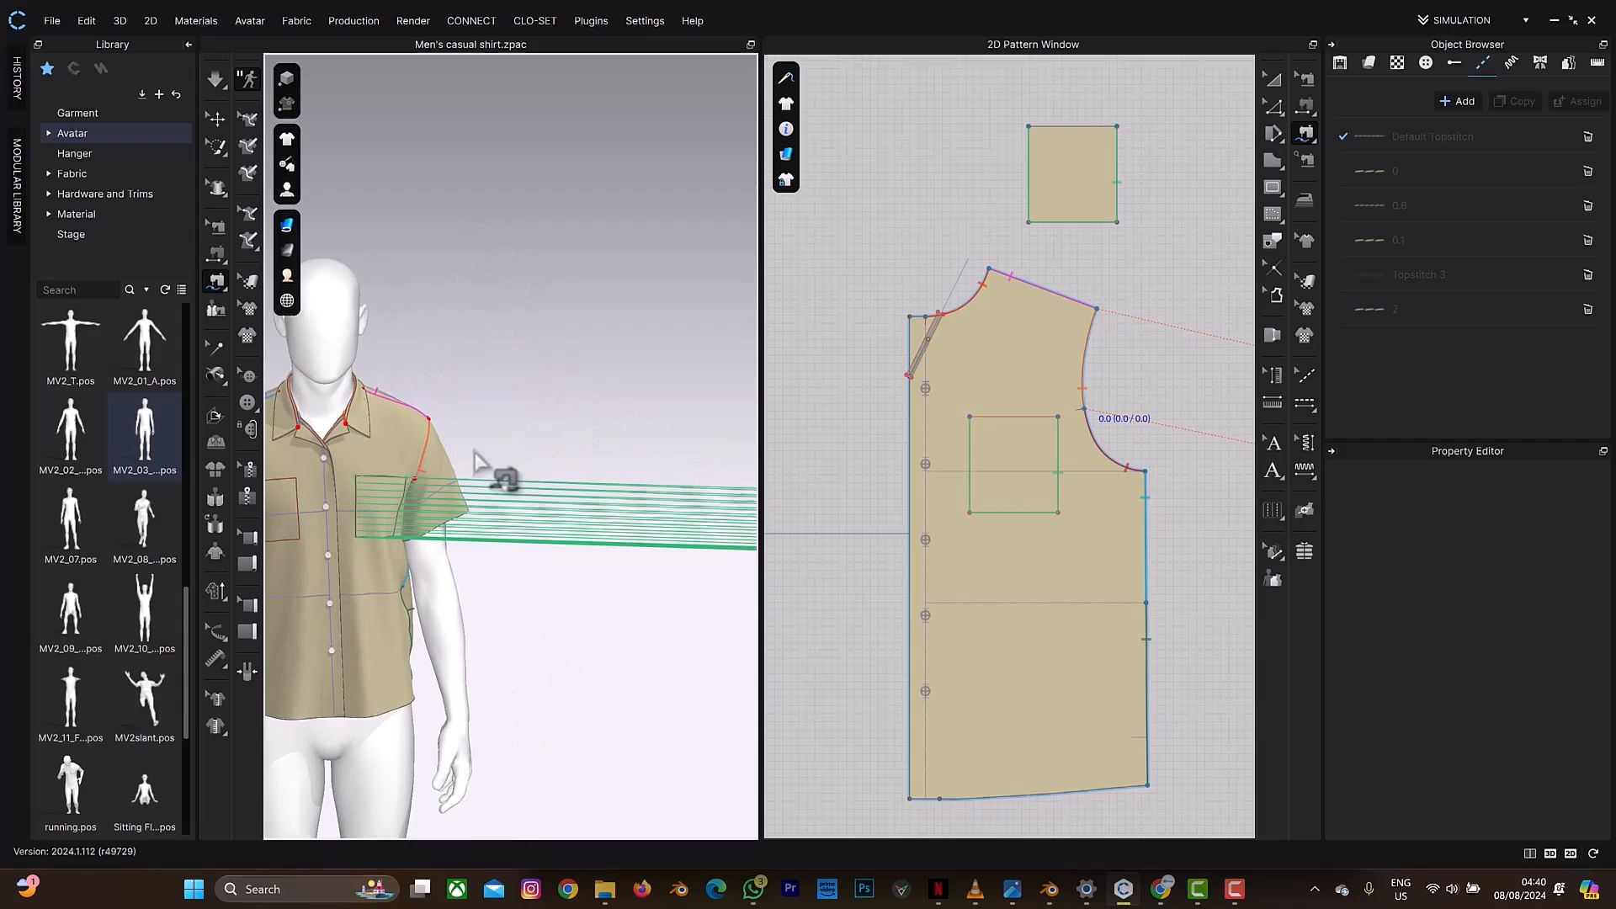
right_click_drag(522, 469, 566, 483)
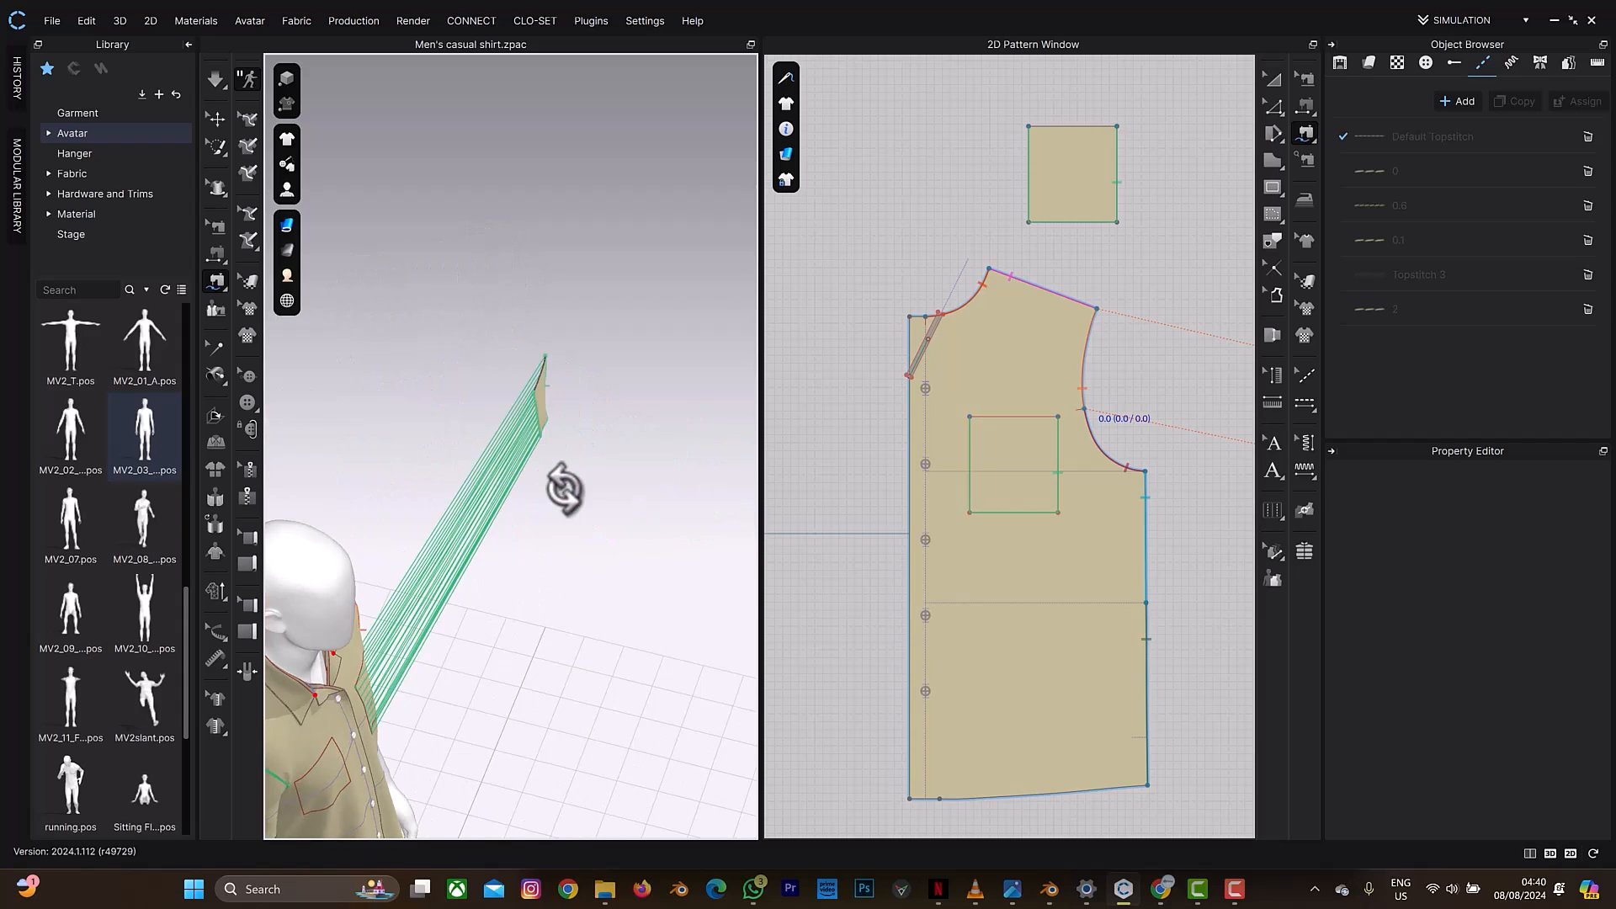
key("q")
left_click(541, 397)
right_click_drag(508, 402, 629, 413)
left_click_drag(604, 431, 446, 493)
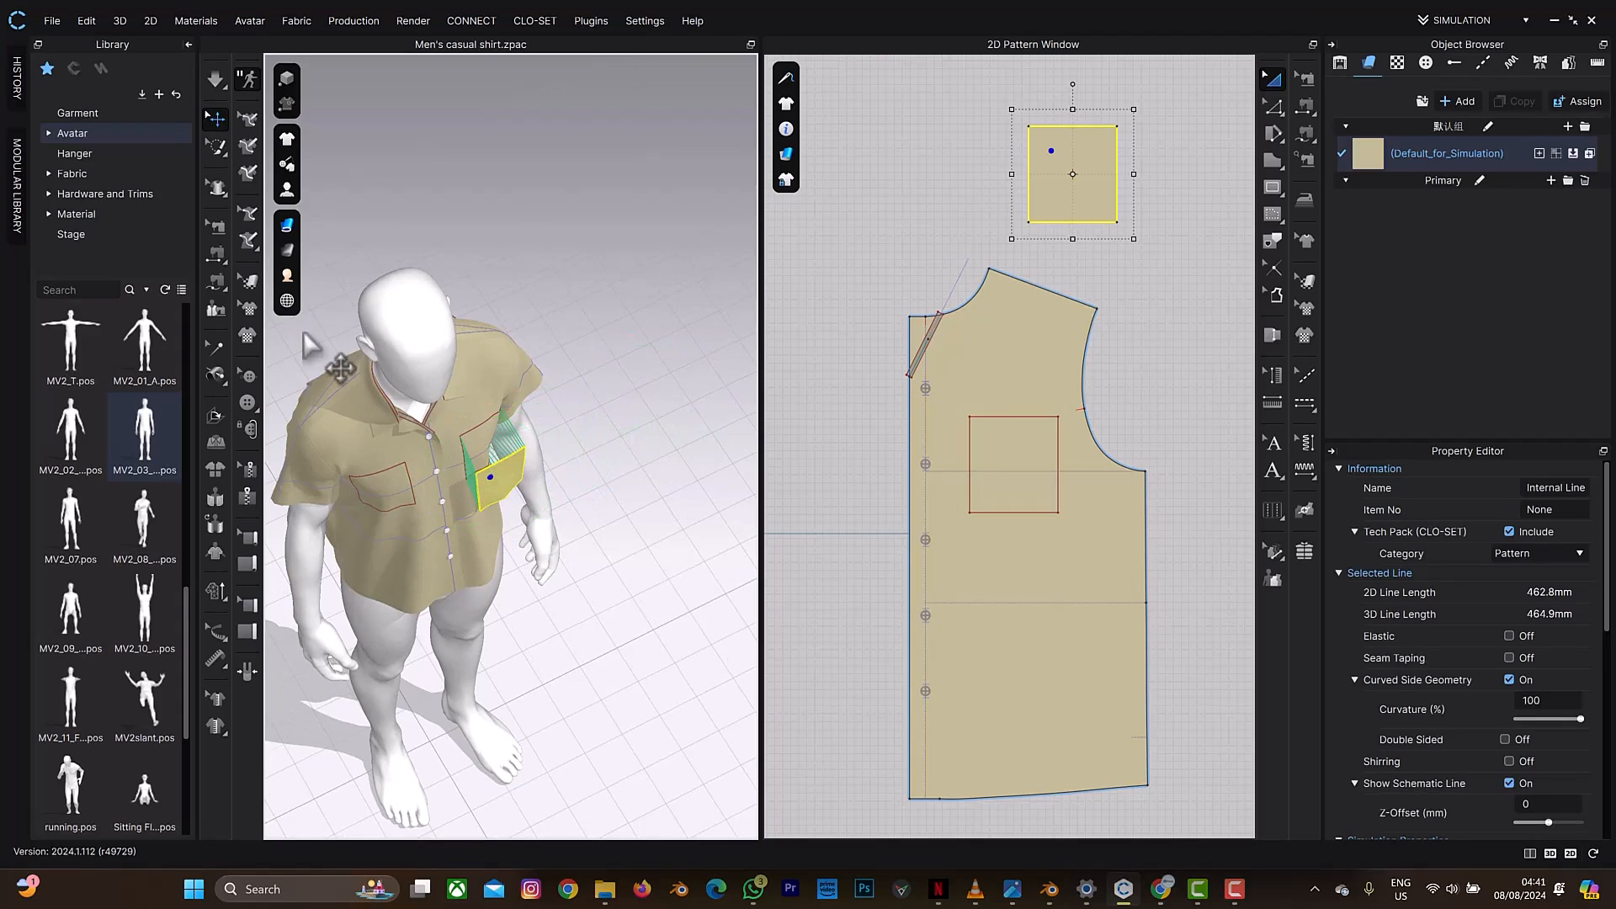
mouse_move(621, 404)
right_mouse_down()
mouse_move(581, 397)
mouse_move(581, 354)
mouse_move(623, 391)
right_mouse_up()
Step: Clone the left-hand front's chest rectangle as a pattern piece and place it beside that front's armhole
scroll(963, 528, "down", 5)
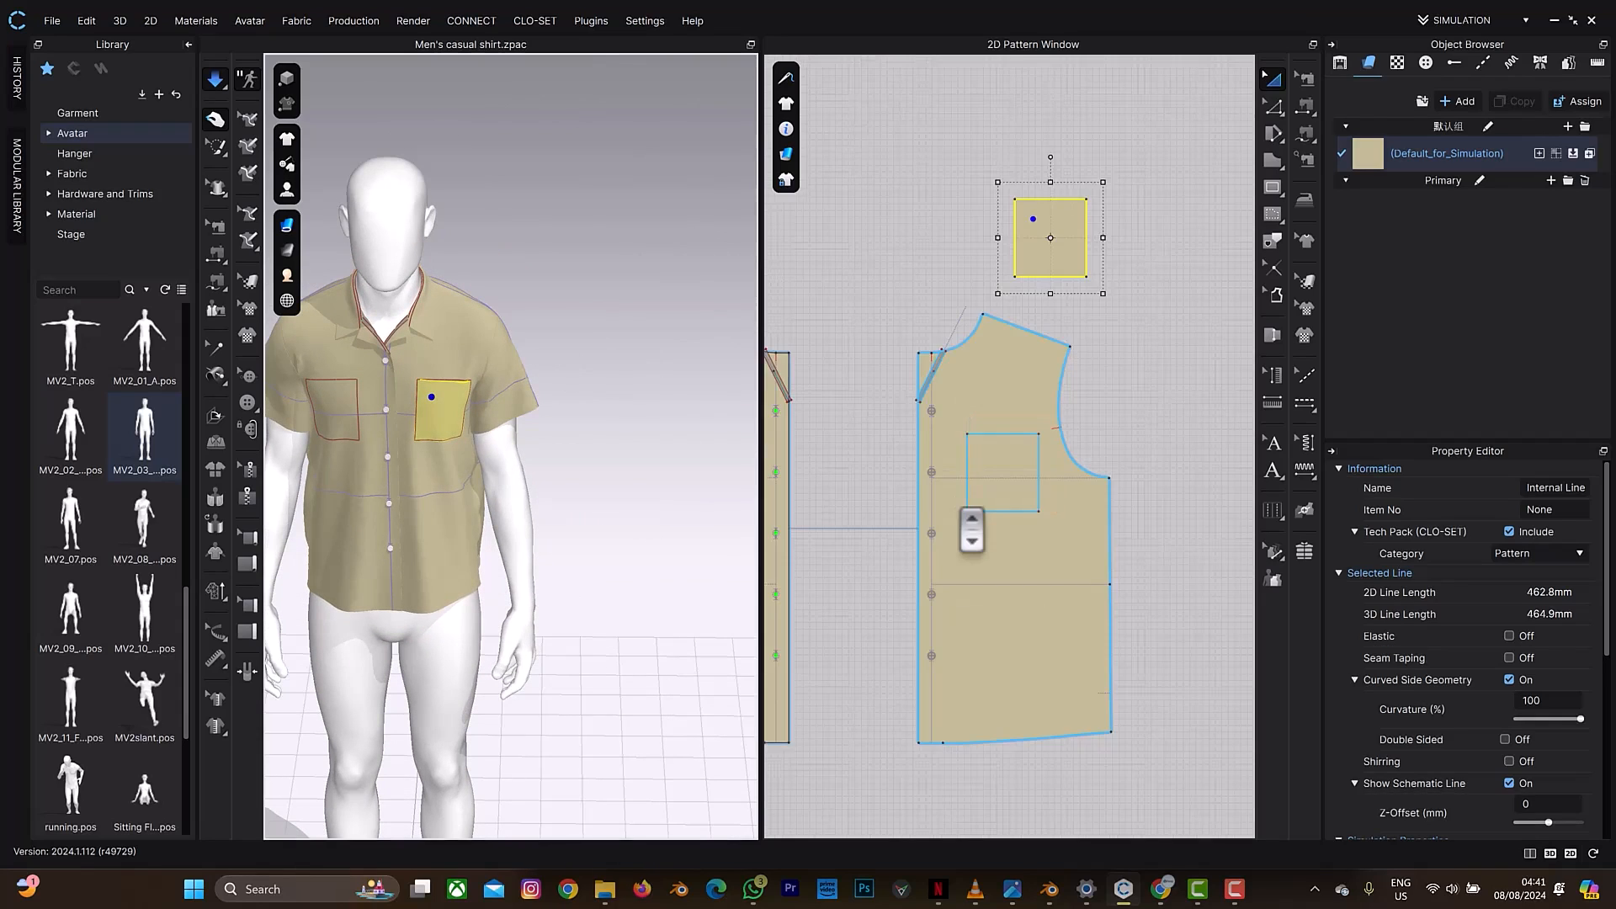
right_click_drag(910, 498, 995, 505)
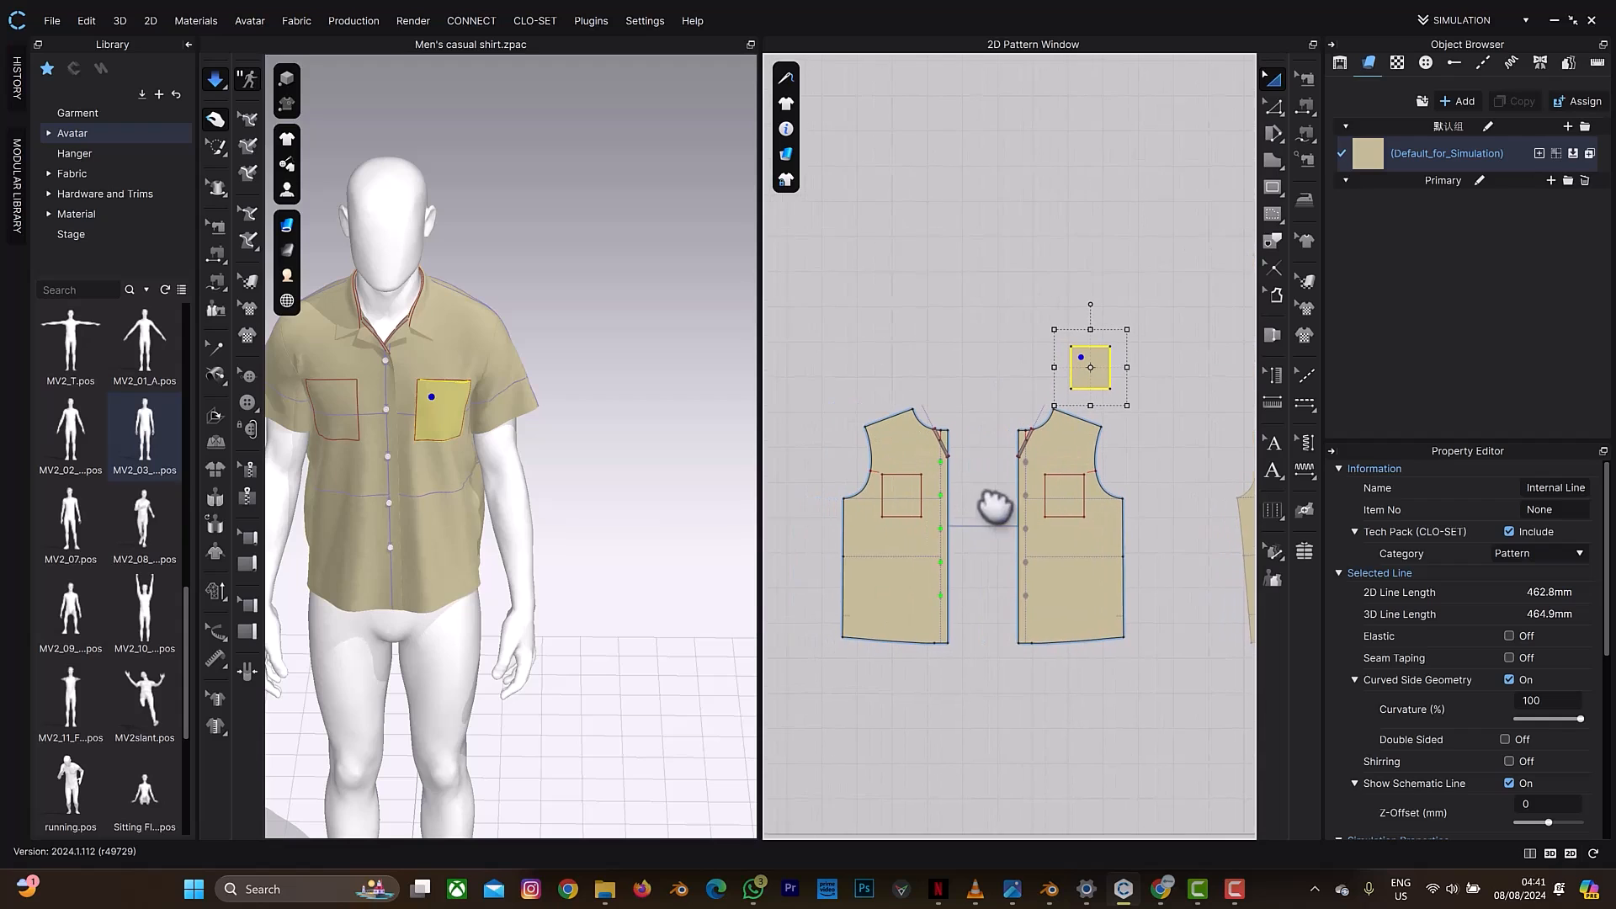
left_click(906, 481)
right_click(907, 481)
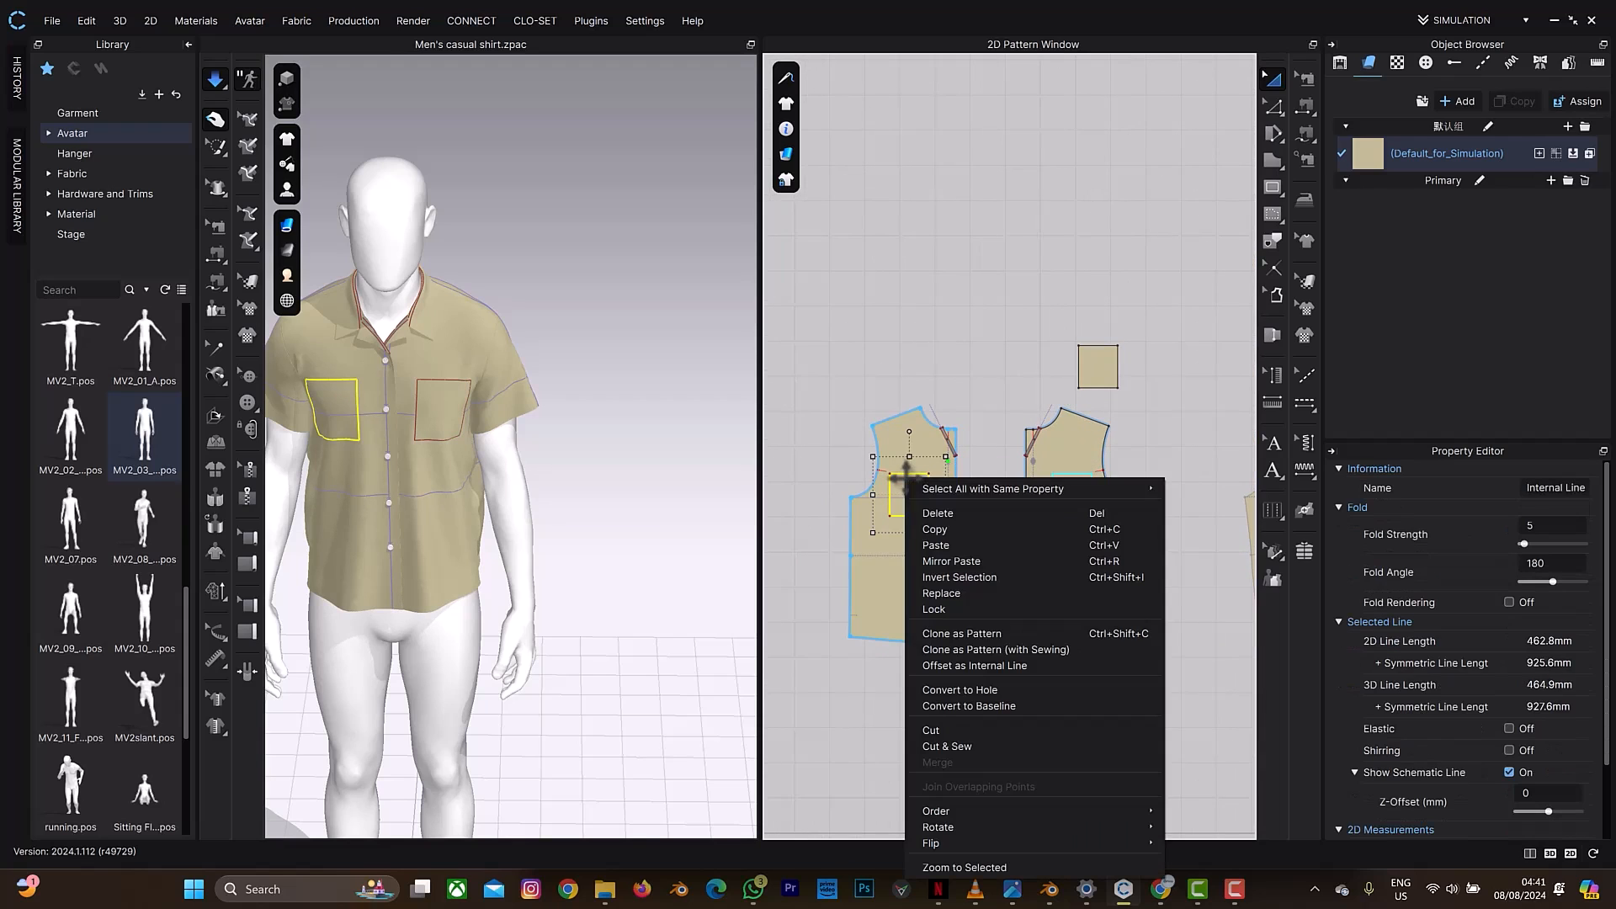
left_click(956, 632)
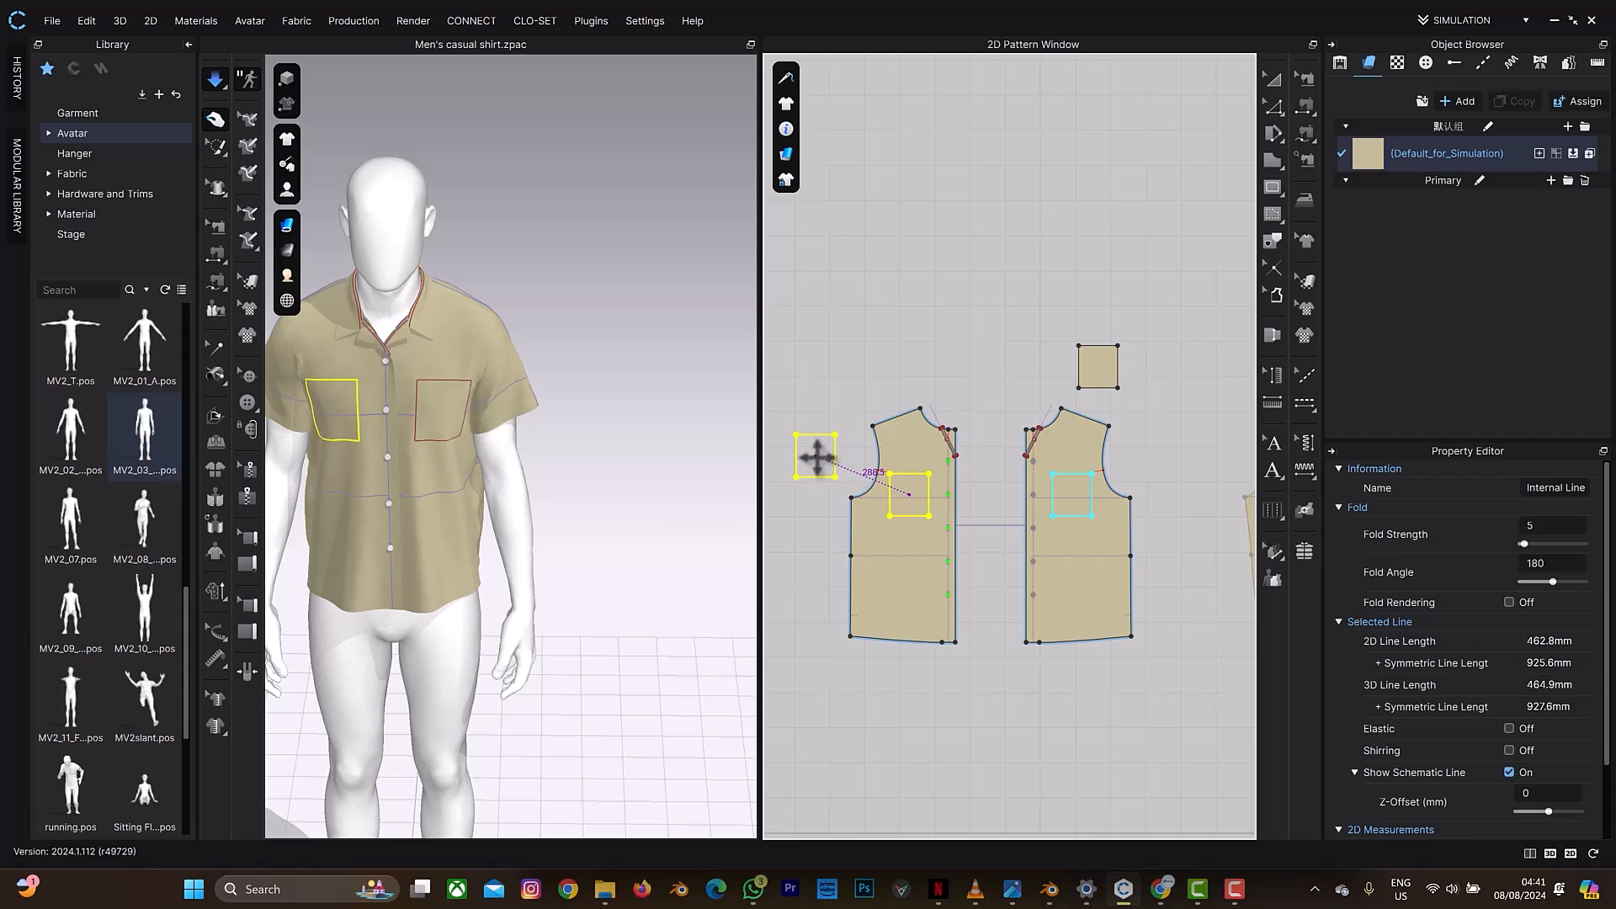
left_click(815, 457)
Step: Position the second pocket piece in 3D in front of the avatar's chest, at the height of the pocket outline
middle_click_drag(468, 449, 705, 441)
scroll(582, 456, "down", 6)
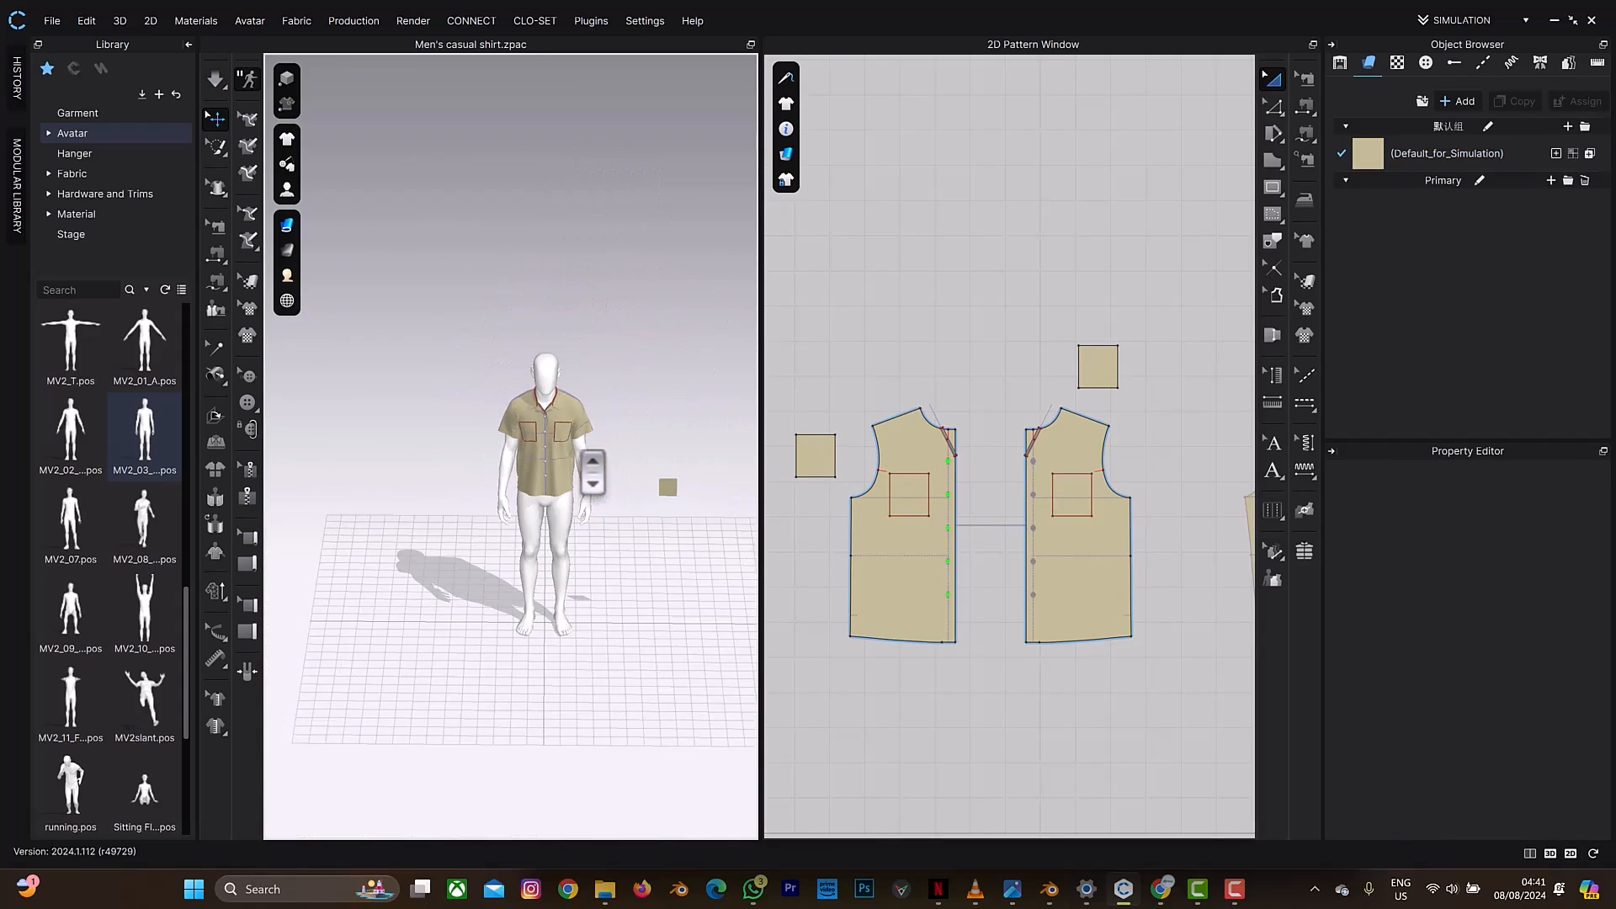
scroll(669, 481, "up", 2)
left_click(730, 505)
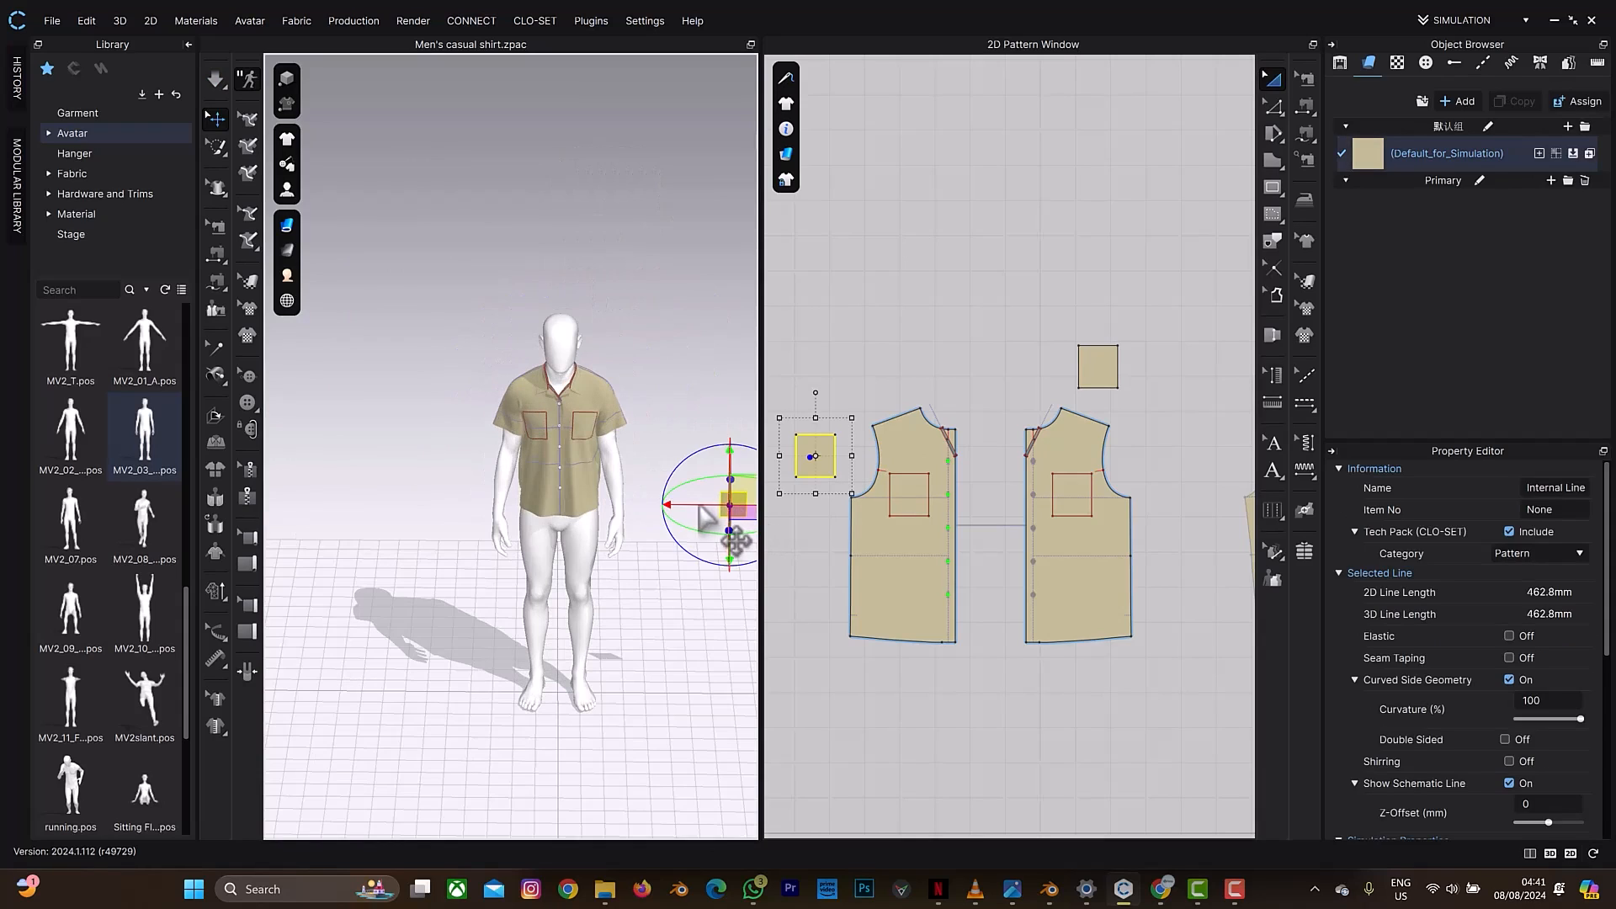
left_click(666, 505)
left_click(736, 507)
left_click_drag(699, 507, 501, 505)
right_click_drag(560, 458, 608, 515)
left_click_drag(606, 515, 606, 444)
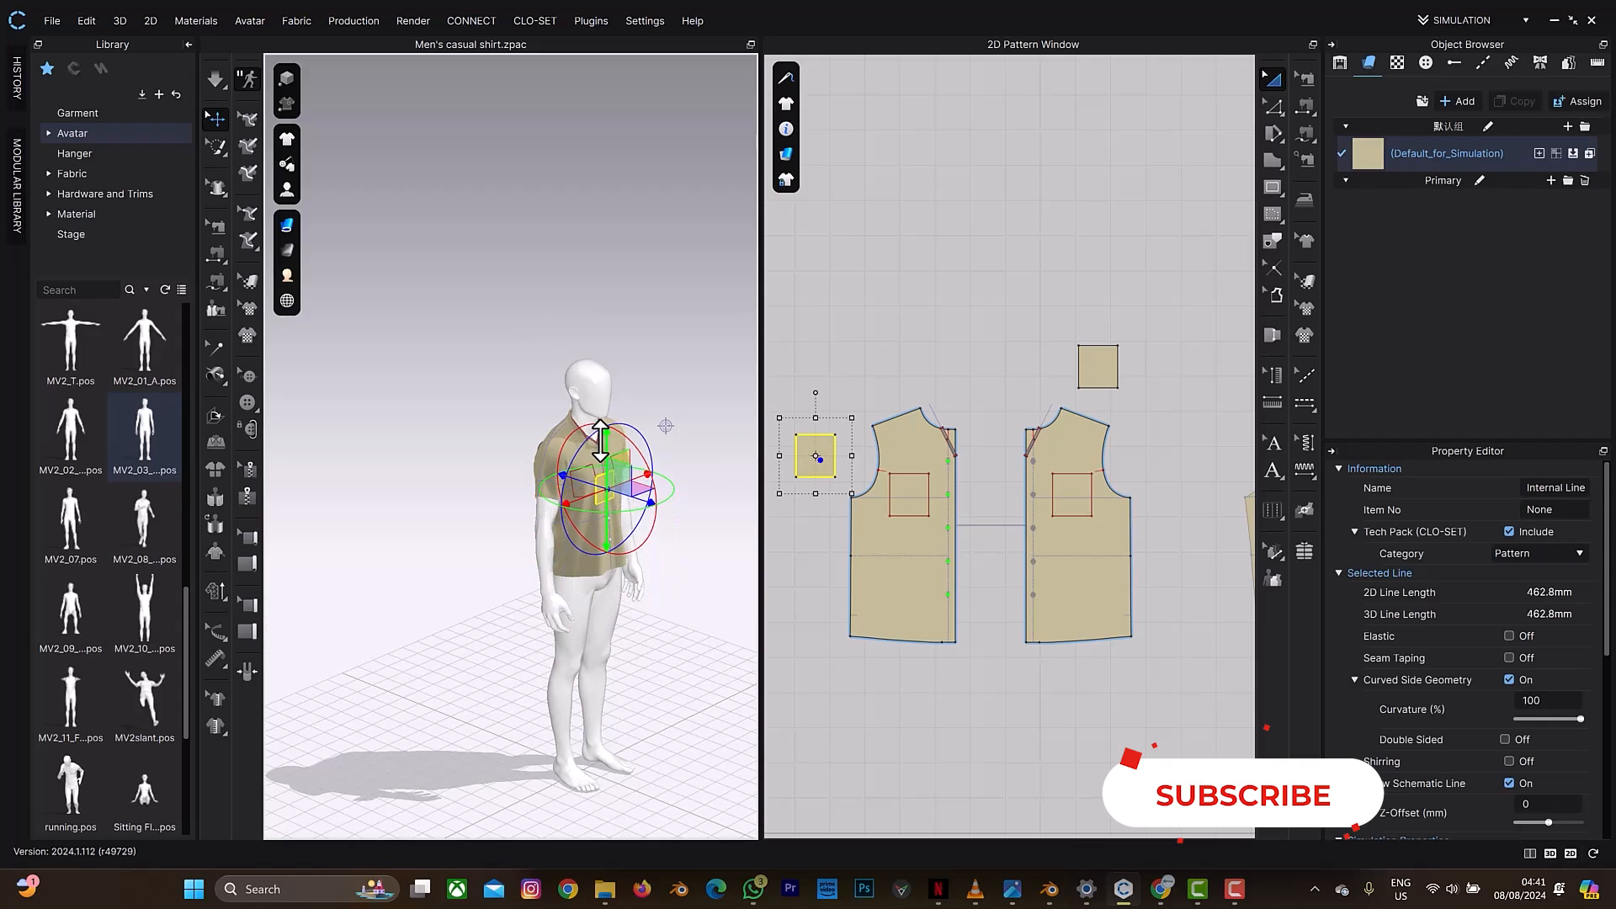
left_click(933, 408)
Step: Sew the second pocket's sides and bottom edge to the left-hand front's rectangle and simulate it onto the shirt
scroll(935, 408, "up", 3)
key("m")
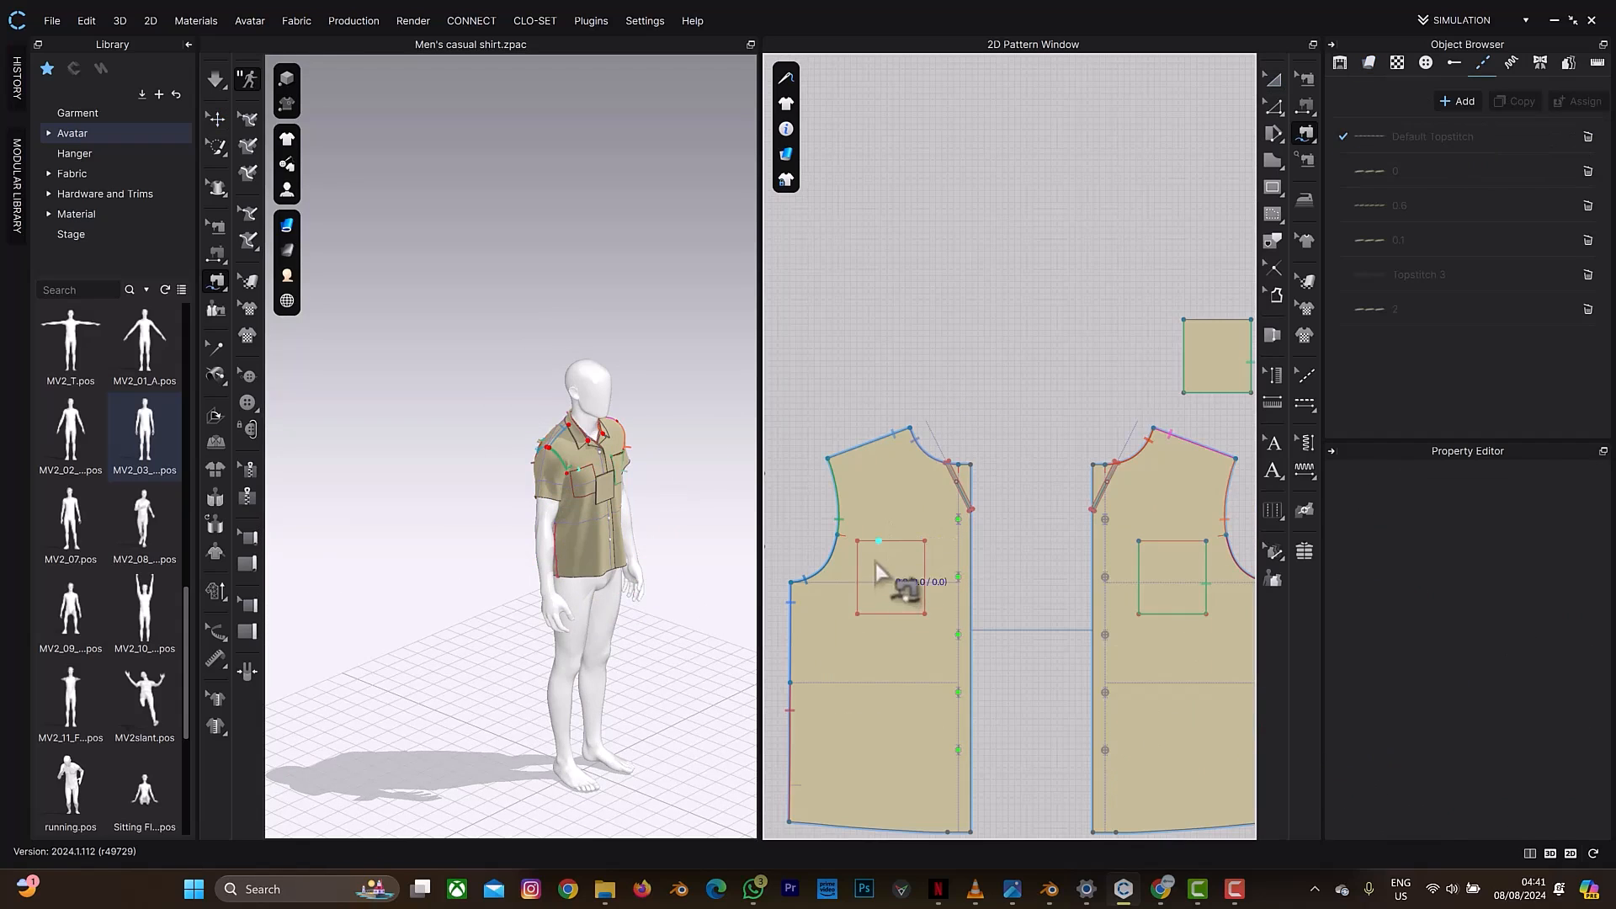
middle_click_drag(1057, 431, 1183, 413)
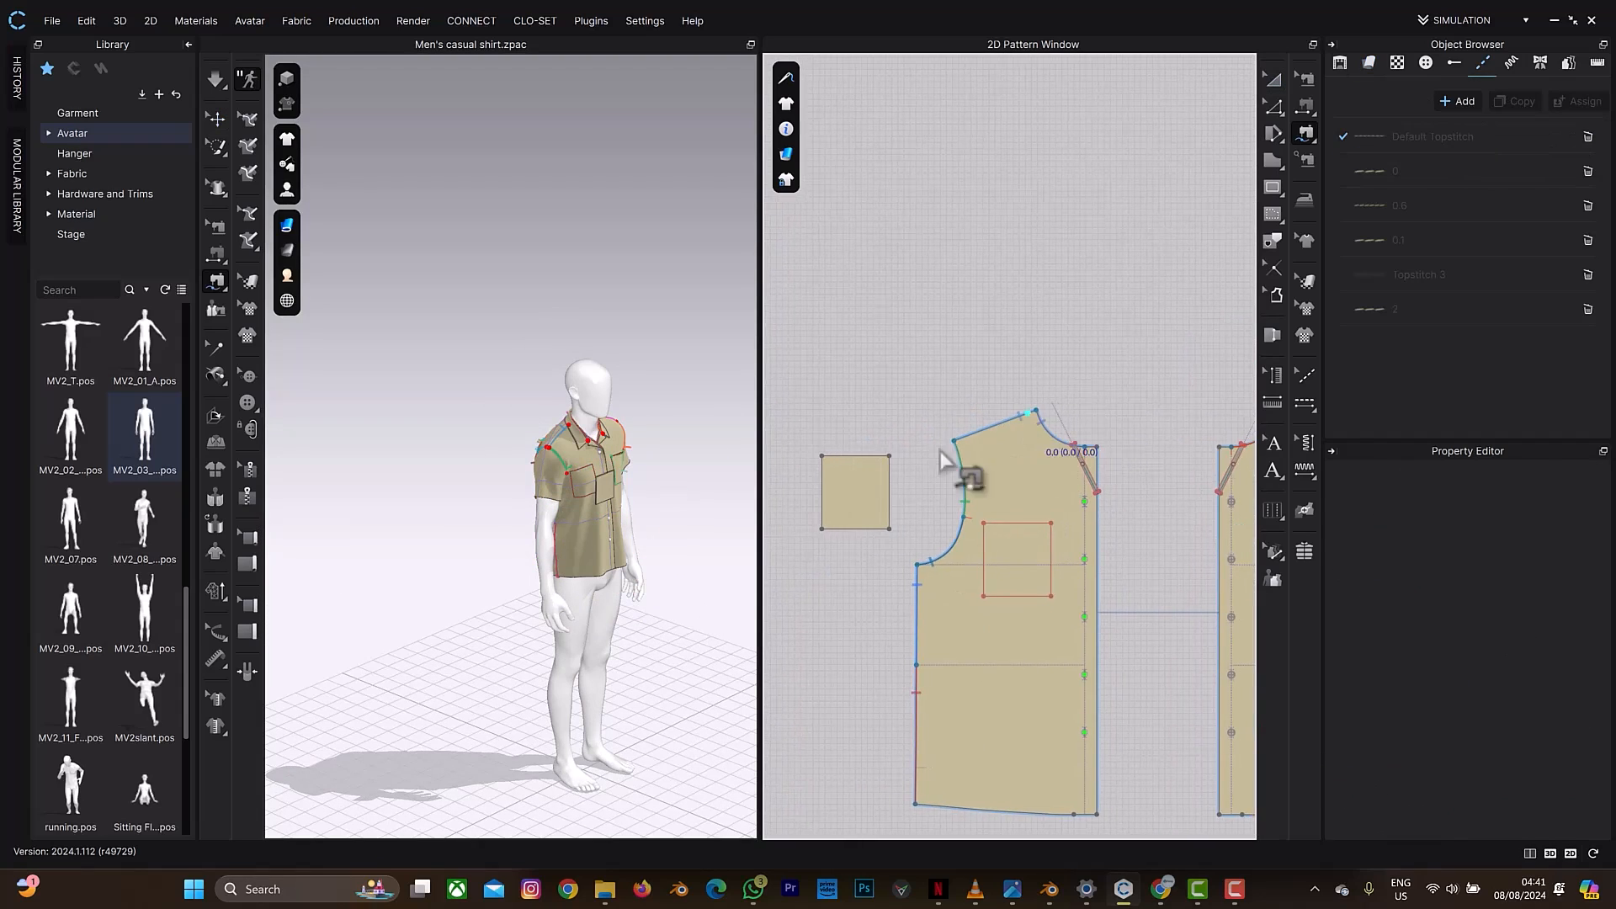
left_click(822, 457)
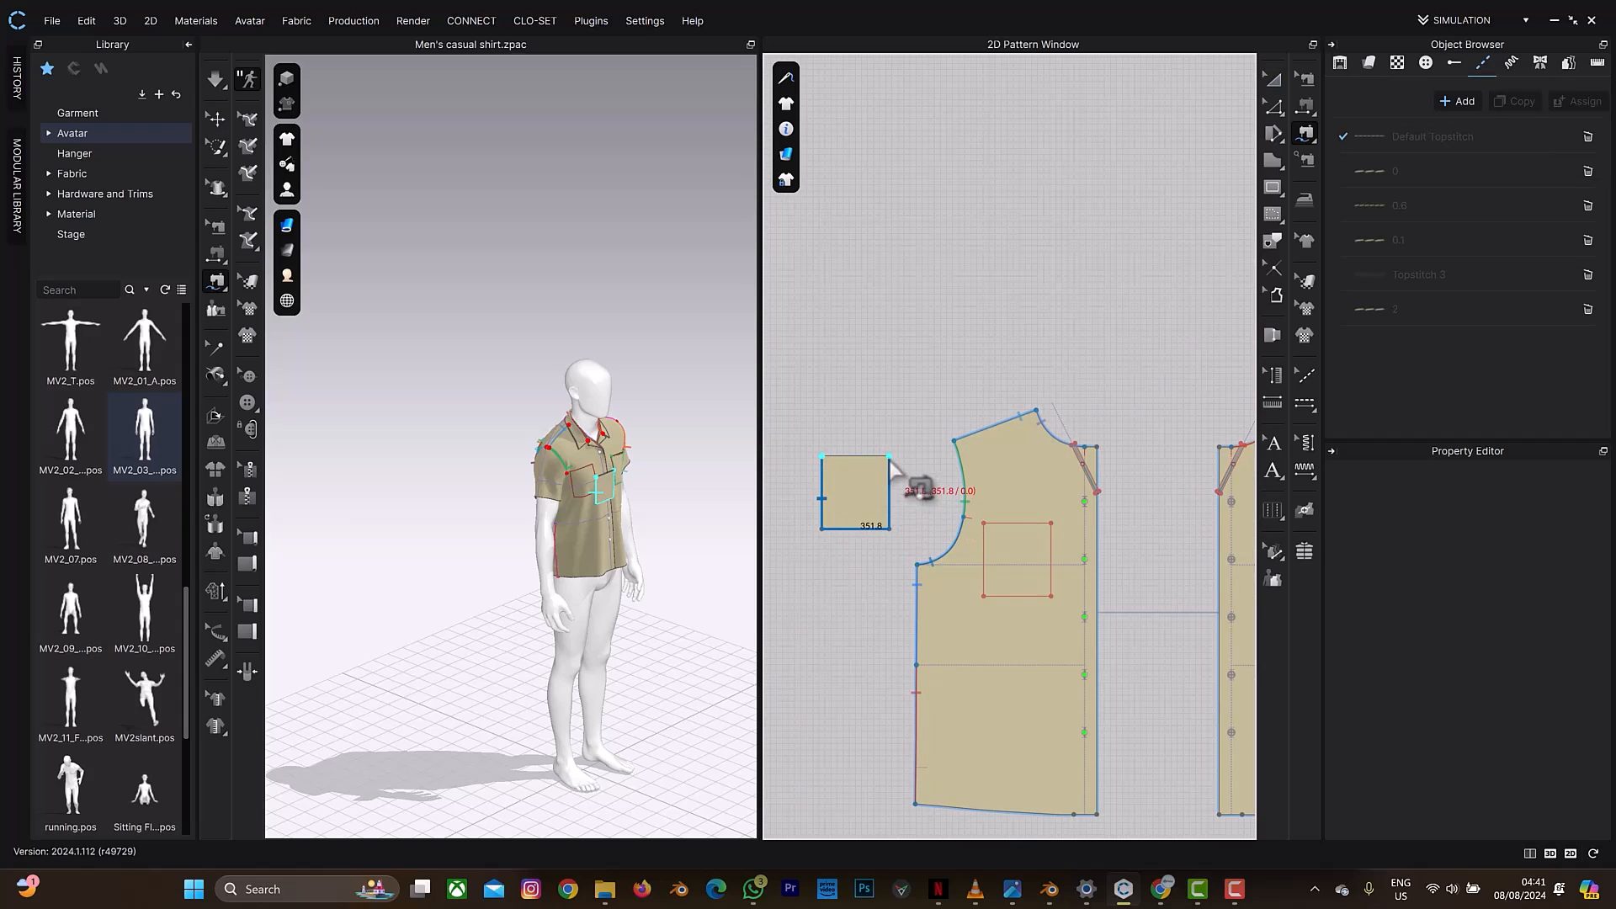
left_click(982, 552)
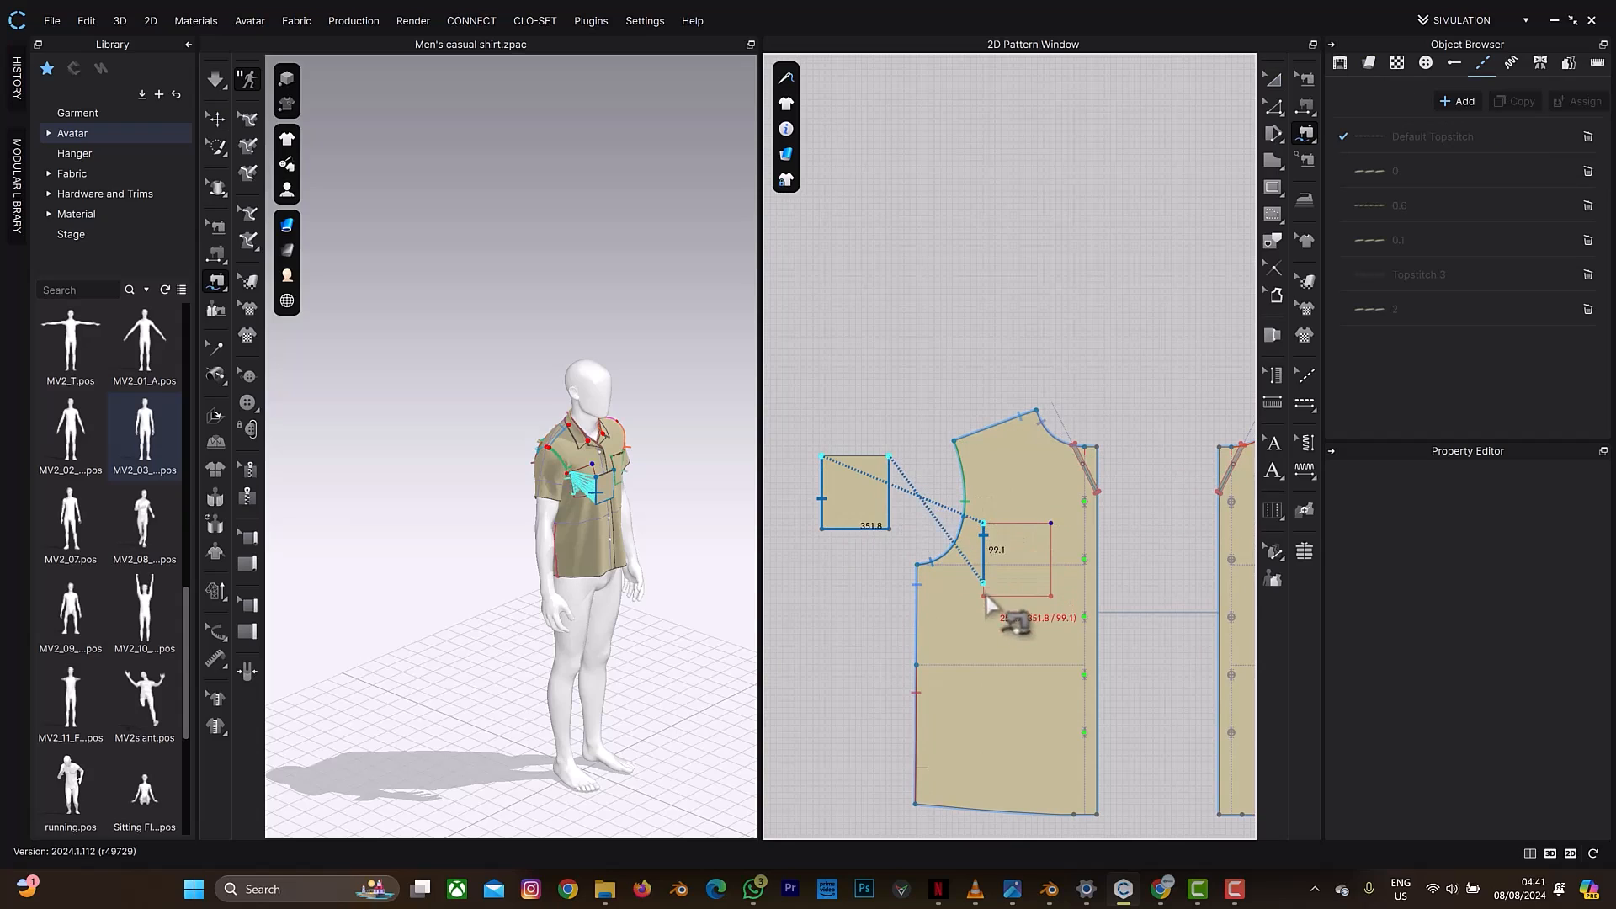
left_click(1051, 525)
key("space")
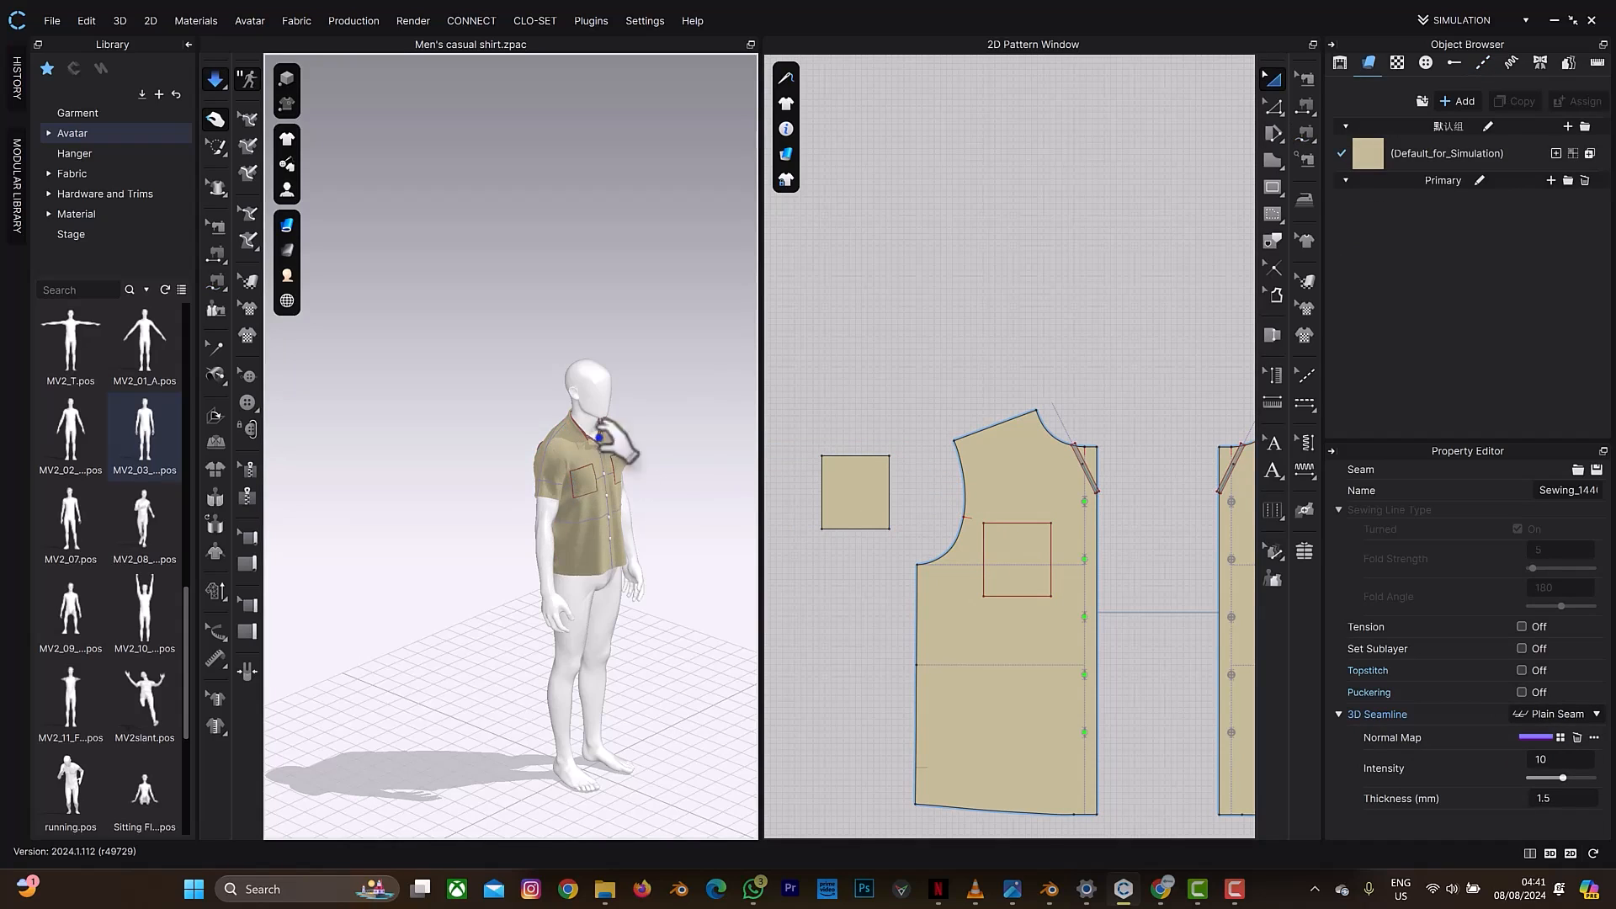
Step: Apply Solidify to both shirt front pieces
middle_click_drag(1120, 428, 943, 357)
key("m")
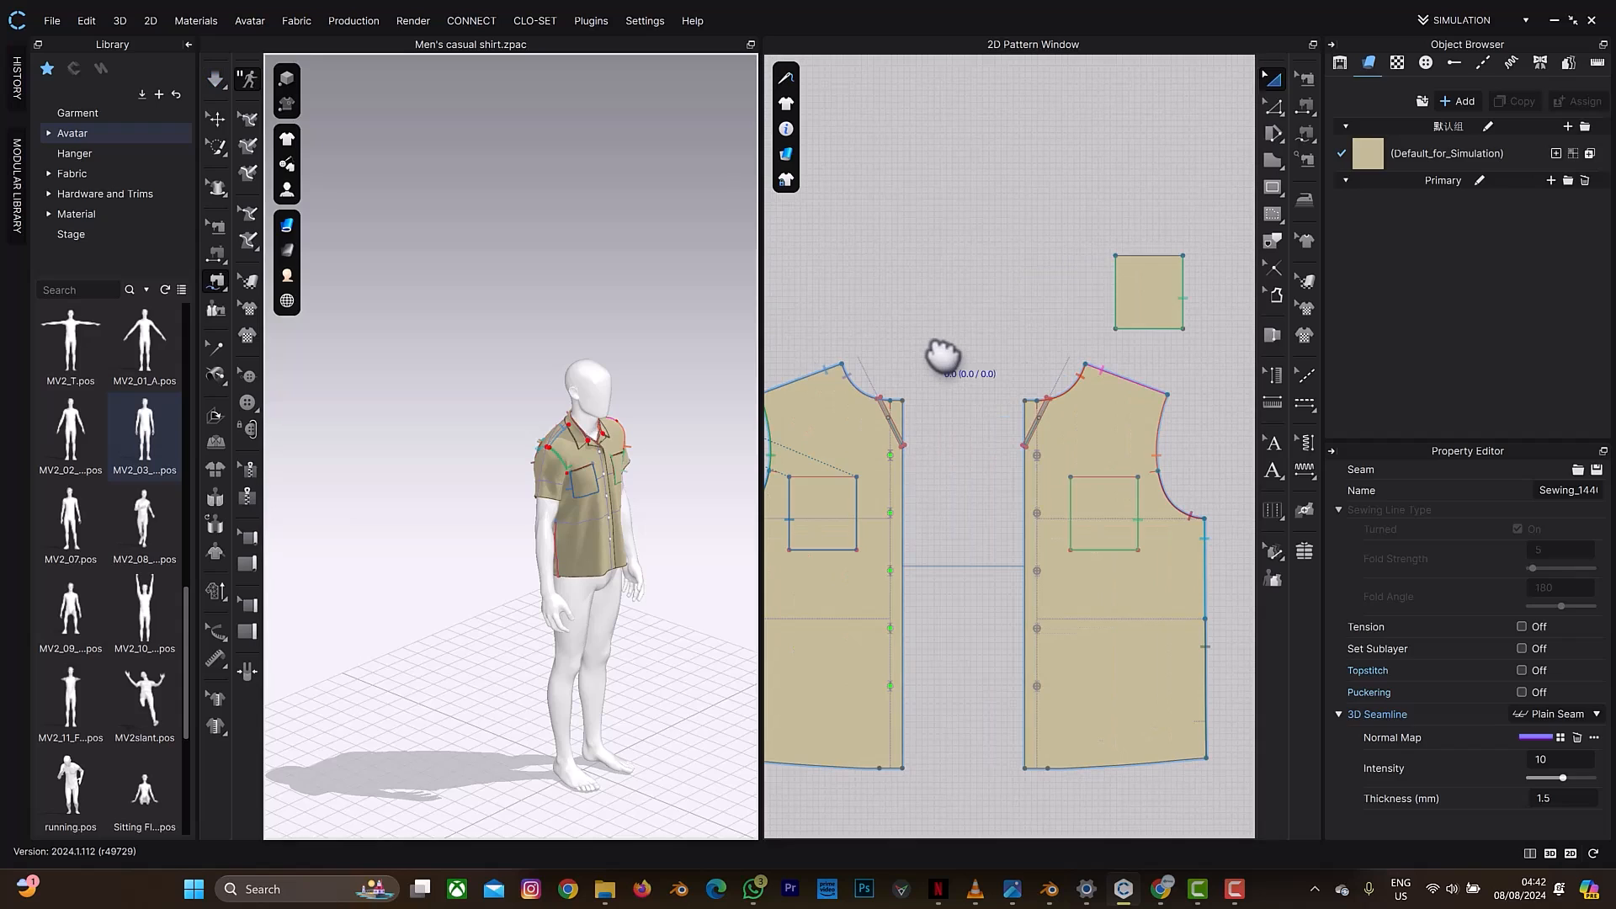
key("a")
left_click(854, 442)
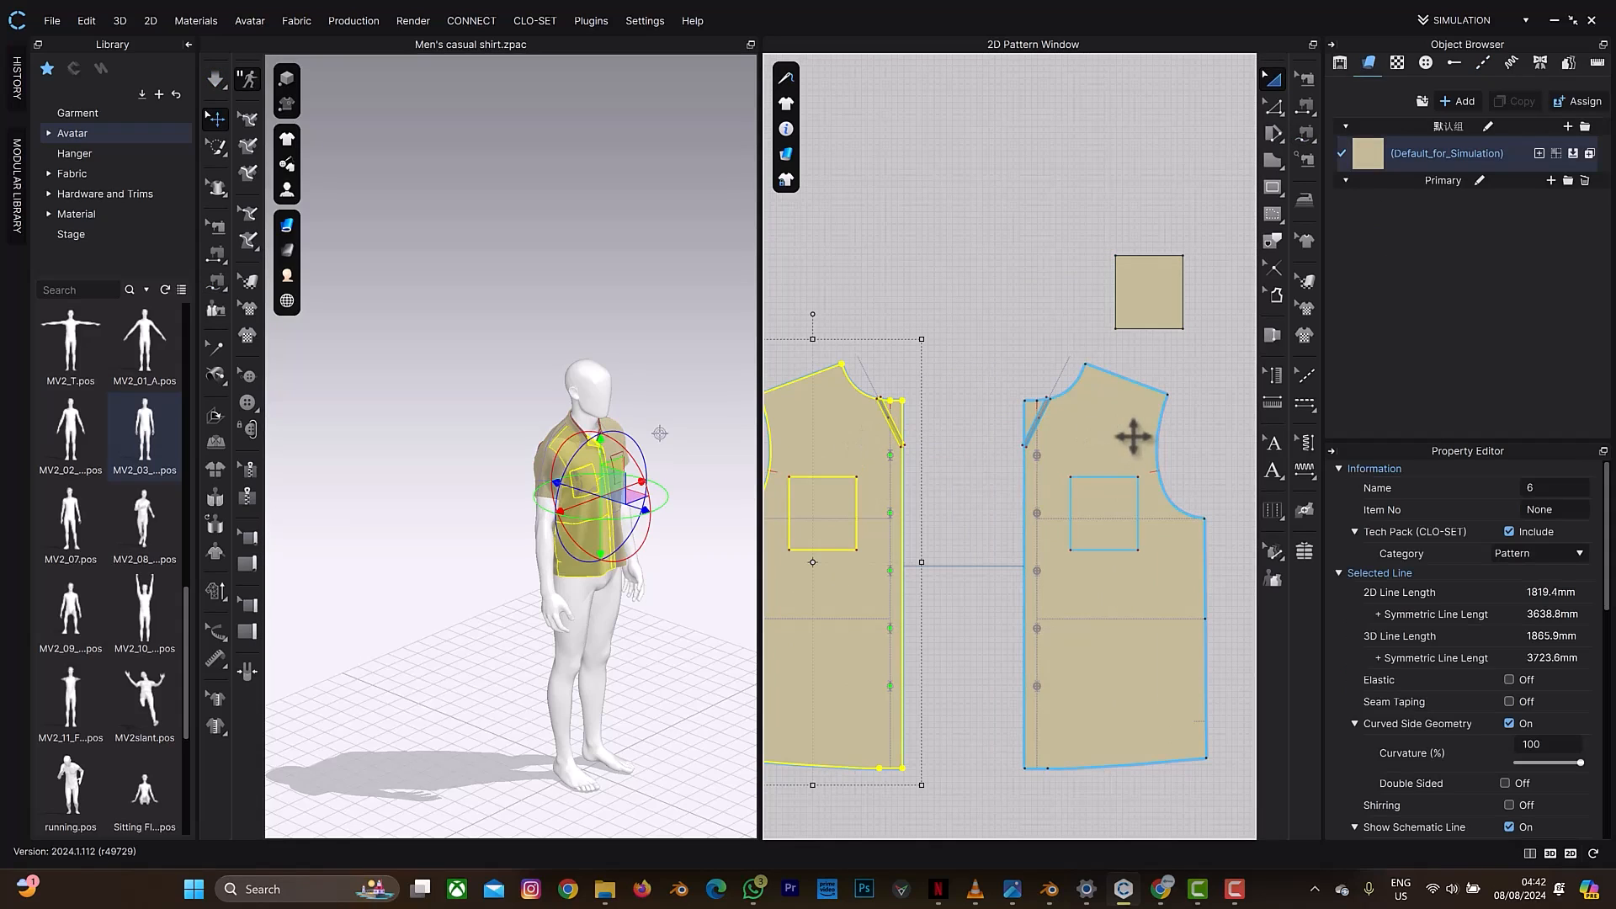
left_click(1133, 437, "shift")
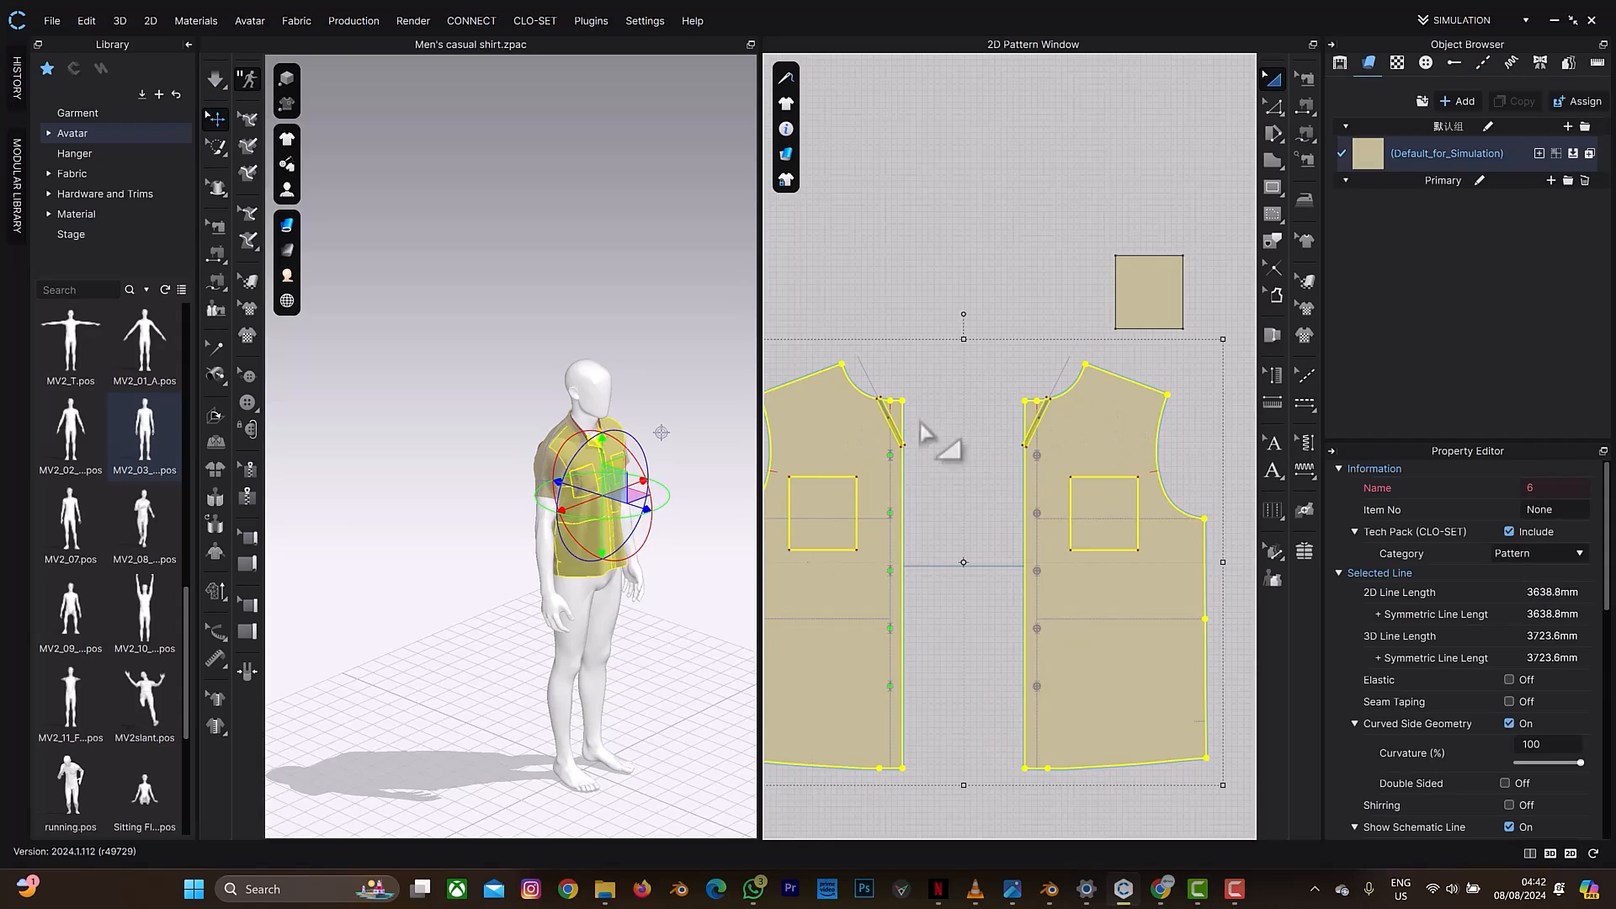
right_click(586, 462)
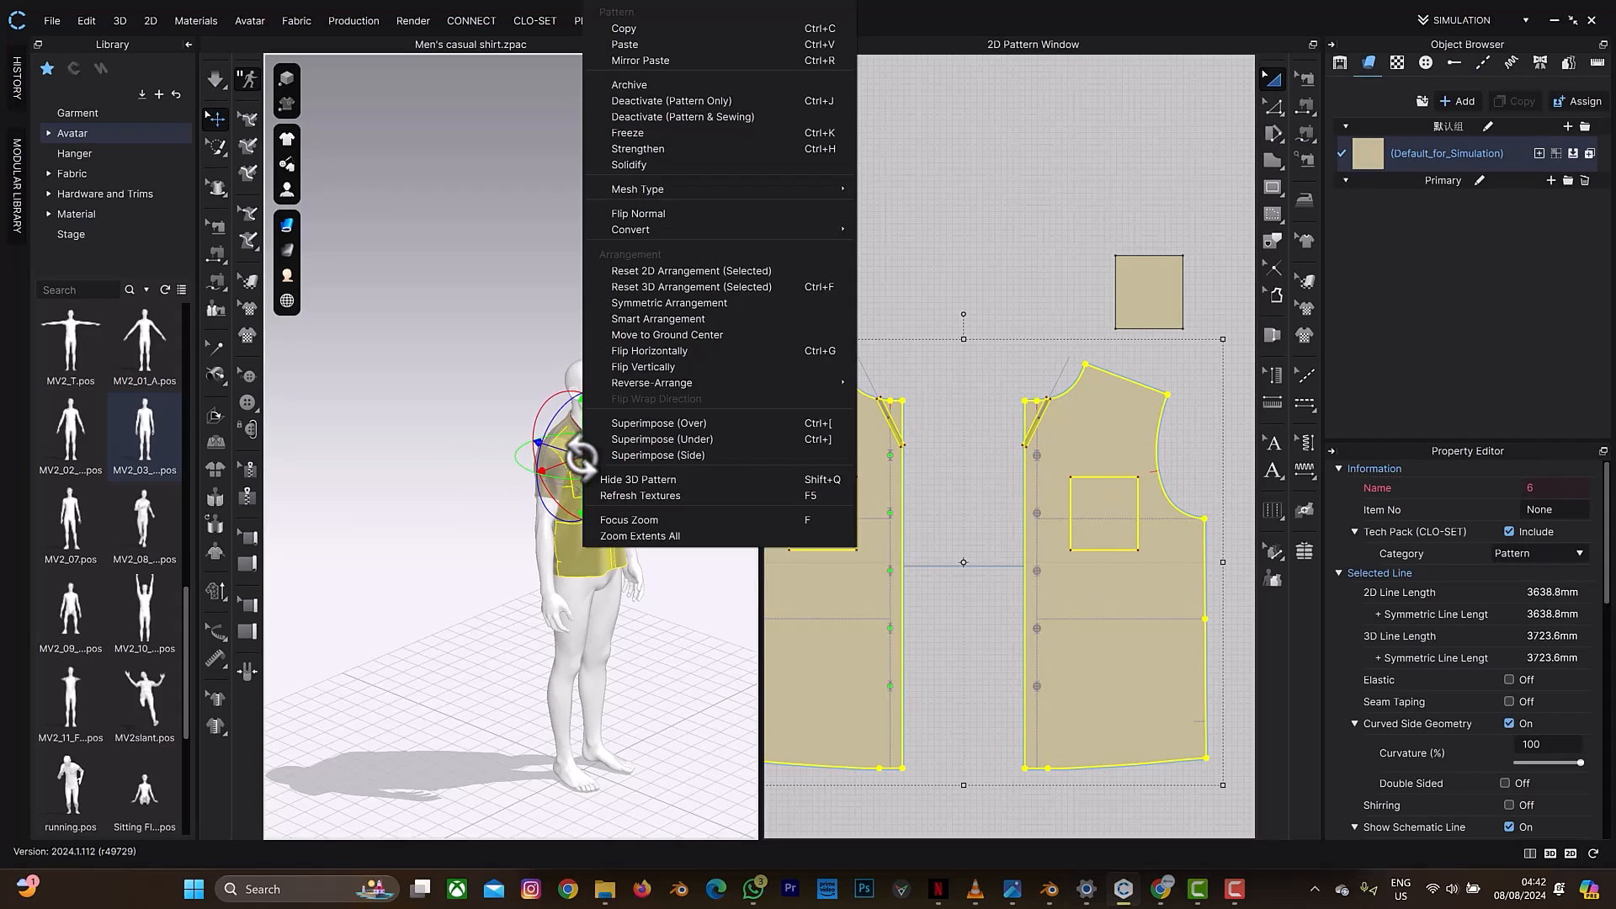
left_click(648, 162)
Step: Apply Strengthen to both shirt front pieces and clear the selection
scroll(586, 480, "up", 3)
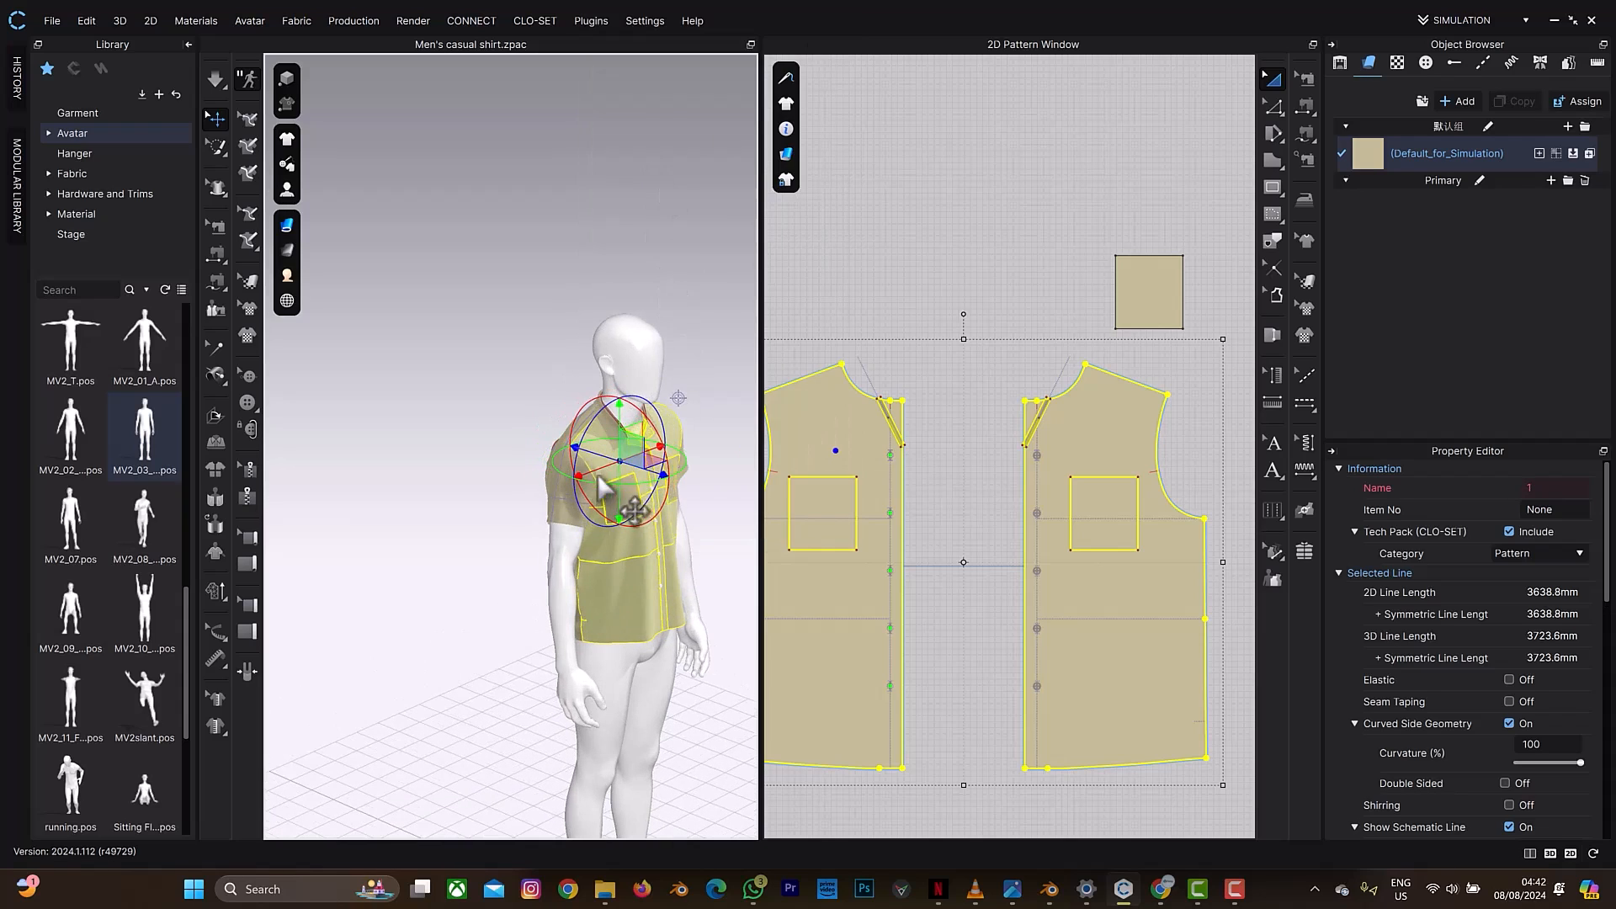
right_click(608, 471)
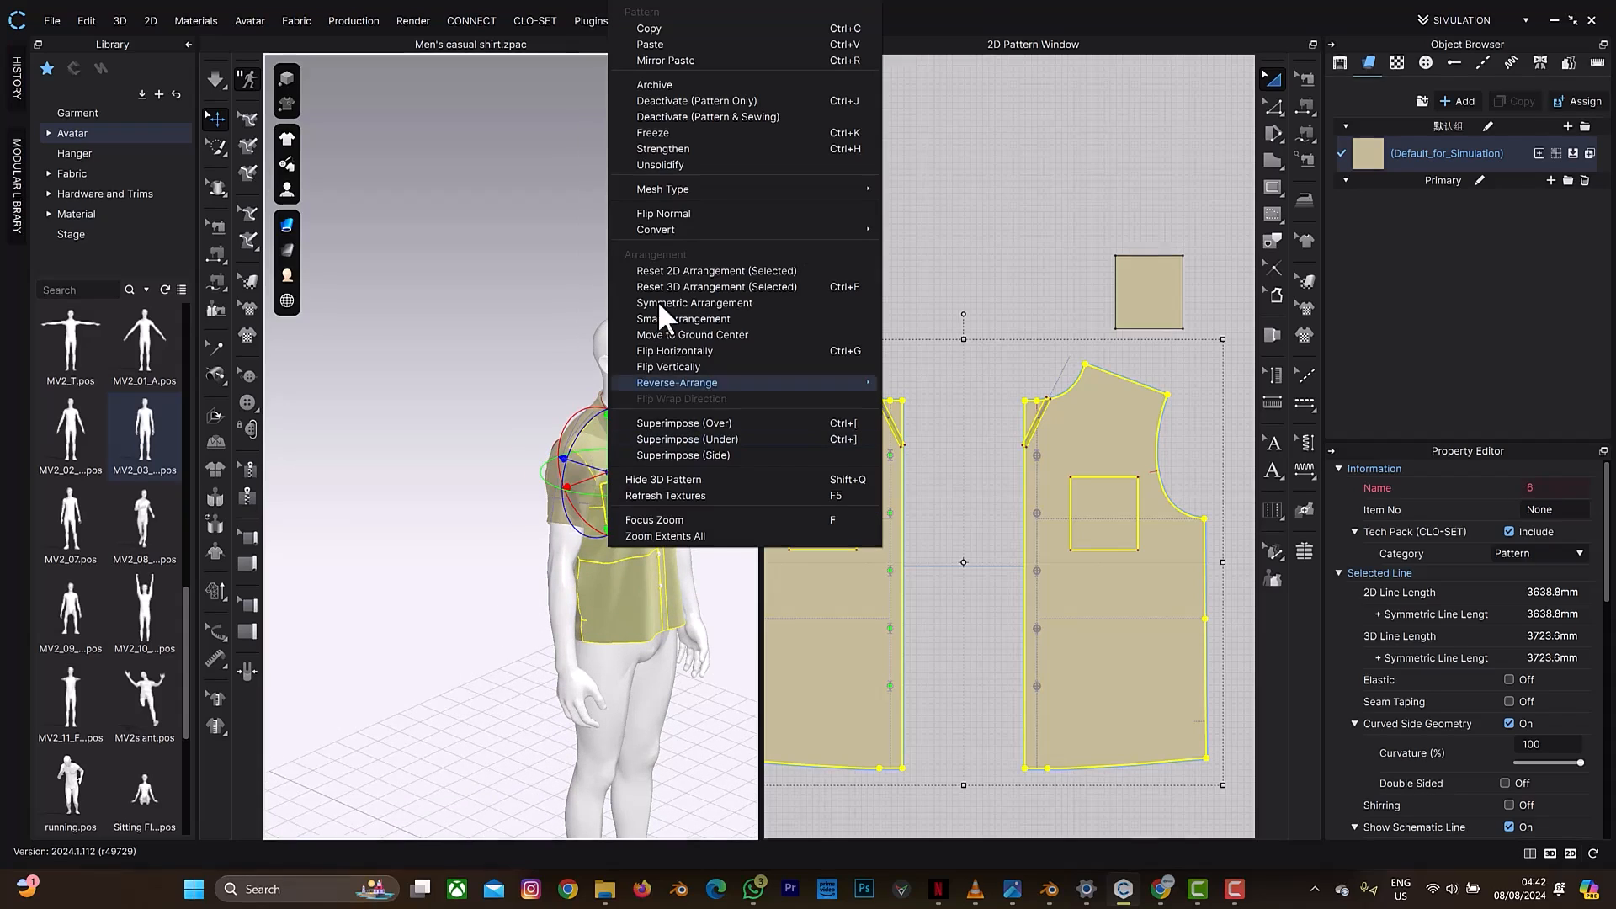
left_click(680, 150)
left_click(701, 349)
right_click_drag(699, 345, 668, 425)
Step: Distribute one internal line between the two side edges of the loose square pocket piece, using one offset
right_click_drag(1072, 390, 875, 465)
key("z")
left_click(912, 385)
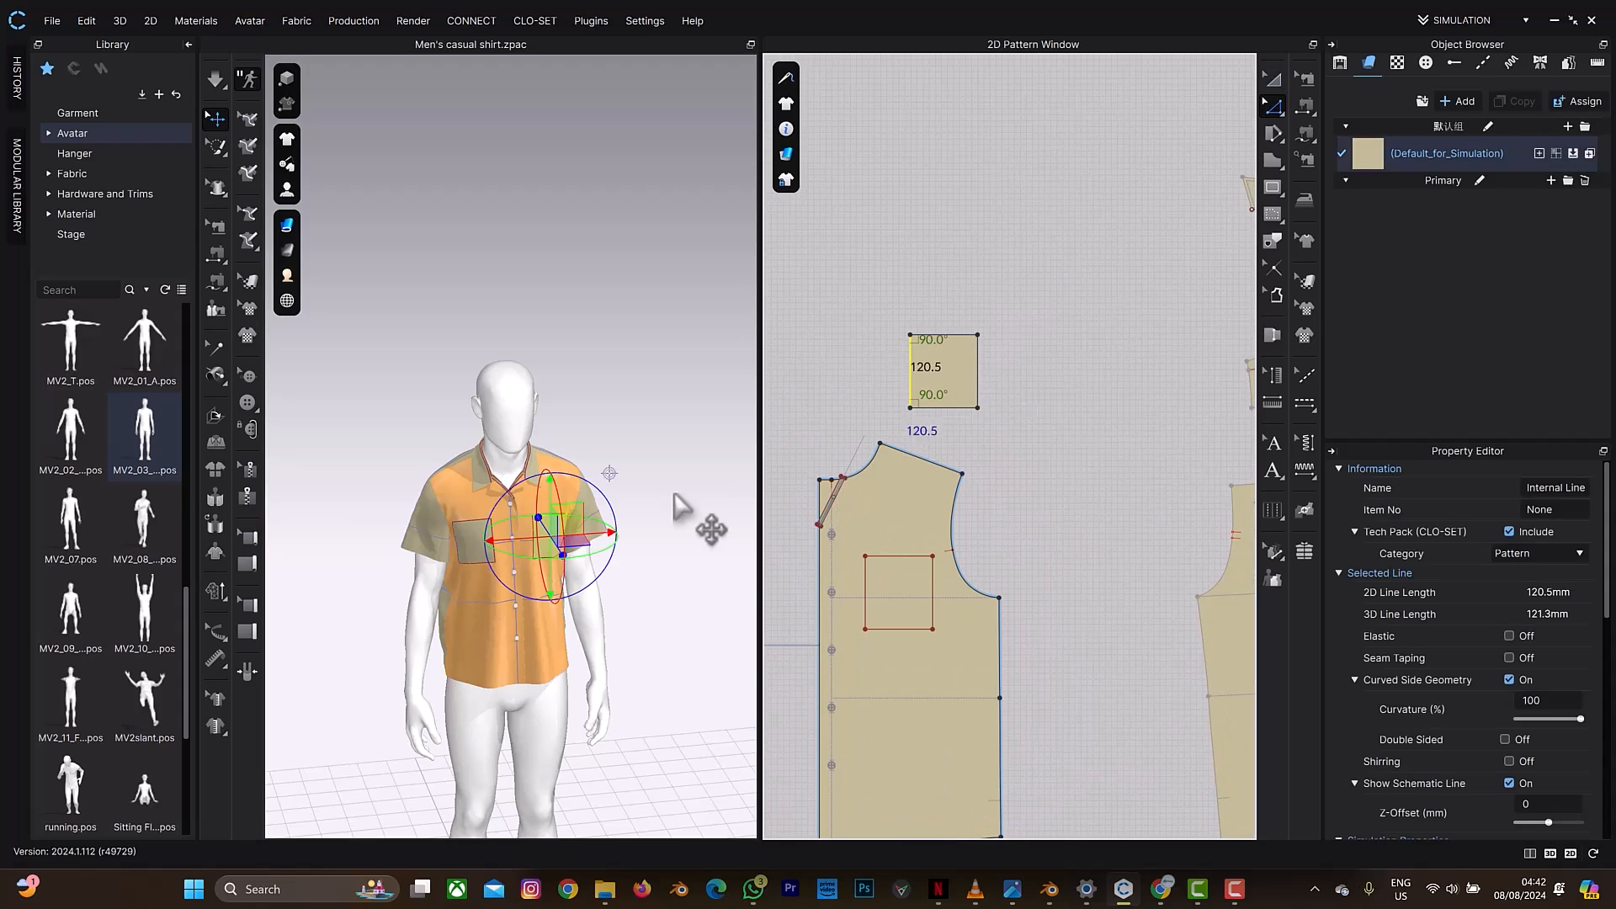
scroll(673, 539, "up", 5)
scroll(659, 581, "up", 5)
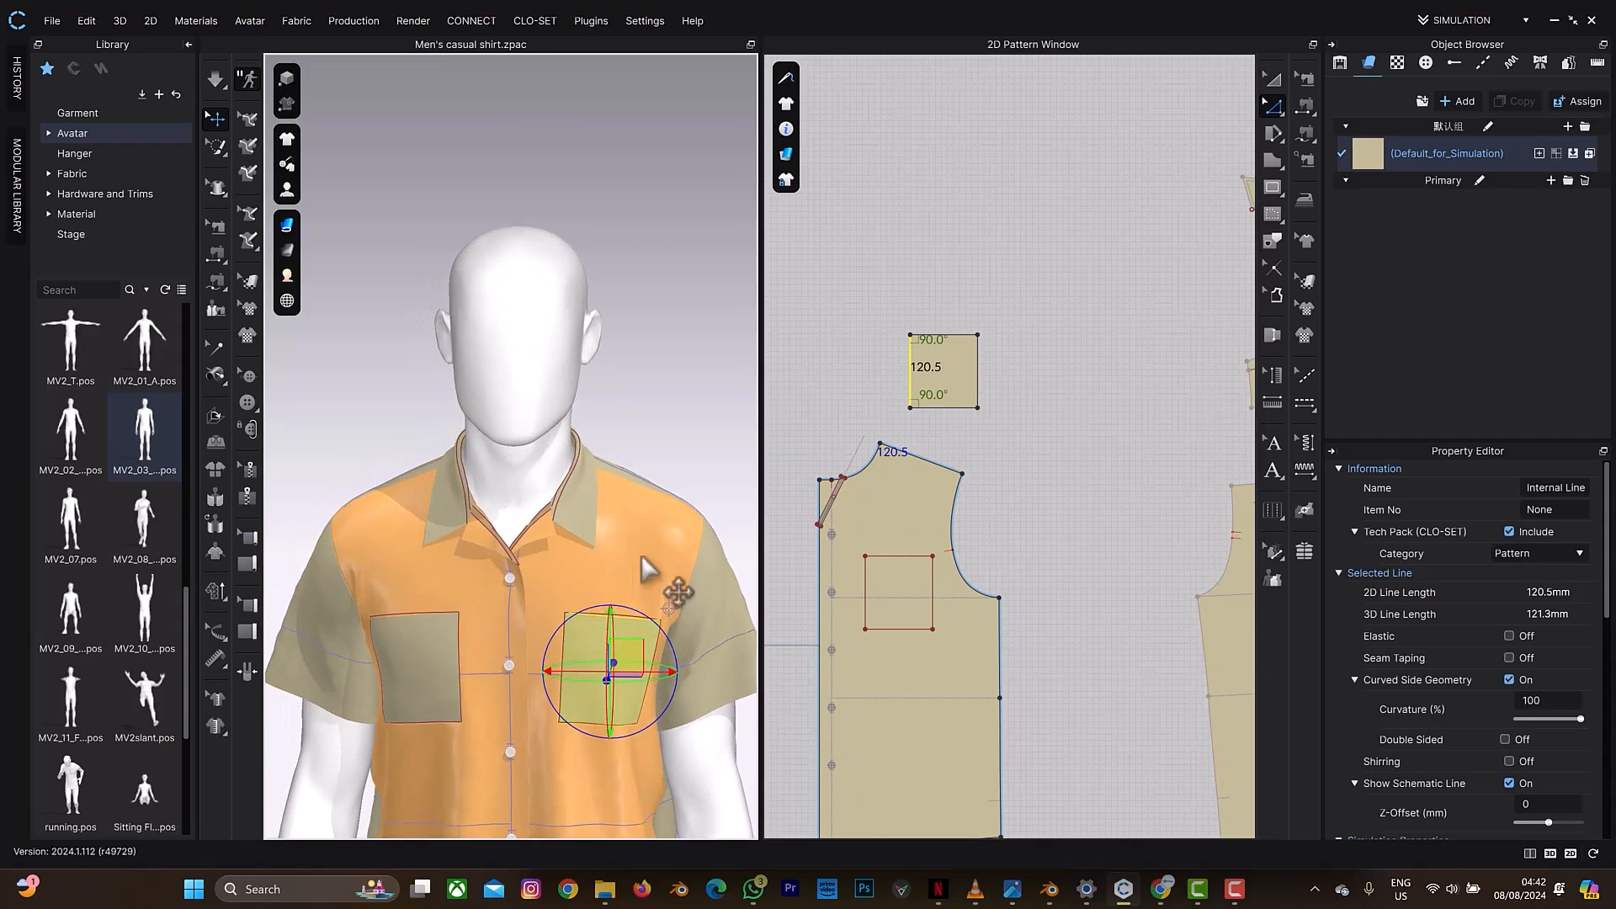
scroll(555, 429, "up", 5)
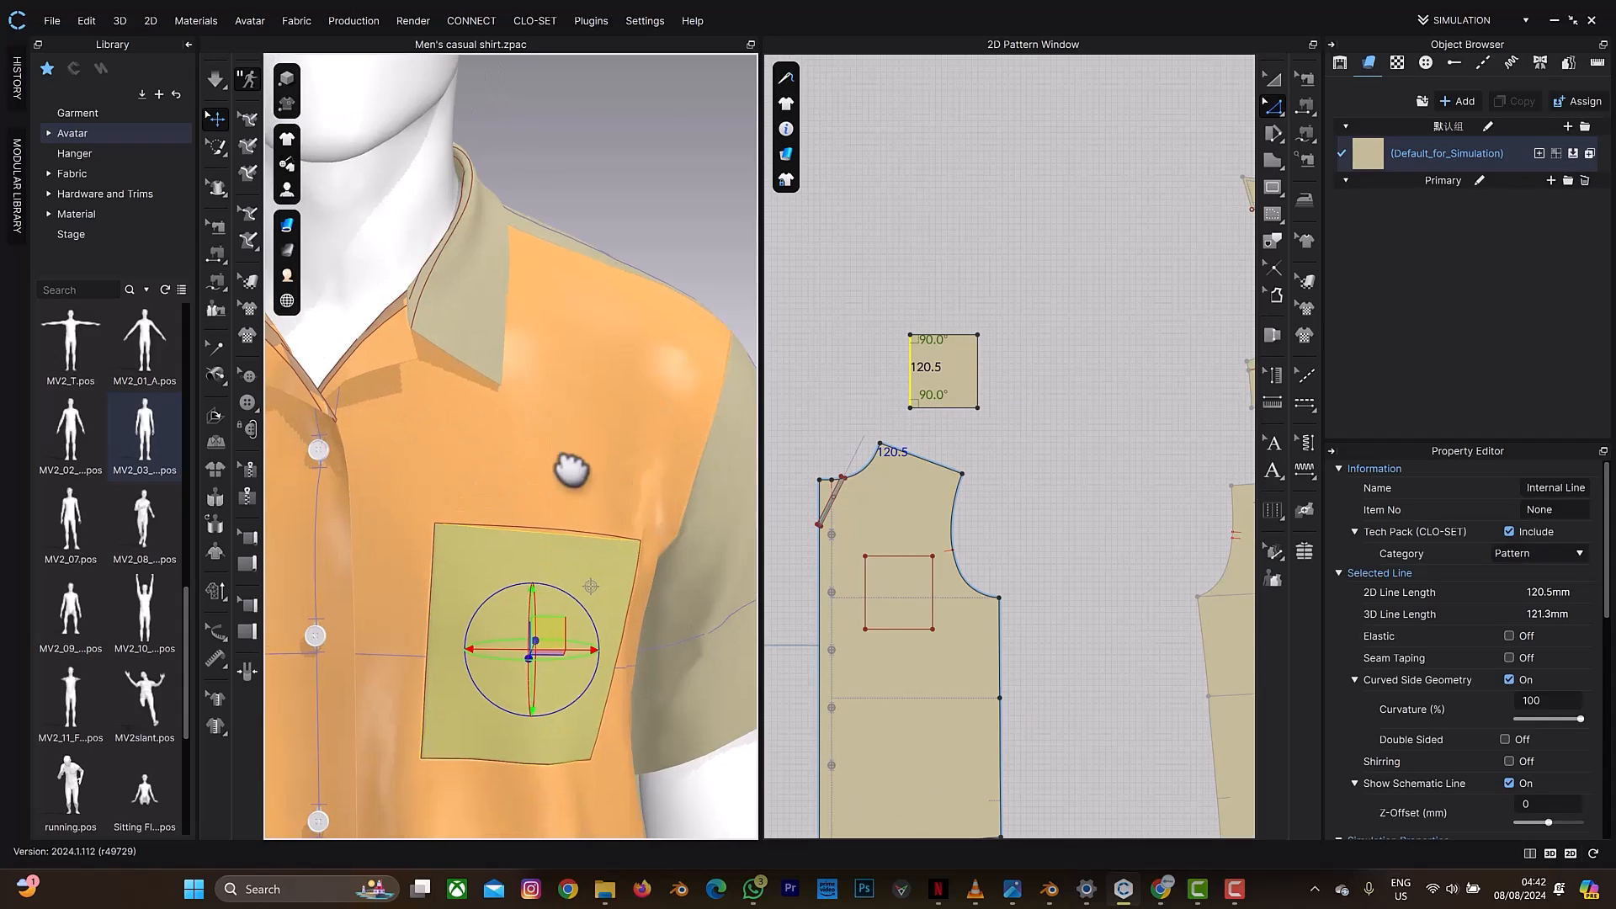
left_click(977, 378, "shift")
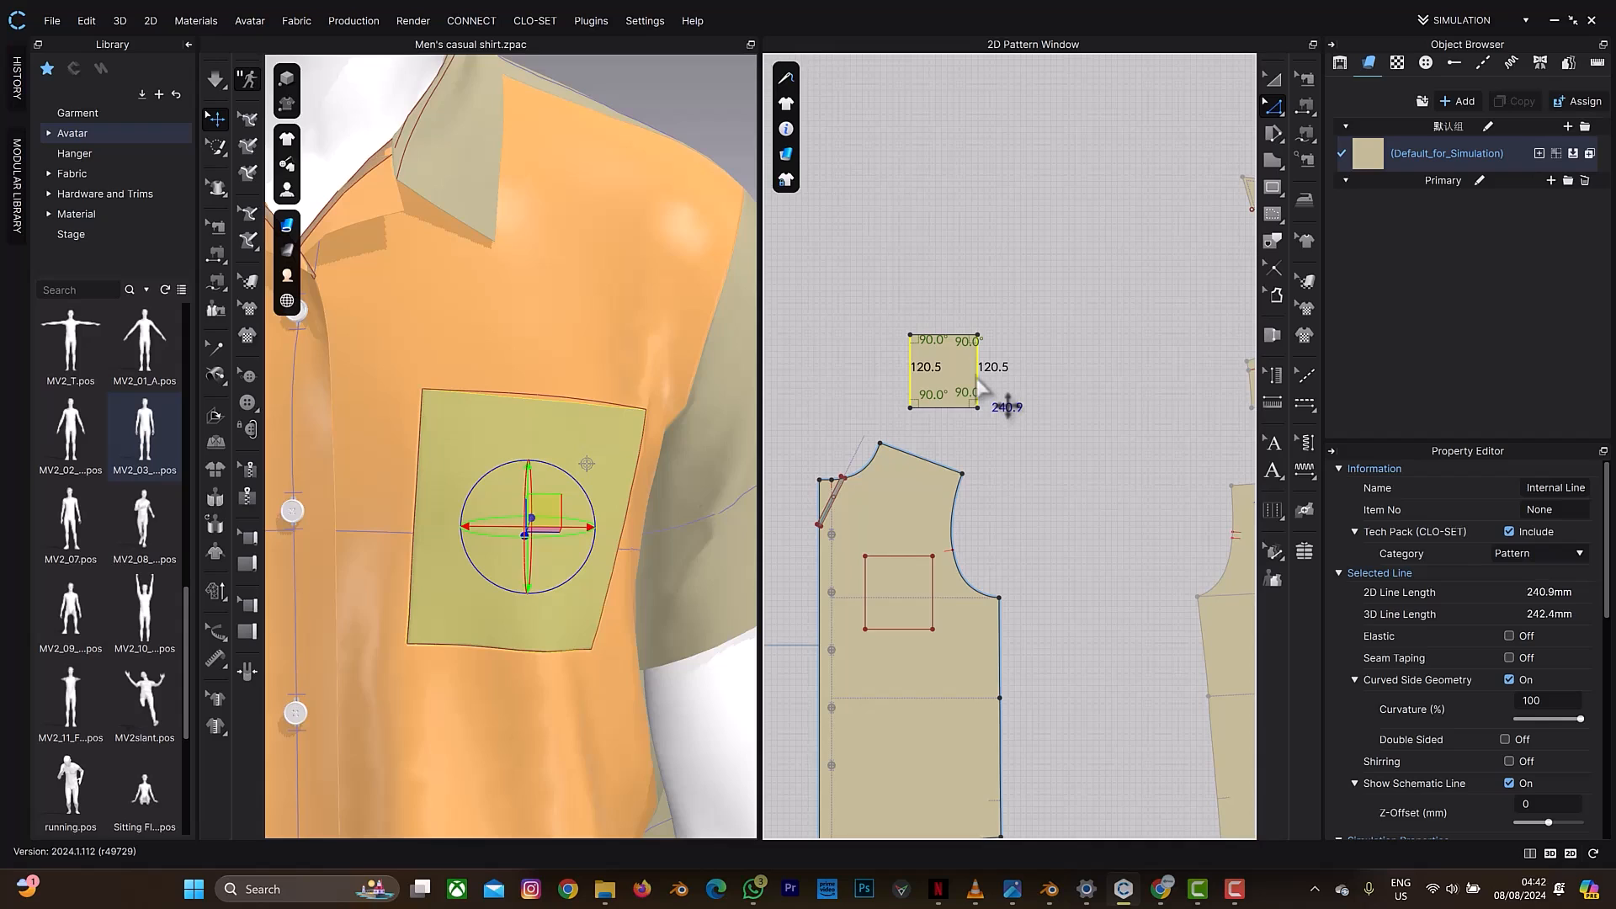
right_click(982, 386)
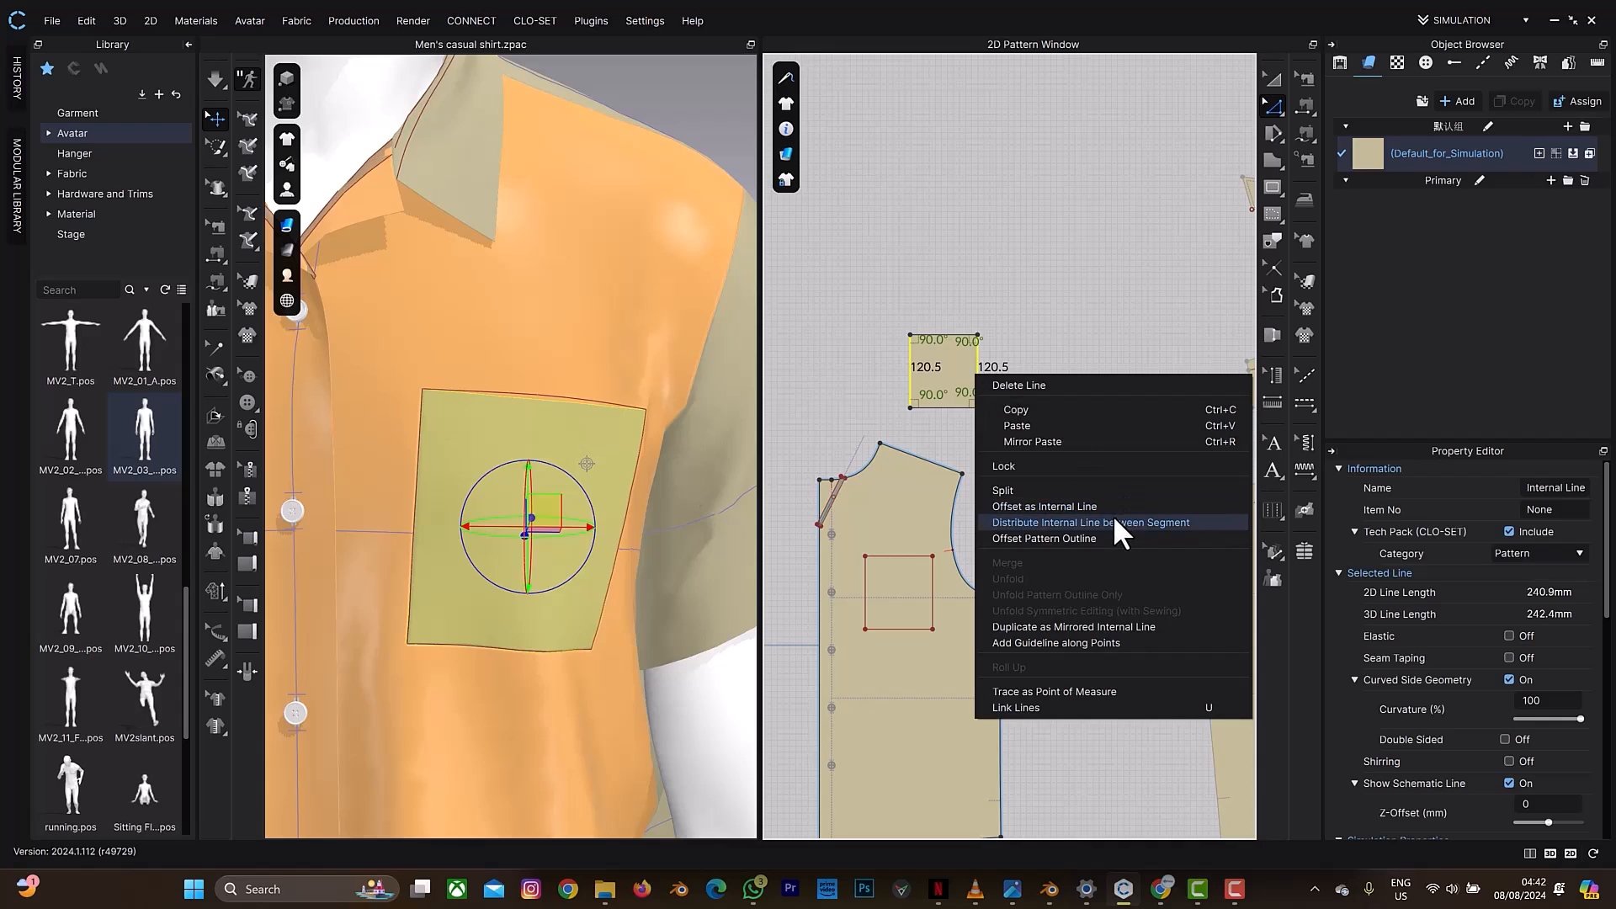
left_click(1115, 523)
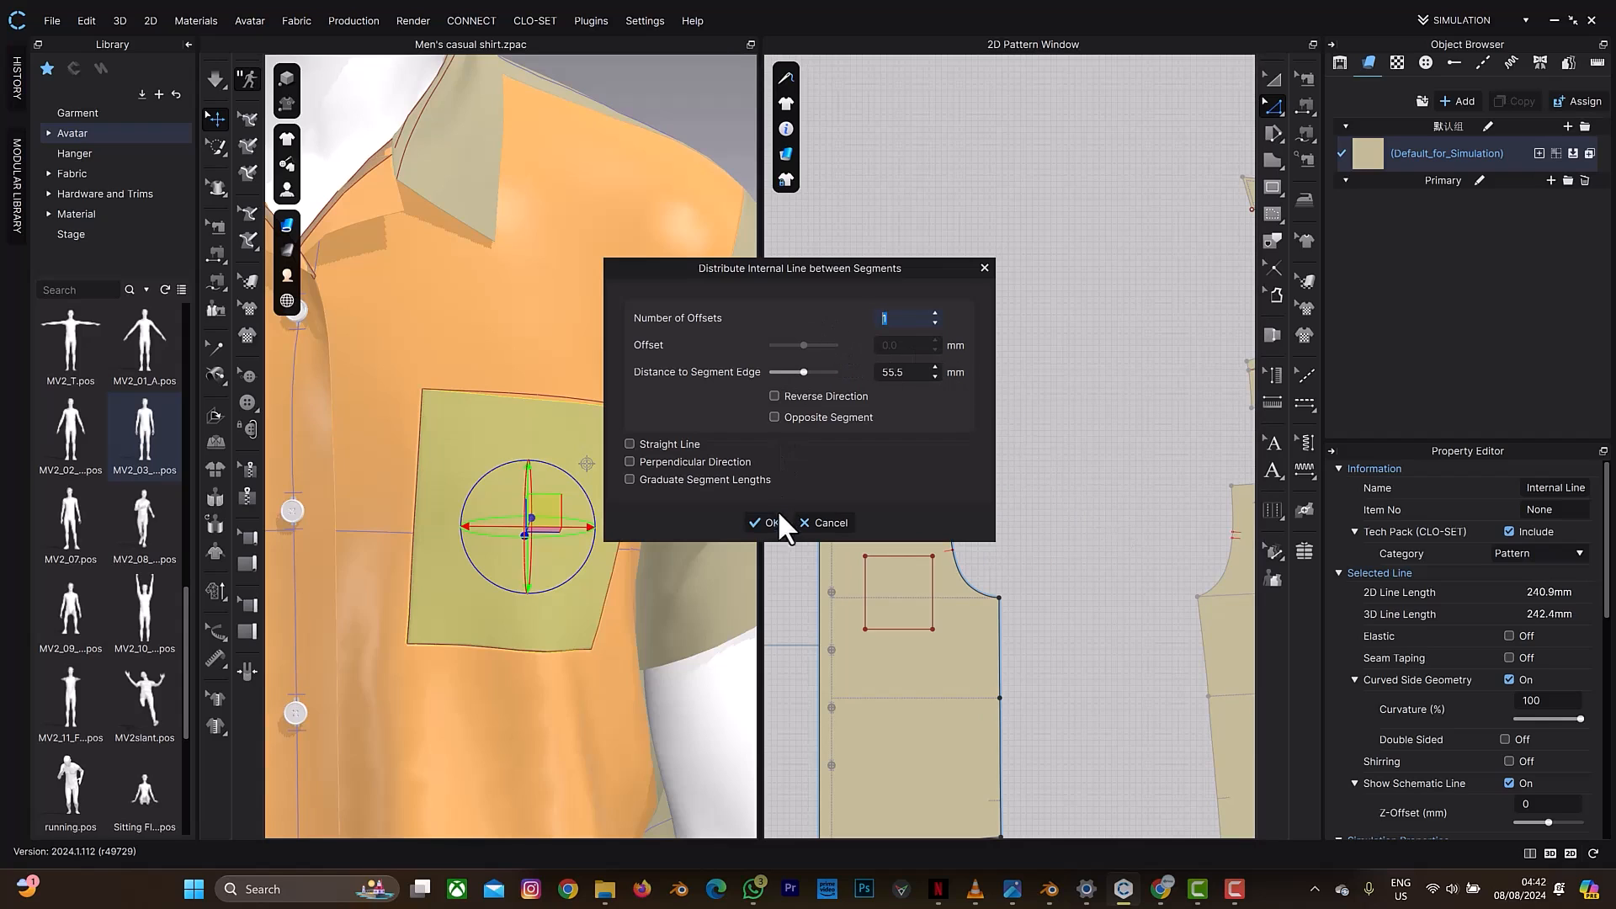
left_click(769, 520)
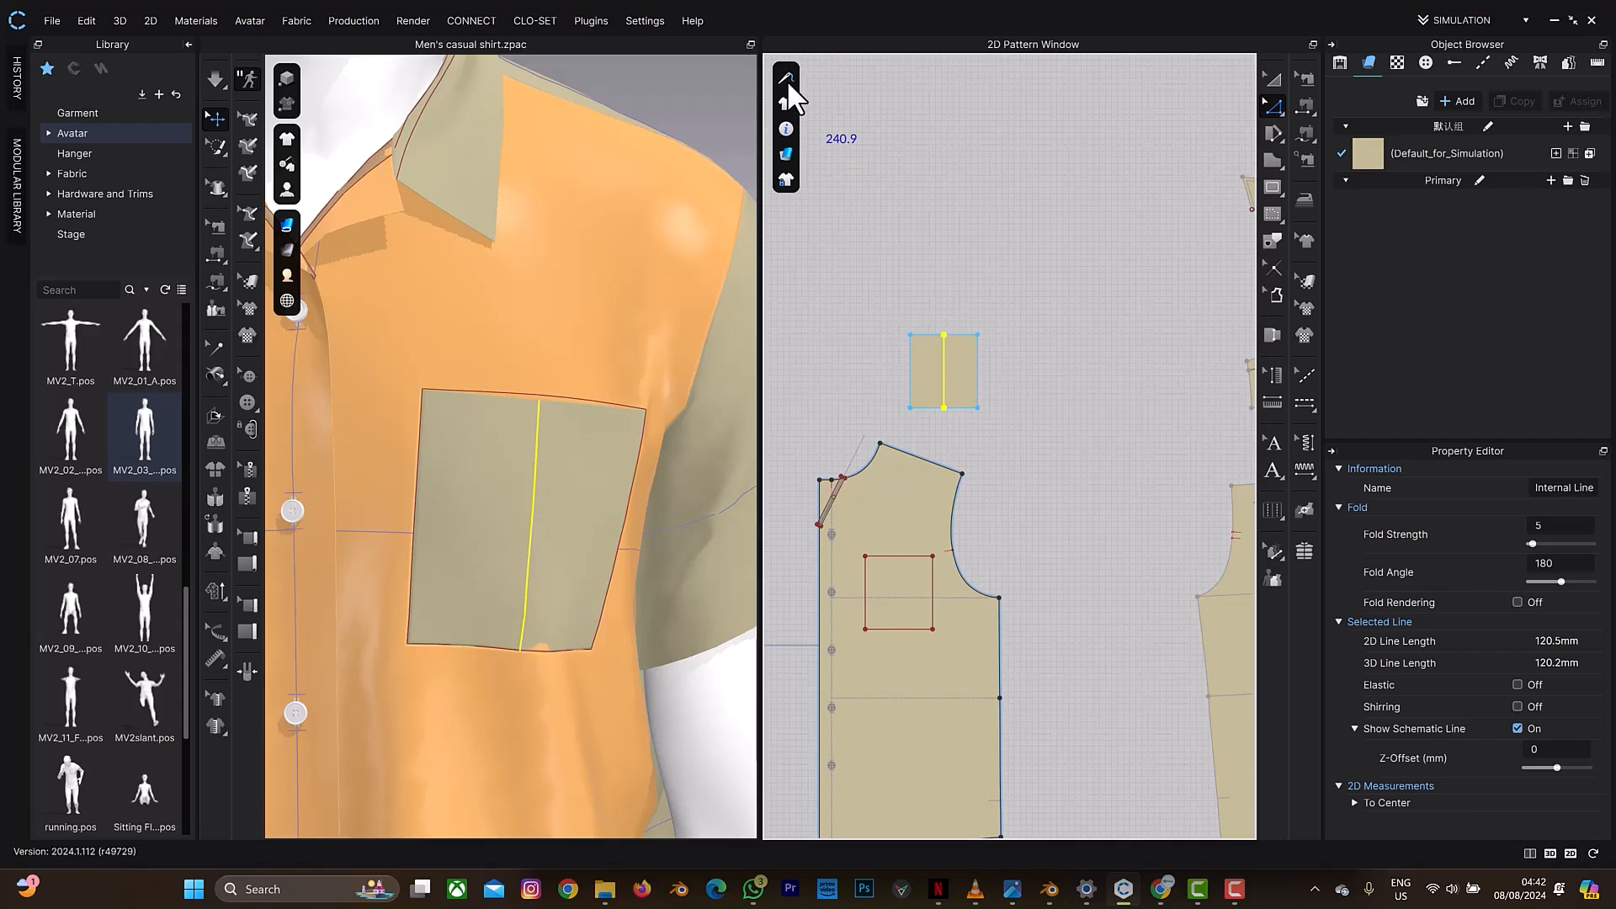
Step: Offset the pocket's centre line as internal lines 18 mm to both sides, extended to the pattern outline
right_click(942, 368)
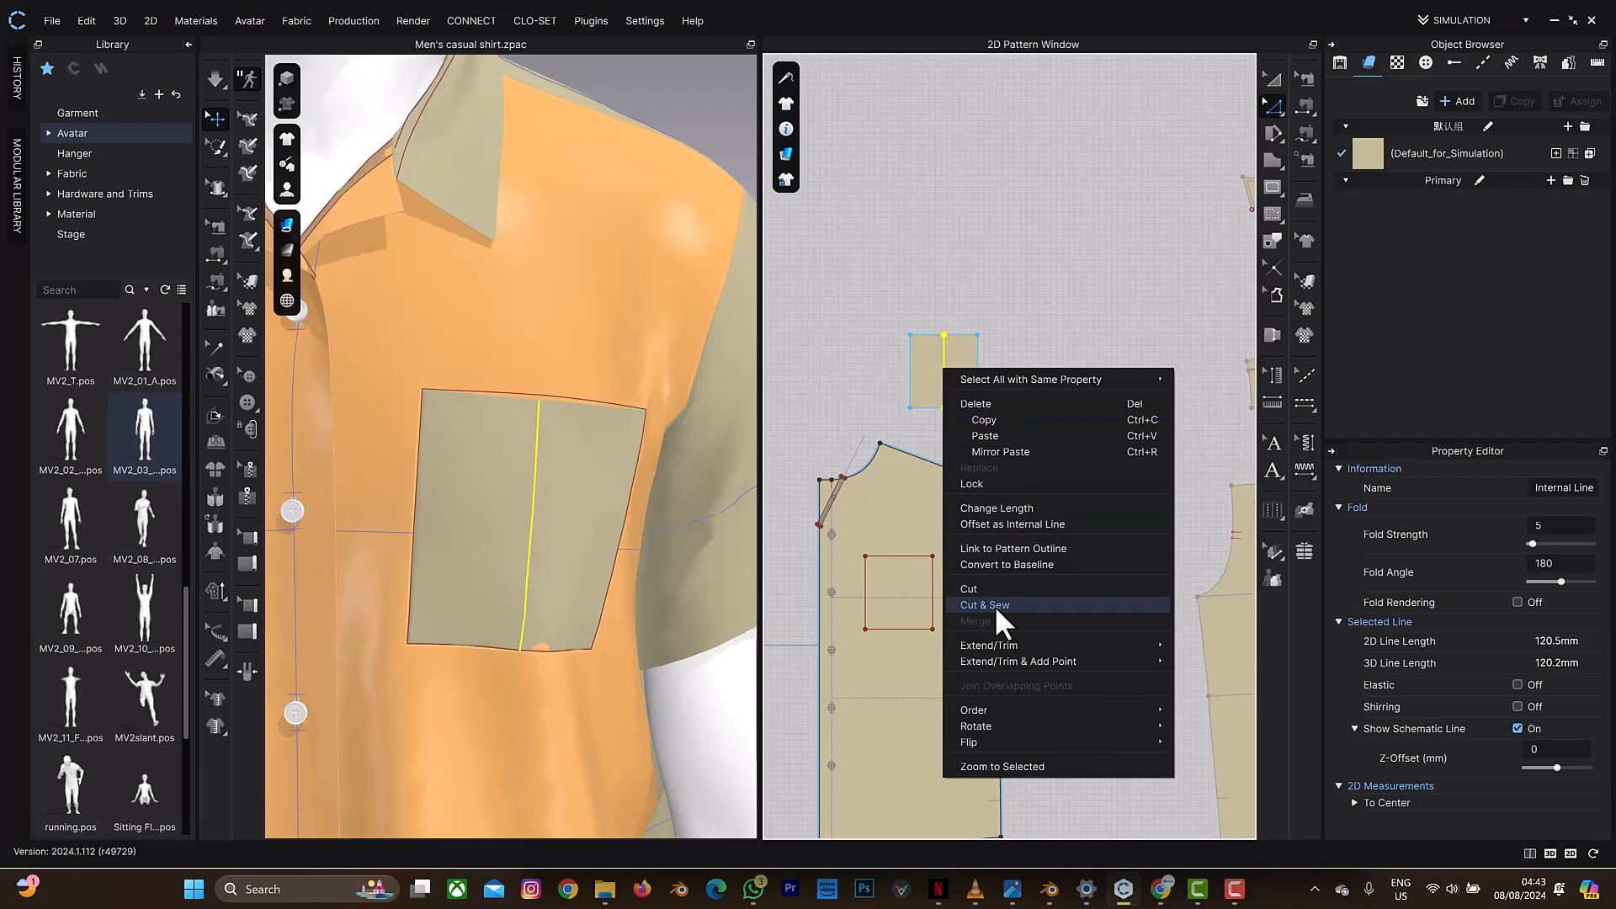
left_click(1018, 524)
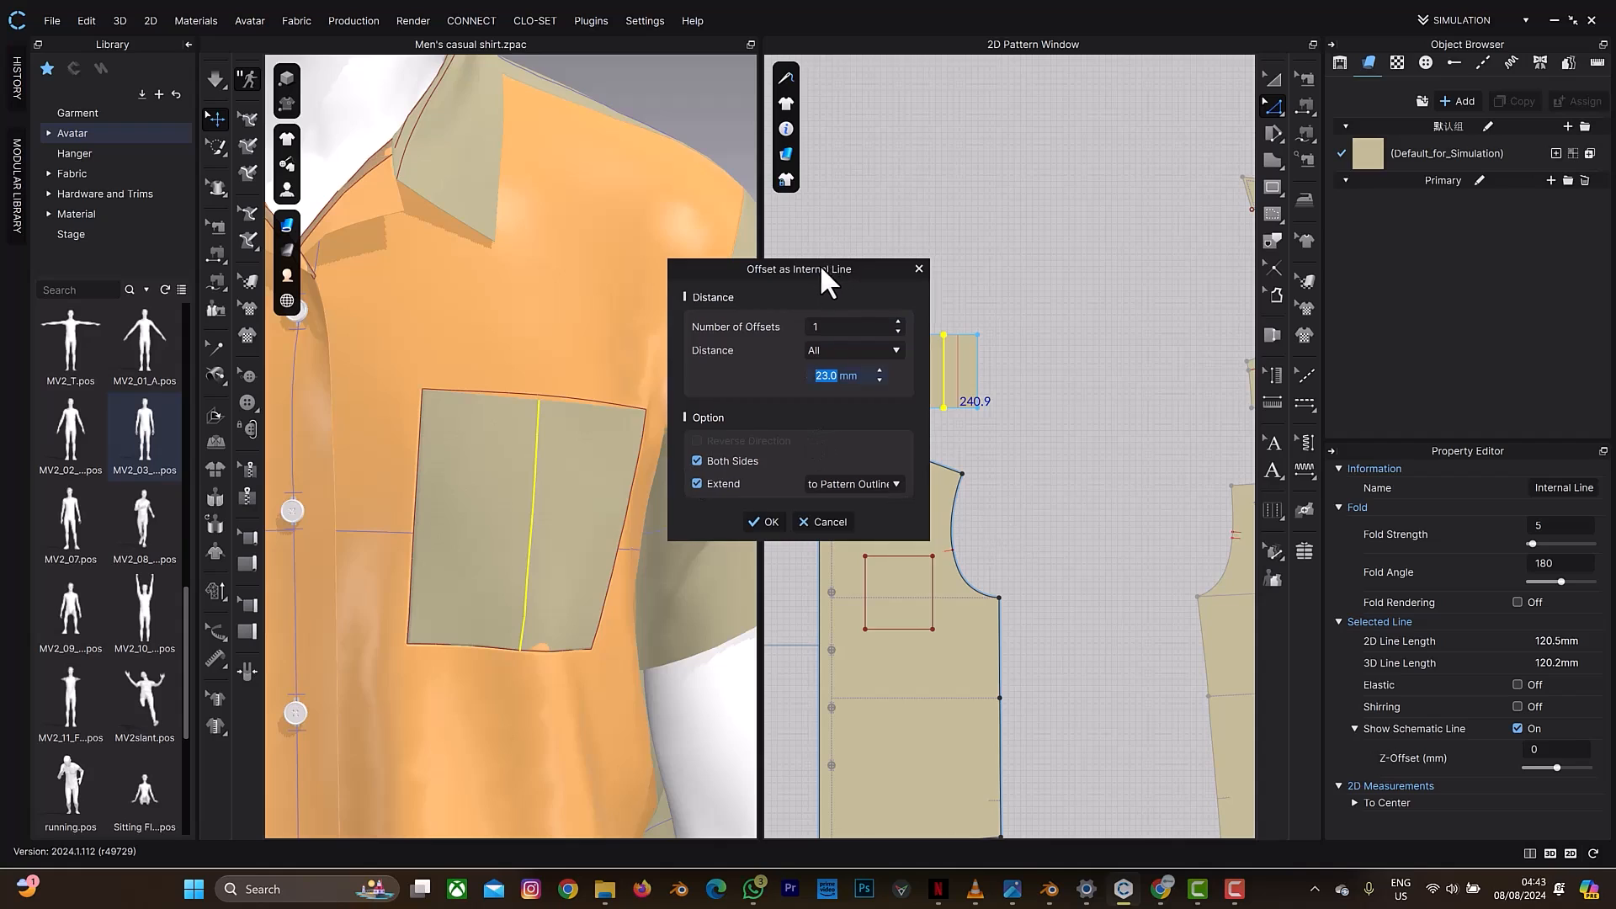
left_click_drag(827, 263, 769, 268)
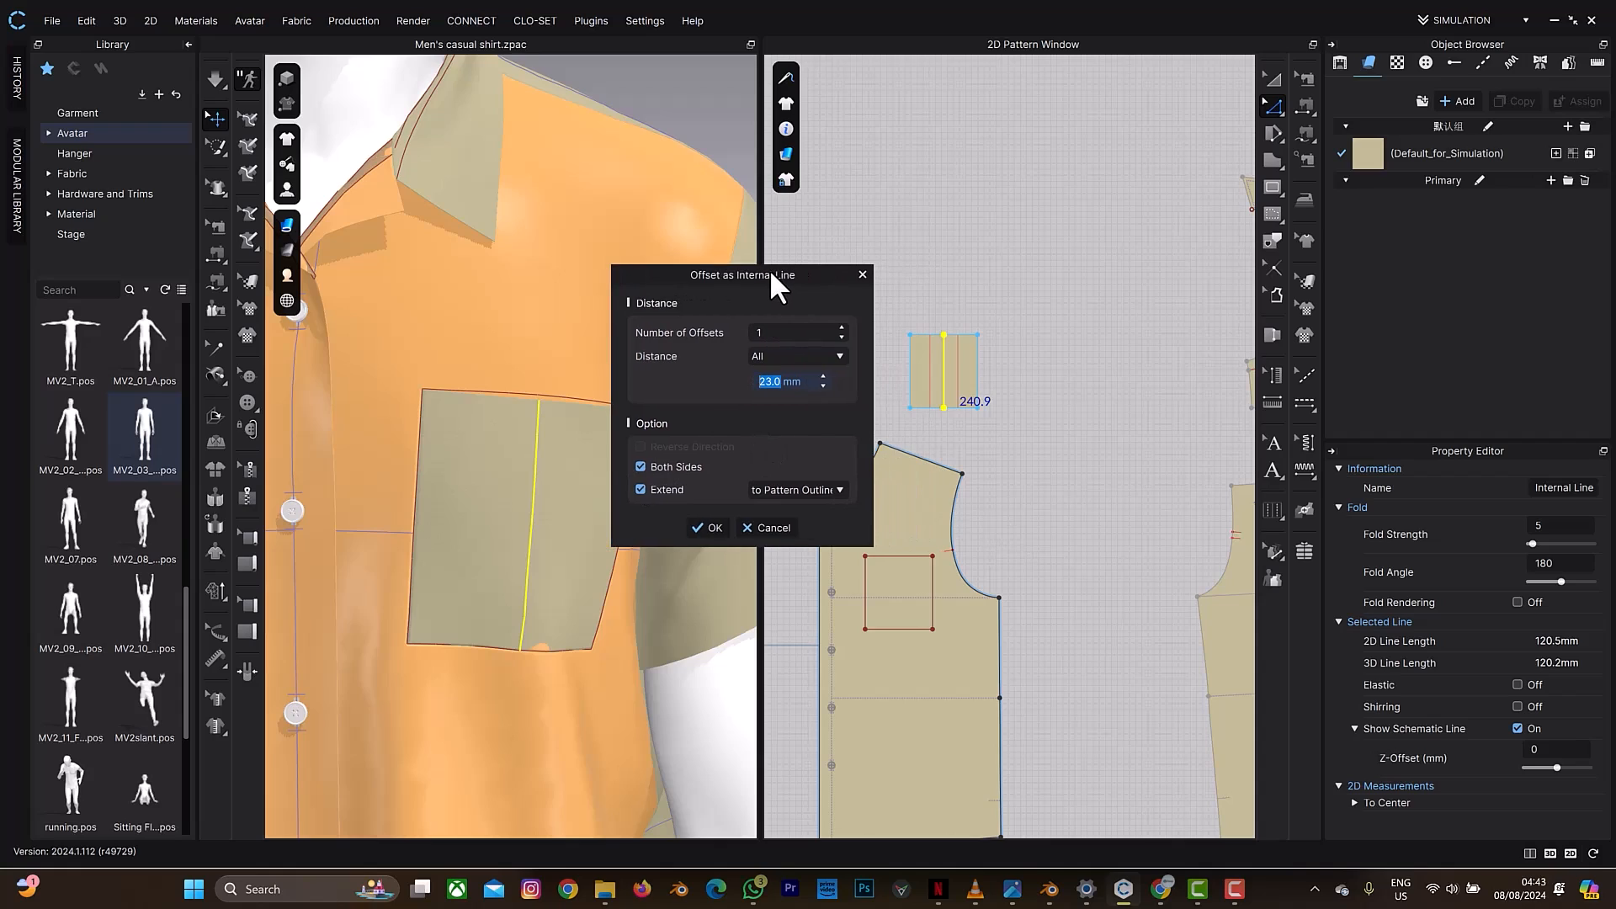
left_click(821, 387)
left_click(821, 387)
left_click(821, 386)
left_click(821, 387)
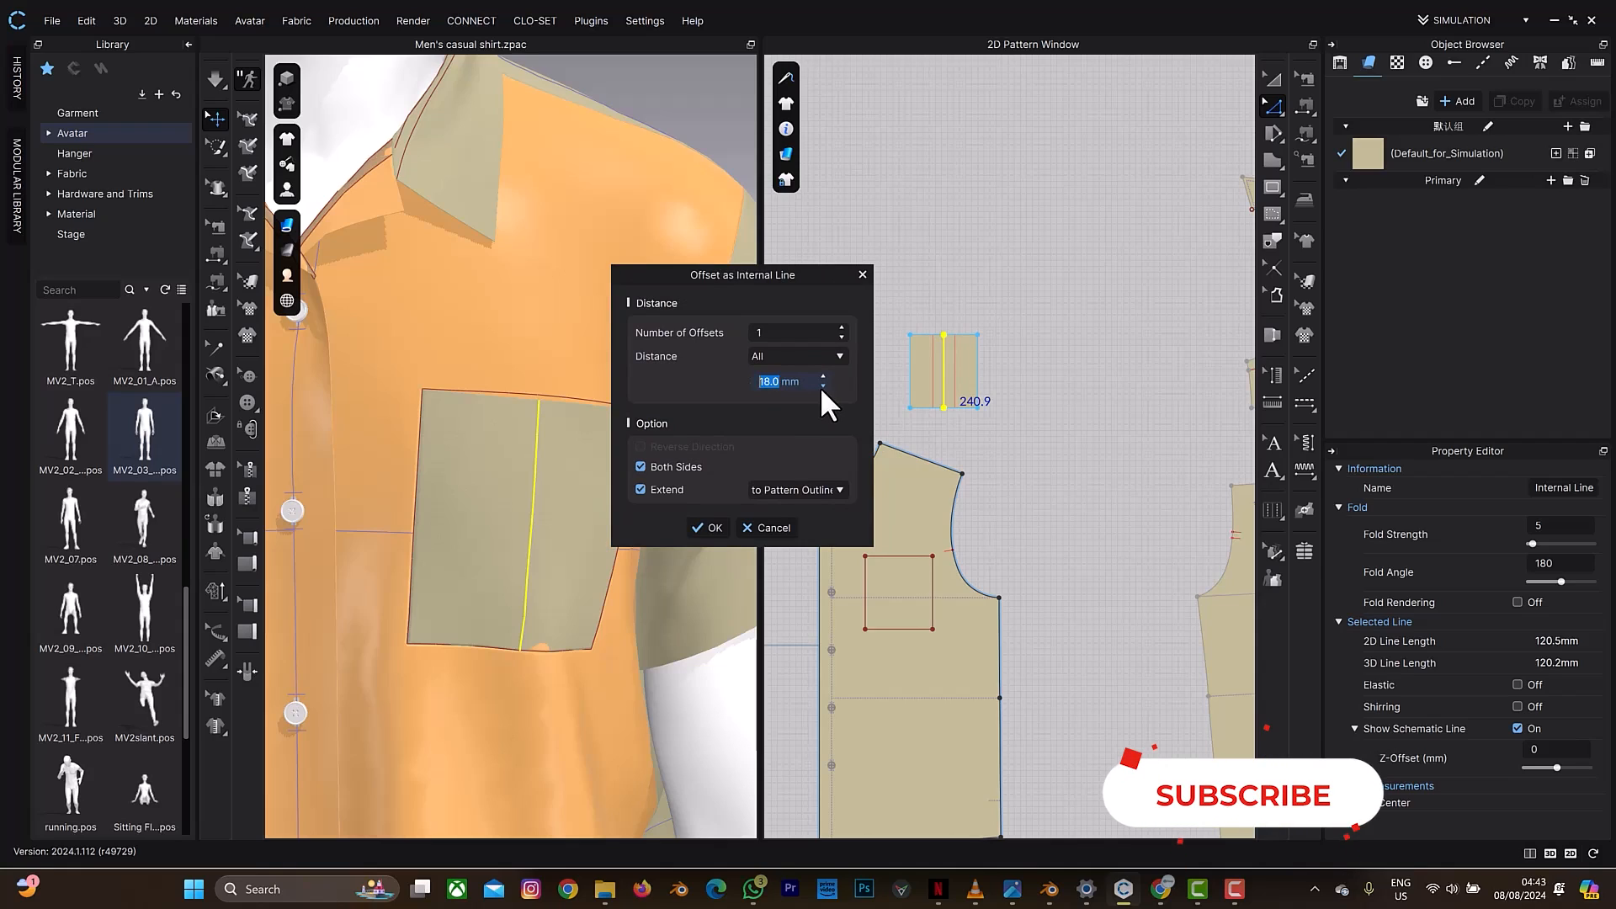
left_click(699, 526)
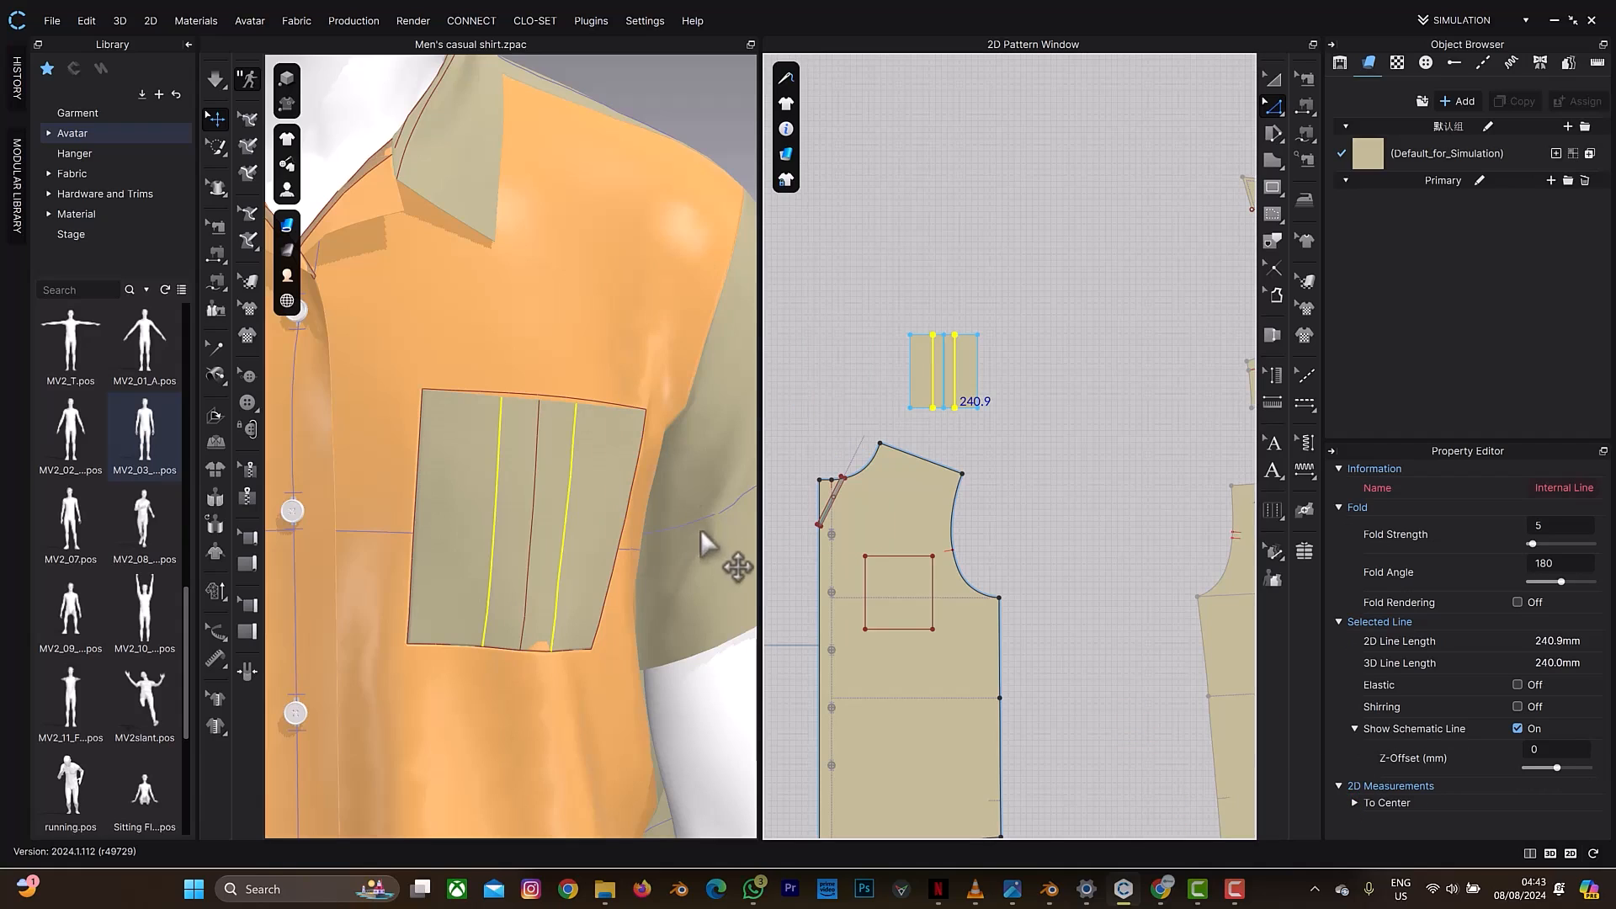
Step: Cut and sew the pocket piece along the two internal lines flanking its centre line
scroll(954, 354, "up", 4)
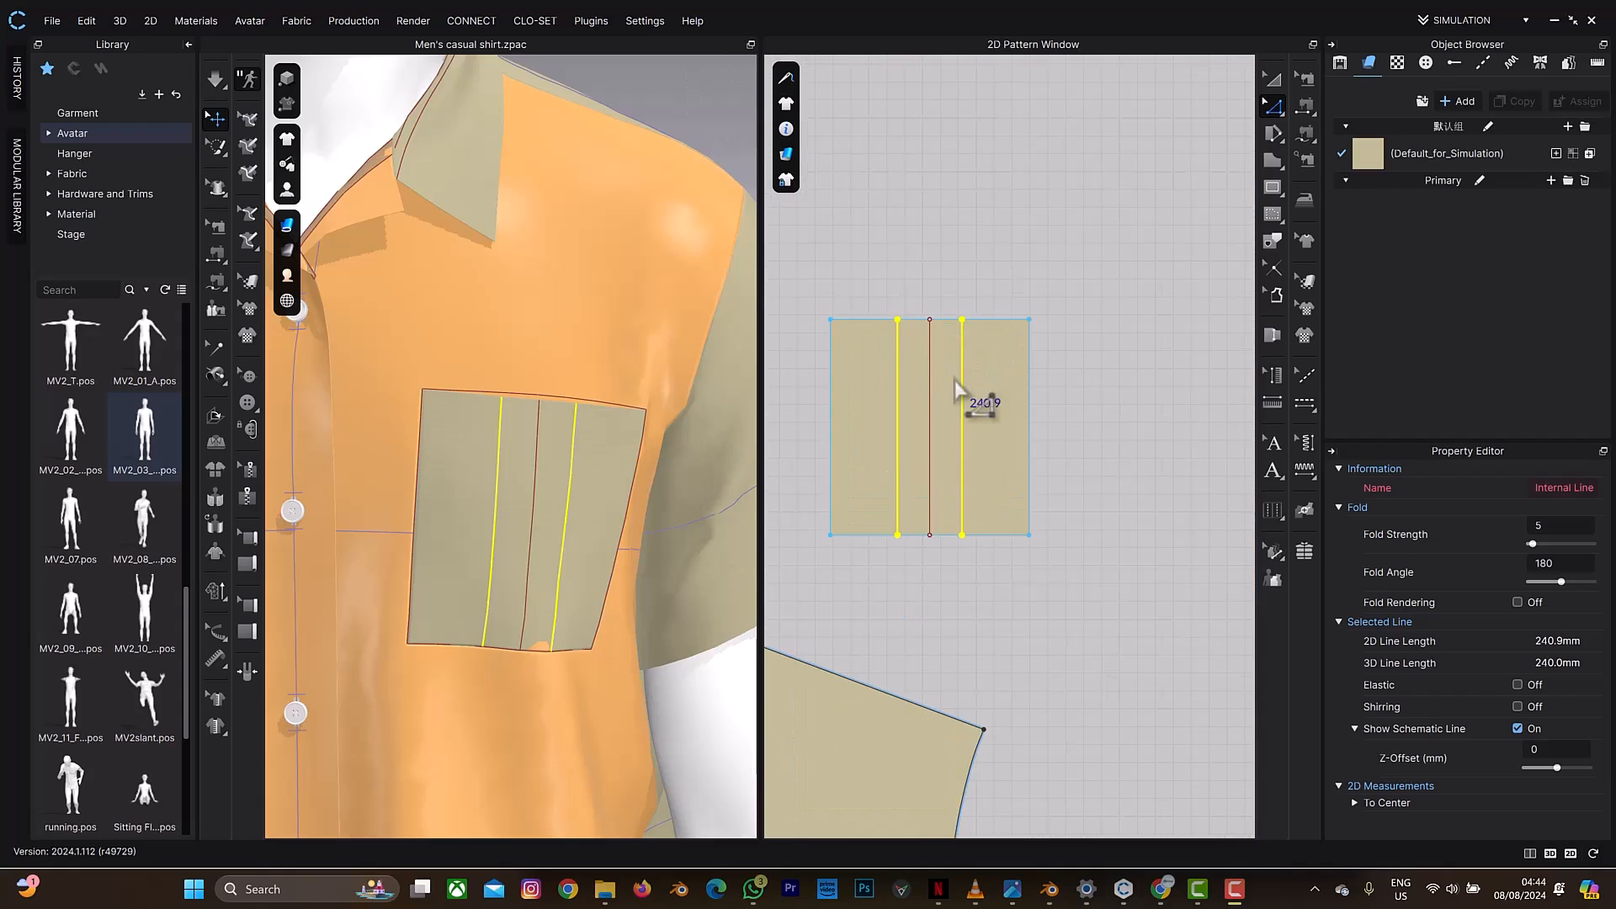
right_click(960, 394)
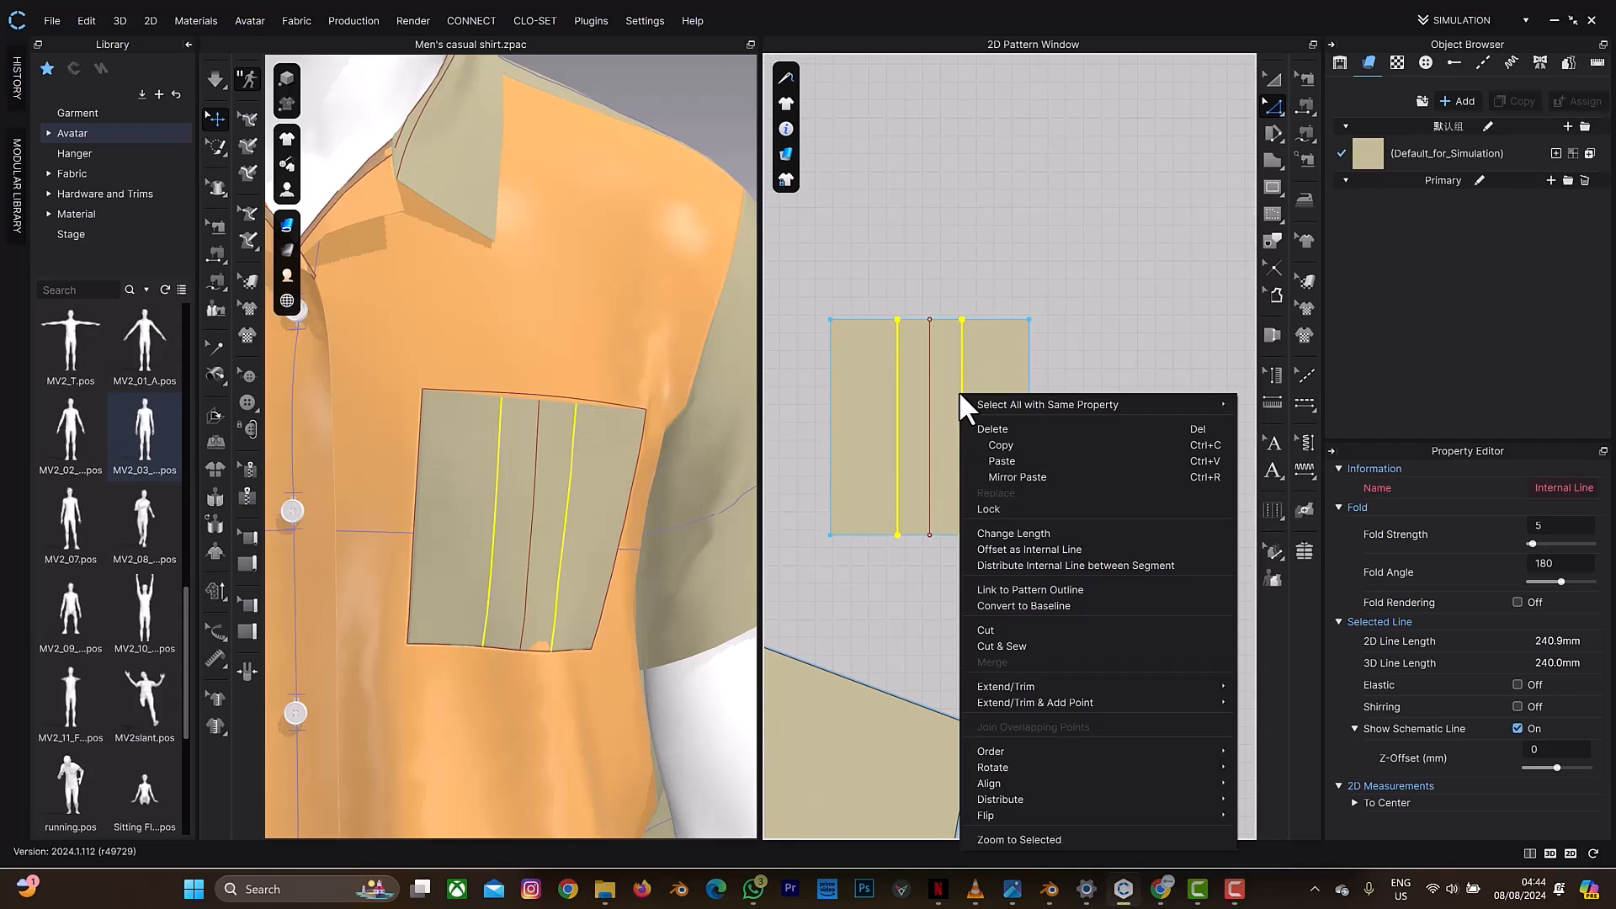
left_click(1006, 643)
scroll(1014, 644, "down", 3)
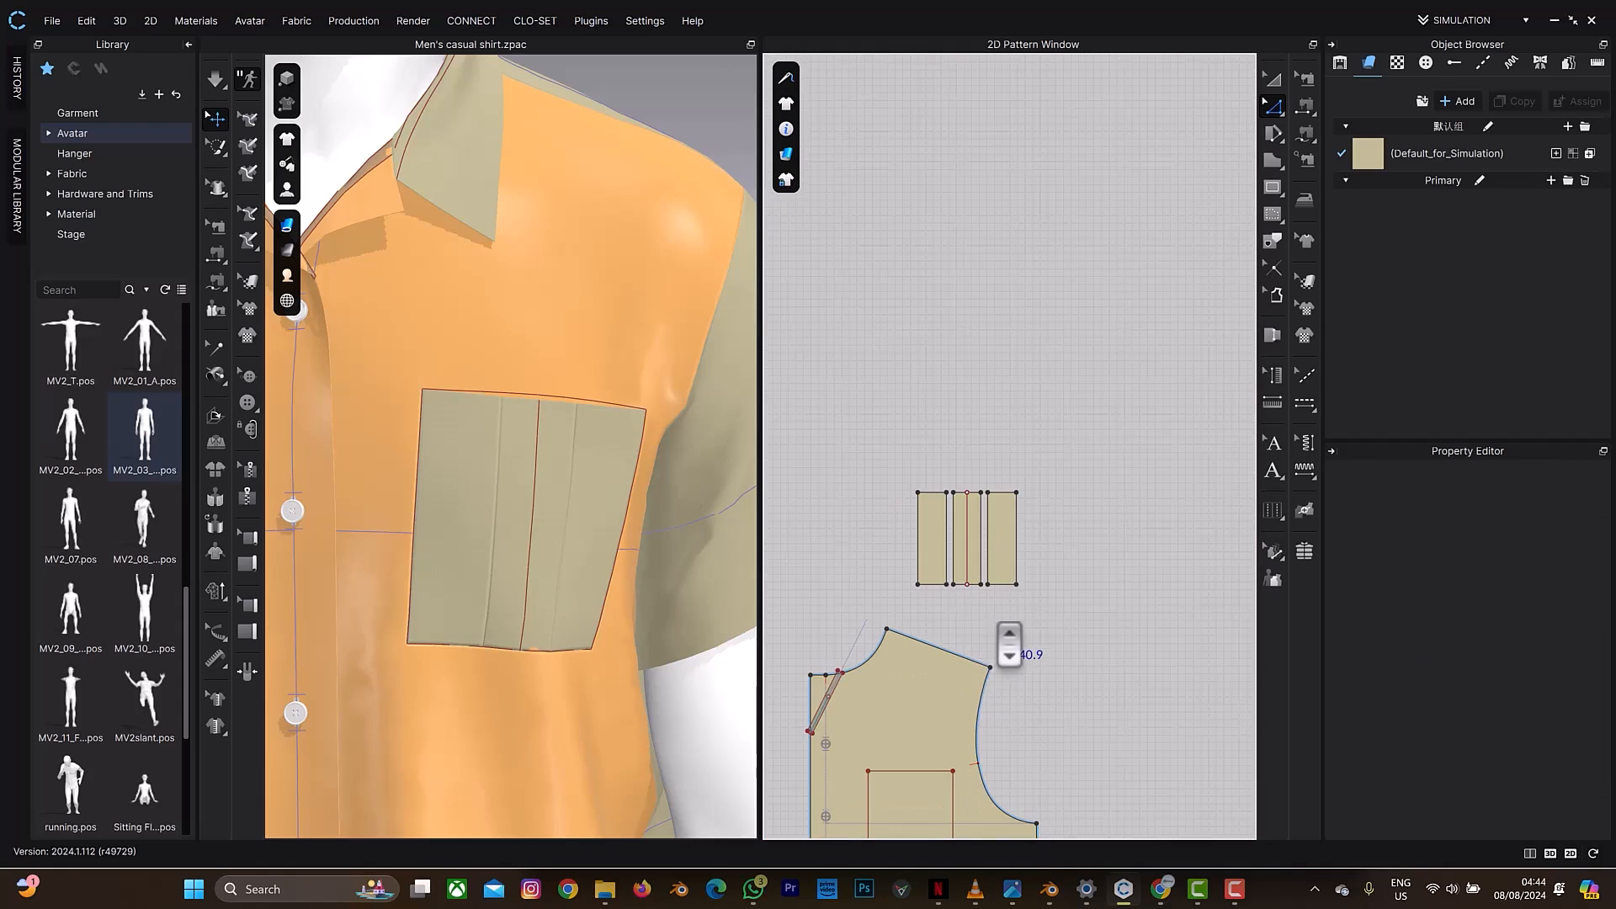
Step: Move the two outer pocket strips outward to leave gaps on both sides of the middle strip
left_click_drag(1013, 541, 1044, 541)
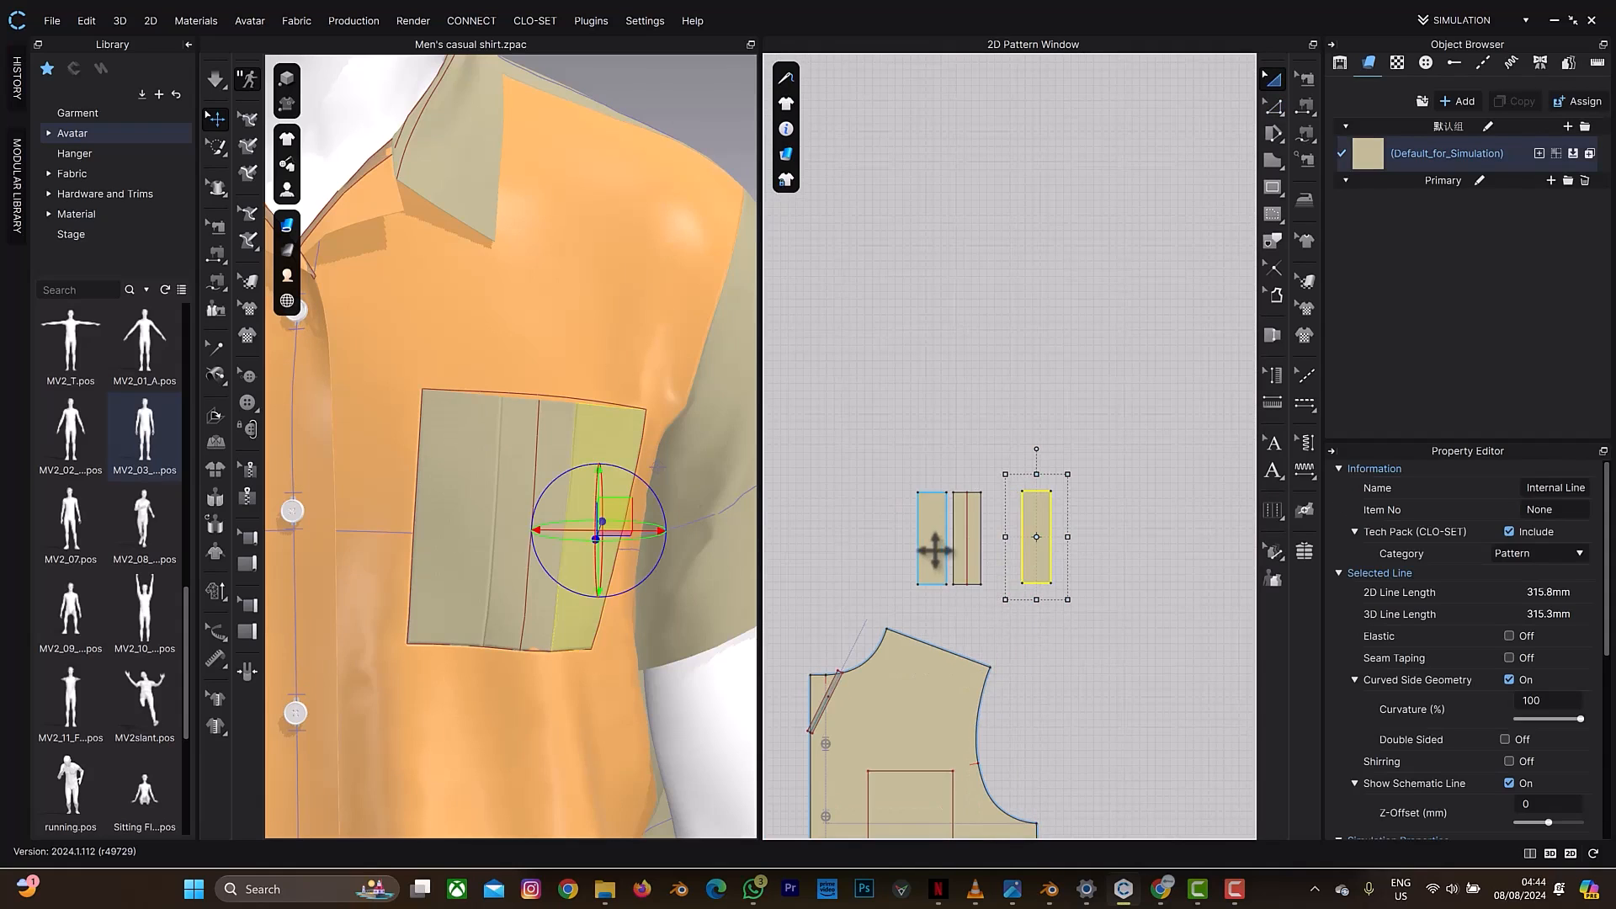
left_click_drag(909, 552, 860, 552)
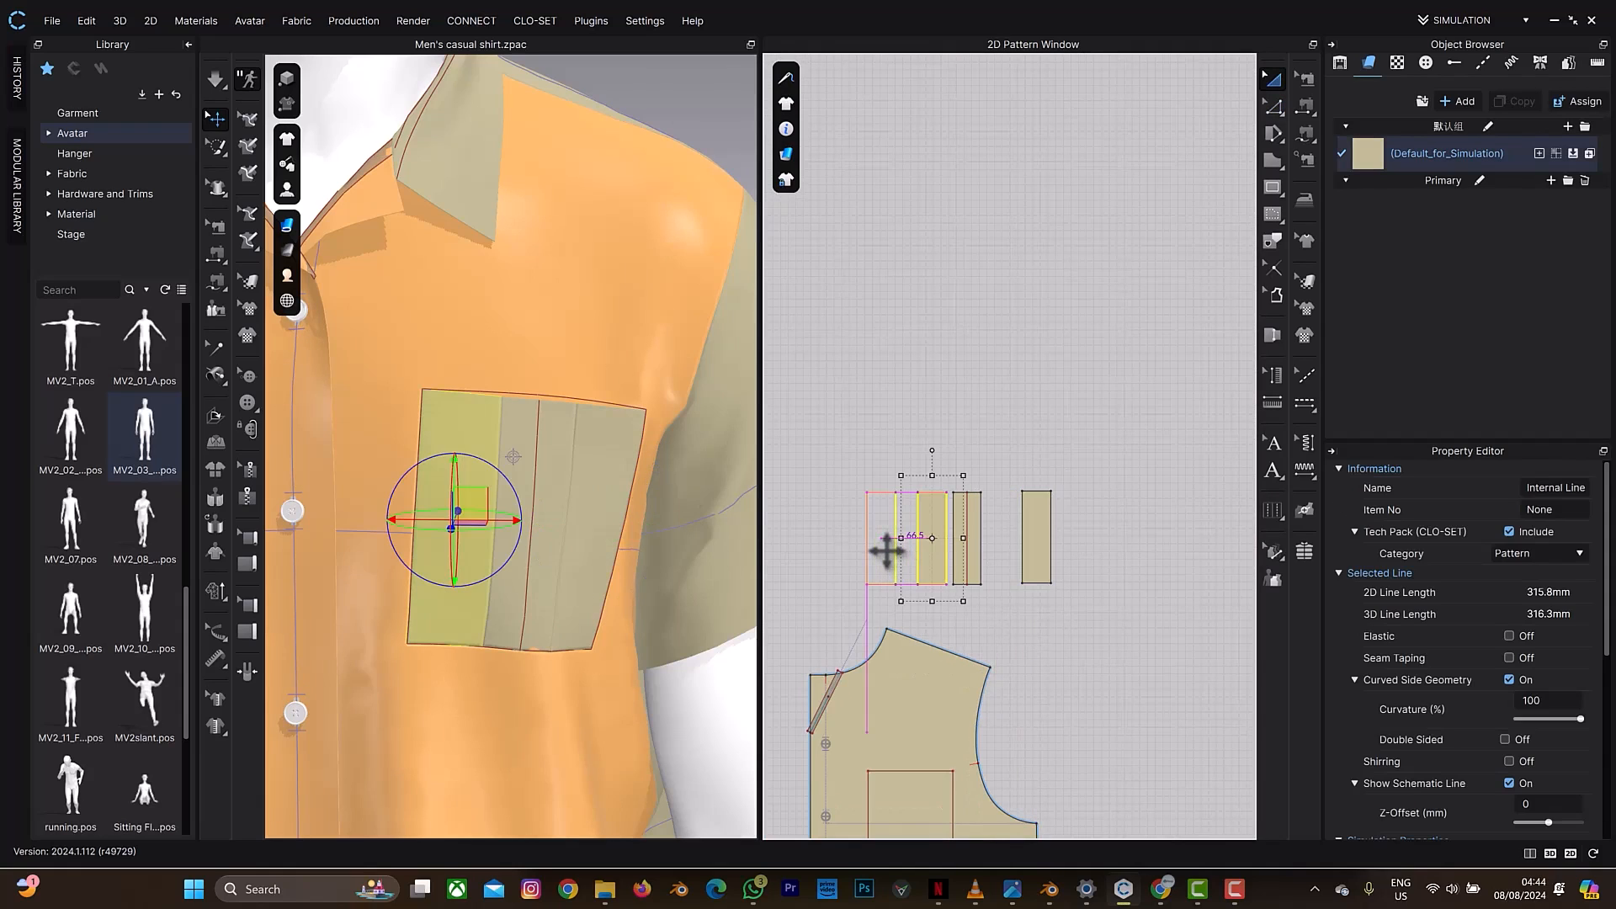
left_click(987, 631)
Step: Extend the four facing inner edges of the three pocket strips by 18 mm with Offset Pattern Outline
key("z")
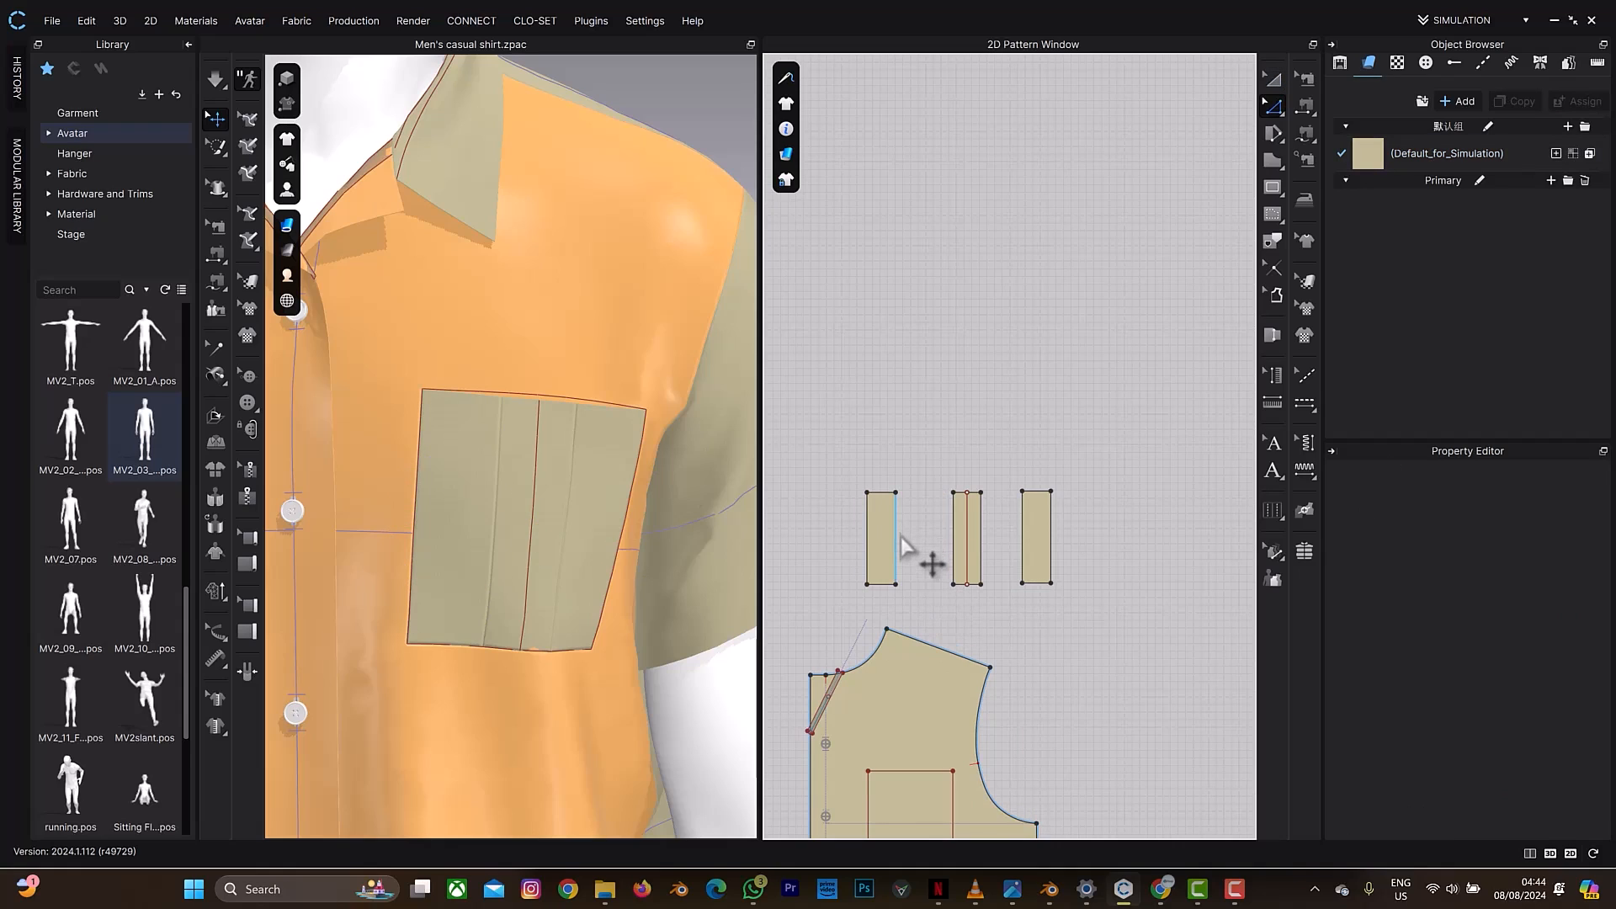
left_click(896, 542)
left_click(954, 549, "shift")
left_click(981, 551, "shift")
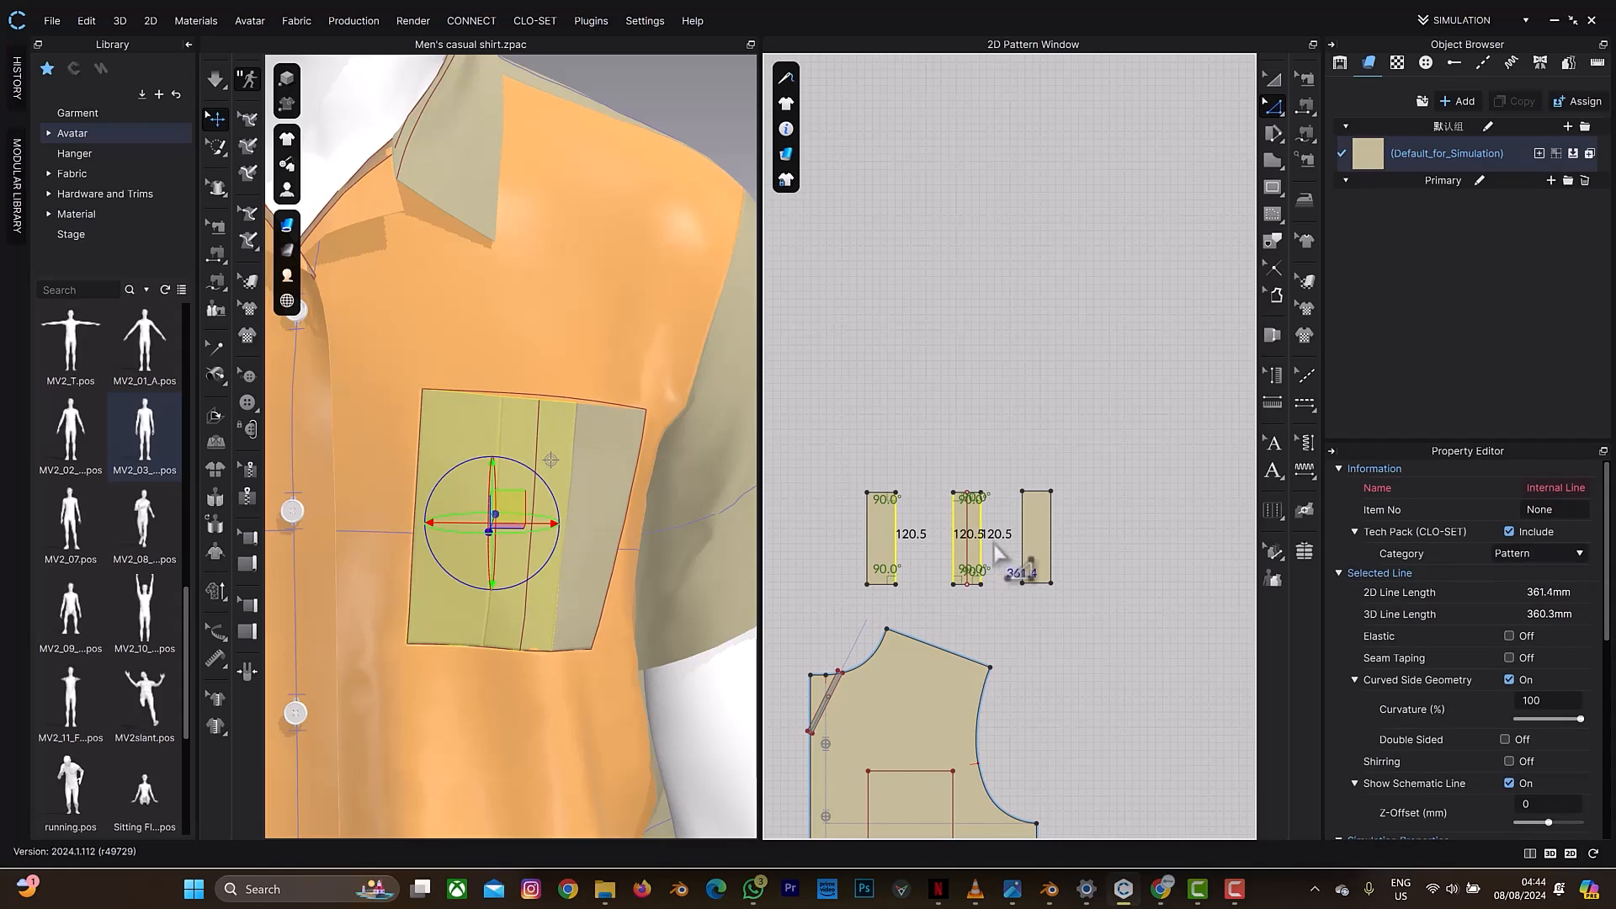
left_click(1023, 556, "shift")
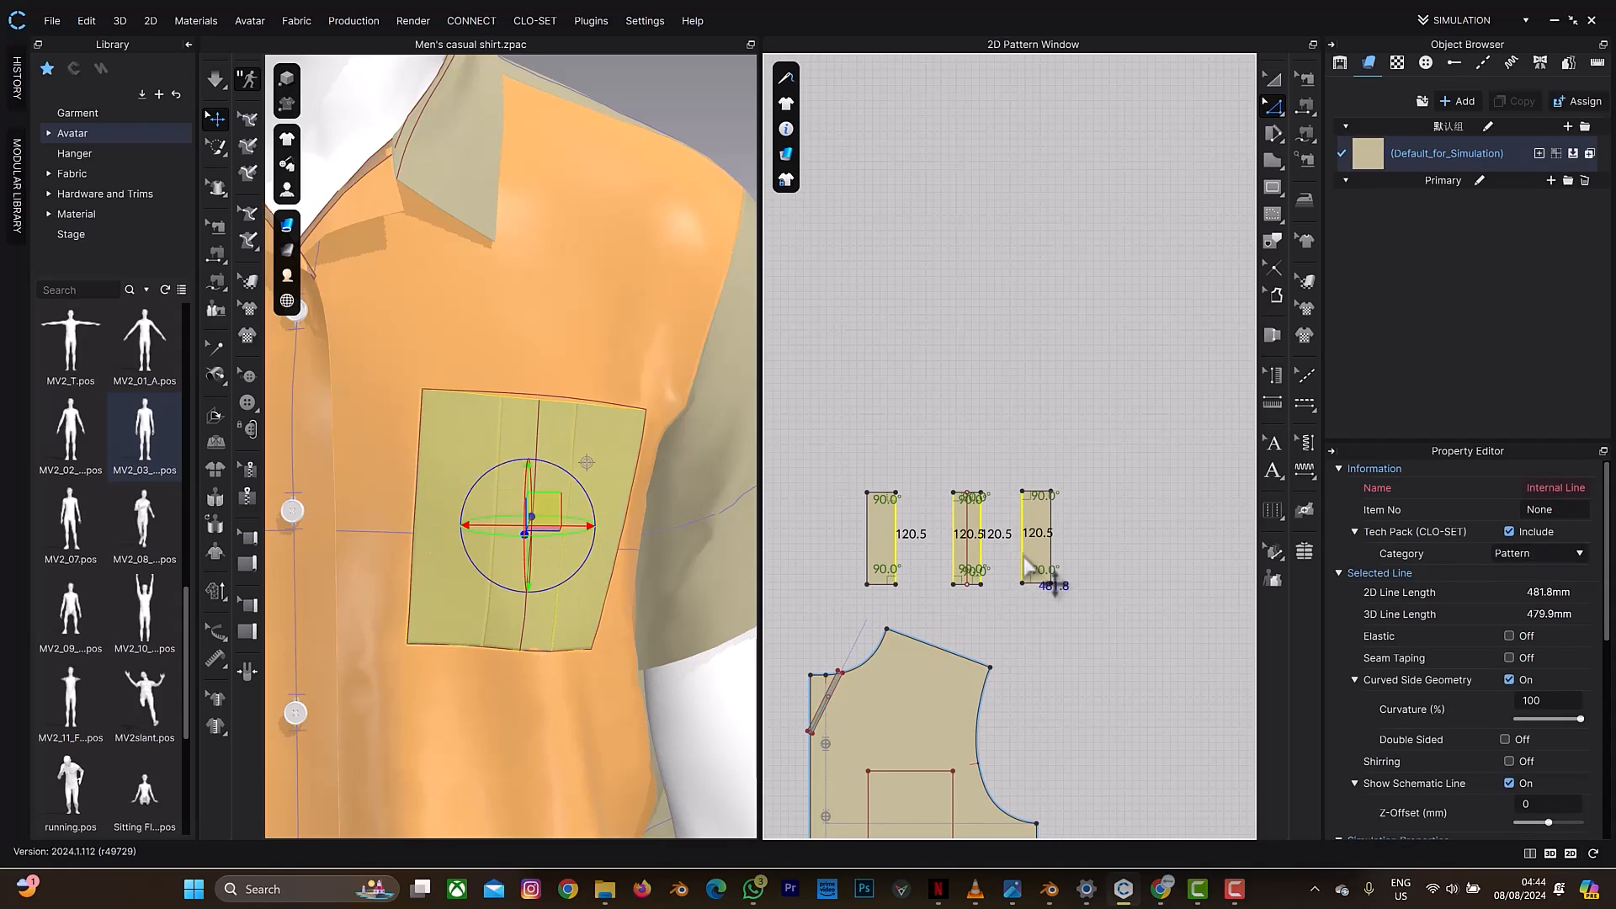
right_click(1024, 557)
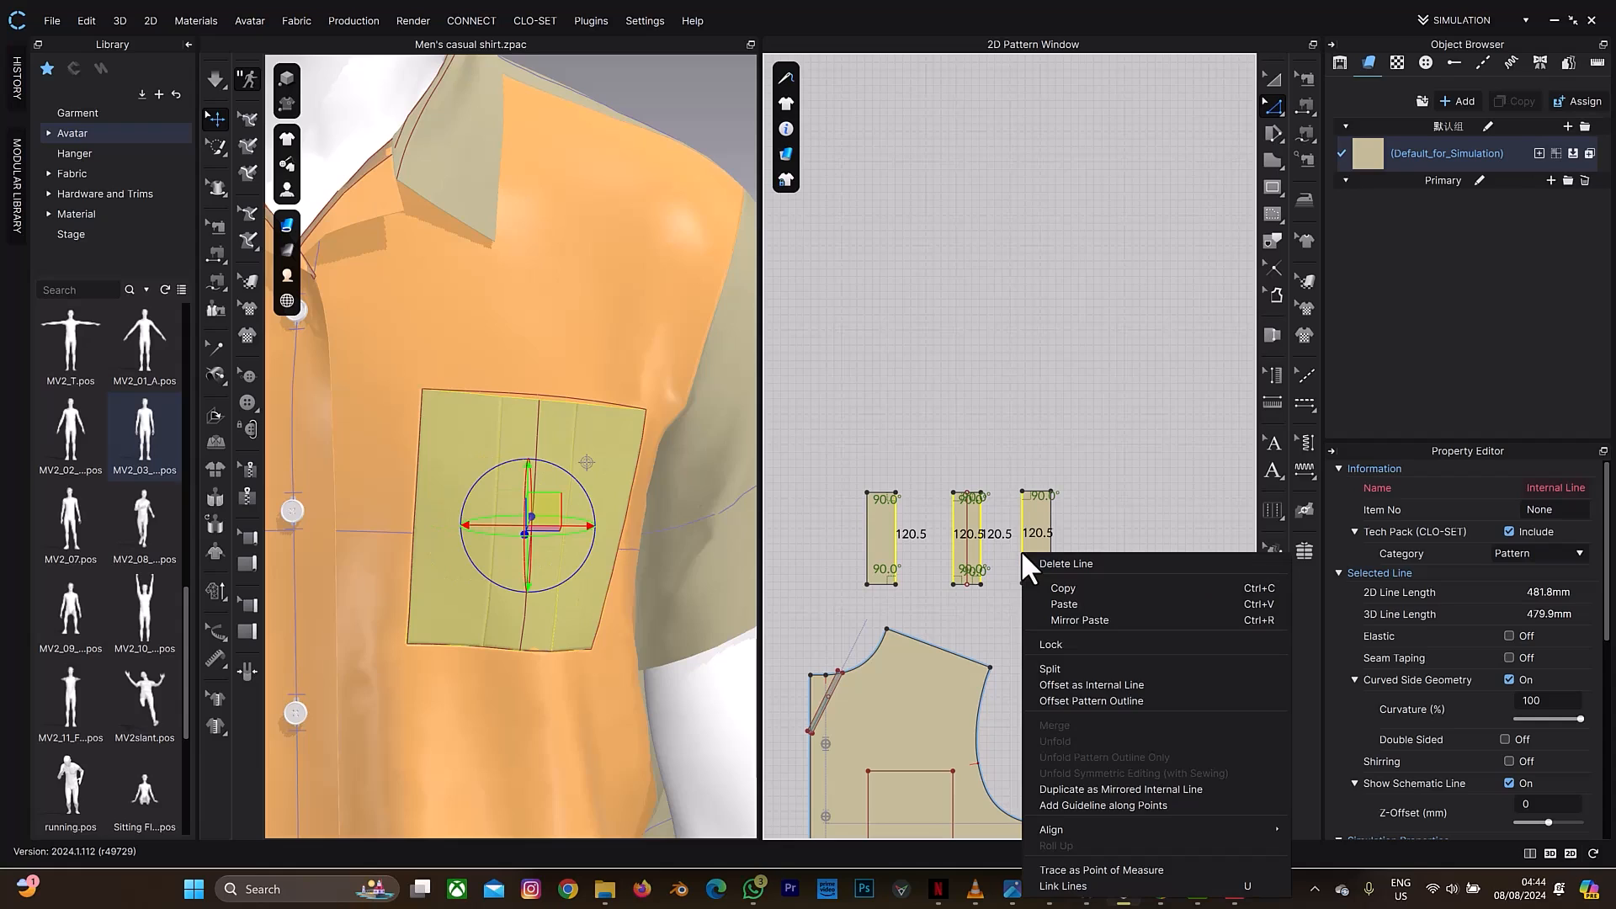
left_click(1062, 693)
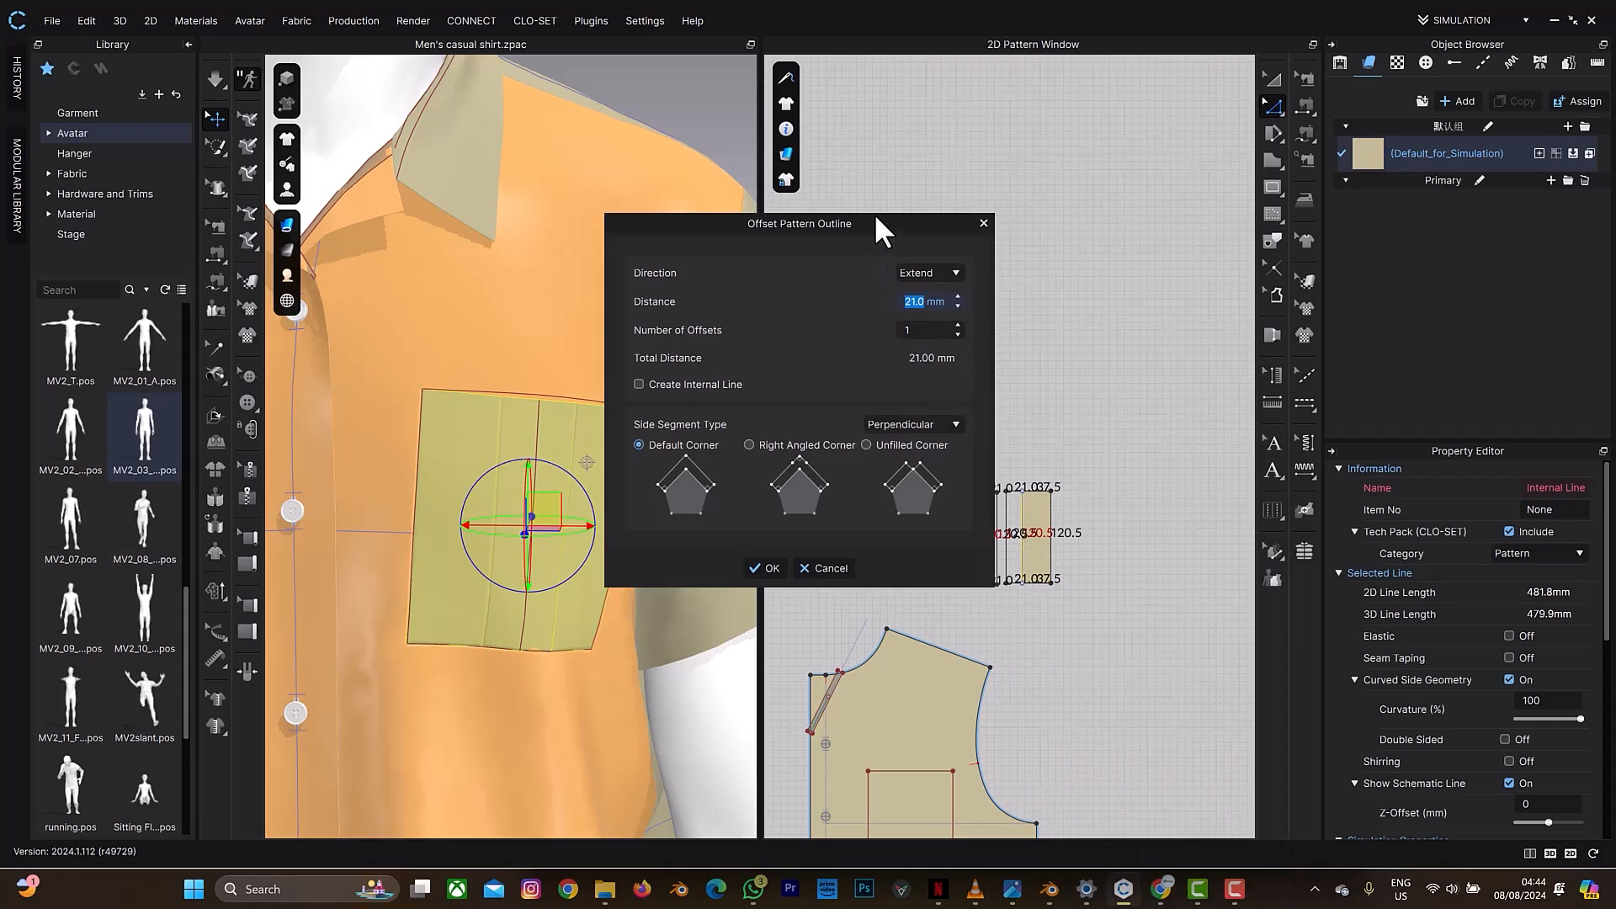
left_click_drag(912, 225, 783, 211)
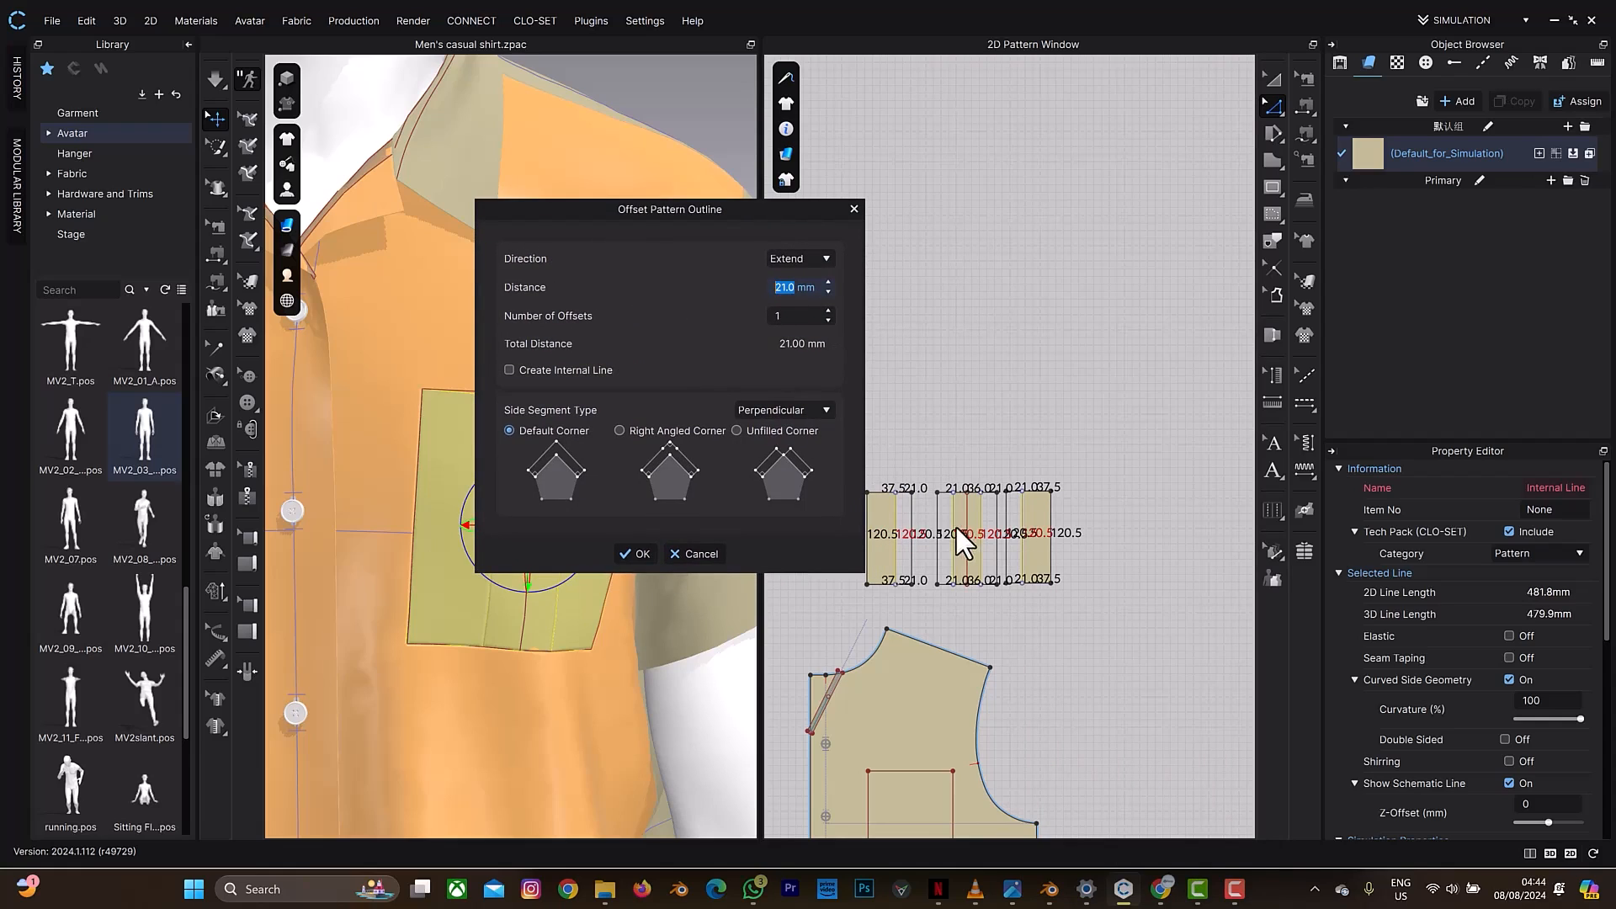
type("18")
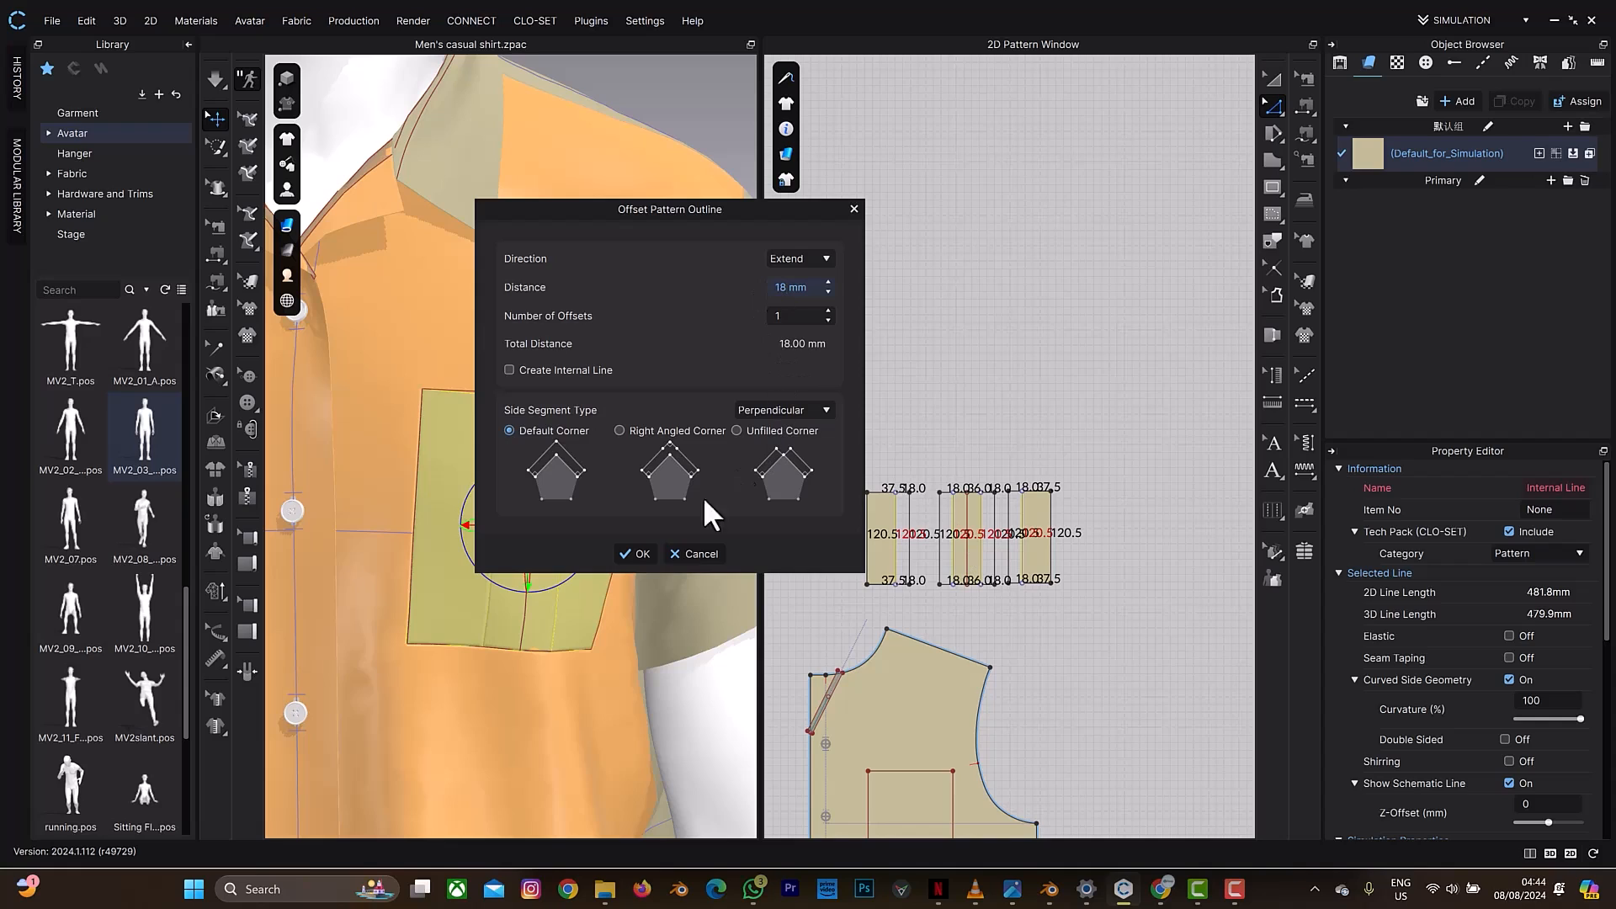
left_click(633, 553)
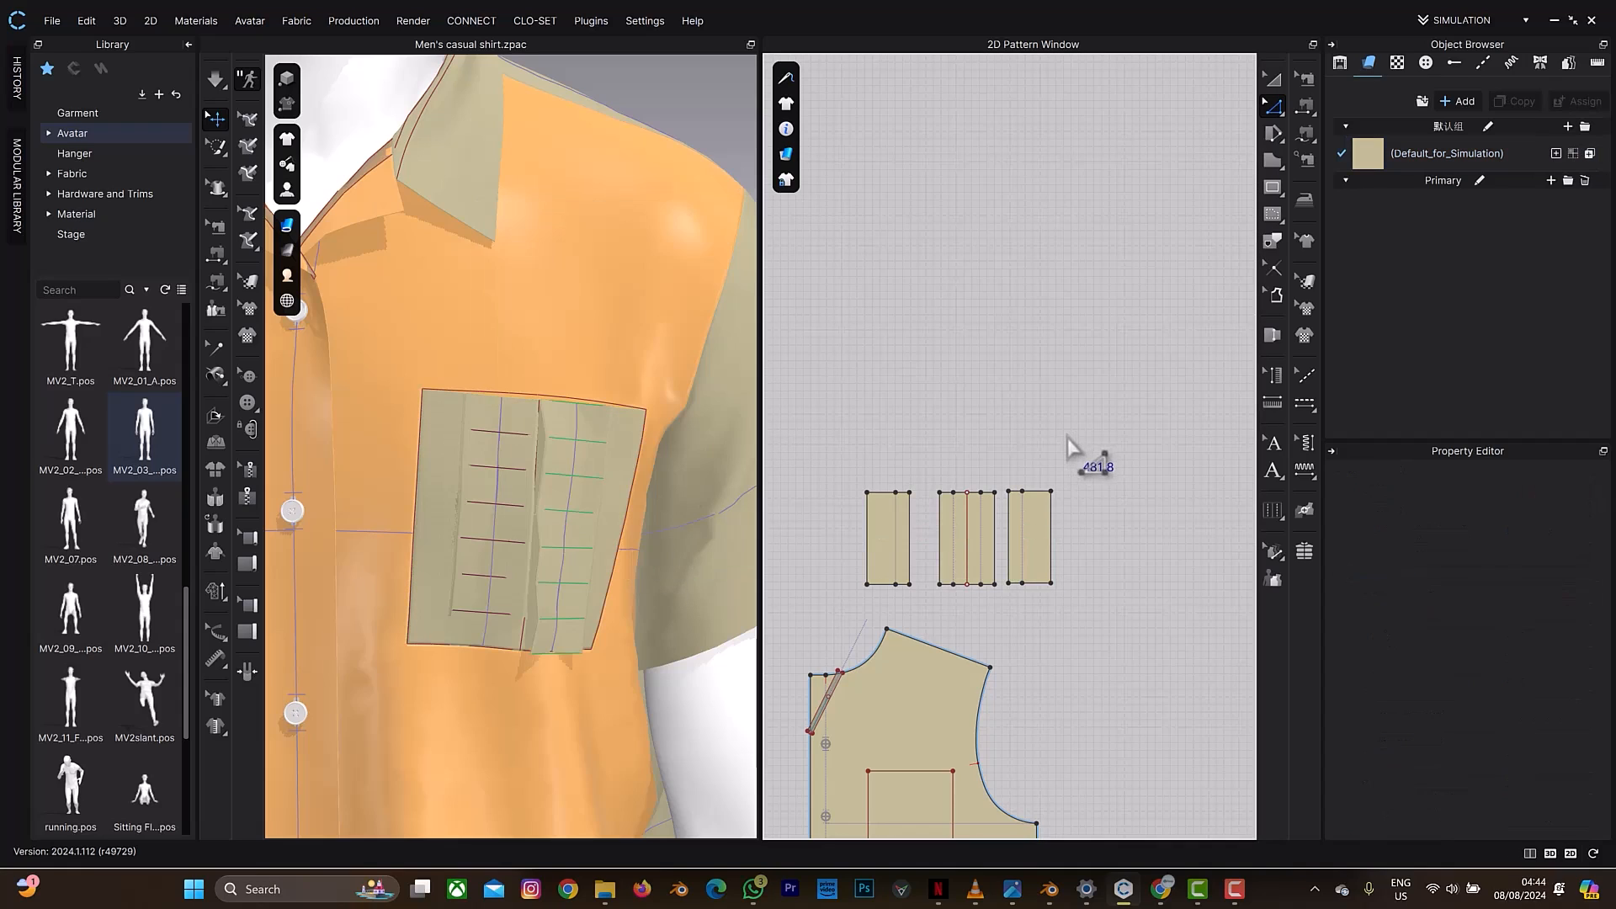
Step: Trace the two baselines on the middle pocket strip as internal lines
scroll(1070, 437, "up", 2)
middle_click_drag(1044, 492, 1103, 475)
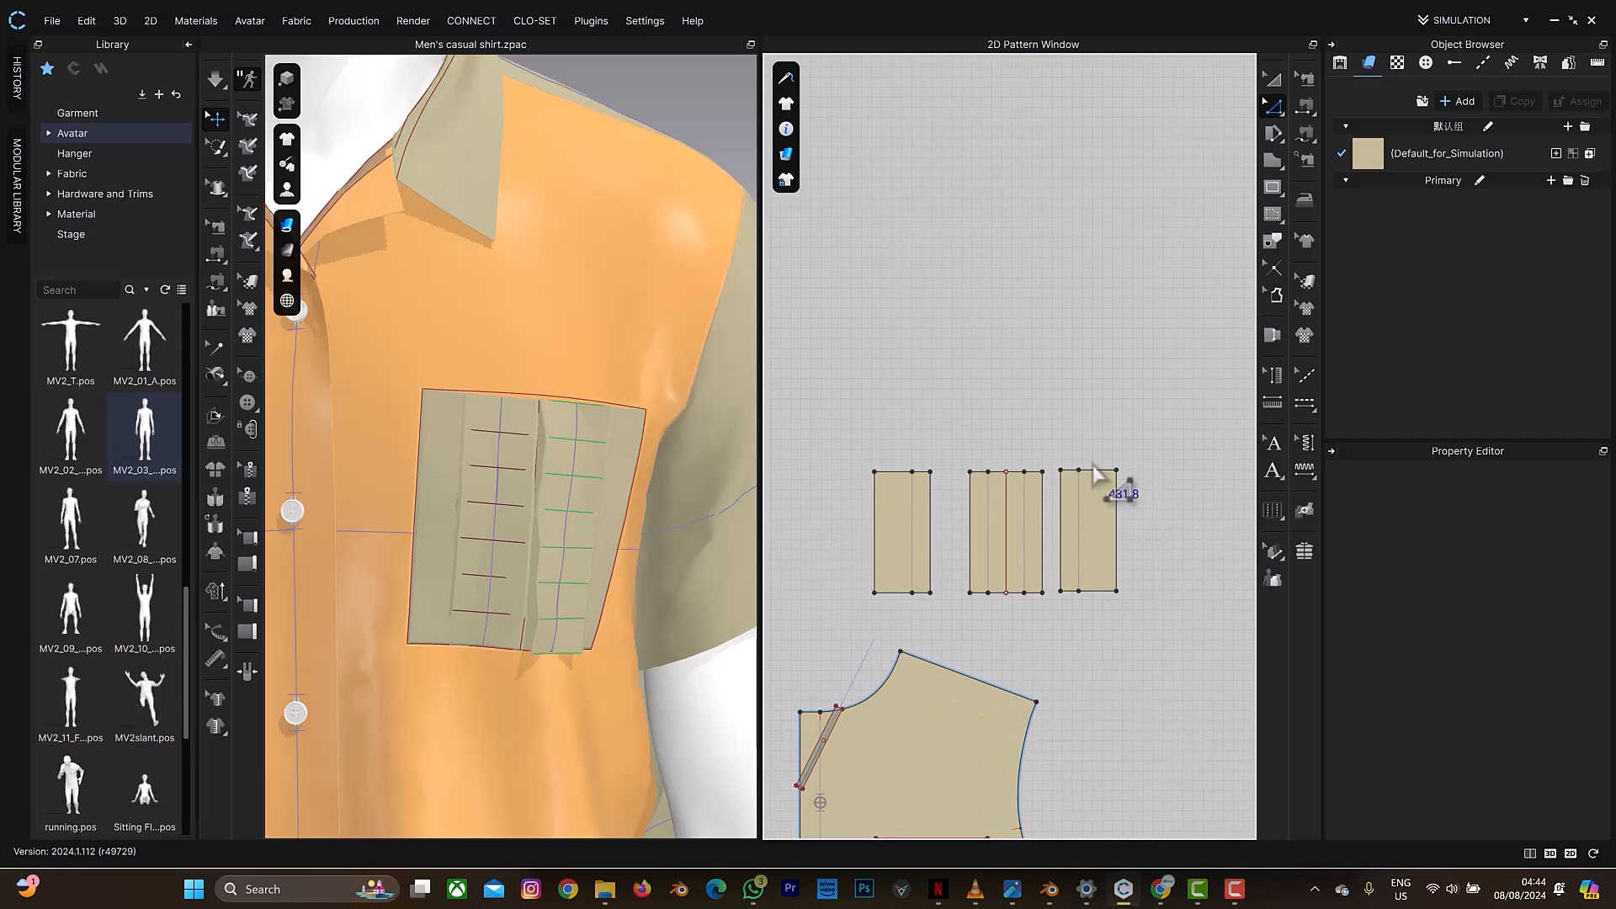
left_click(1275, 239)
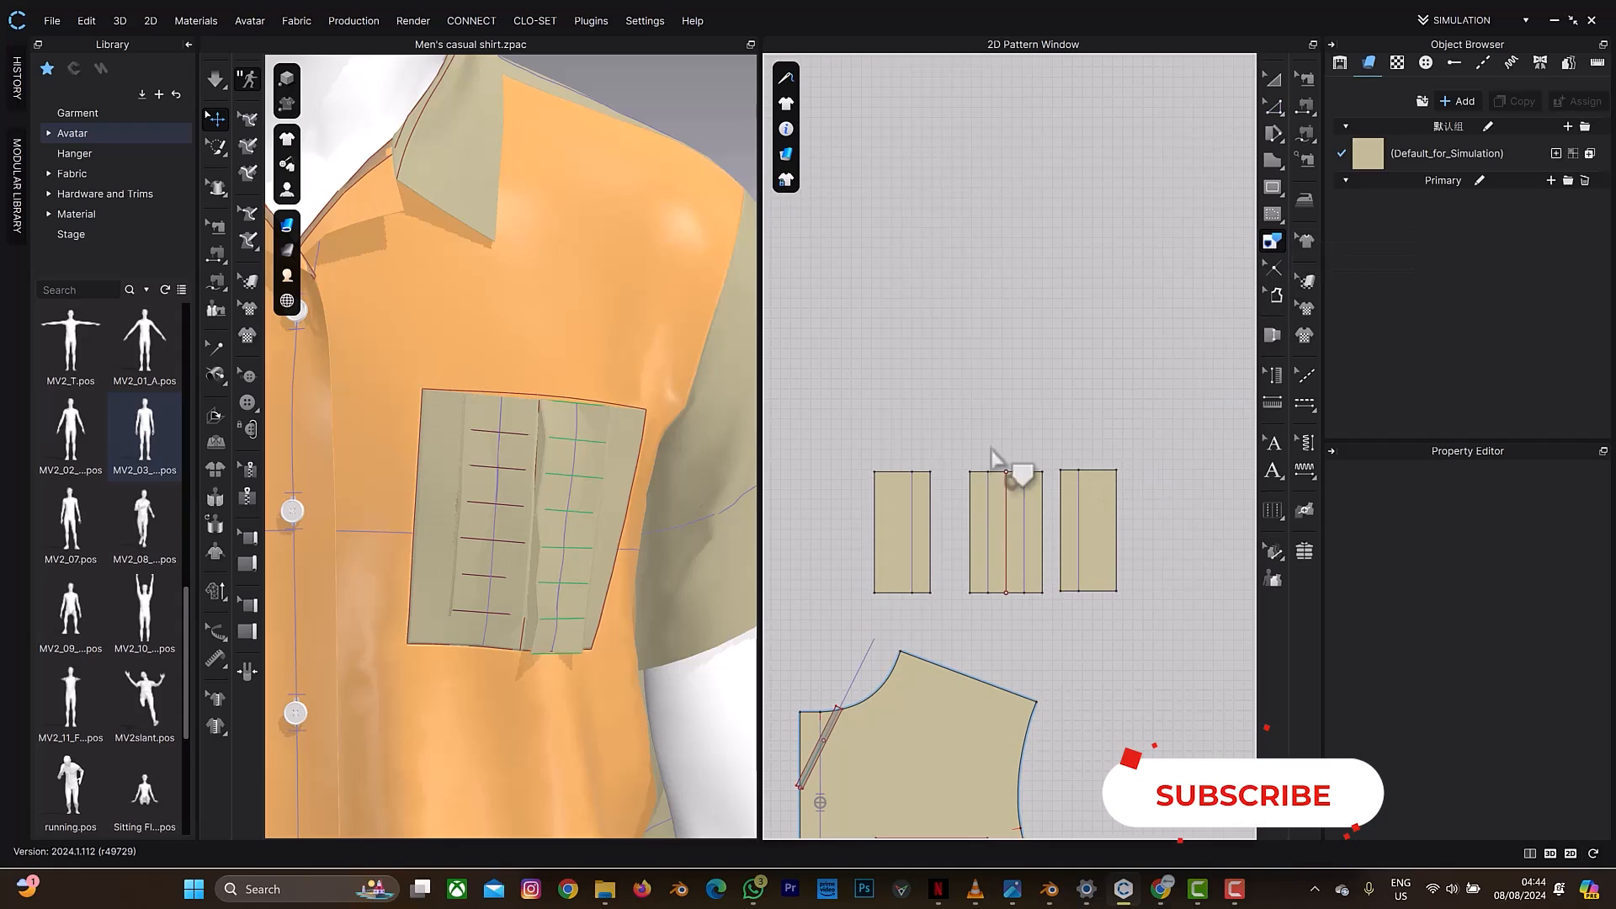
left_click(989, 529)
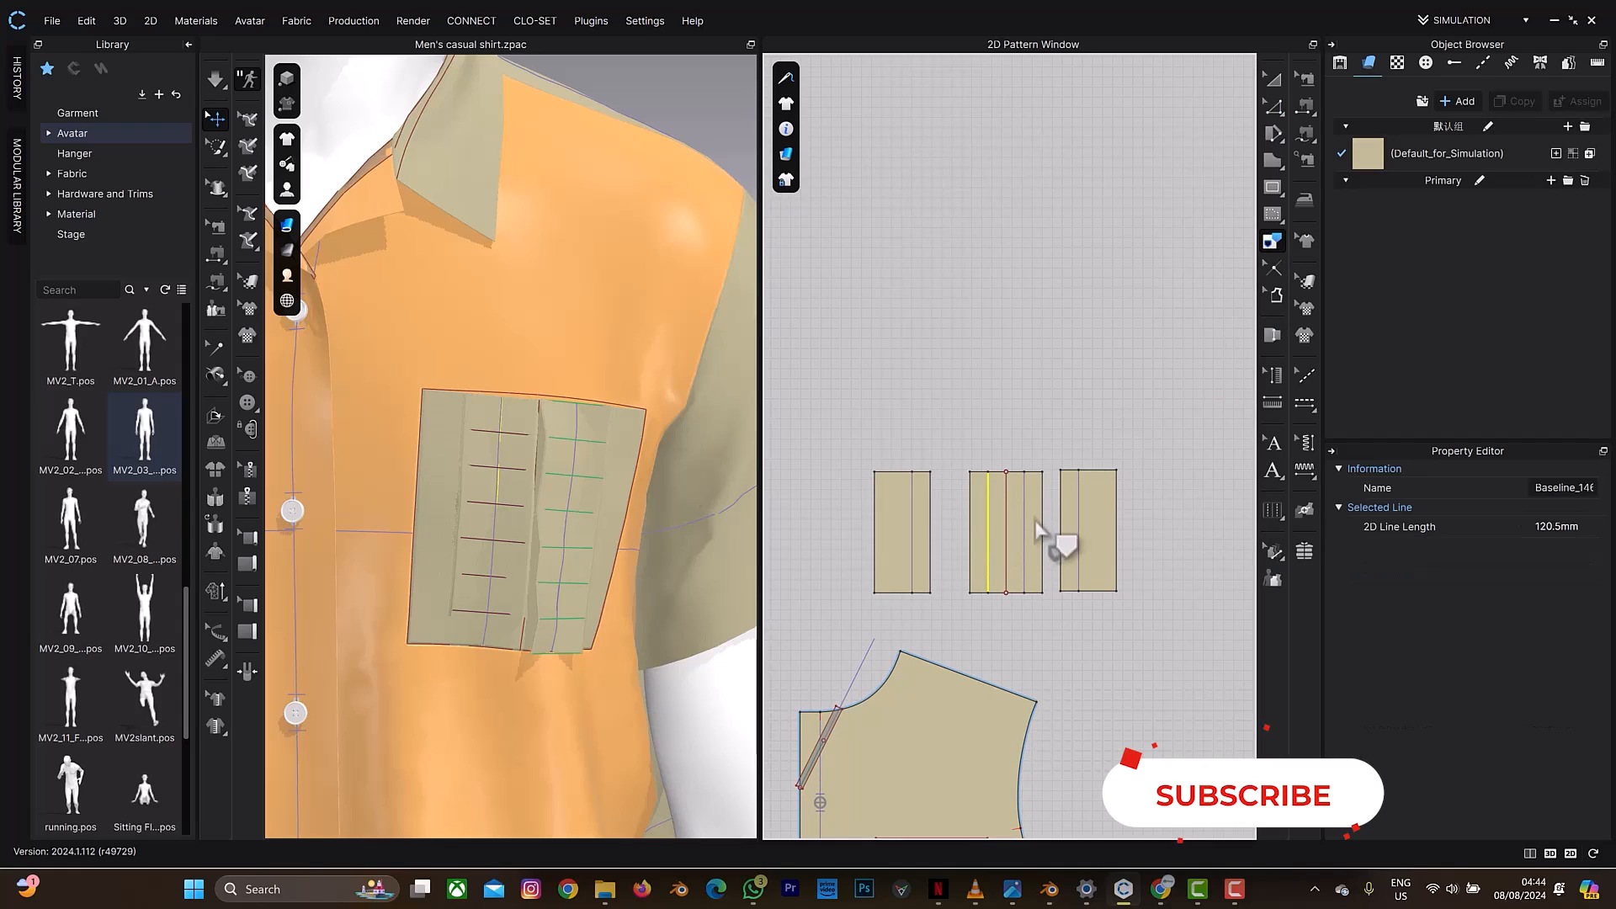
left_click(1025, 528, "shift")
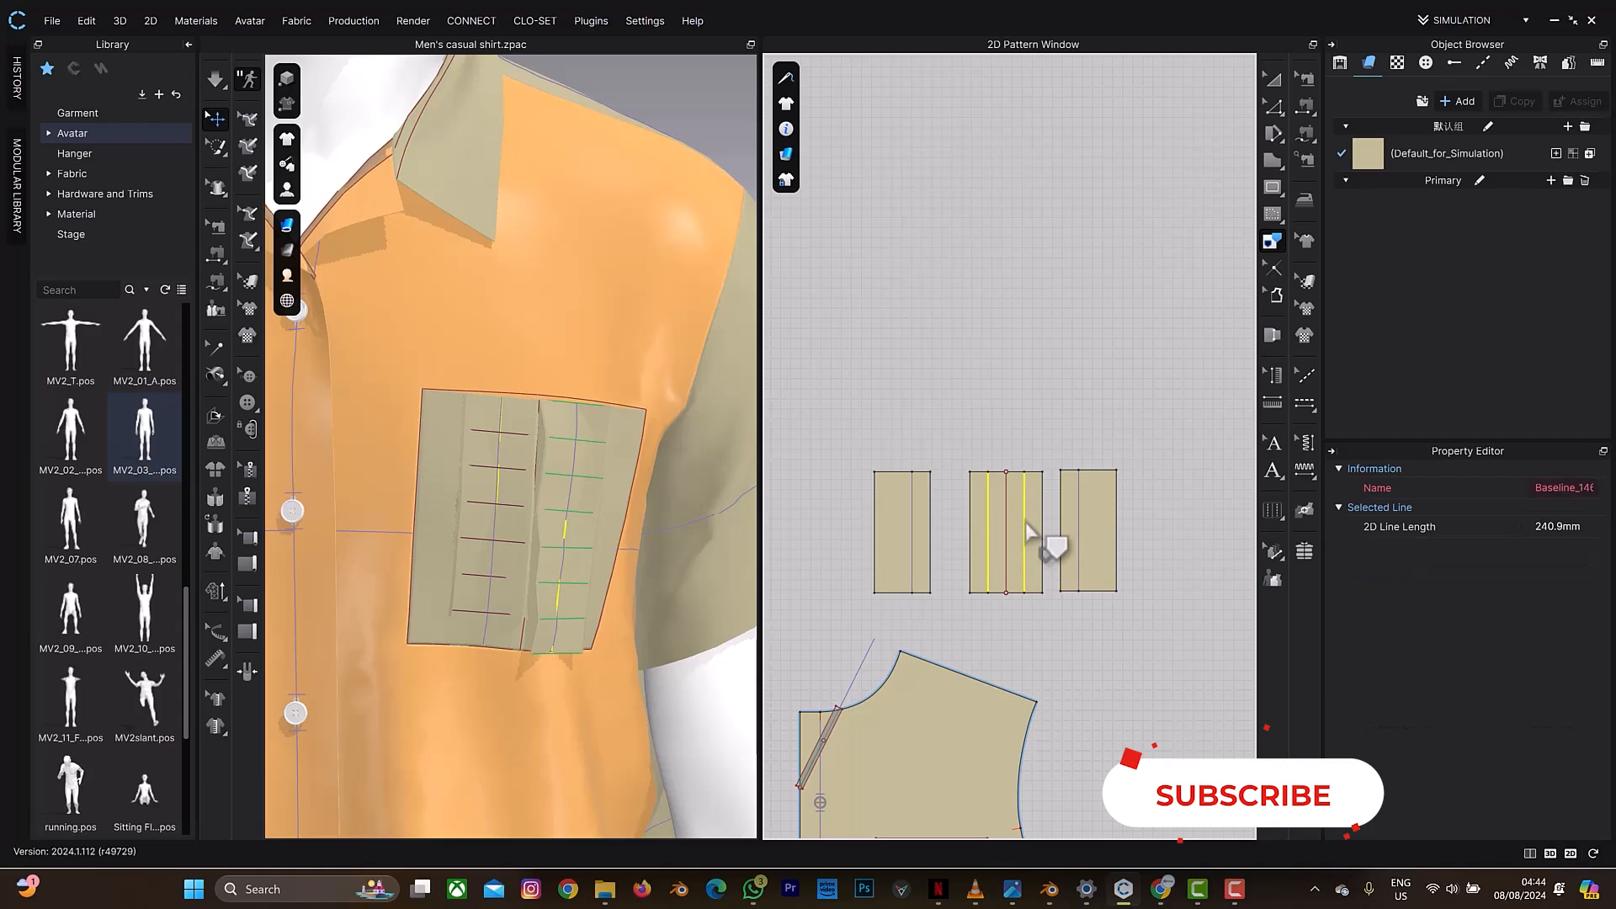
right_click(1025, 523)
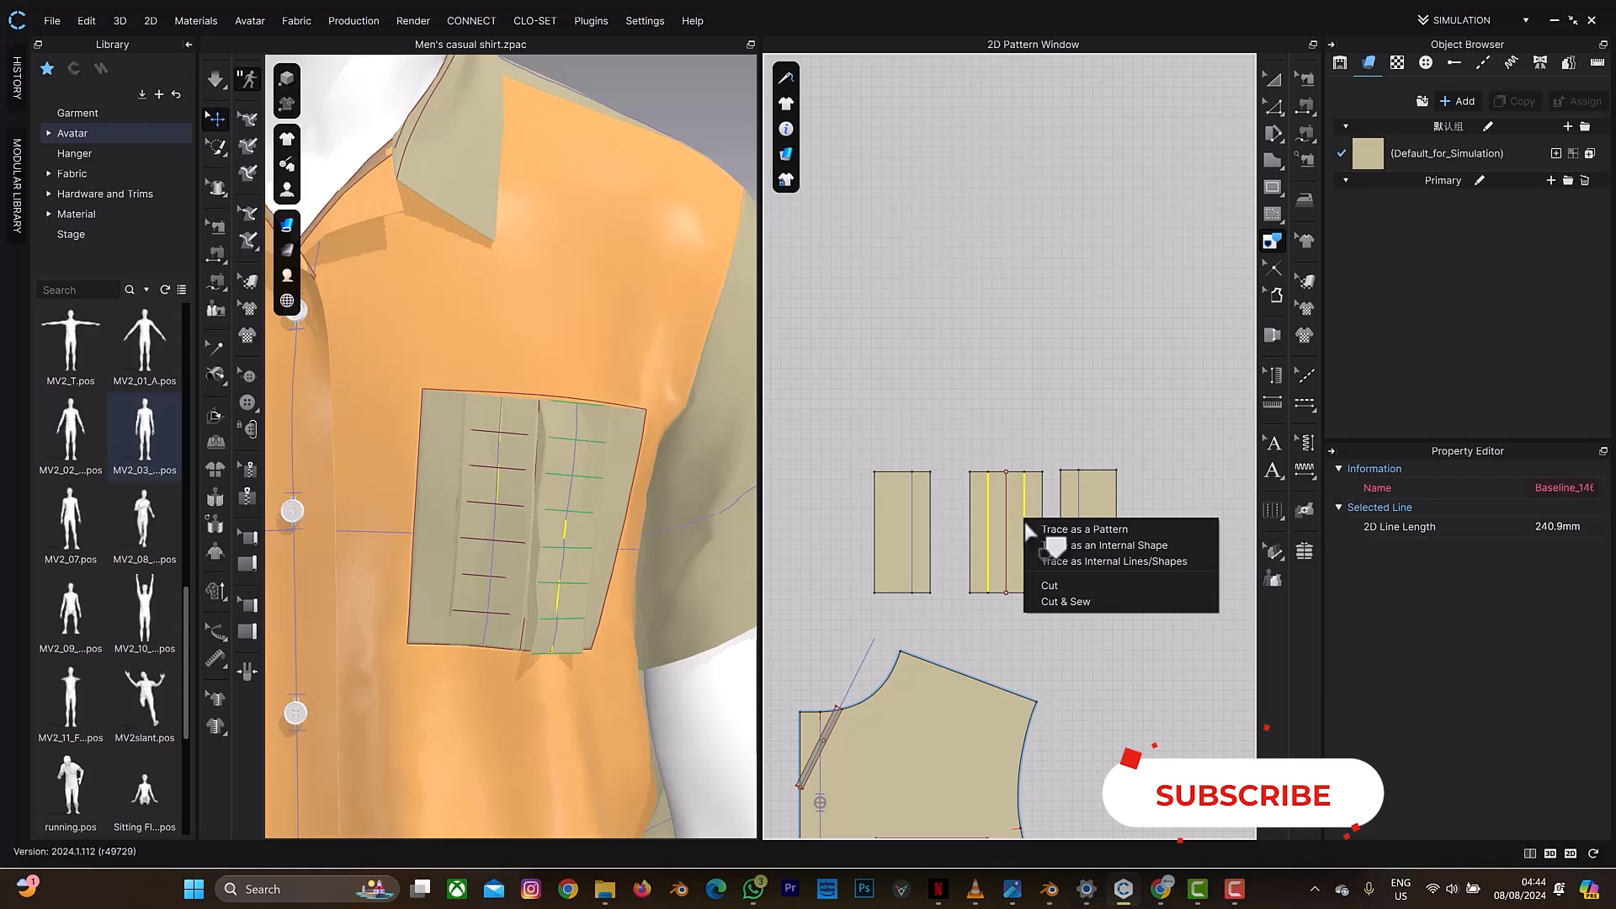
left_click(1056, 560)
left_click(1050, 438)
scroll(1046, 530, "up", 3)
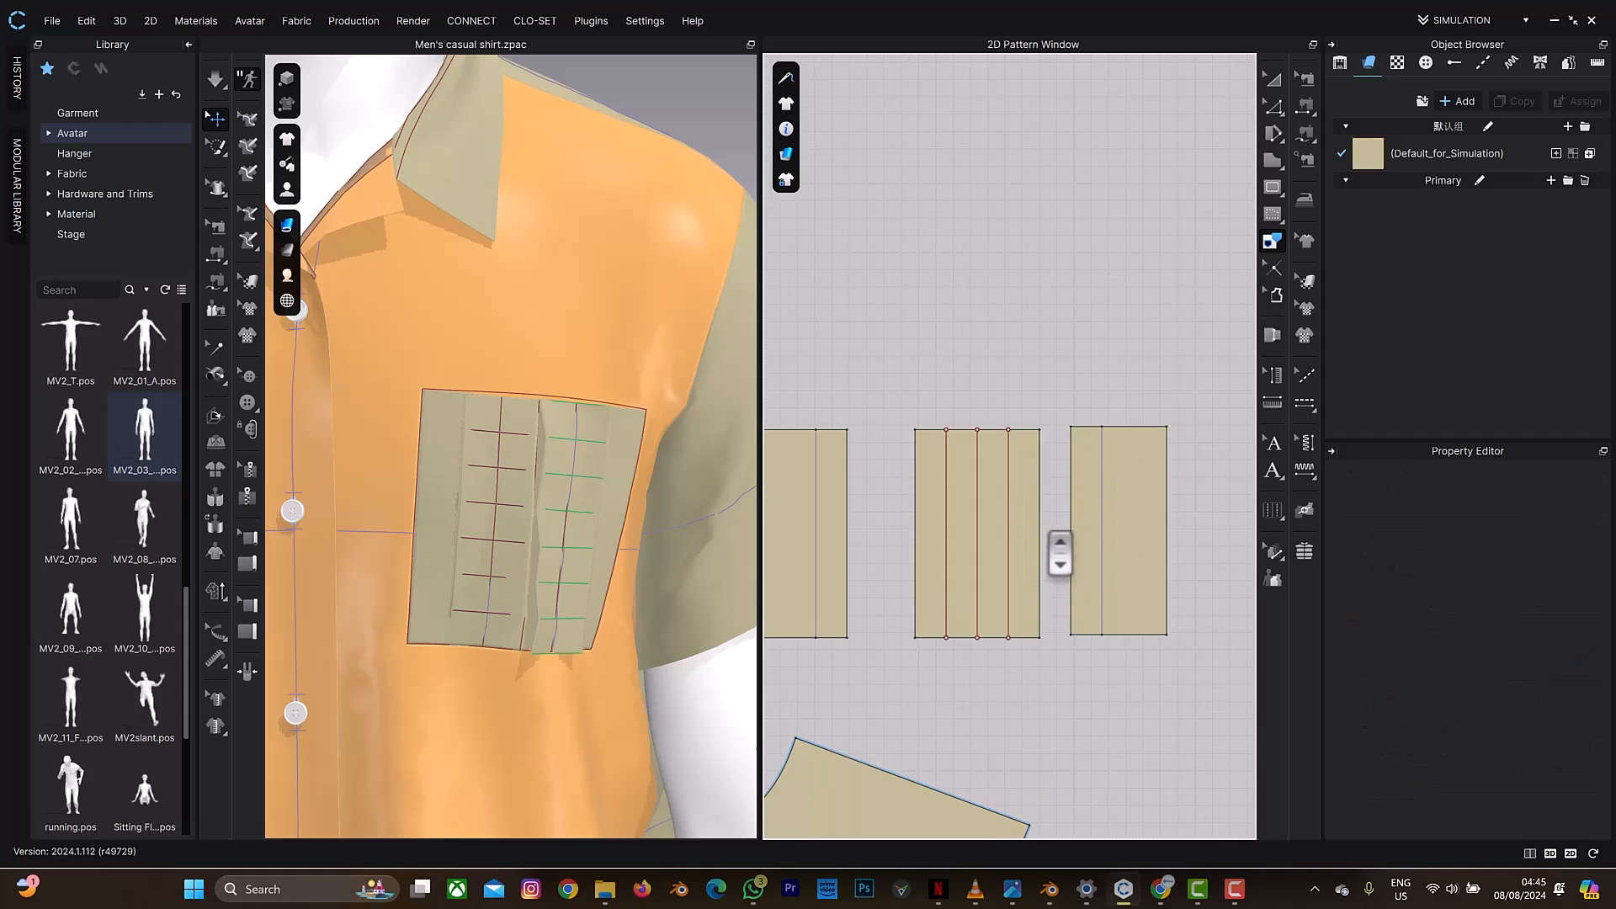
Step: Delete the centre internal line from the middle pocket strip and select the strip
left_click(976, 527)
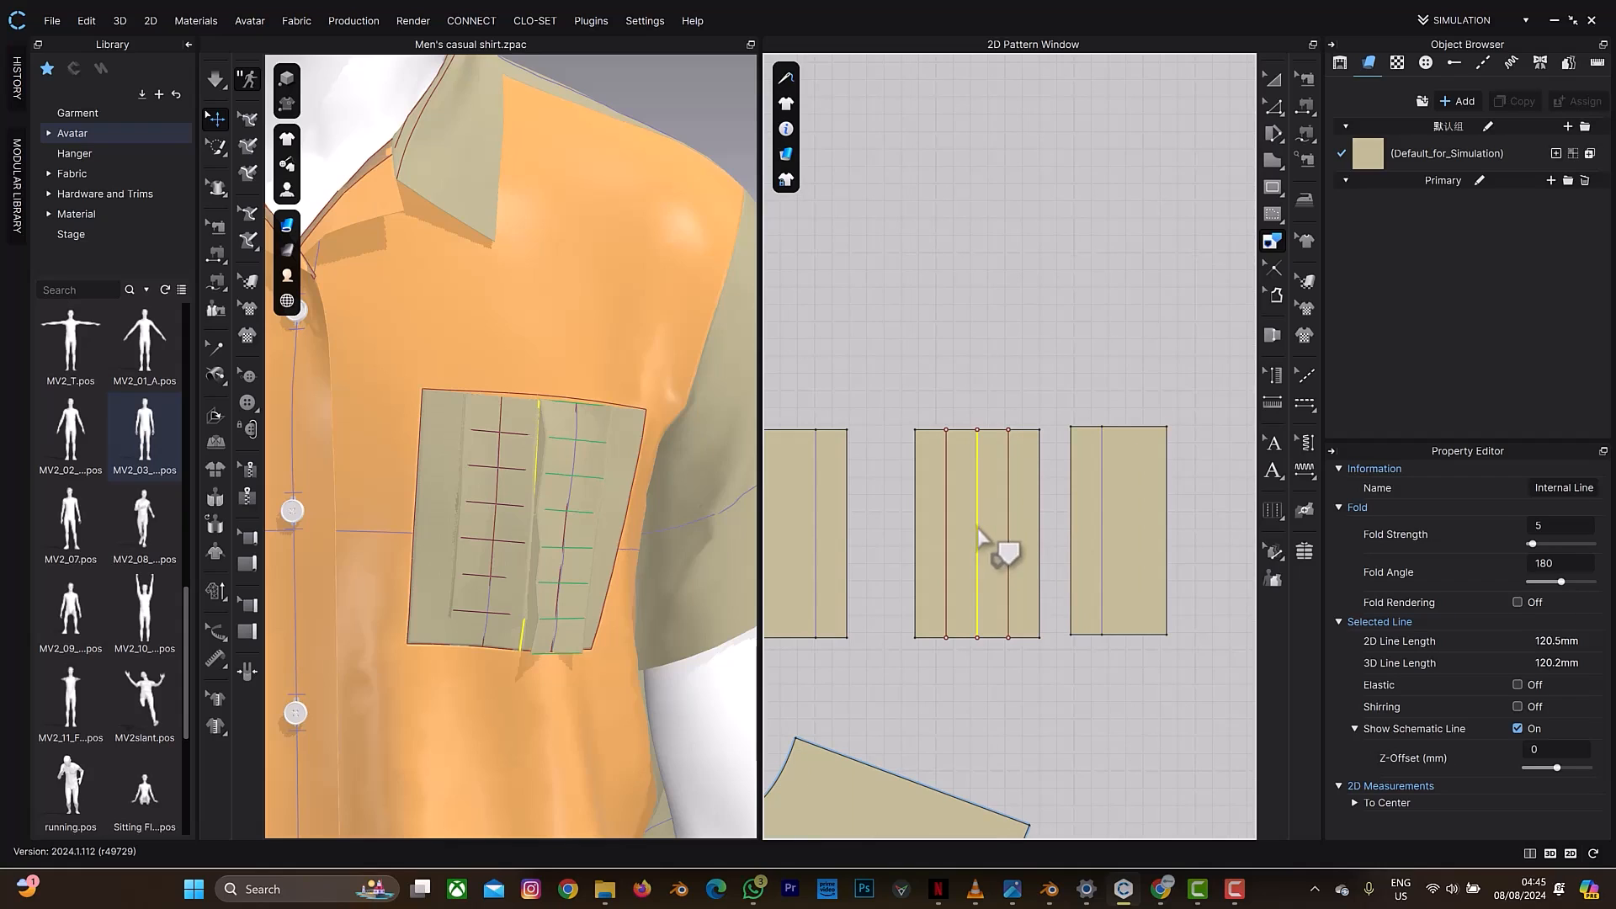
key("Delete")
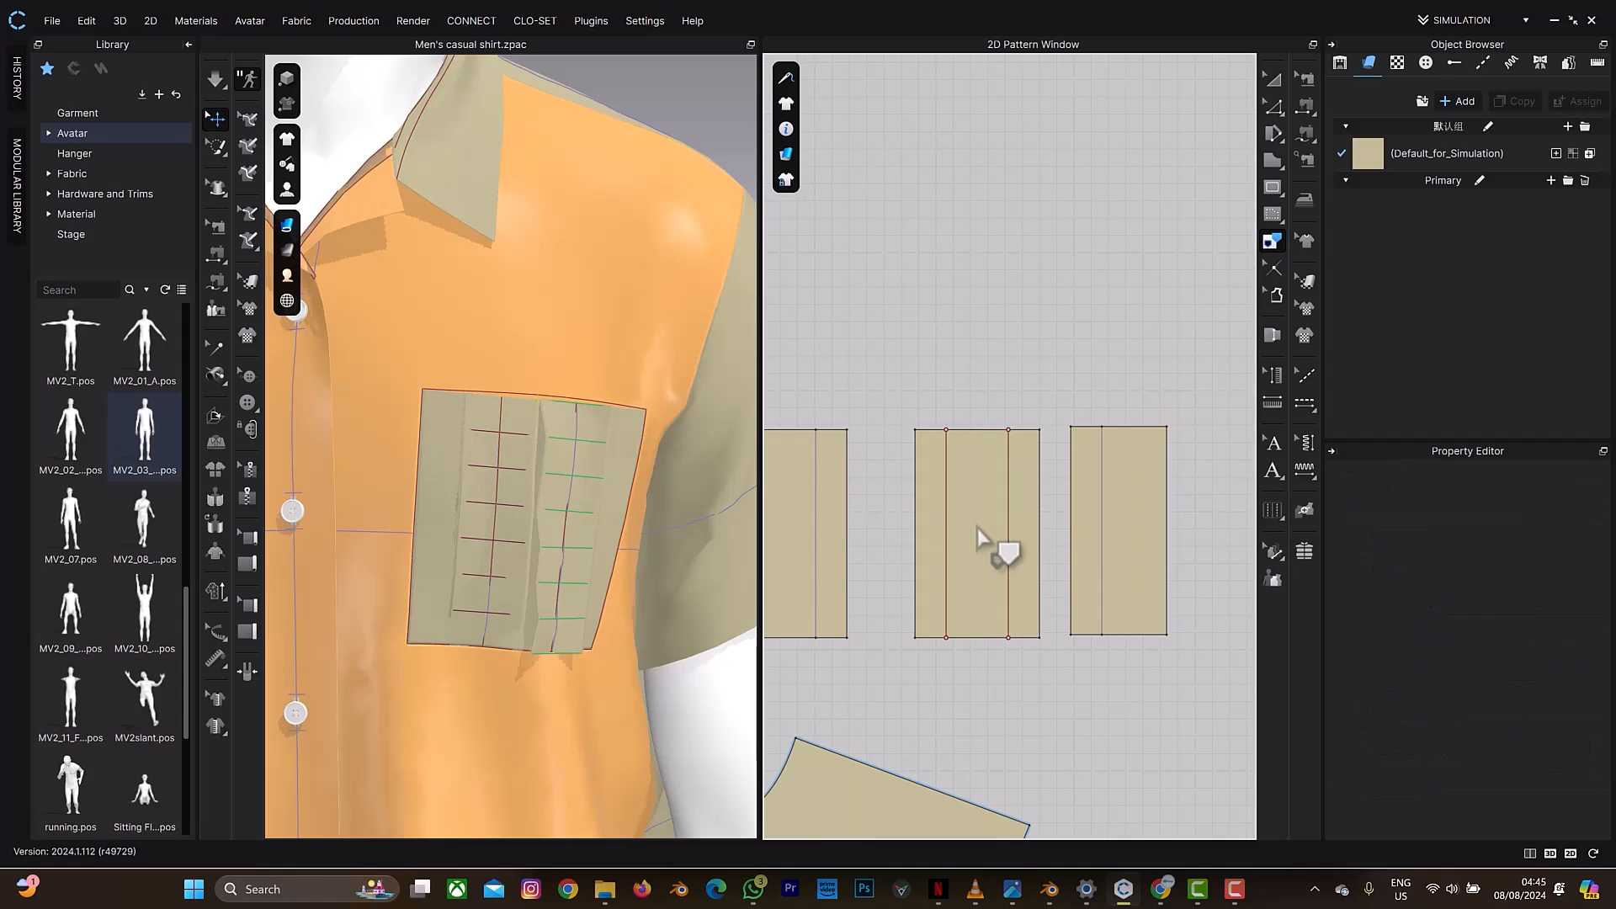
key("a")
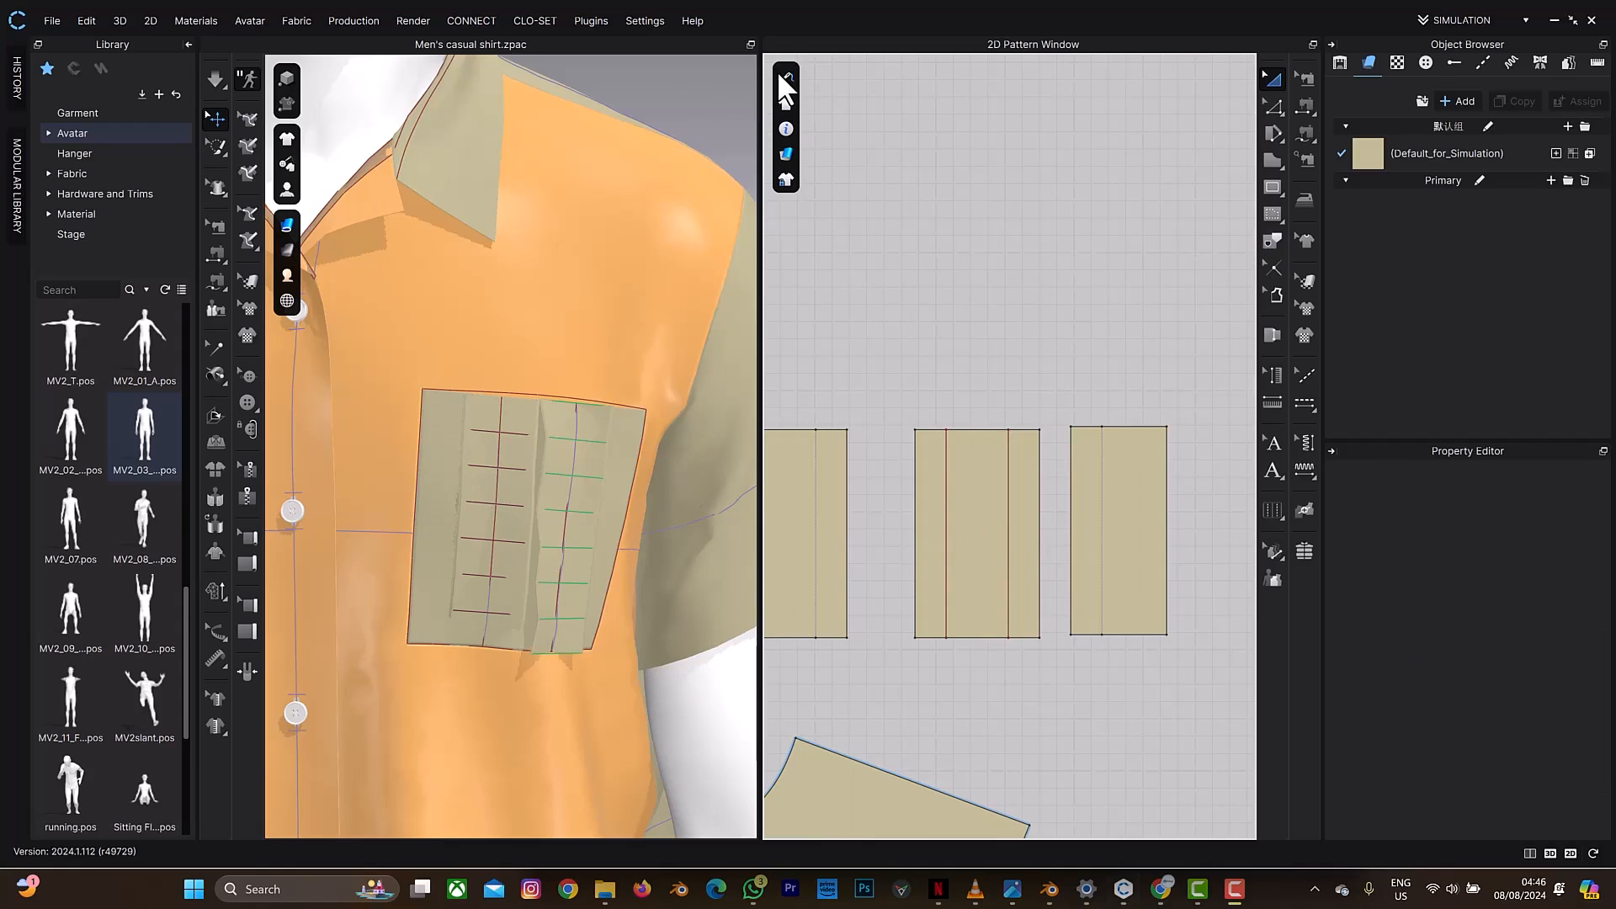
left_click(963, 462)
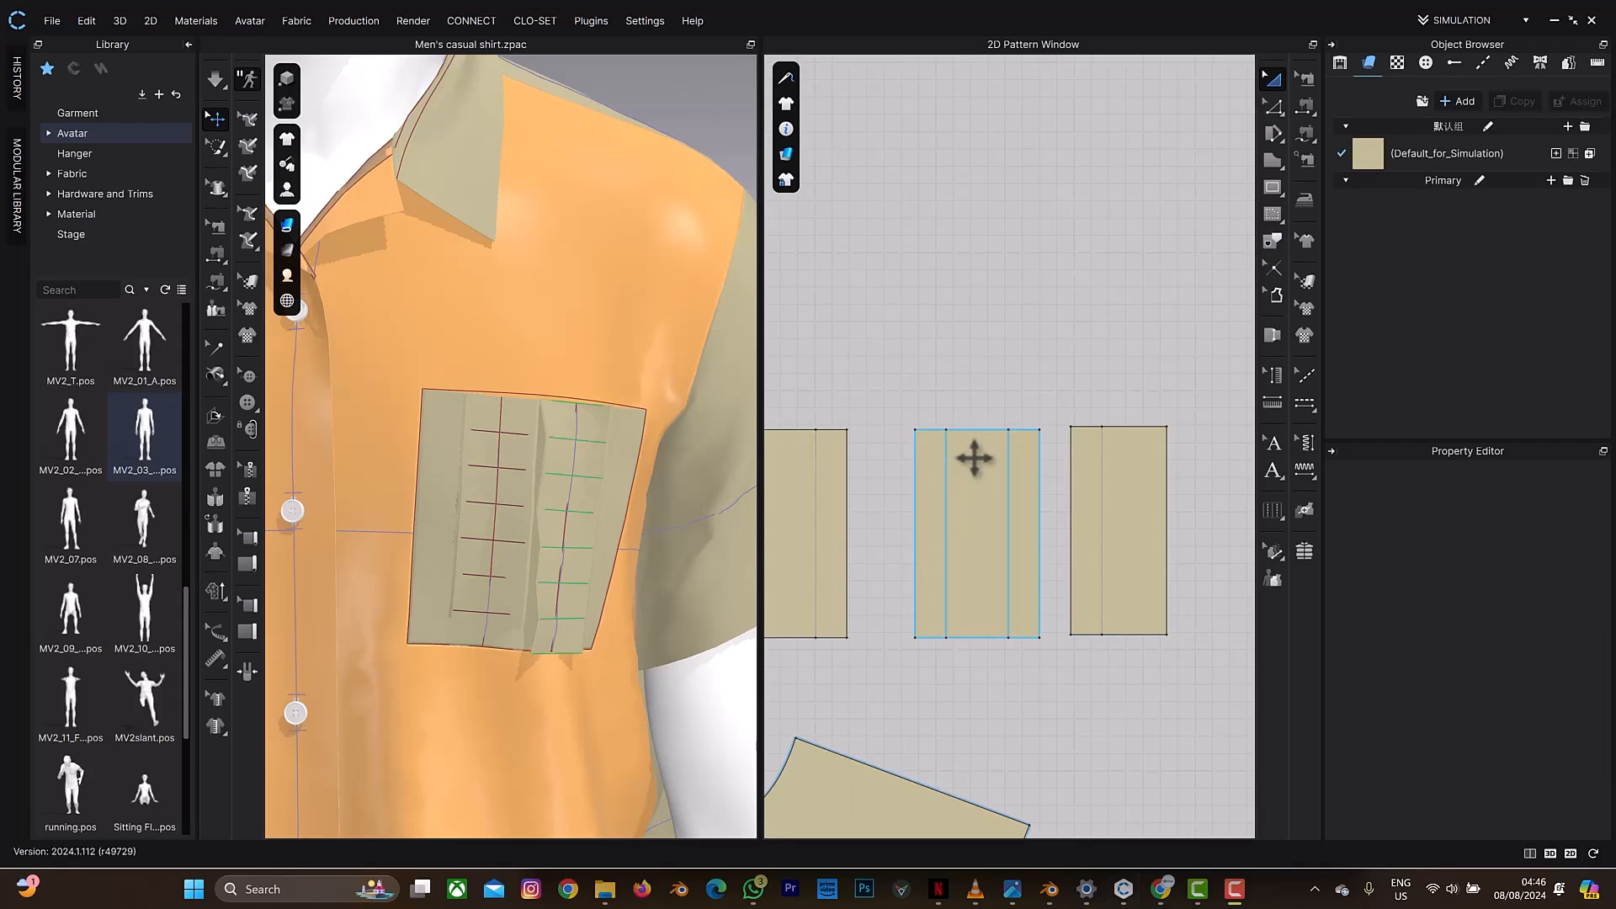
Step: Move the middle pocket strip in 3D so it sits clear of the two outer strips
left_click(974, 458)
right_click_drag(522, 505, 565, 536)
left_click_drag(562, 545, 573, 558)
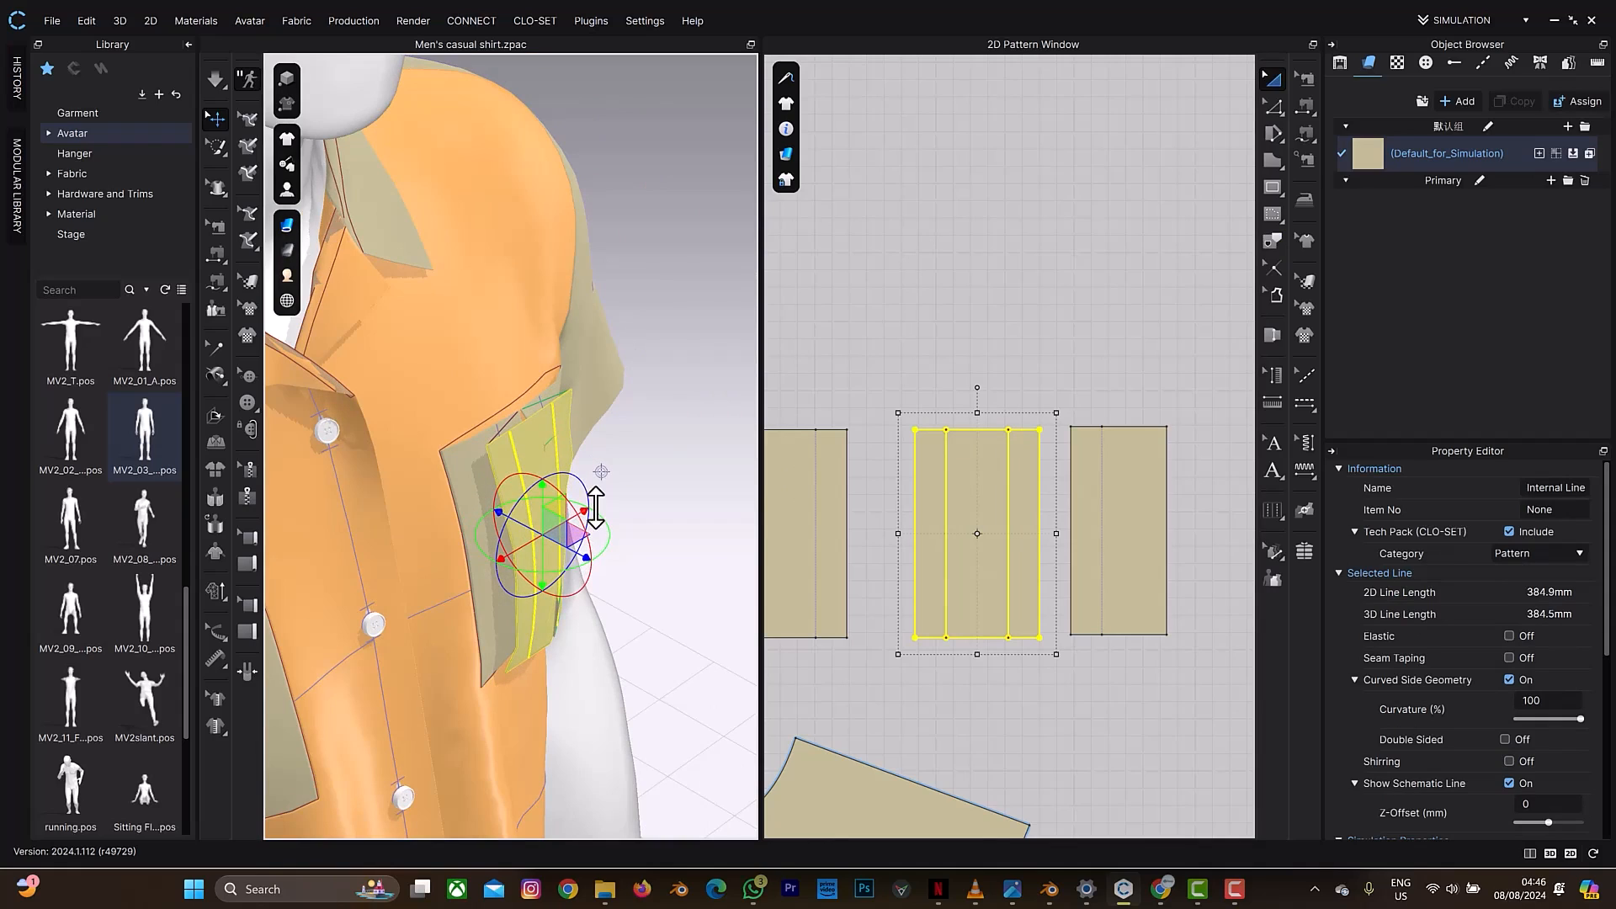
Step: Fold the middle strip along its left internal line with Fold Arrangement, enable fold rendering and increase its fold angle further
left_click(217, 418)
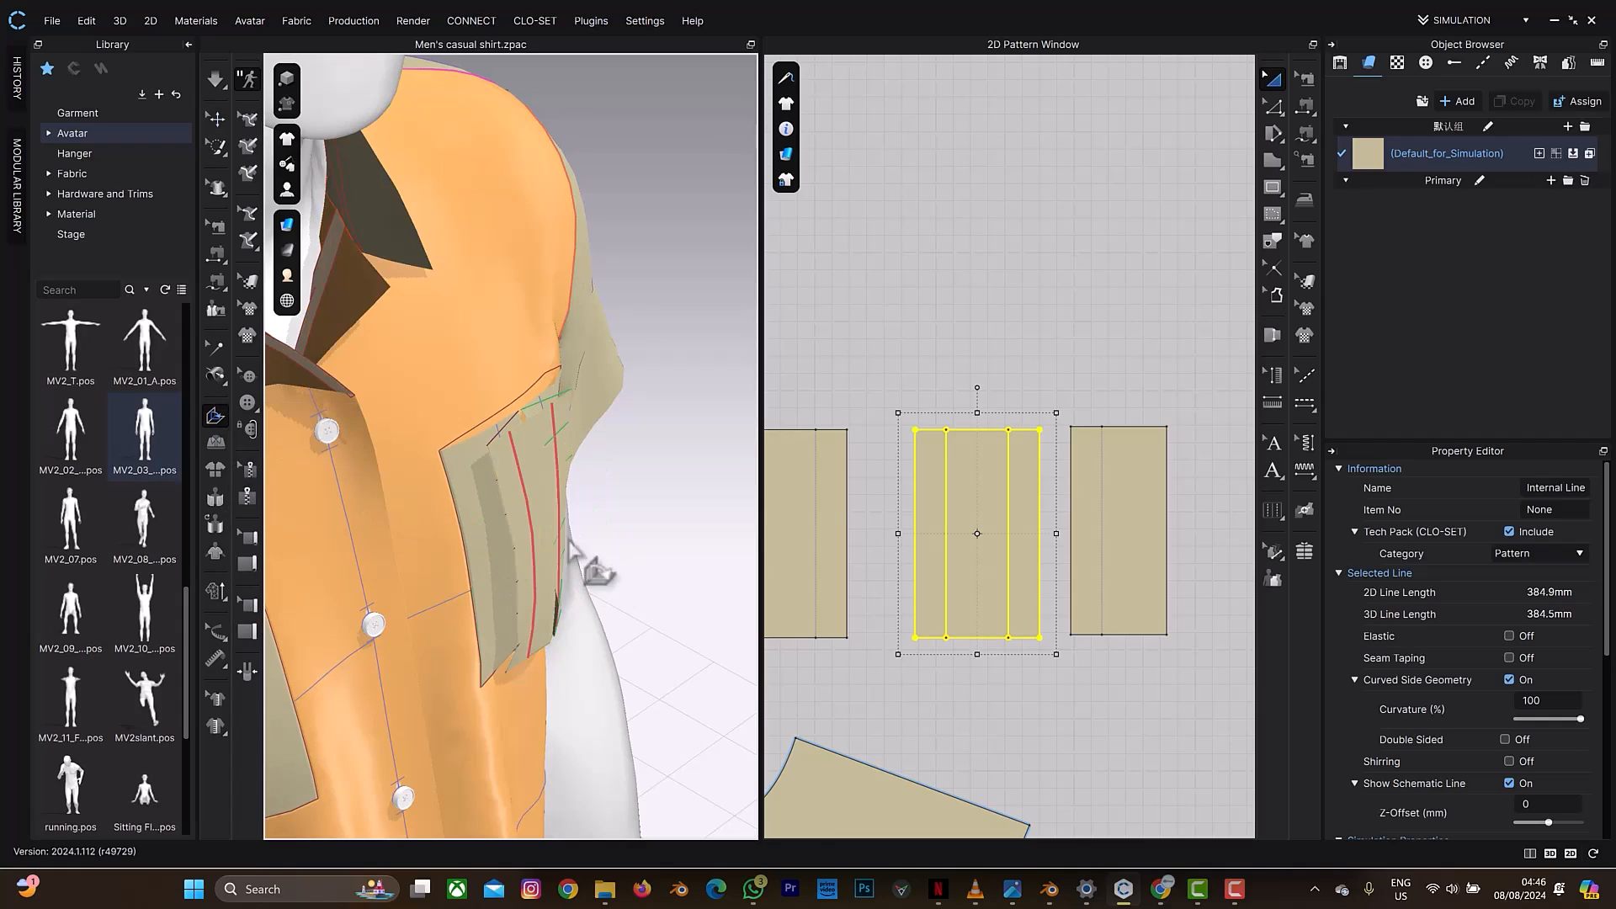
left_click(514, 495)
left_click_drag(465, 500, 673, 551)
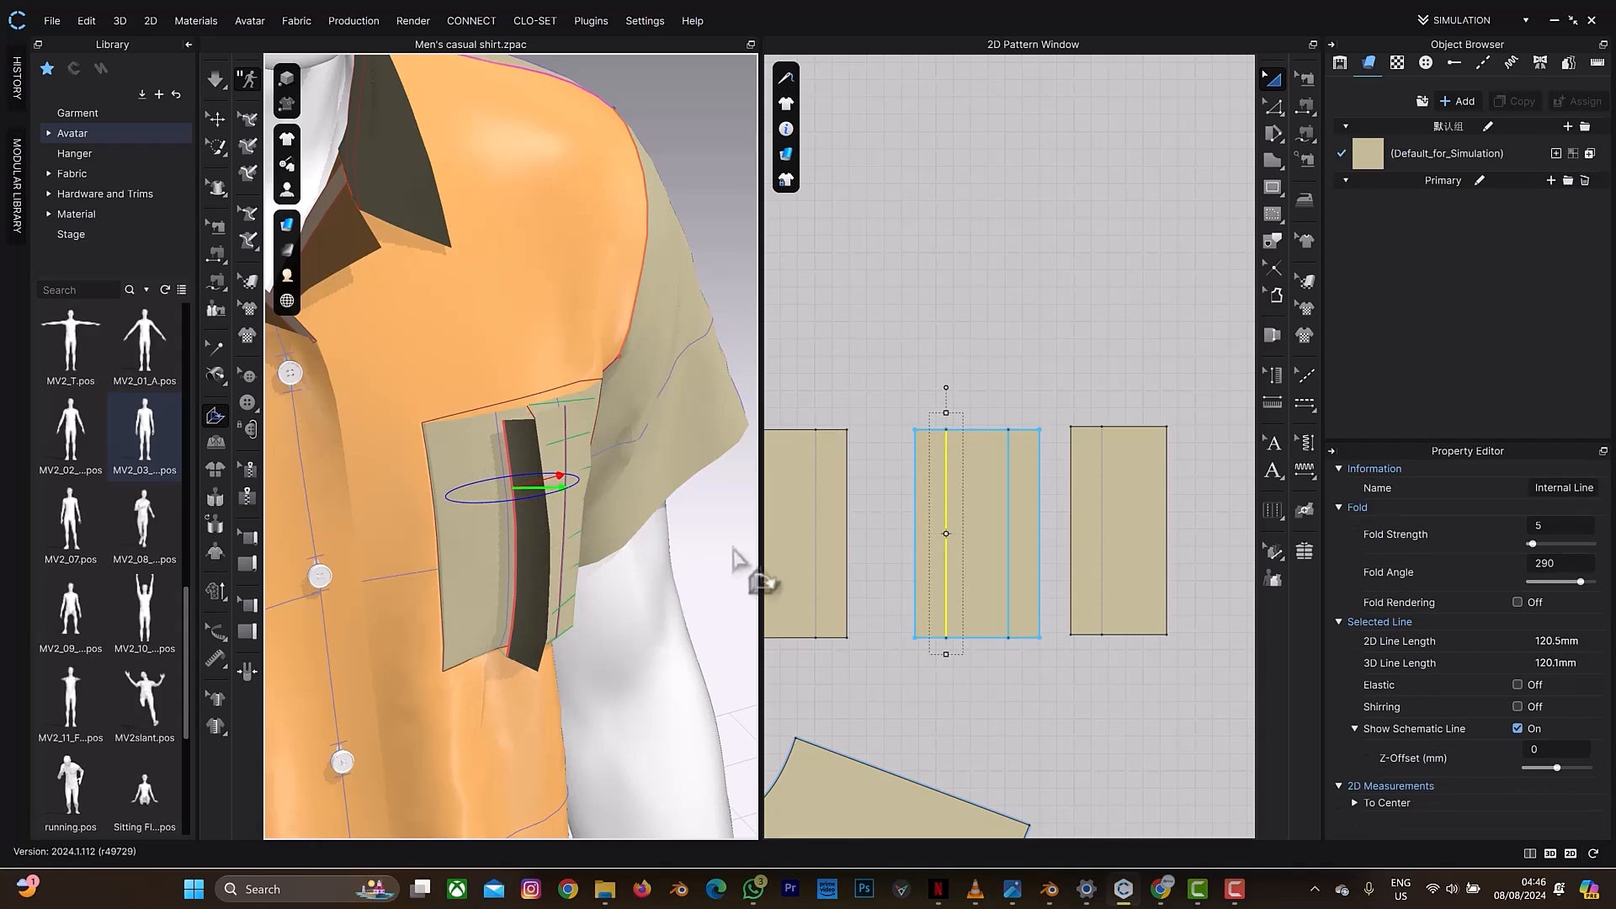
left_click(1518, 602)
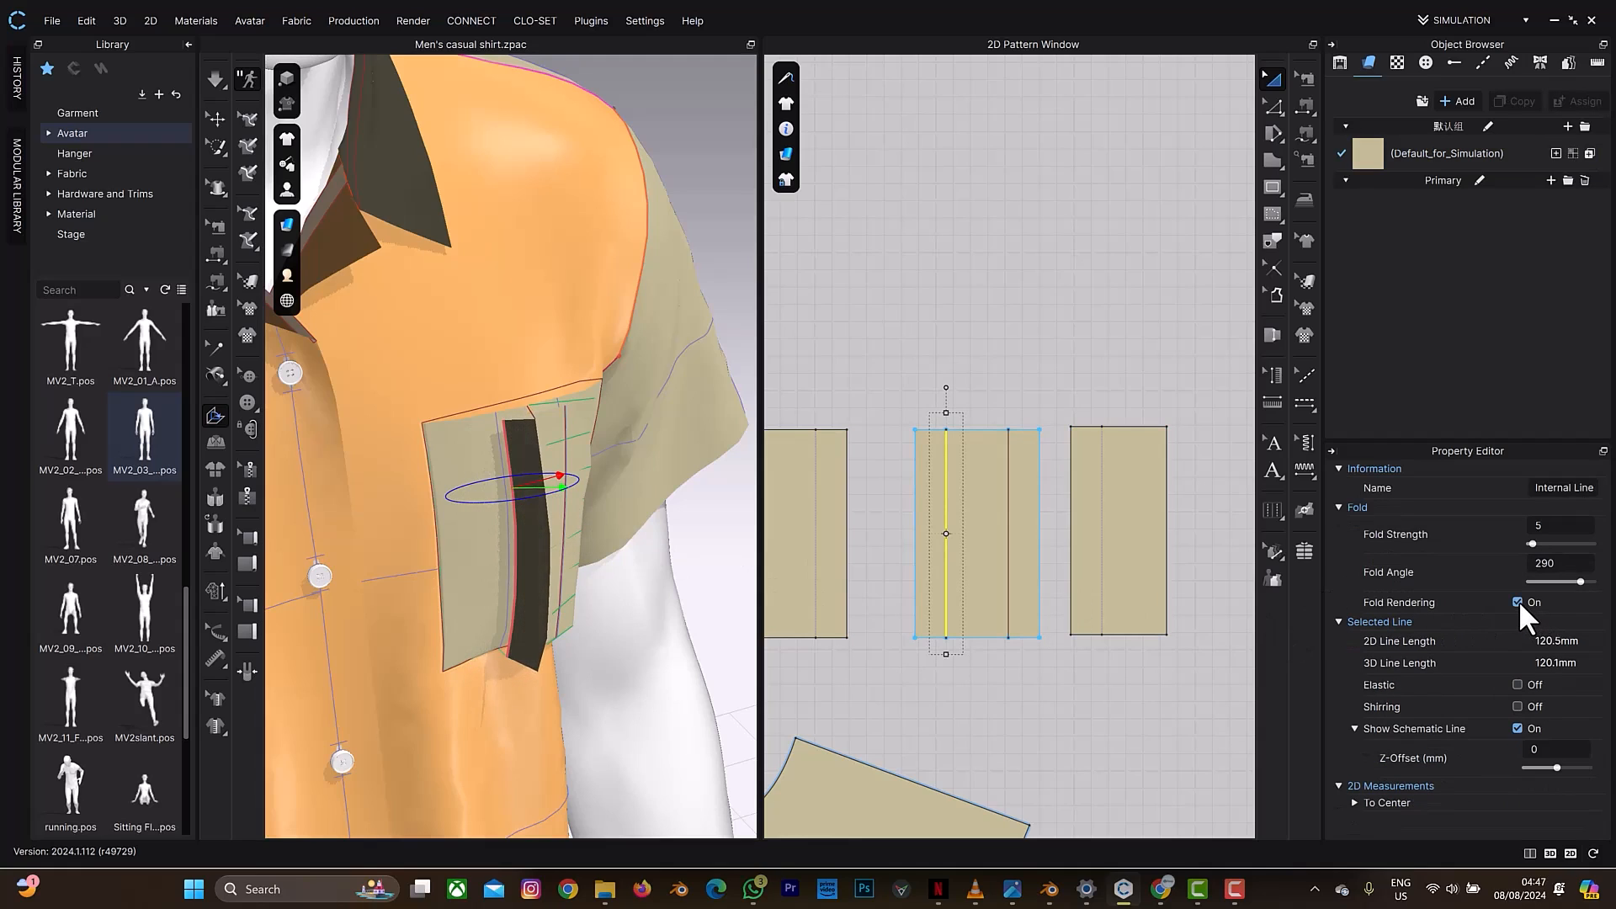
left_click_drag(1582, 582, 1602, 584)
Step: Fold the middle strip along its right internal line, enable fold rendering and set its fold angle to 360
right_click_drag(612, 461, 588, 516)
left_click(570, 497)
left_click_drag(591, 516, 523, 505)
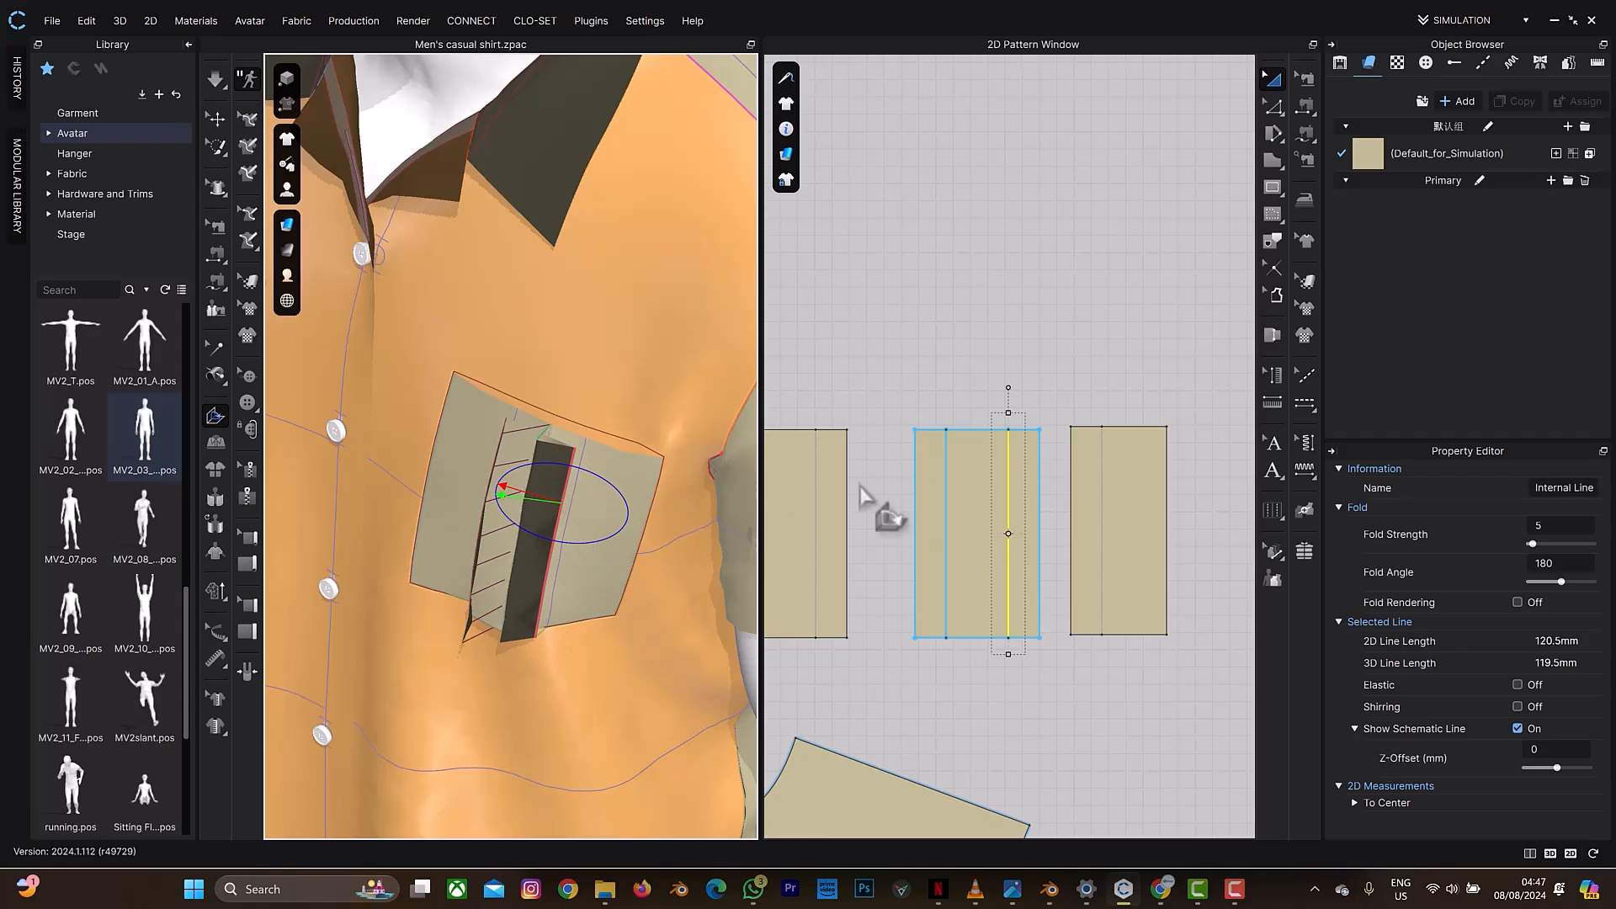
left_click(1517, 601)
left_click_drag(1592, 582, 1611, 588)
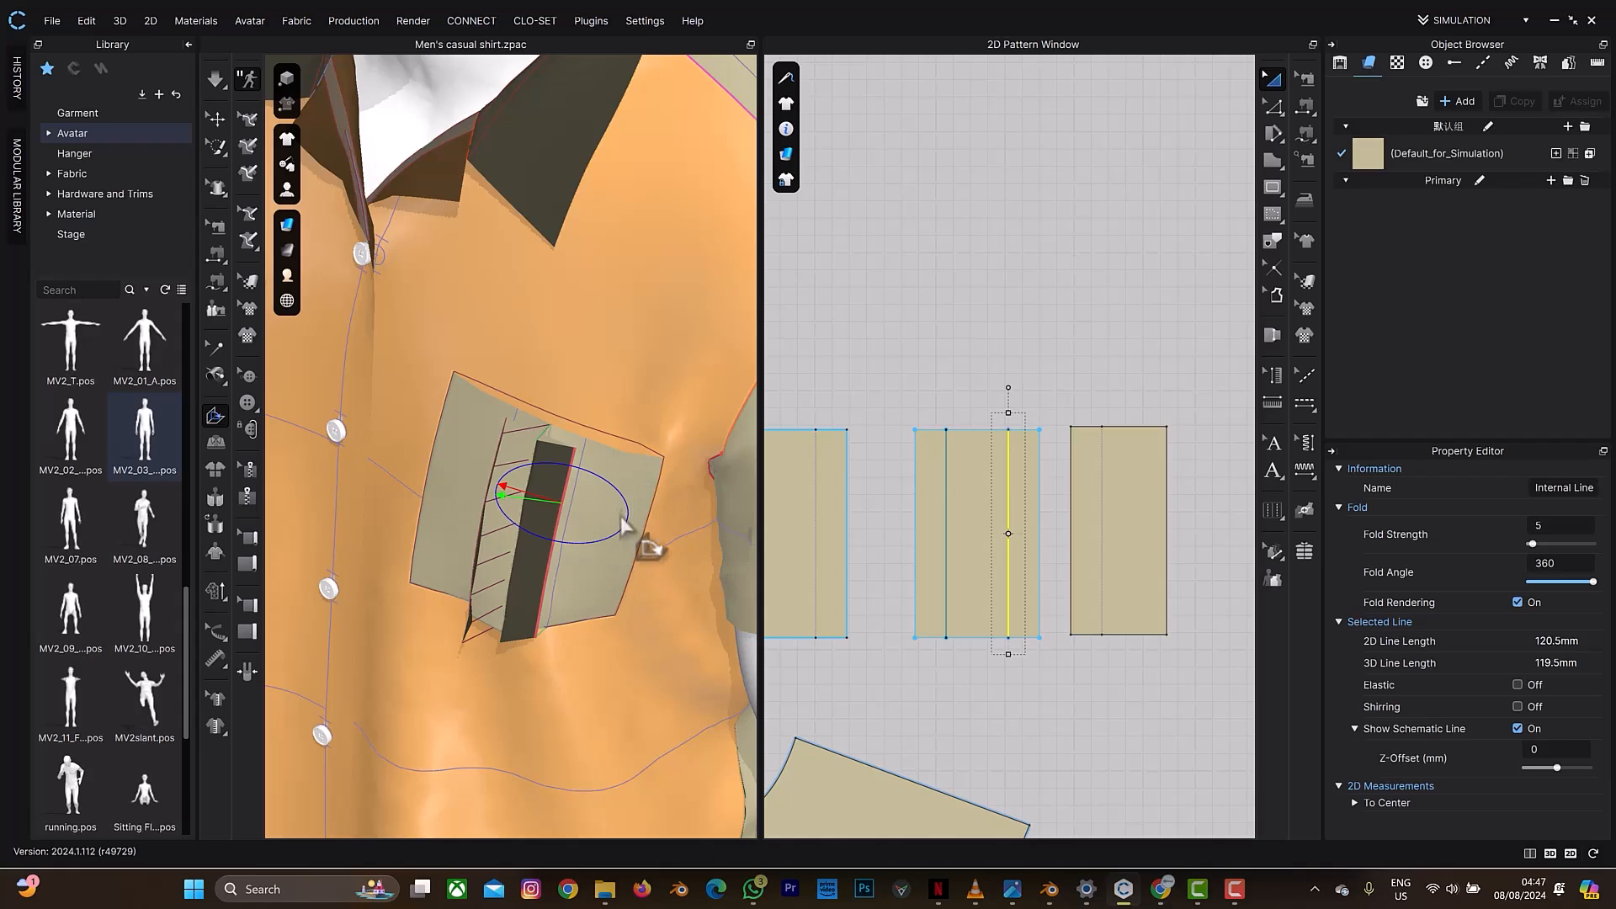
Step: Move both outer pocket strips in 3D so they lie in front of the folded middle strip
key("q")
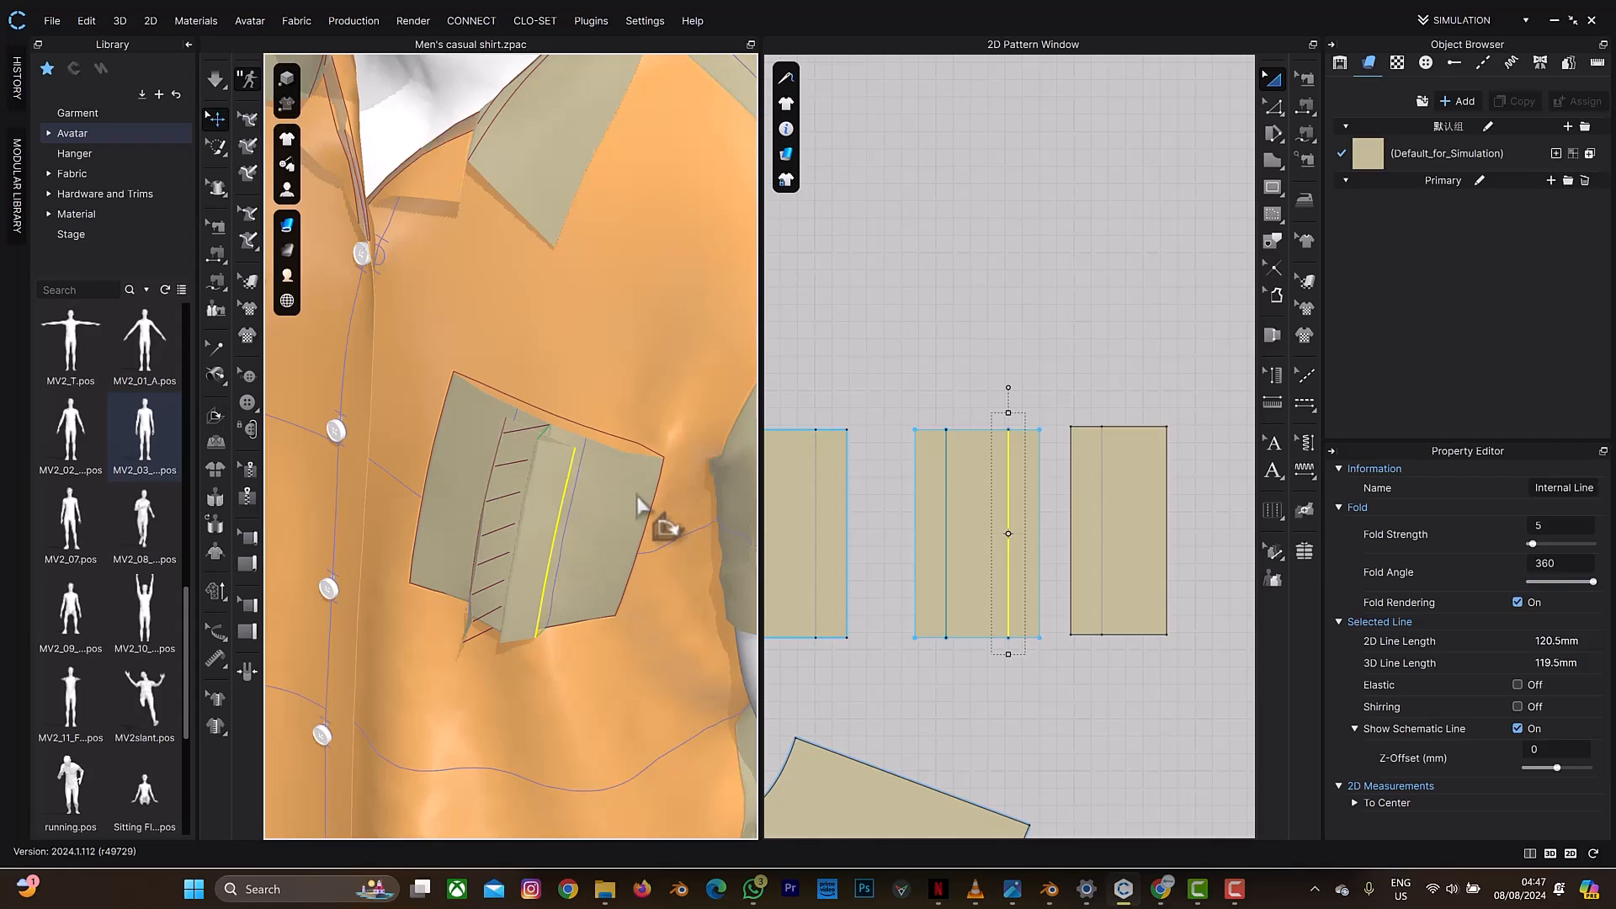
left_click(649, 524)
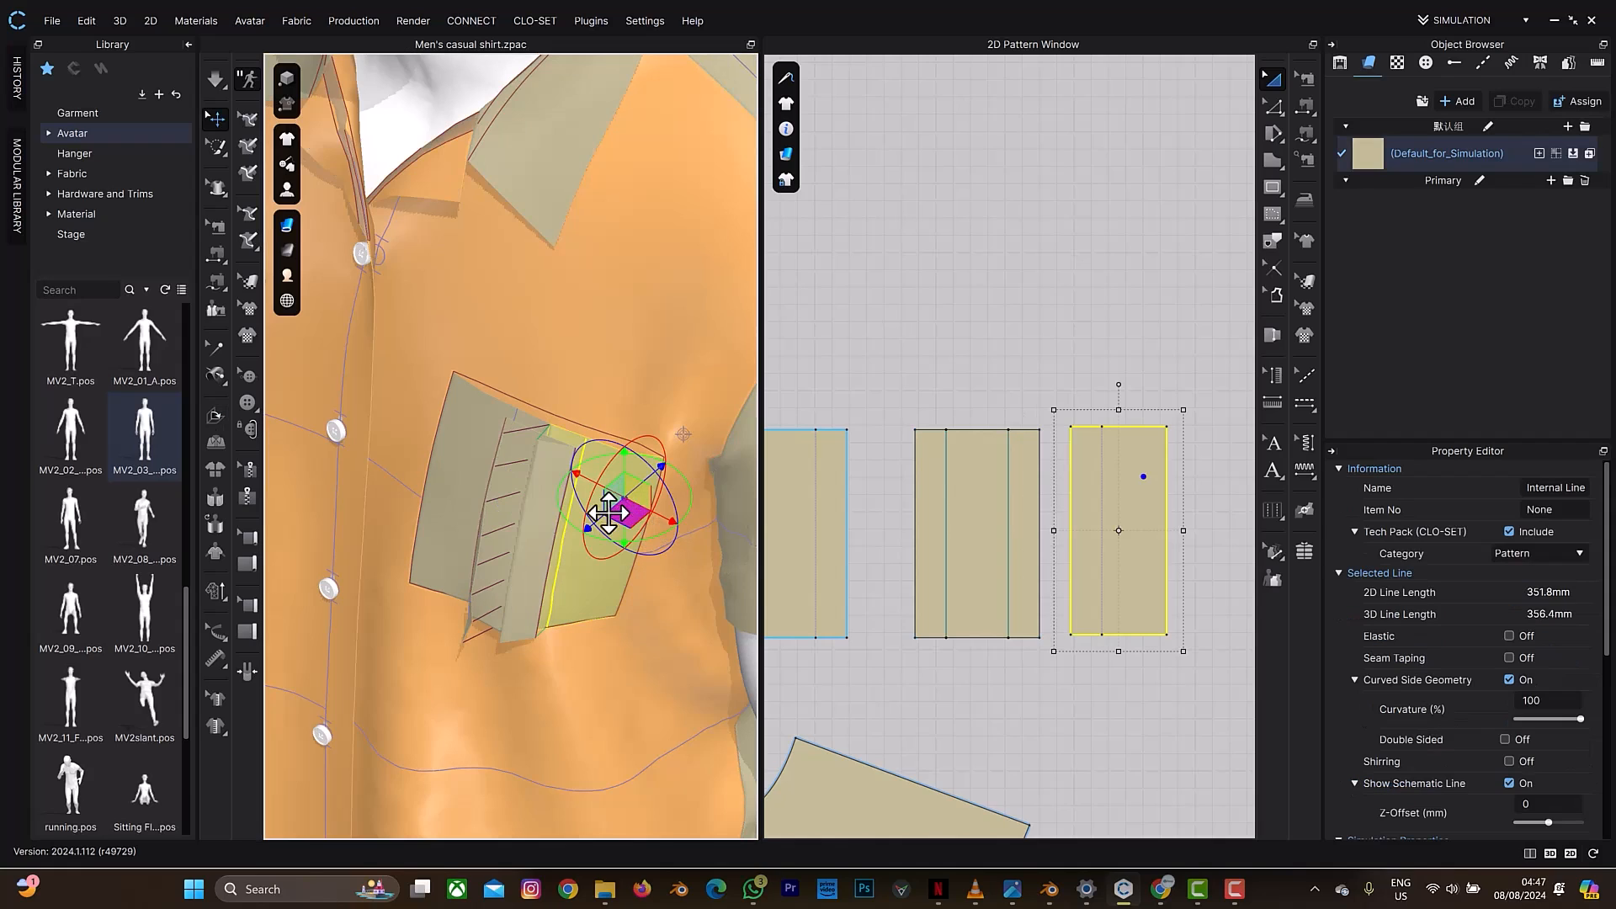
left_click_drag(593, 534, 587, 564)
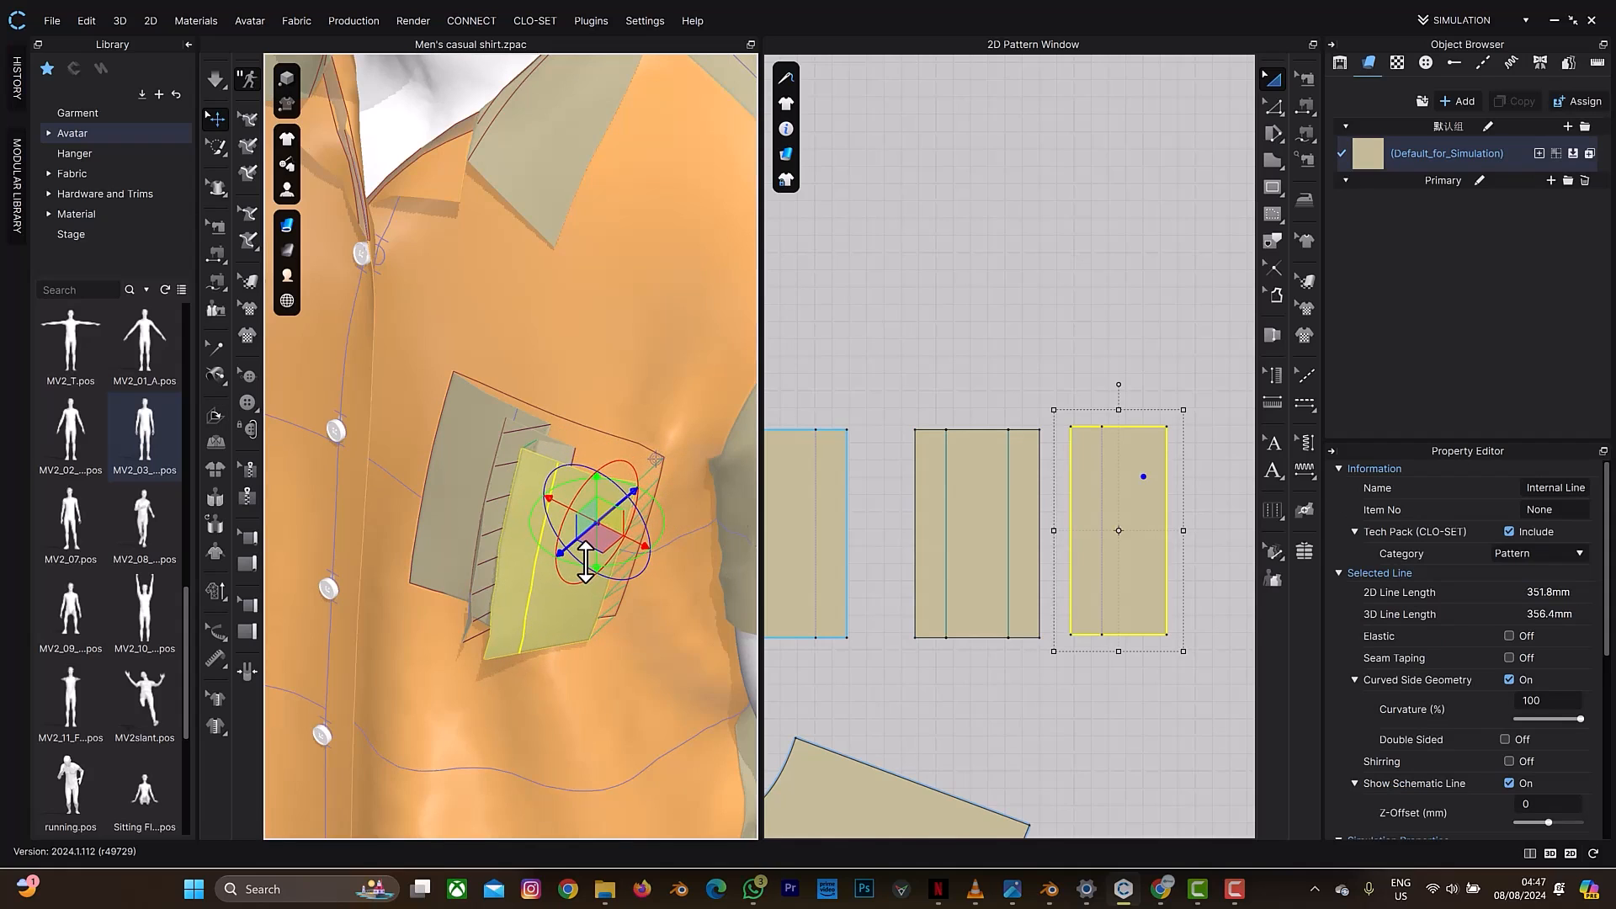
right_click_drag(627, 516, 662, 511)
left_click(454, 556)
right_click_drag(469, 558, 509, 568)
left_click(466, 582)
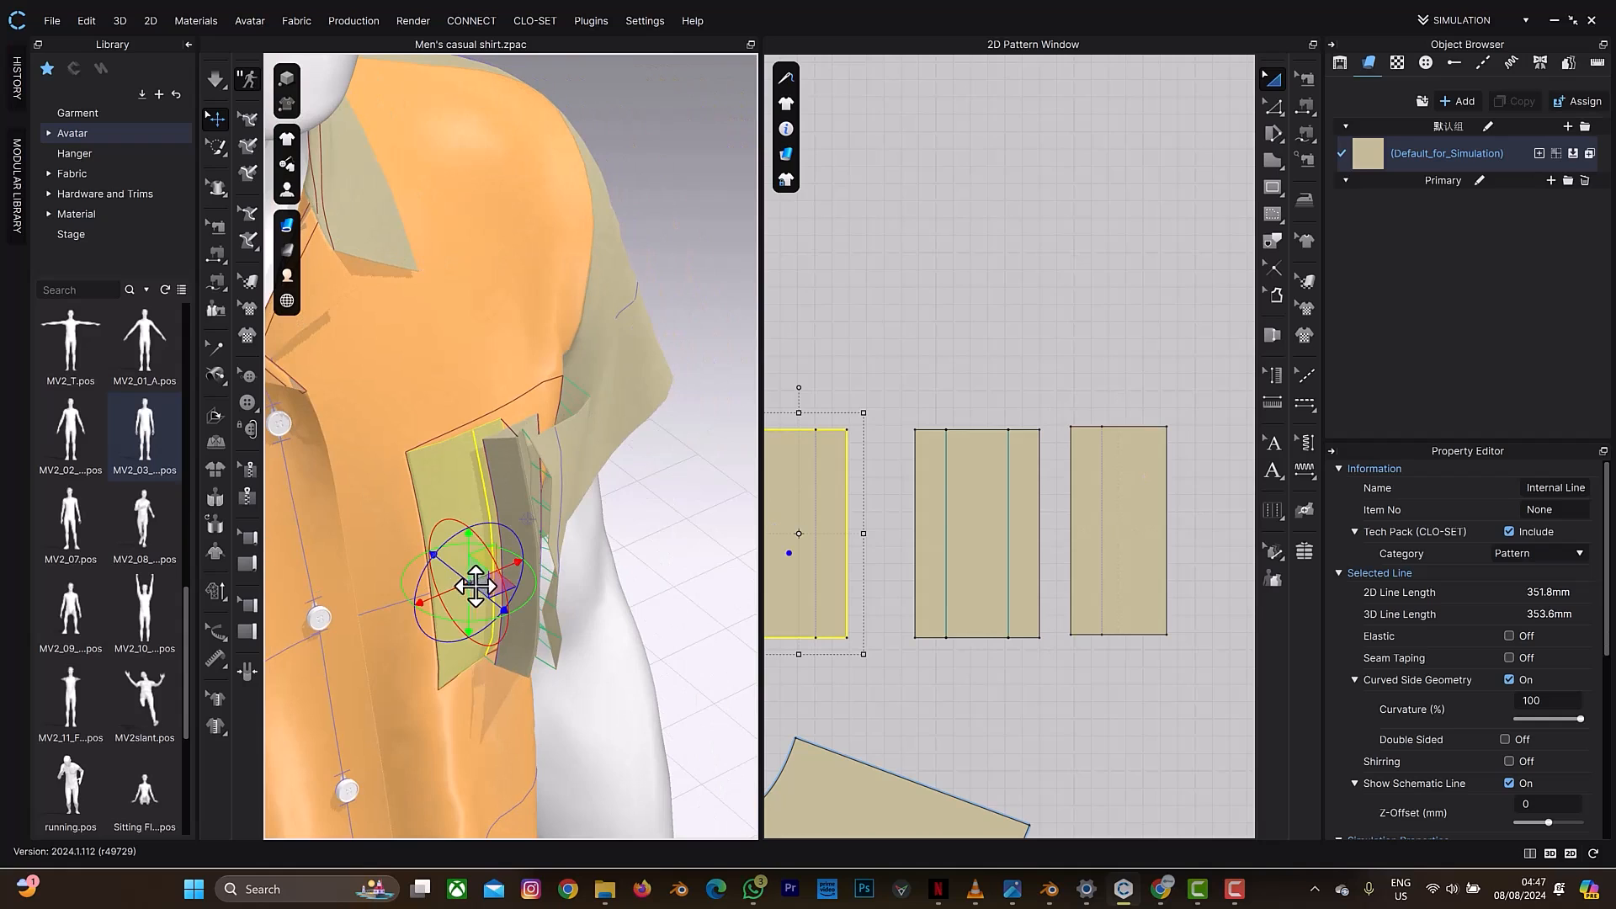
left_click_drag(499, 604, 544, 641)
right_click_drag(643, 533, 584, 490)
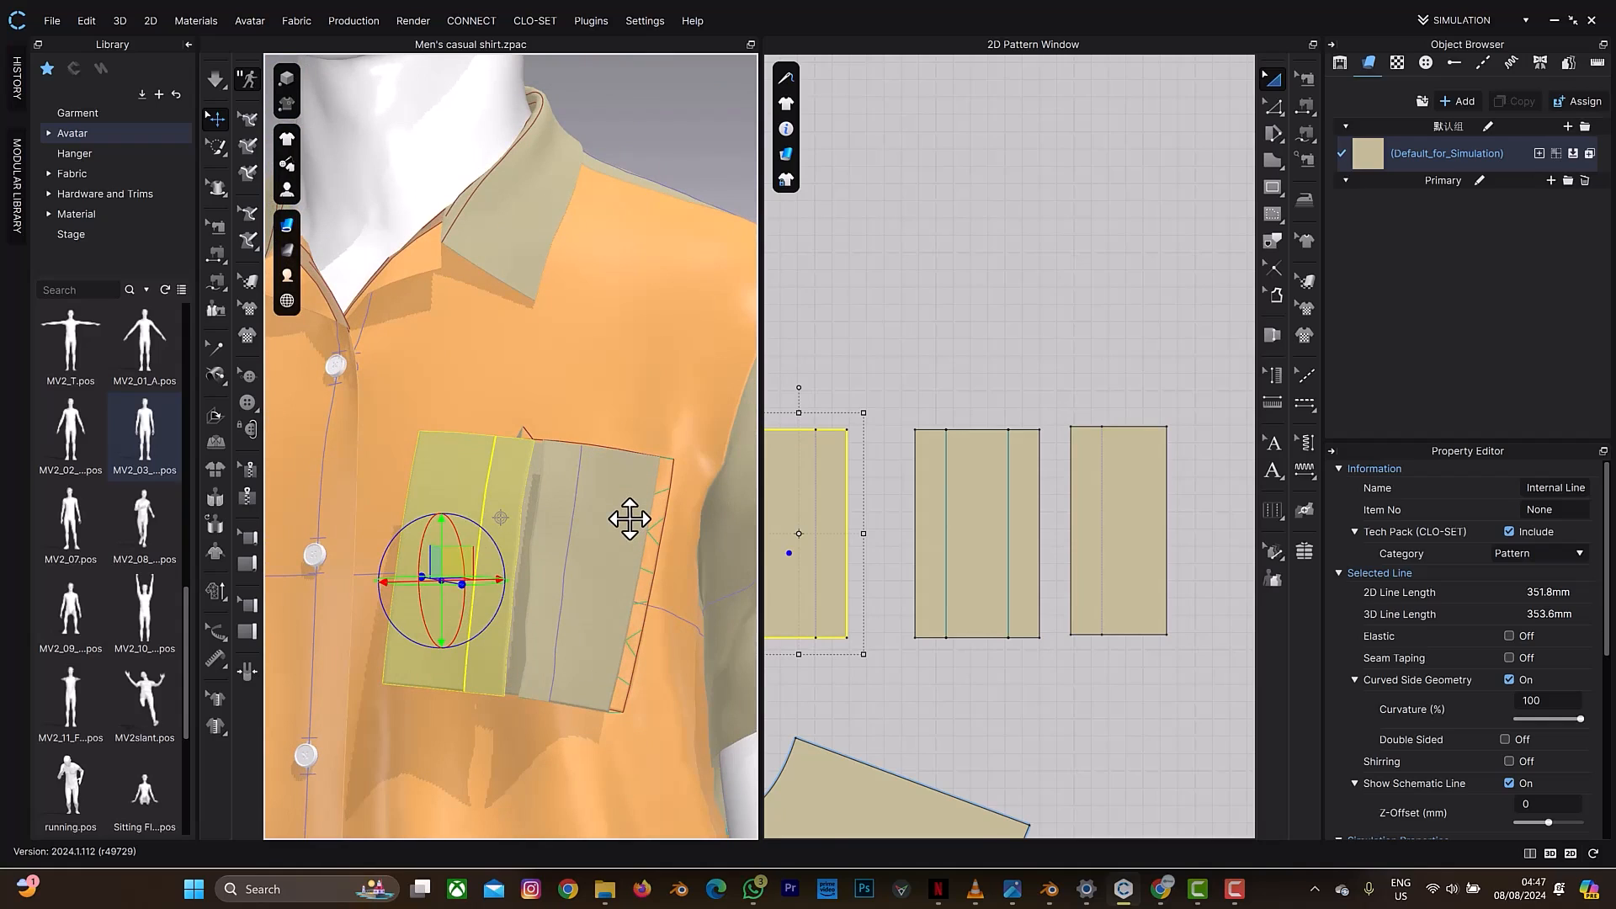
Step: Simulate the garment to settle the folded pocket strips on the shirt front, then stop the simulation
key("space")
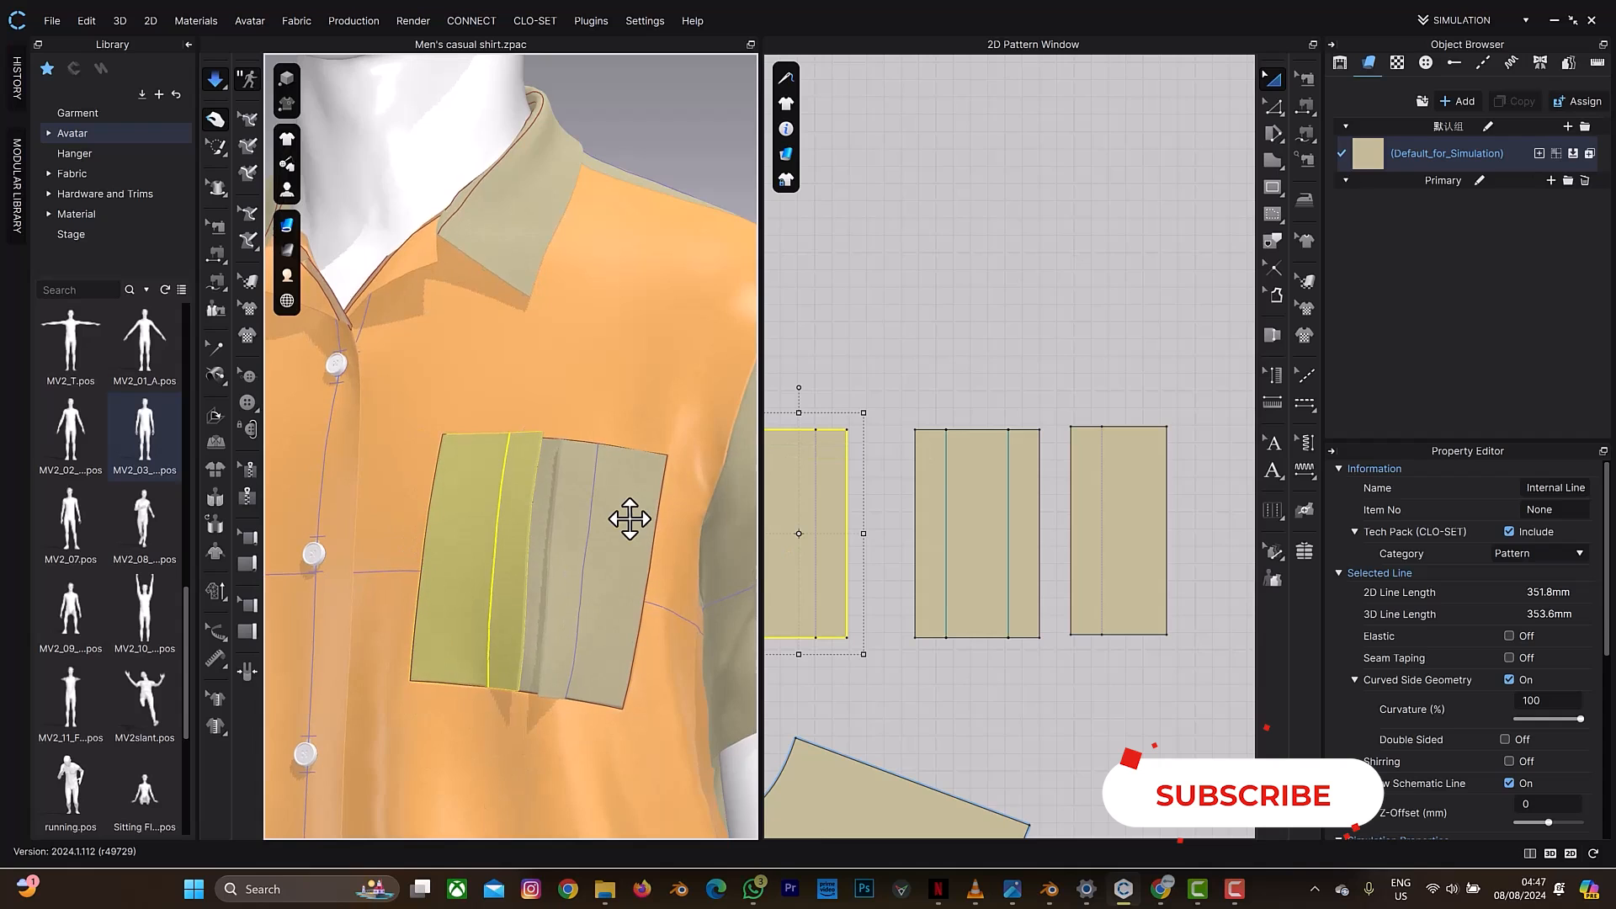
right_click_drag(637, 495, 648, 534)
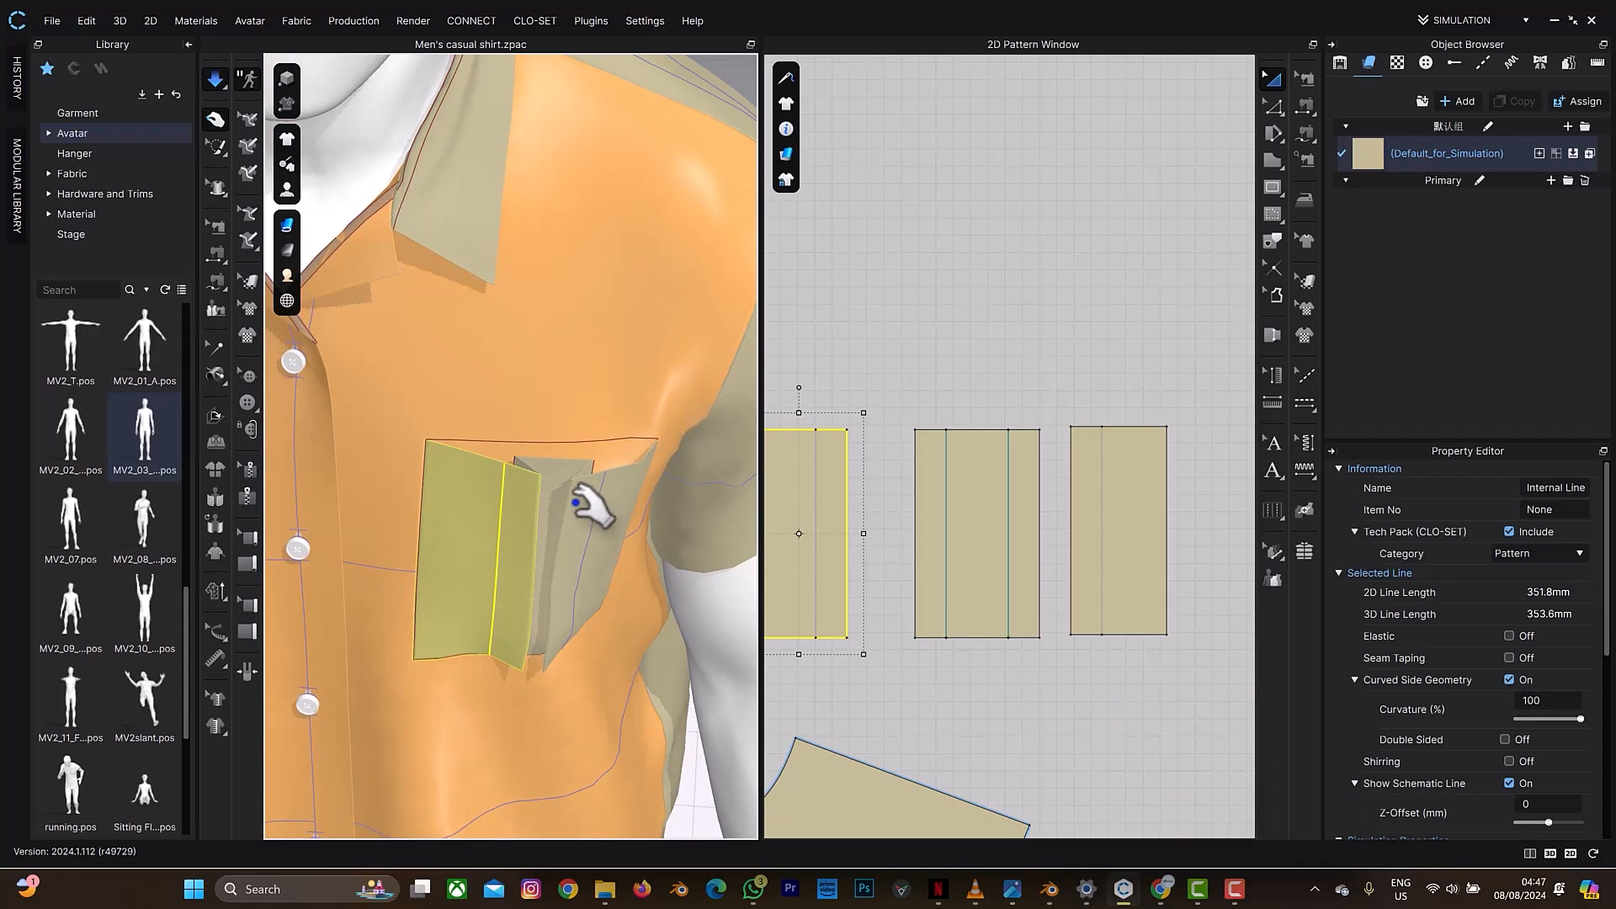
key("space")
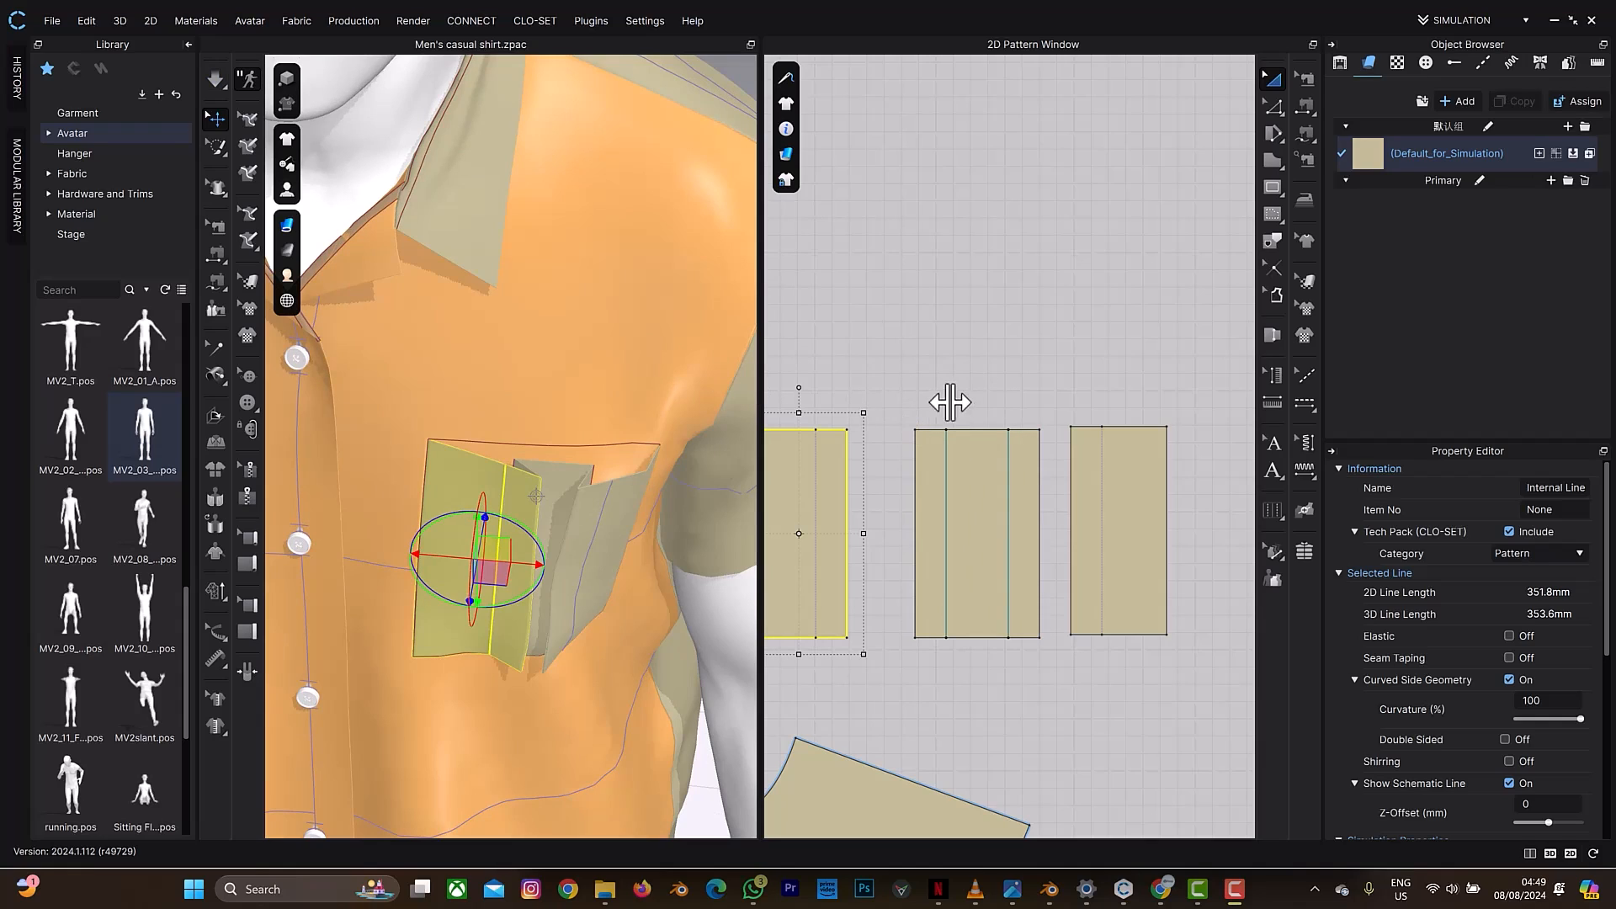
Step: Free-sew the 18 mm top-edge segment of the left strip's extension to the matching segment of the middle strip
left_click(963, 368)
key("m")
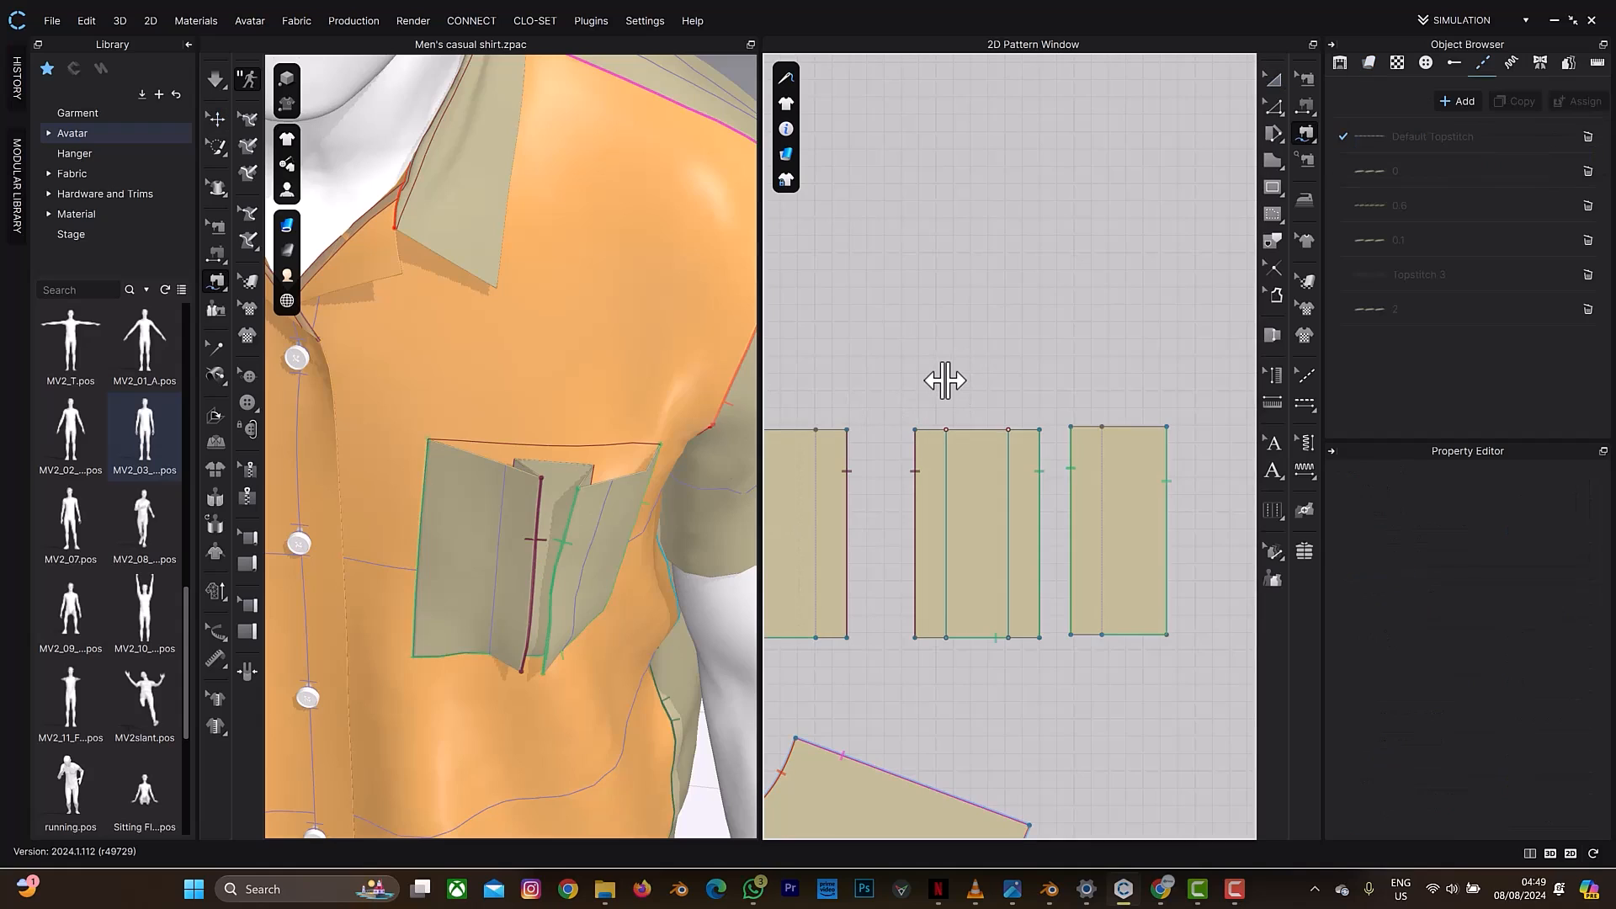
scroll(929, 442, "up", 1)
scroll(878, 429, "up", 1)
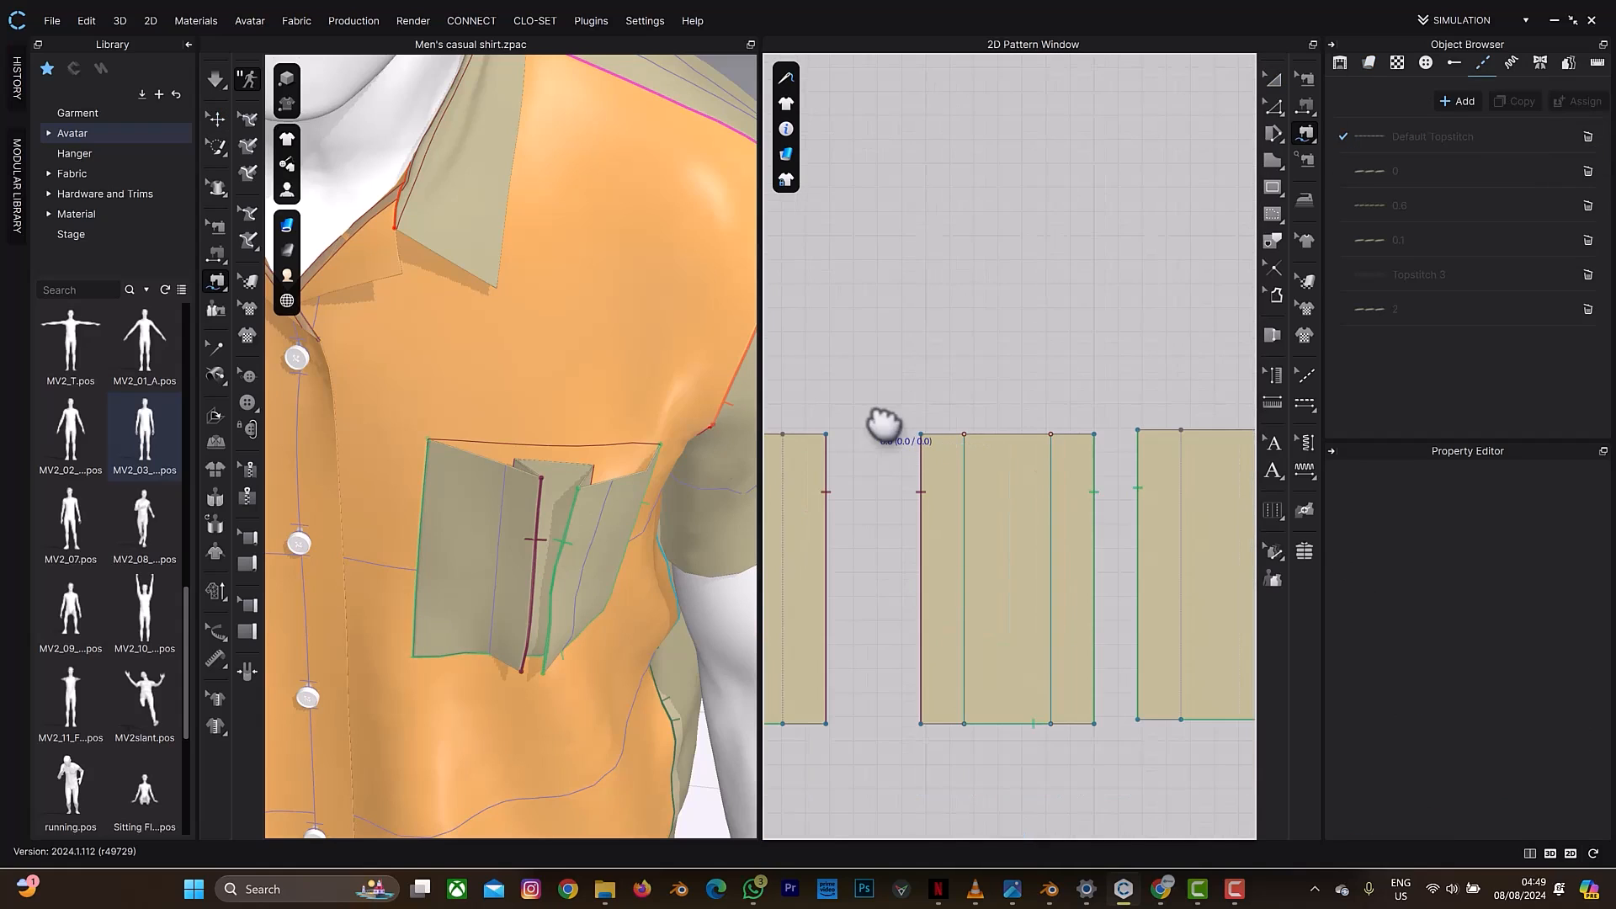
middle_click_drag(866, 409, 888, 419)
left_click(847, 444)
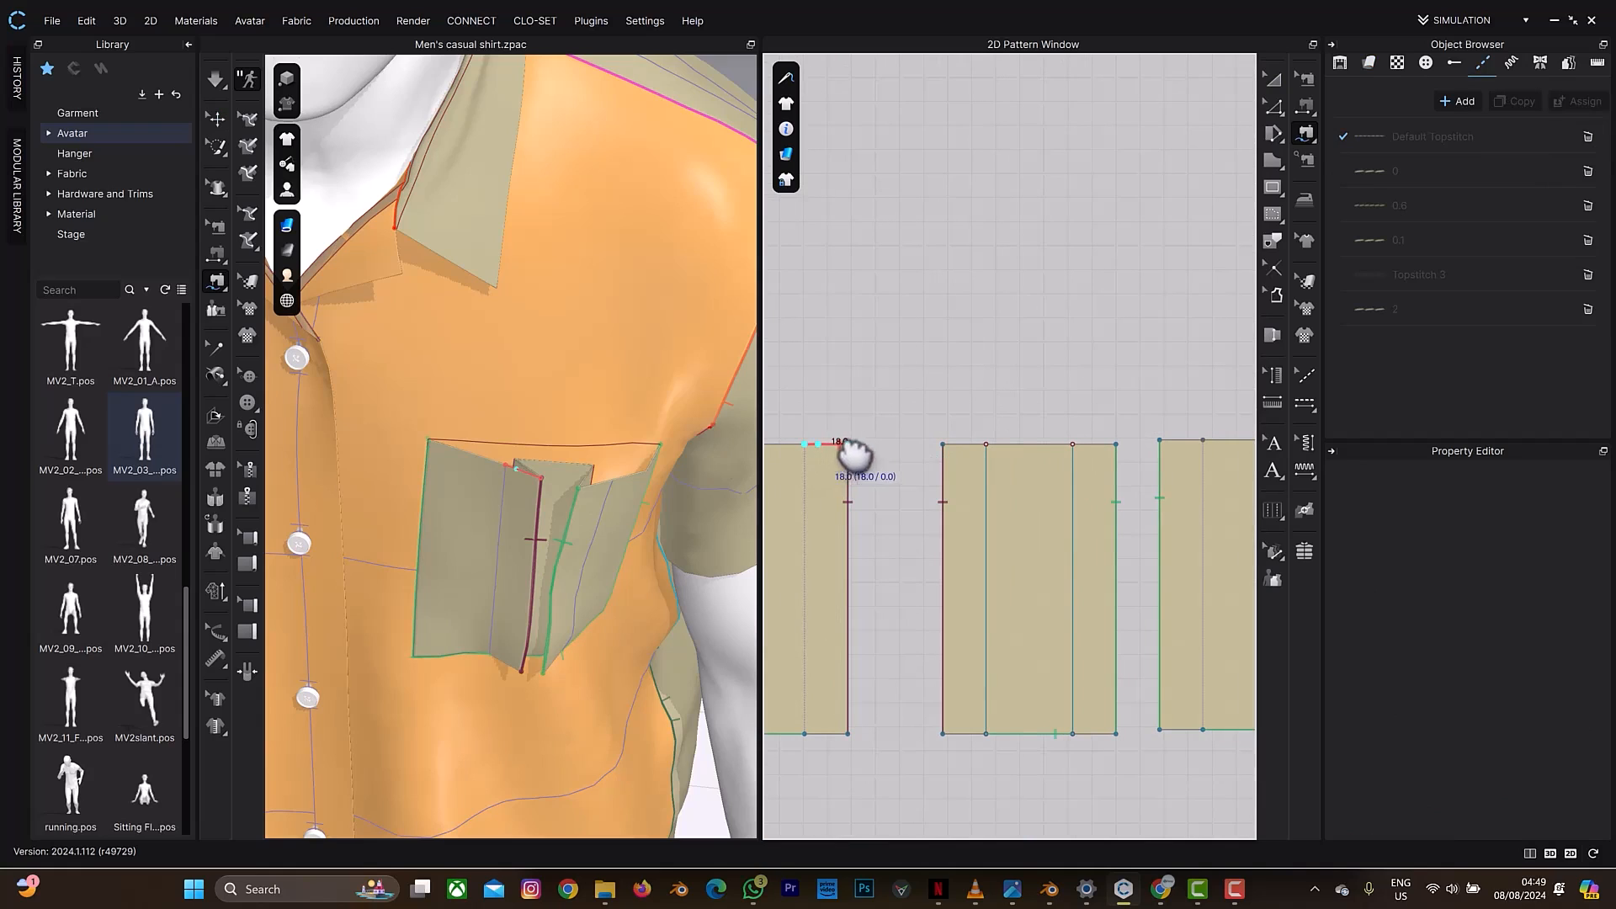
left_click(980, 450)
left_click(1091, 456)
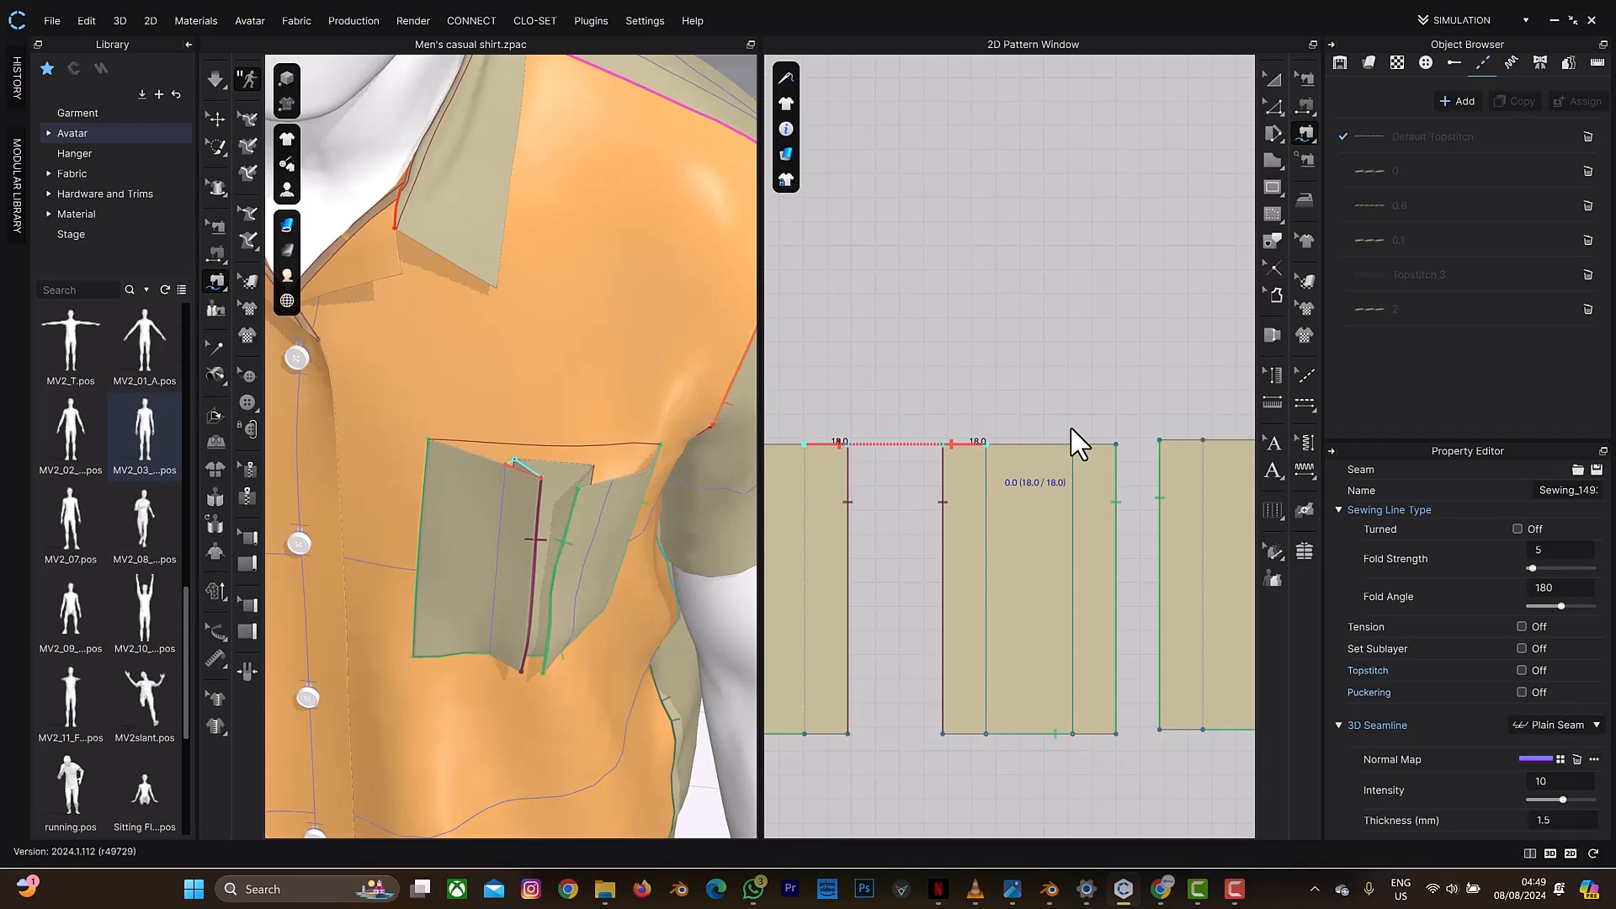
Step: Free-sew the middle strip's right 18 mm top-edge segment to the adjoining 18 mm top segment of the right strip
middle_click_drag(1118, 448, 1115, 448)
left_click(1116, 446)
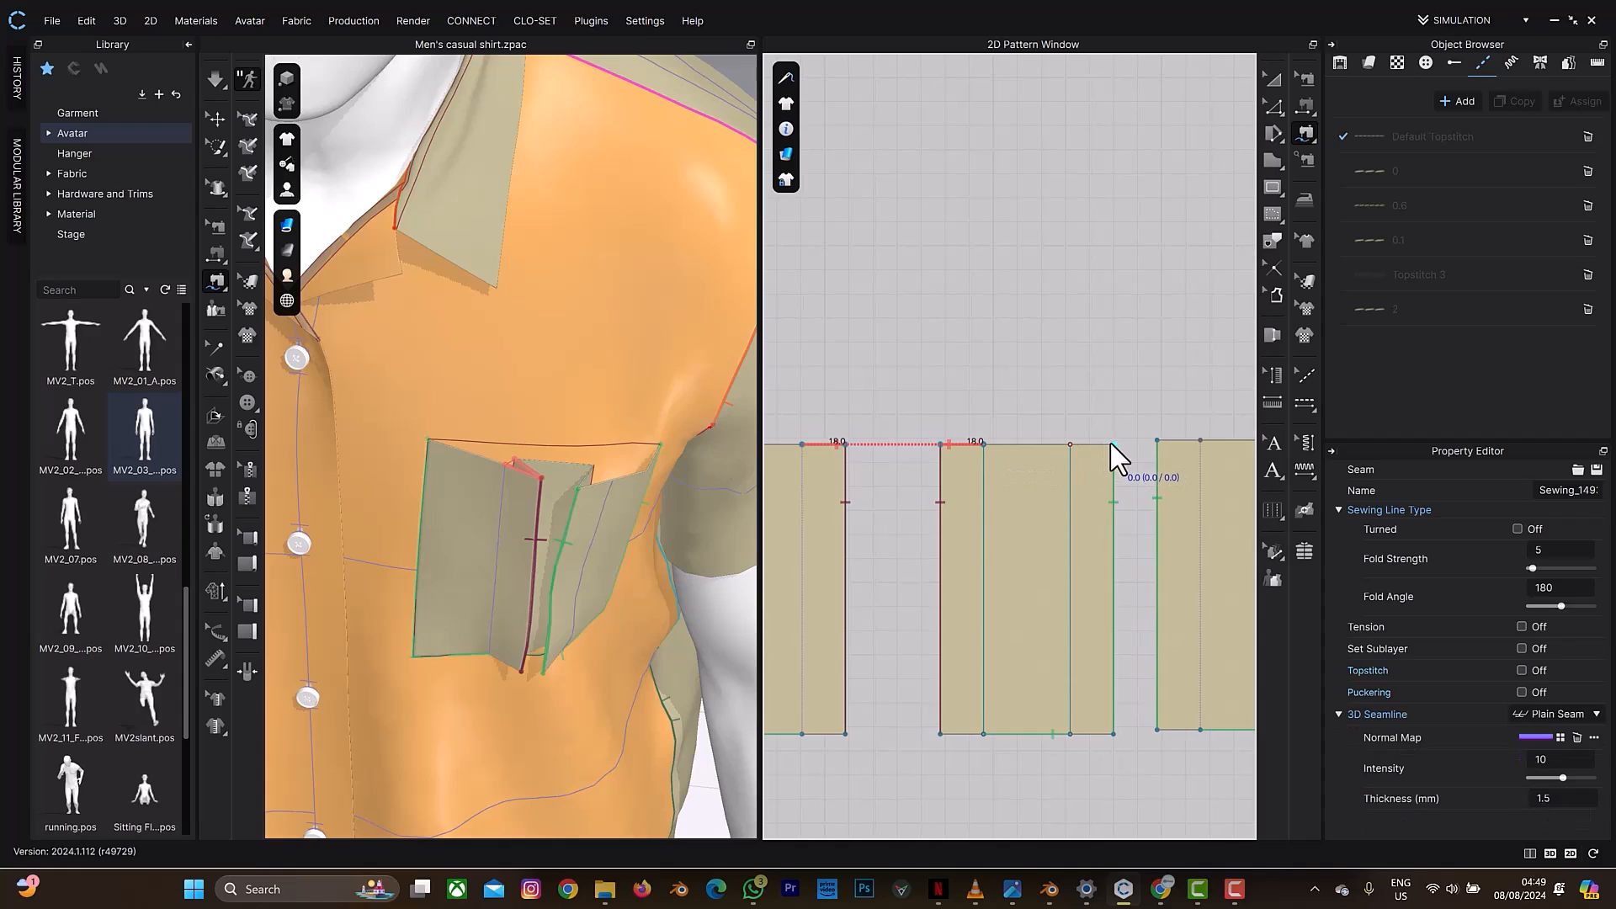
left_click_drag(1112, 445, 1072, 444)
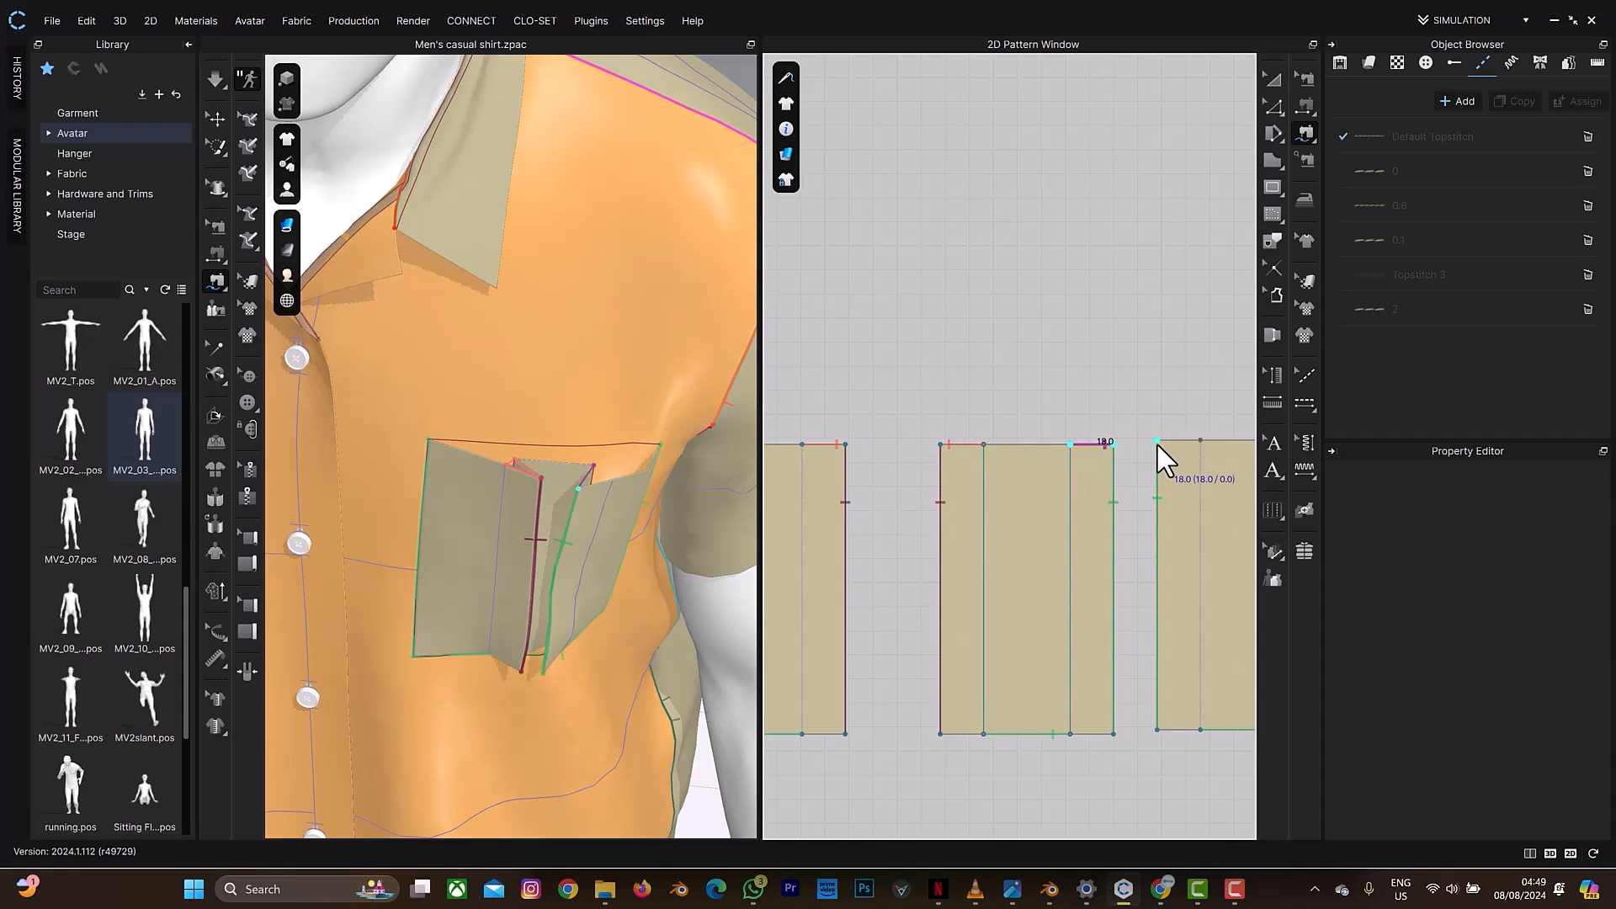
left_click_drag(1158, 441, 1199, 439)
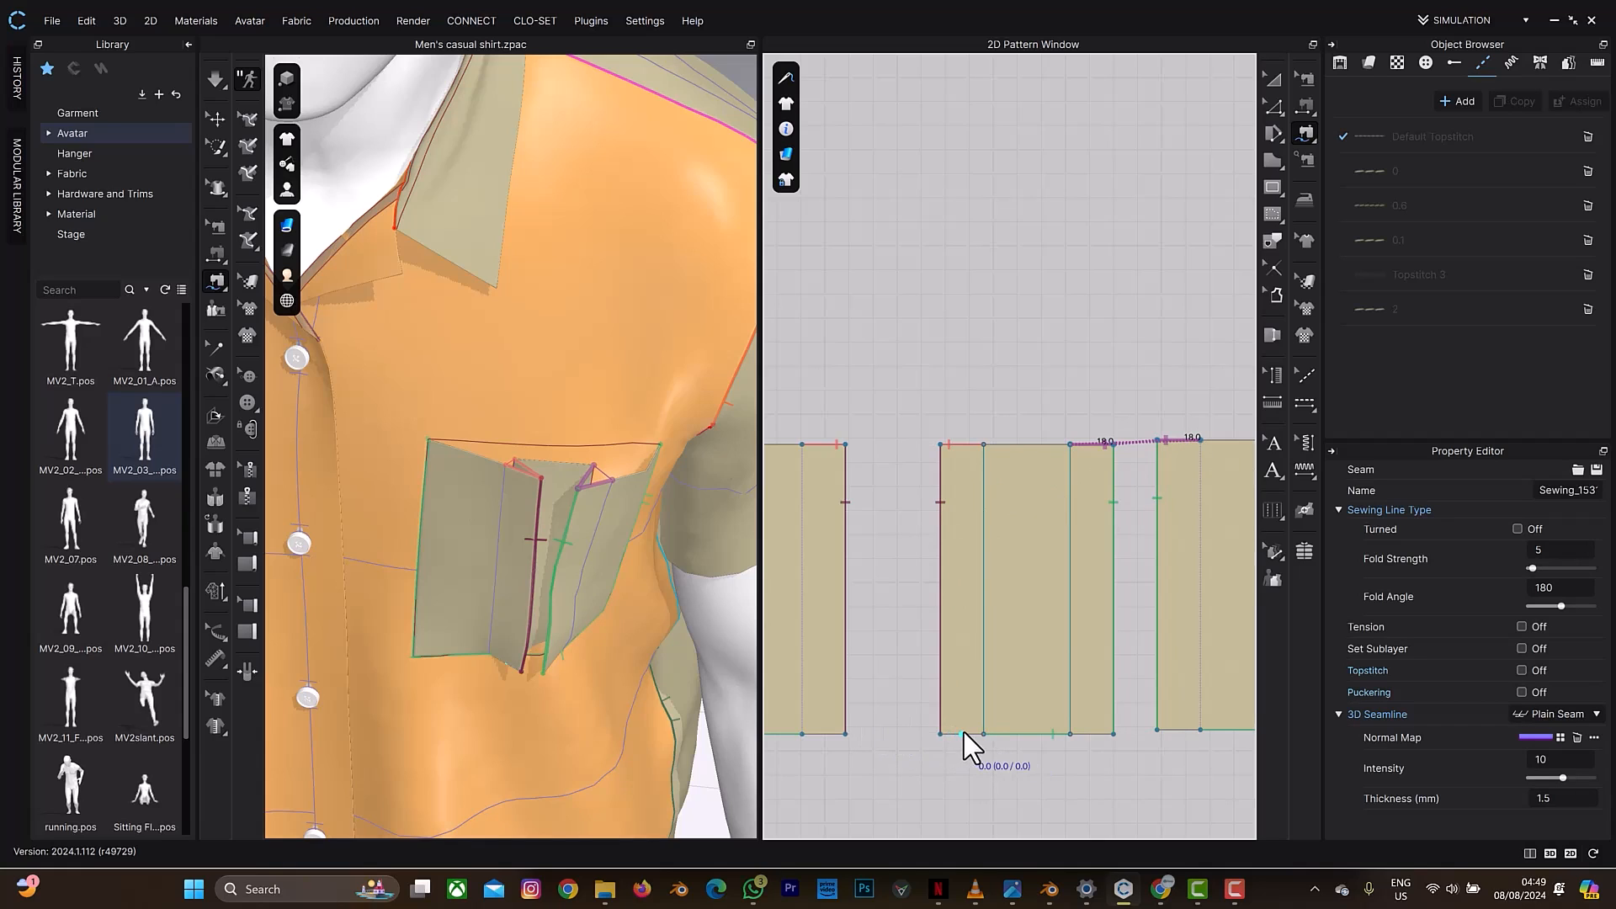
Step: Free-sew the middle strip's left 18 mm bottom-edge segment to the matching bottom segment of the left strip
left_click(940, 735)
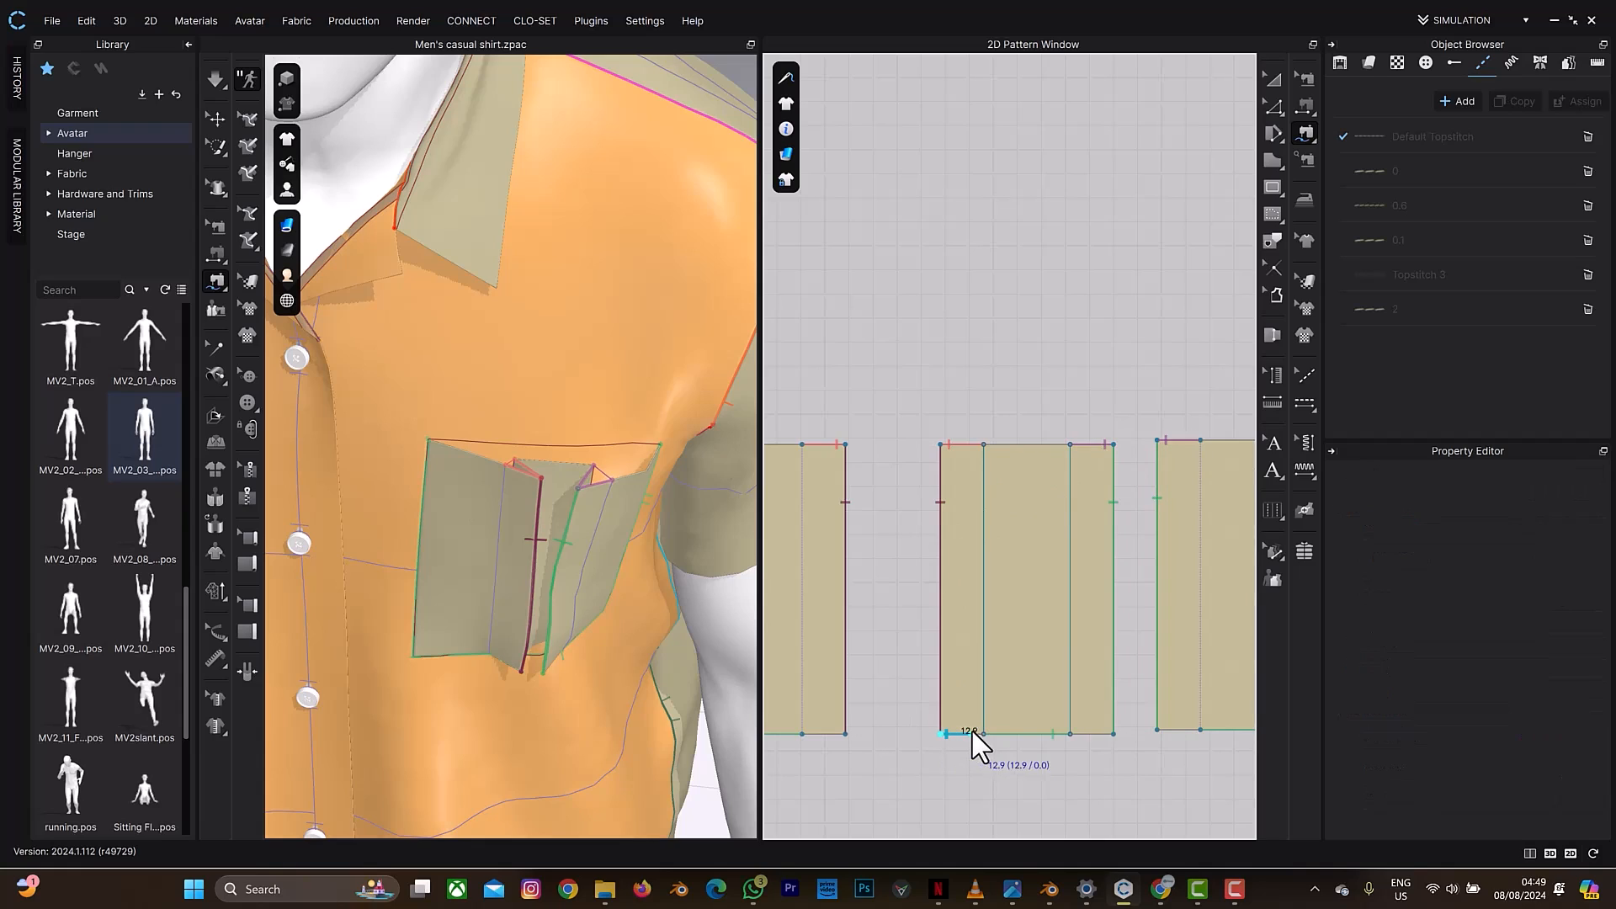
left_click(983, 733)
left_click(801, 736)
right_click_drag(530, 660, 516, 534)
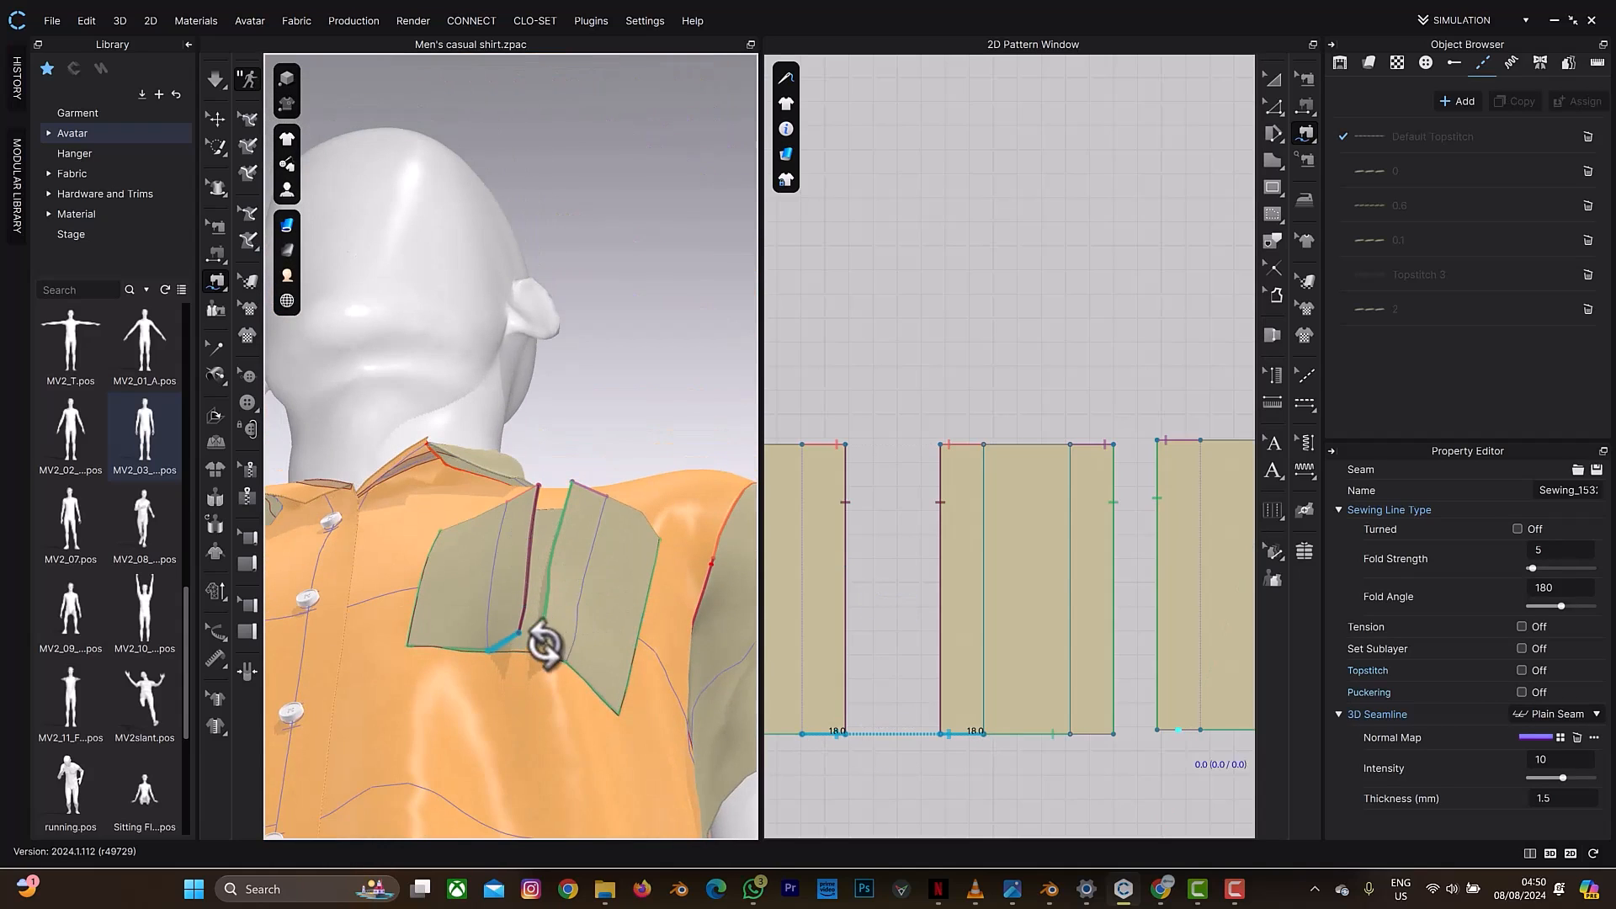
Step: Free-sew the middle strip's right 18 mm bottom-edge segment to the matching bottom segment of the right strip
right_click_drag(1100, 719, 1058, 740)
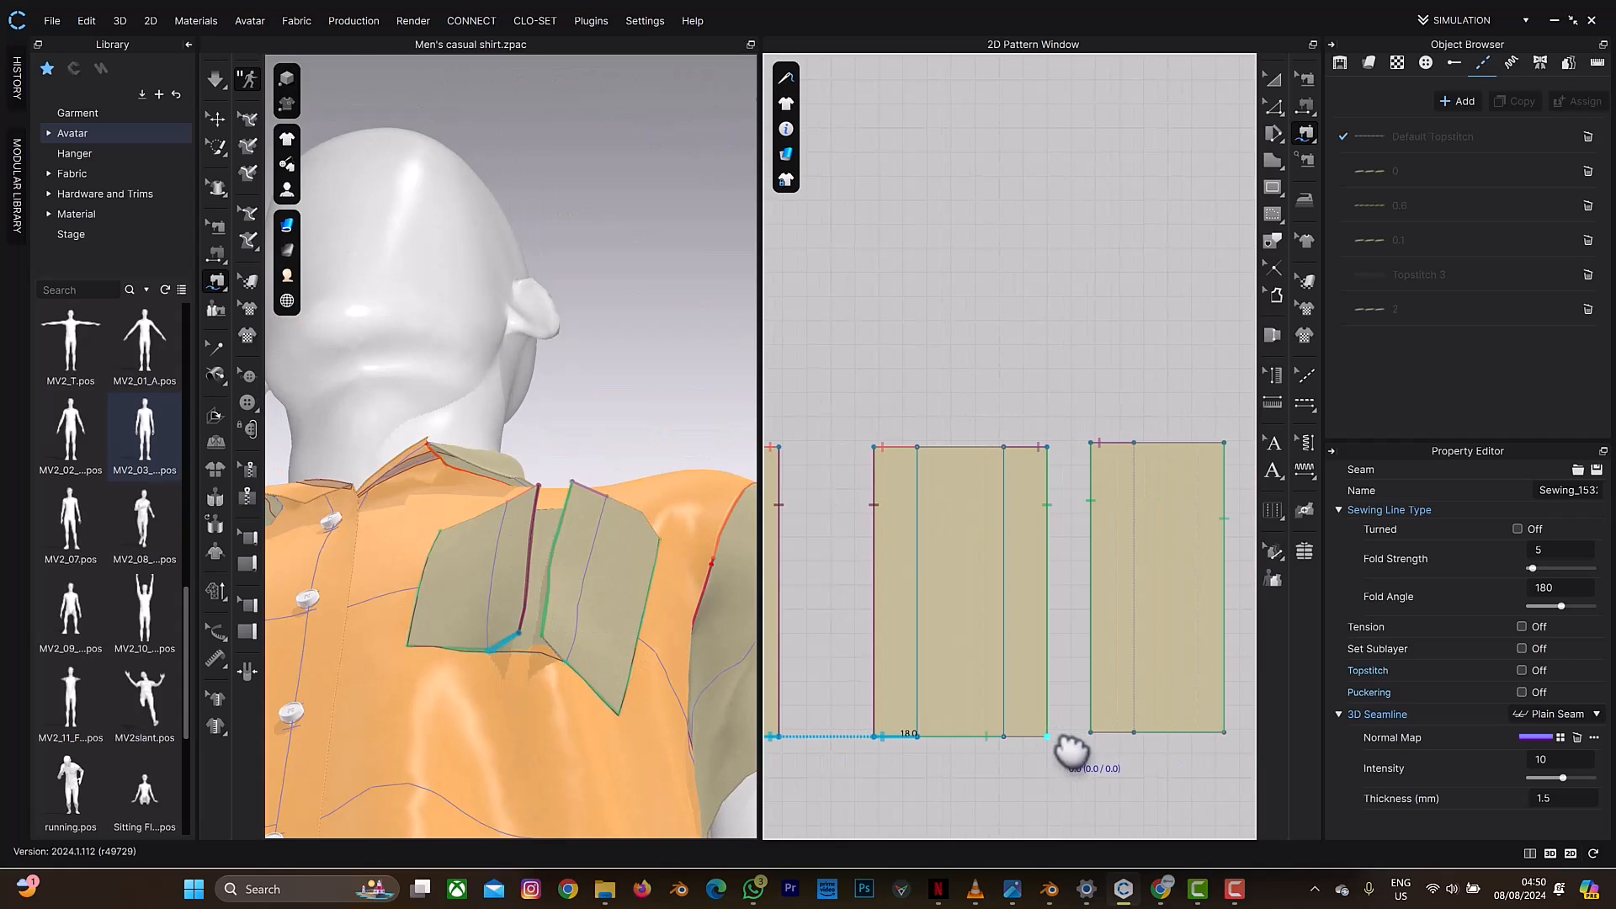
left_click(1049, 738)
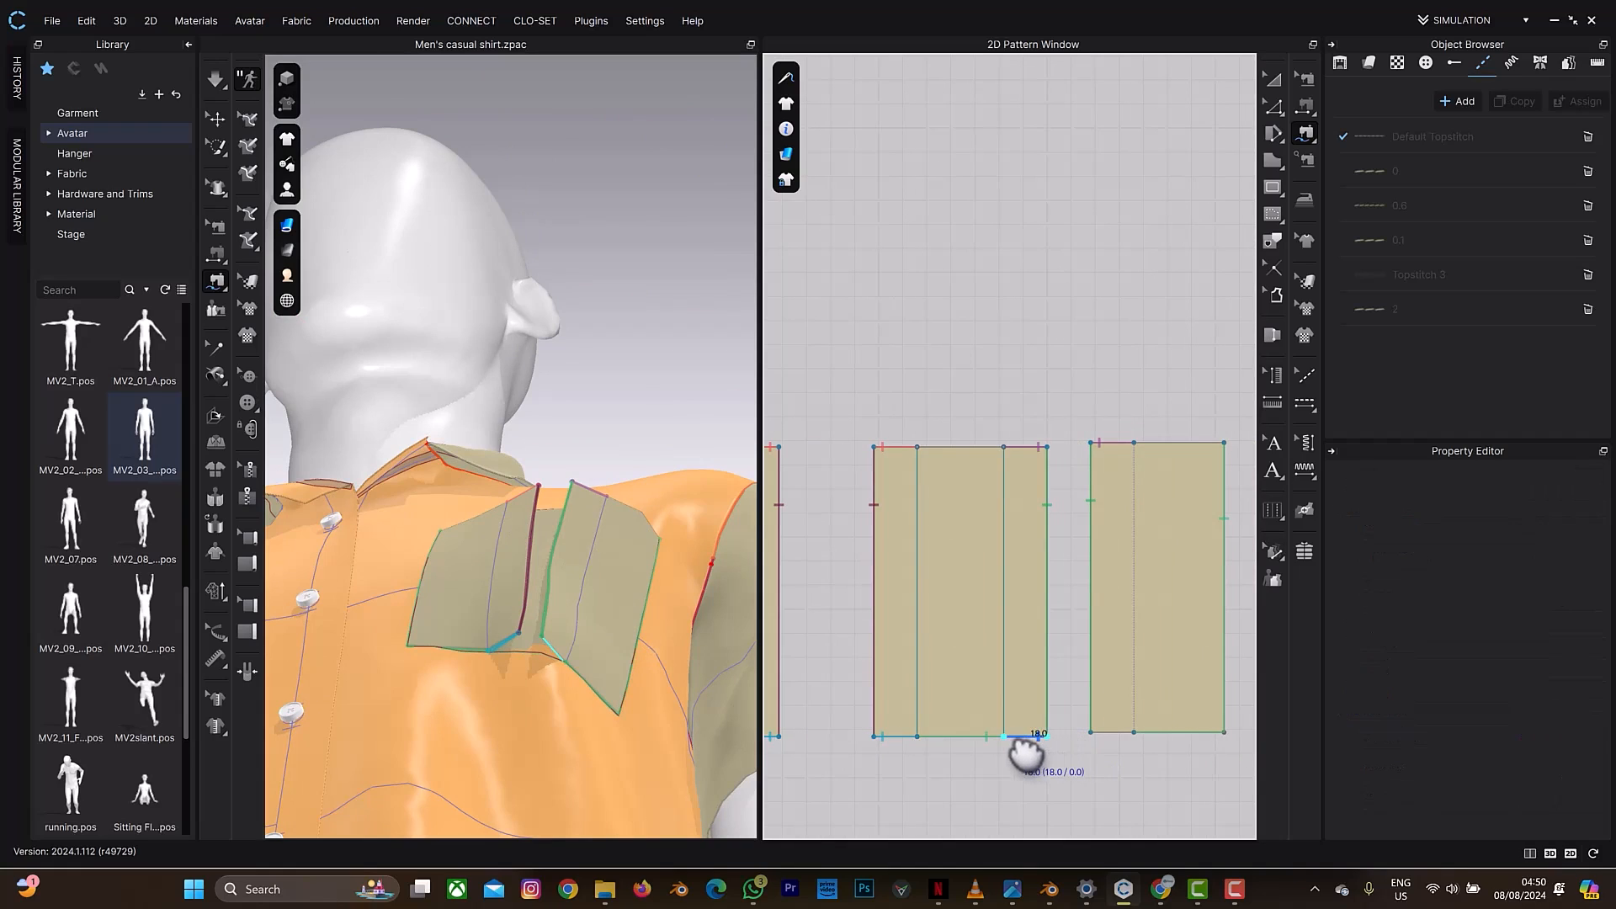
left_click(1091, 732)
left_click(1135, 735)
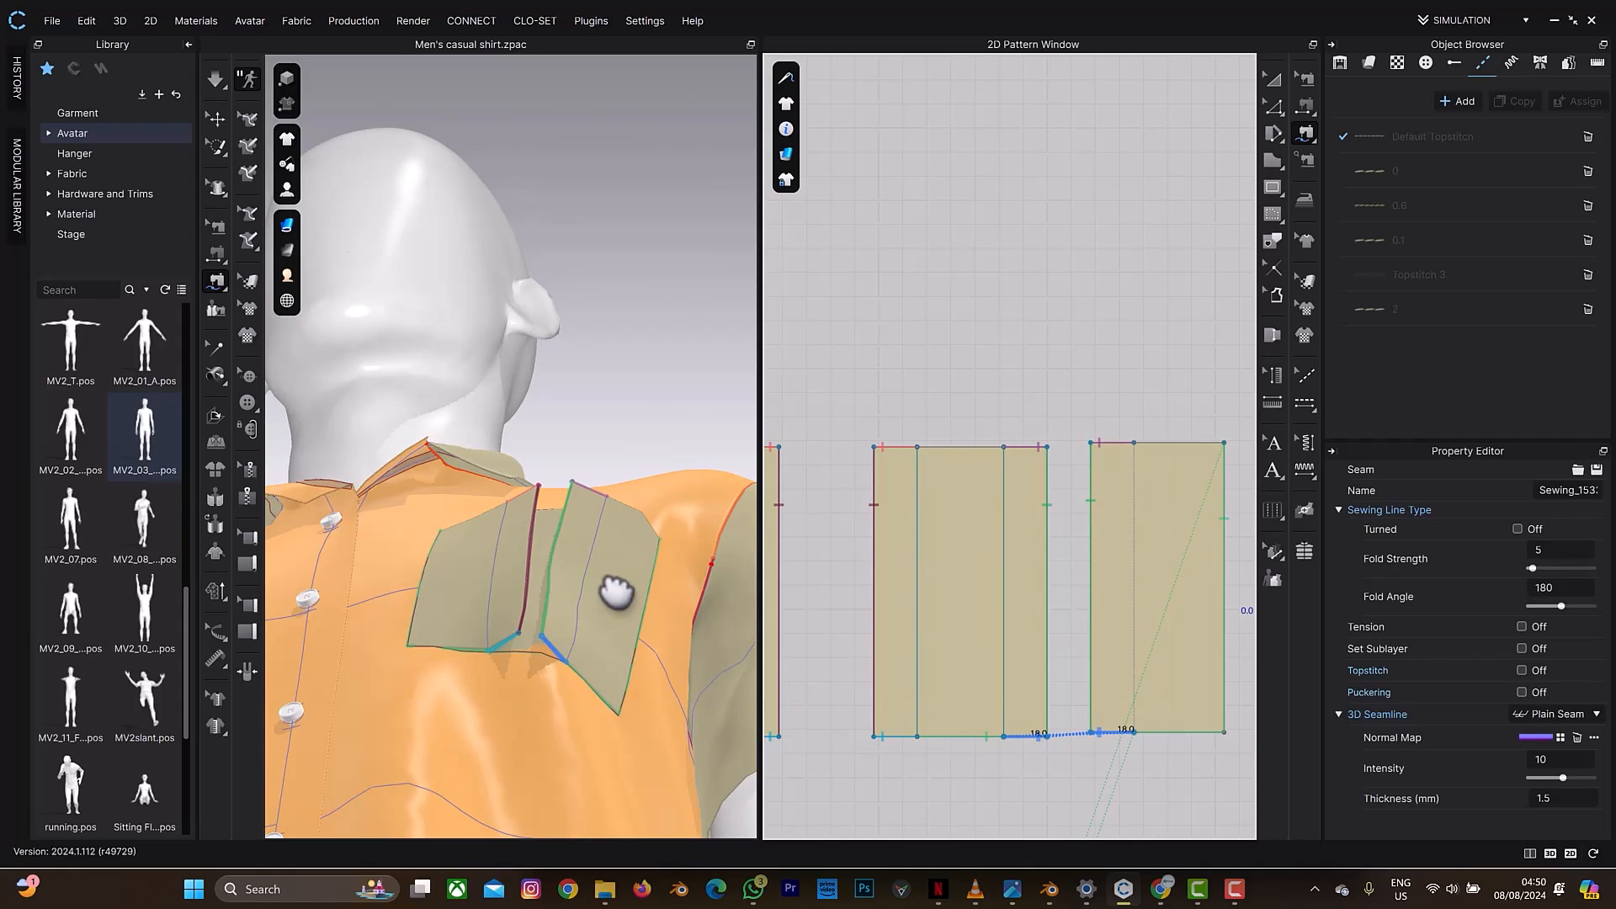
Step: Simulate the garment with the new pleat seams and inspect the pocket from the front
right_click_drag(554, 611, 562, 583)
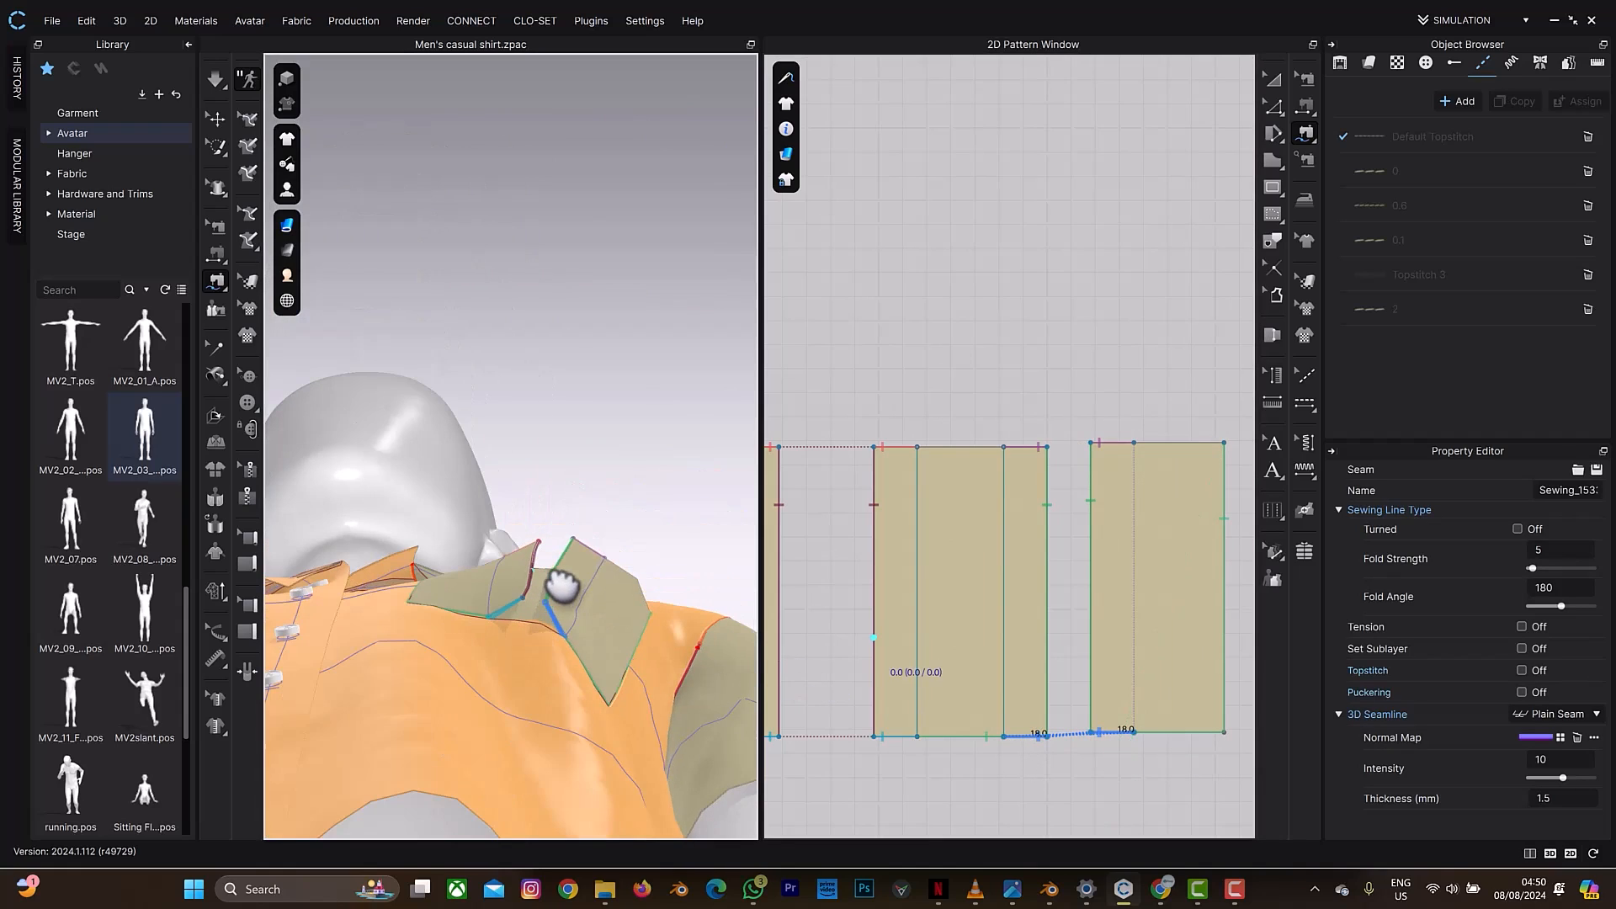
key("space")
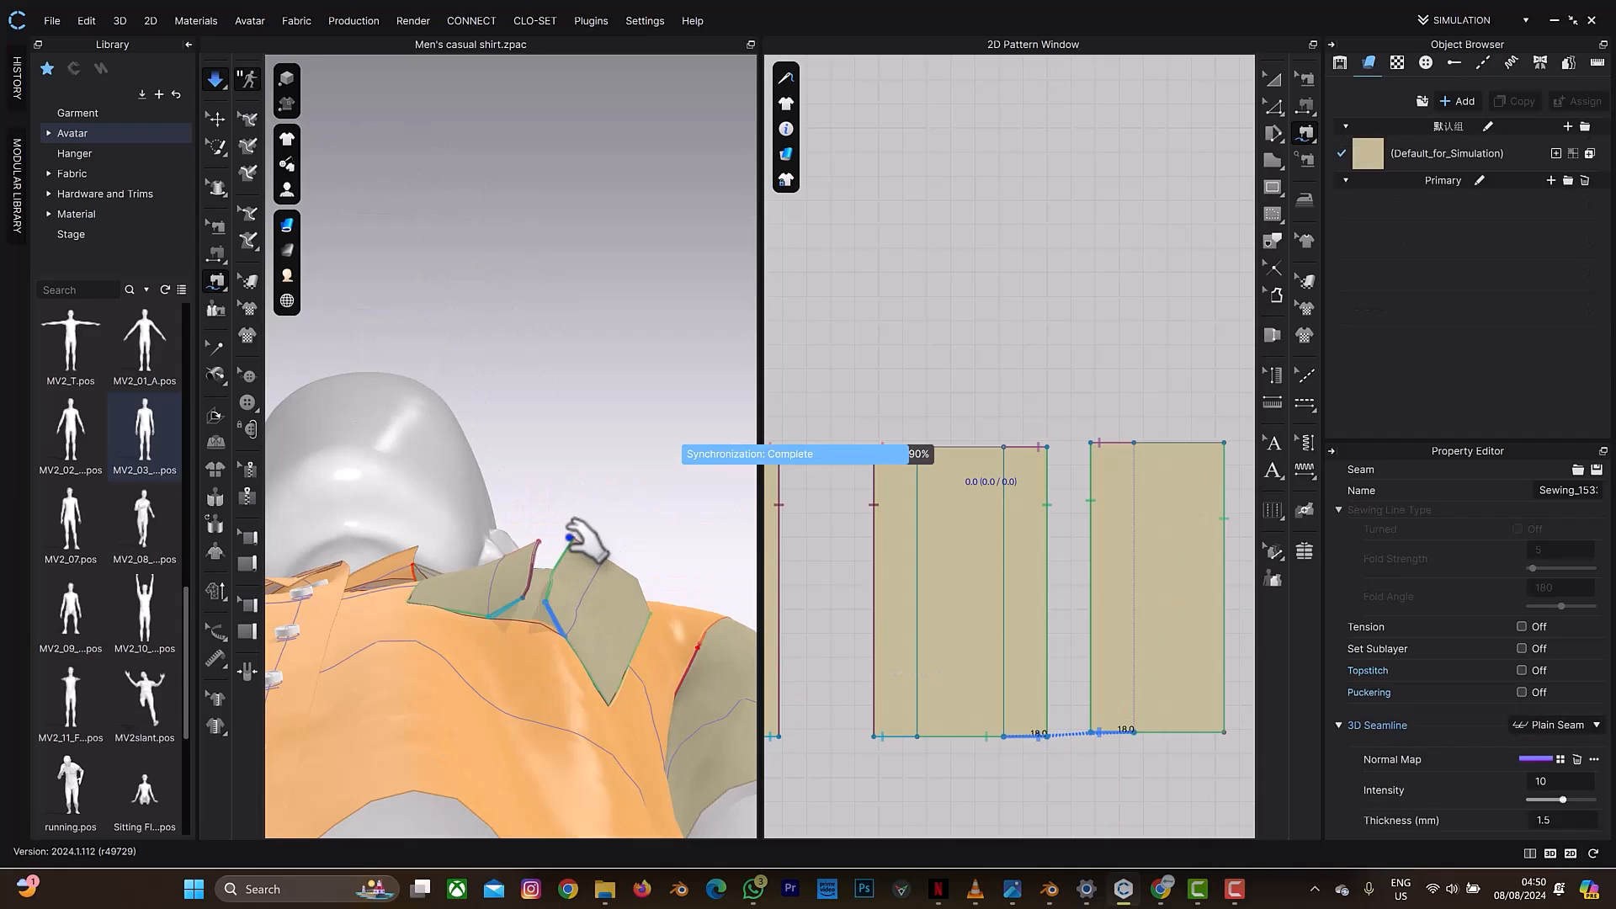
key("Escape")
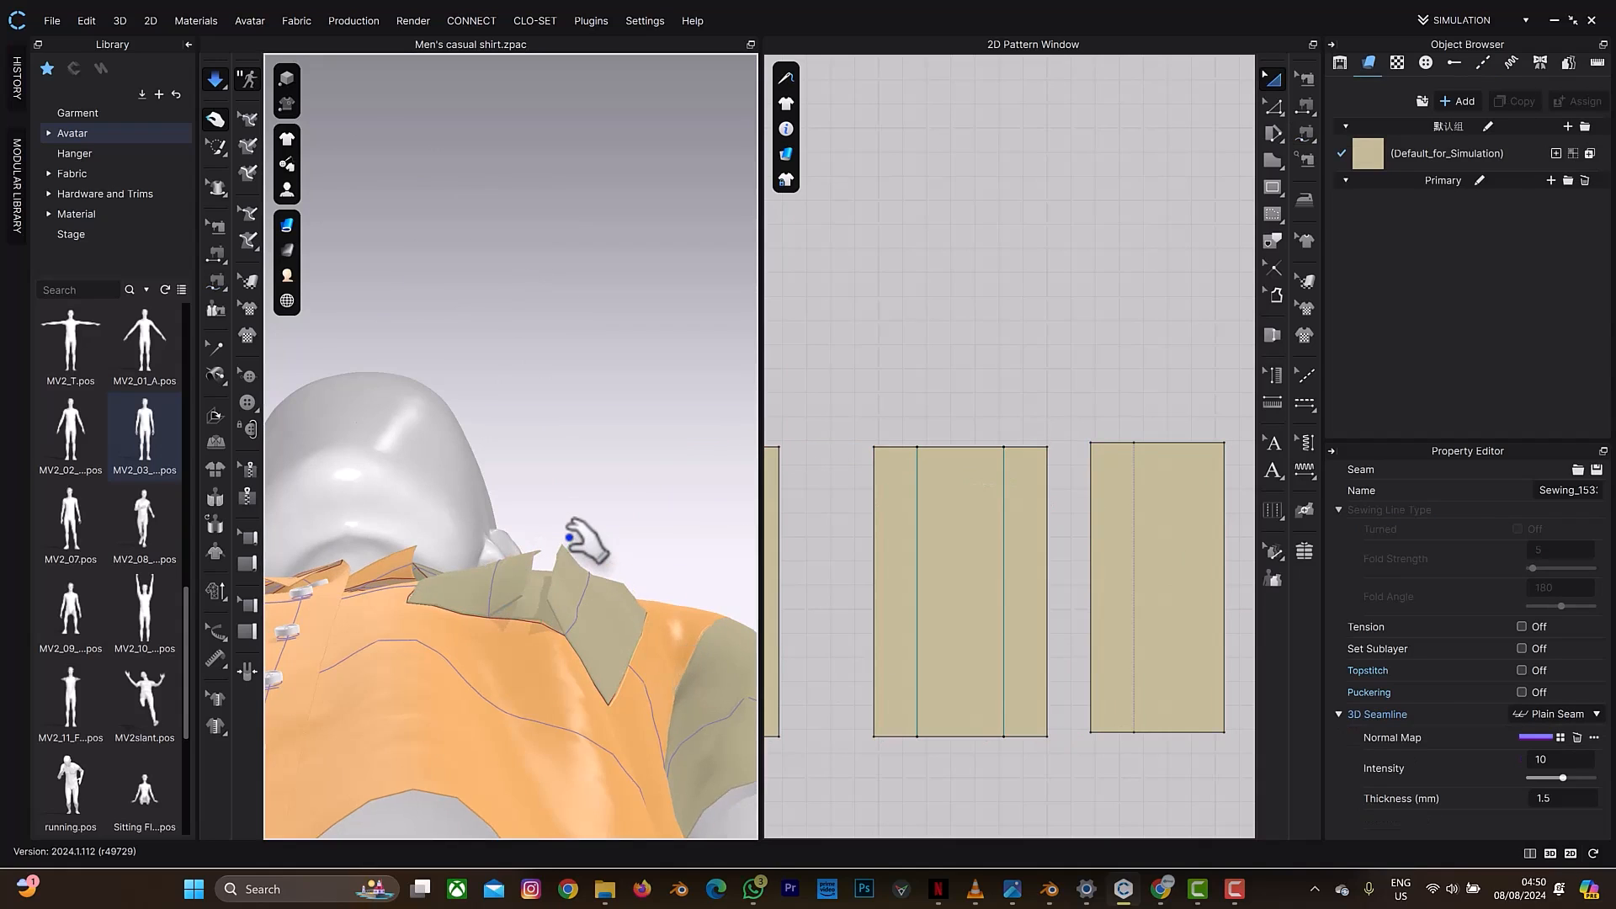
right_click_drag(589, 546, 567, 661)
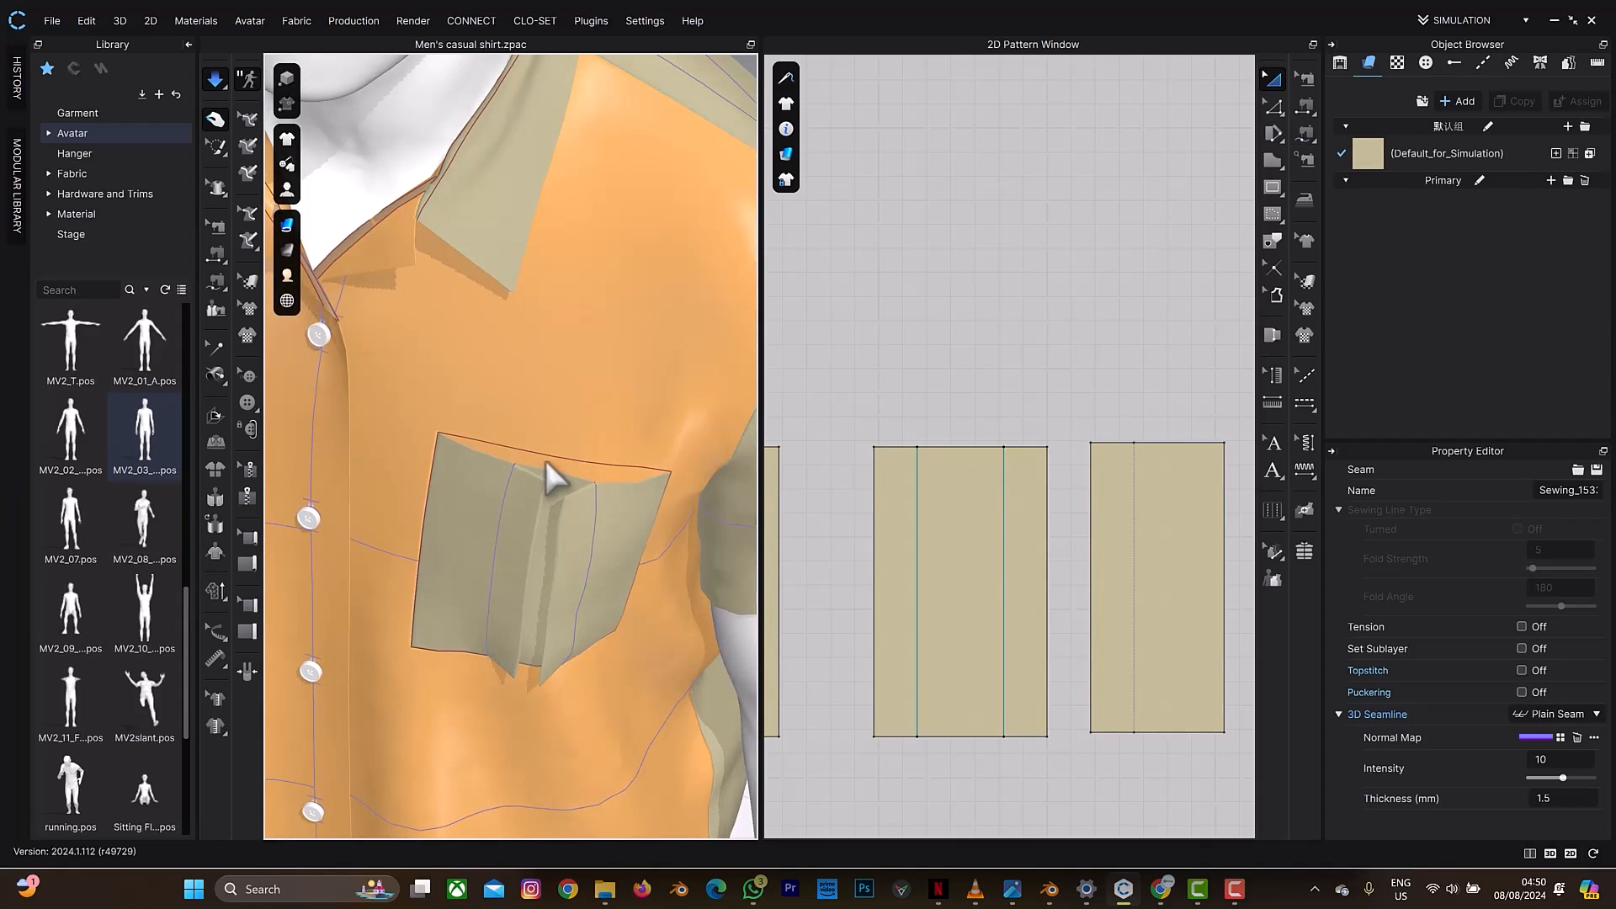
scroll(545, 459, "up", 5)
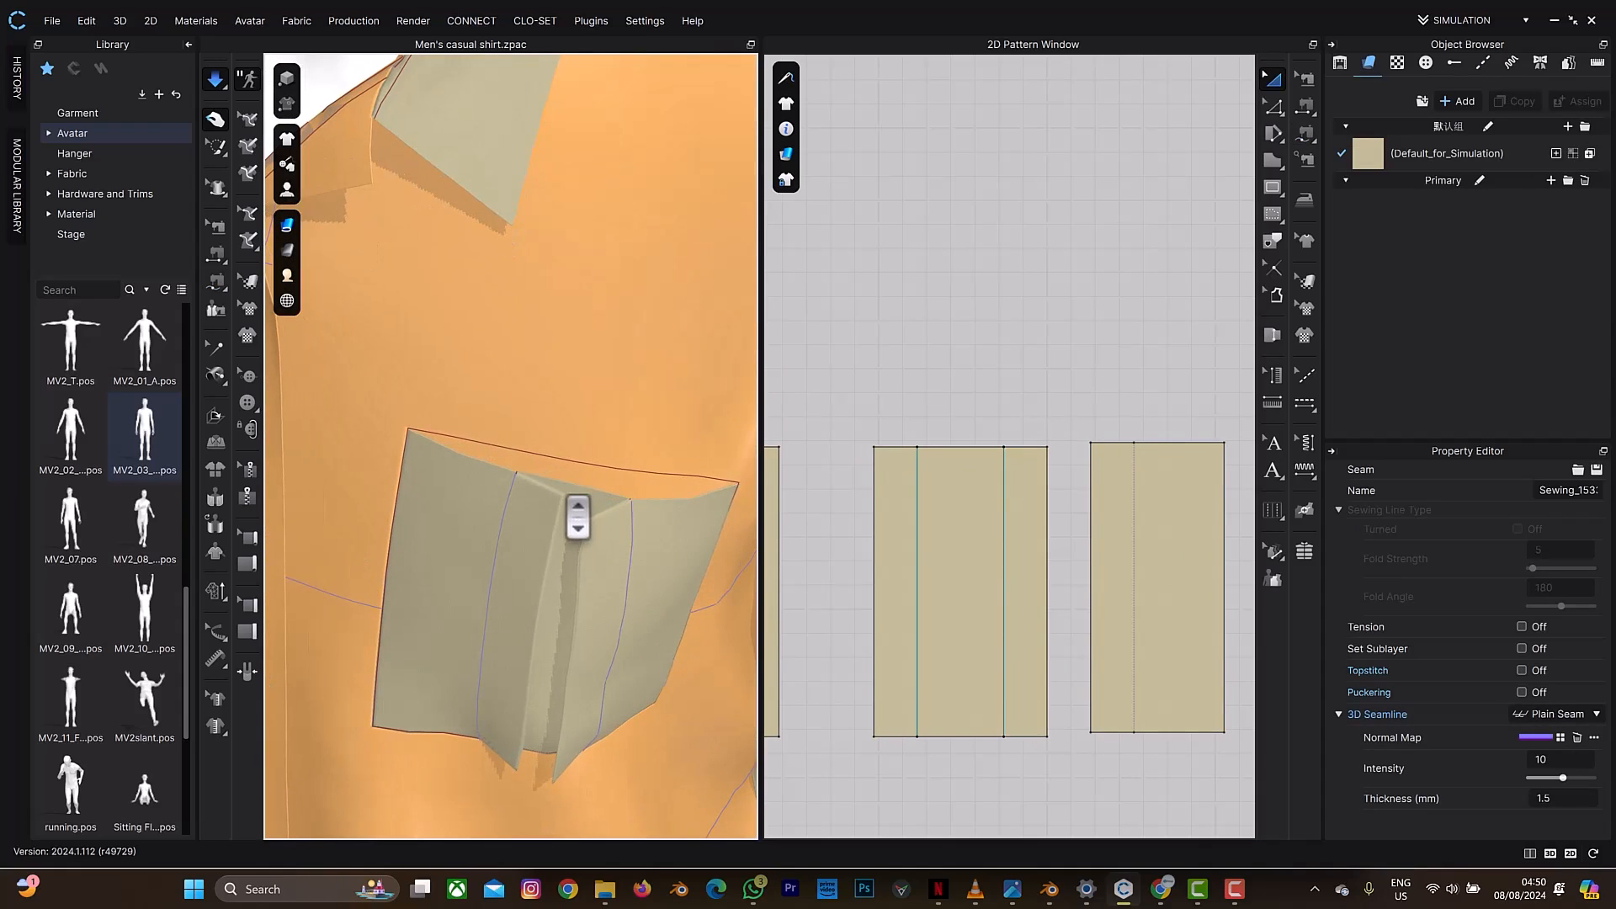
Step: Free-sew the two 18 mm top-edge segments on either side of the middle strip's left internal line to each other
middle_click_drag(995, 480, 1013, 530)
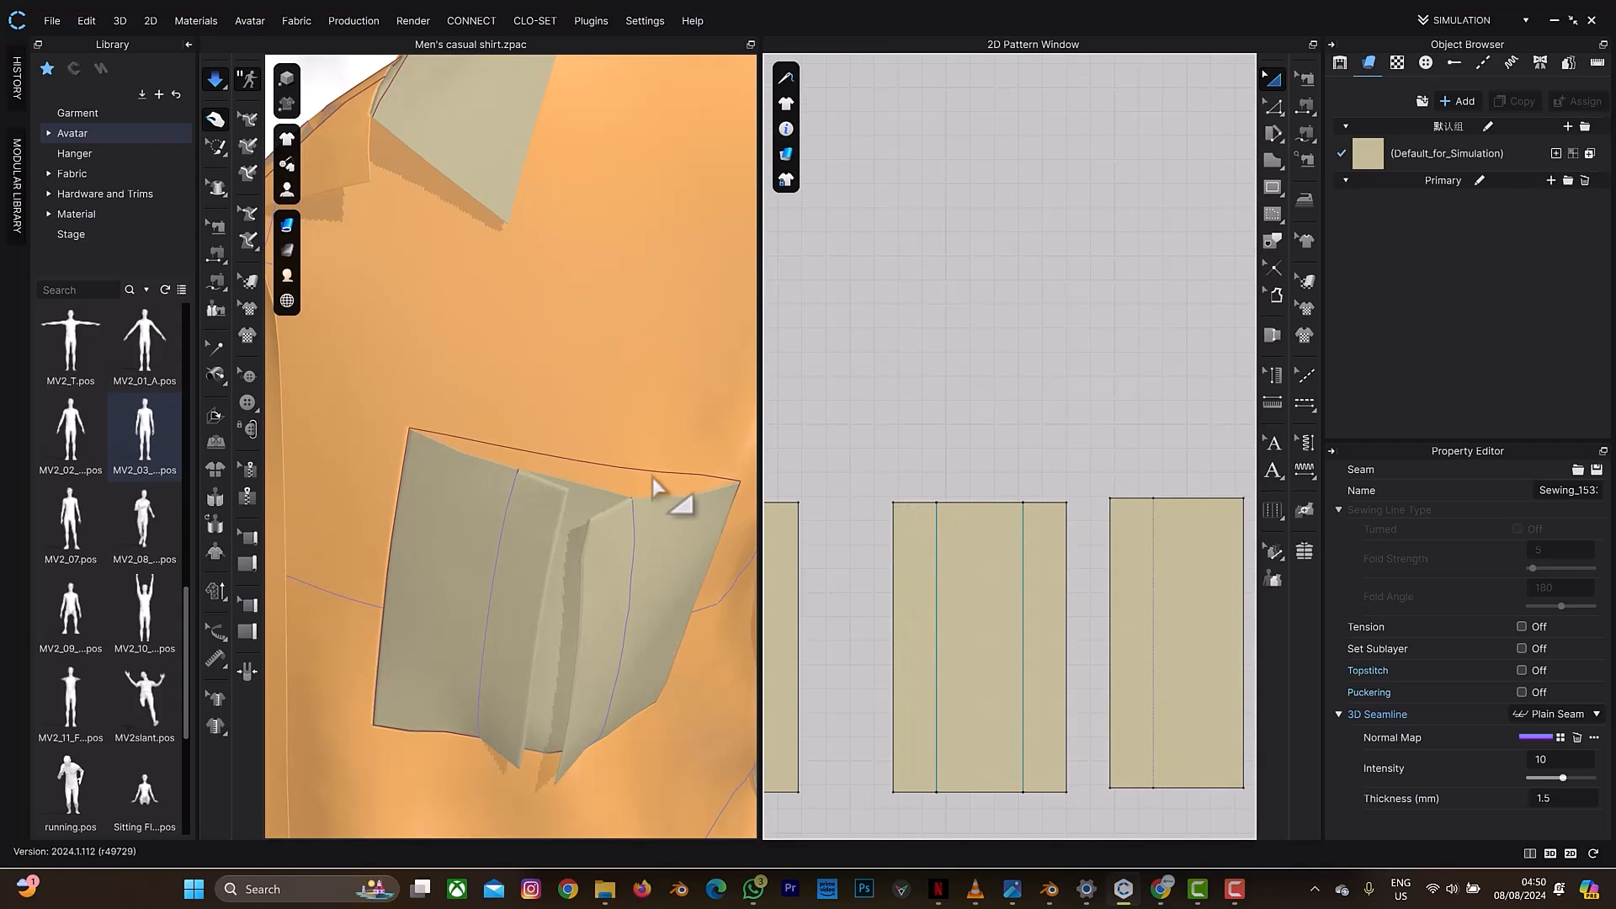
key("b")
key("m")
left_click(936, 504)
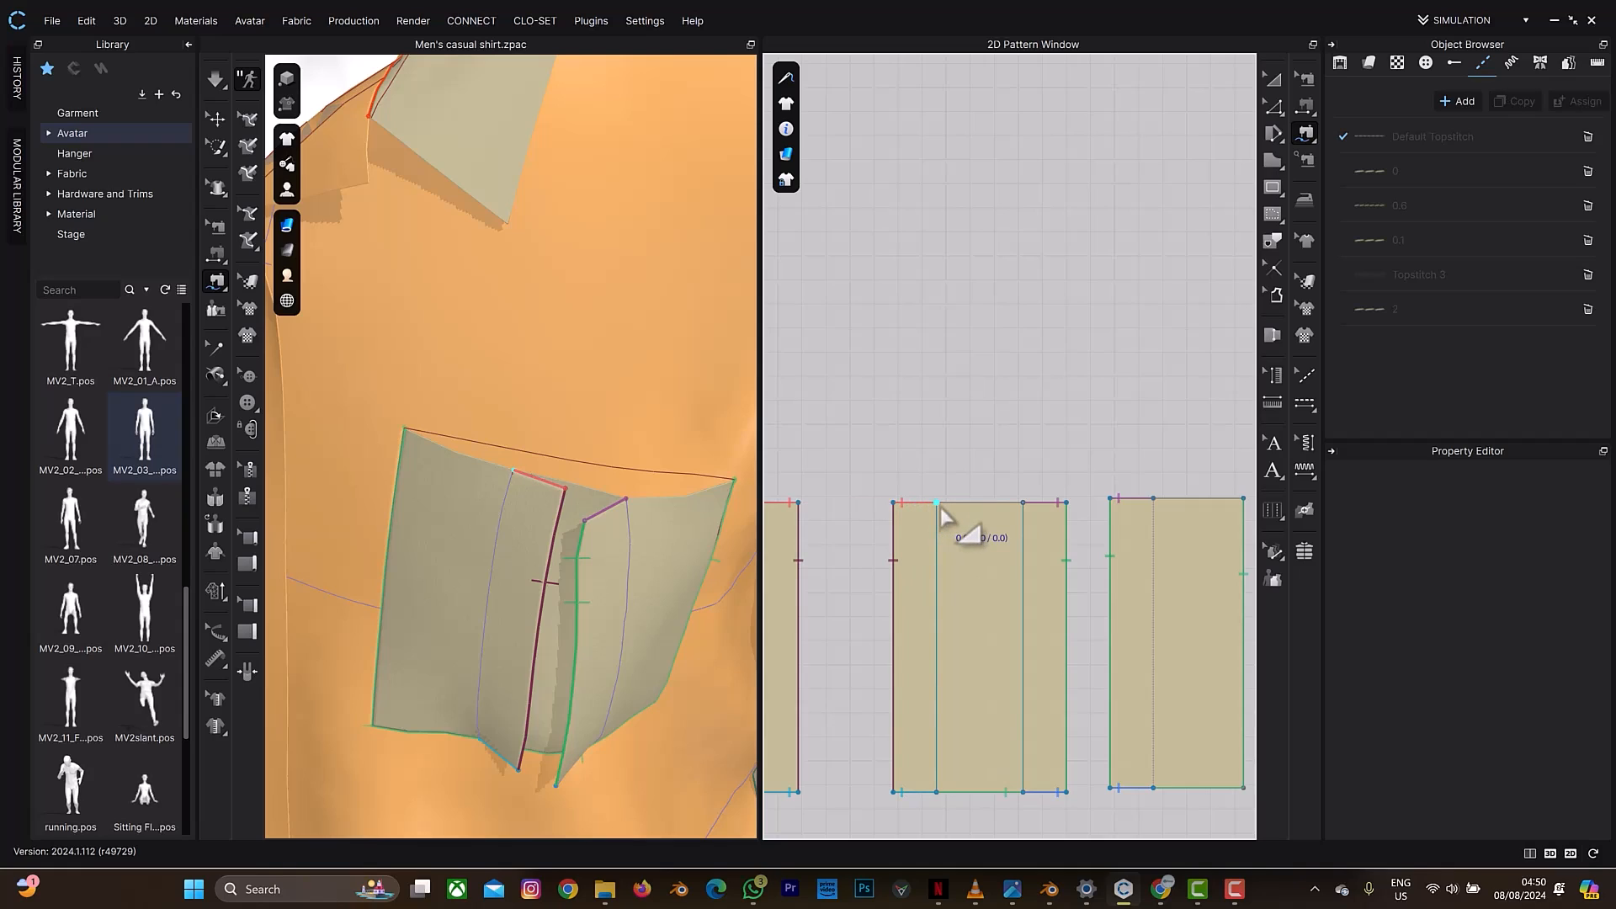
left_click(936, 505)
left_click(985, 518)
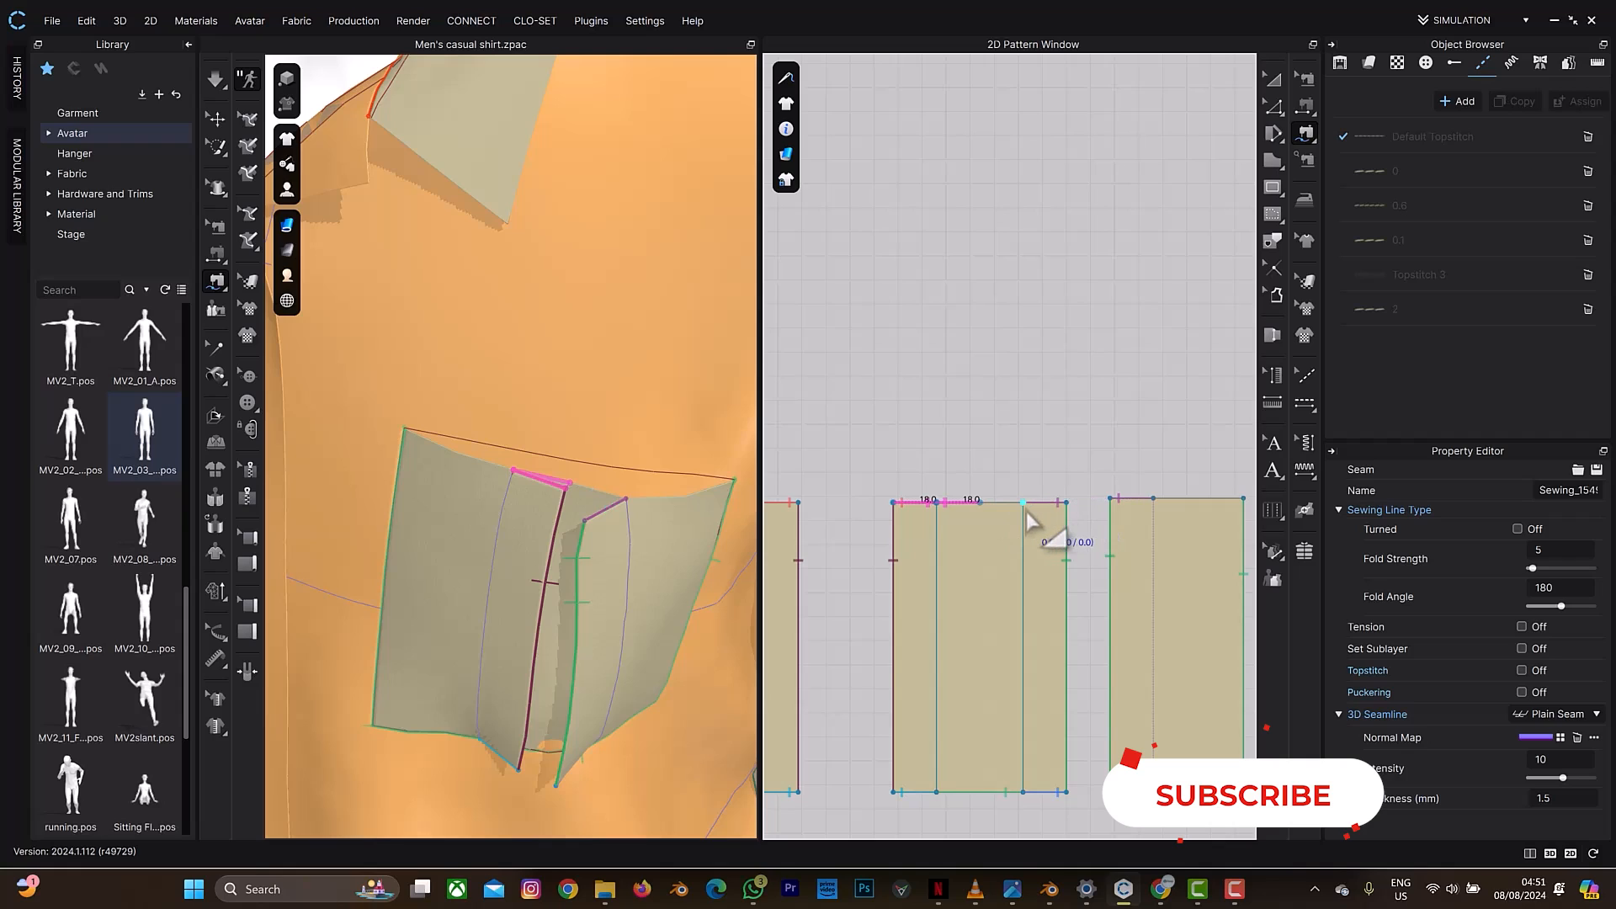
Step: Free-sew the two 18 mm top-edge segments on either side of the middle strip's right internal line to each other
left_click(1024, 505)
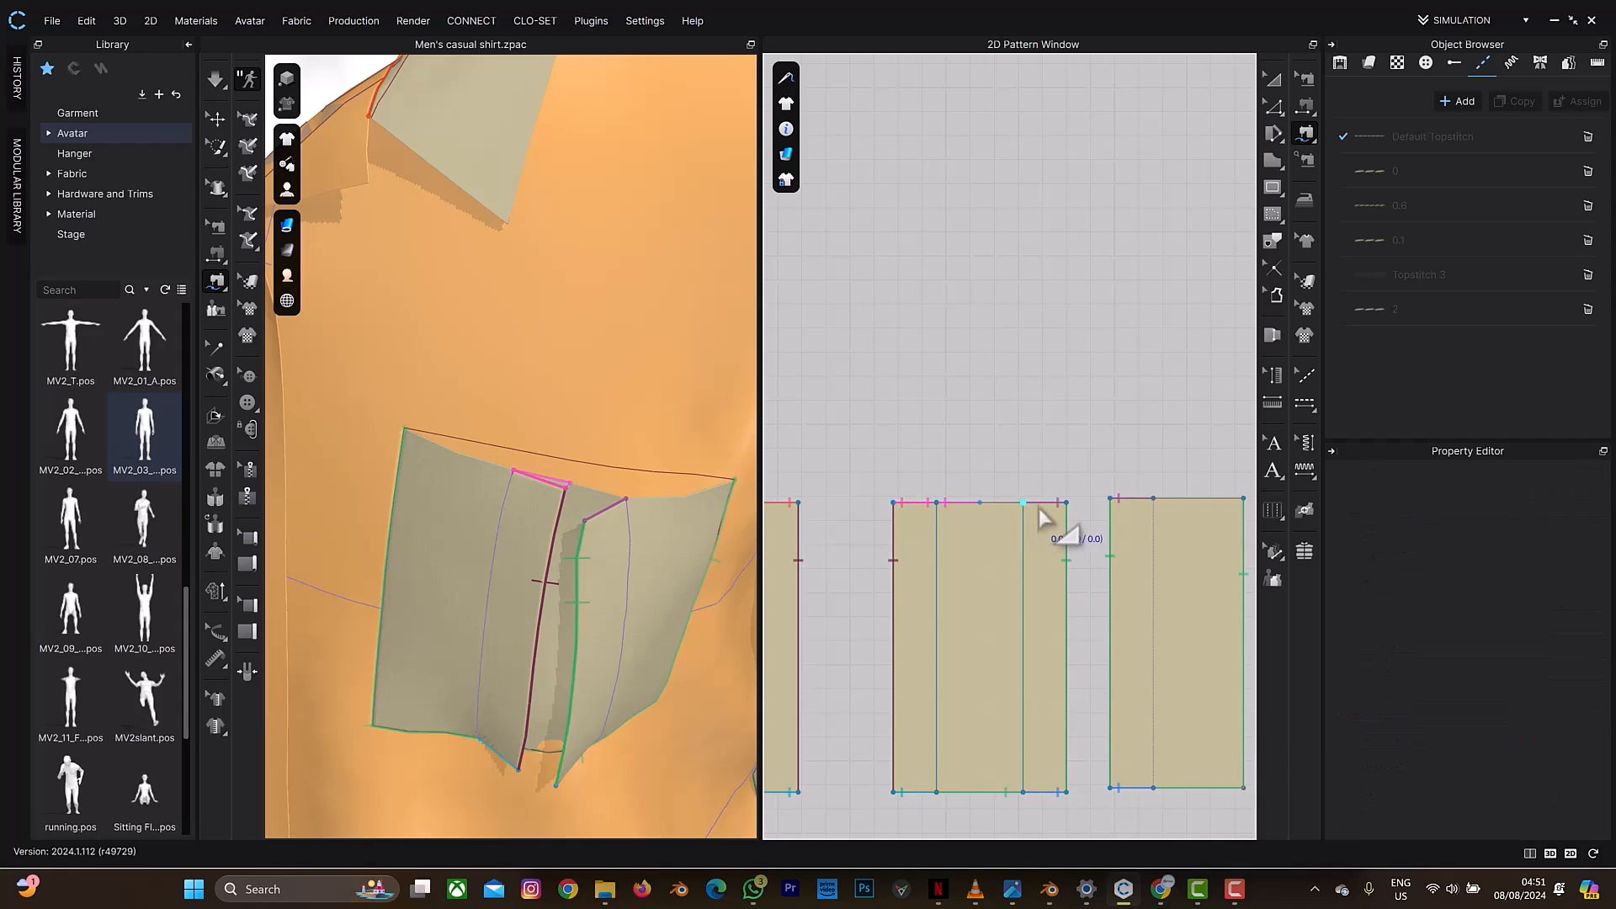
left_click(1060, 509)
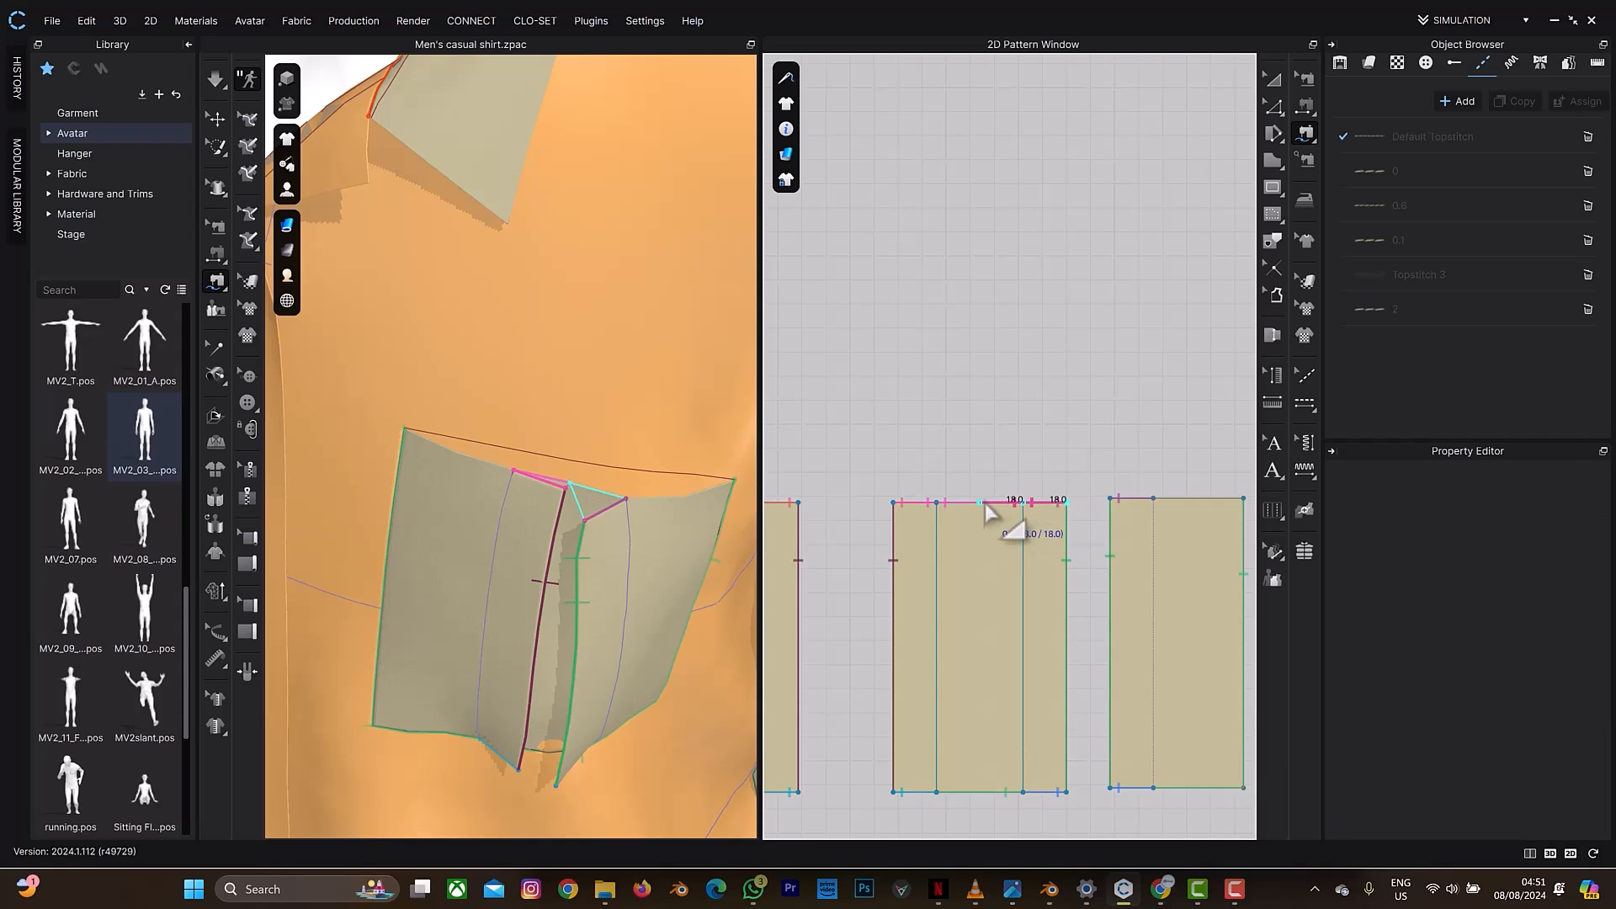
left_click(985, 504)
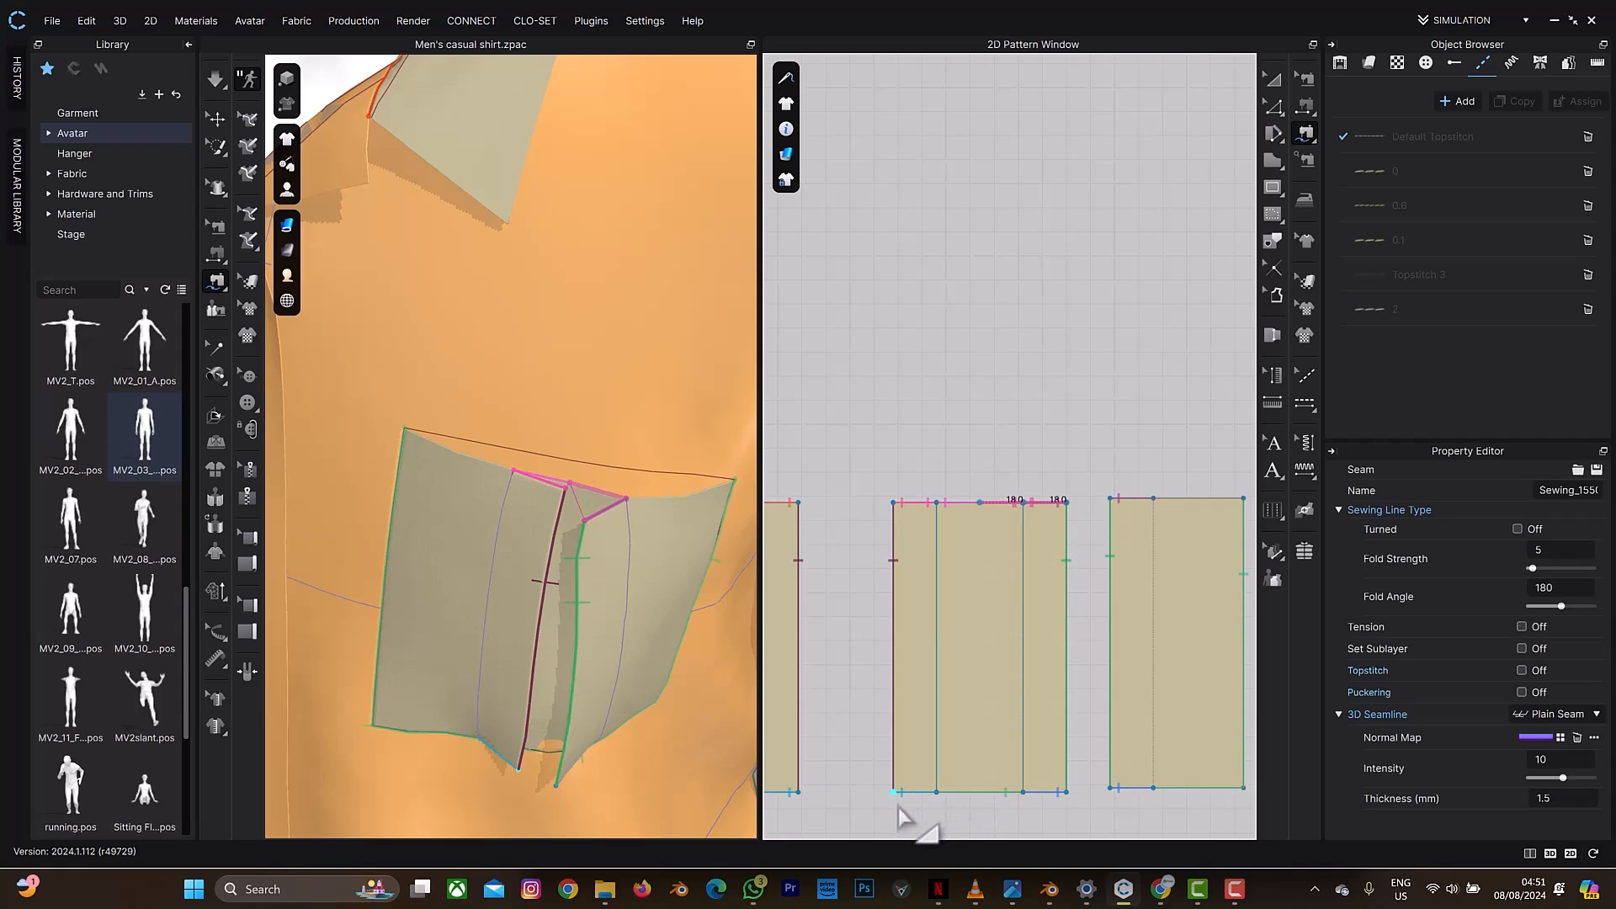
Step: Free-sew the two 18 mm bottom-edge segments on either side of the middle strip's left internal line to each other
left_click(943, 801)
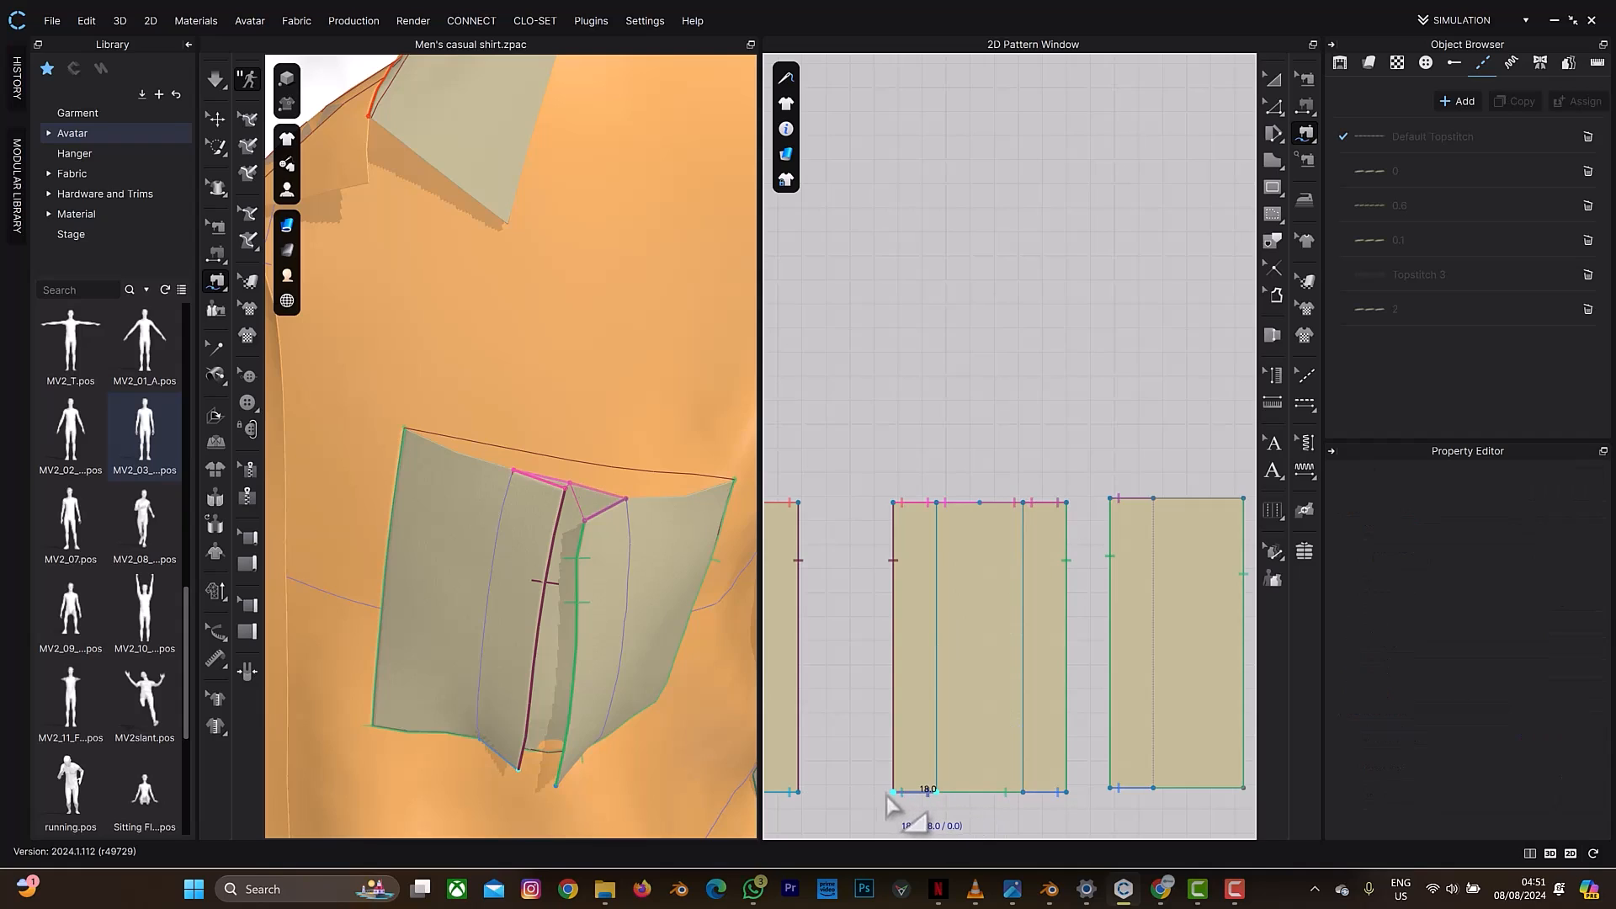
left_click(978, 802)
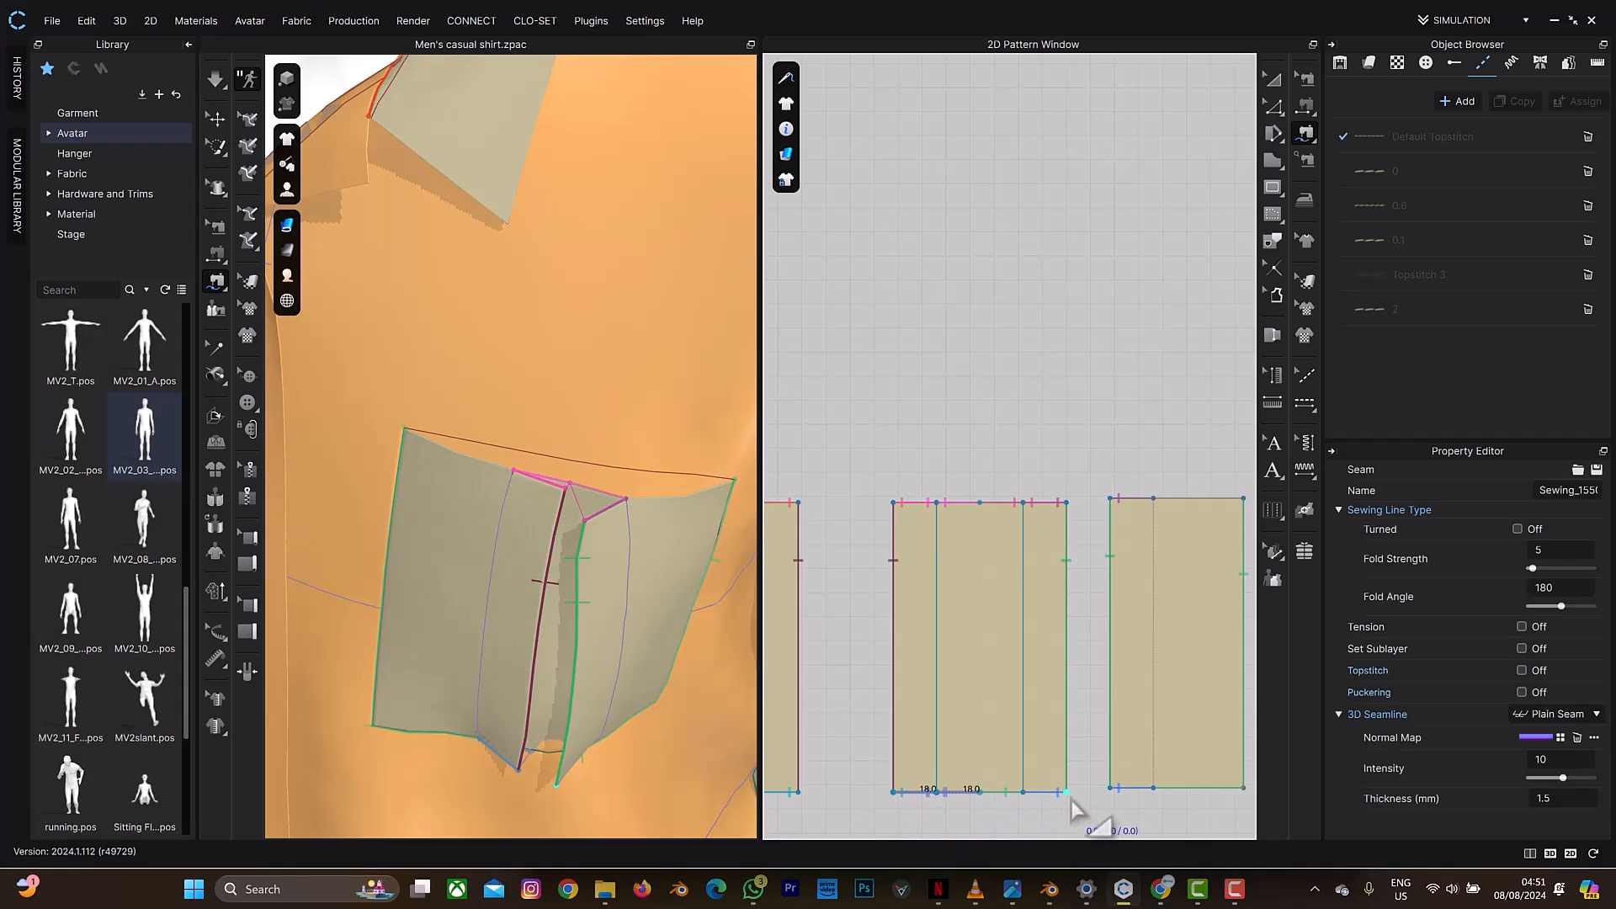
right_click_drag(637, 712, 649, 621)
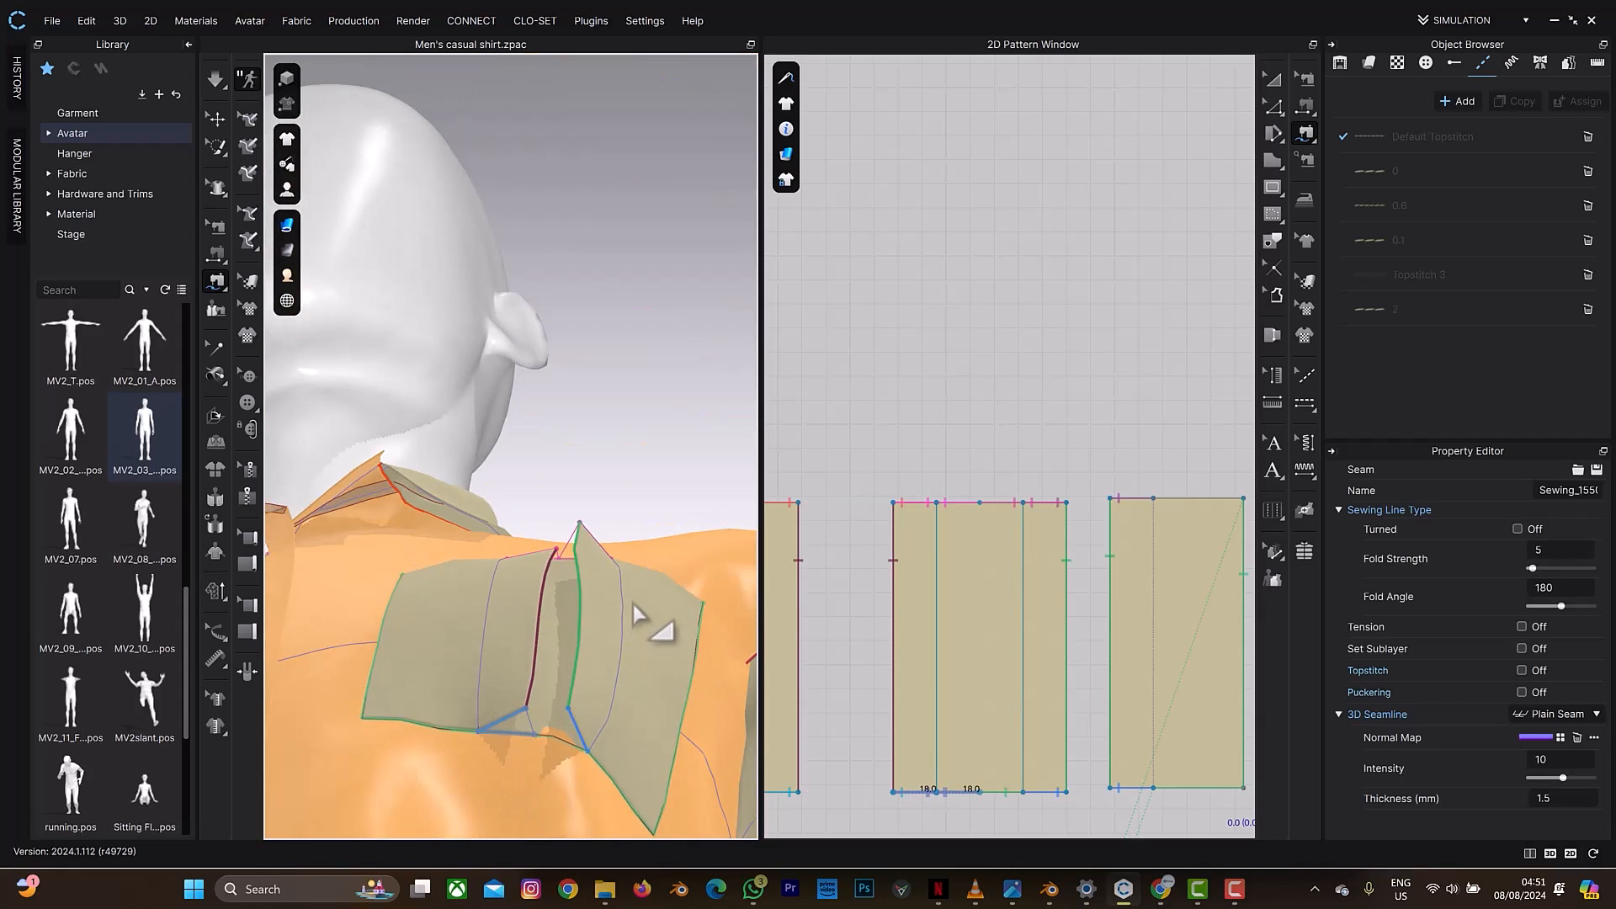
Step: Try to free-sew the middle strip's two right-hand 18 mm bottom-edge segments starting from the outer corner, and undo that seam
left_click(1064, 794)
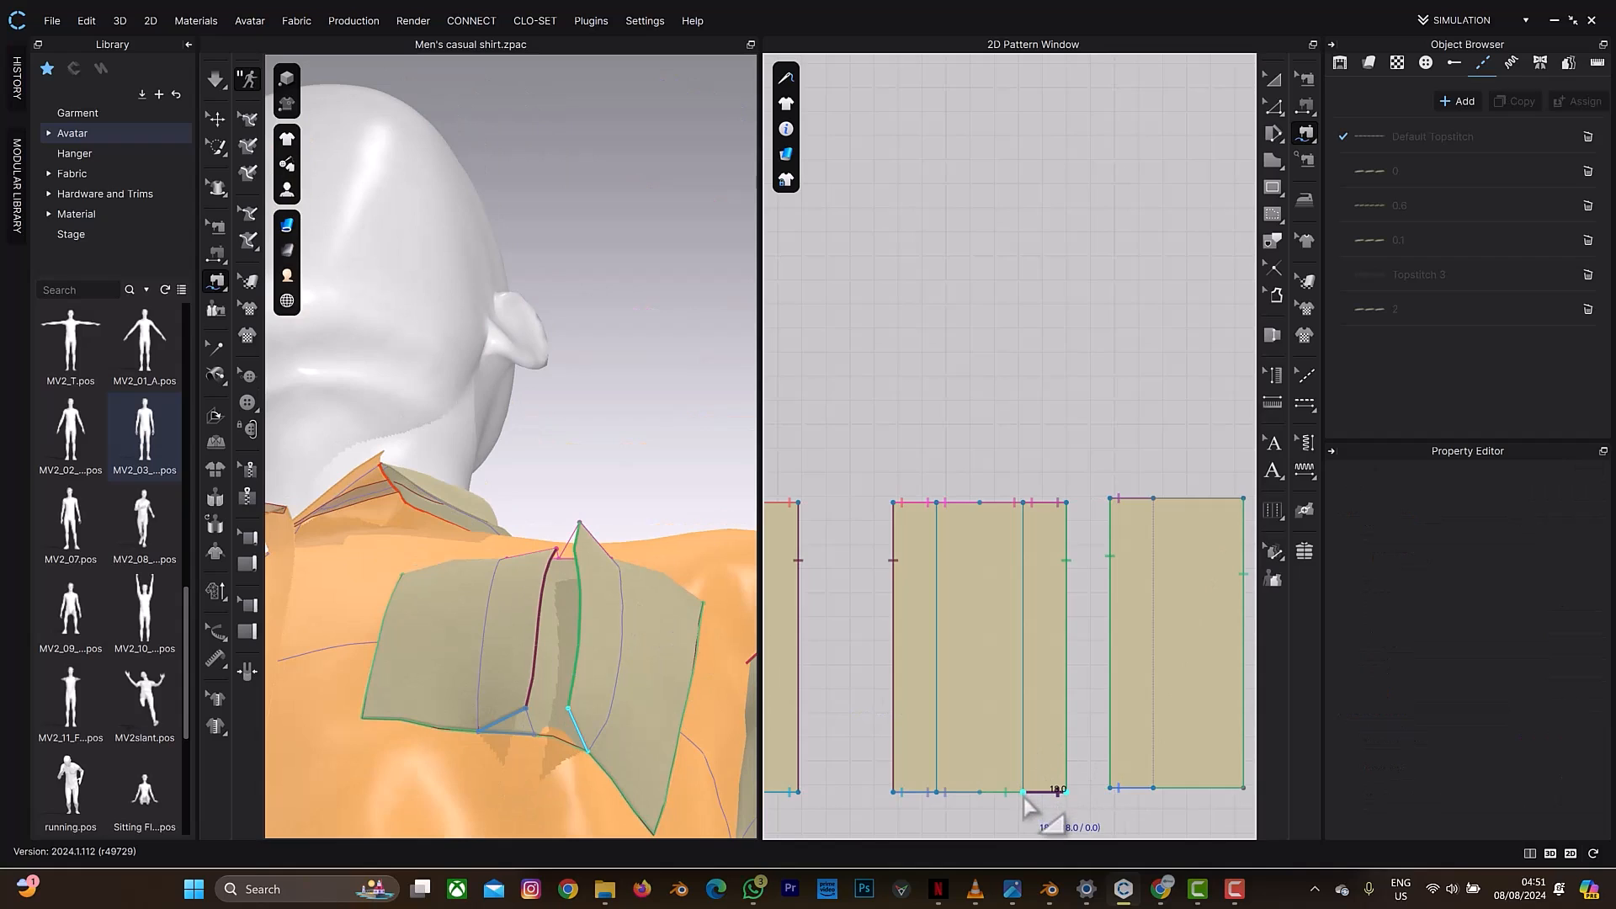
left_click(1022, 793)
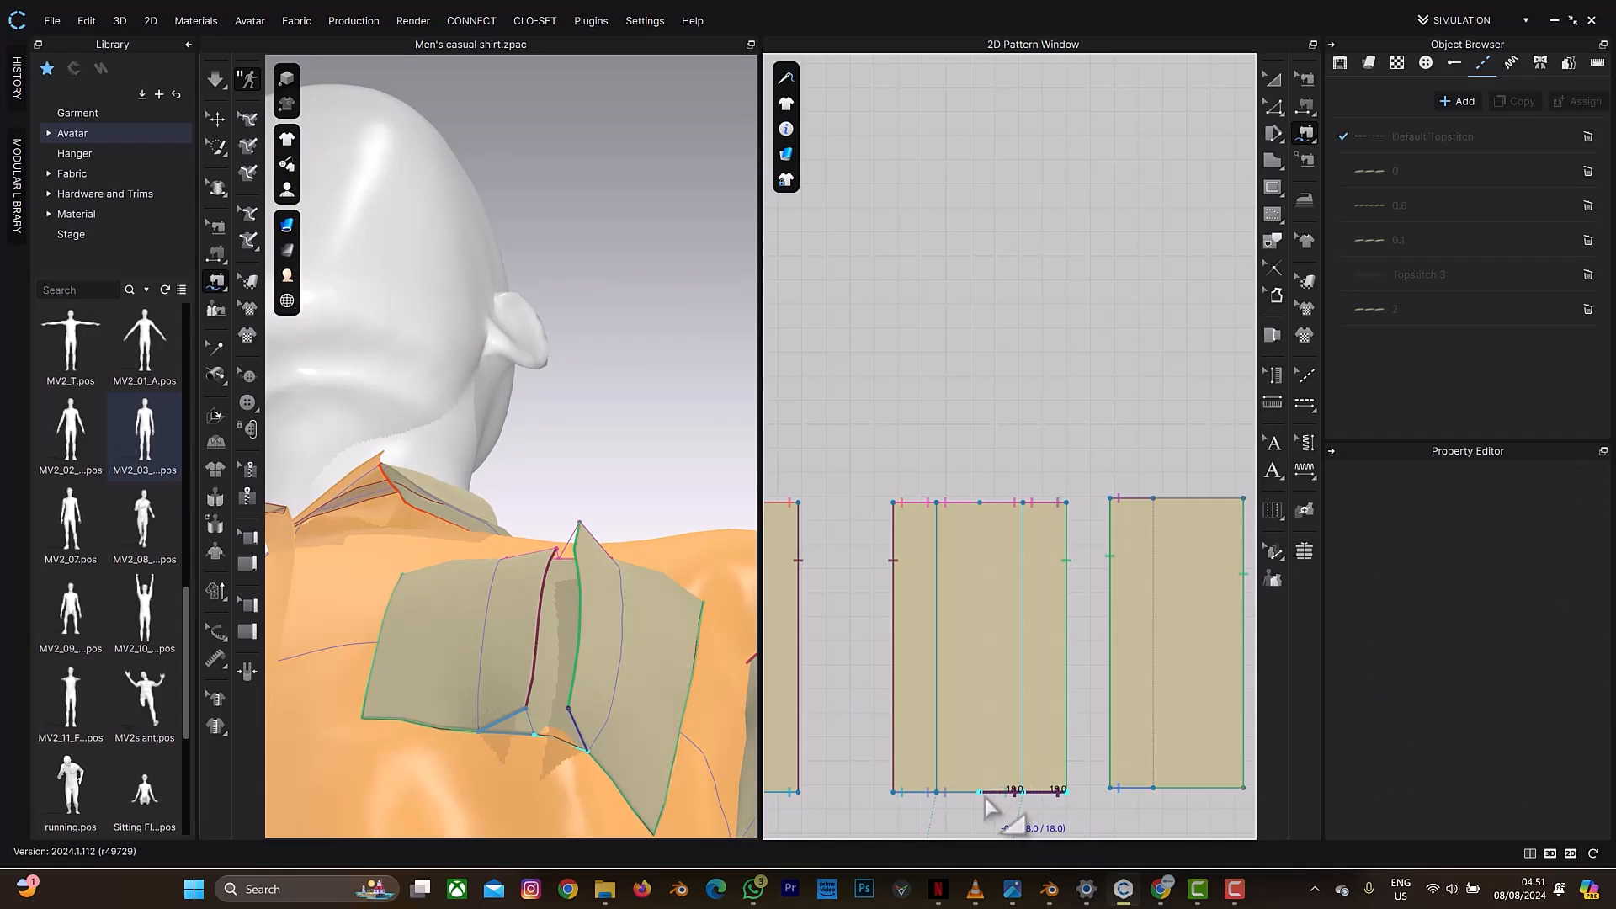
left_click(981, 794)
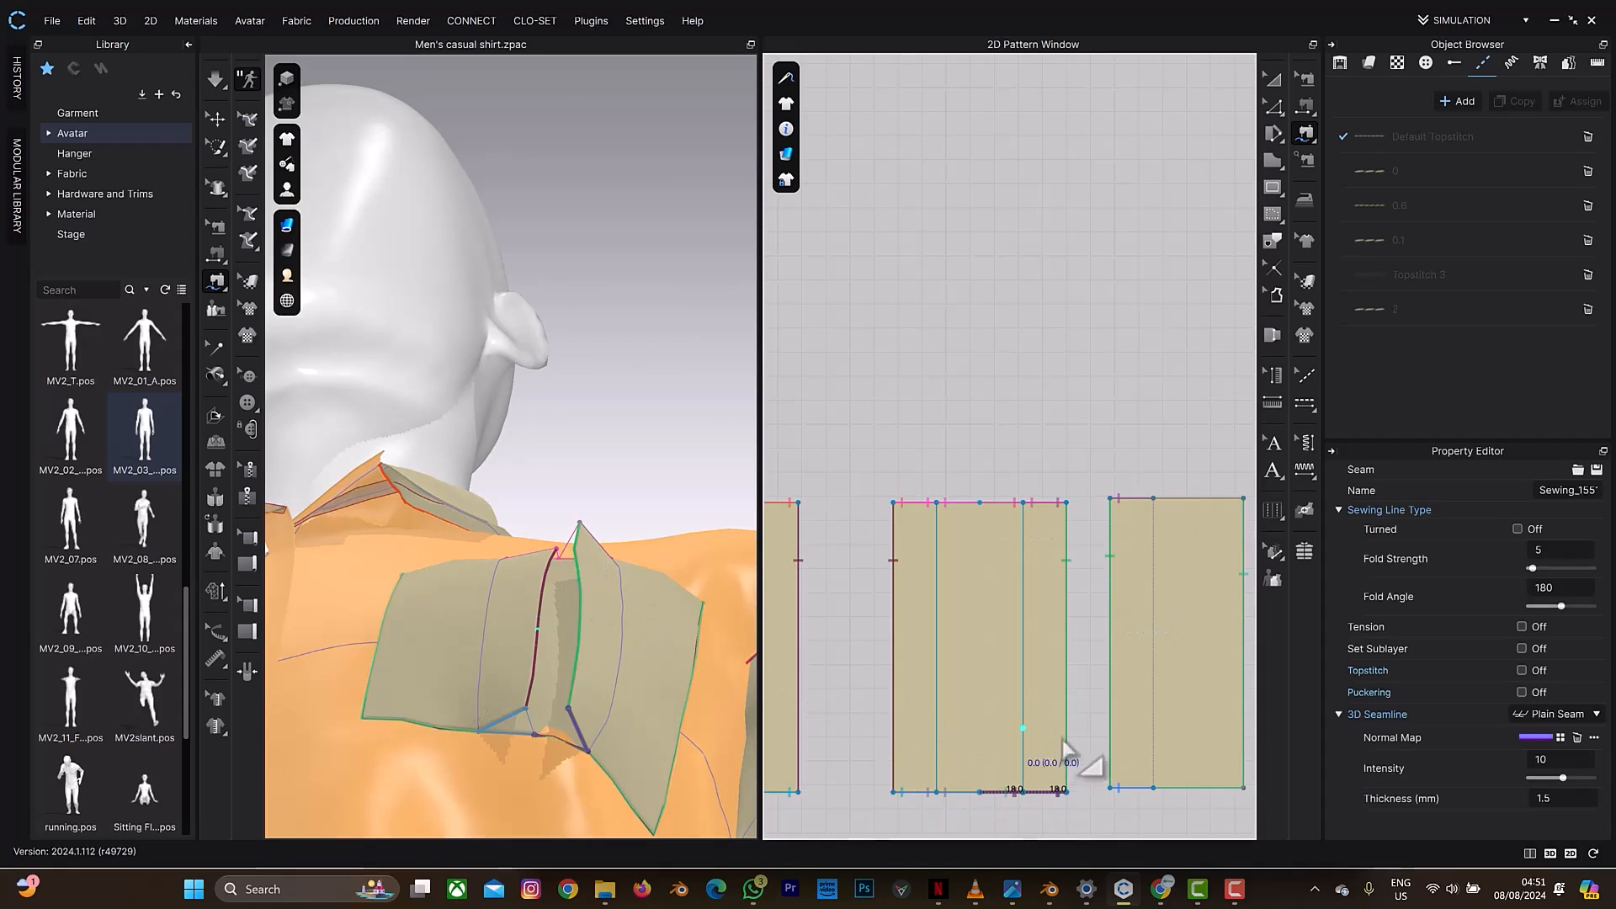
middle_click_drag(1065, 707, 1063, 532)
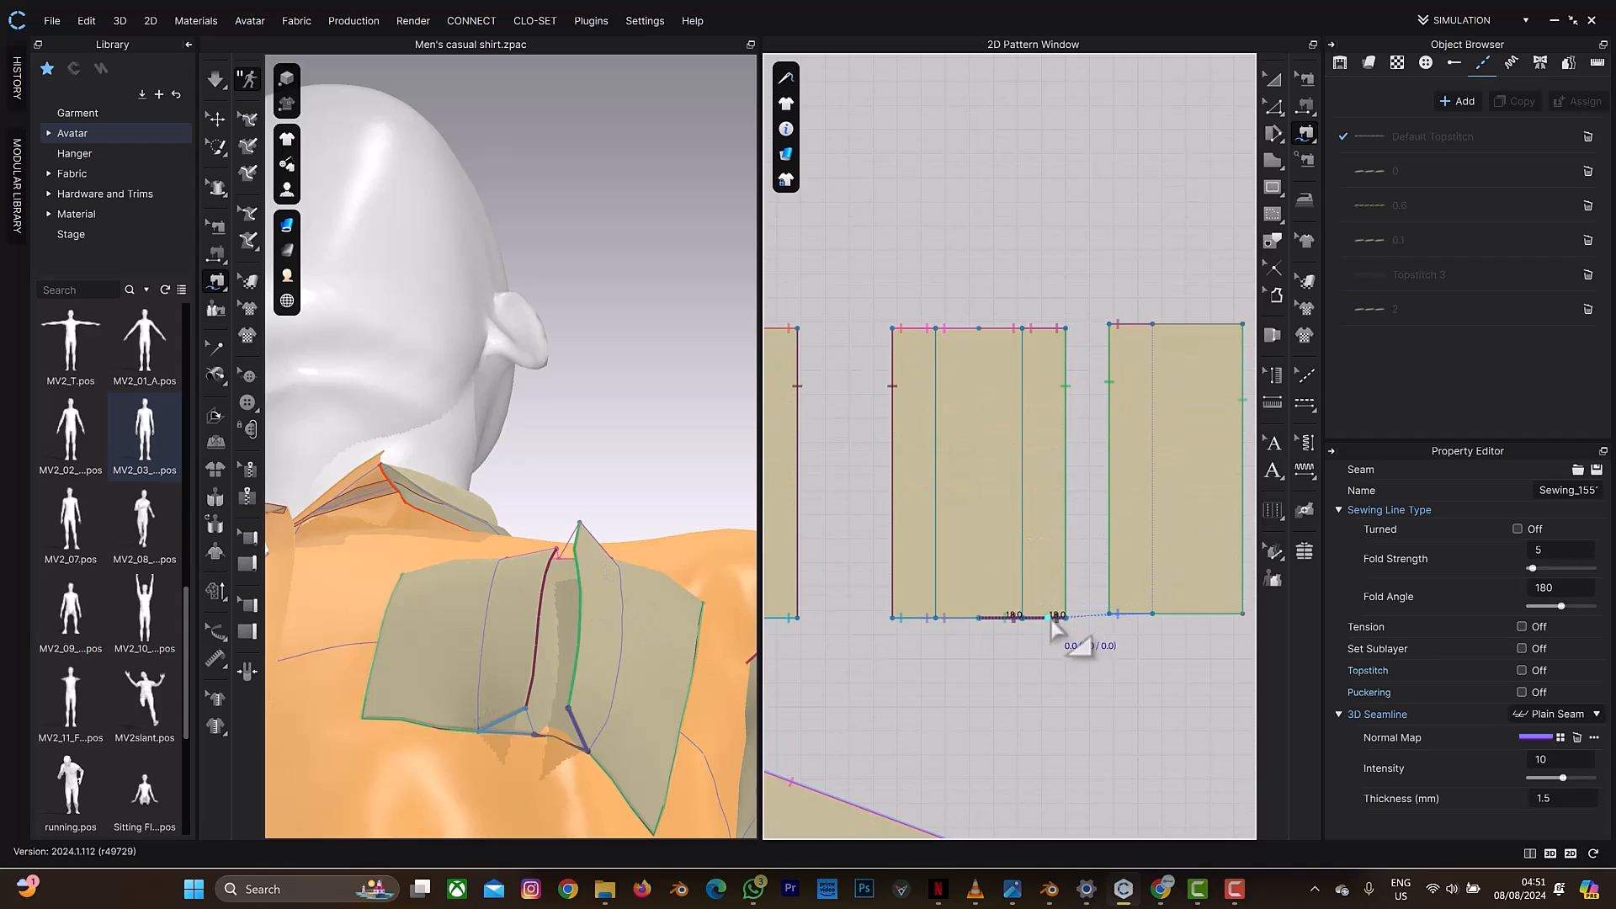
key("Escape")
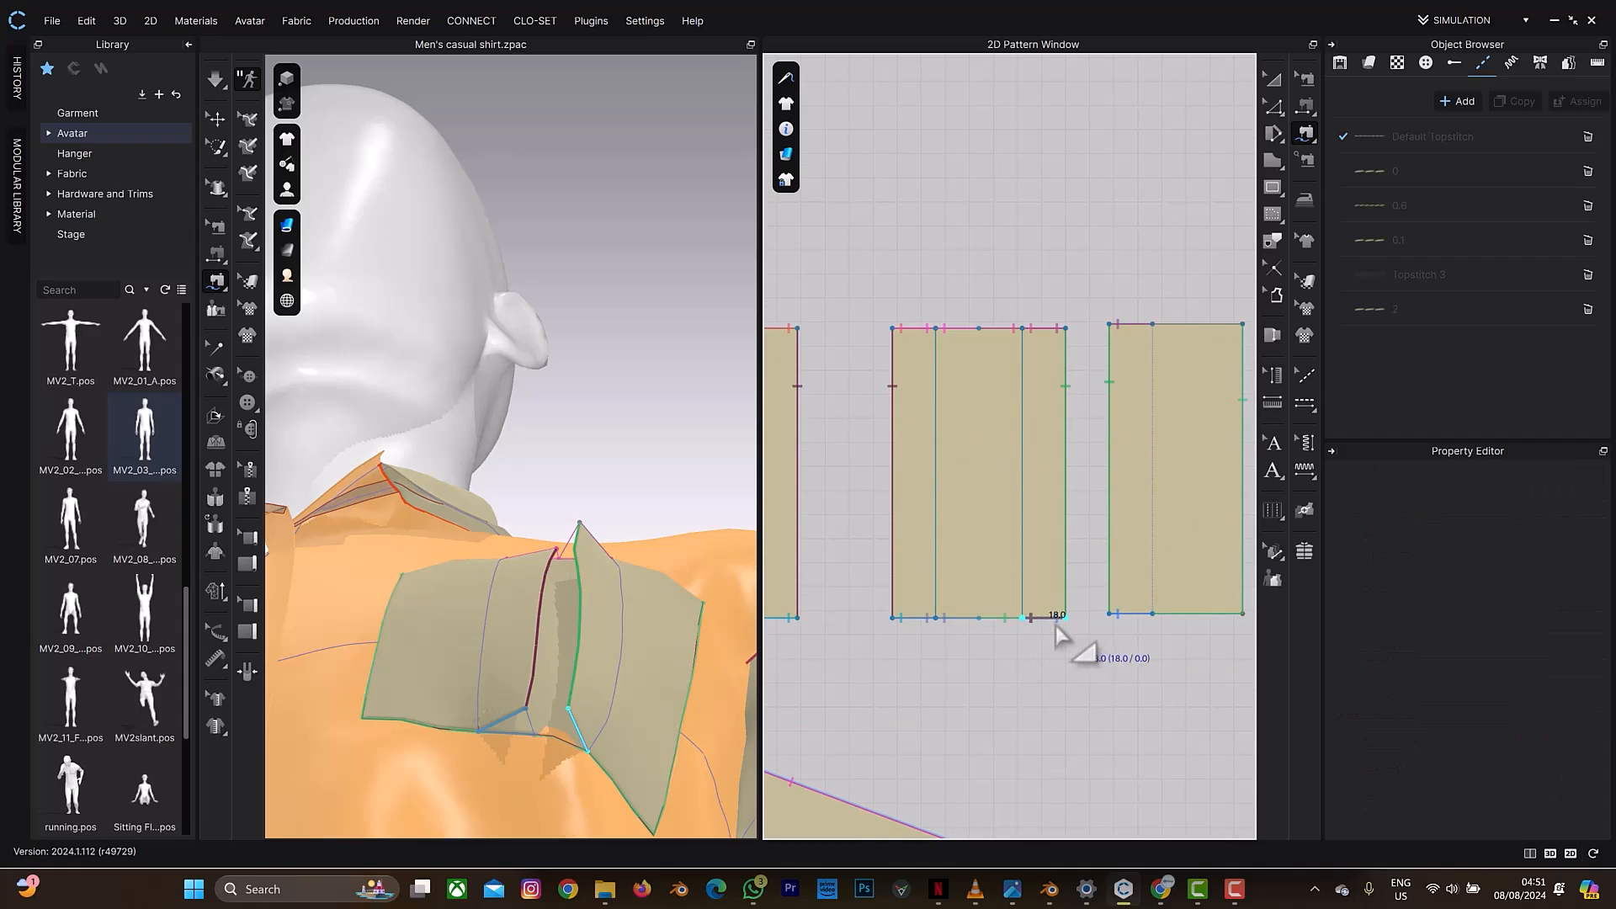
Step: Free-sew the 18 mm bottom-edge segments on either side of the middle strip's right internal line, starting from that line, and simulate the garment
left_click(985, 621)
mouse_move(671, 637)
right_mouse_down()
mouse_move(640, 750)
mouse_move(621, 755)
mouse_move(670, 682)
mouse_move(670, 653)
right_mouse_up()
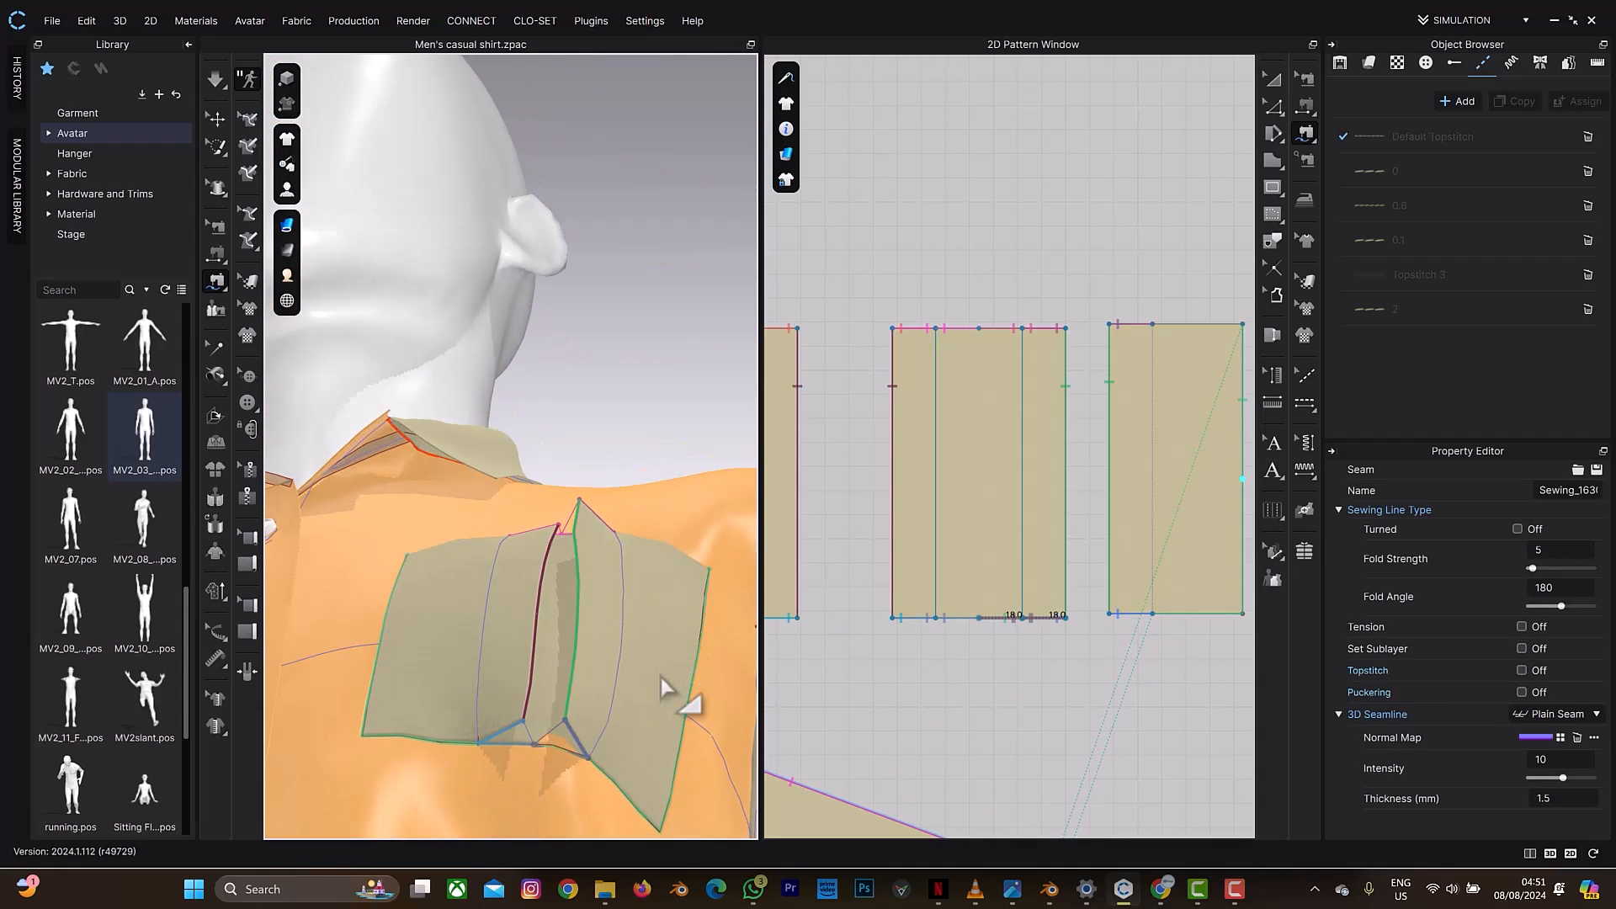
key("space")
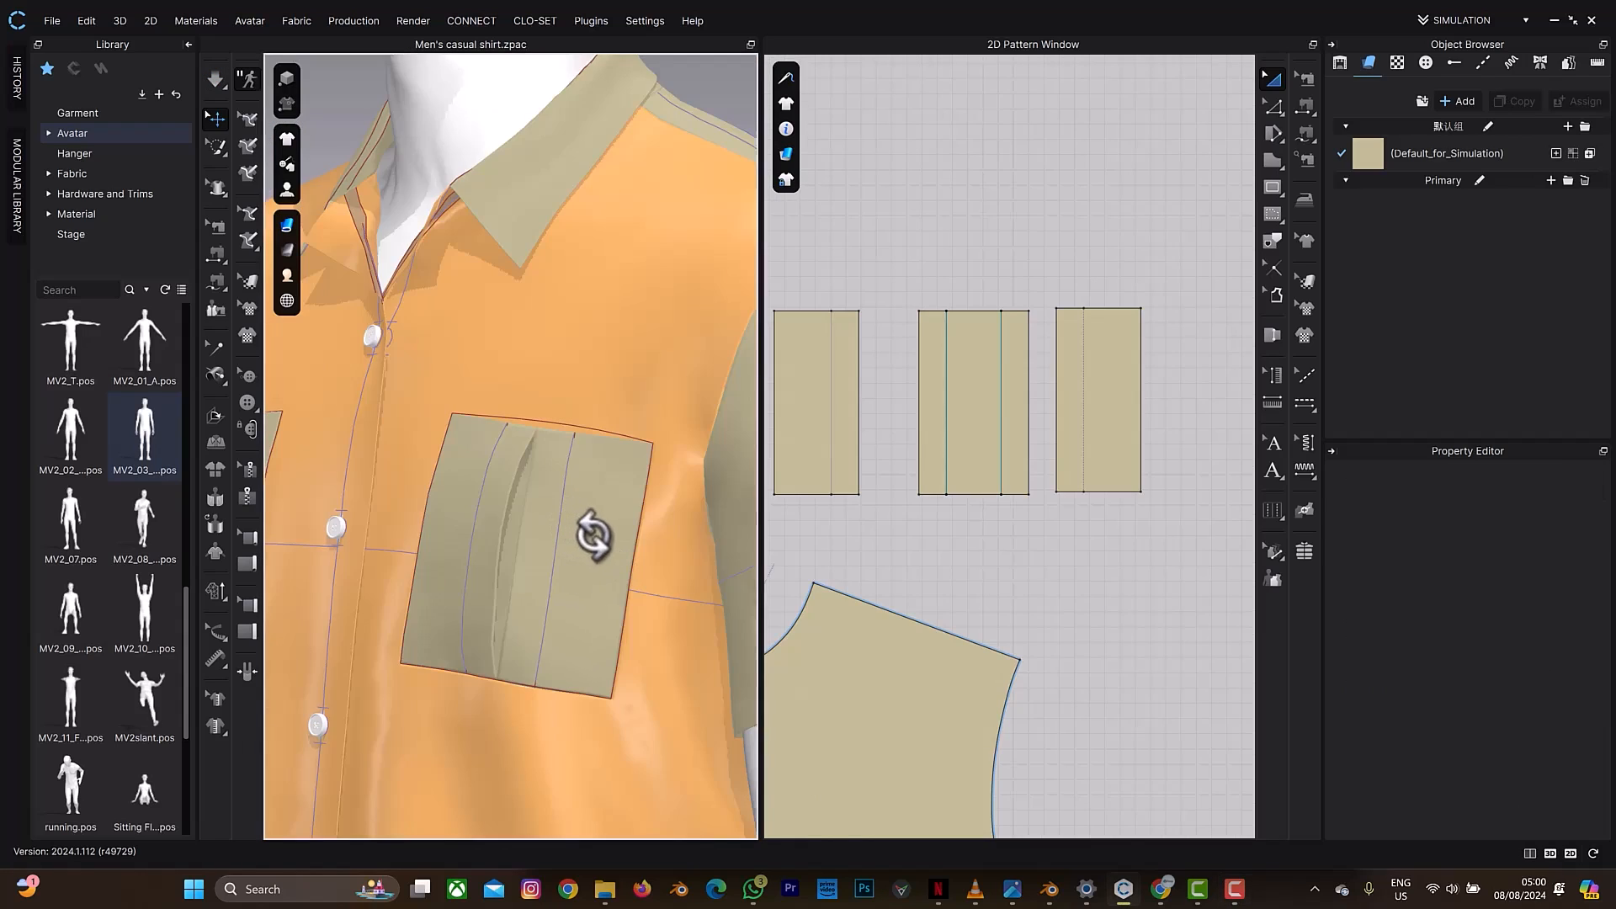
scroll(594, 534, "up", 5)
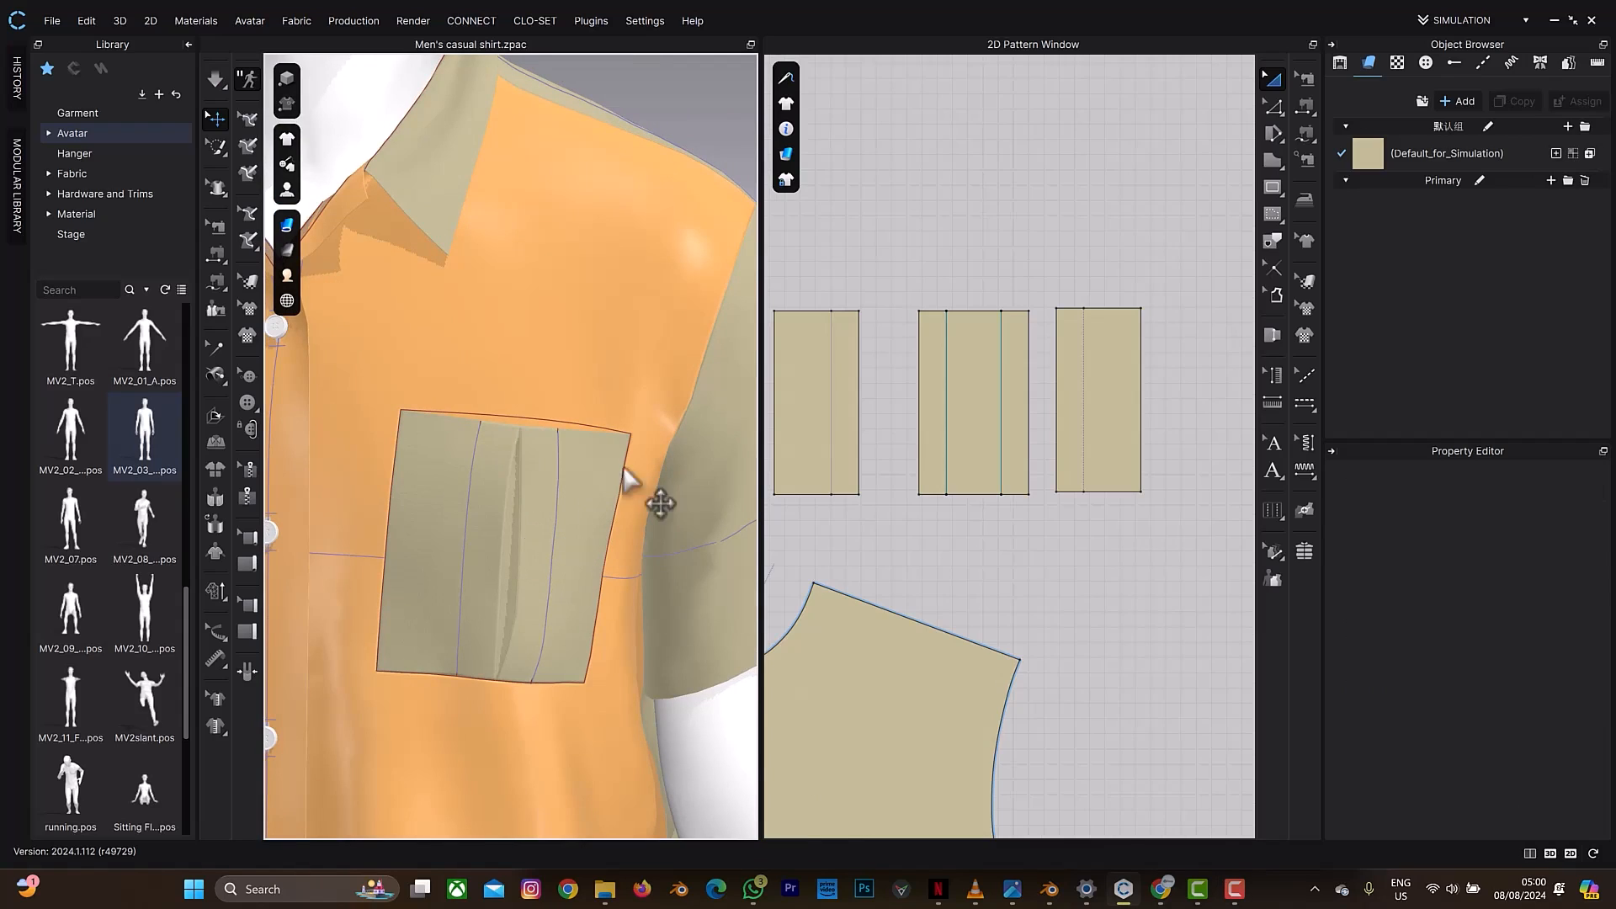
Step: Free-sew the top 35 mm of the left strip's inner edge to the right strip's inner edge, and simulate while pulling the pocket cloth smooth
key("m")
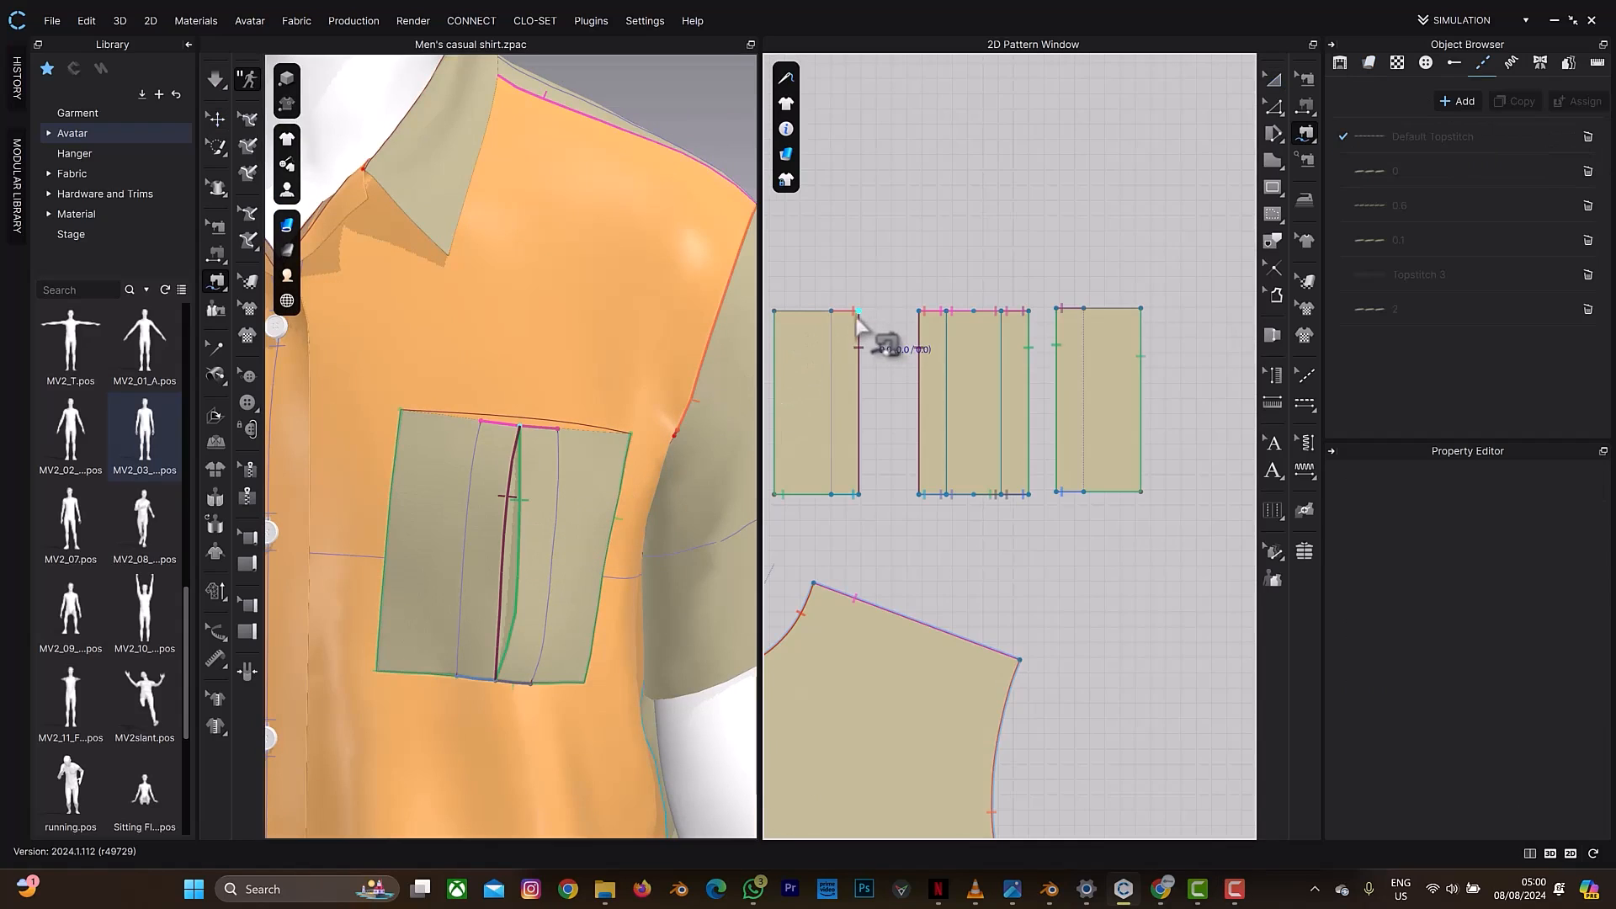
left_click(859, 312)
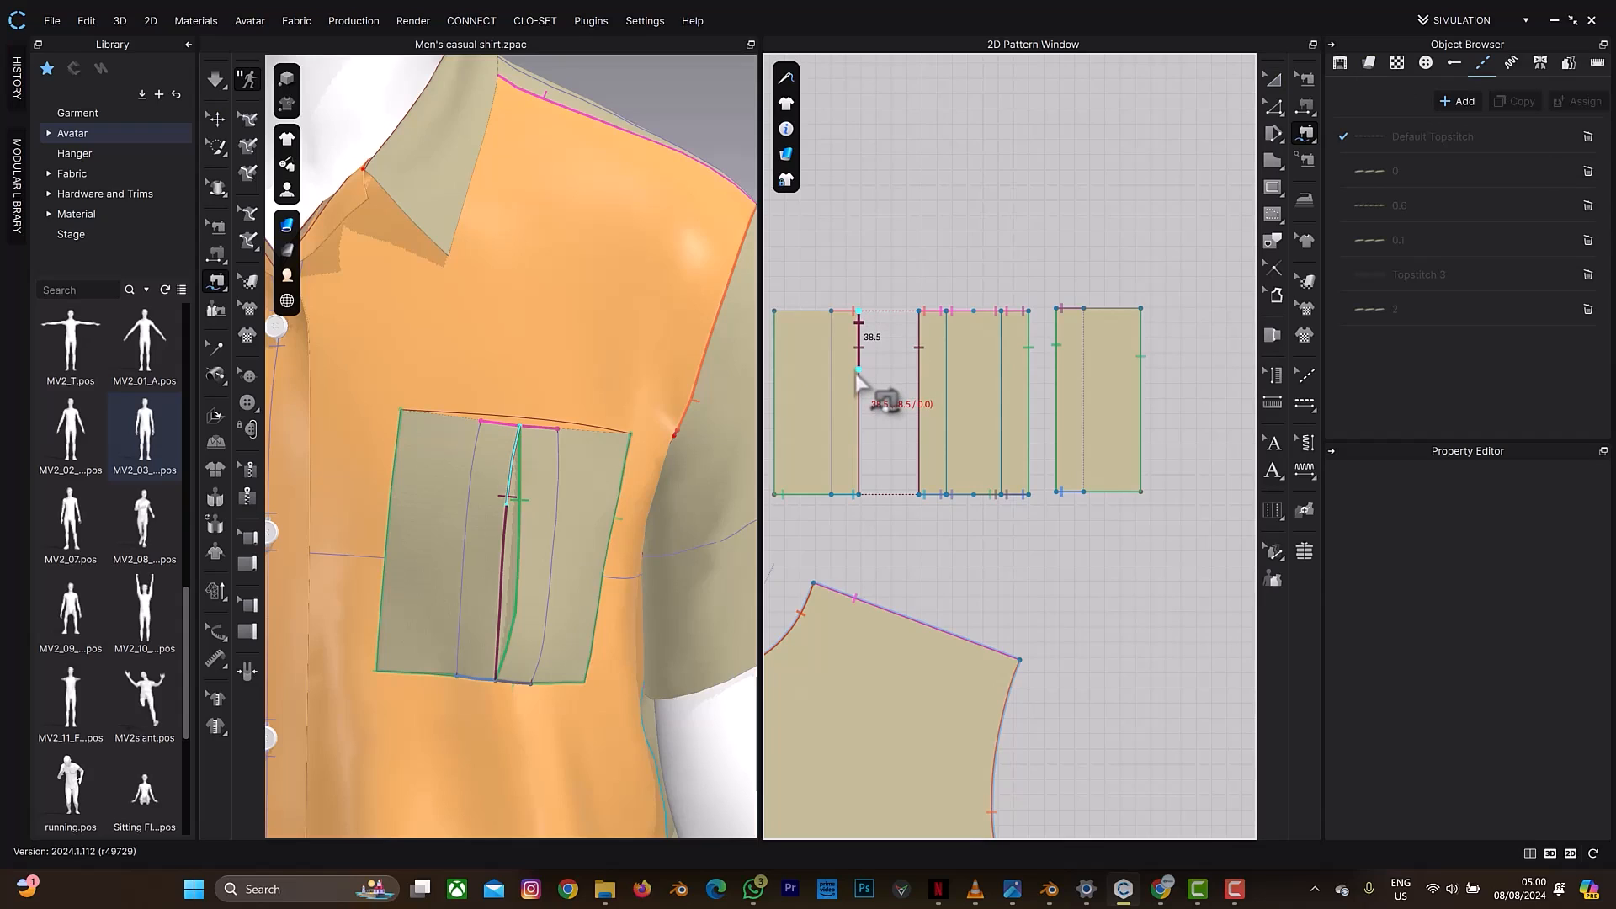
right_click(858, 370)
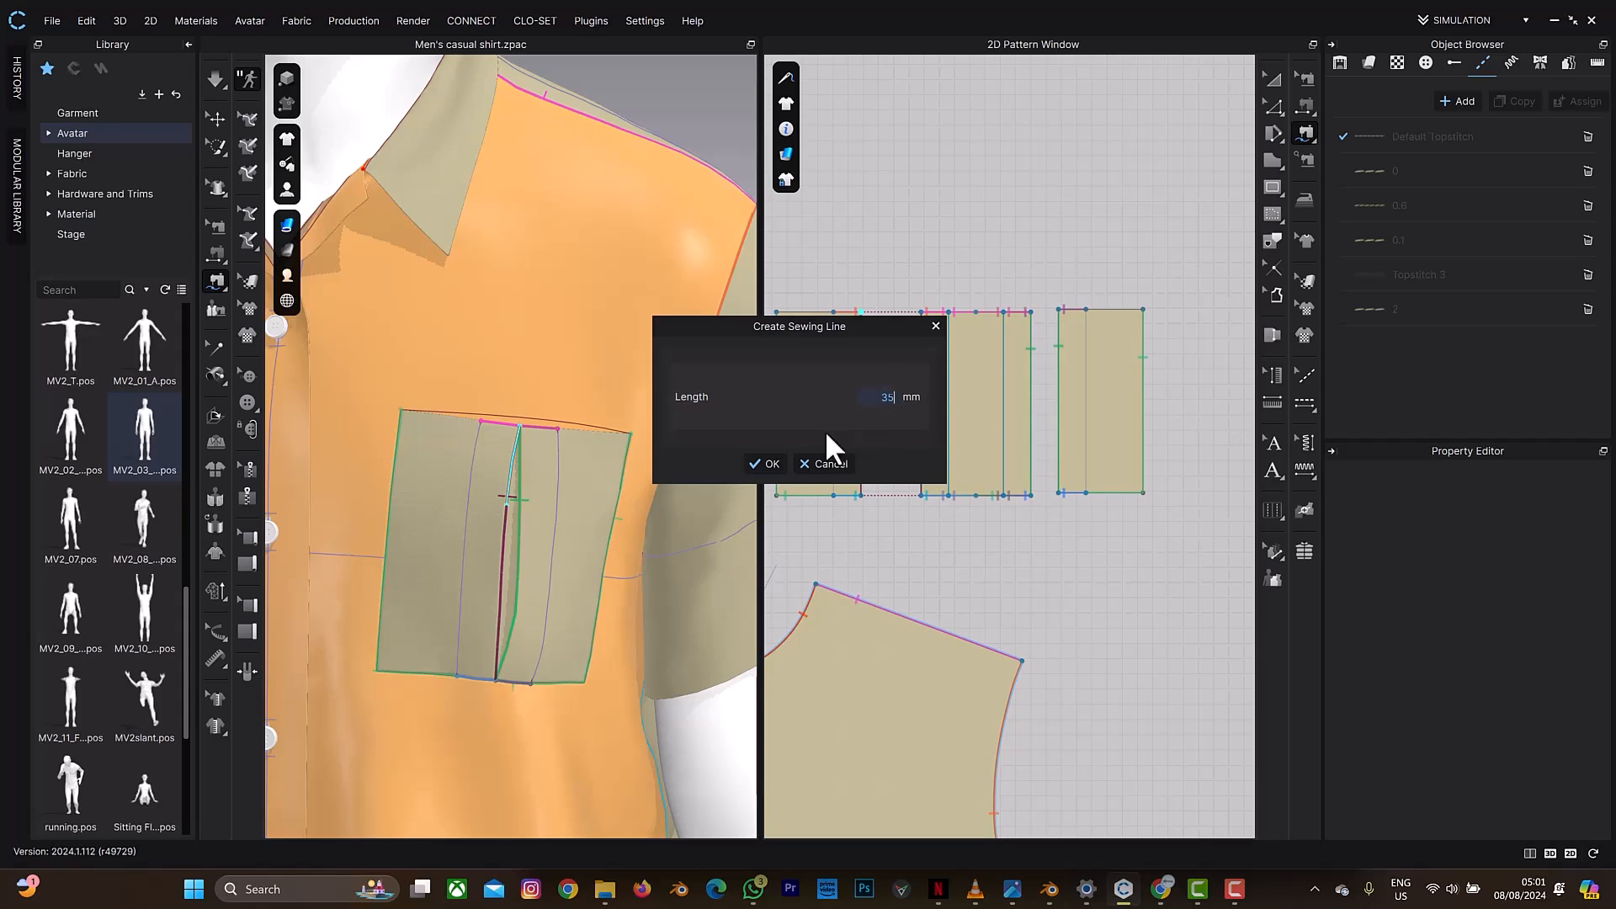
left_click(780, 461)
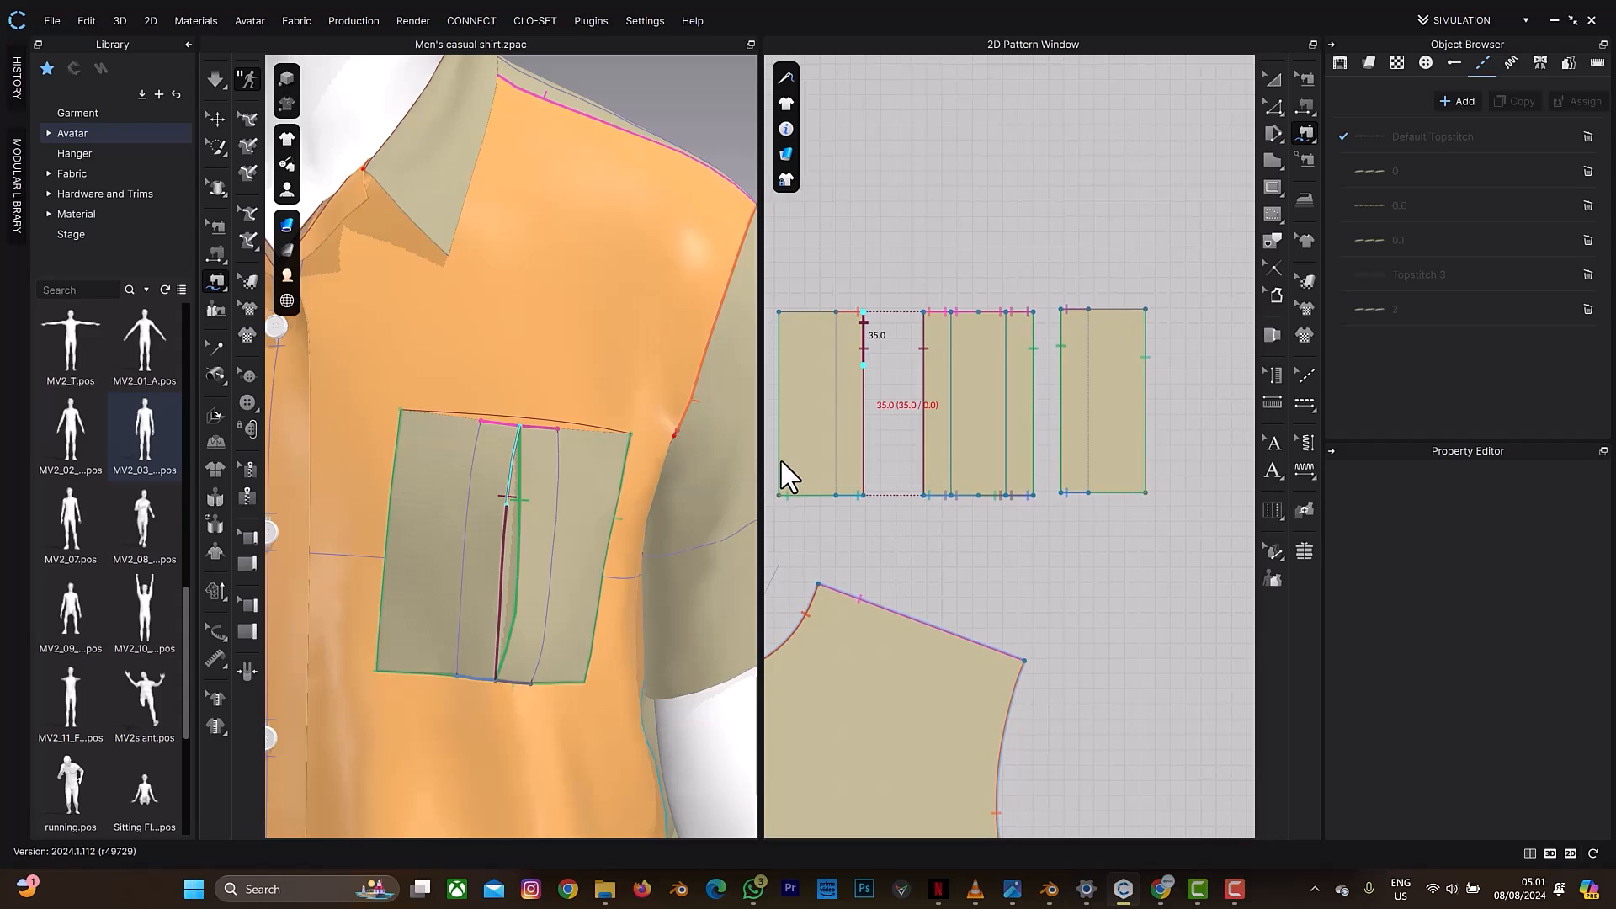
left_click(1066, 311)
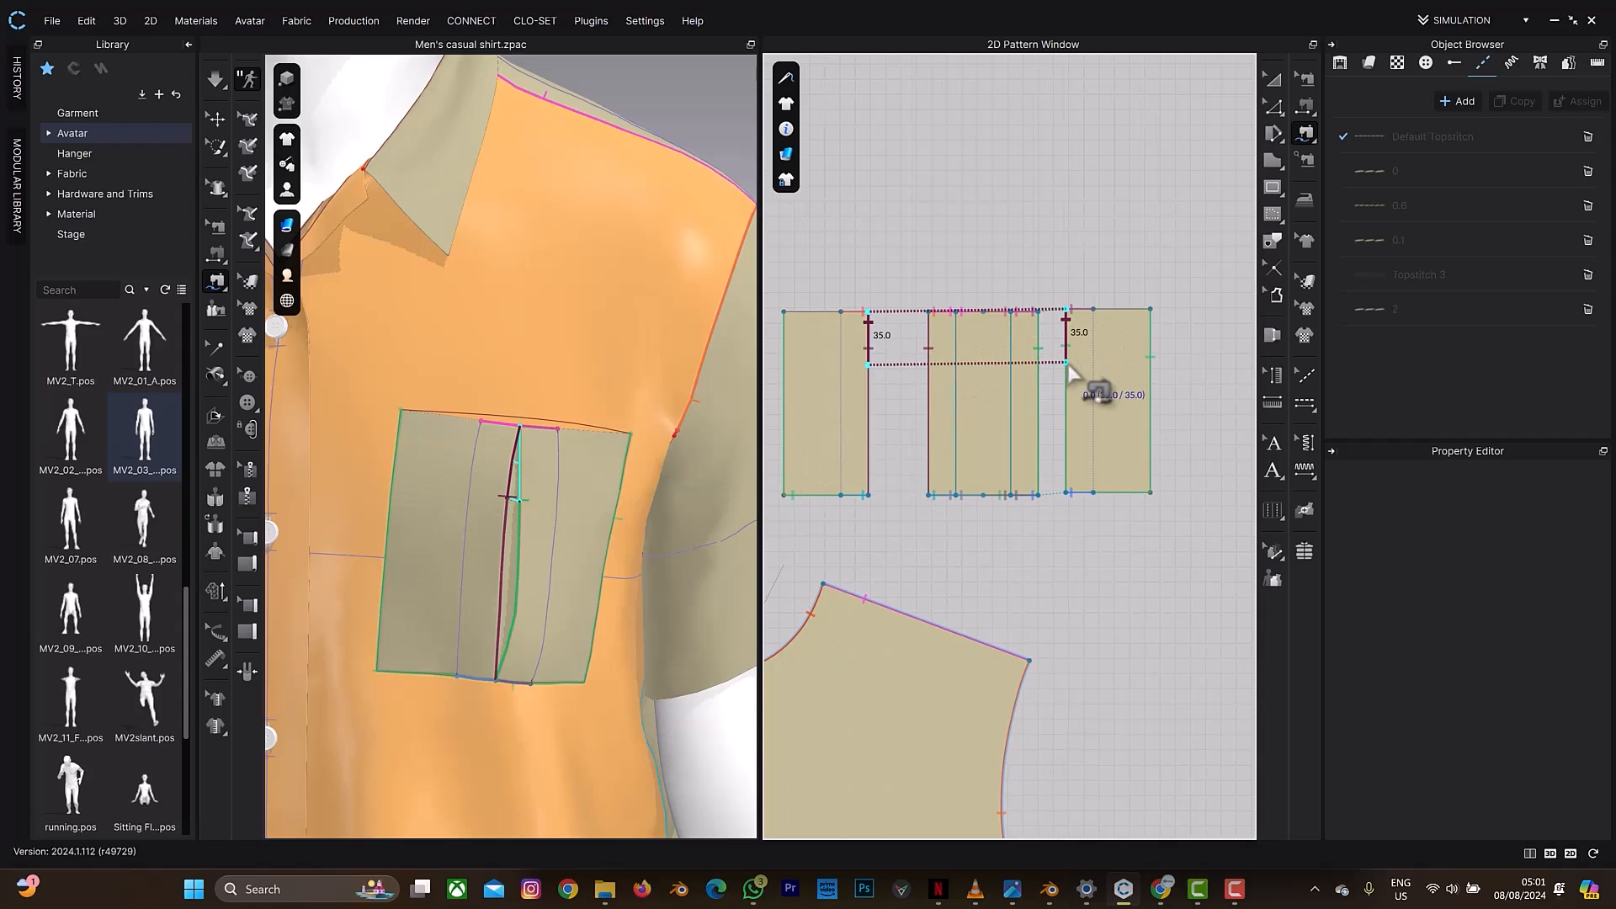
left_click(1067, 364)
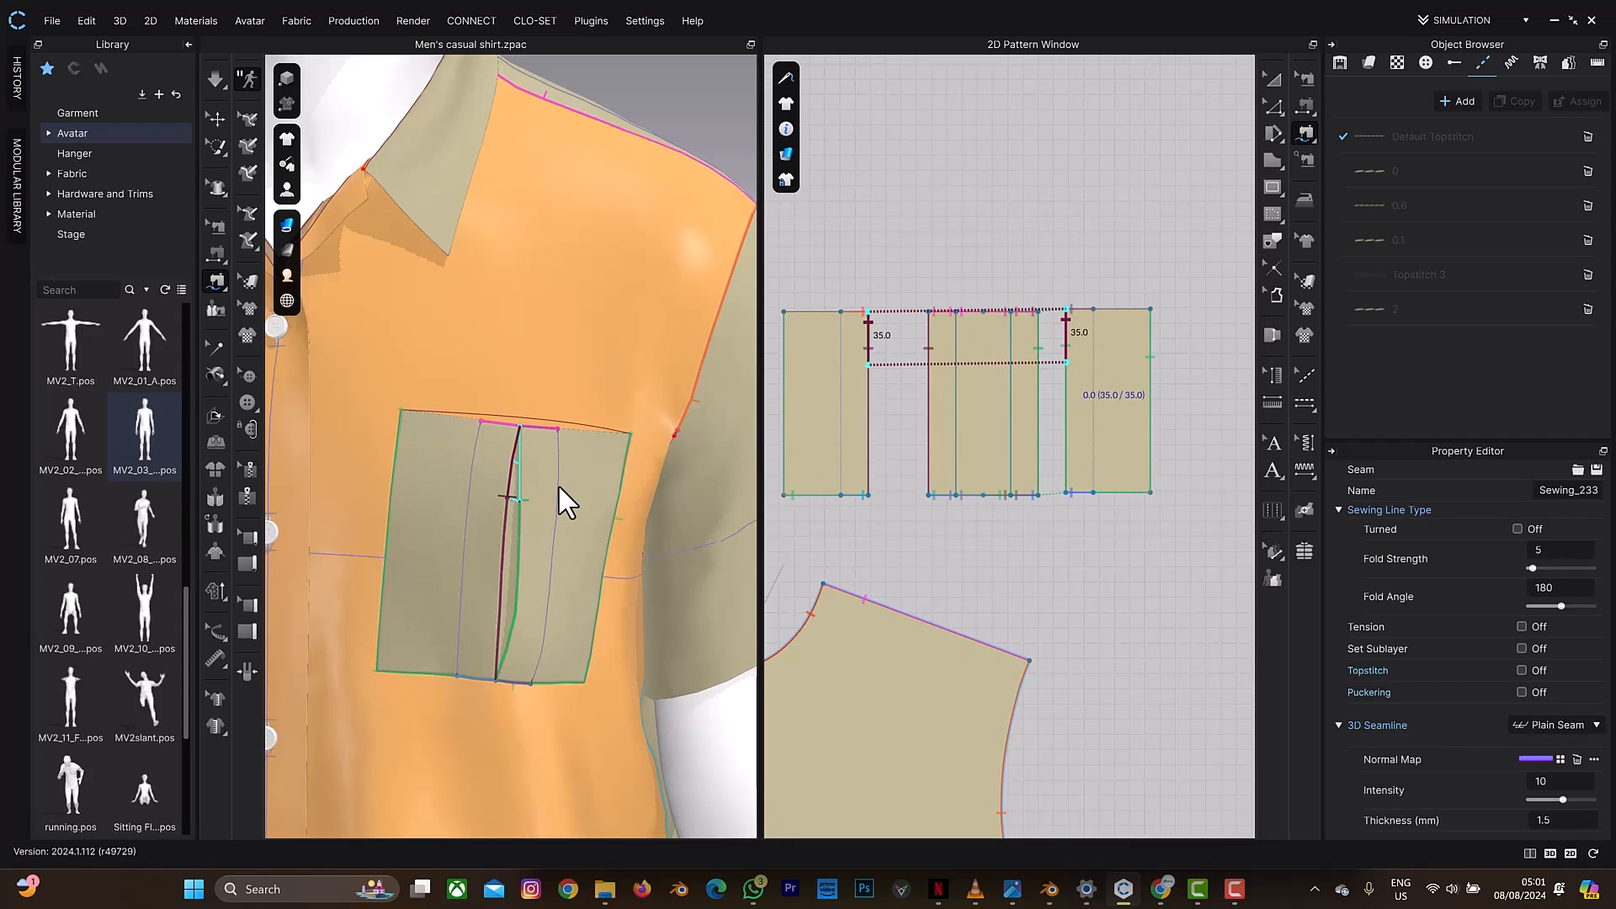
key("space")
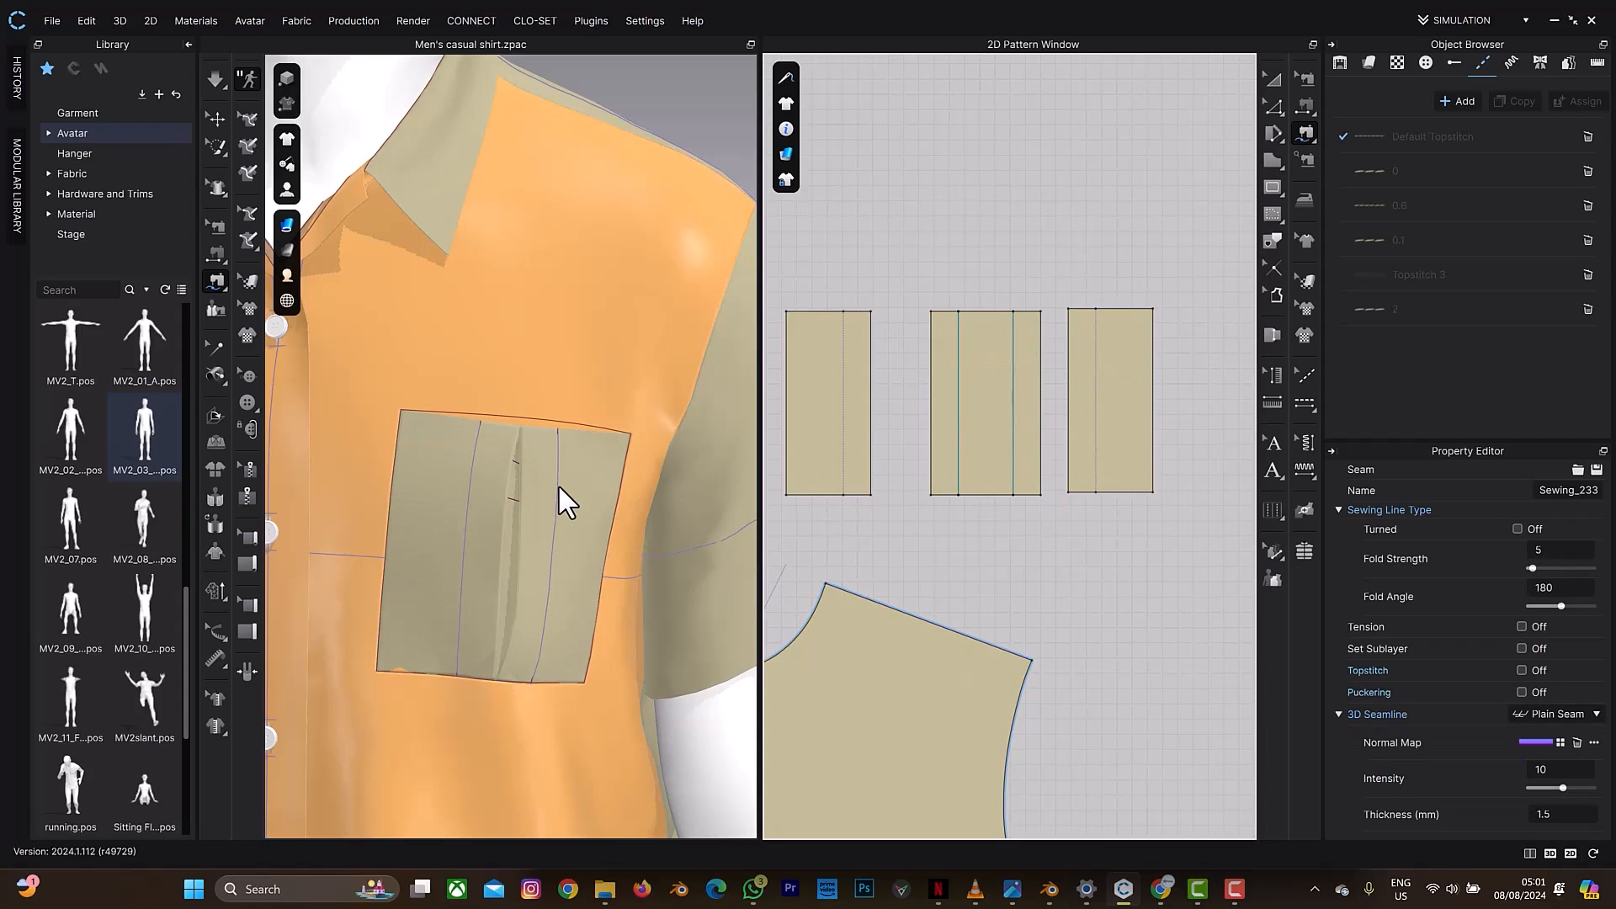
left_click_drag(552, 462, 504, 597)
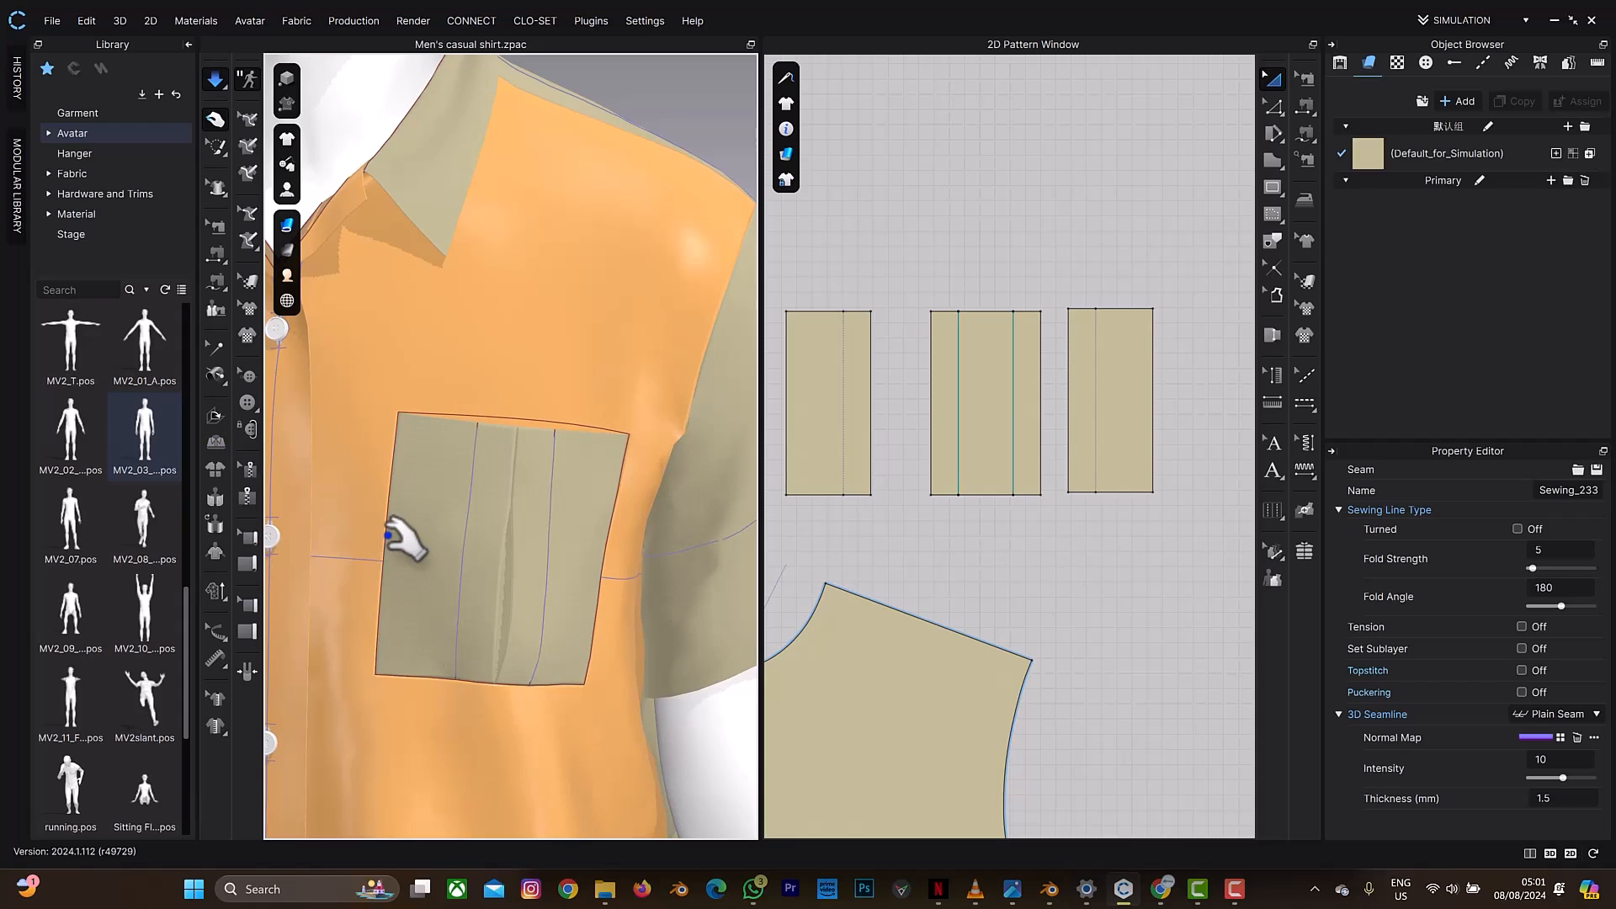
Step: Distribute one internal line midway between the two side edges of the other, still uncut pocket
key("m")
middle_click_drag(522, 512, 934, 506)
scroll(588, 509, "down", 6)
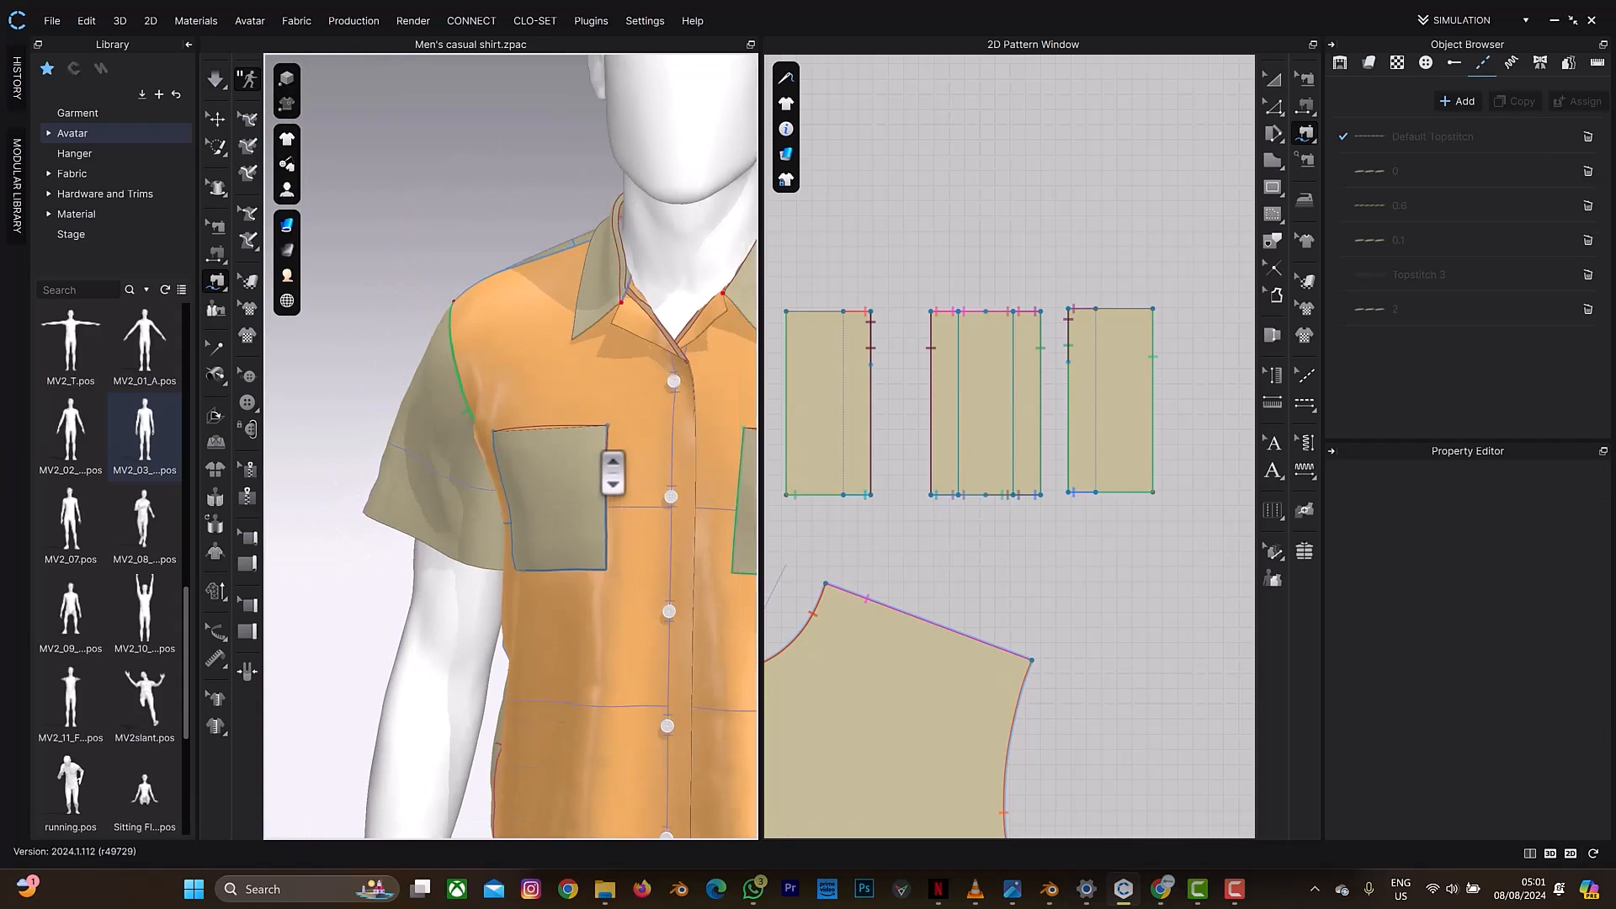
middle_click_drag(1012, 422, 1504, 449)
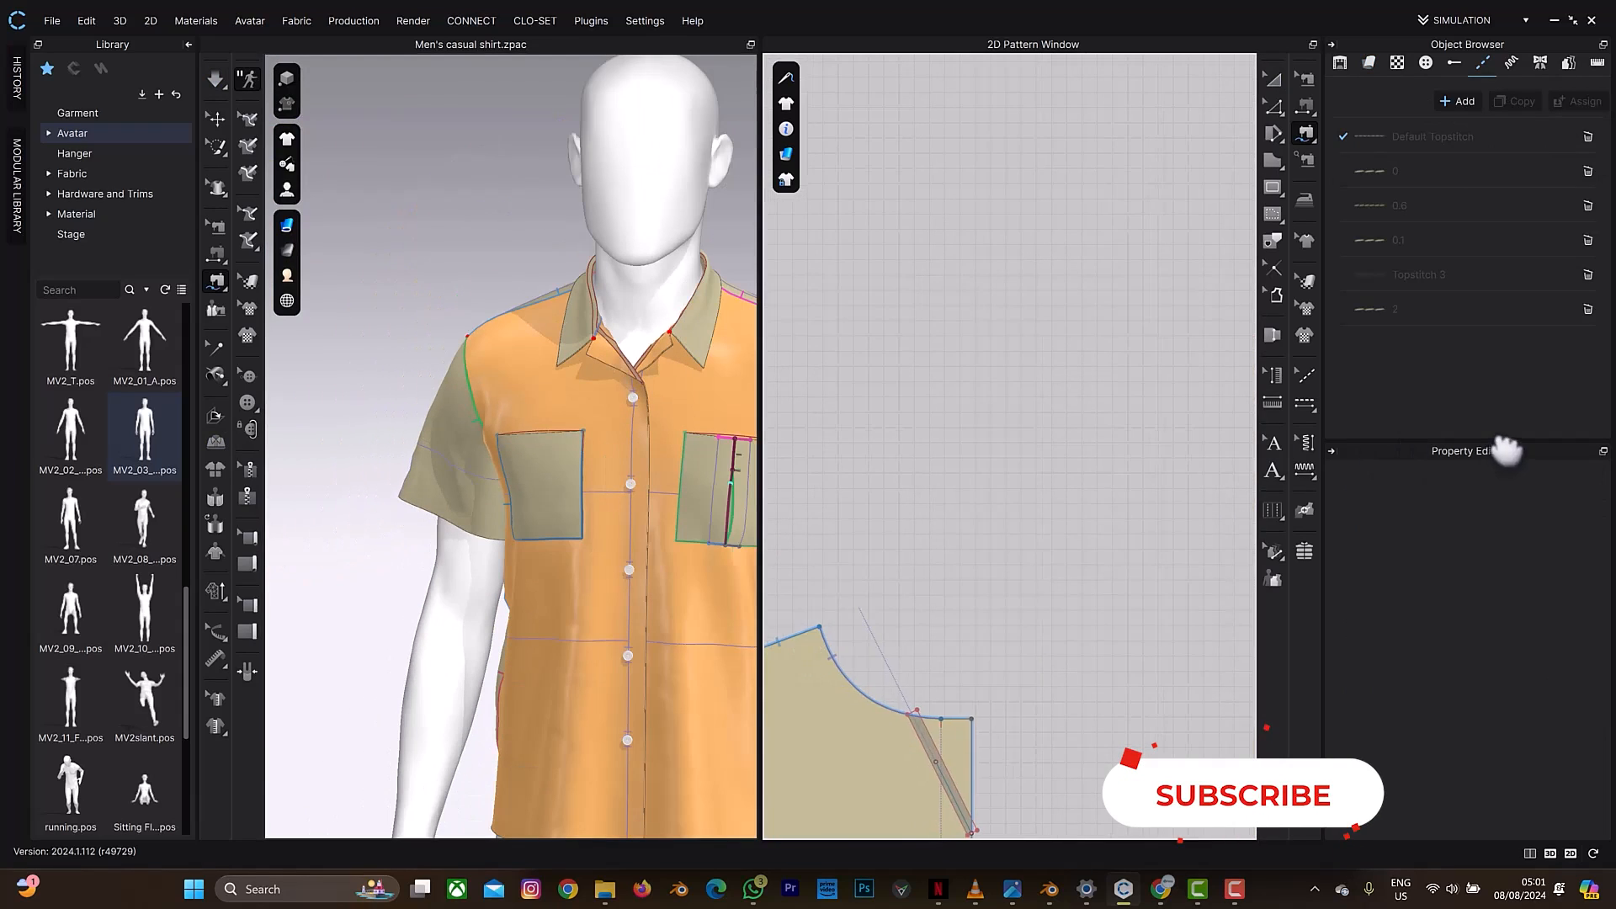
scroll(1074, 545, "down", 4)
middle_click_drag(993, 515, 1239, 397)
scroll(1031, 514, "down", 1)
scroll(1025, 524, "up", 4)
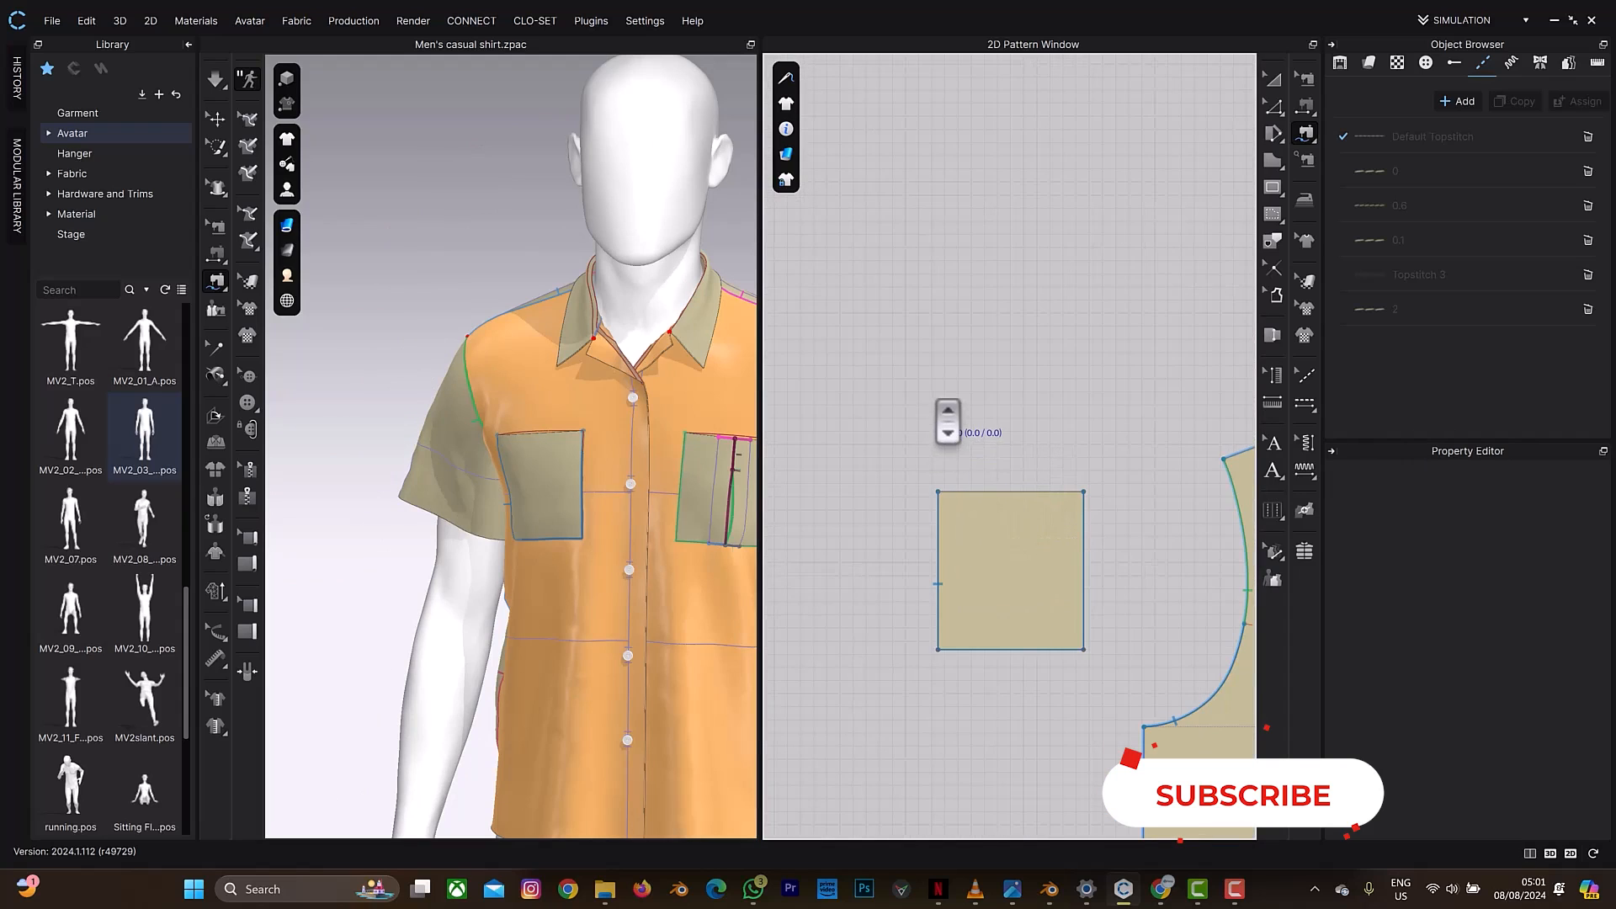
key("z")
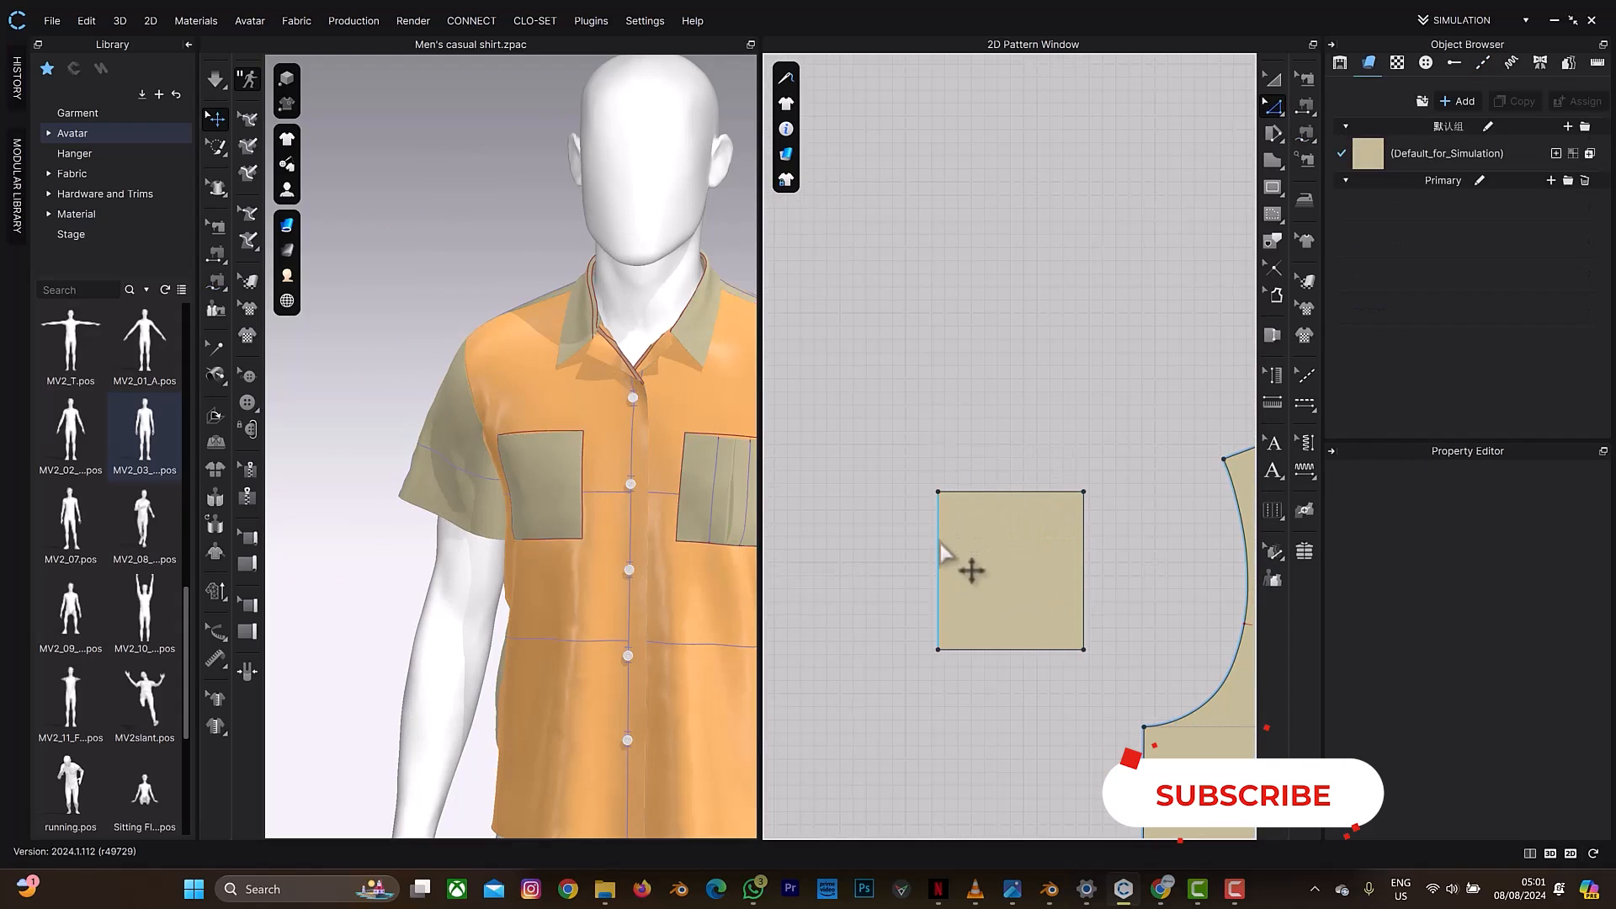
left_click(939, 552)
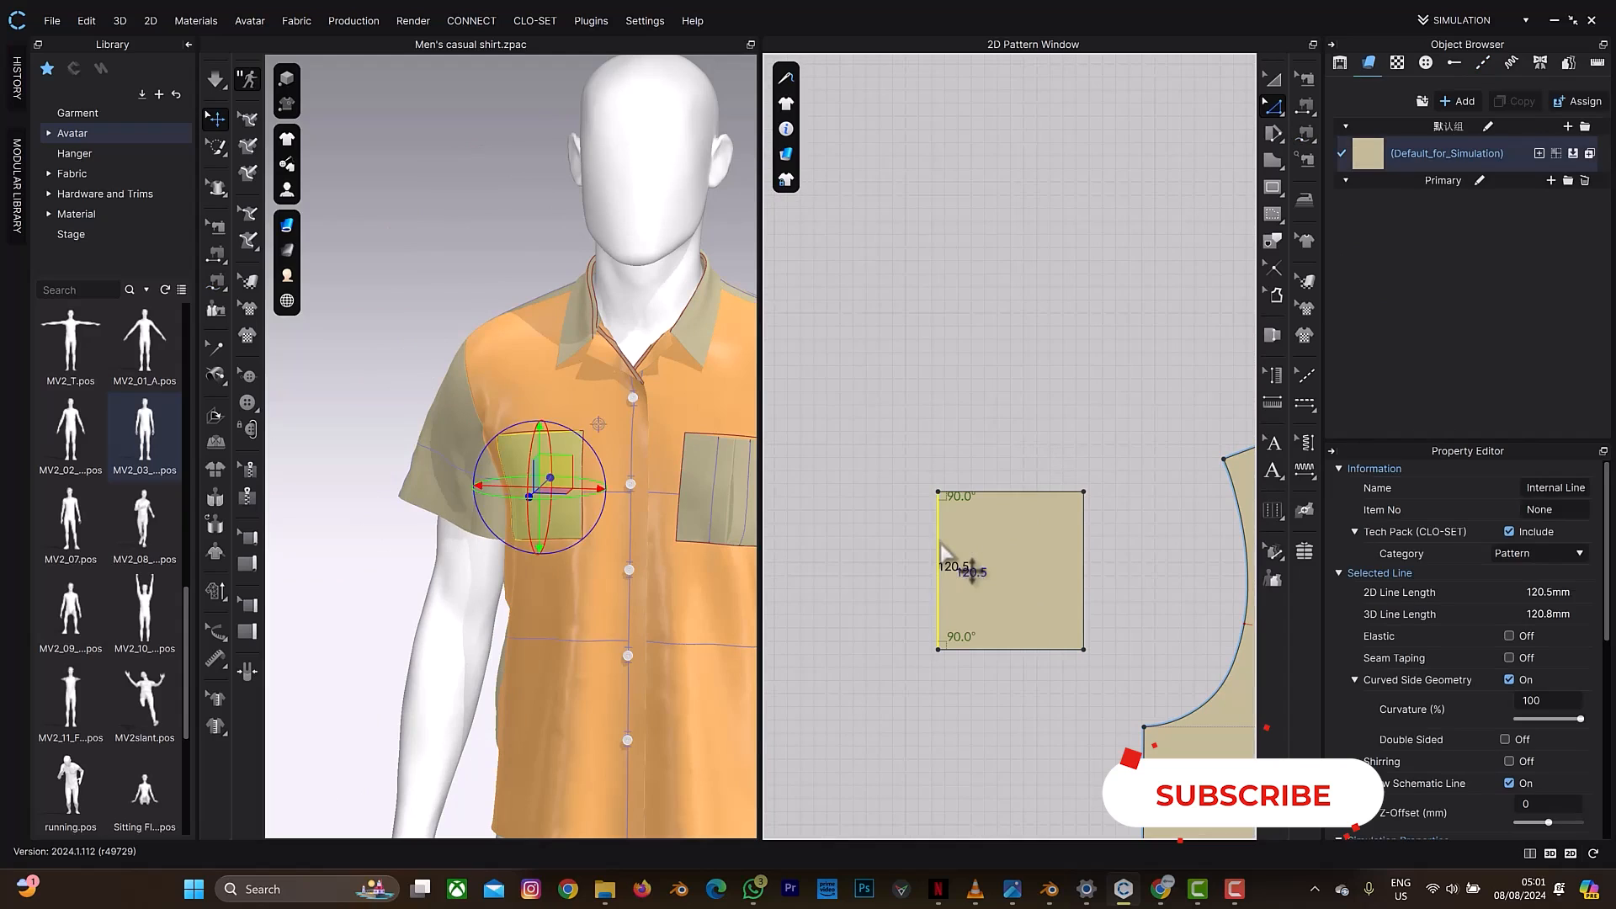
left_click(1085, 565, "shift")
right_click(1084, 558)
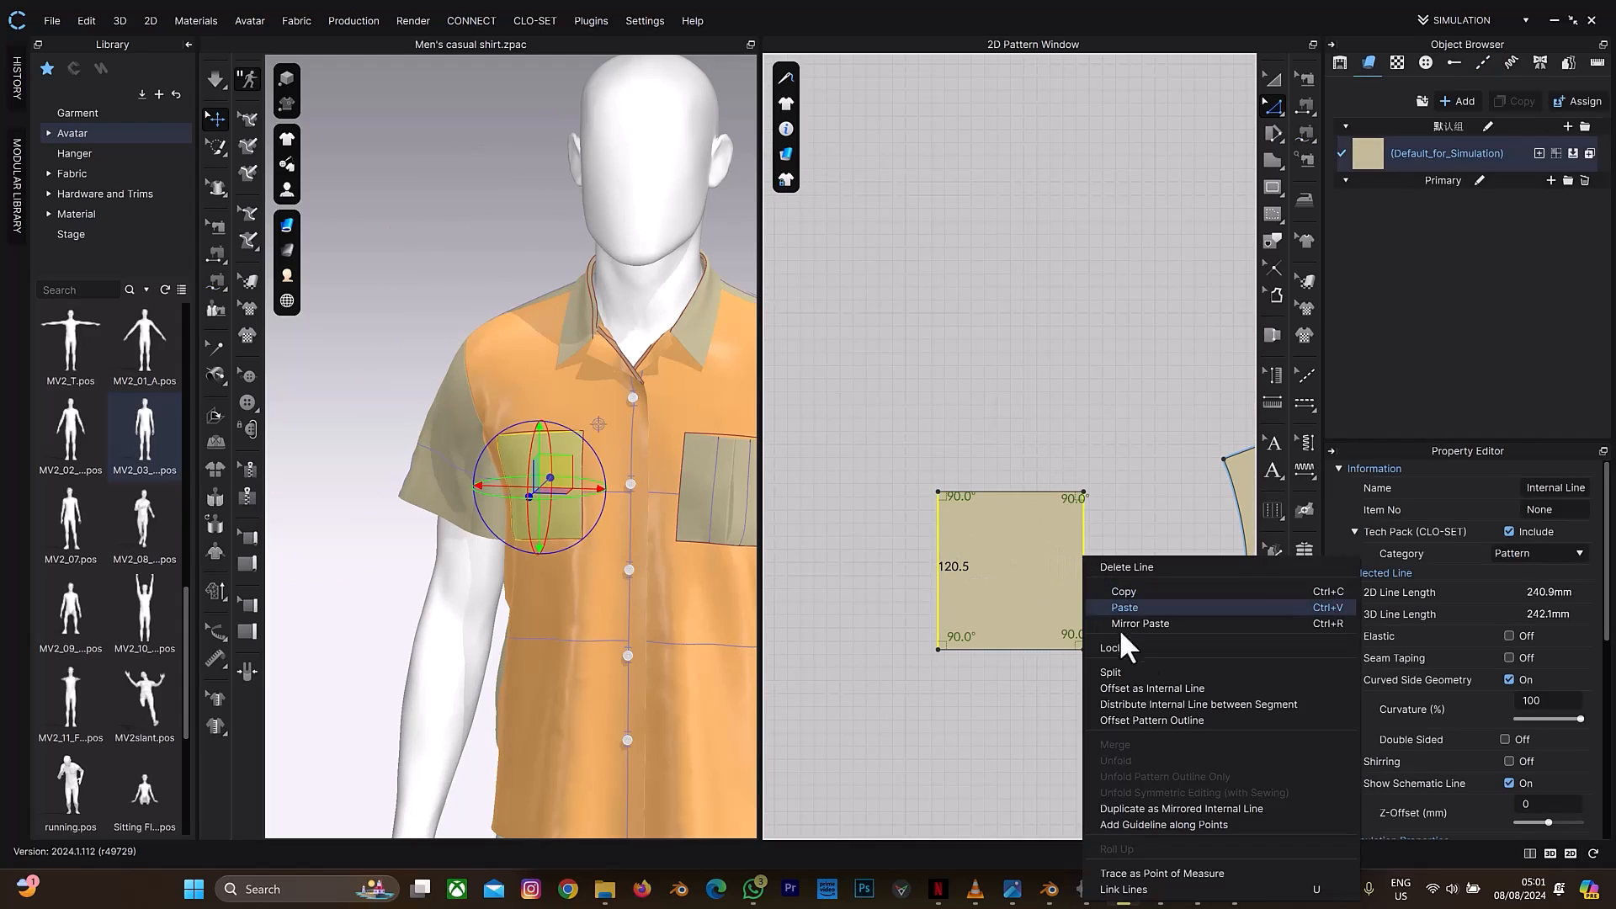
left_click(1153, 707)
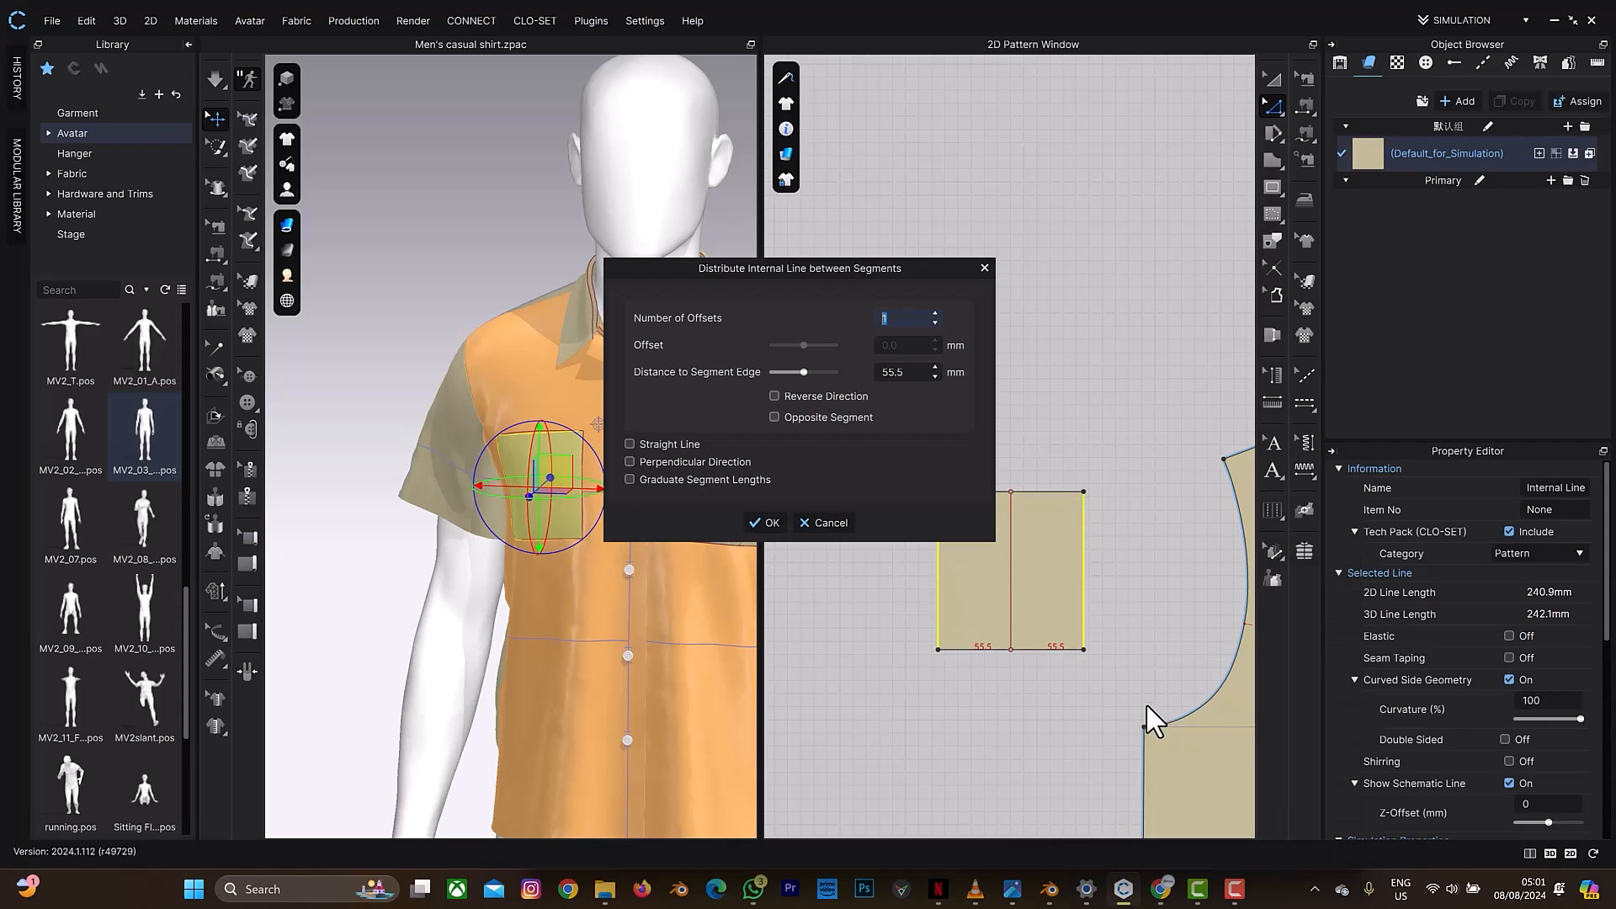
left_click(765, 522)
Step: Offset the pocket's centre line 18 mm to both sides, extended to the pattern outline, and cut and sew along the two new lines
left_click(1011, 593)
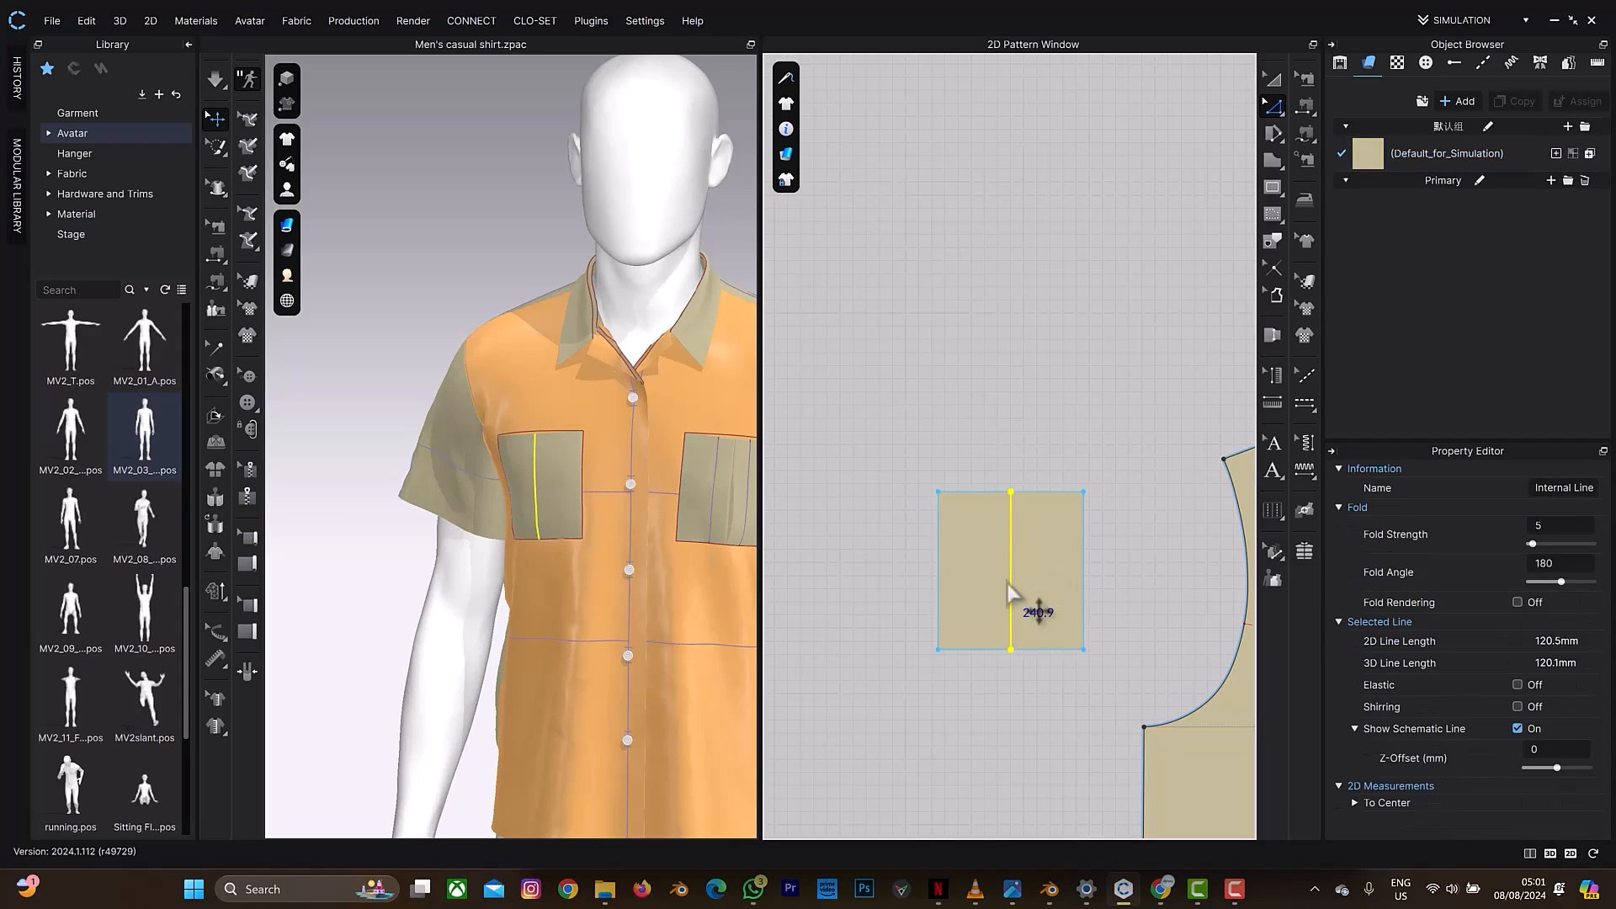
right_click(1011, 593)
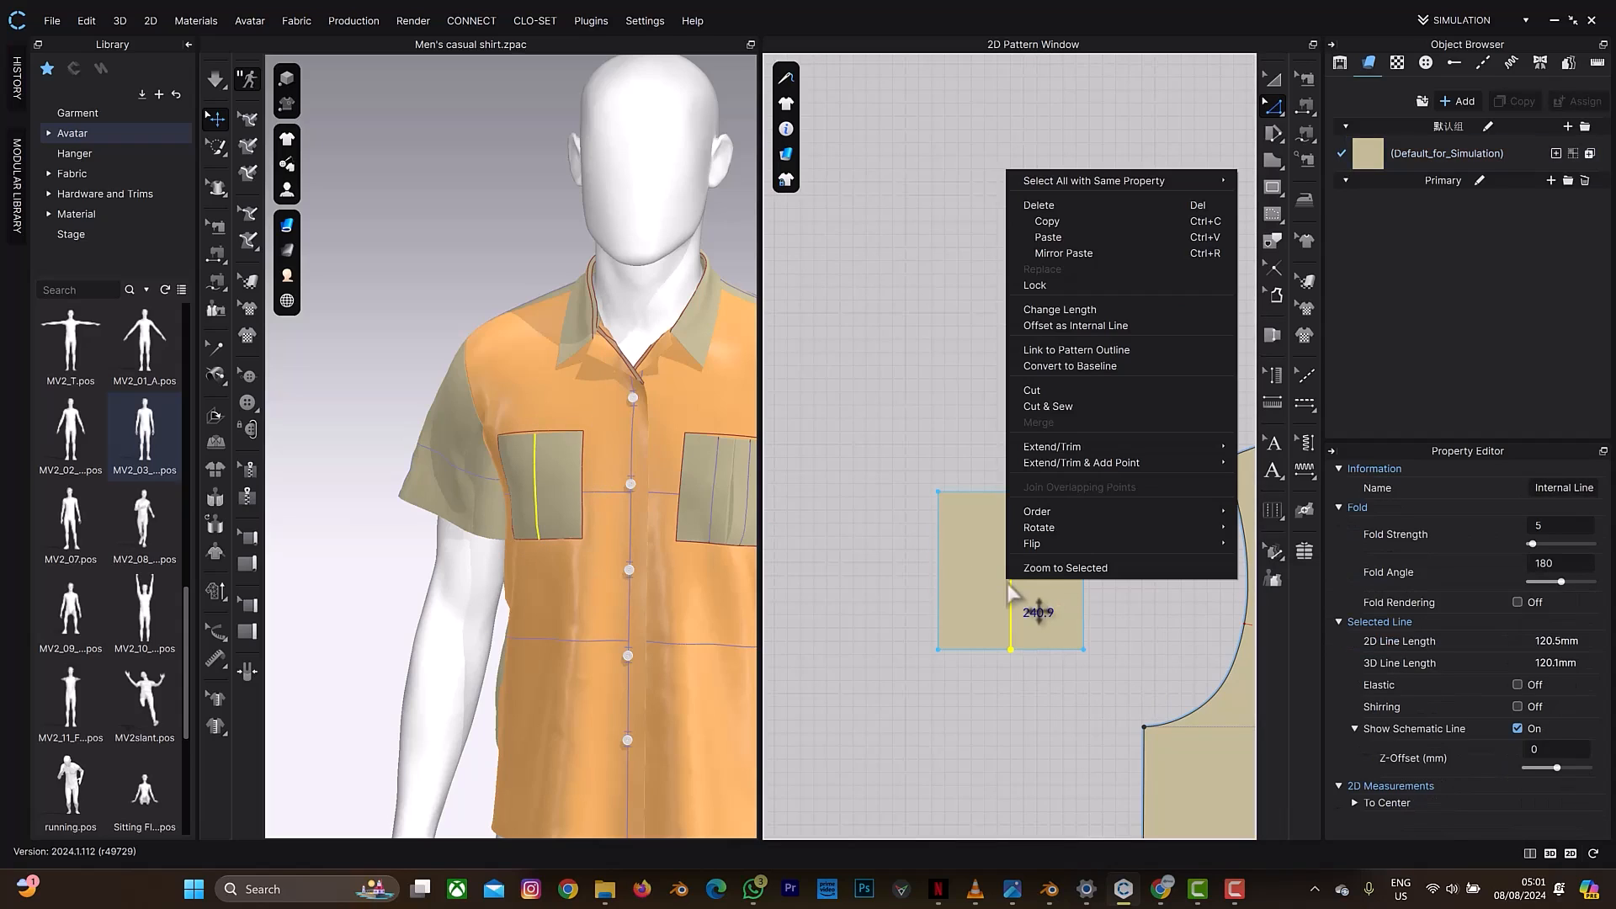
left_click(1080, 325)
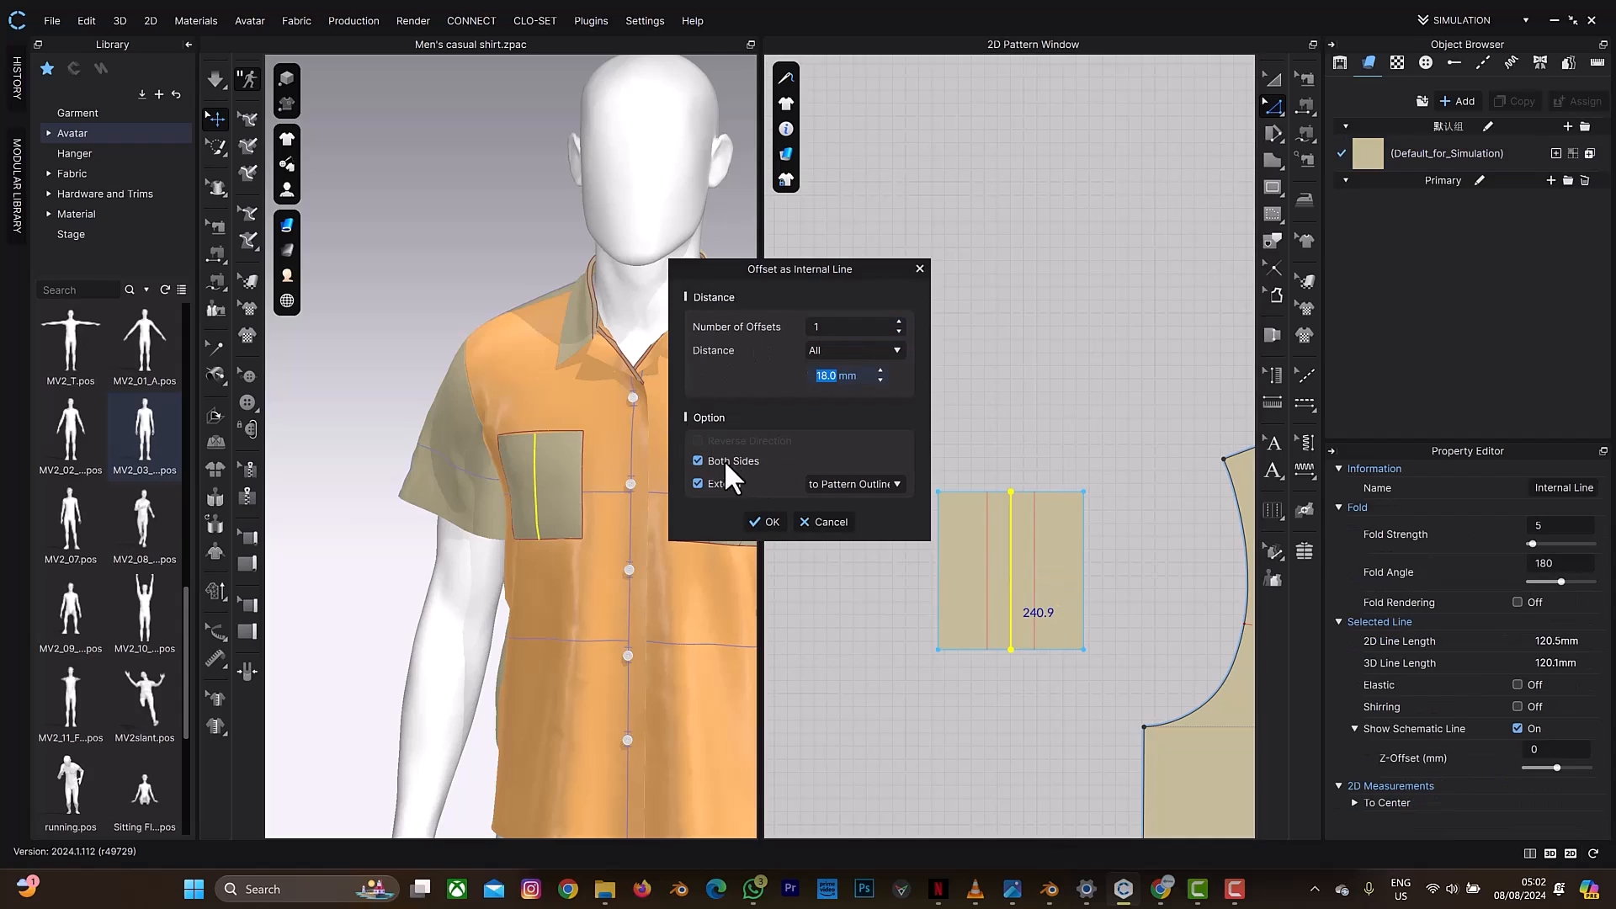
left_click(765, 524)
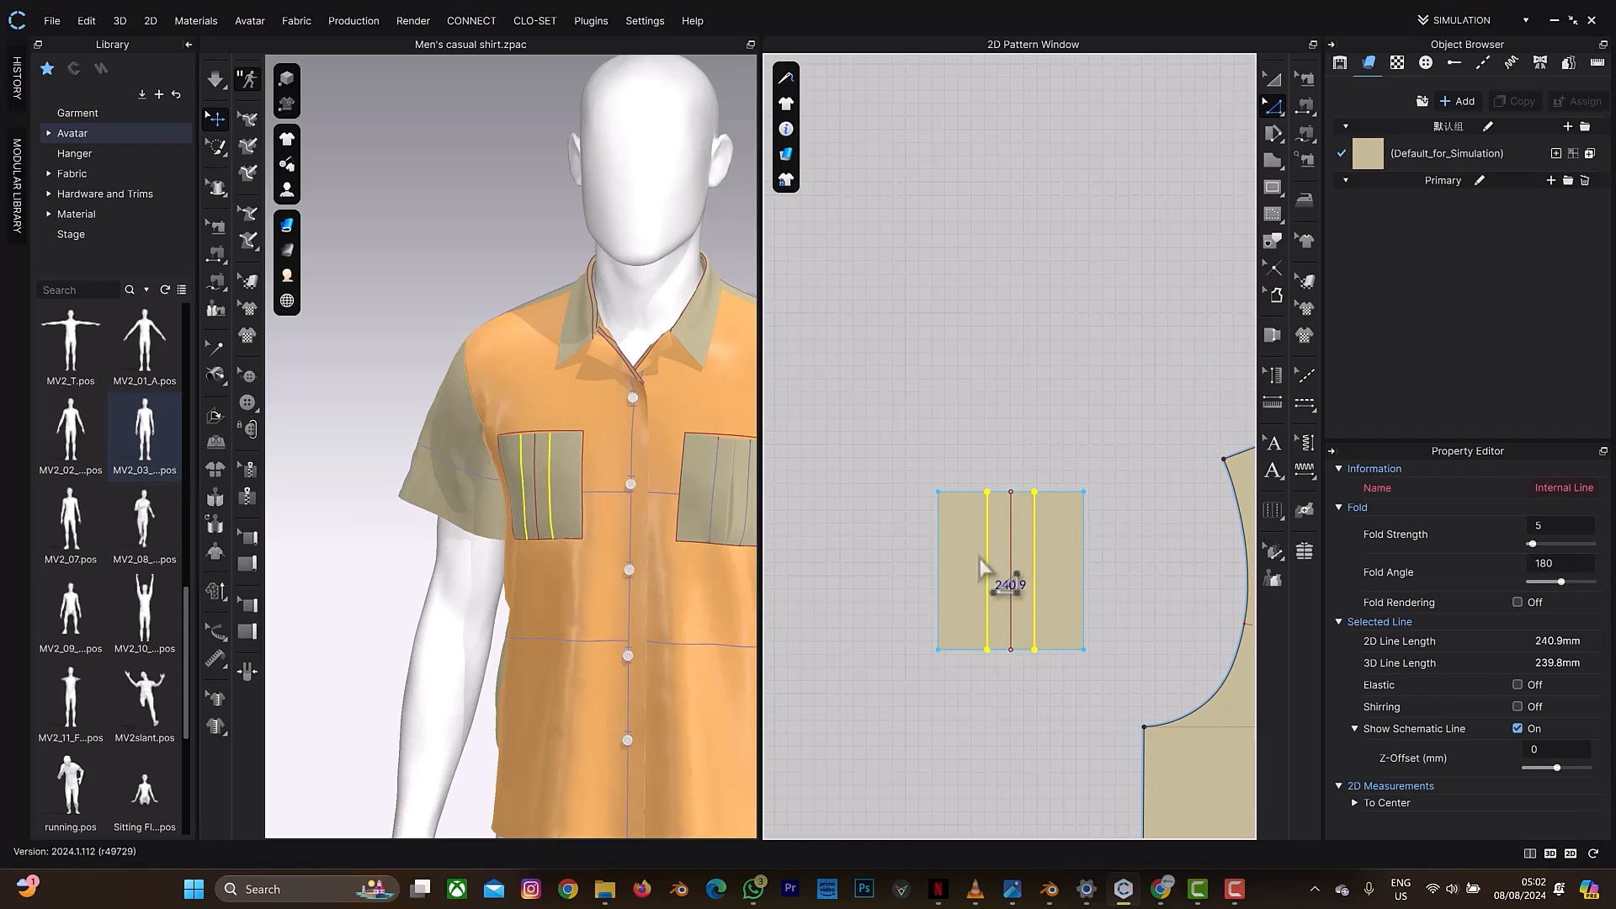
right_click(989, 594)
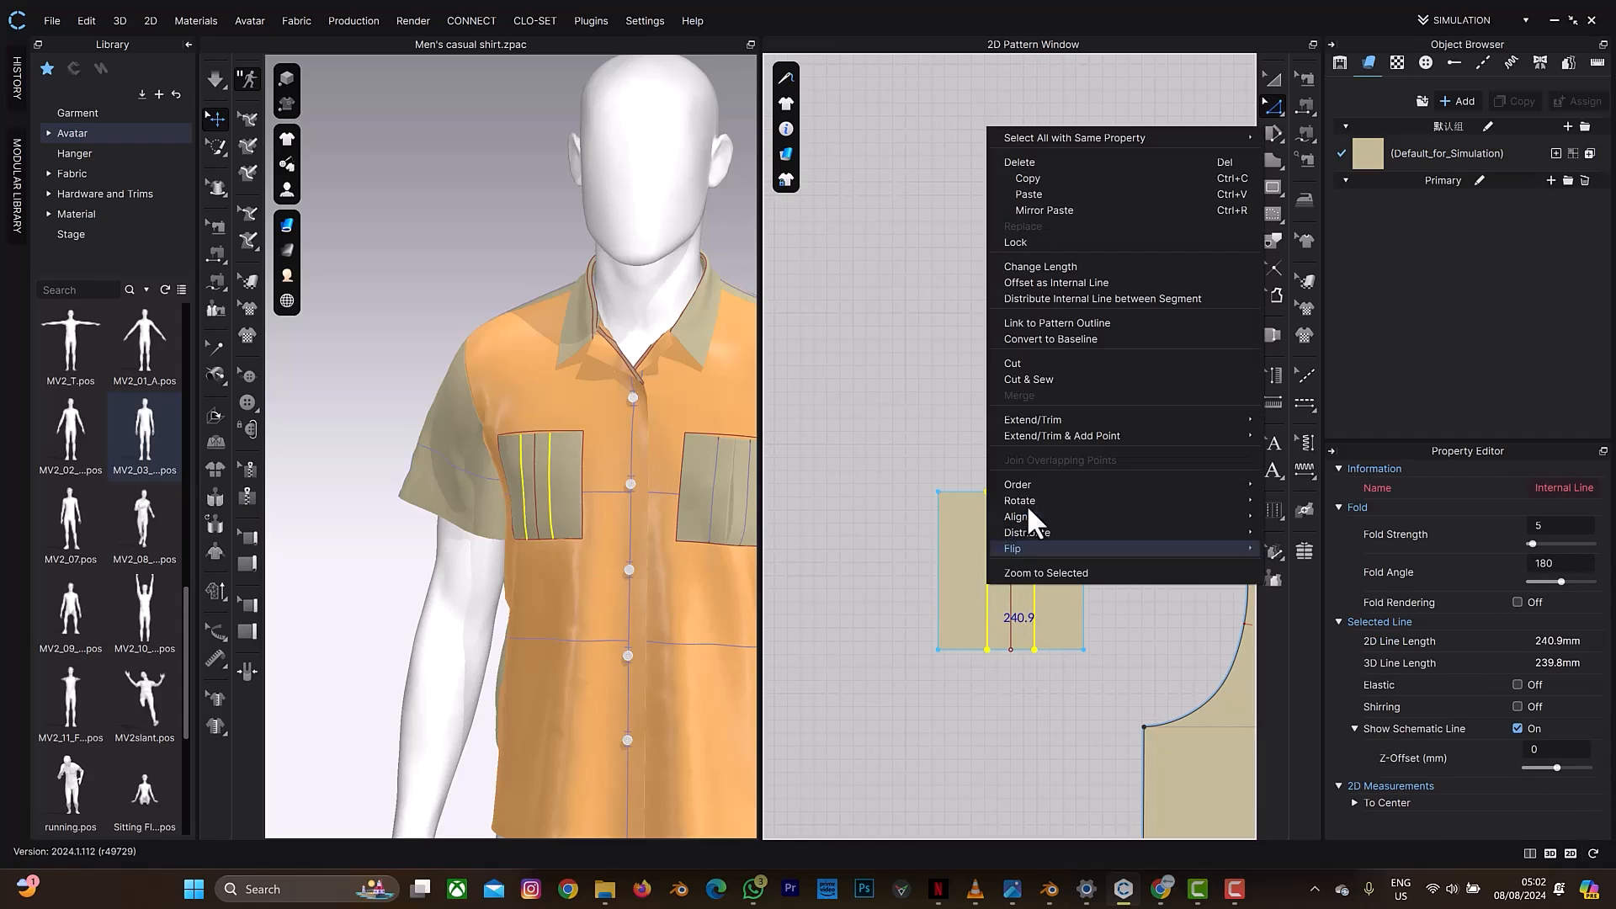
left_click(1048, 381)
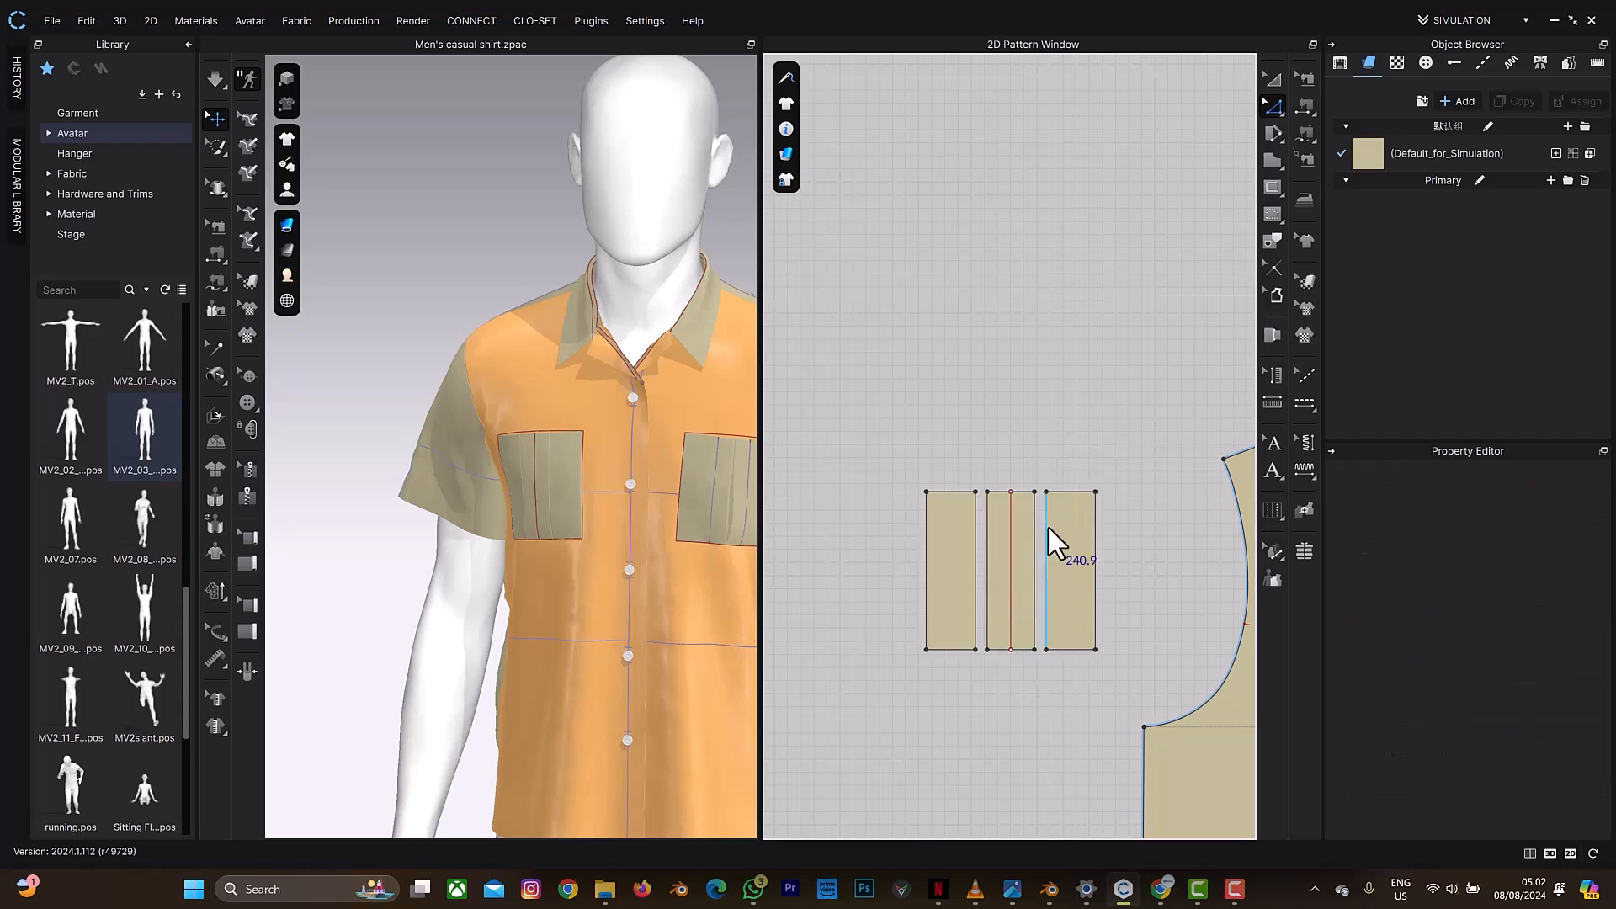
Step: Move the second pocket's two outer strips outward, away from the middle strip, in the 2D pattern layout
key("a")
left_click_drag(1085, 558, 1178, 559)
left_click_drag(949, 571, 856, 564)
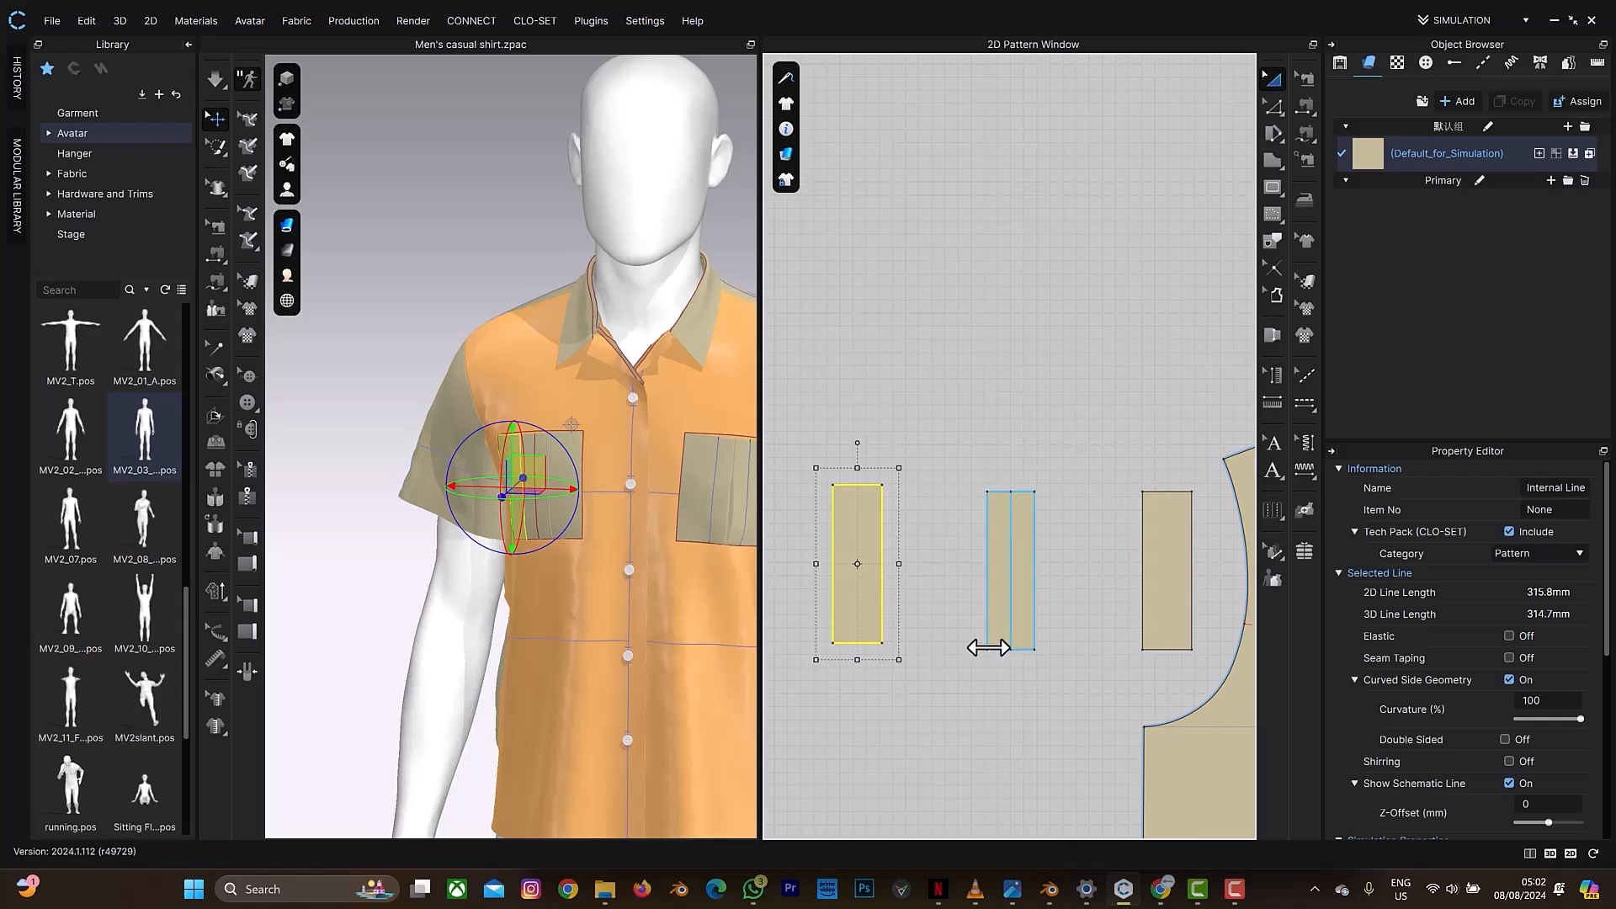
Step: Offset the pattern outline outward by 18 mm along the outer strips' inner edges and both long edges of the middle strip
key("z")
left_click(925, 589)
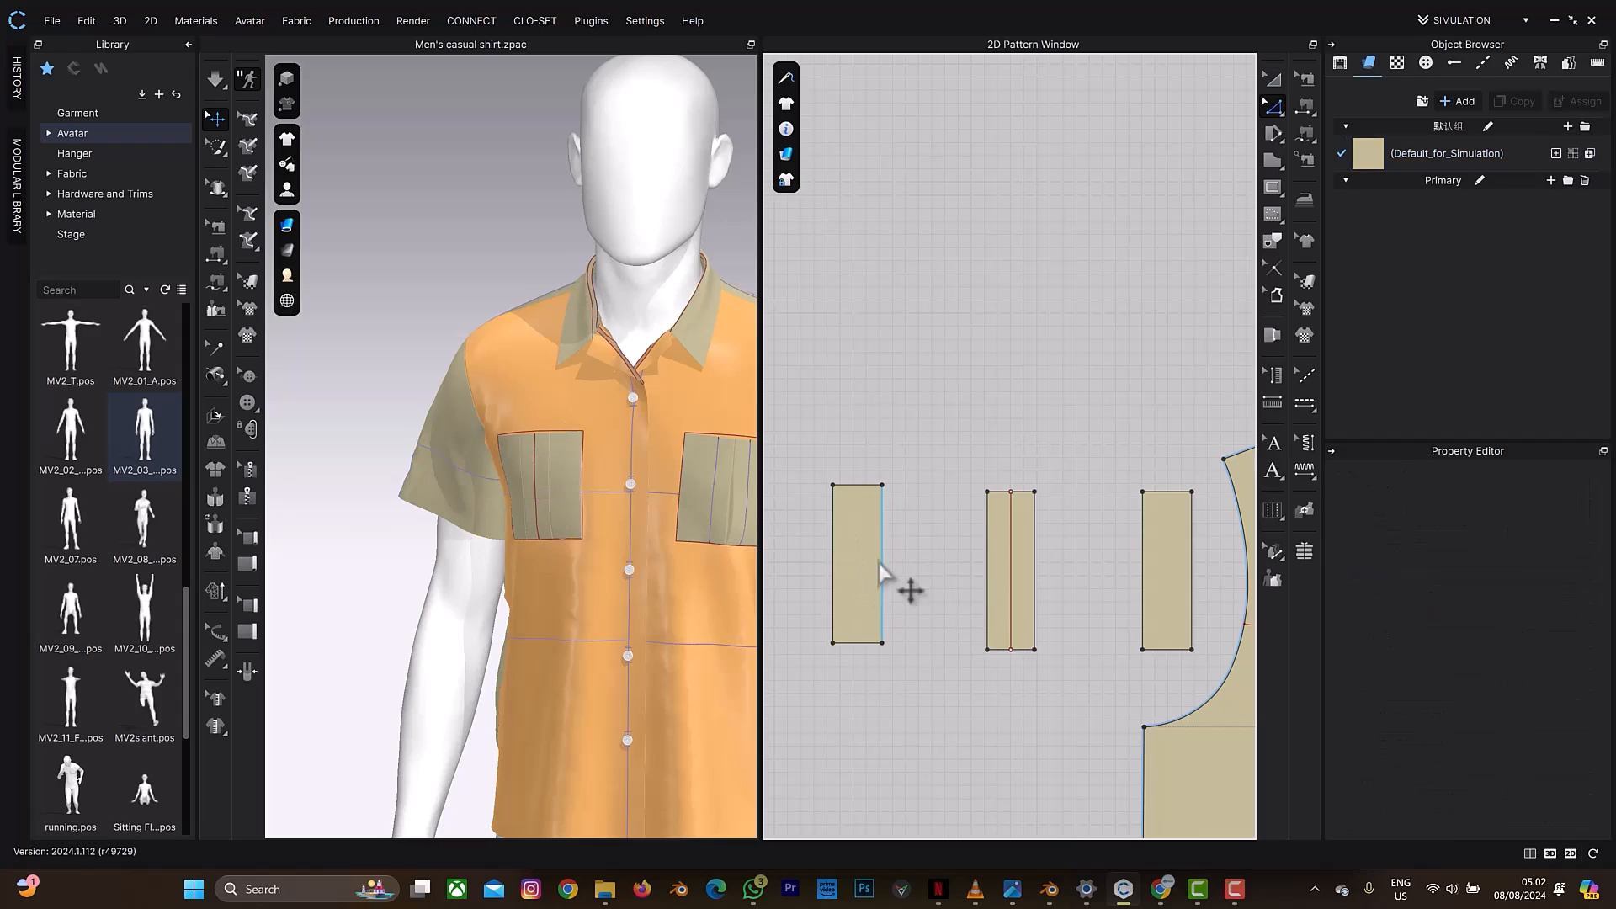
left_click(881, 573)
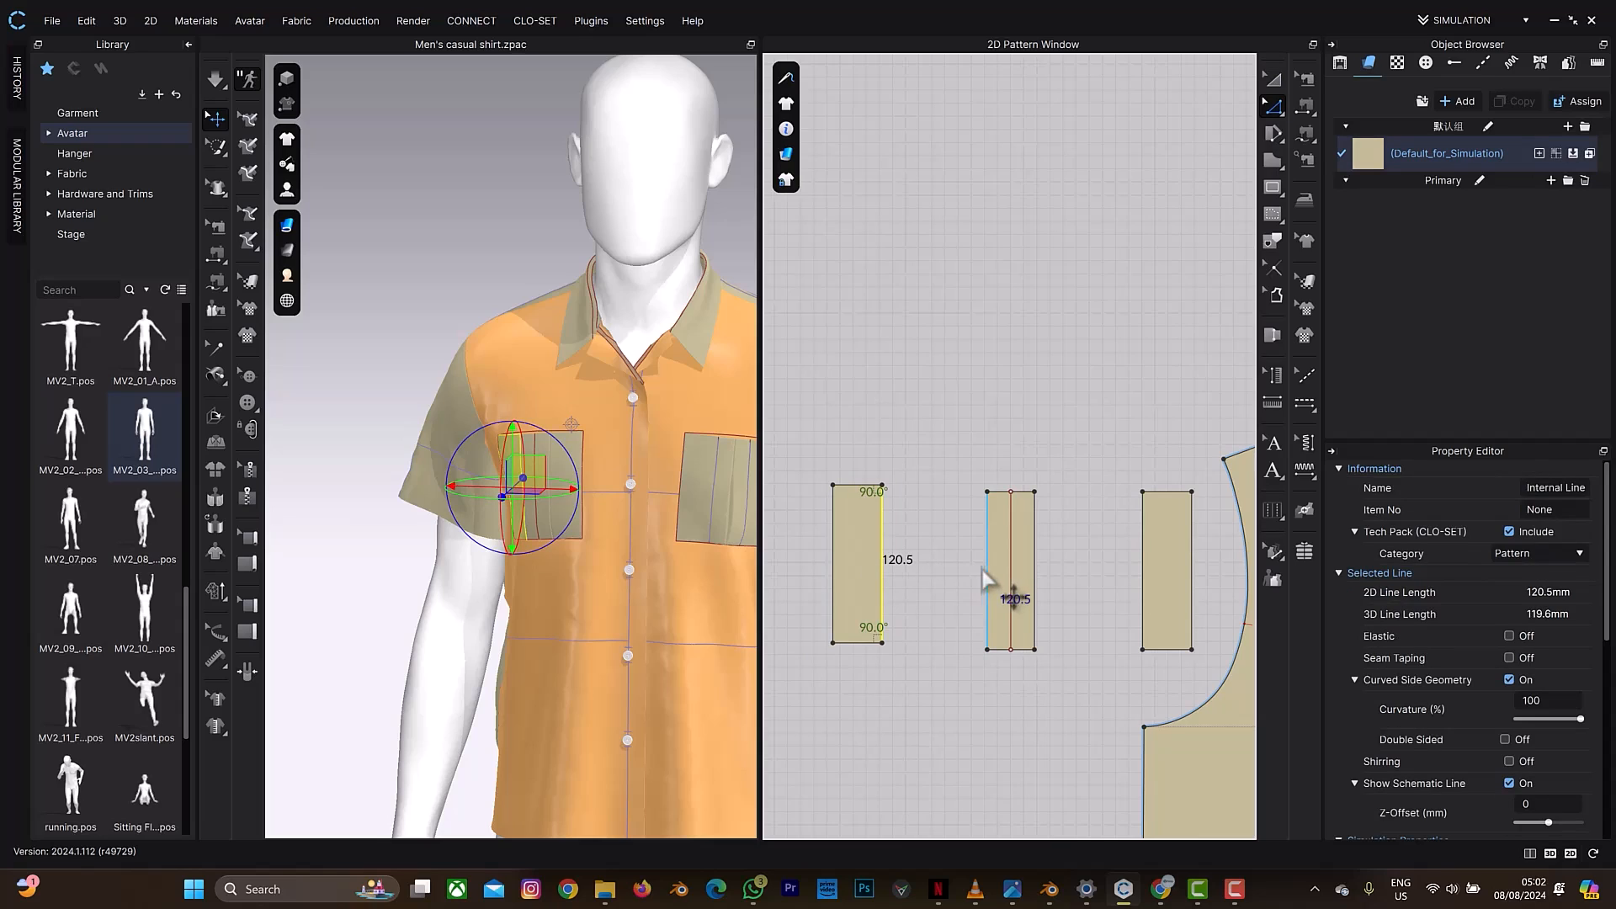
left_click(990, 597, "shift")
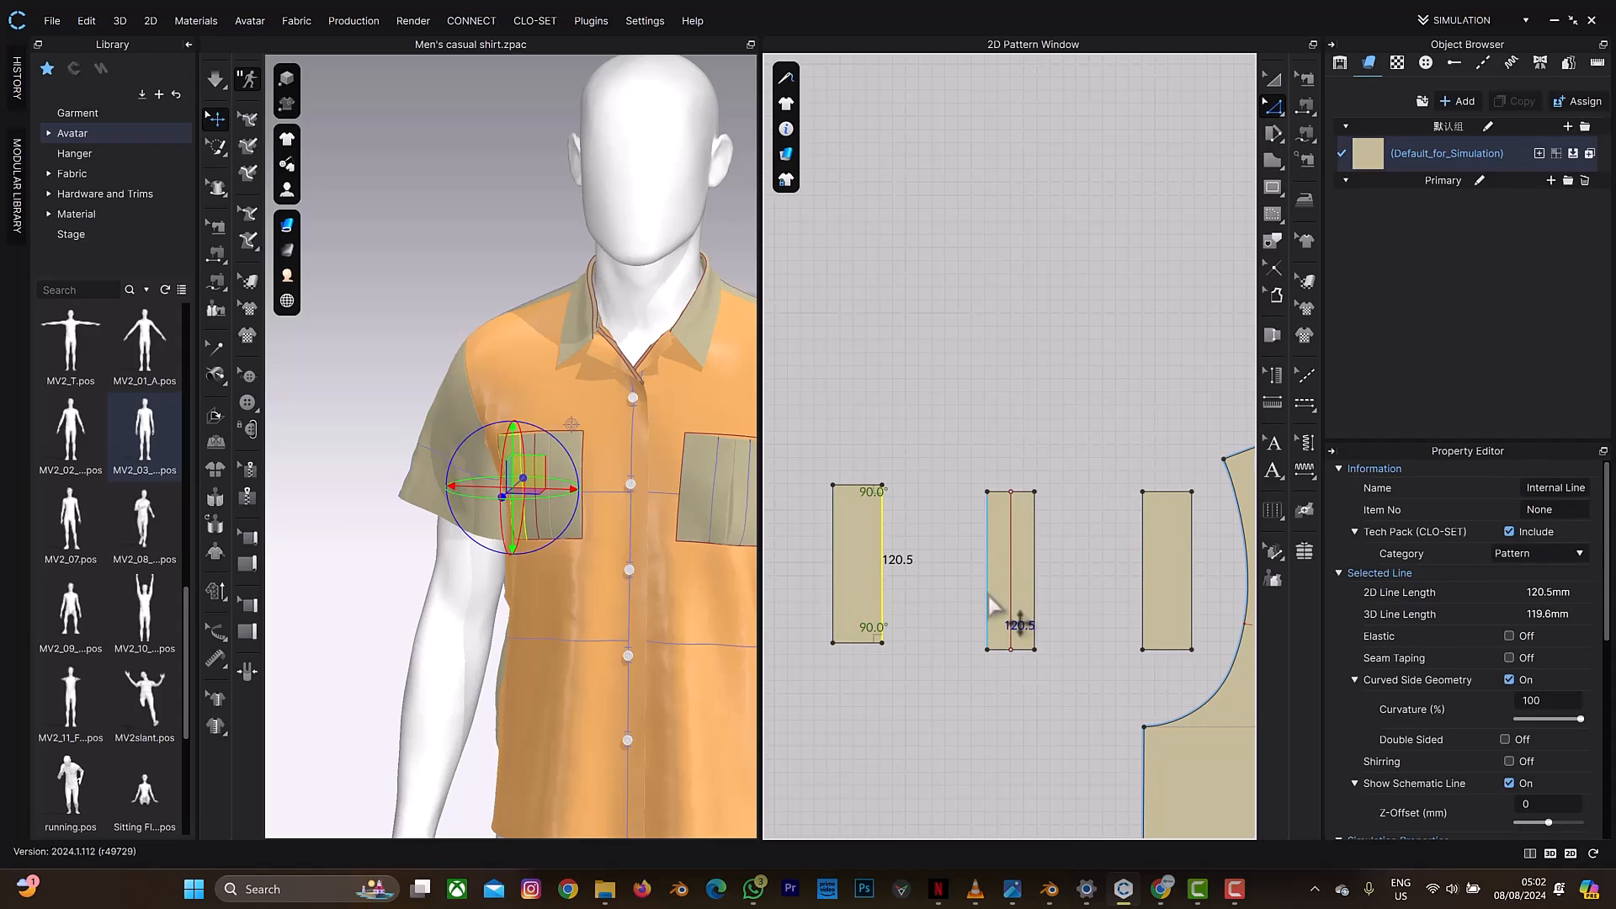
left_click(1035, 601, "shift")
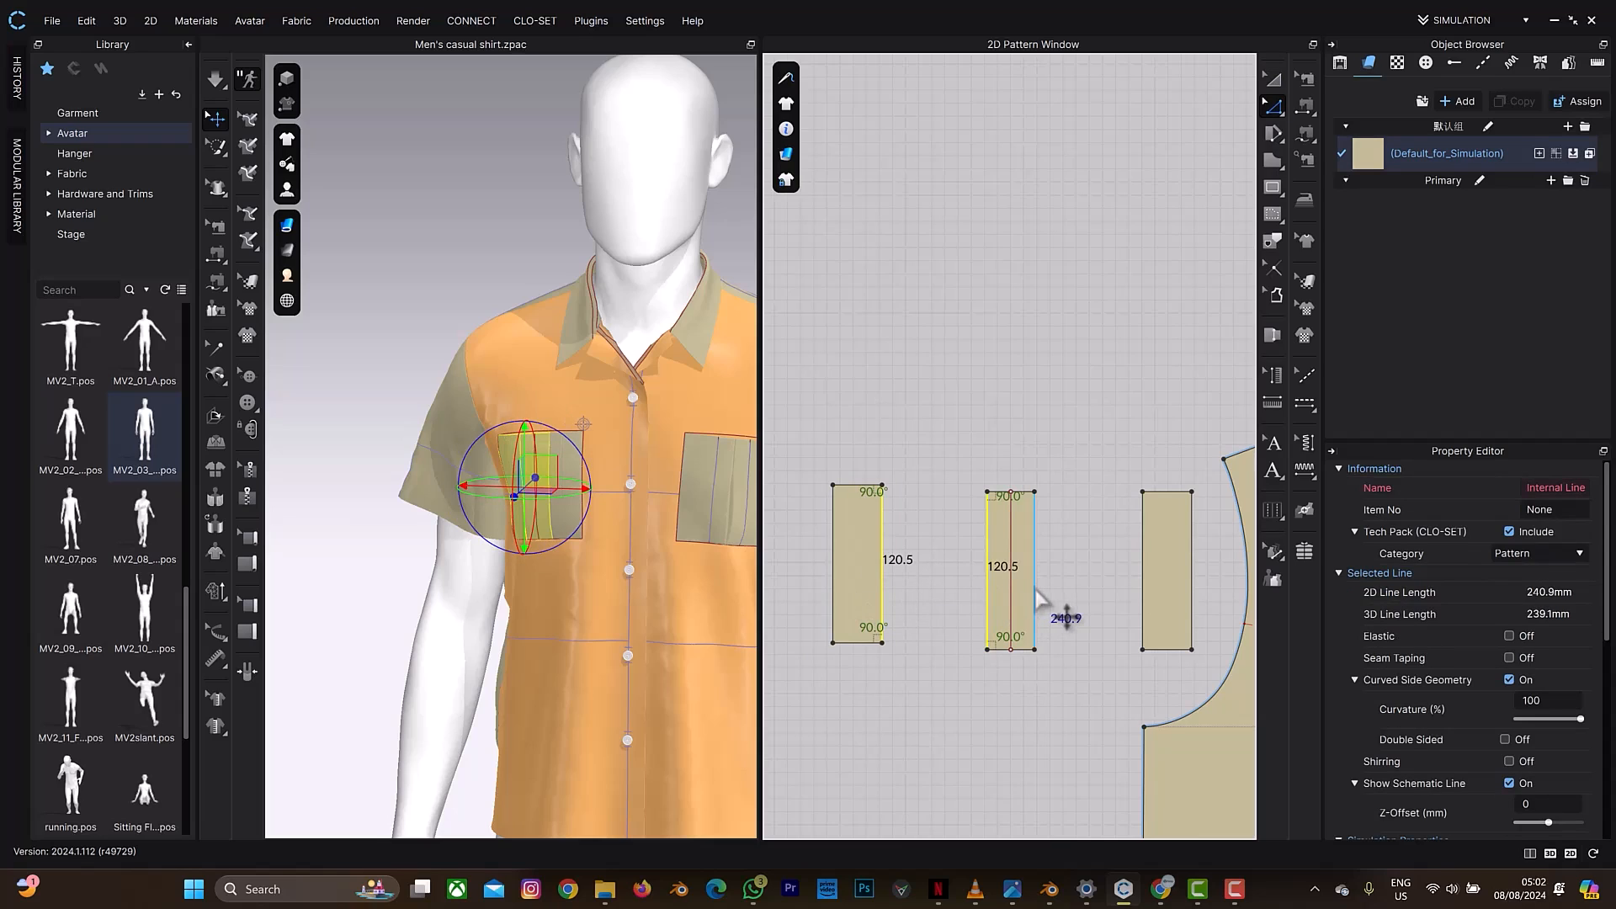
left_click(1146, 592, "shift")
right_click(1151, 592)
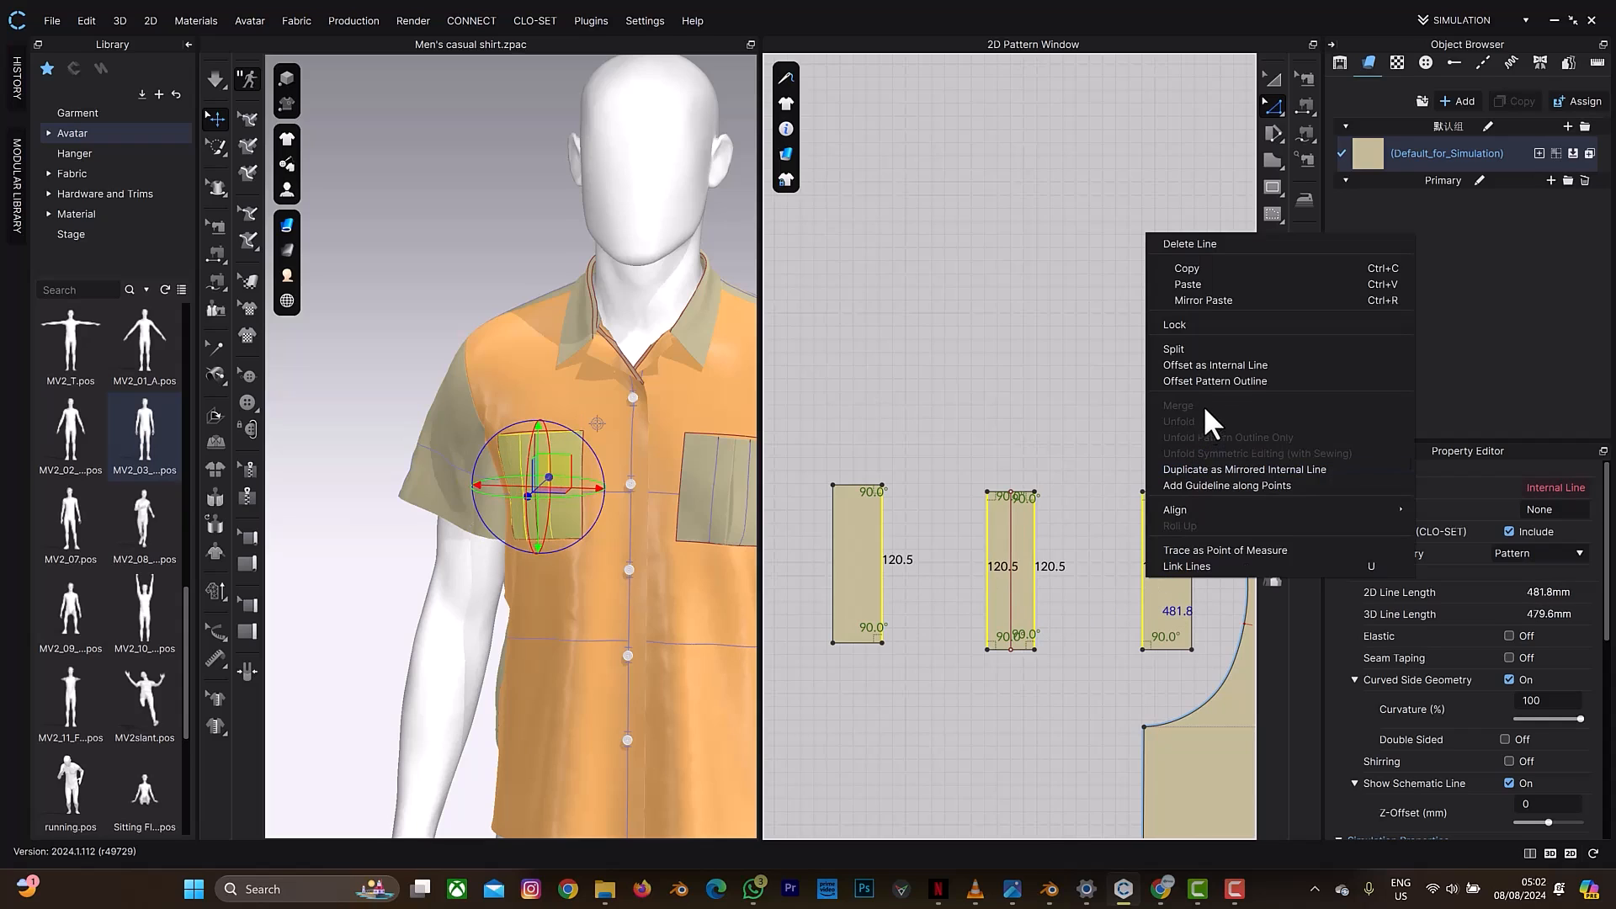
left_click(1214, 381)
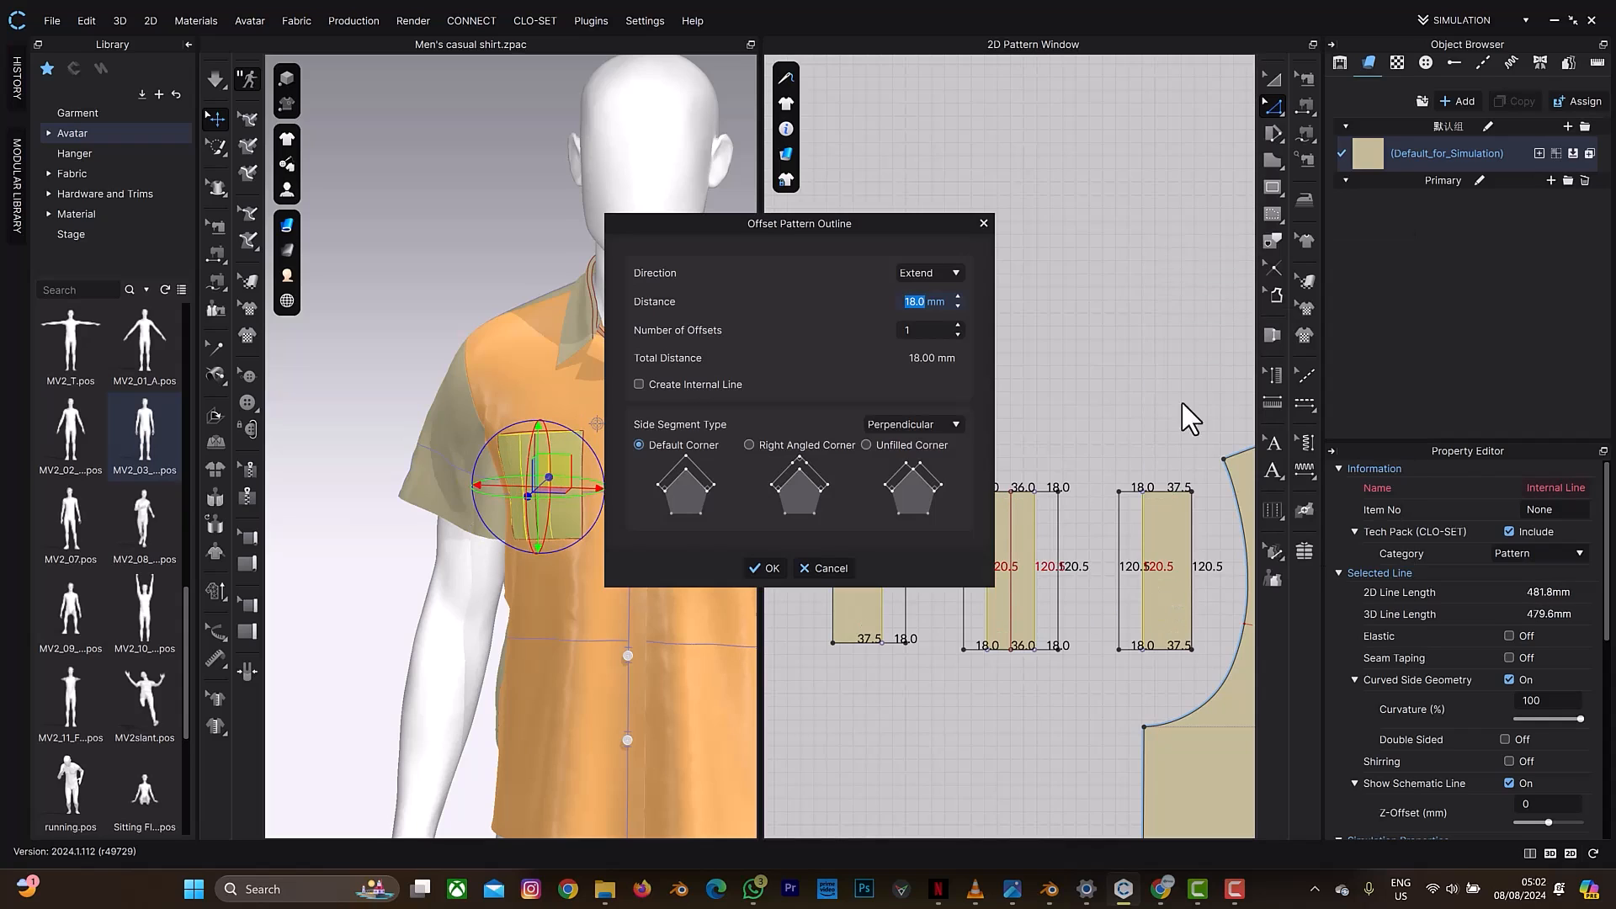
left_click(758, 567)
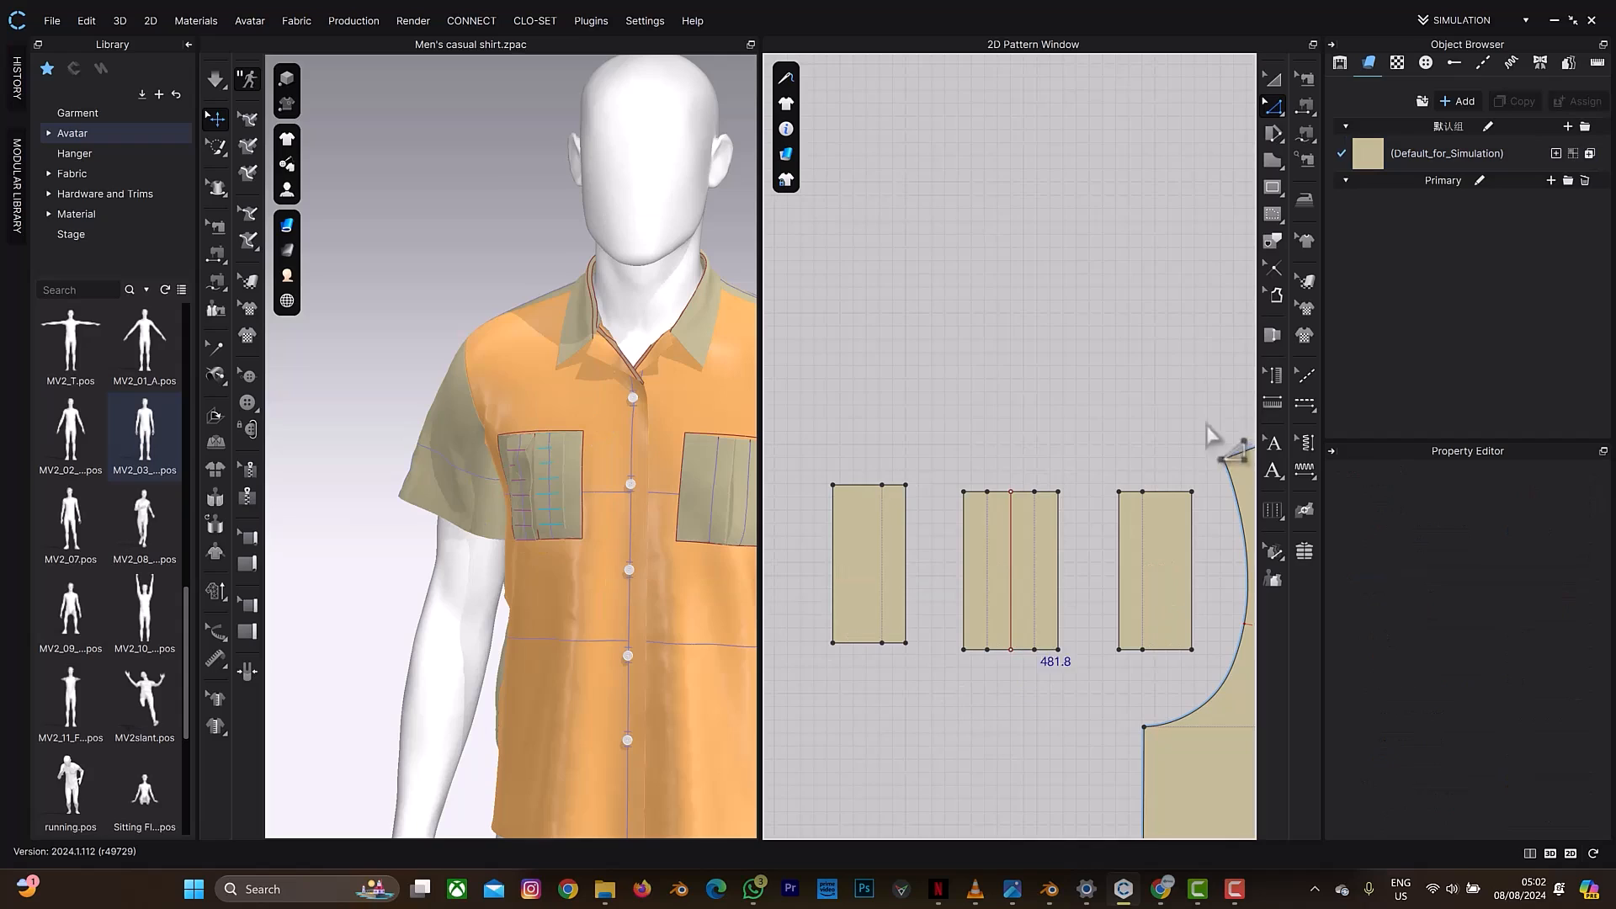
Step: Trace the two baselines on the middle strip as internal lines
left_click(1273, 241)
left_click(1034, 581)
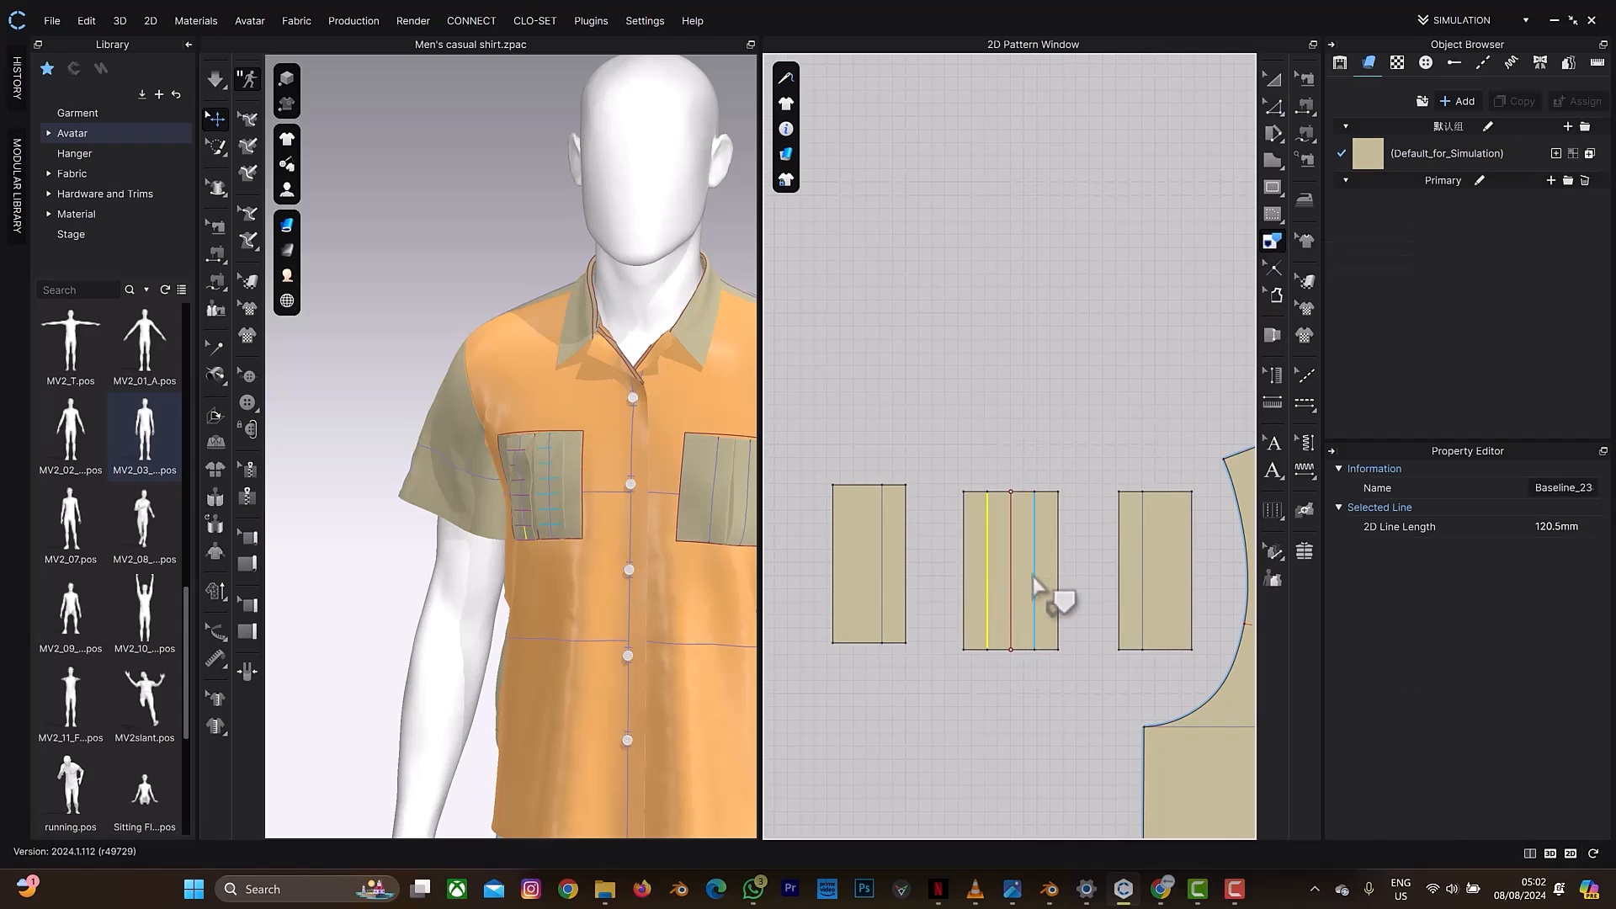
right_click(1034, 577)
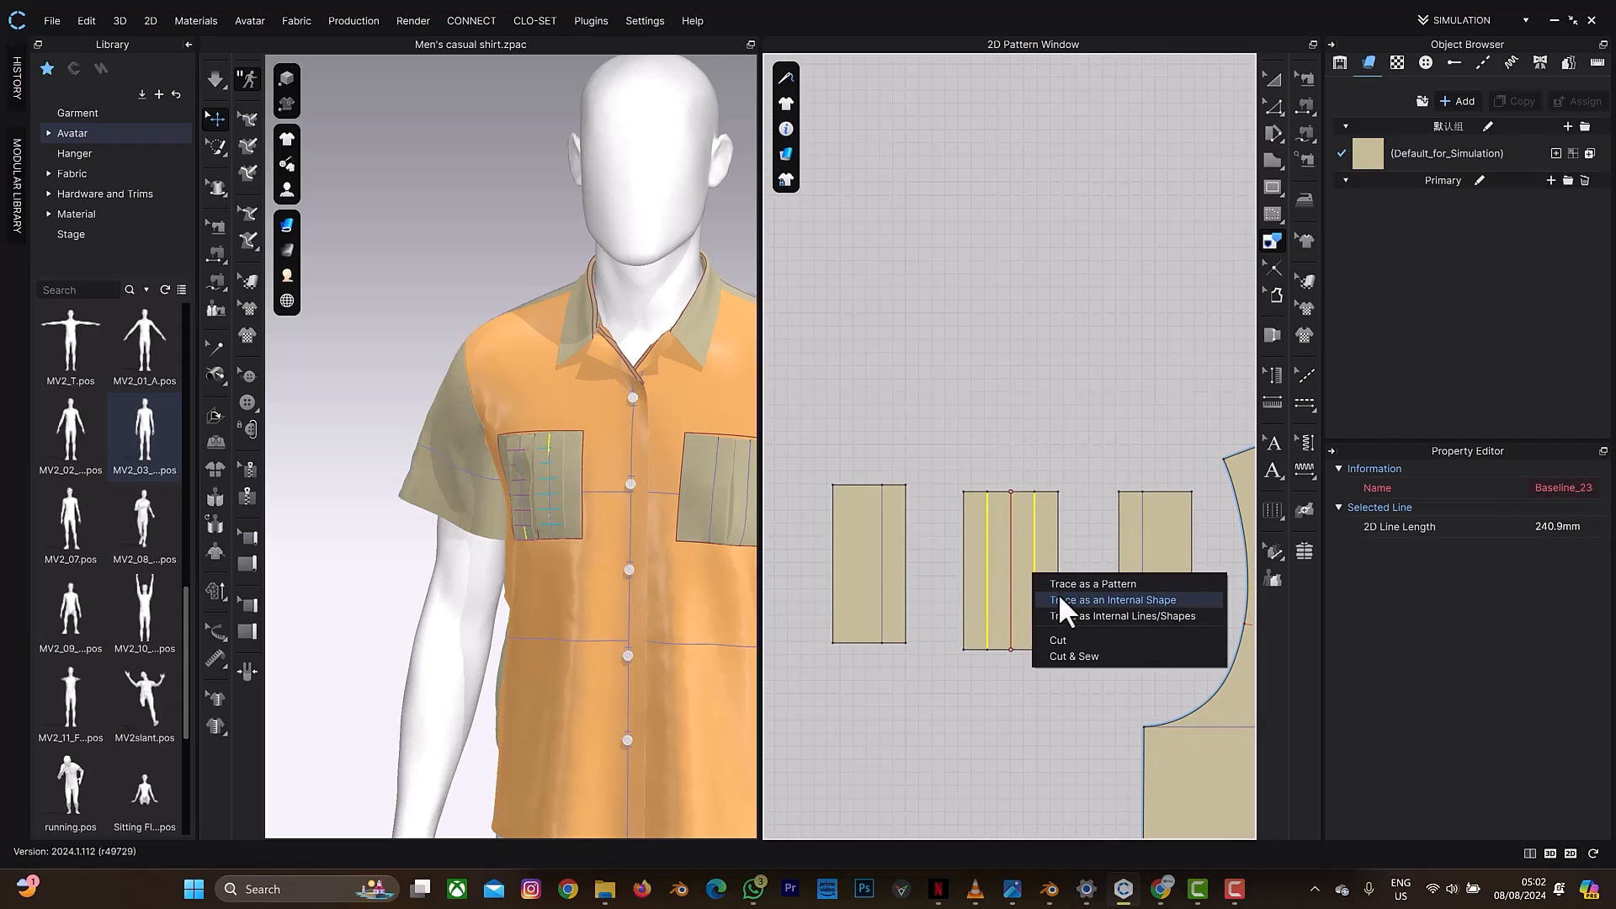
left_click(1078, 617)
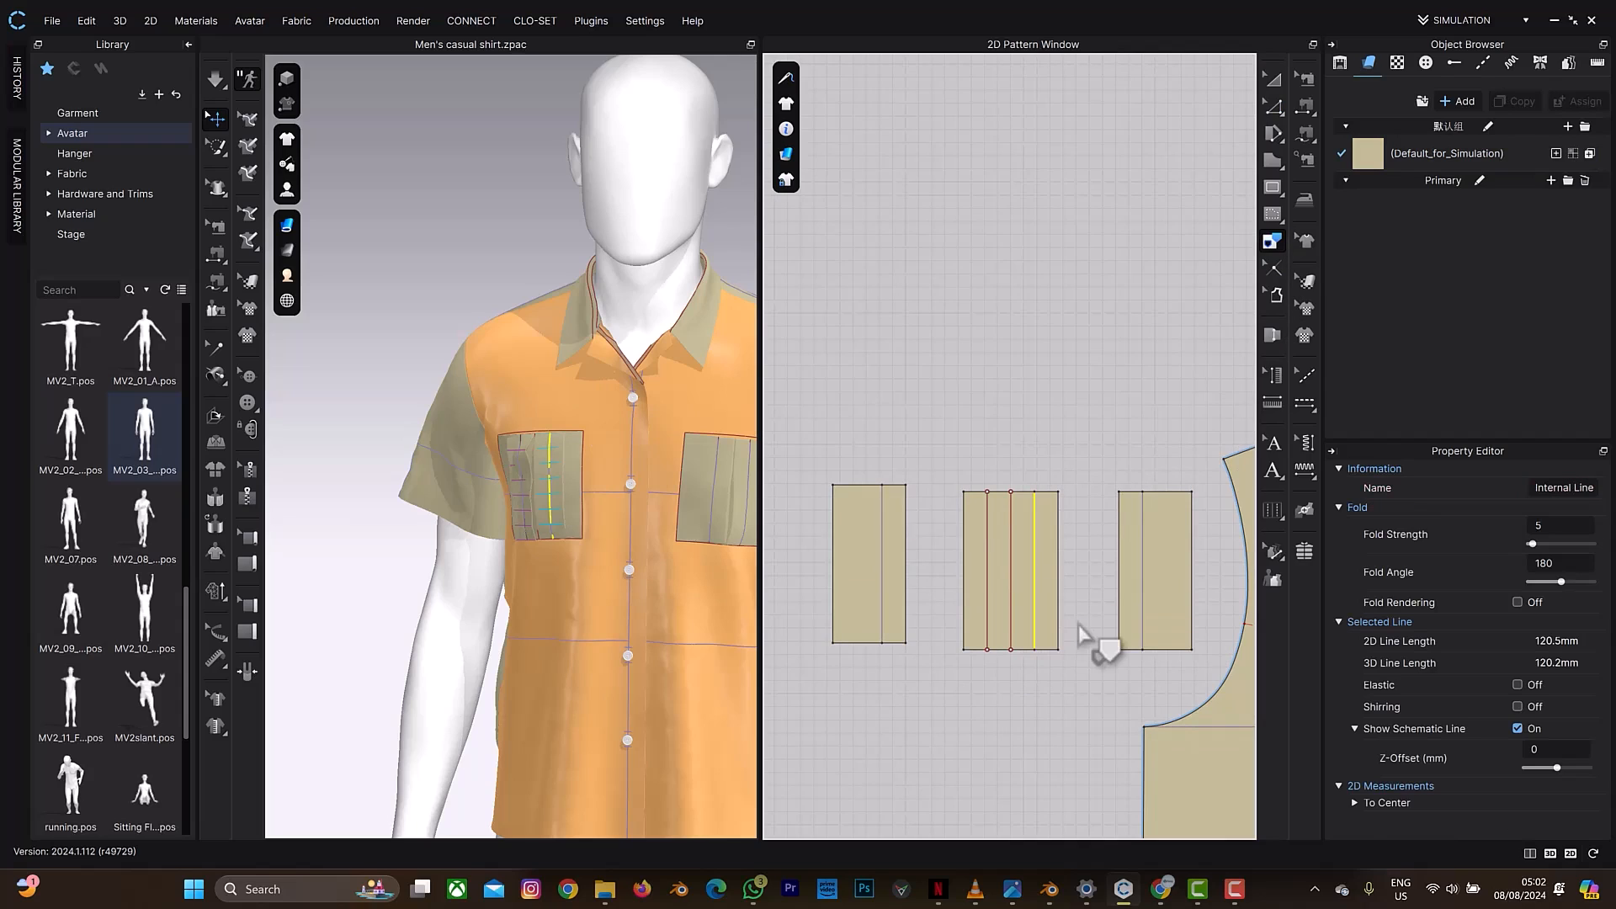
left_click(1046, 719)
Step: Move the middle strip forward in 3D, out in front of the pocket, and strengthen it
scroll(536, 511, "up", 3)
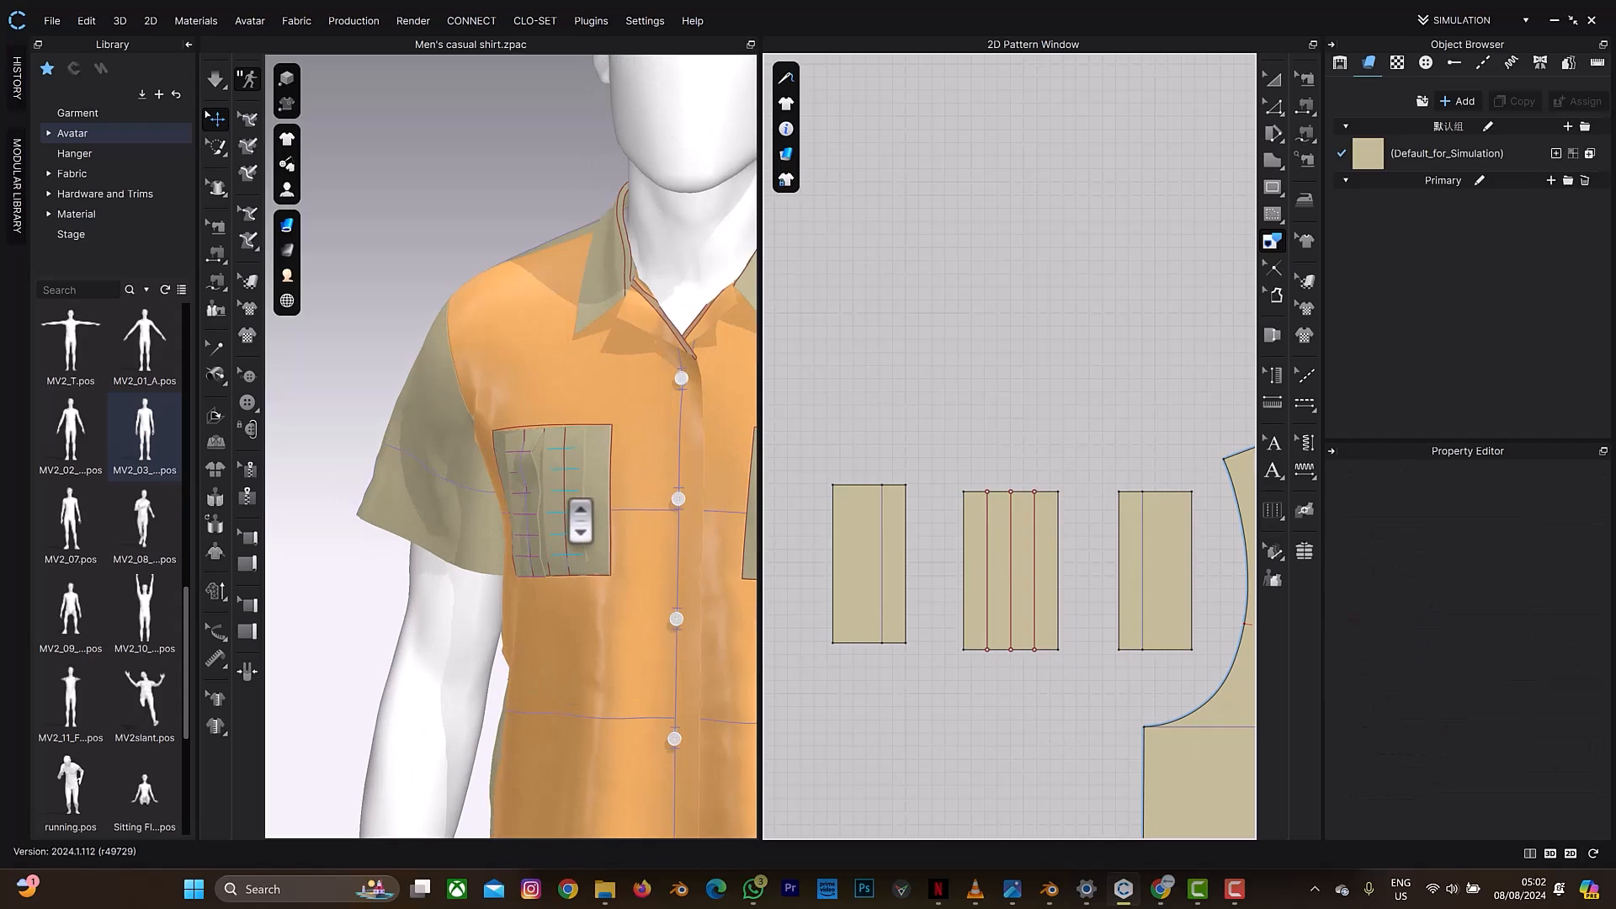
key("Escape")
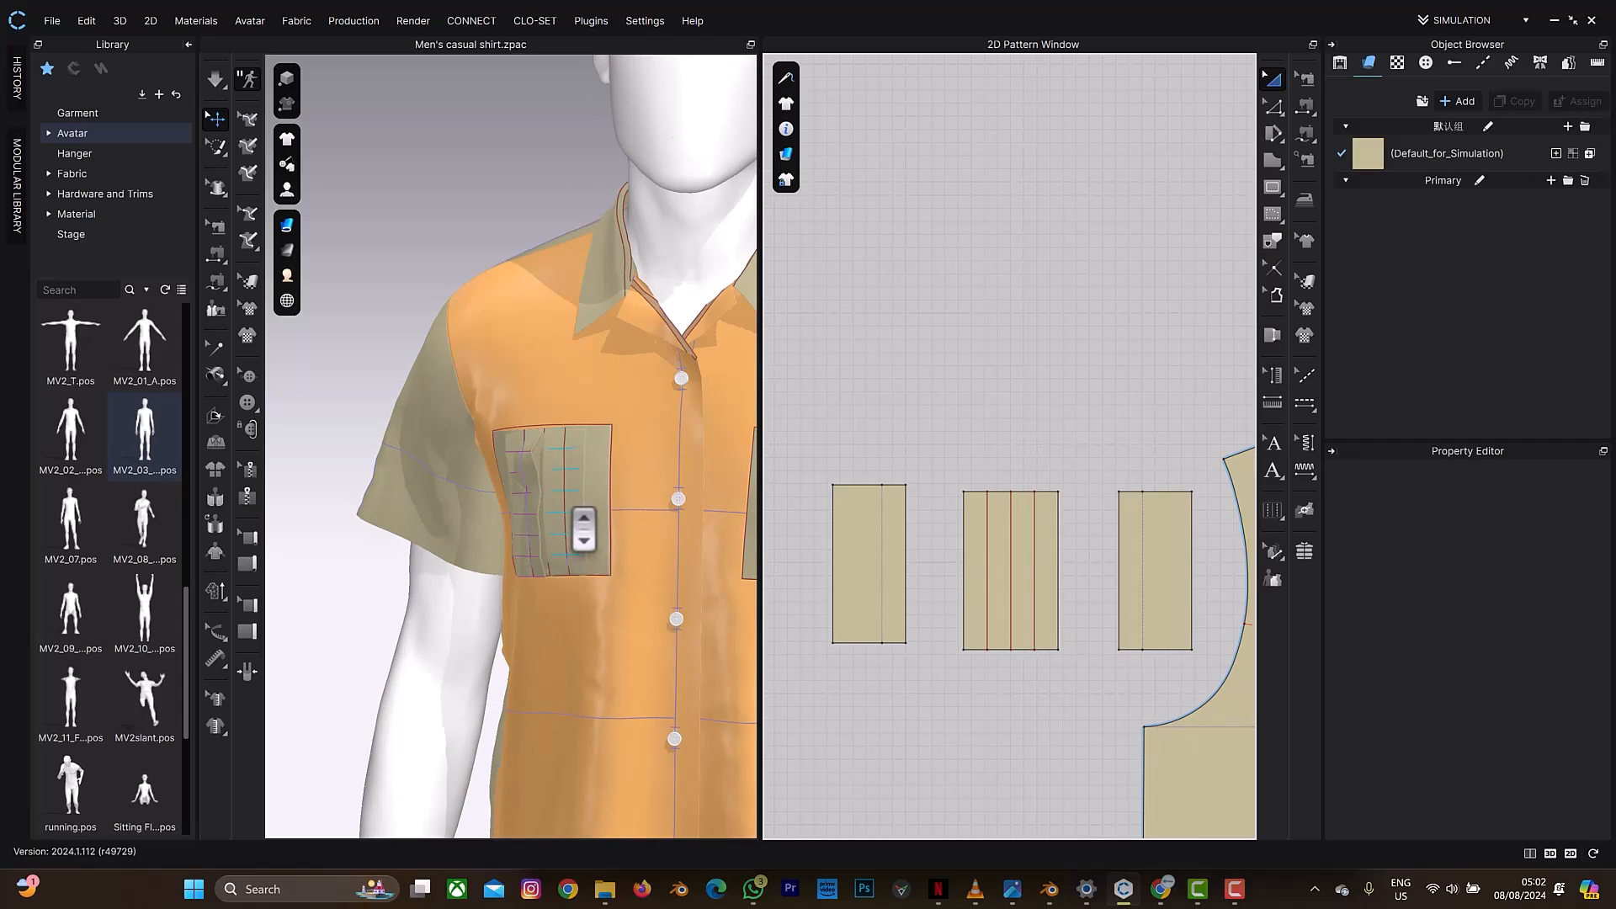
left_click(578, 515)
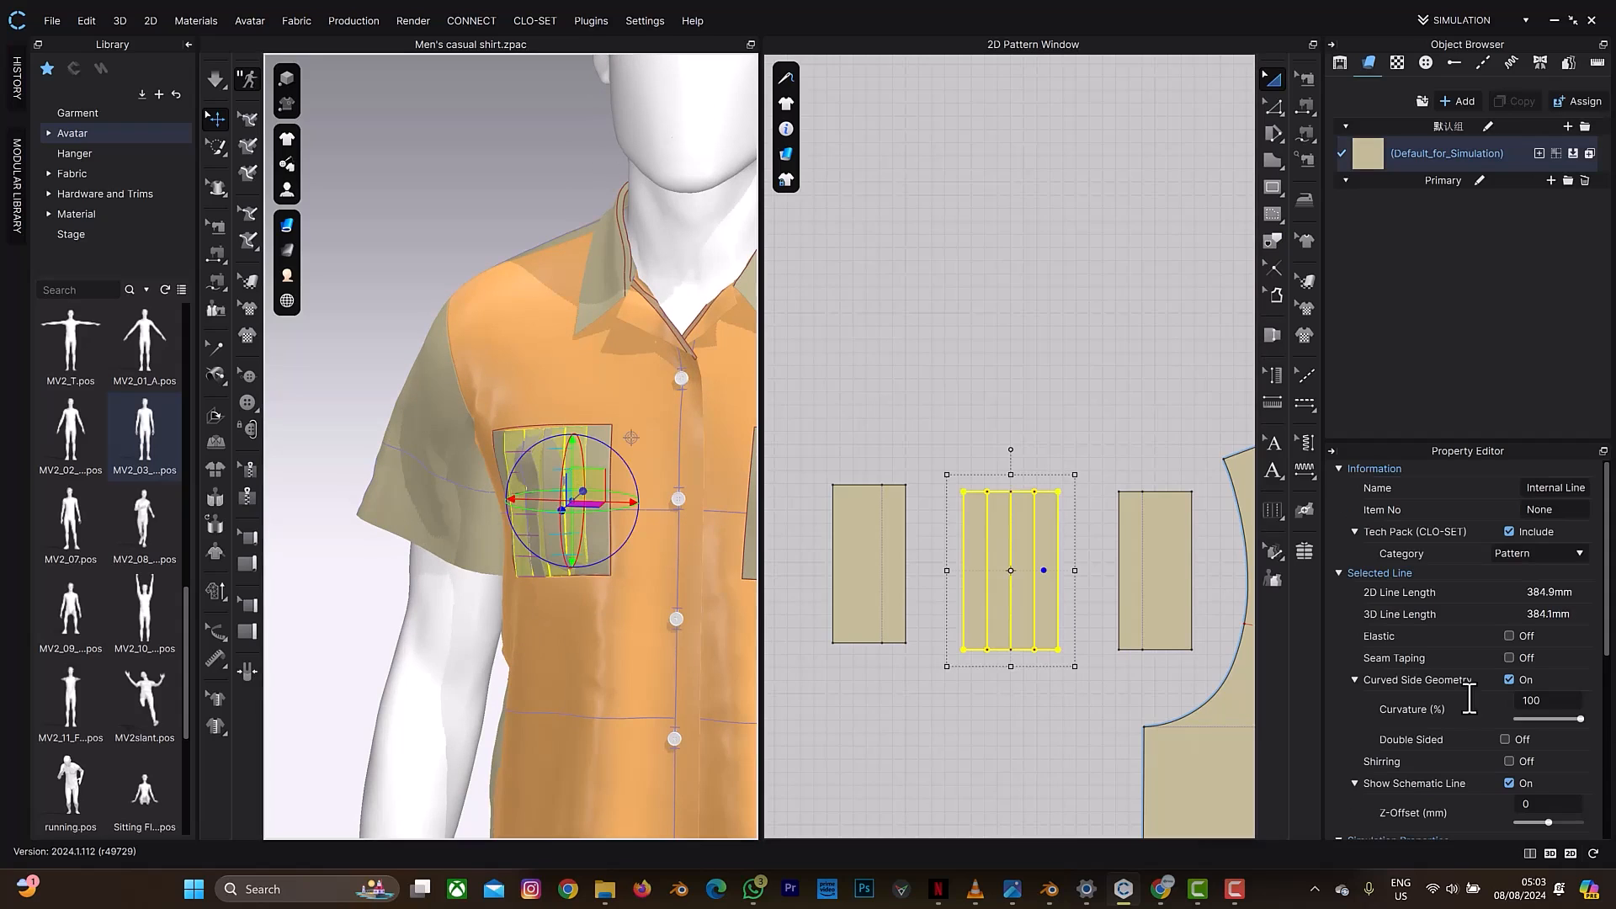
left_click(1036, 415)
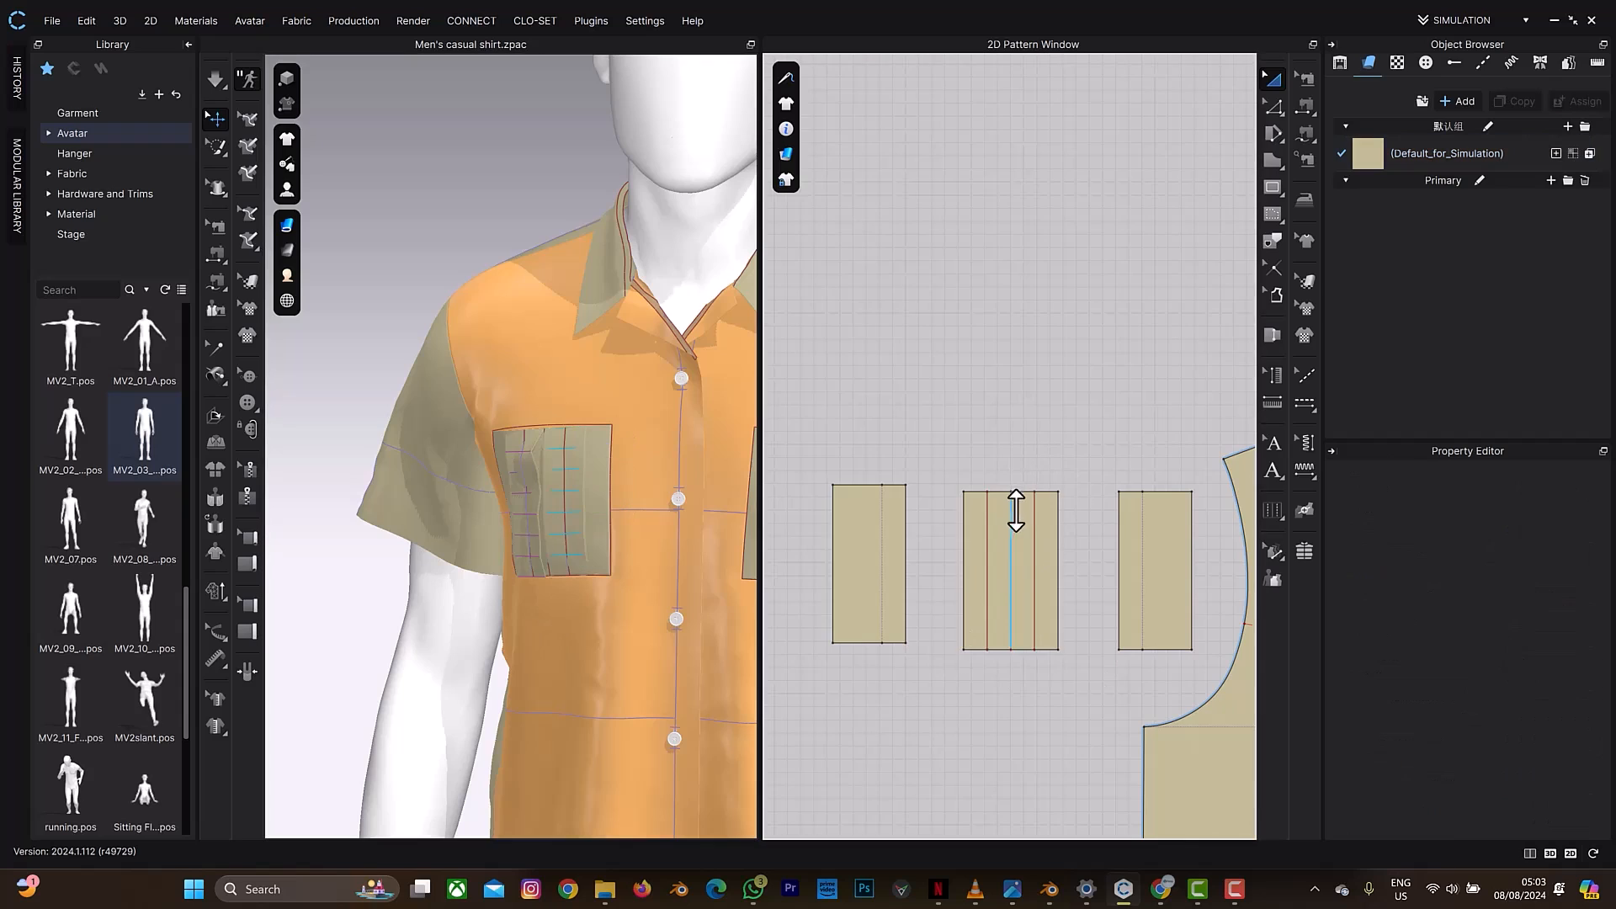
left_click(1028, 492)
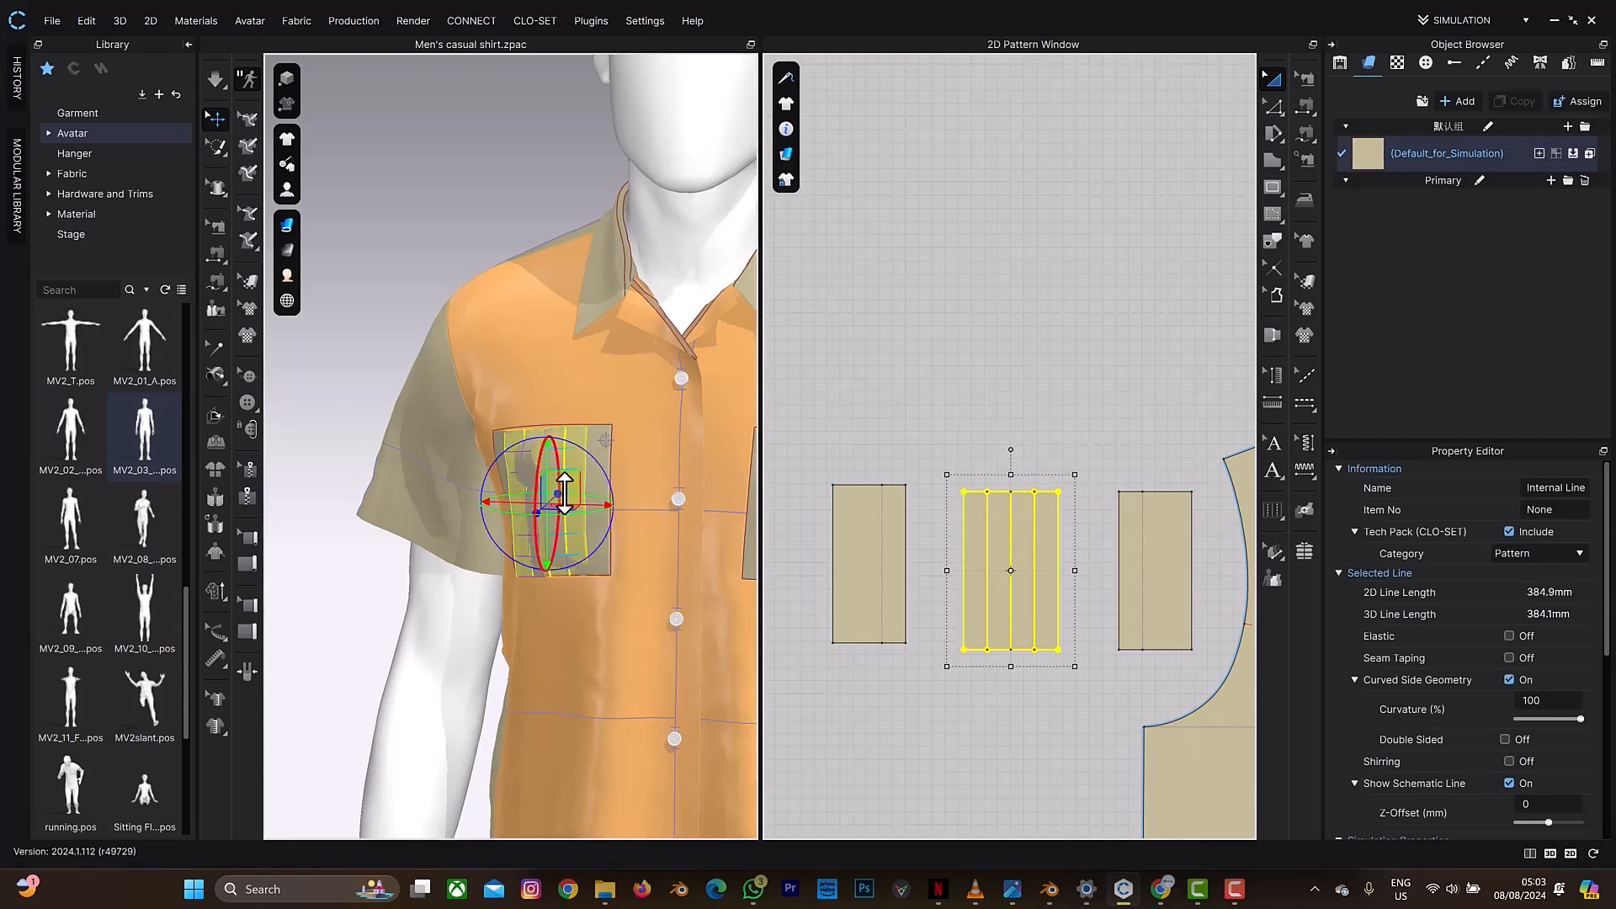
right_click_drag(553, 484, 586, 522)
left_click_drag(599, 530, 553, 563)
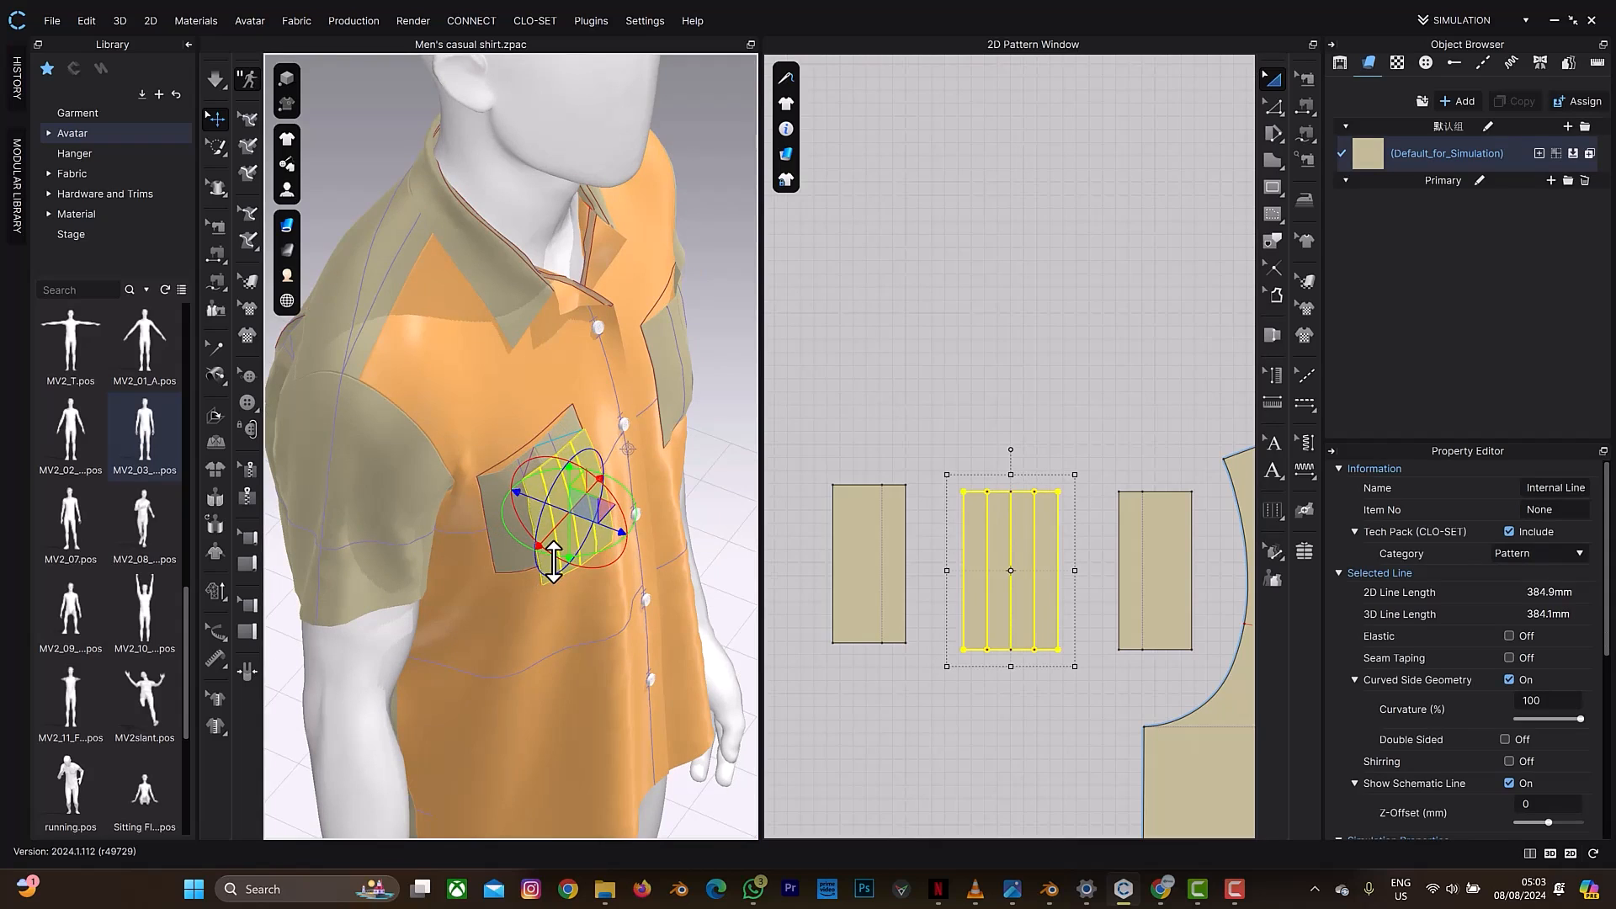
right_click(553, 563)
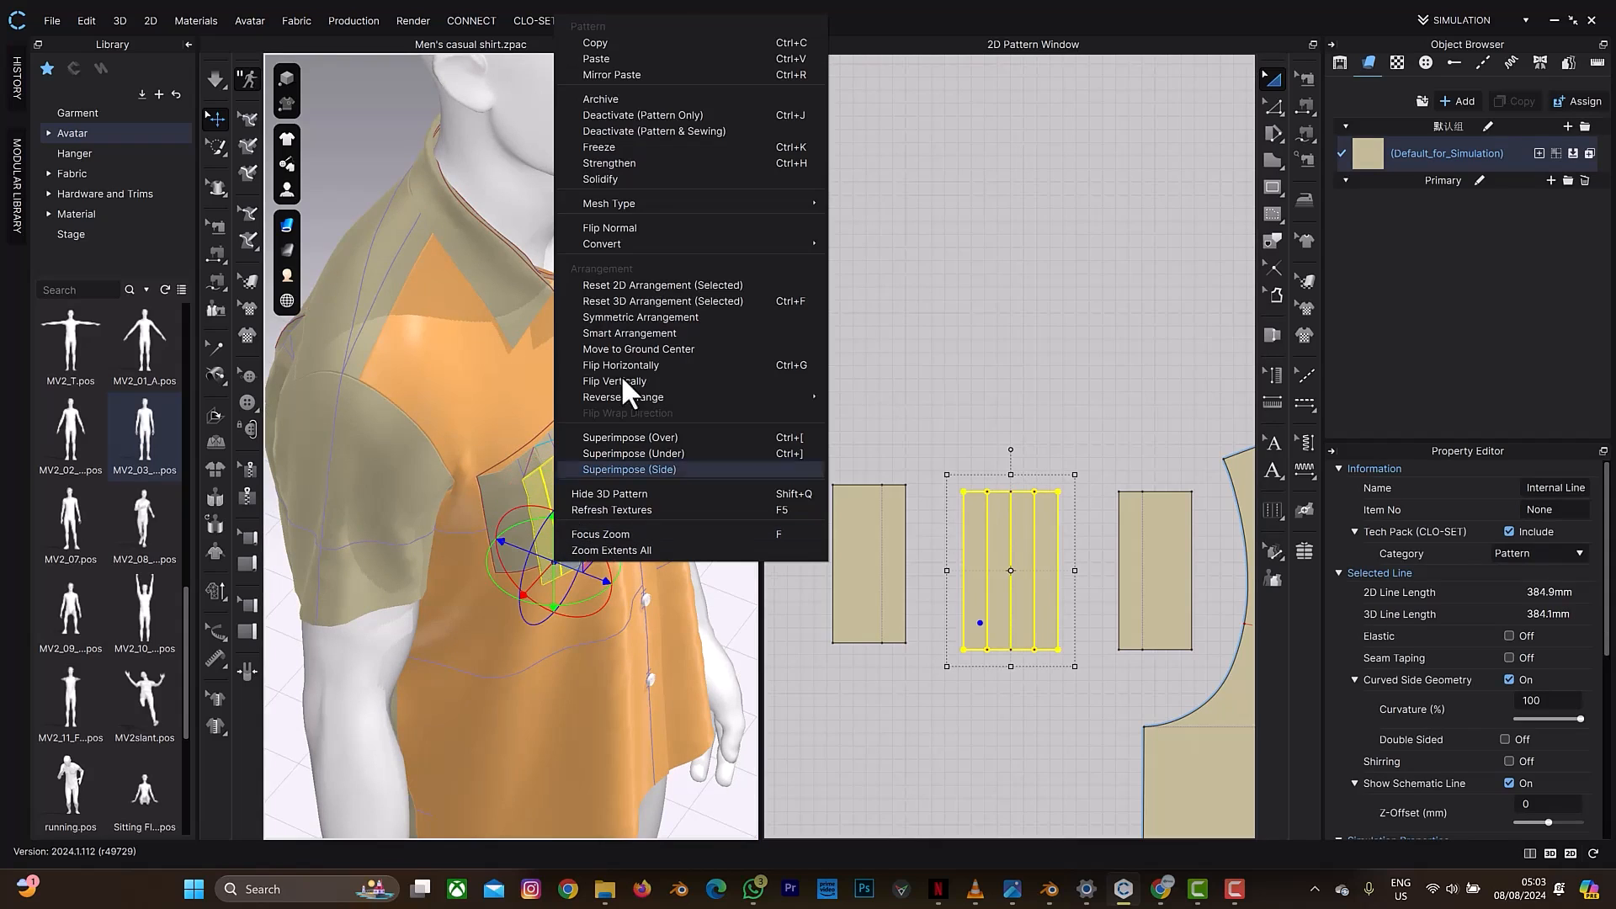
left_click(639, 166)
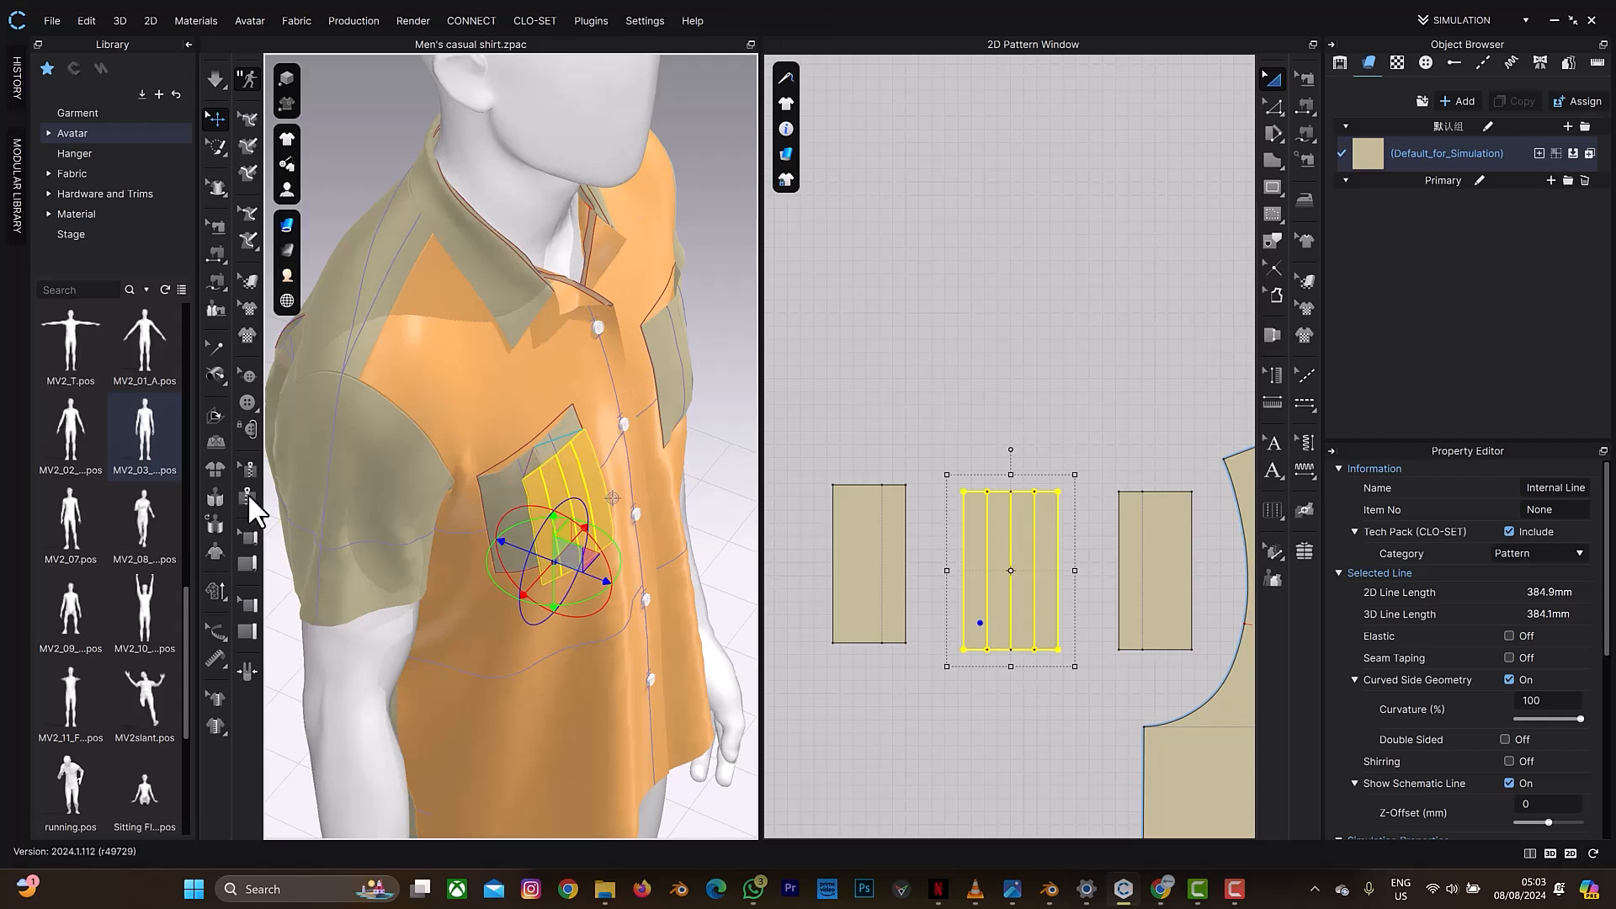
Step: Fold the middle strip along its right internal line with Fold Arrangement, setting fold angle 0 and enabling fold rendering
left_click(215, 417)
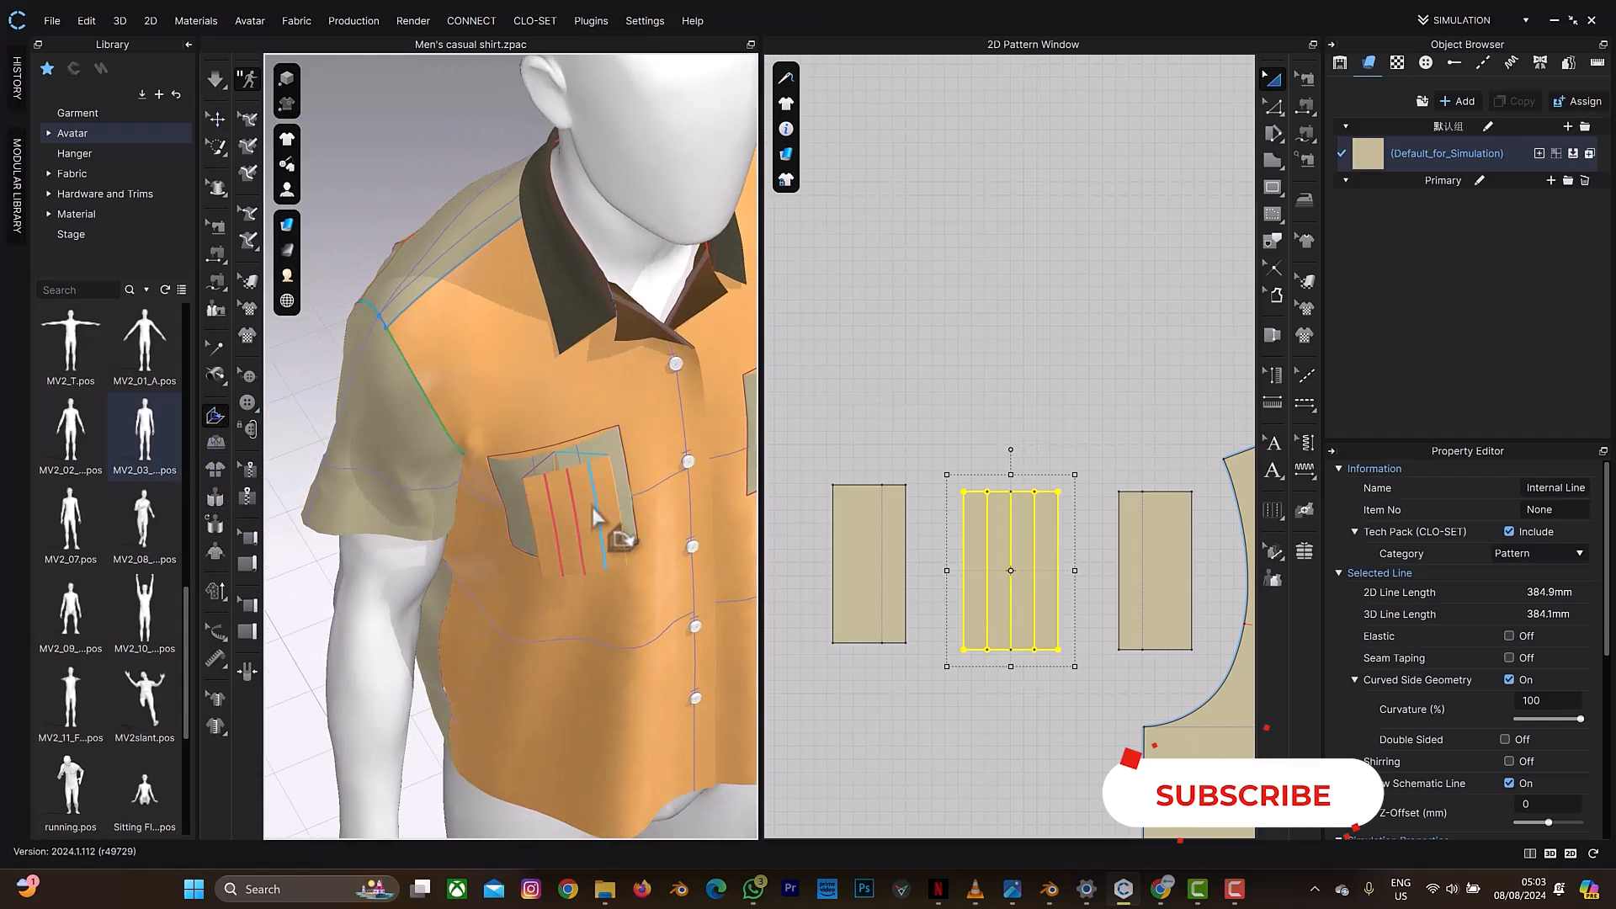
left_click(611, 516)
left_click_drag(639, 495, 605, 496)
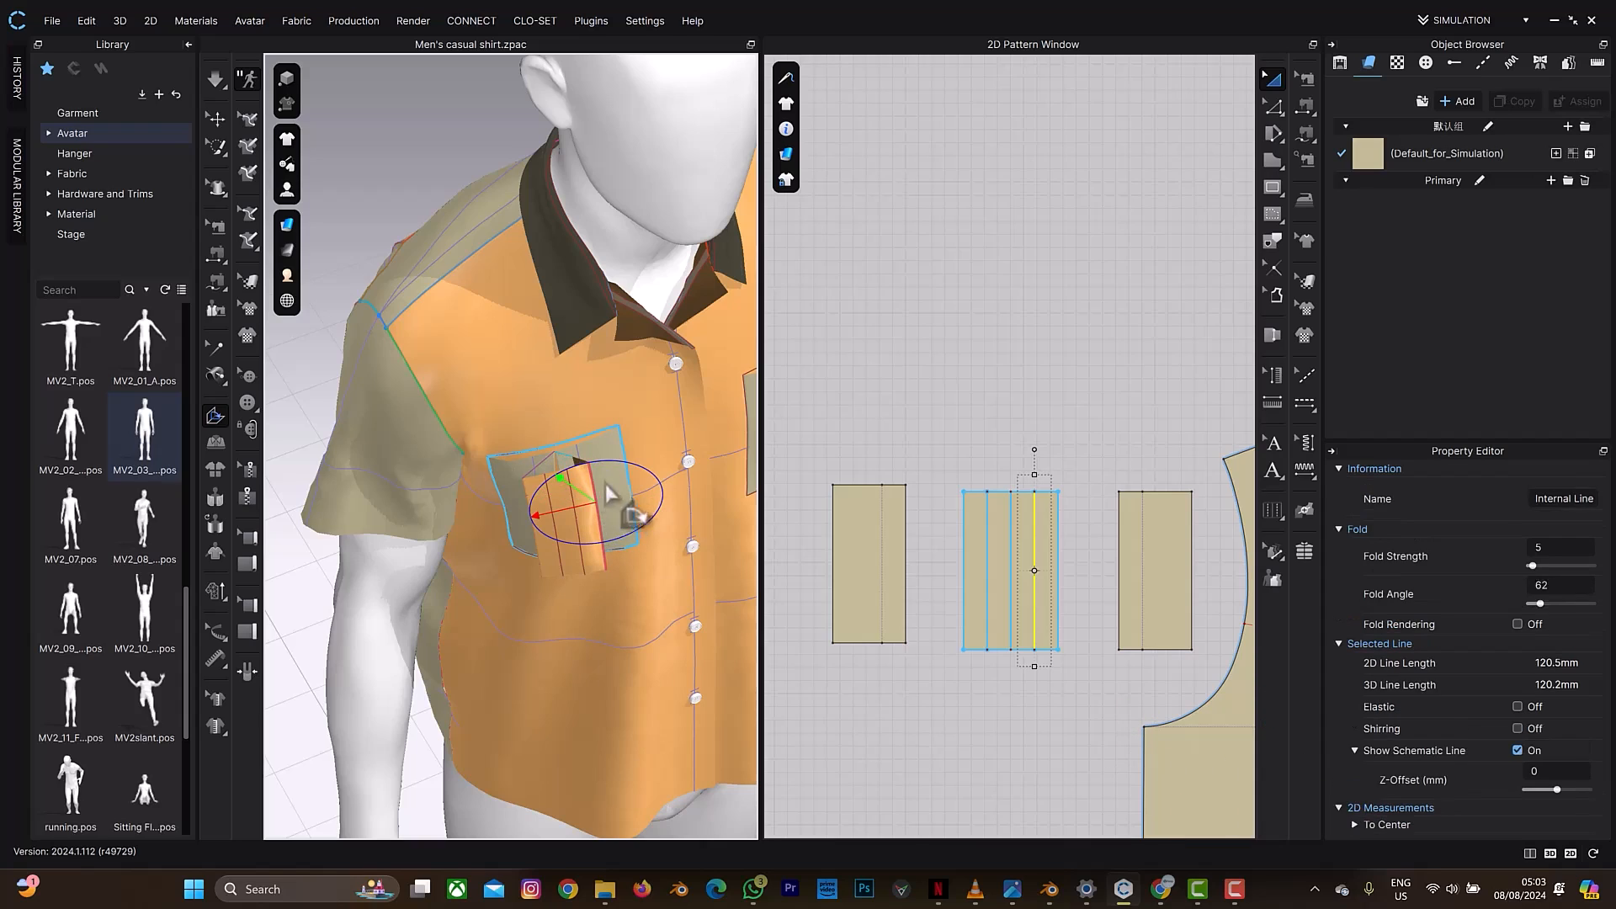
left_click(1533, 582)
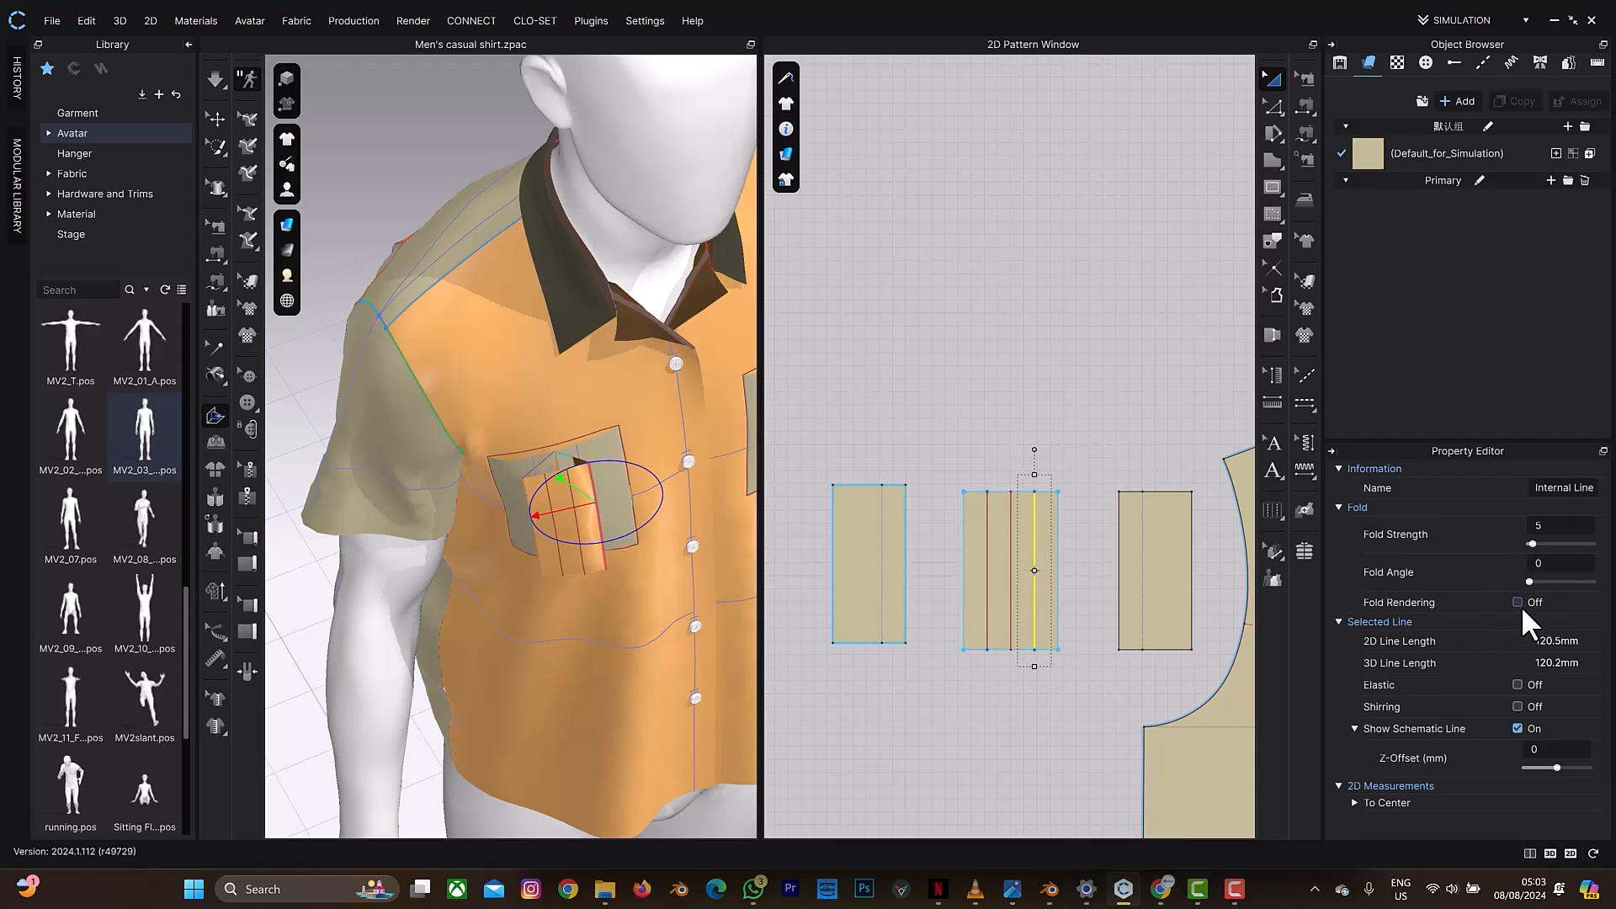
left_click(1516, 602)
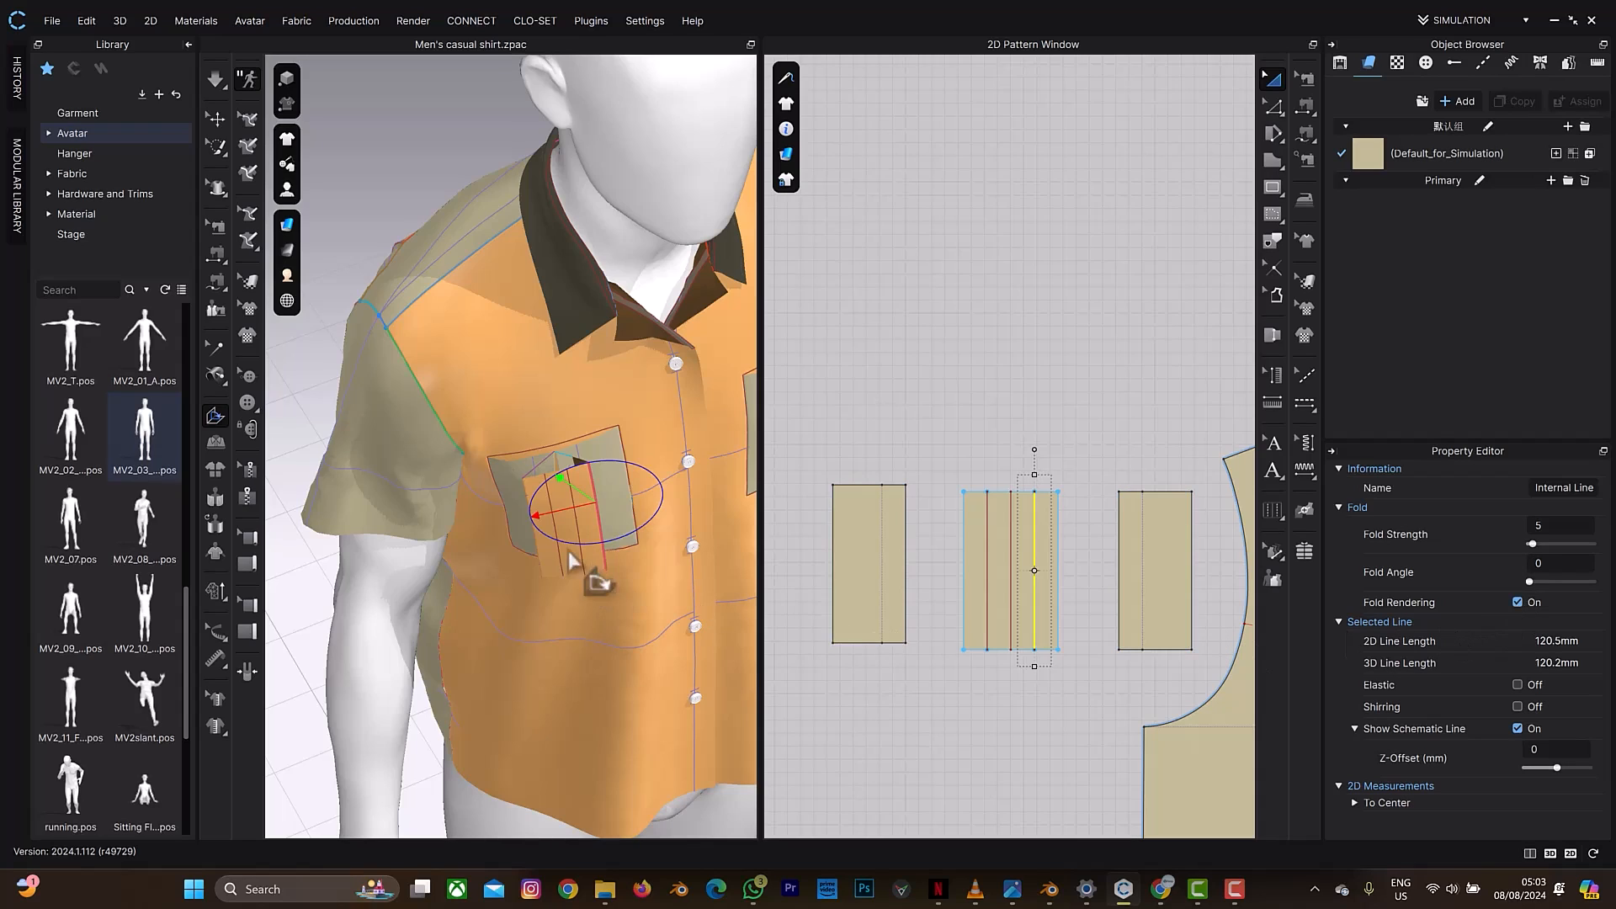
Step: Fold the middle strip along its left internal line, setting fold angle 0 and enabling fold rendering
left_click(554, 533)
left_click_drag(553, 533, 557, 498)
right_click_drag(598, 453, 662, 469)
left_click_drag(513, 512, 515, 503)
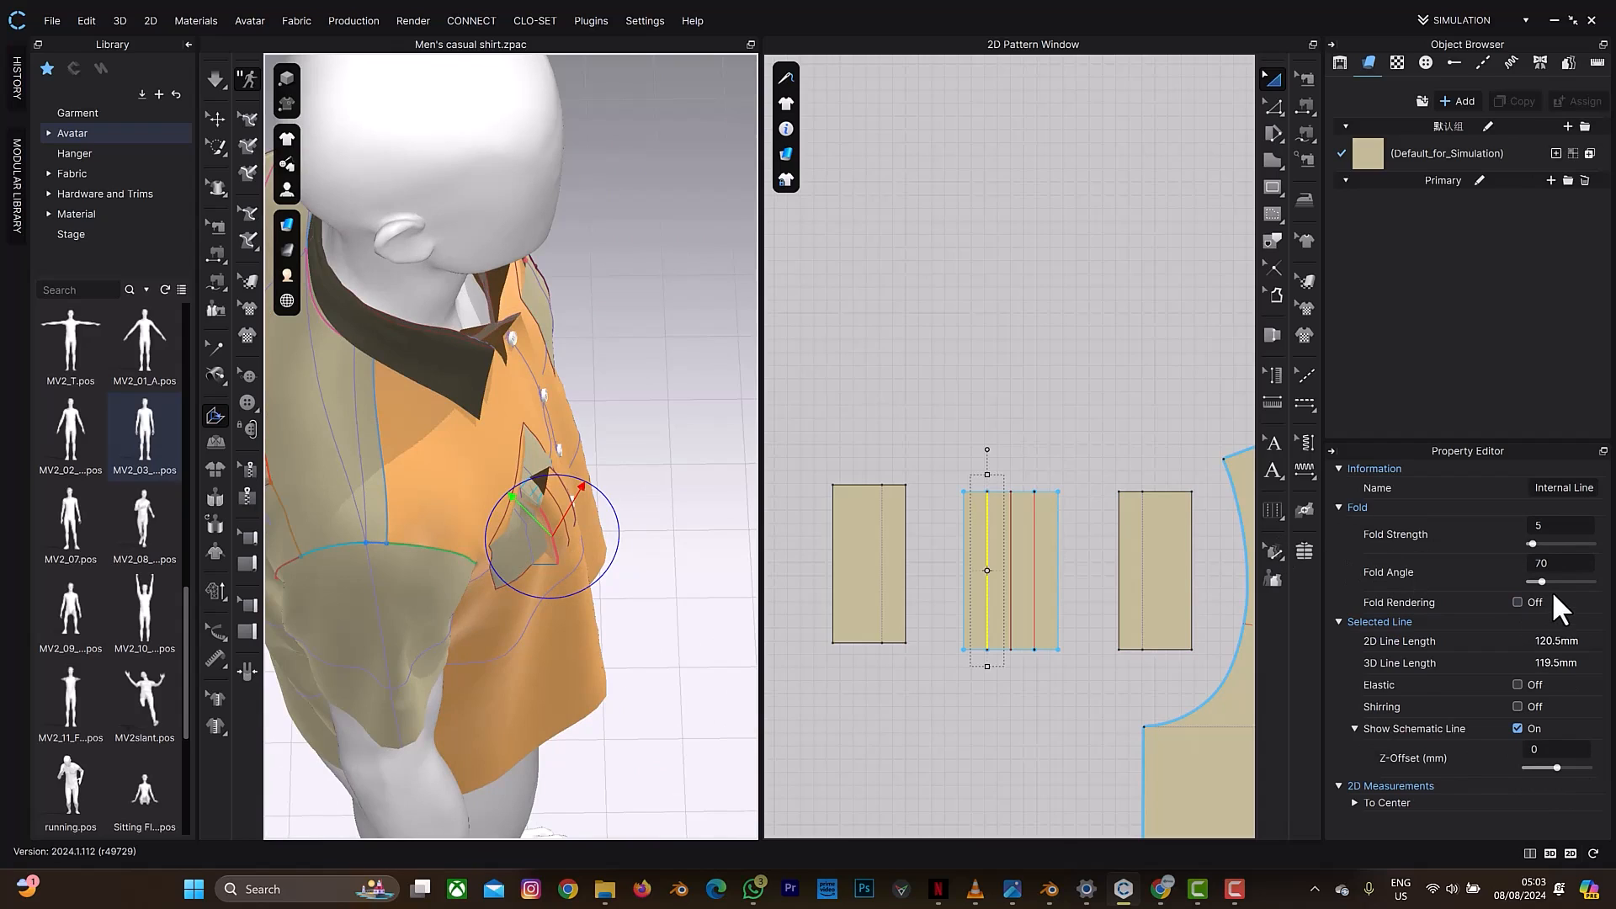
left_click_drag(1541, 581, 1520, 581)
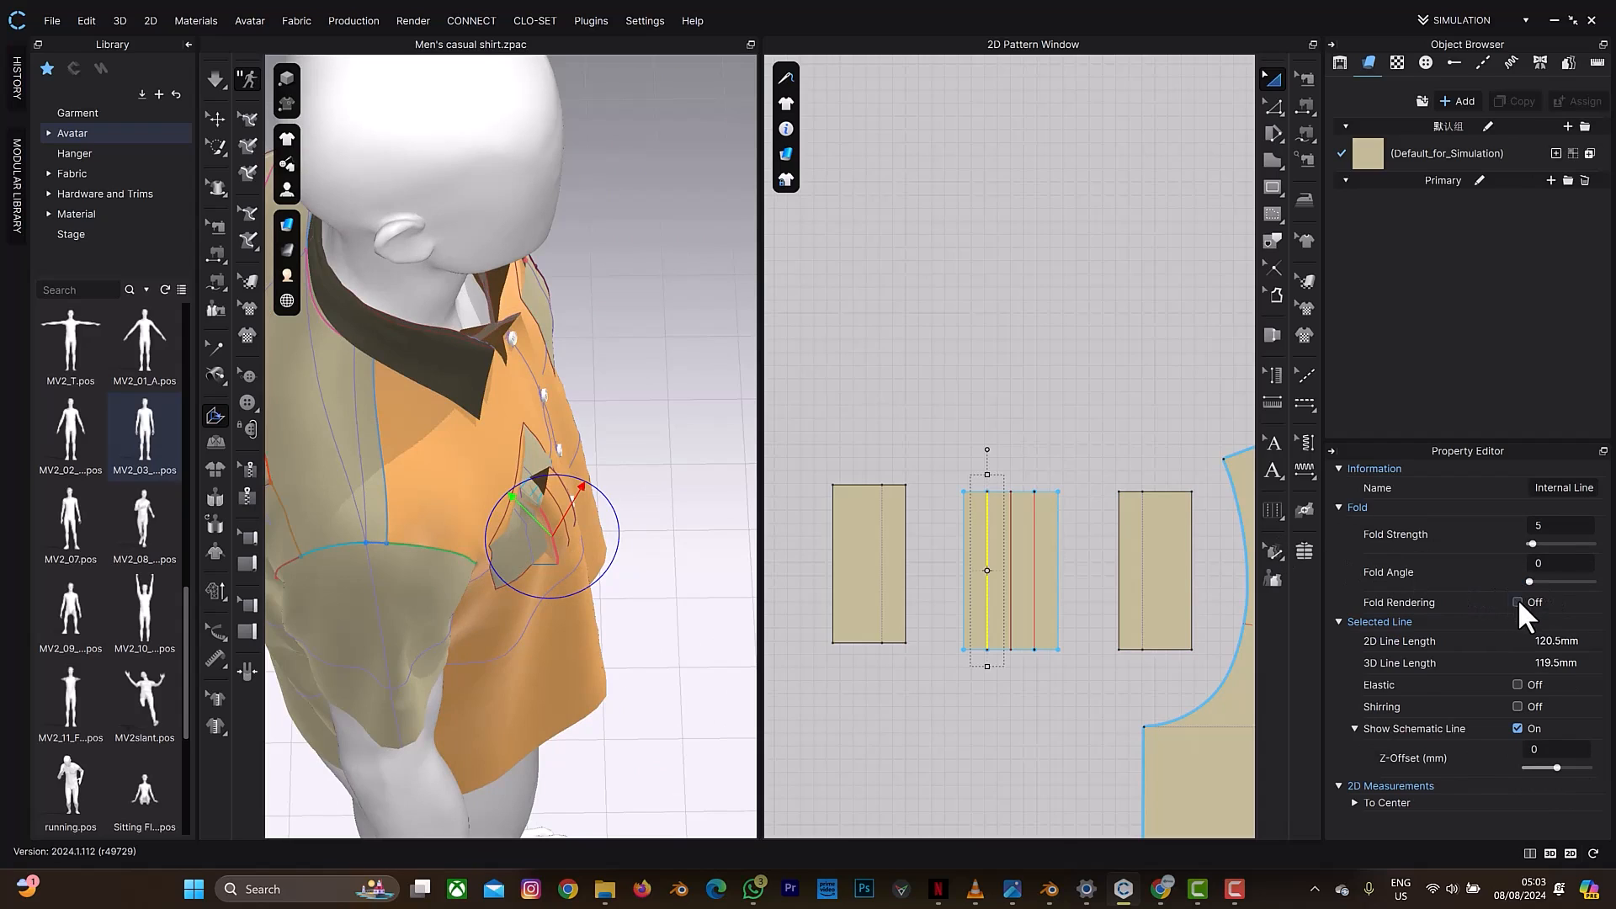
right_click_drag(570, 552, 618, 556)
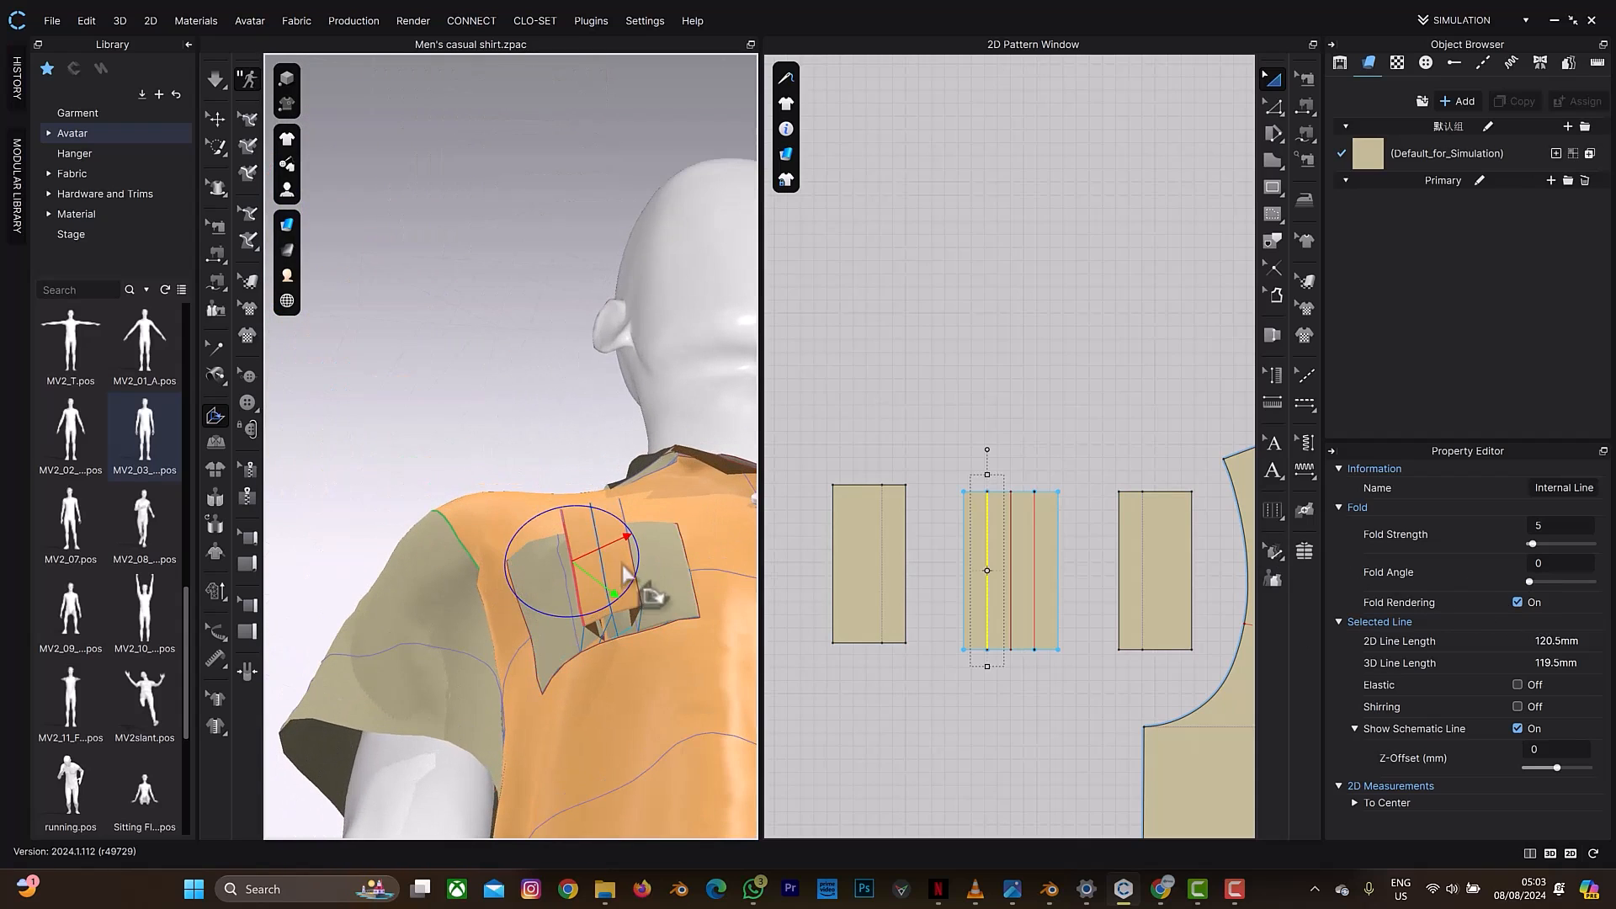
mouse_move(653, 555)
right_mouse_down()
mouse_move(611, 575)
mouse_move(665, 580)
right_mouse_up()
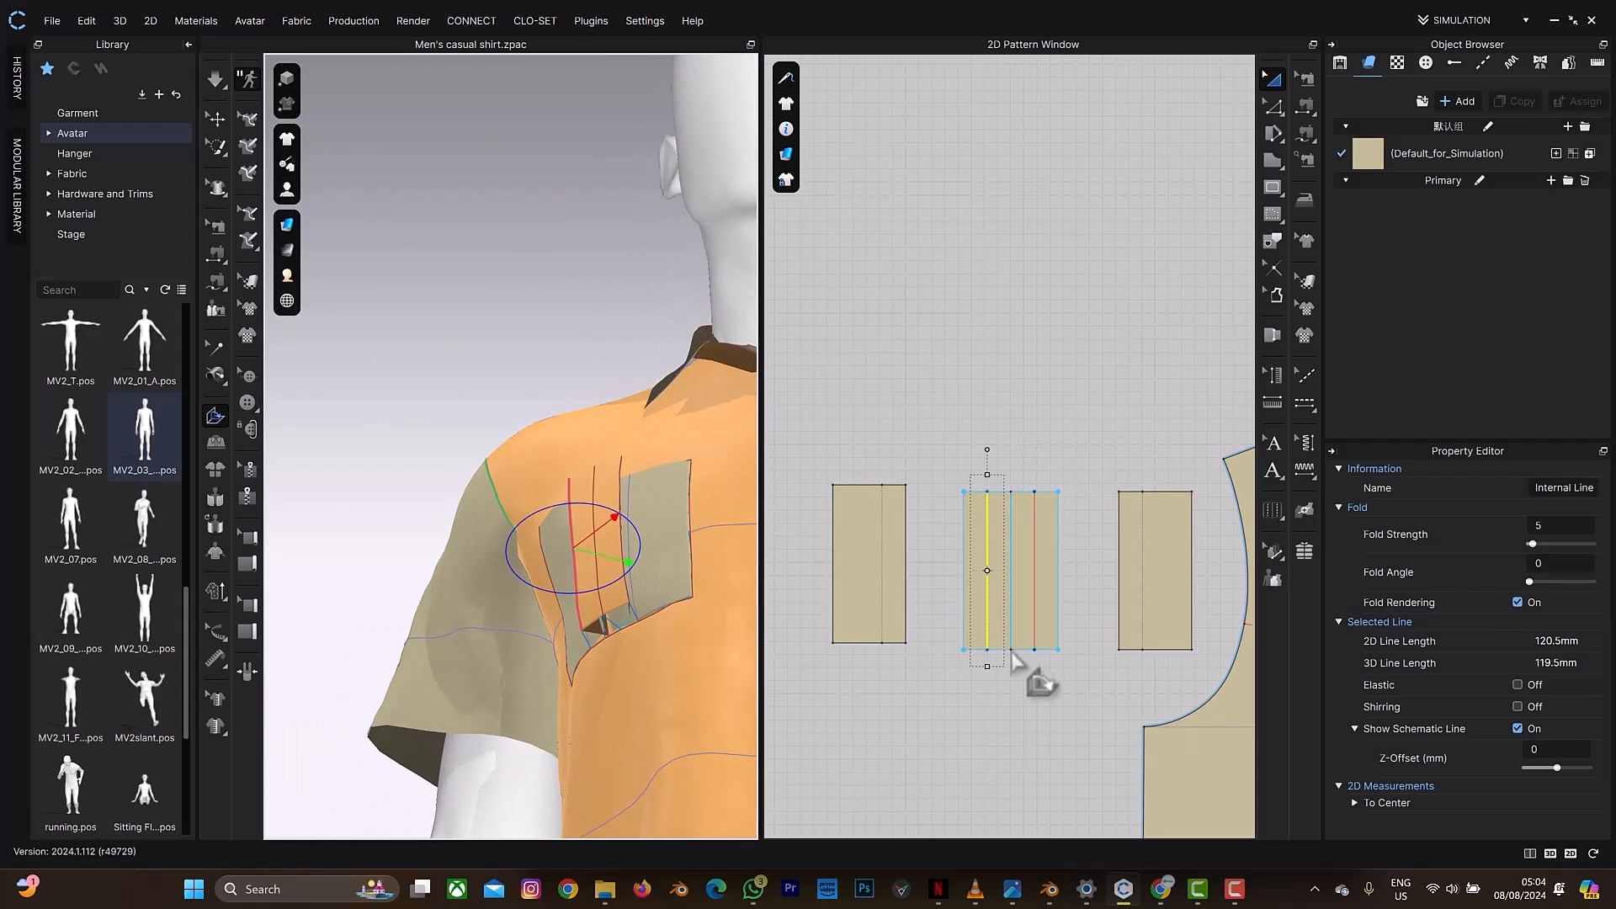
Step: Free-sew the 18 mm top-edge segments on either side of the middle strip's left internal line, starting from that line
left_click(968, 667)
scroll(968, 668, "up", 3)
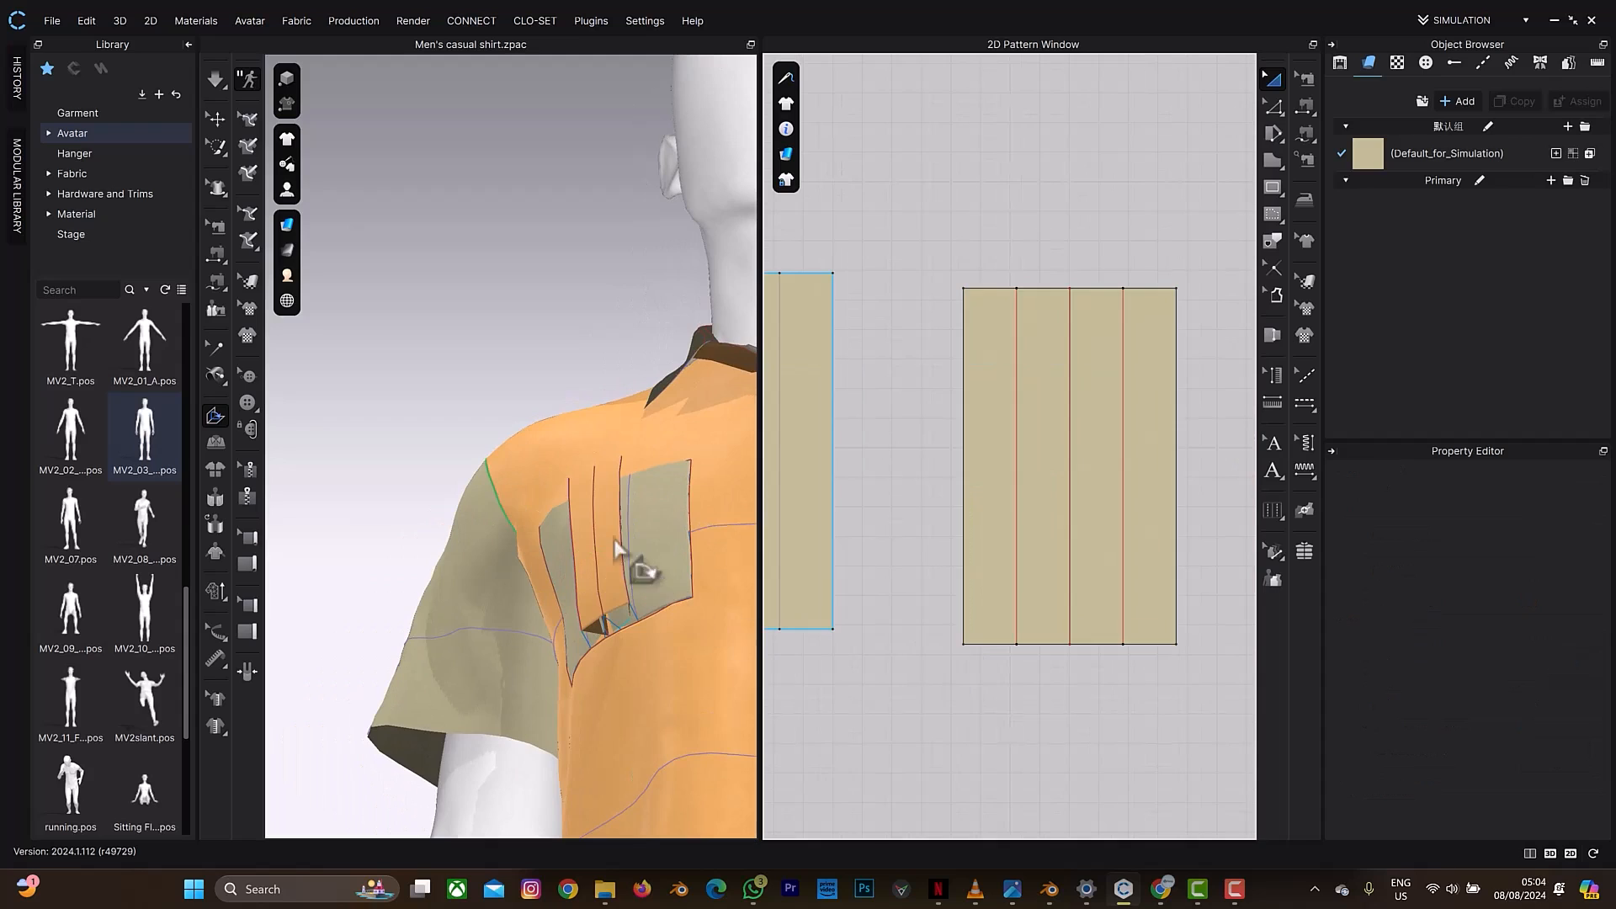
scroll(640, 545, "up", 5)
right_click_drag(985, 317, 966, 392)
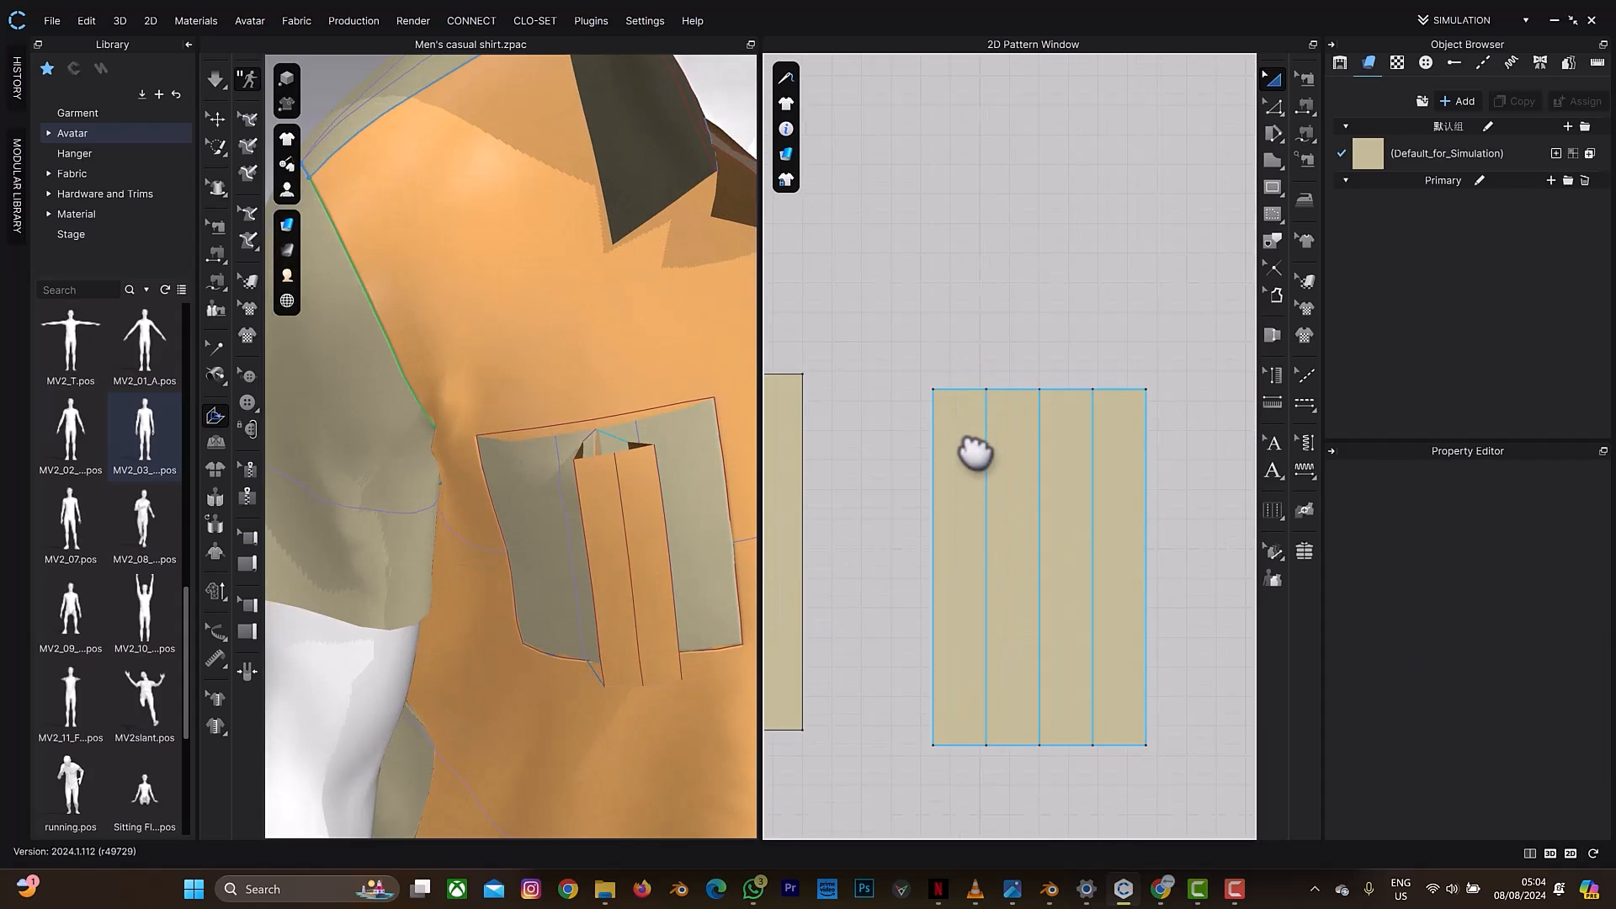
key("m")
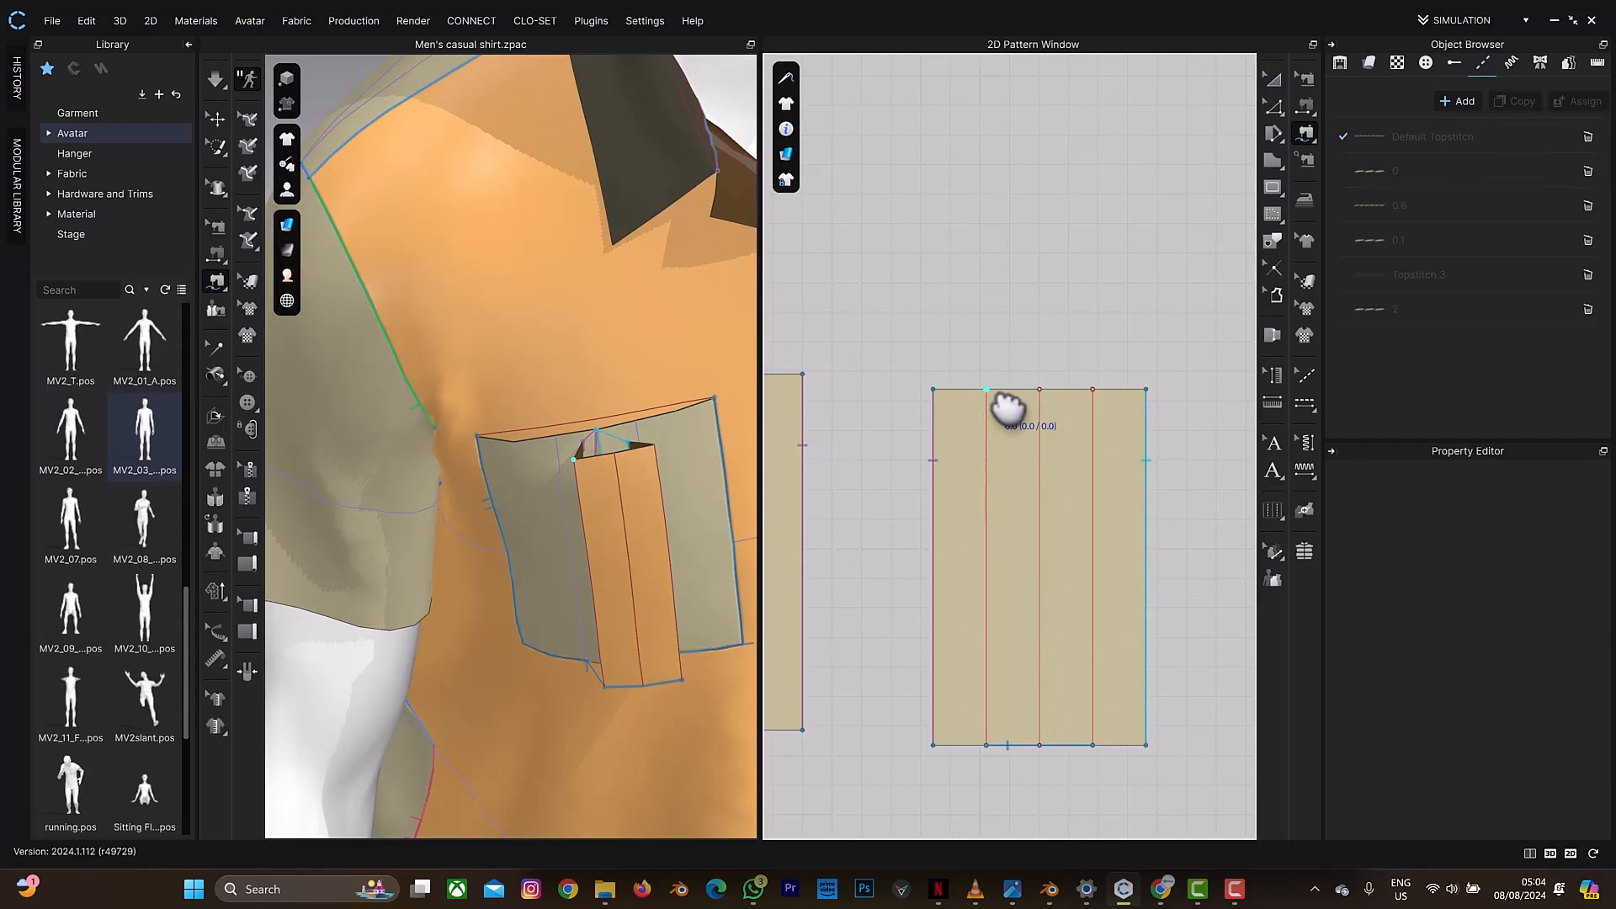
left_click(985, 391)
left_click(934, 390)
left_click(1040, 391)
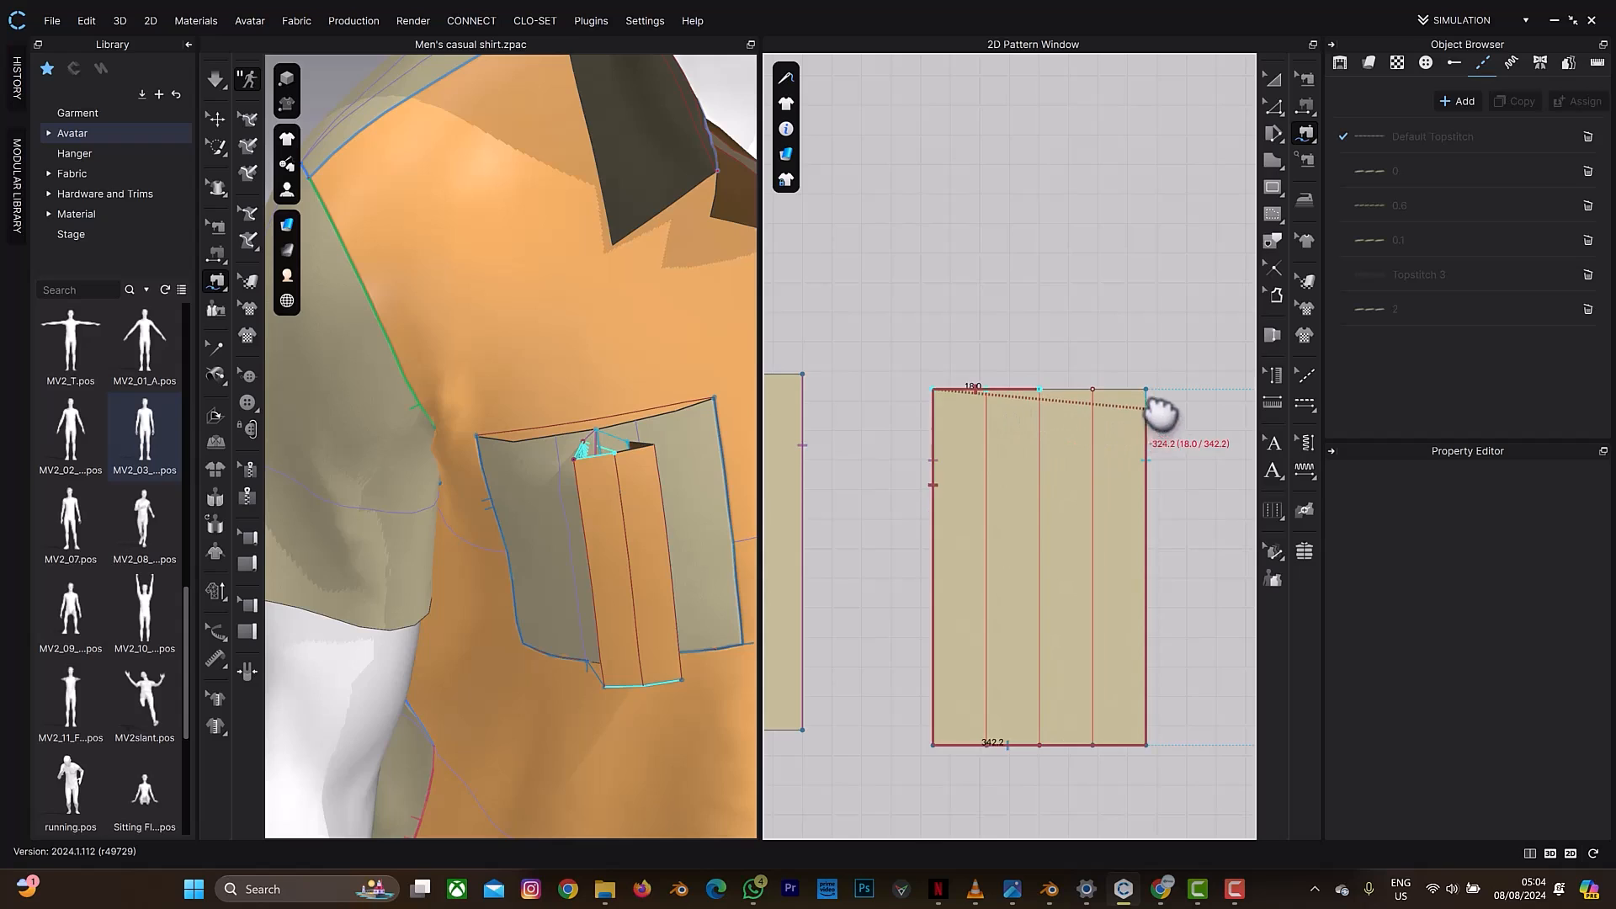
left_click(988, 391)
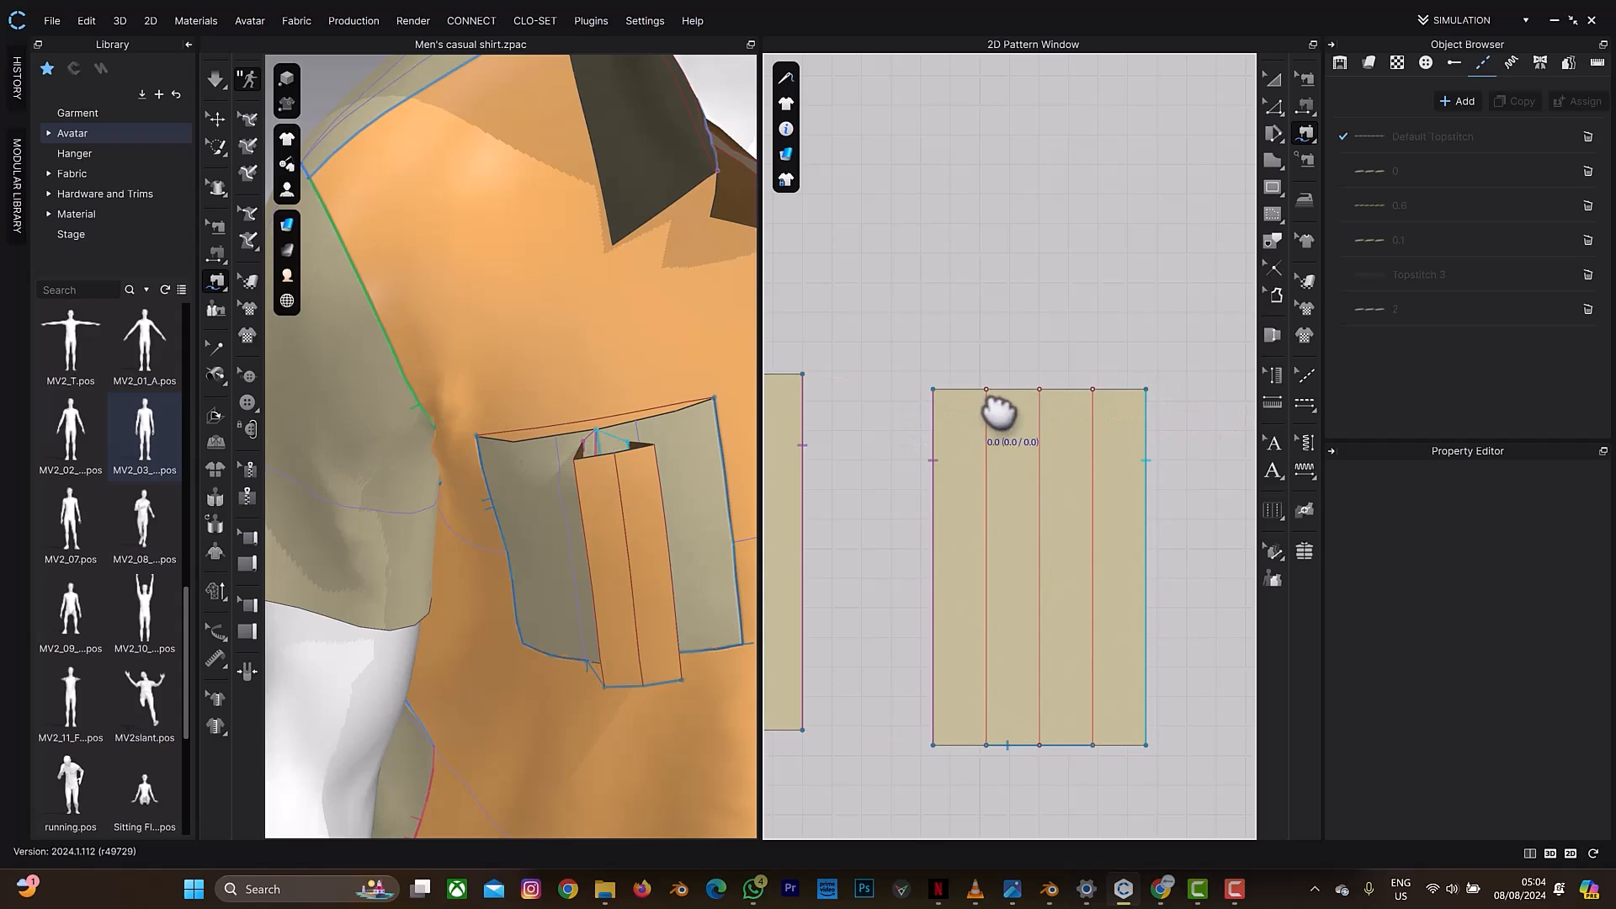
left_click(934, 392)
left_click(989, 391)
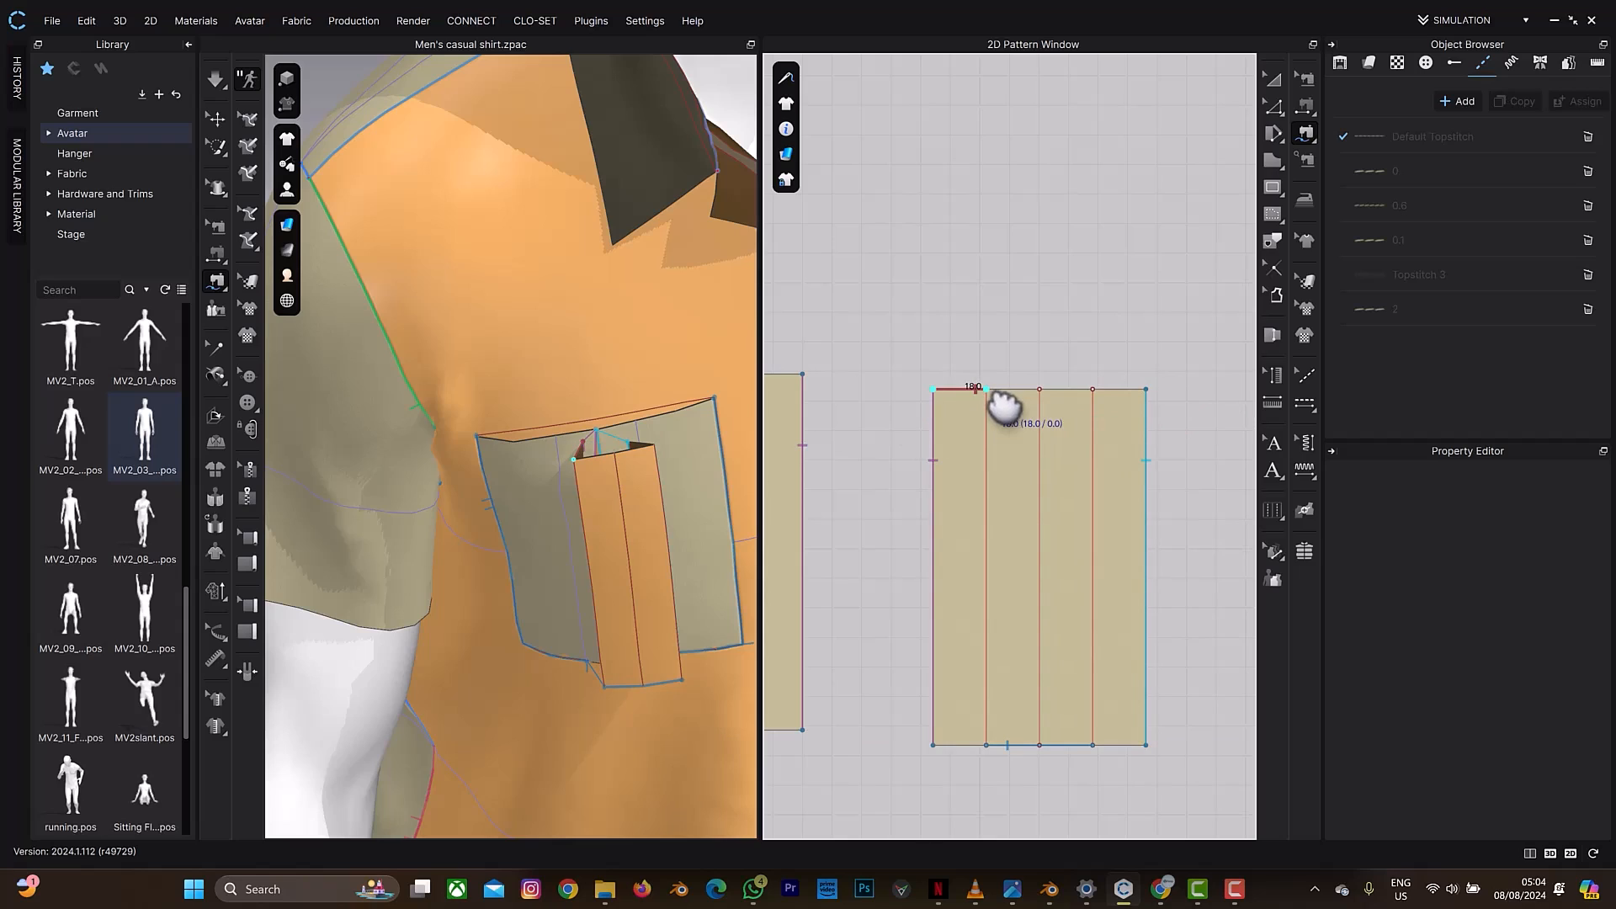
left_click(1041, 391)
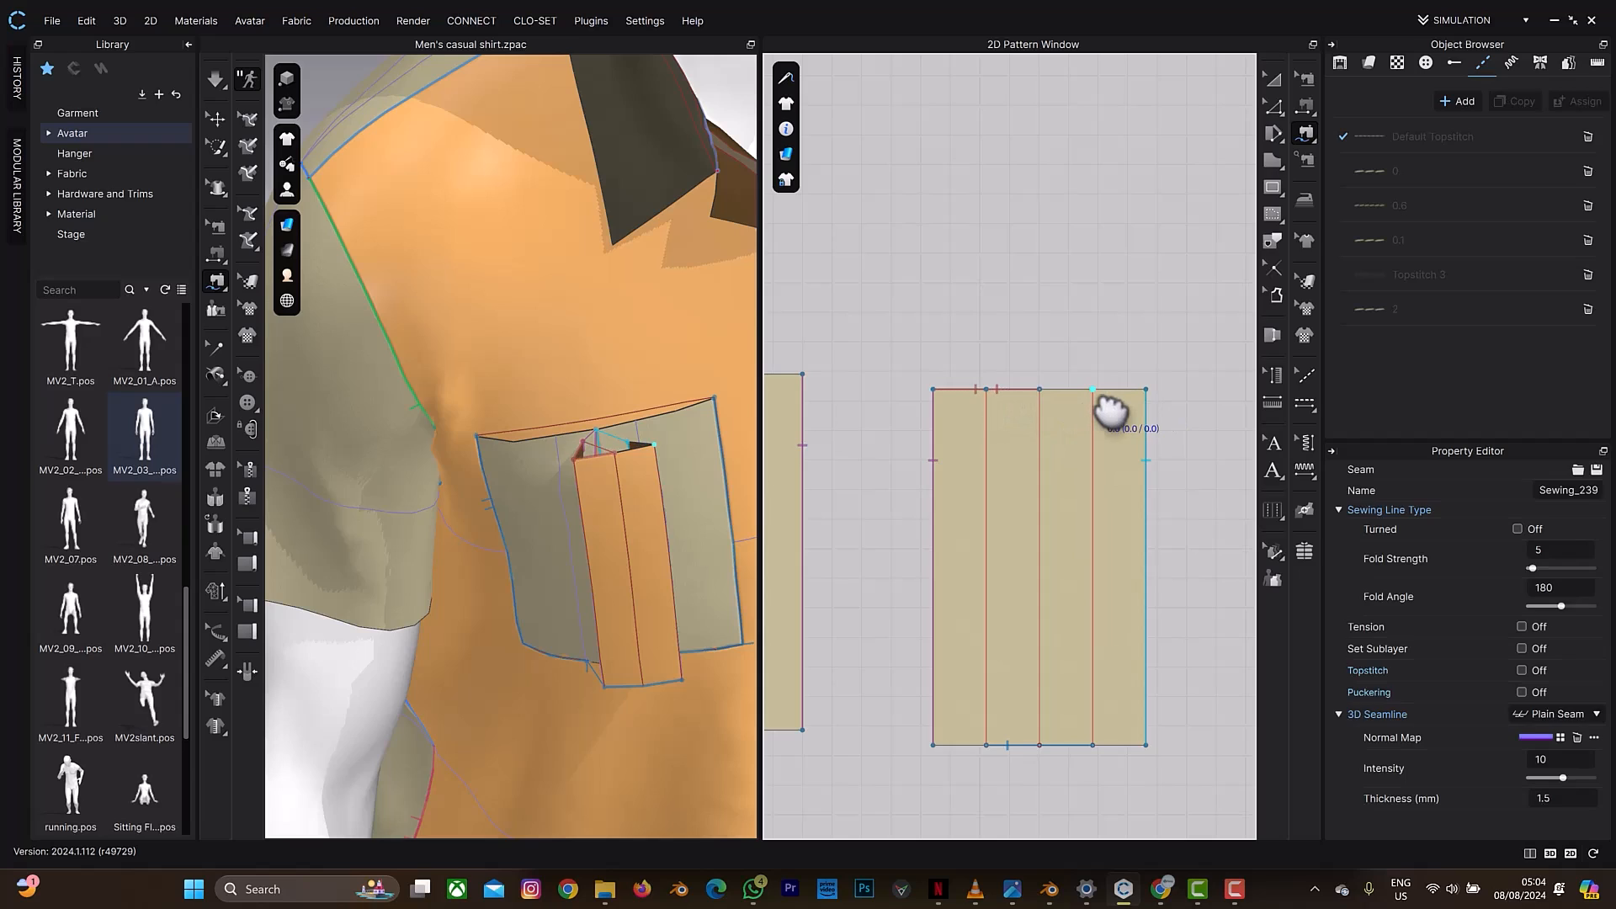
Step: Free-sew the 18 mm top-edge segments on either side of the middle strip's right internal line, starting from that line
left_click(1094, 391)
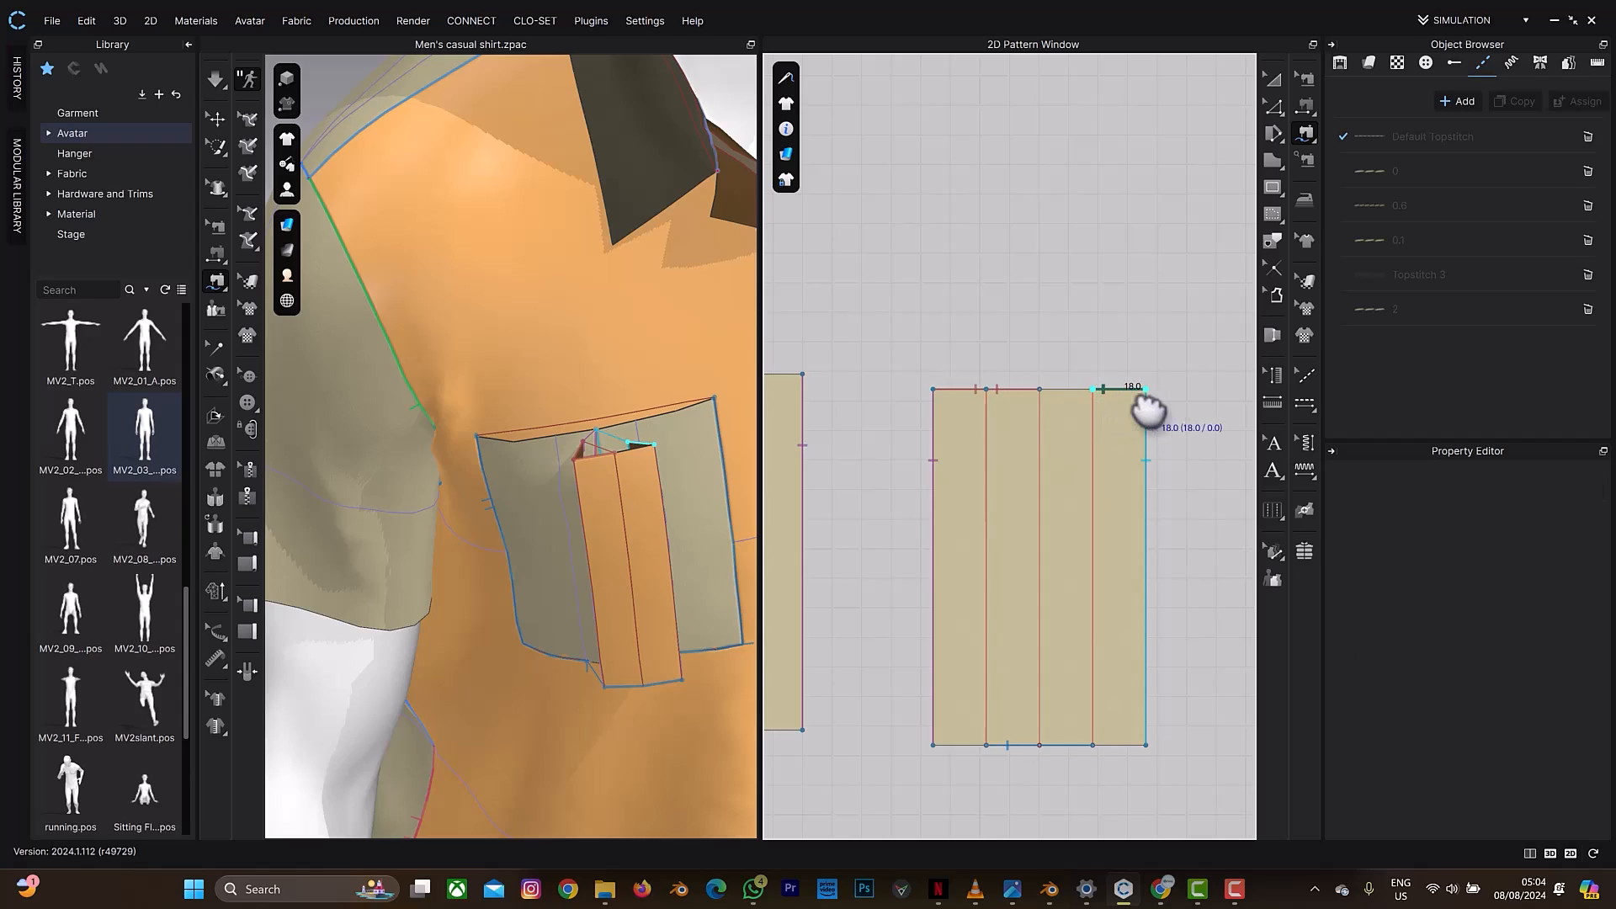
left_click(1094, 391)
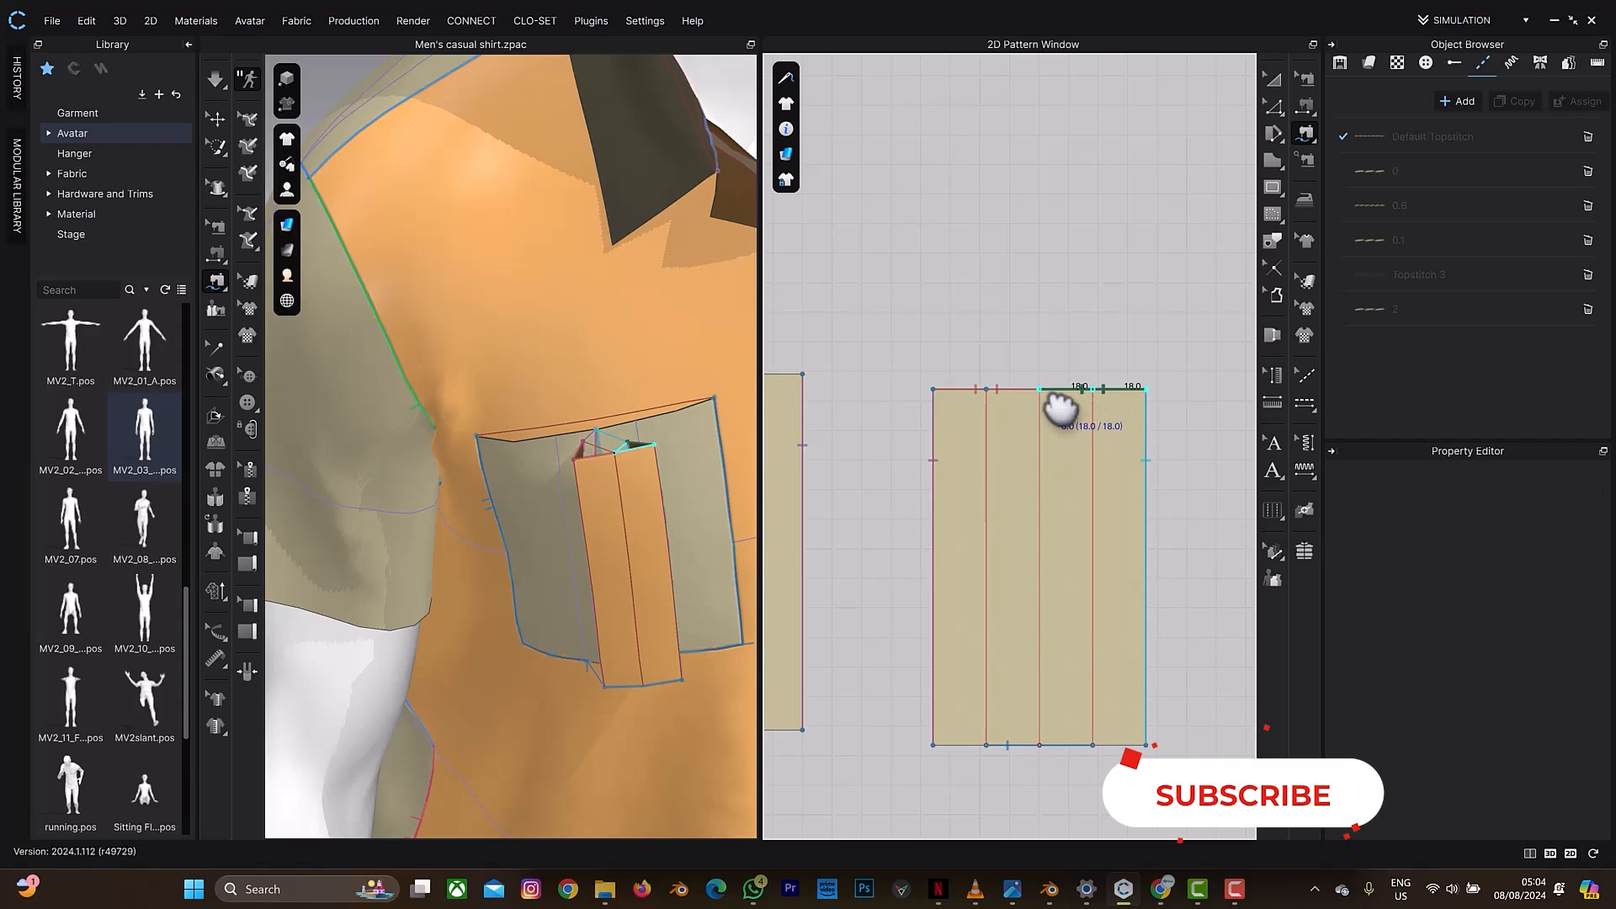
left_click(1043, 393)
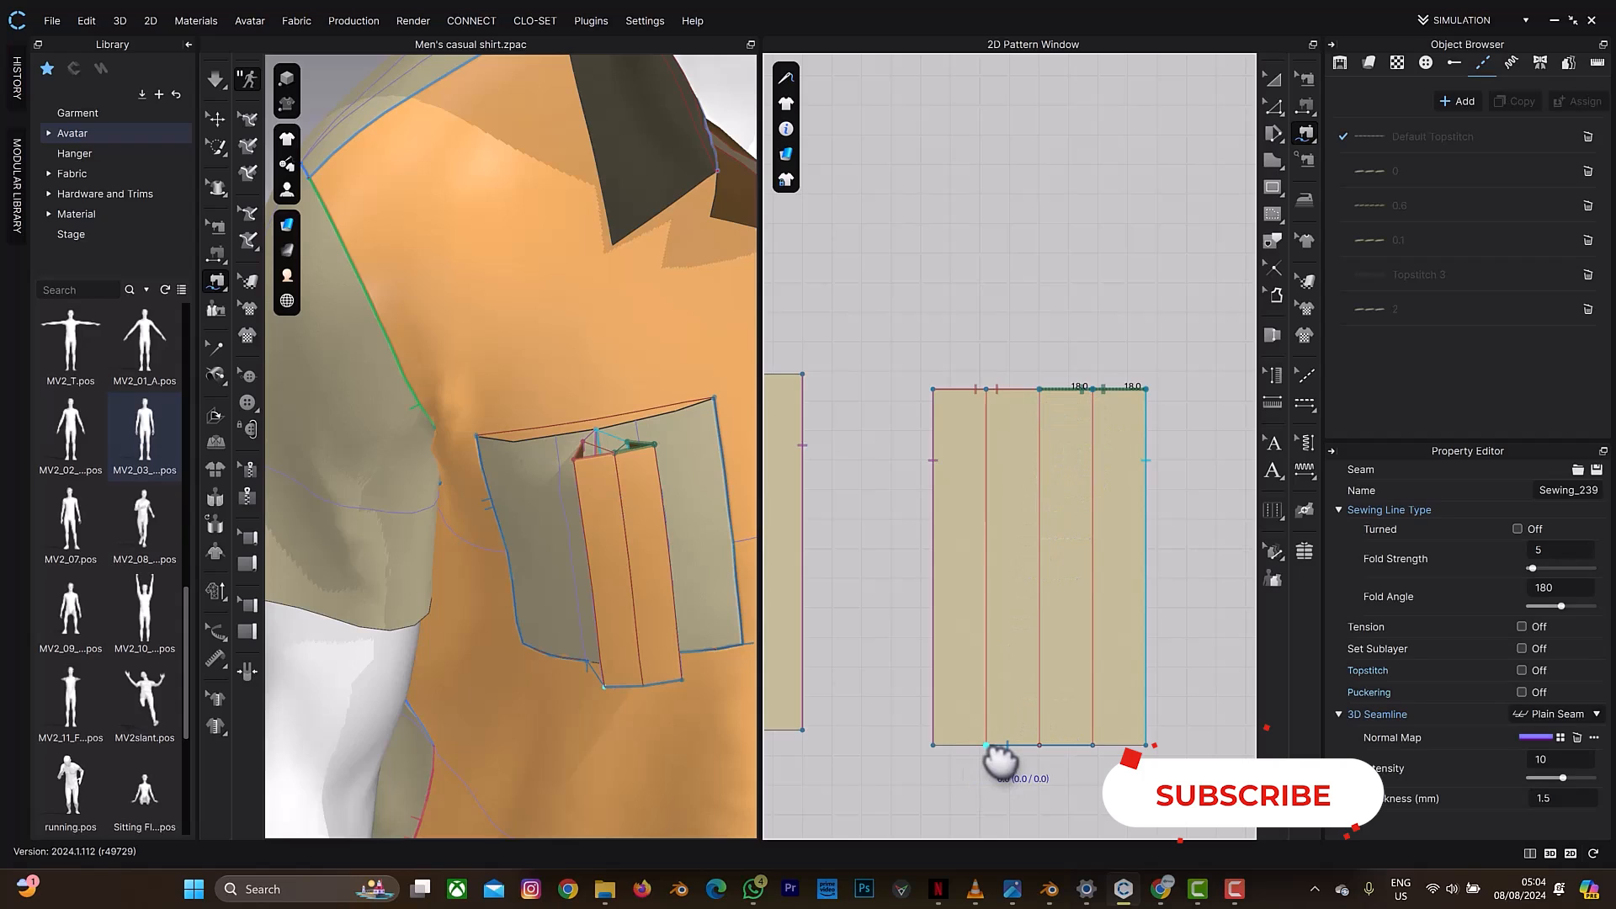
Step: Free-sew the 18 mm bottom-edge segments to each other across the middle strip's left internal line, and likewise across its right internal line
left_click(934, 745)
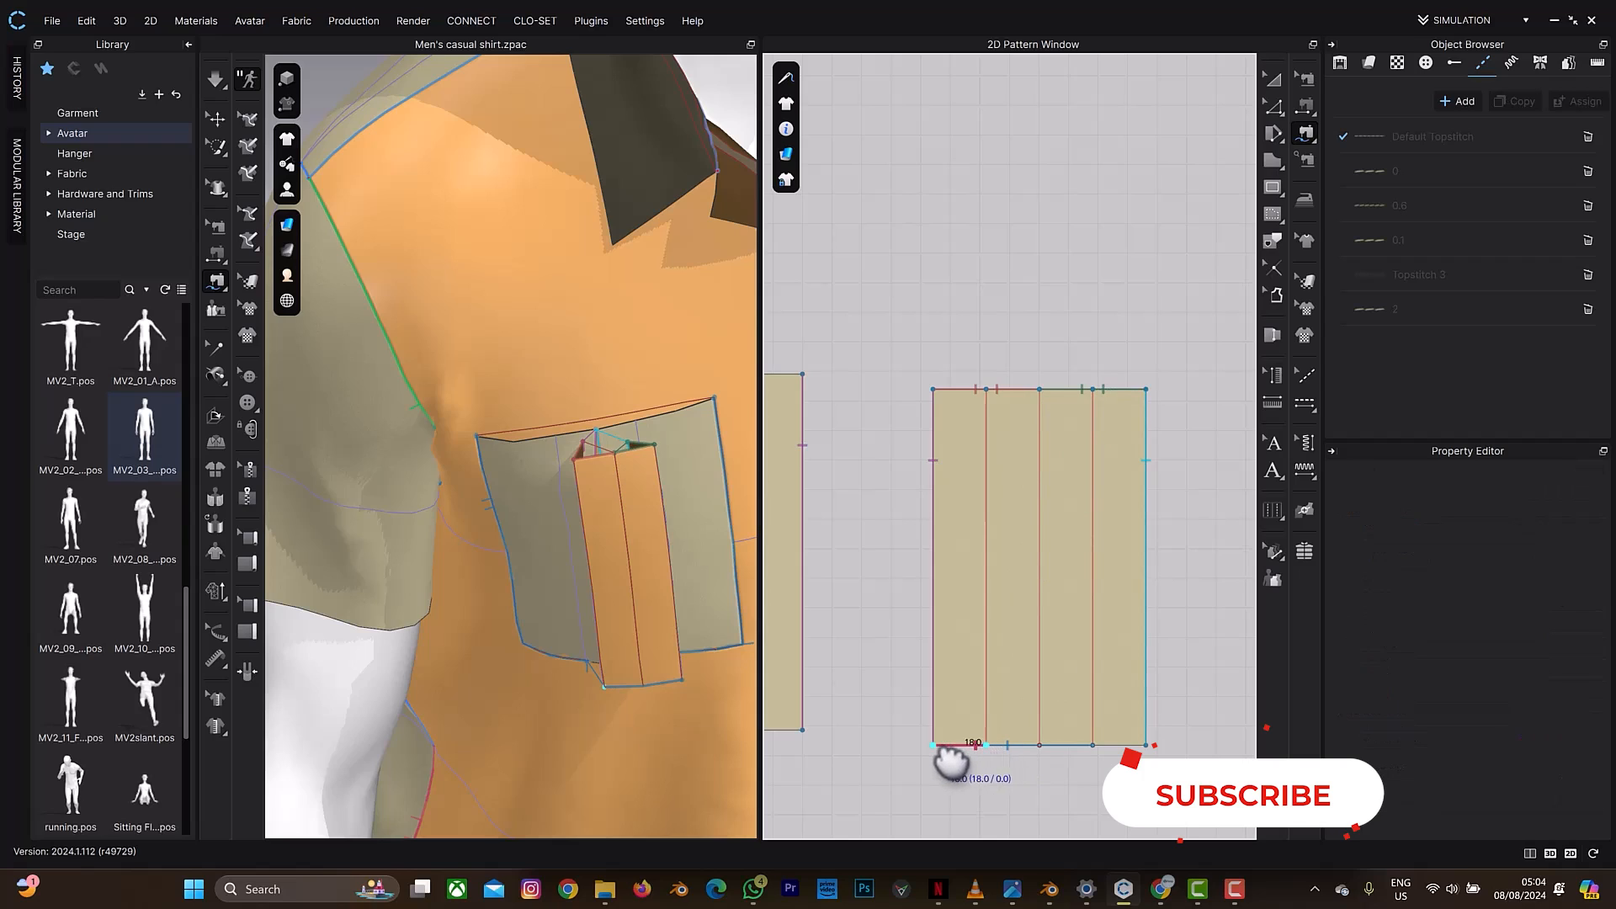
left_click(987, 746)
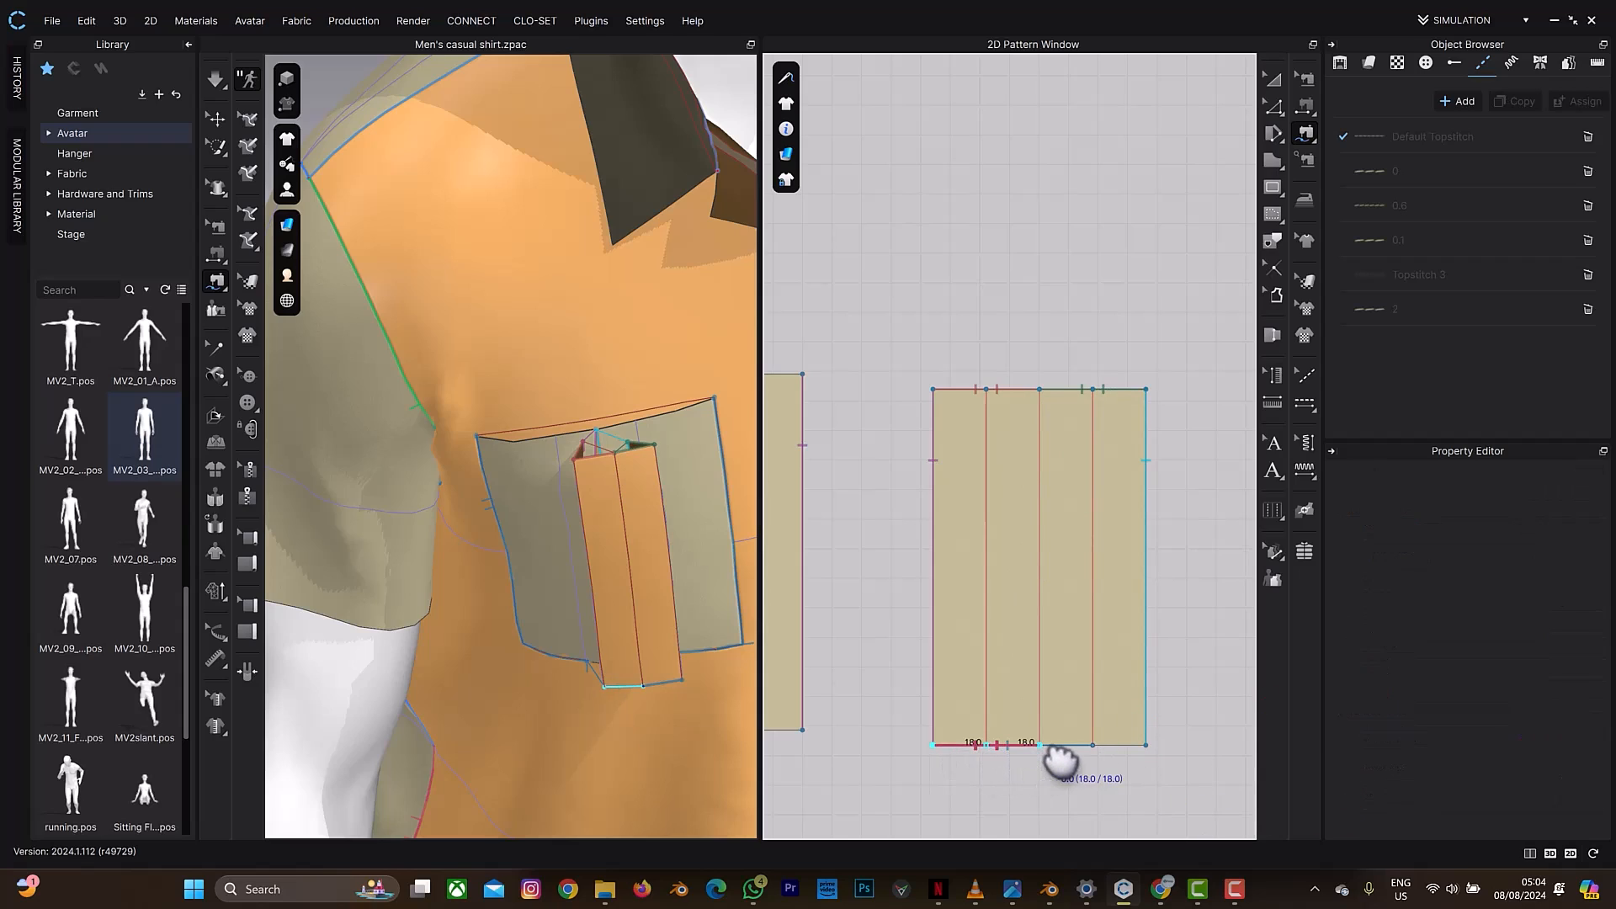
left_click(1040, 745)
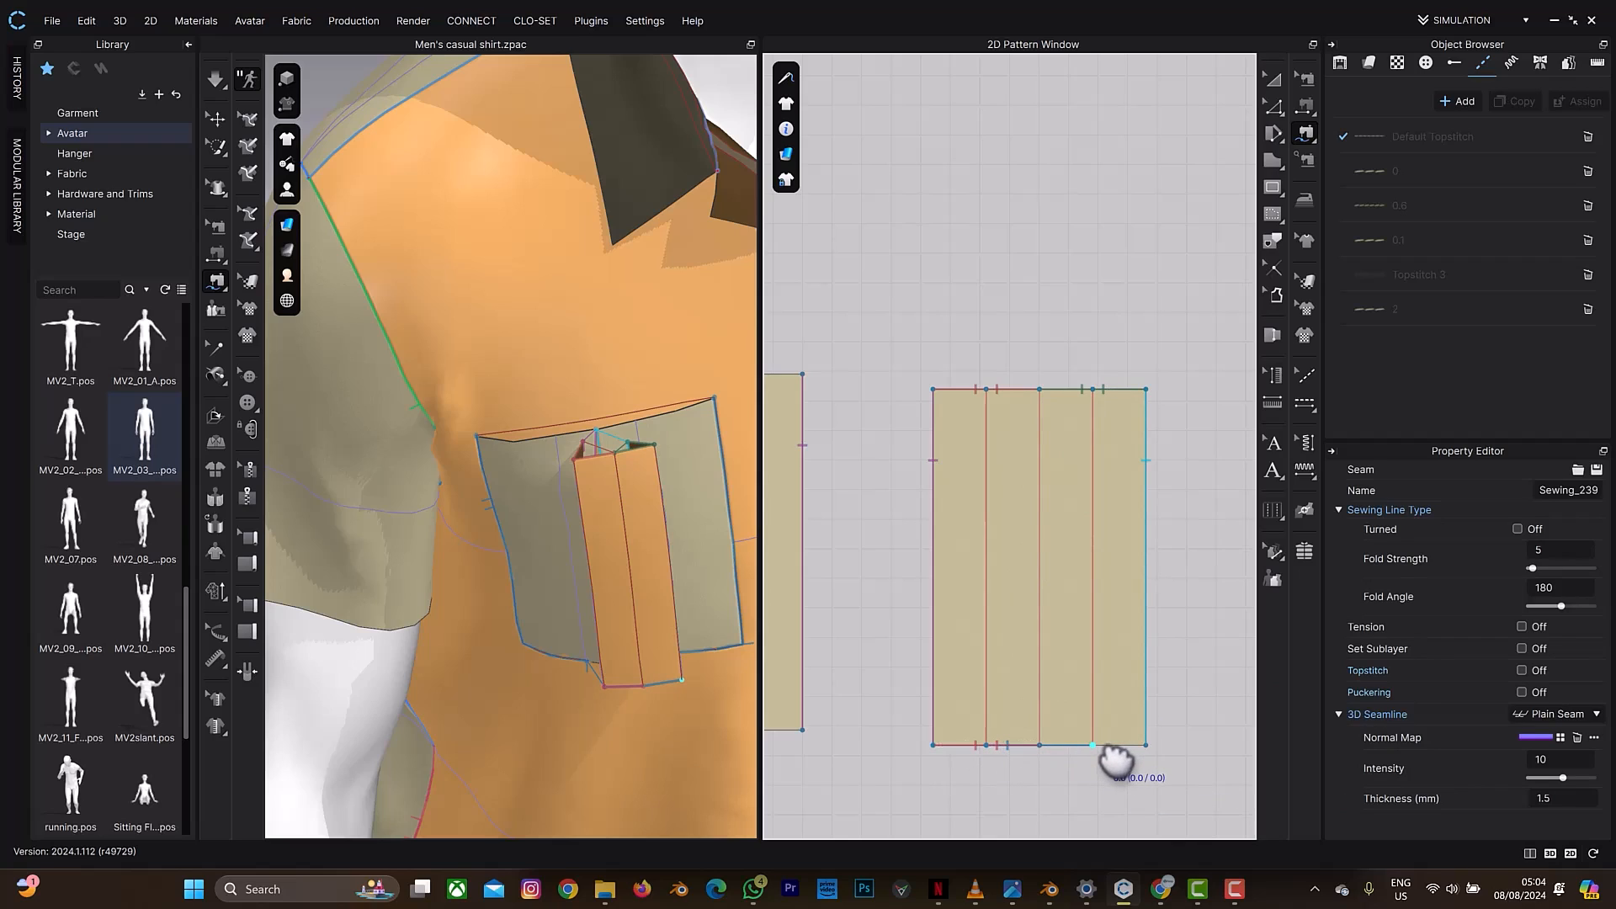
left_click(1092, 745)
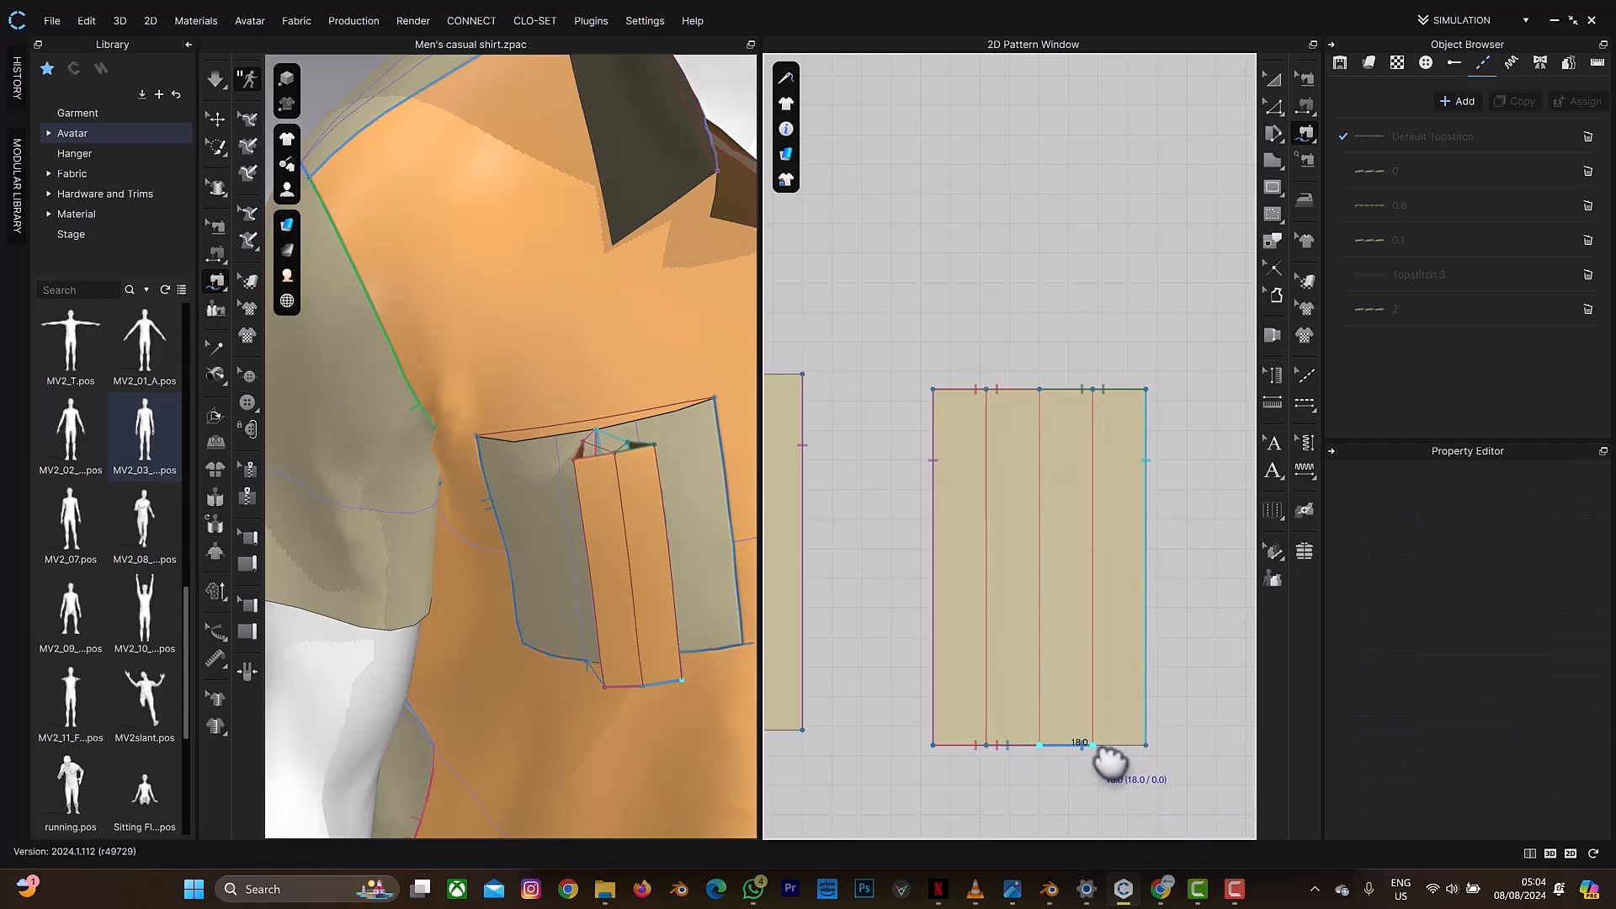
left_click(1146, 744)
left_click(1146, 746)
Step: Simulate the garment and pull the folded strip's upper left corner into place on the pocket
right_click_drag(669, 603, 686, 580)
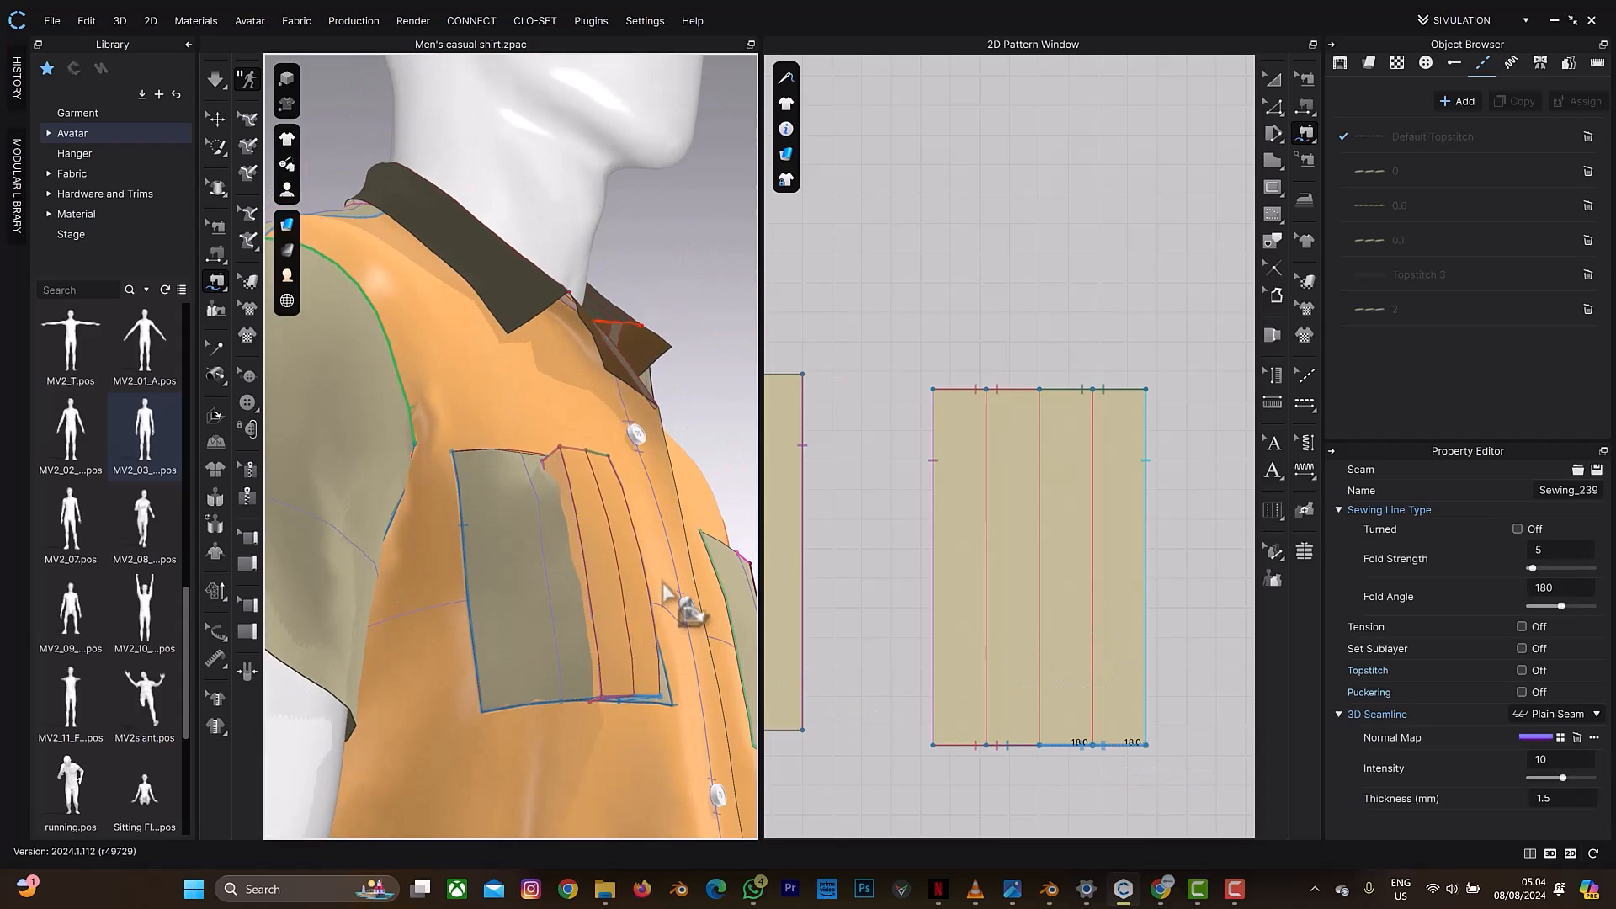
key("space")
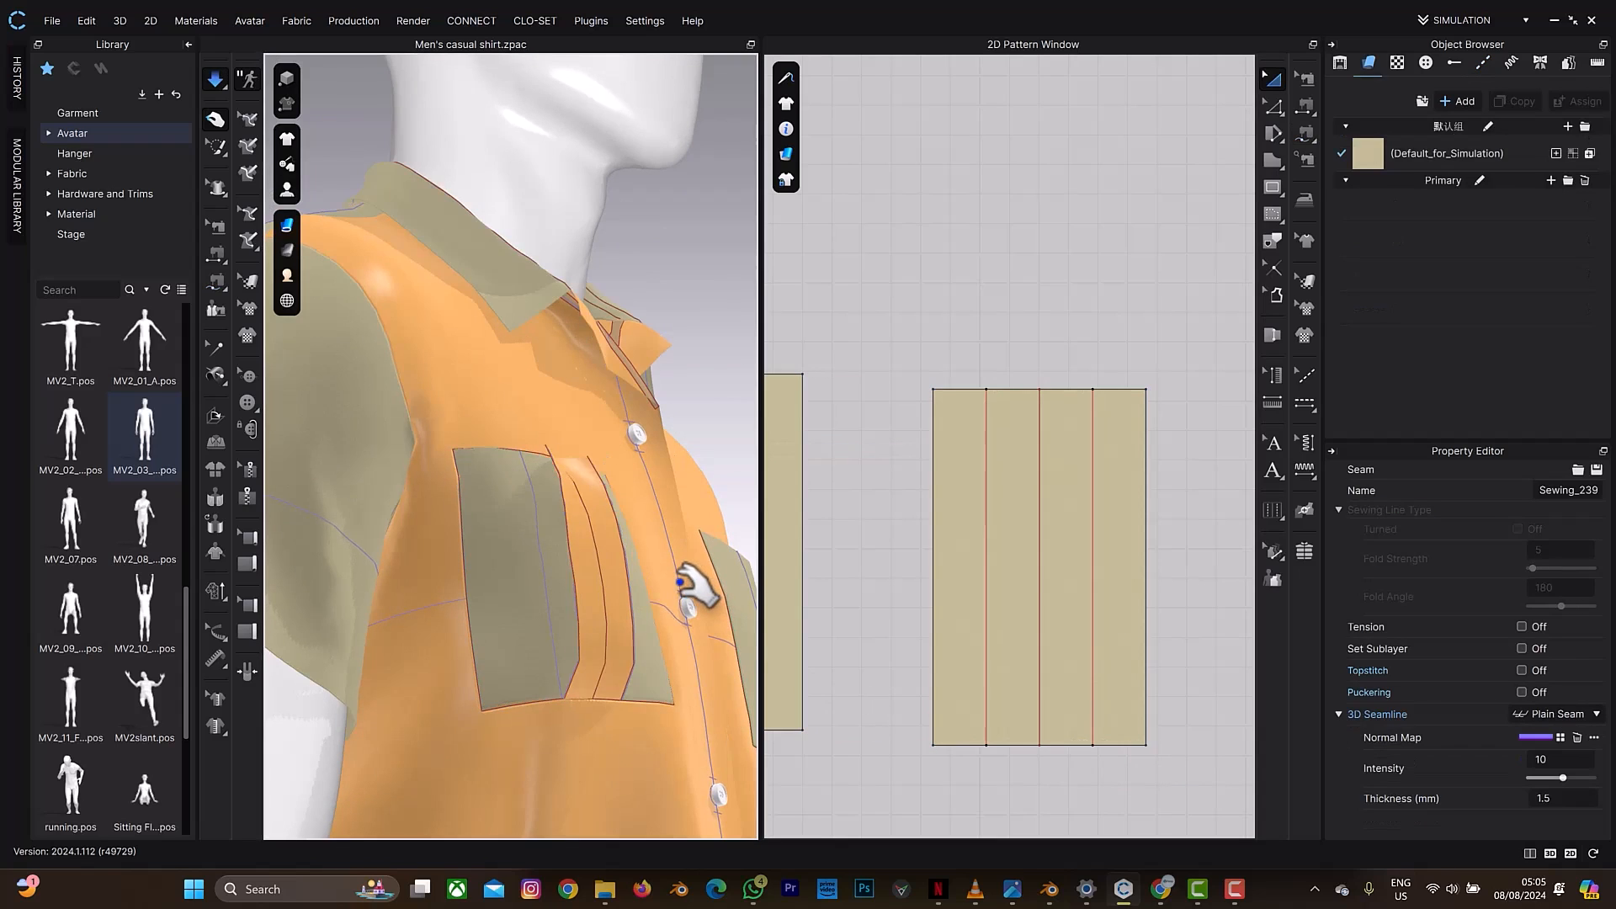
right_click_drag(669, 558, 660, 603)
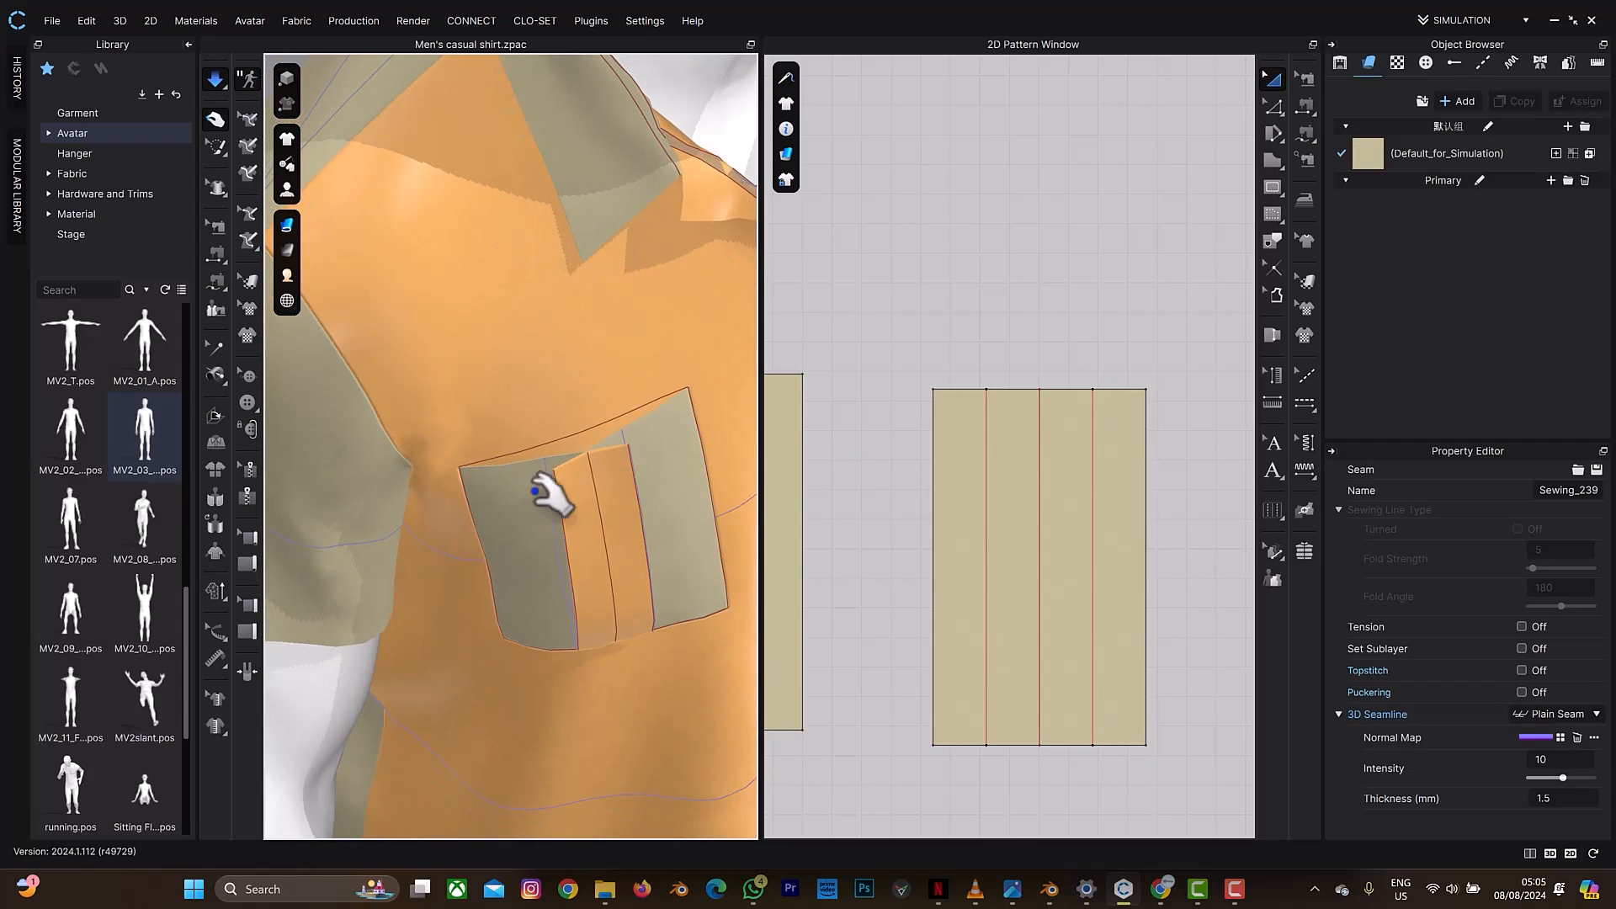
left_click_drag(548, 459, 561, 465)
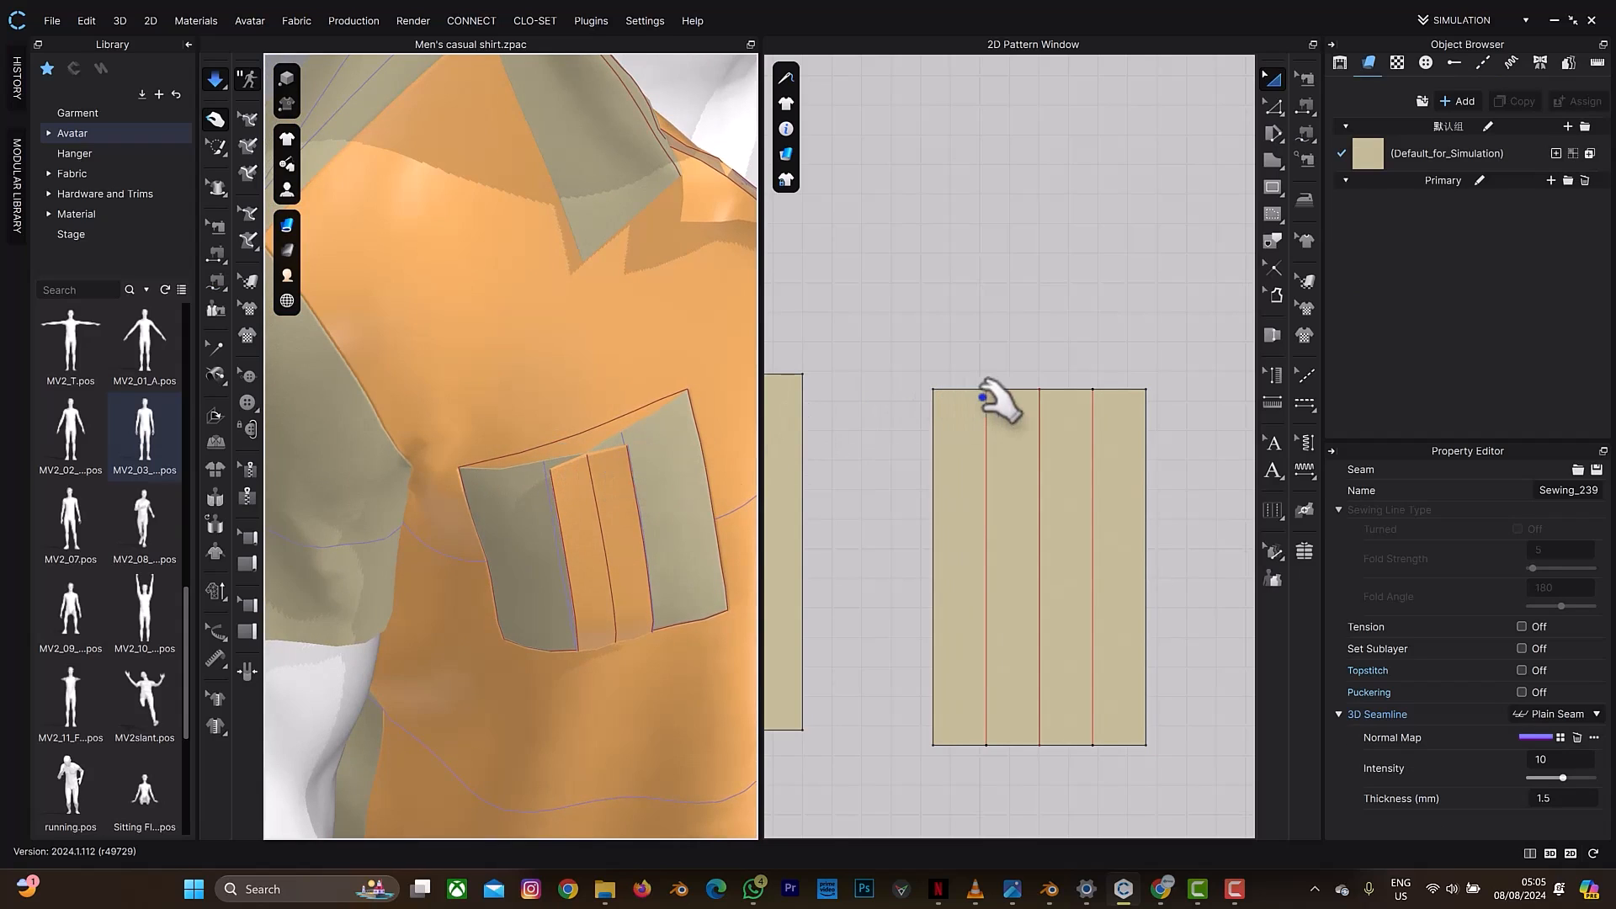
Step: Free-sew the middle strip's leftmost 18 mm top-edge segment to the adjoining 18 mm top-edge segment of the left pocket strip
key("m")
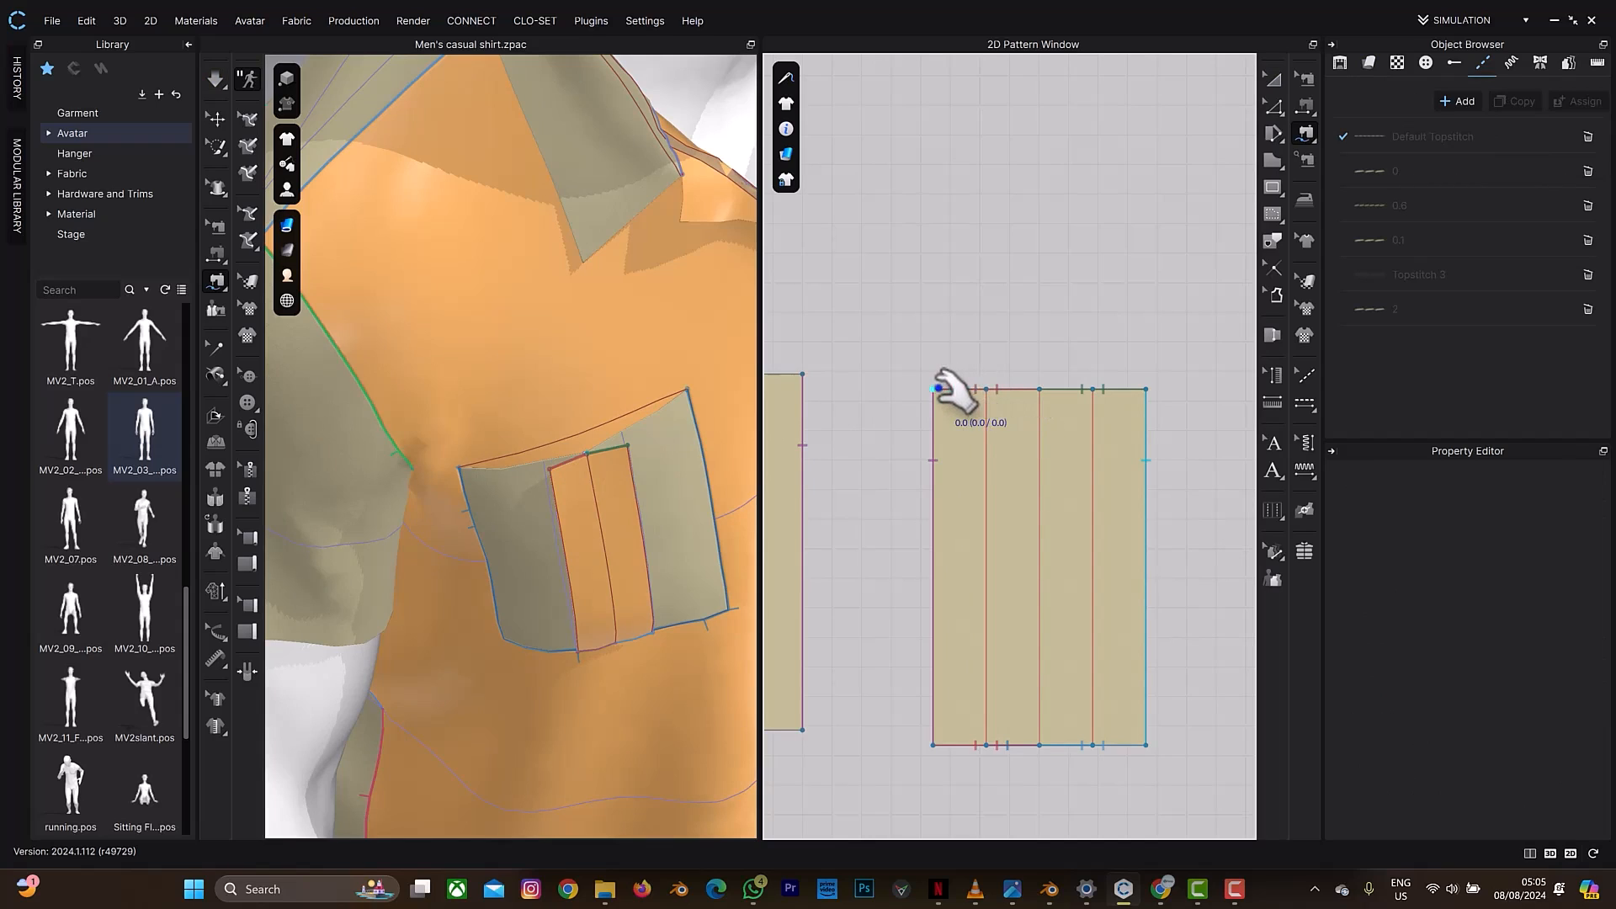
left_click(986, 389)
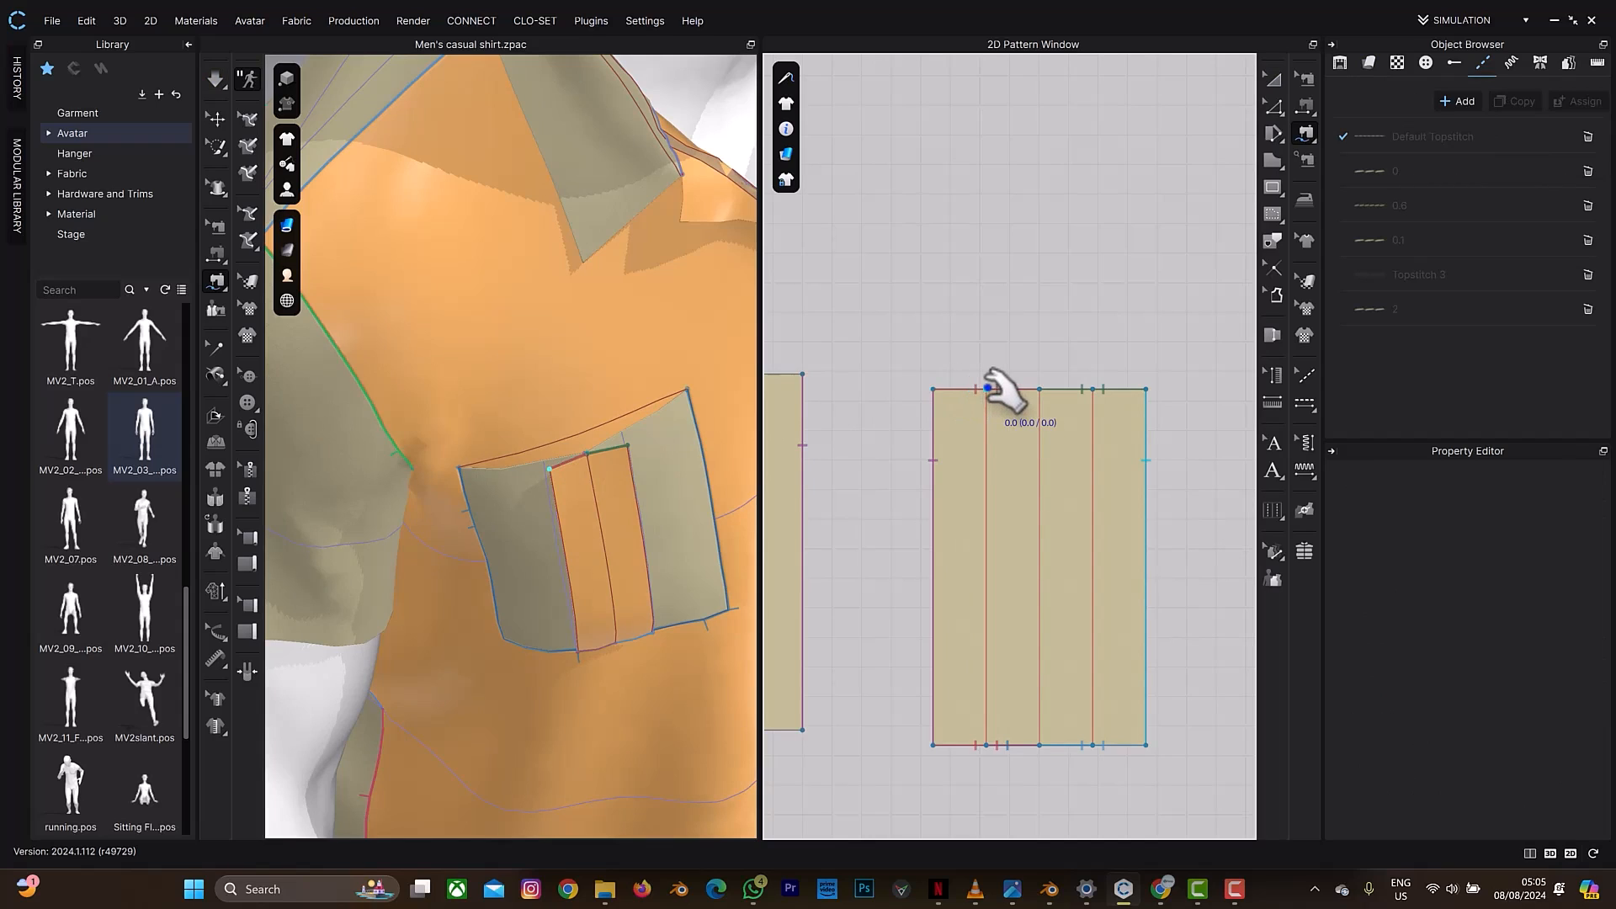
left_click(931, 388)
middle_click_drag(805, 384, 891, 425)
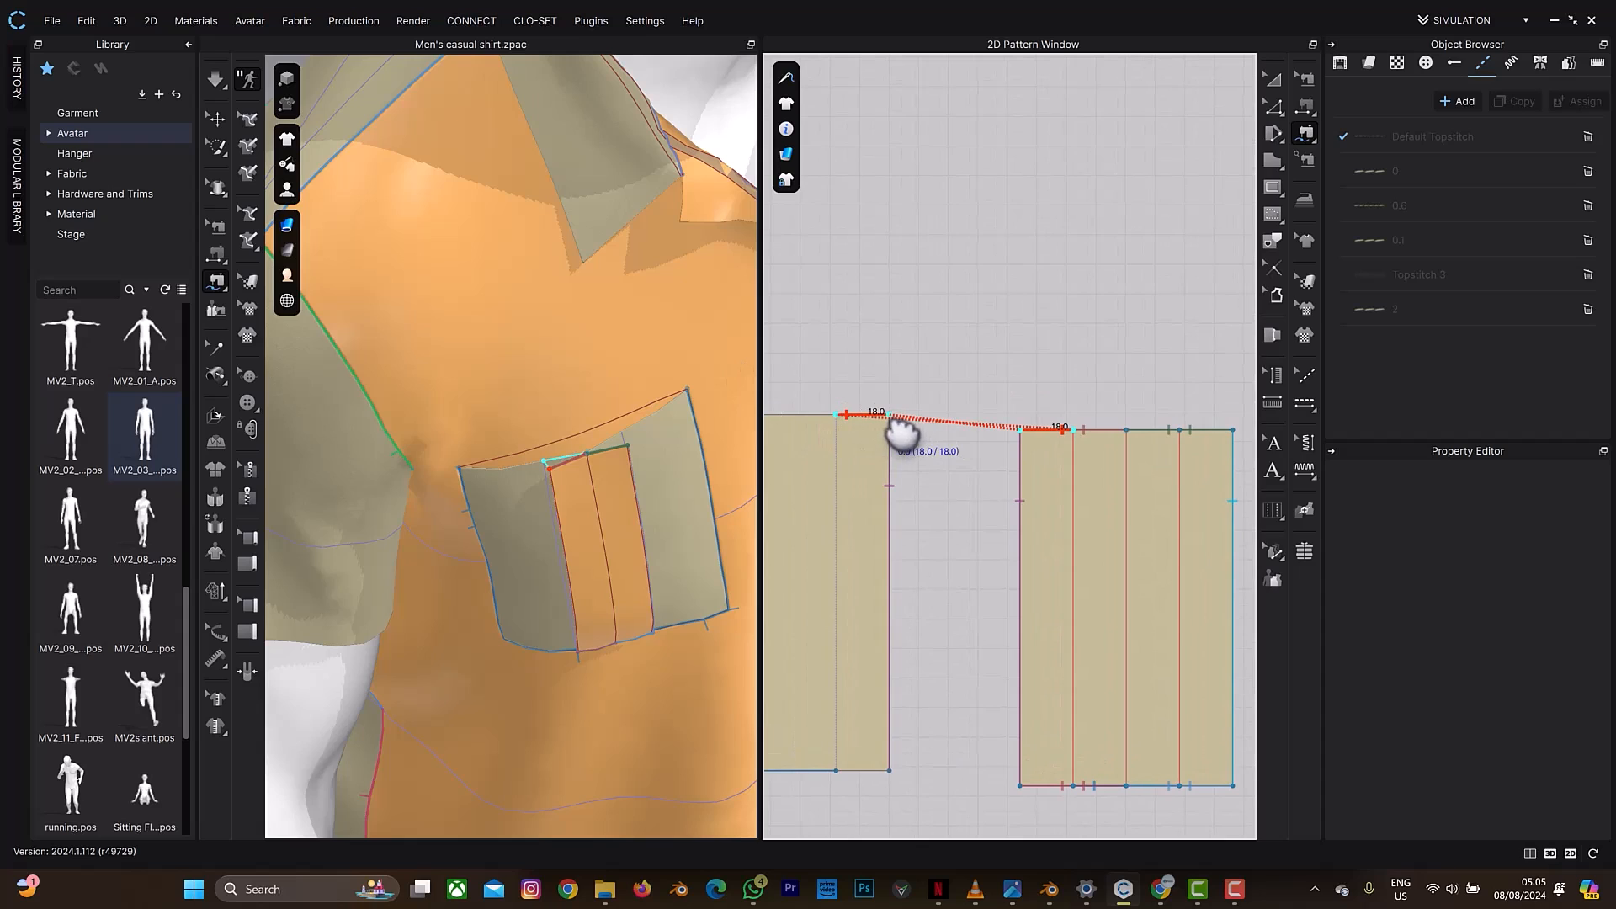
left_click(911, 431)
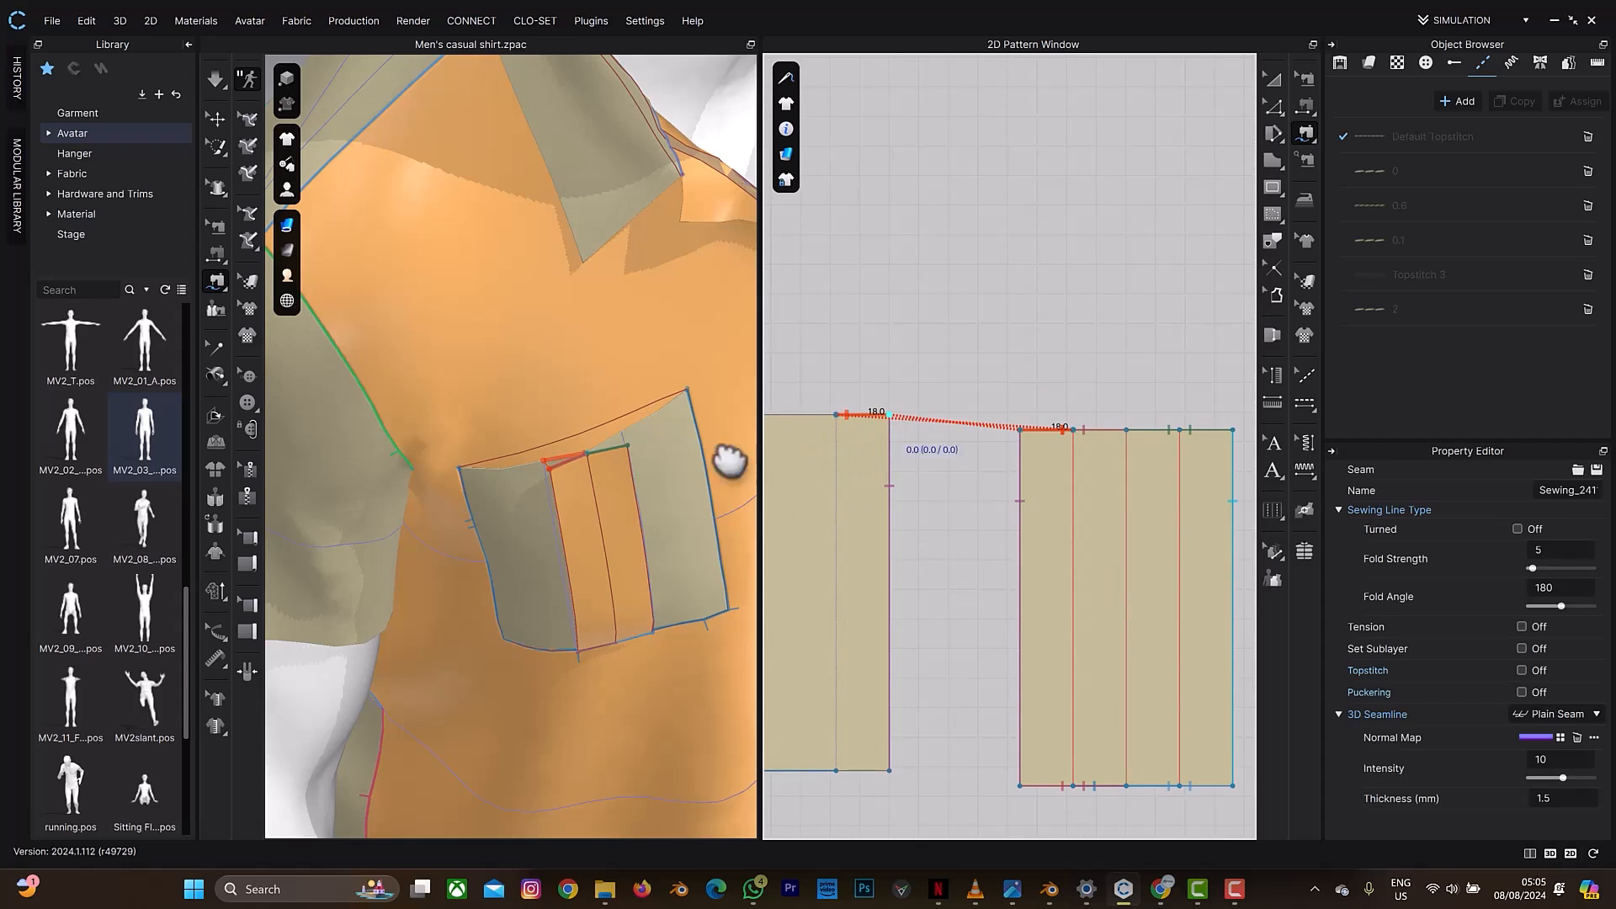
Step: Free-sew the middle strip's rightmost 18 mm top segment to the right pocket strip's first 18 mm top segment, and simulate the pocket
right_click_drag(620, 468, 562, 566)
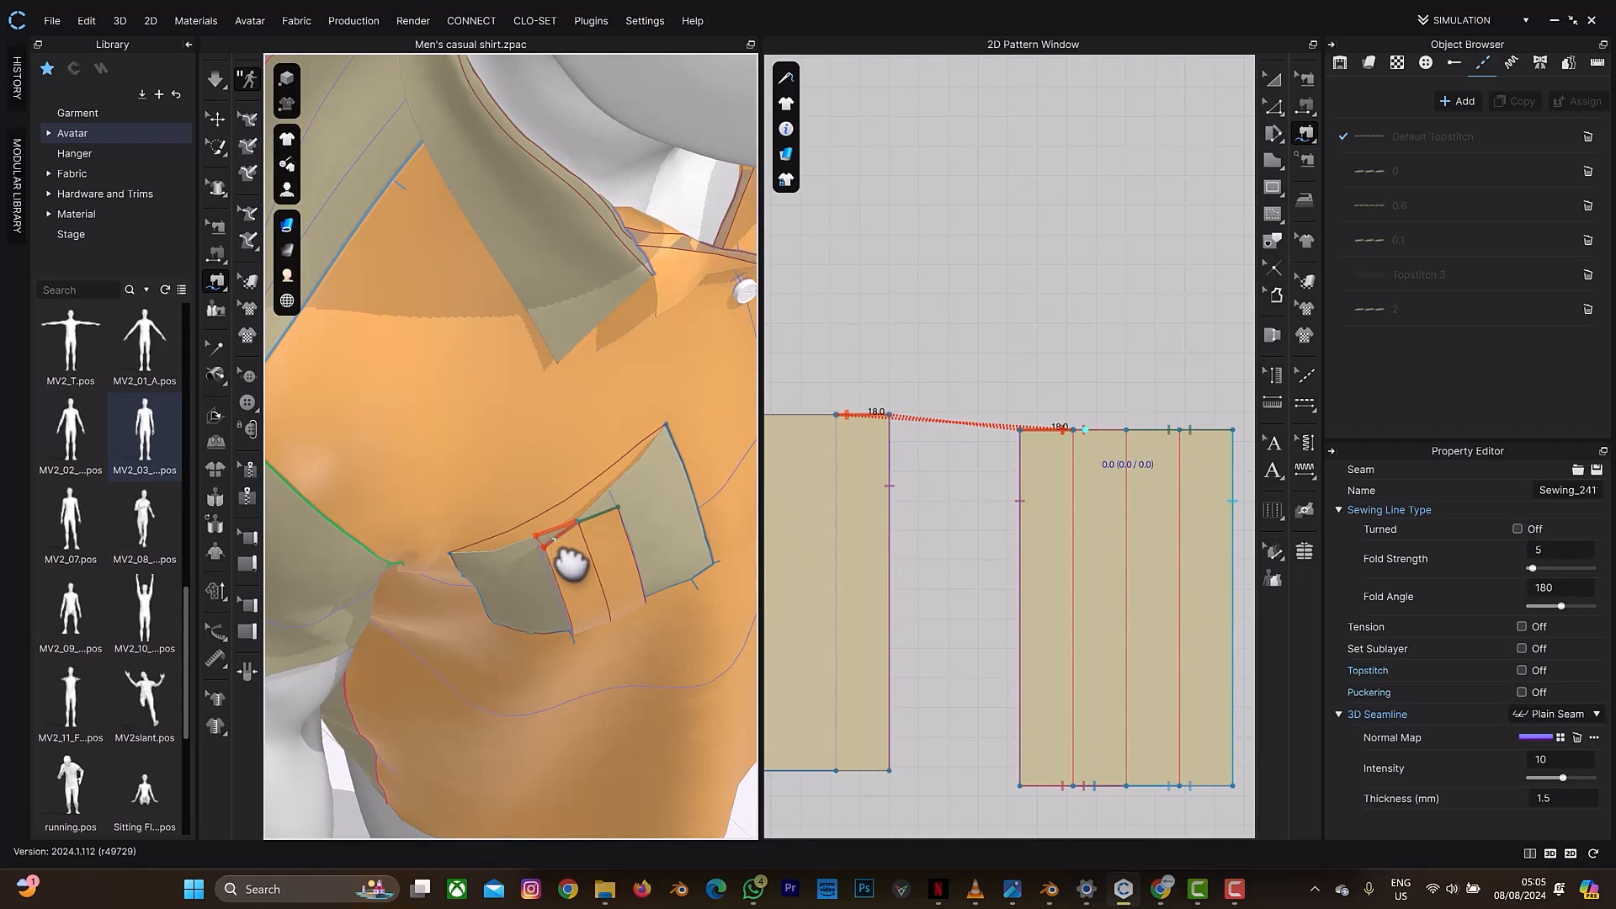
mouse_move(570, 559)
right_mouse_down()
mouse_move(635, 548)
mouse_move(591, 541)
right_mouse_up()
middle_click_drag(660, 494, 576, 479)
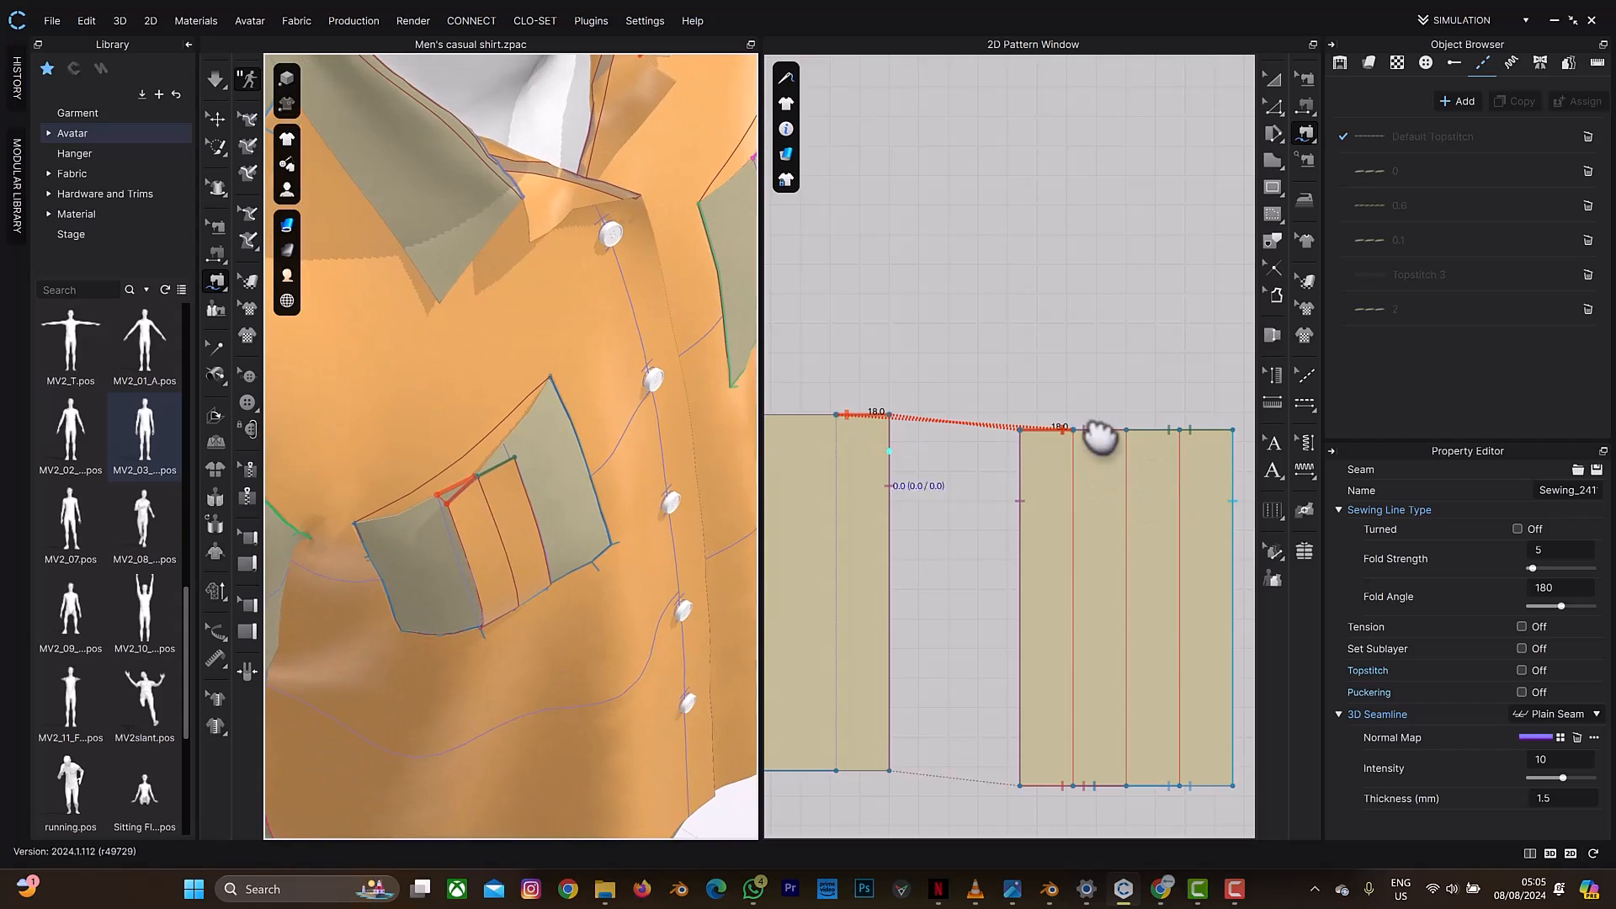
middle_click_drag(1115, 438, 898, 454)
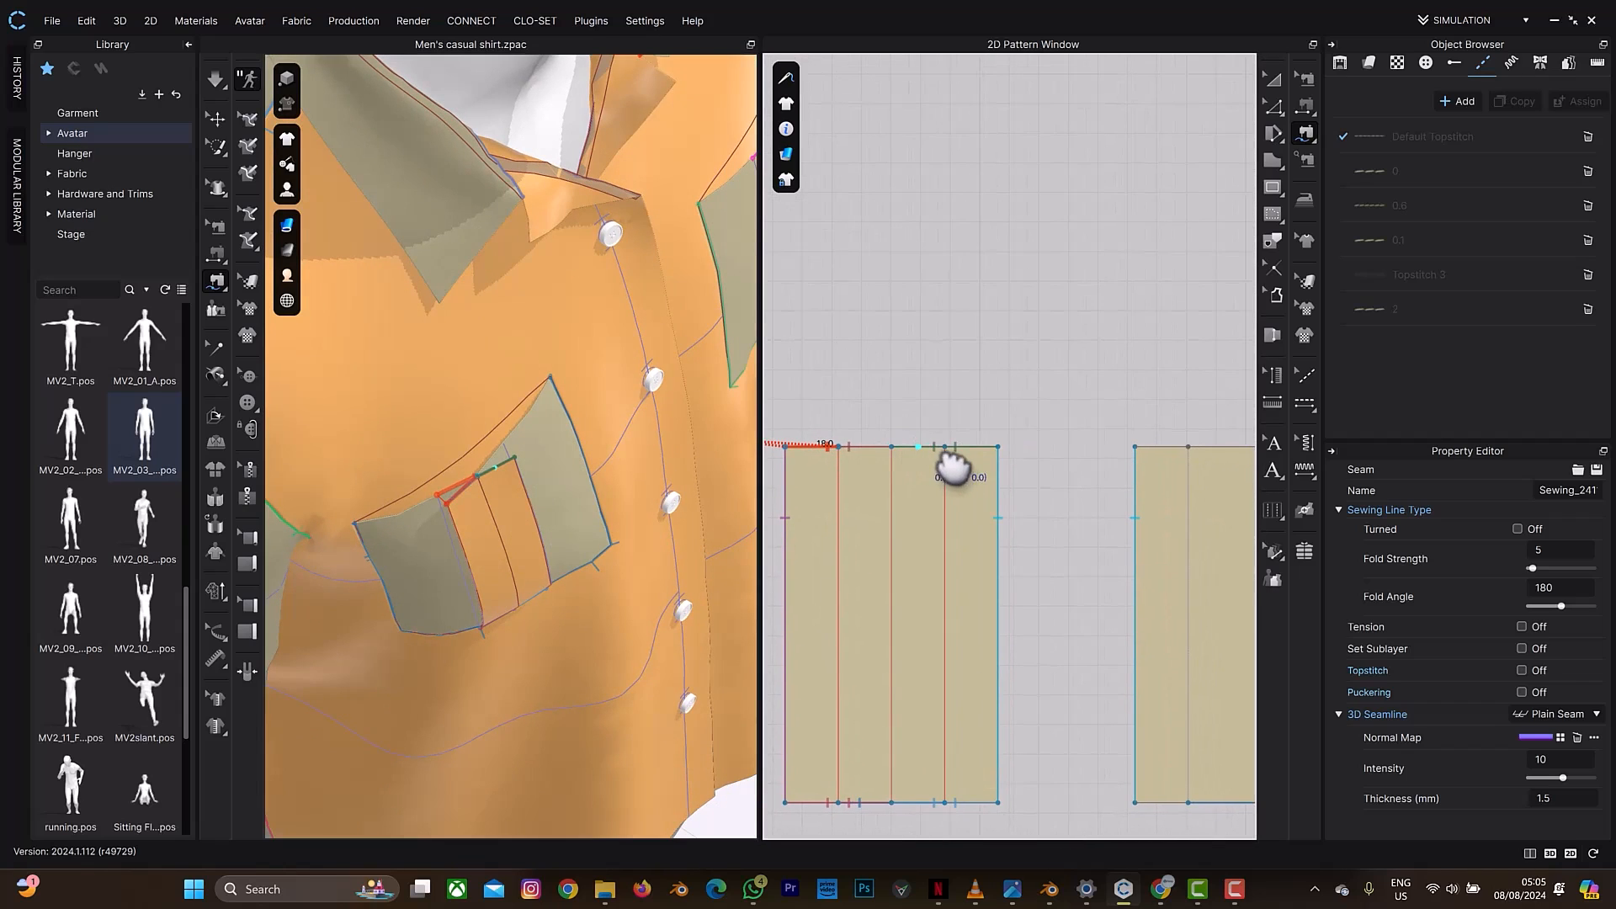
left_click(1000, 449)
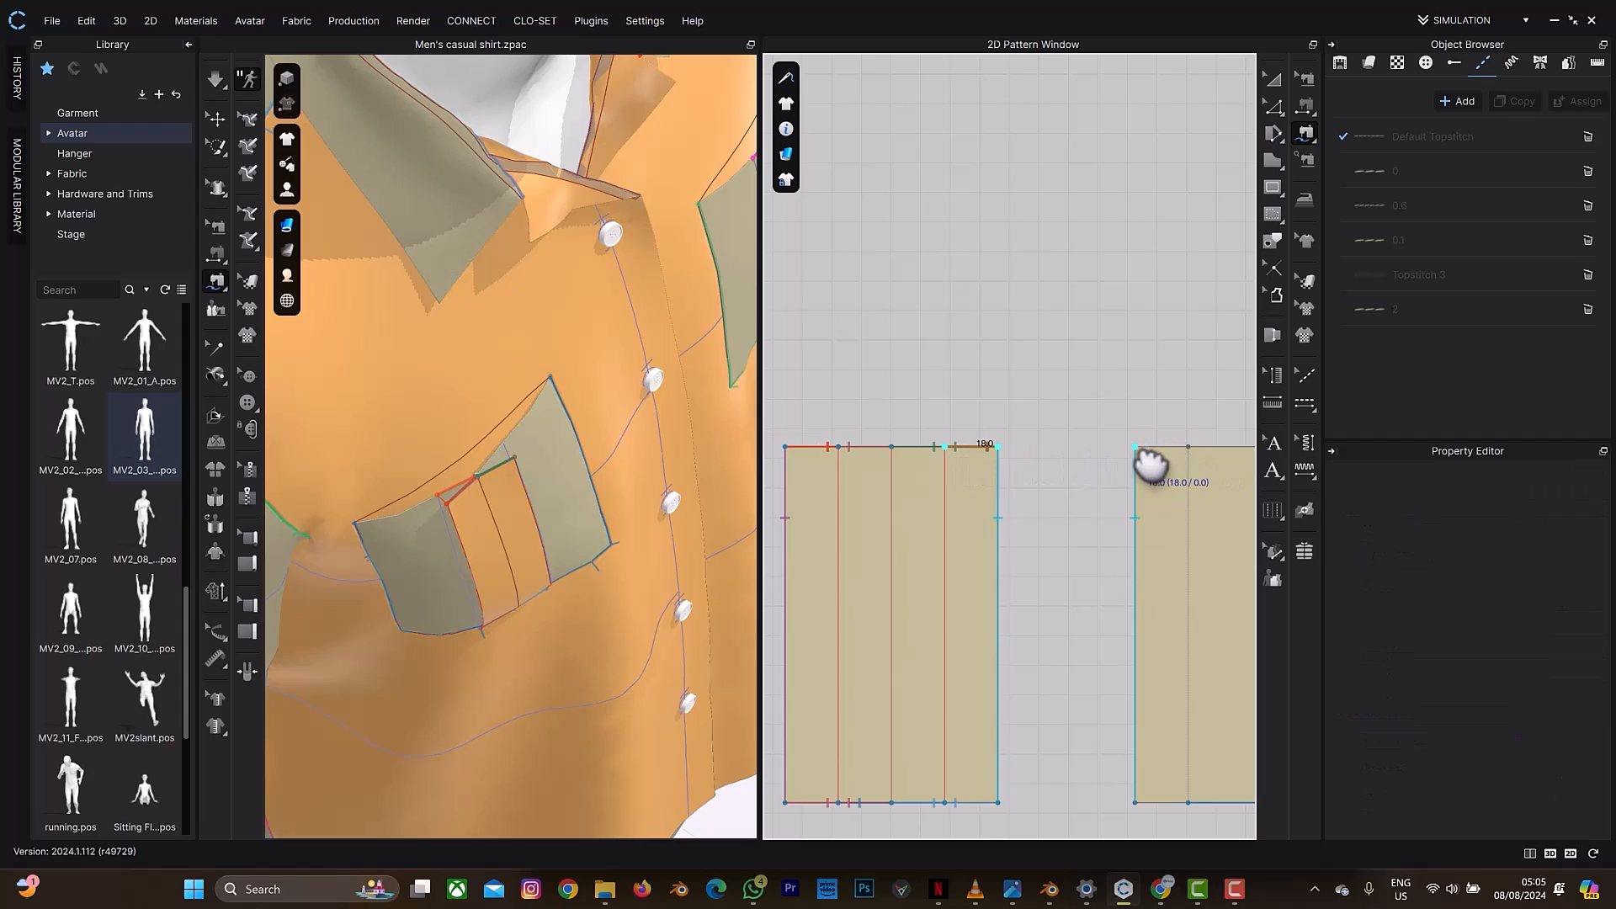
left_click(1135, 447)
left_click(1189, 448)
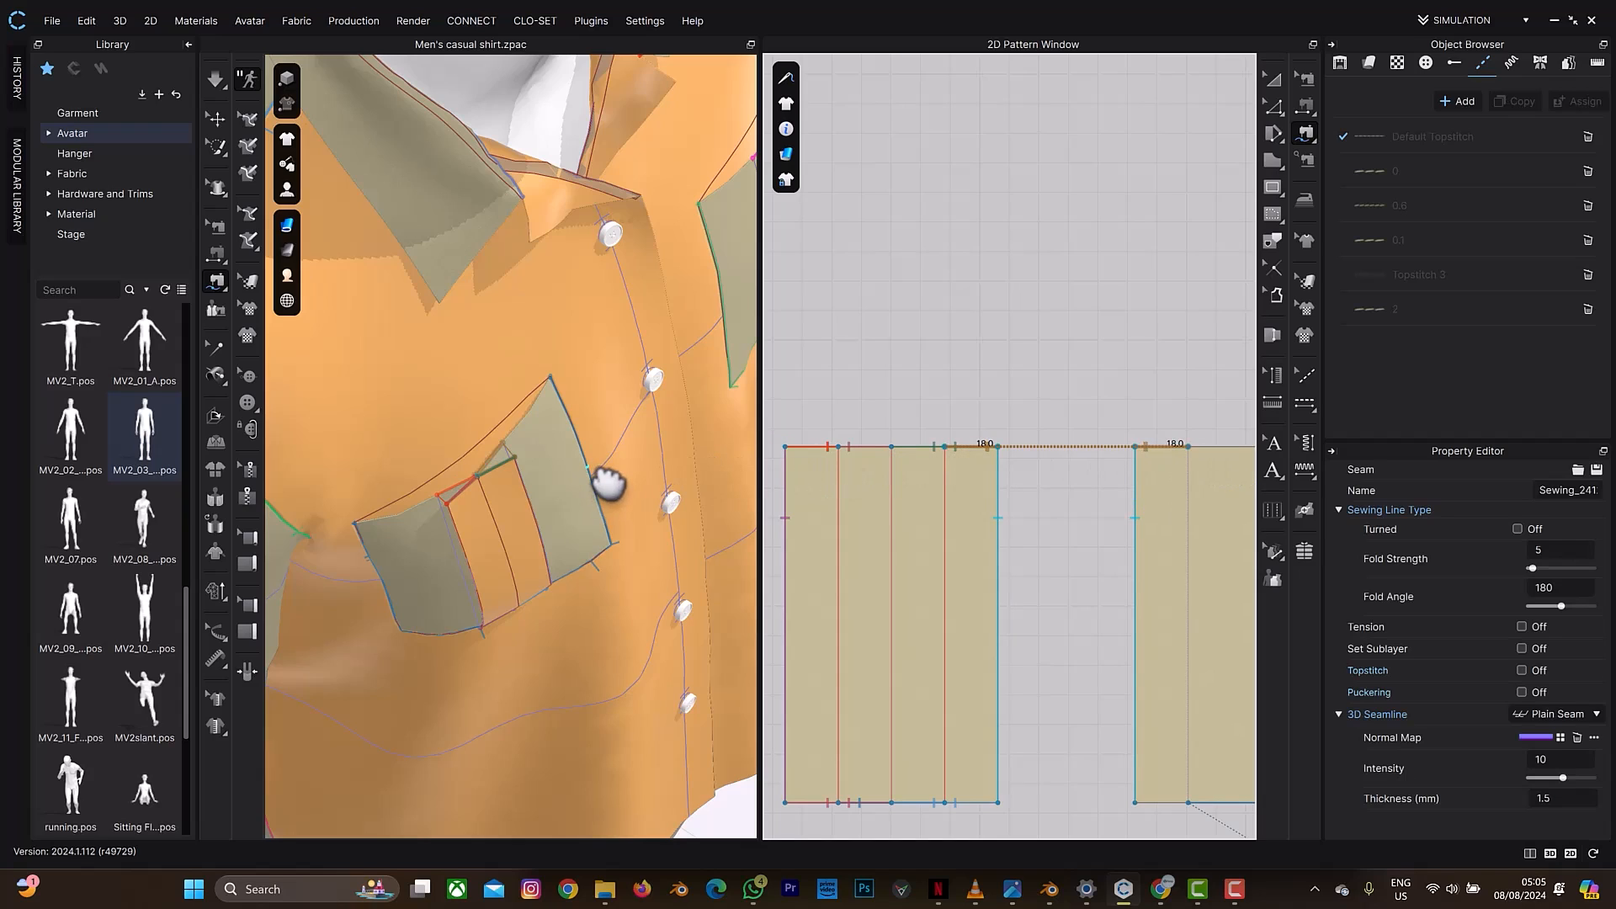
key("space")
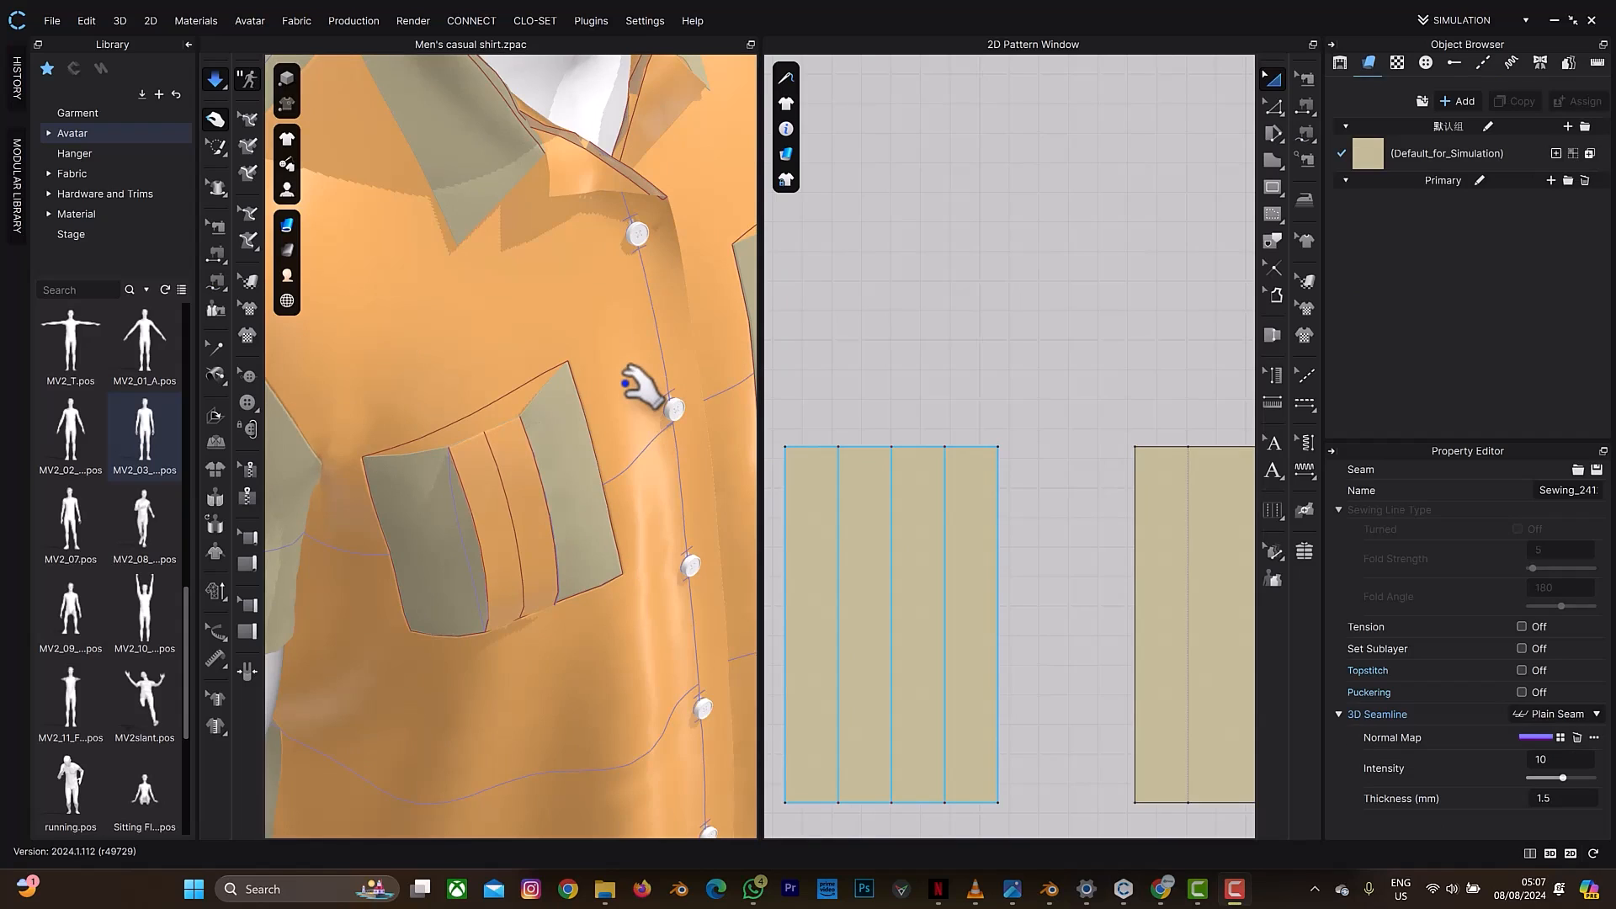
Step: Unstrengthen the middle pleat strip together with both shirt front panels
right_click_drag(622, 368, 610, 356)
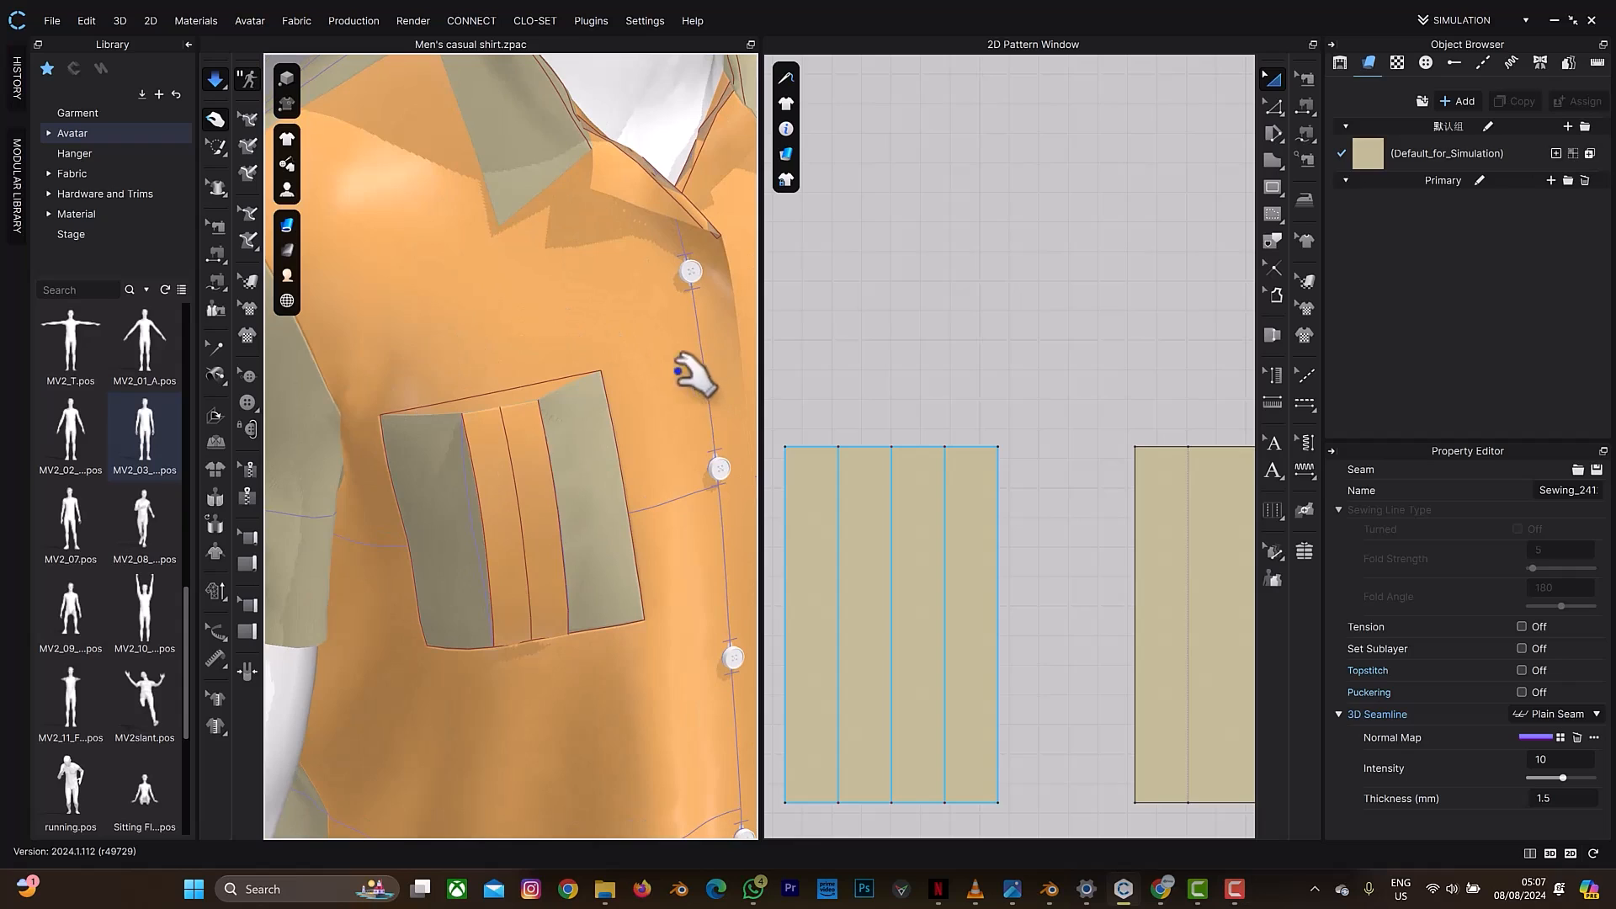
right_click_drag(519, 397, 661, 326)
key("2")
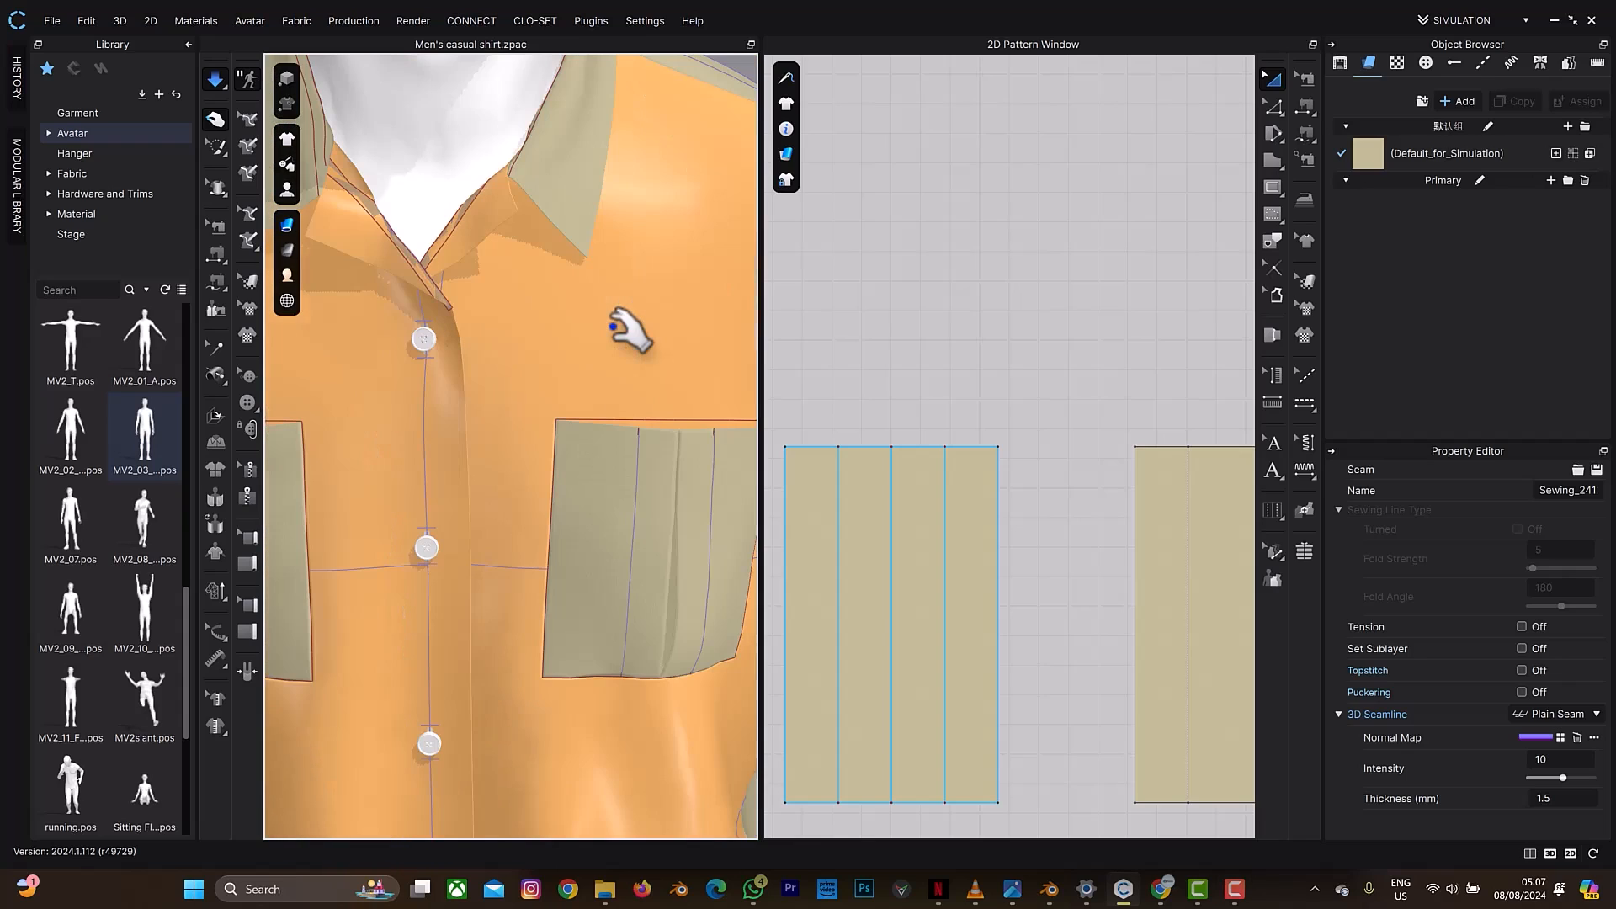
key("m")
scroll(619, 312, "down", 5)
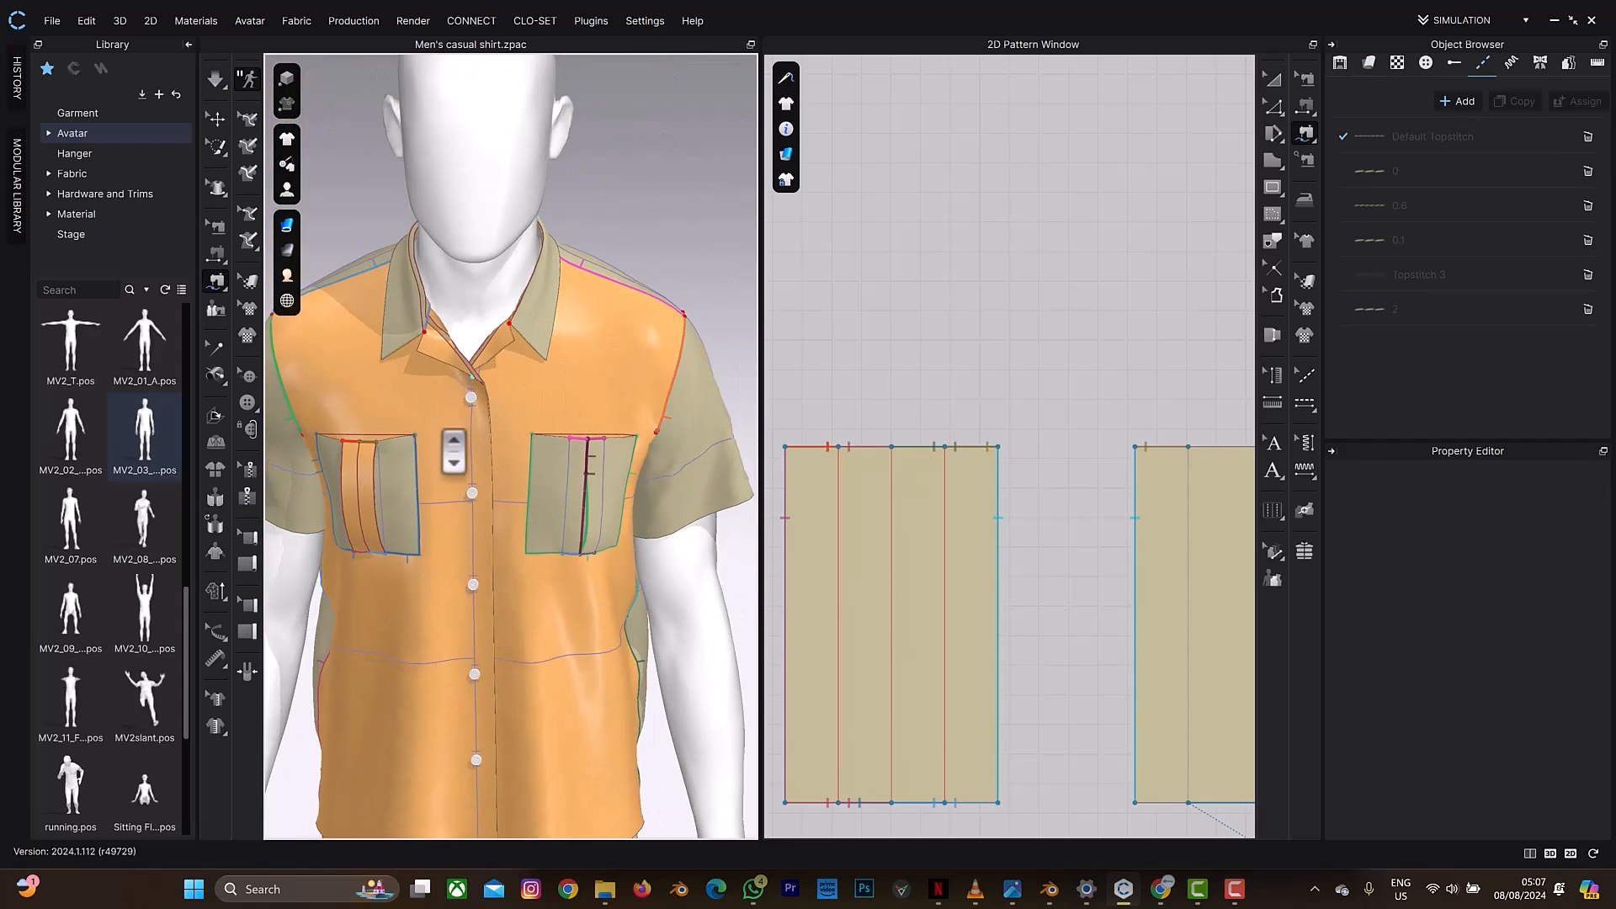
key("q")
left_click(366, 473)
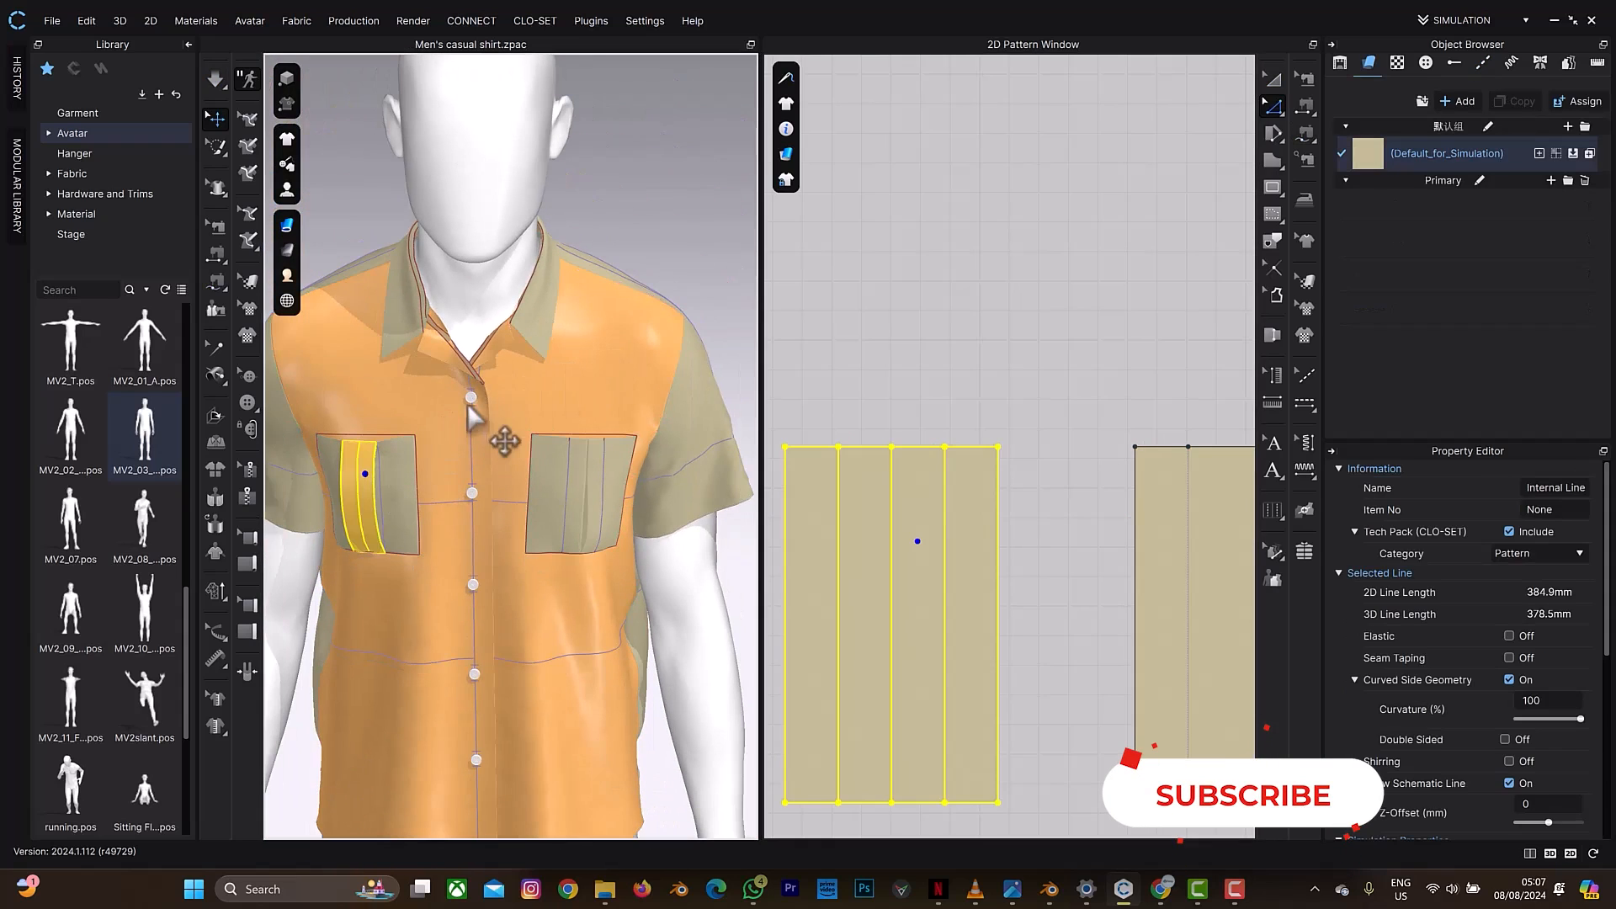
left_click(517, 392, "shift")
left_click(400, 396, "shift")
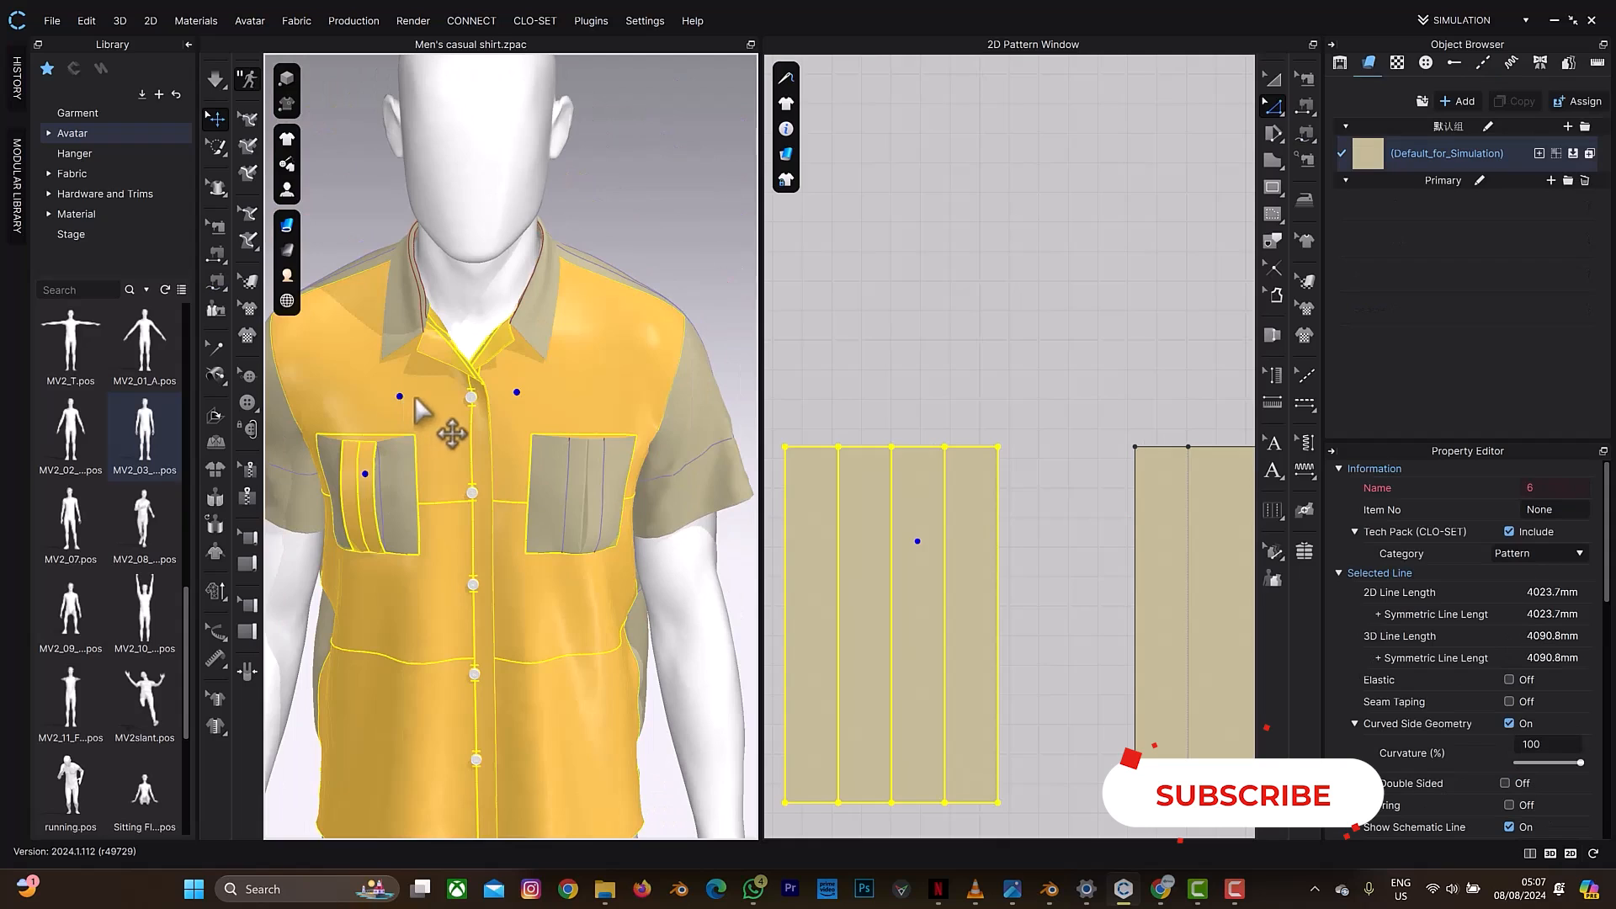
right_click(415, 397)
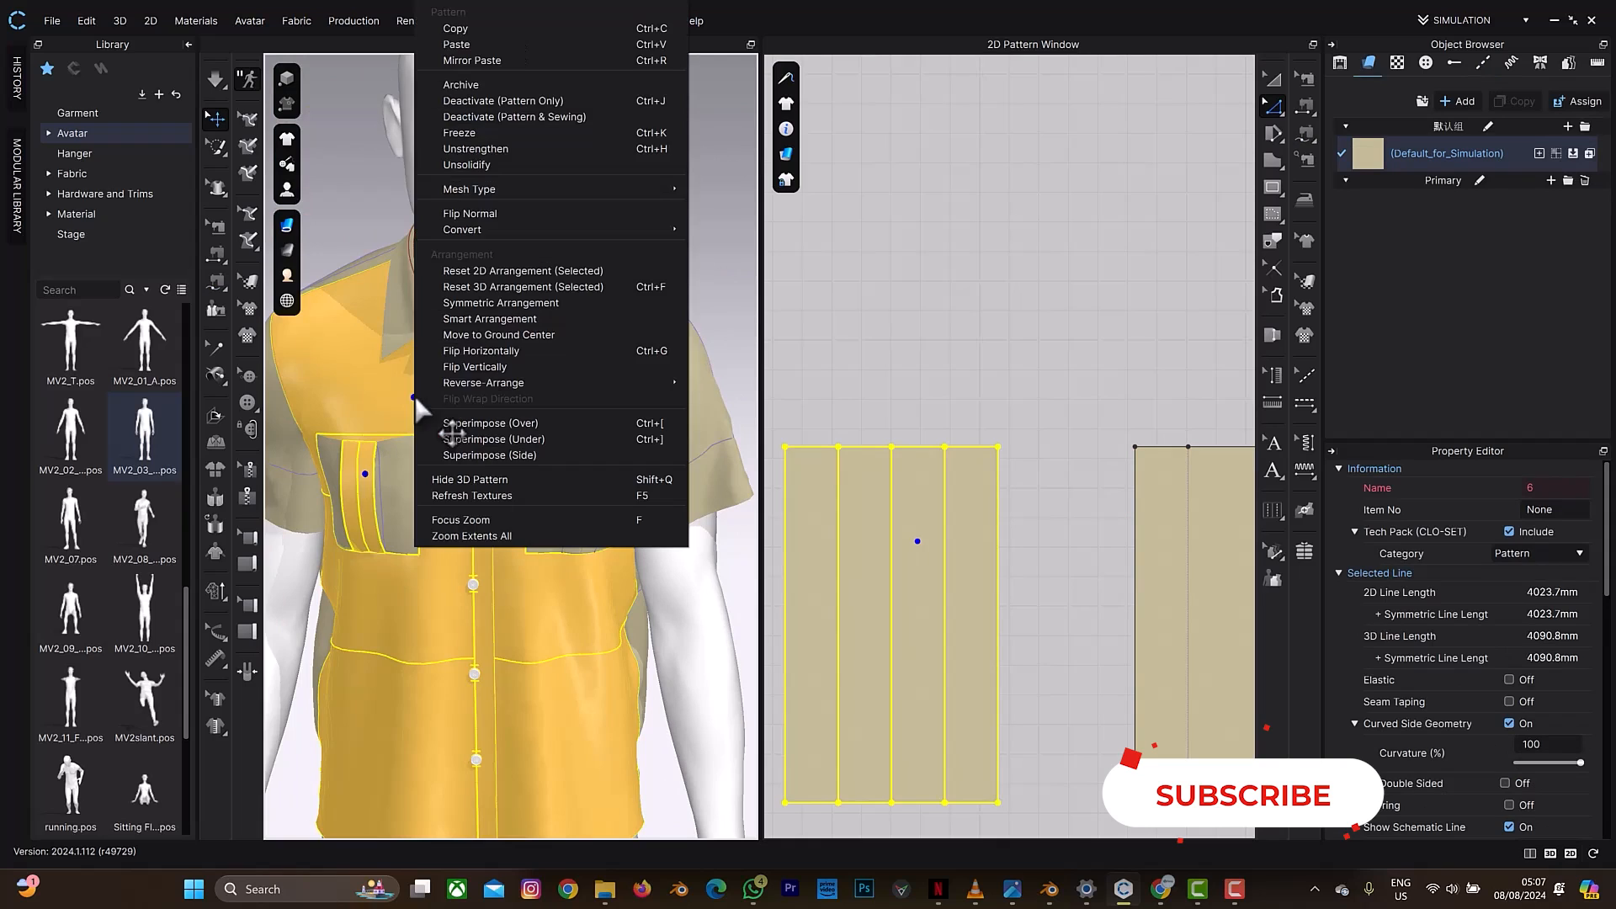
left_click(551, 152)
left_click(732, 317)
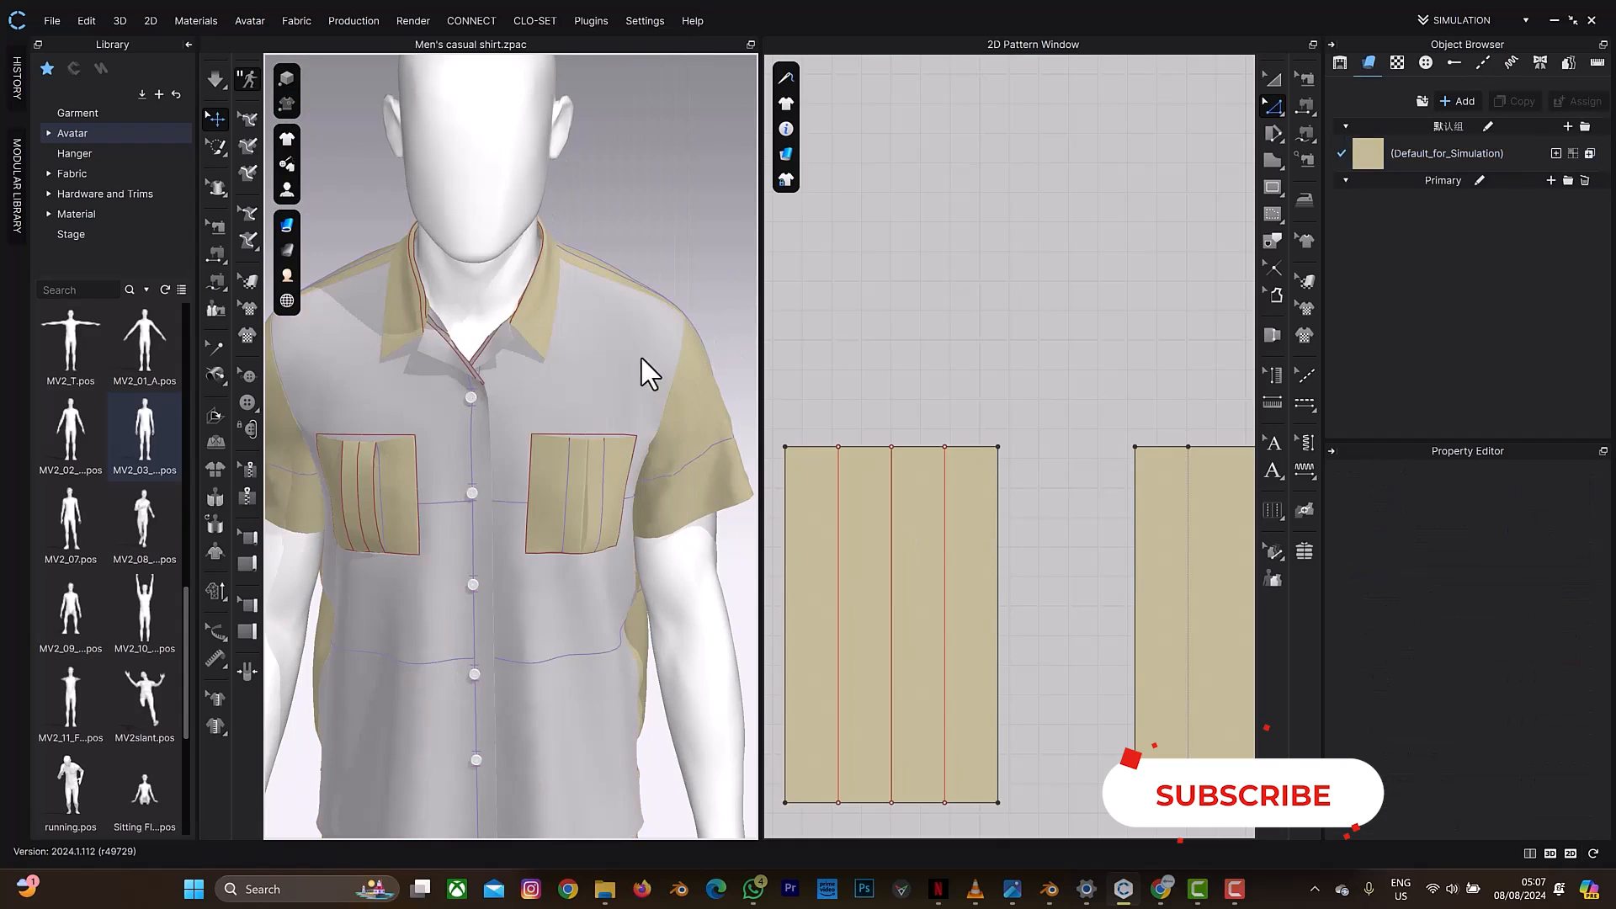
Step: Unsolidify both shirt front panels
left_click(594, 369)
left_click(427, 405, "shift")
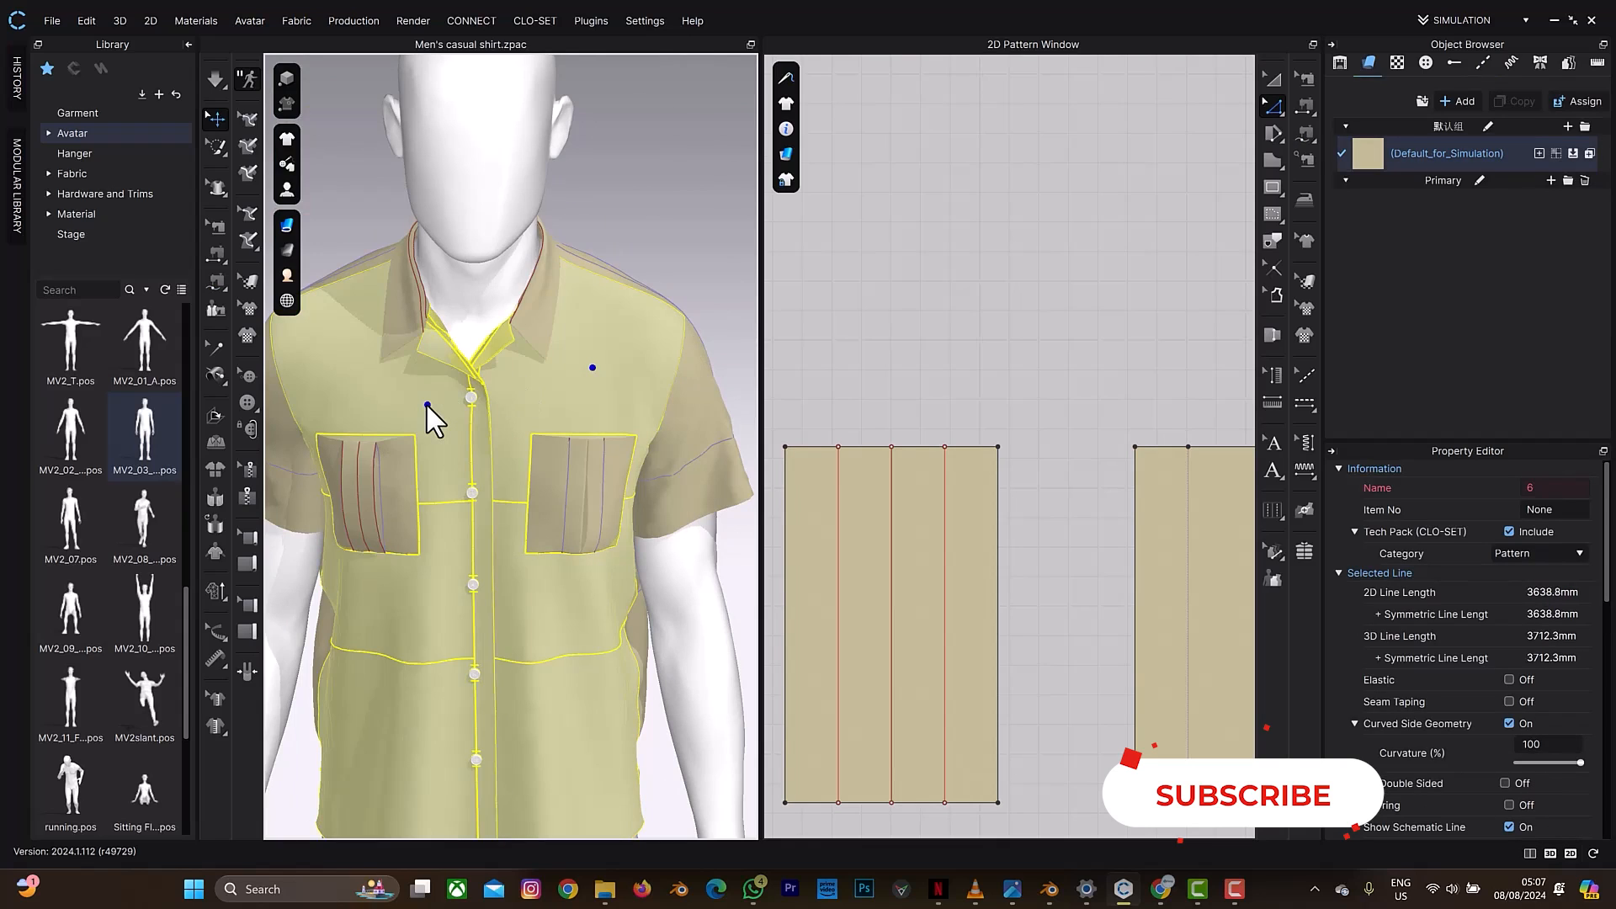
right_click(426, 405)
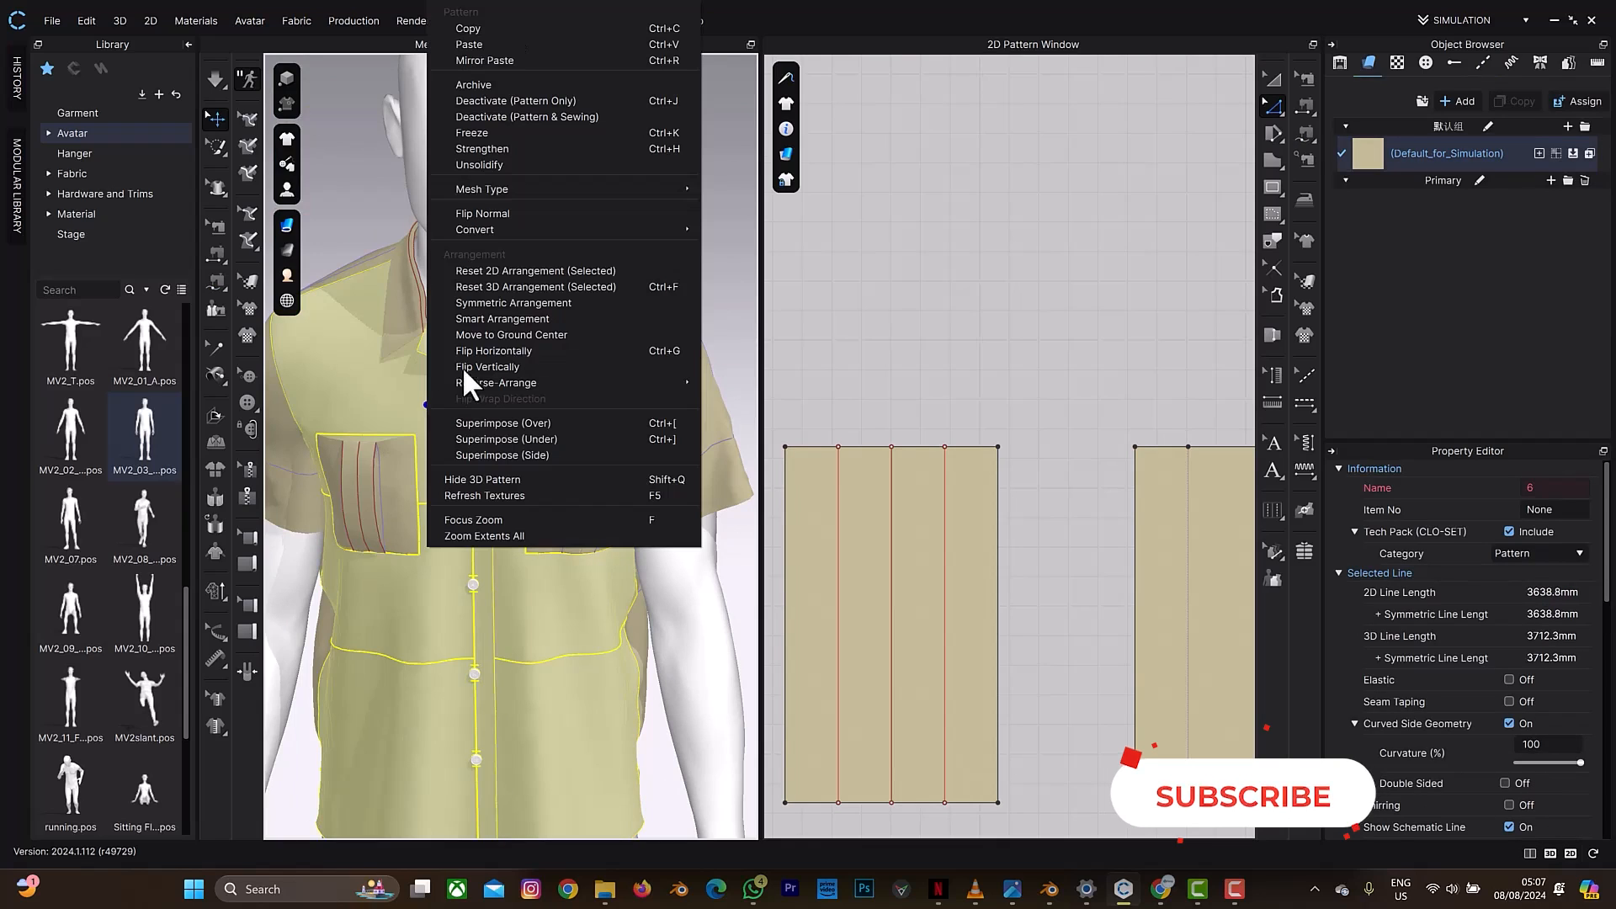
left_click(540, 163)
left_click(720, 290)
Step: Draw a rectangle over the upper part of the front panel's pocket outline, slightly wider than the pocket and starting about 69 mm from the front edge
scroll(683, 370, "up", 6)
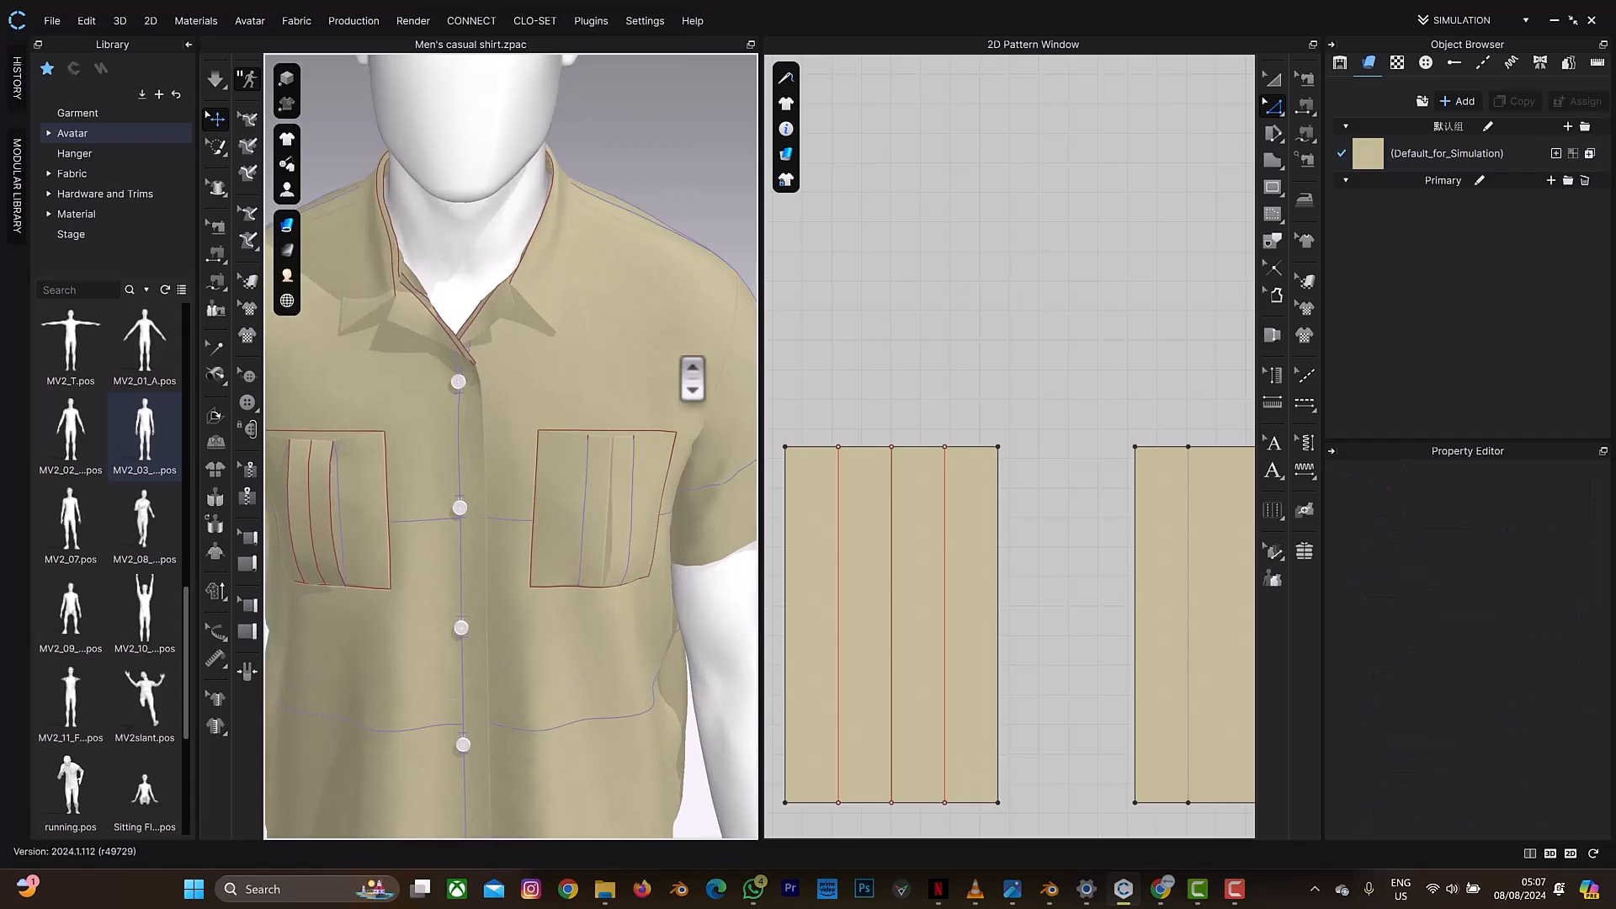
scroll(983, 407, "down", 5)
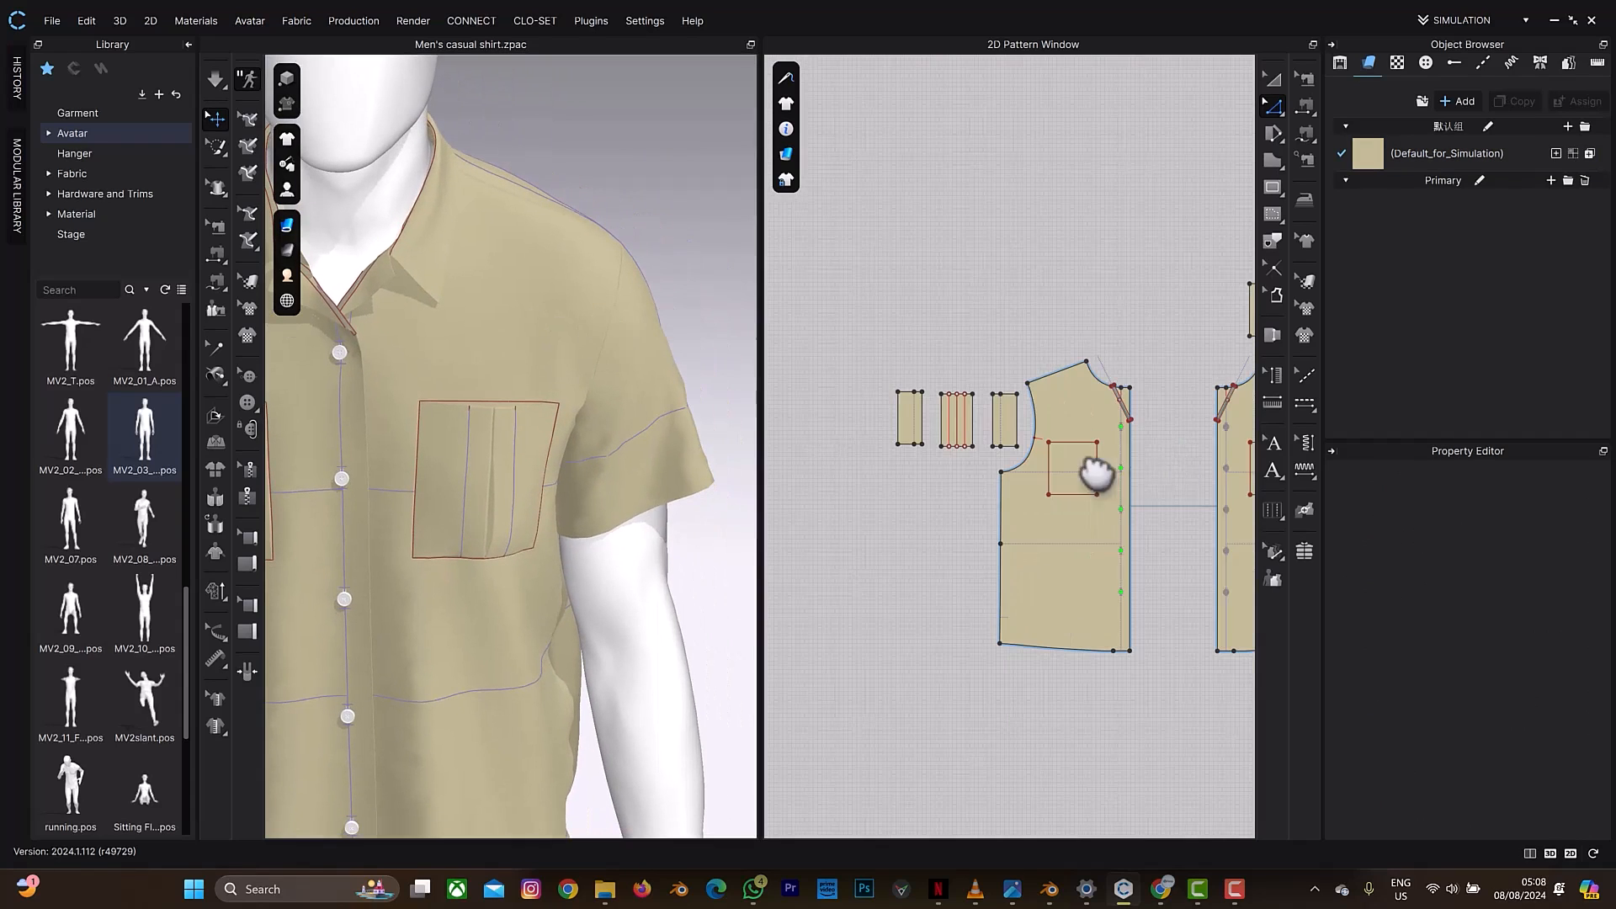
scroll(1064, 454, "up", 6)
scroll(1069, 468, "up", 2)
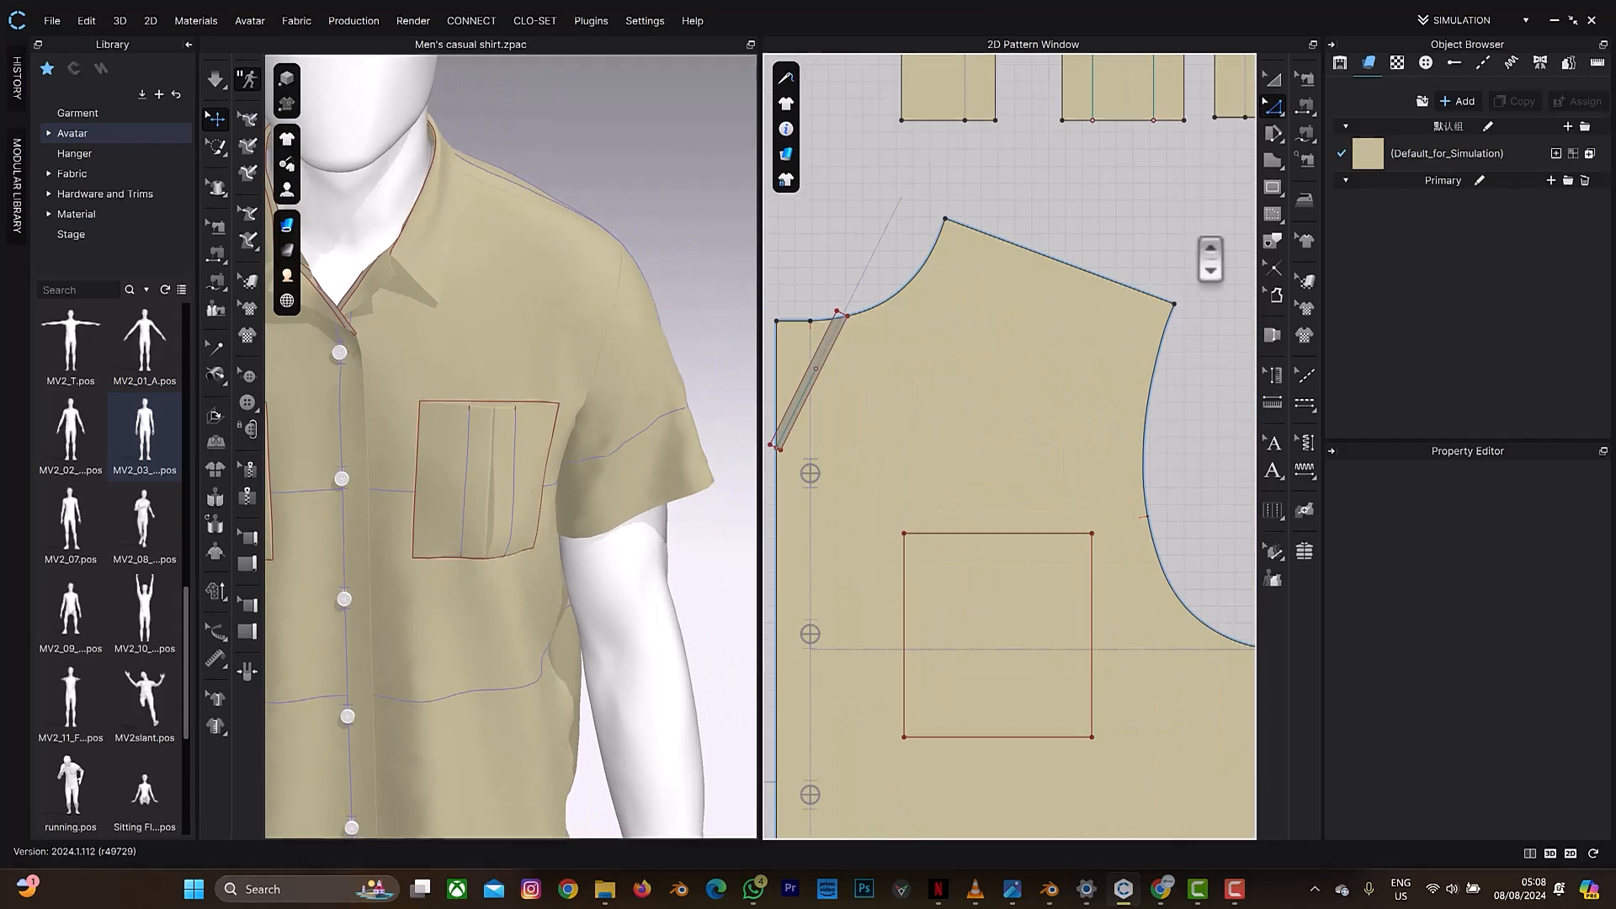
left_click(1274, 185)
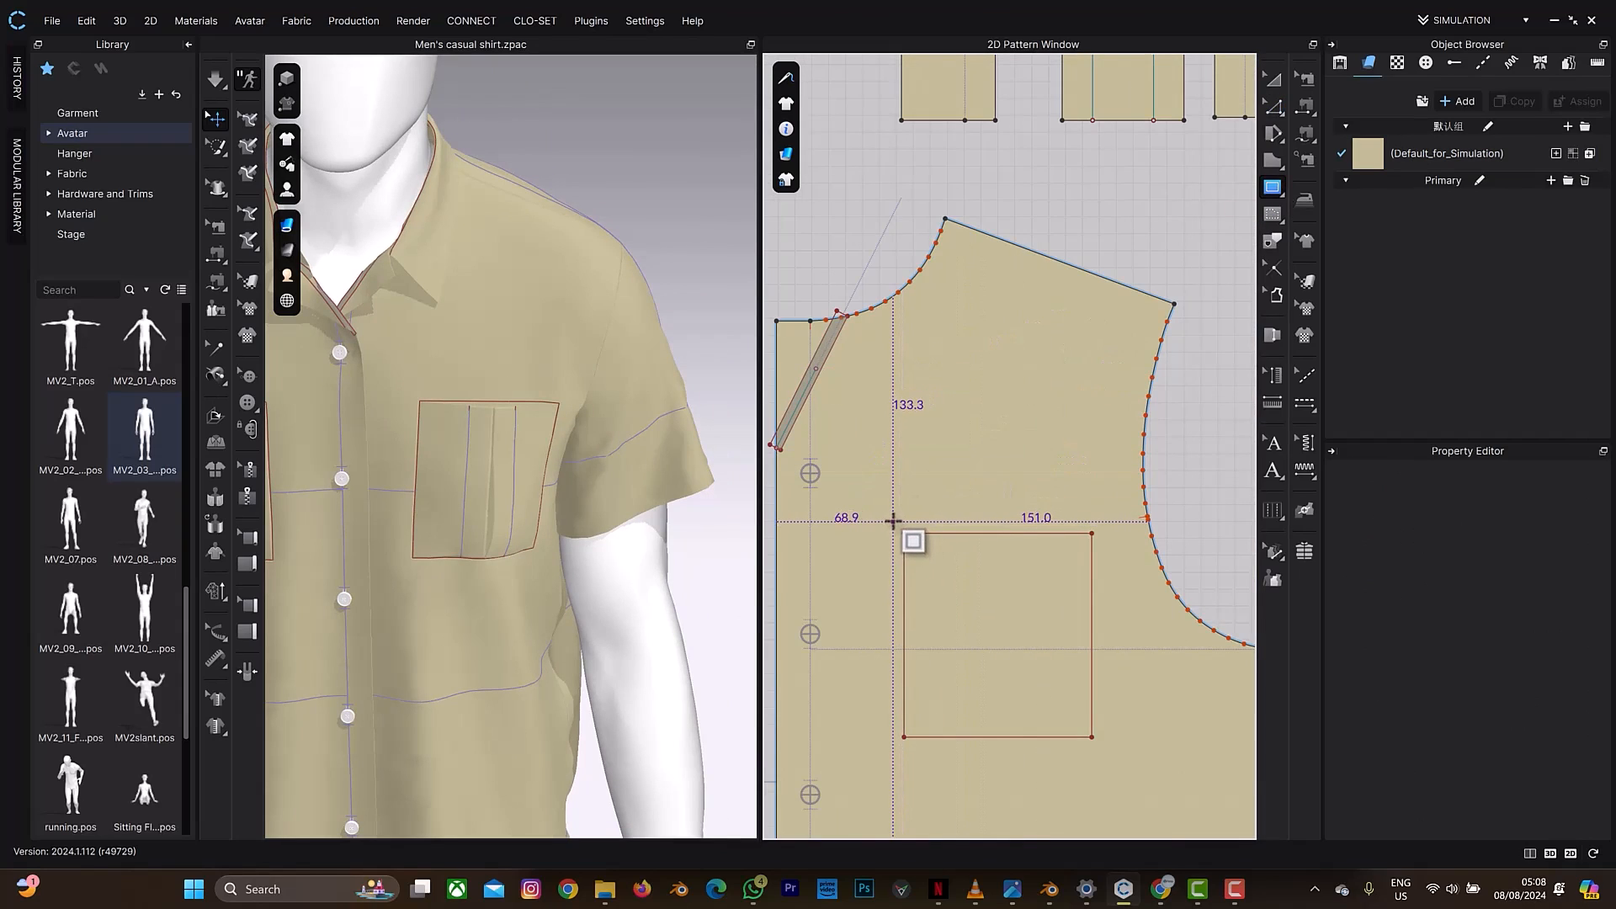
left_click_drag(892, 523, 1100, 600)
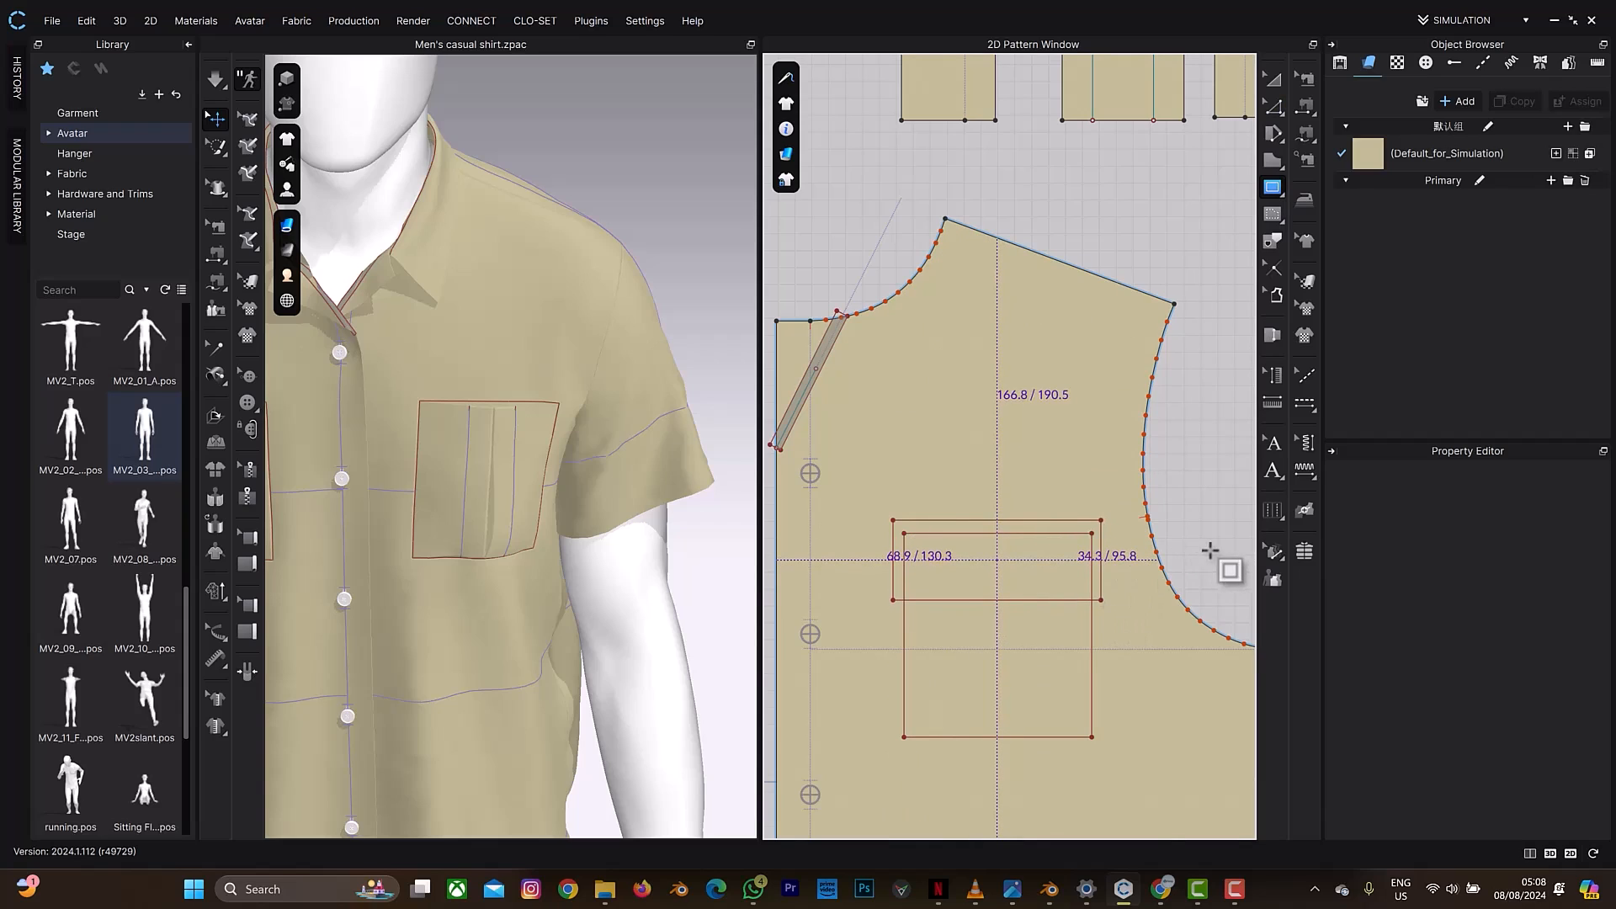
Step: Clone the rectangle over the pocket top as a separate flap pattern and place it beside the front panel
right_click(1069, 516)
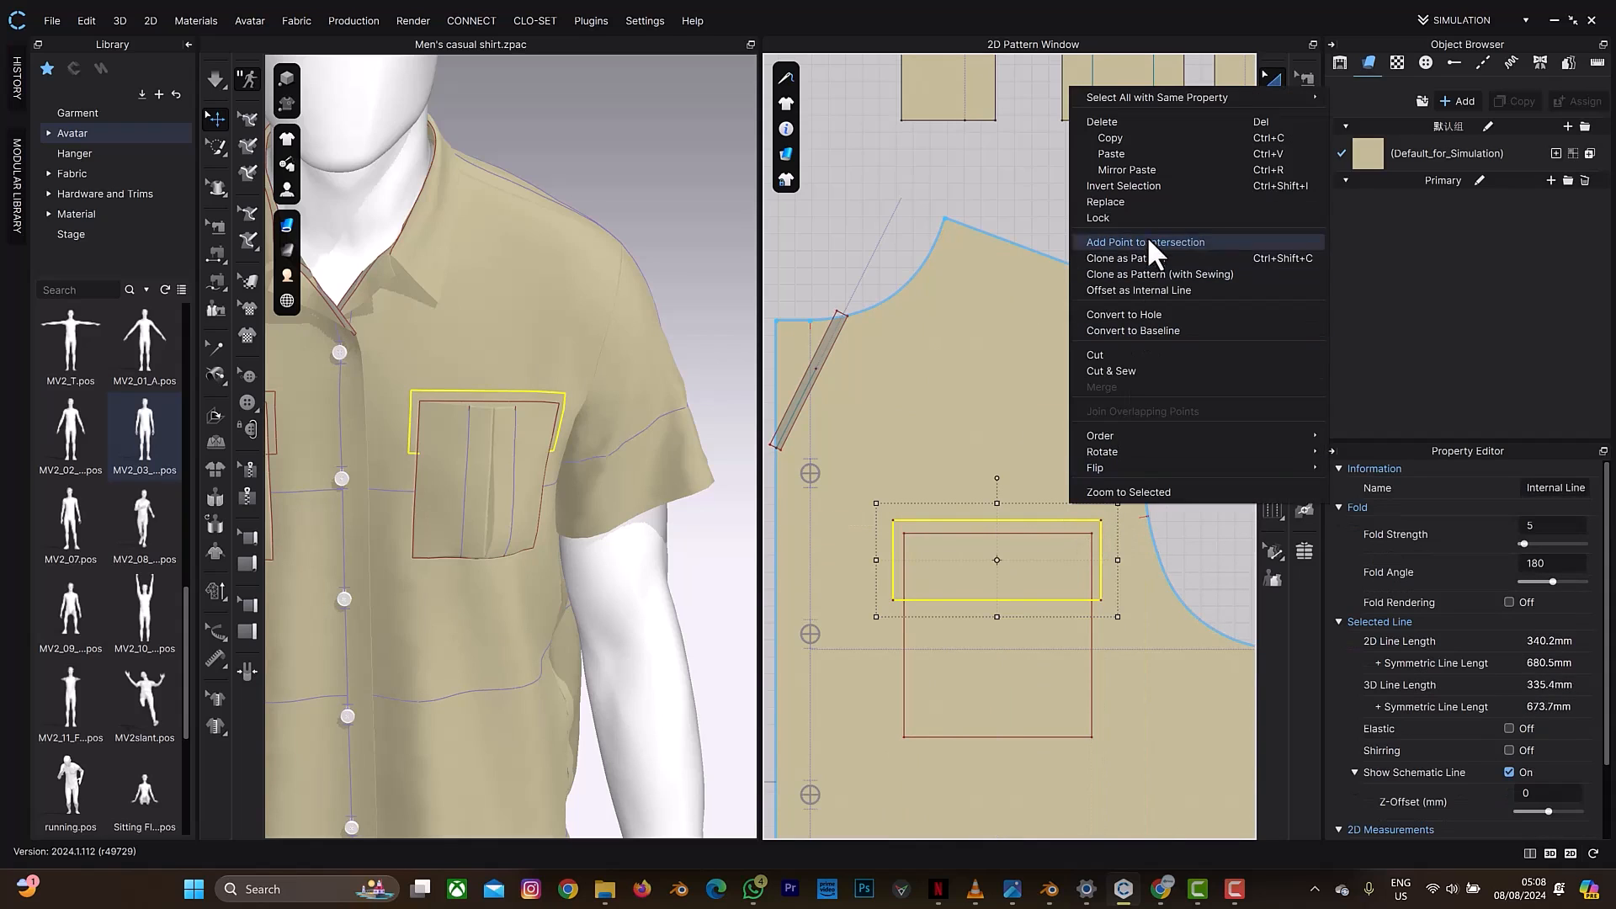
left_click(1143, 258)
scroll(1103, 286, "down", 5)
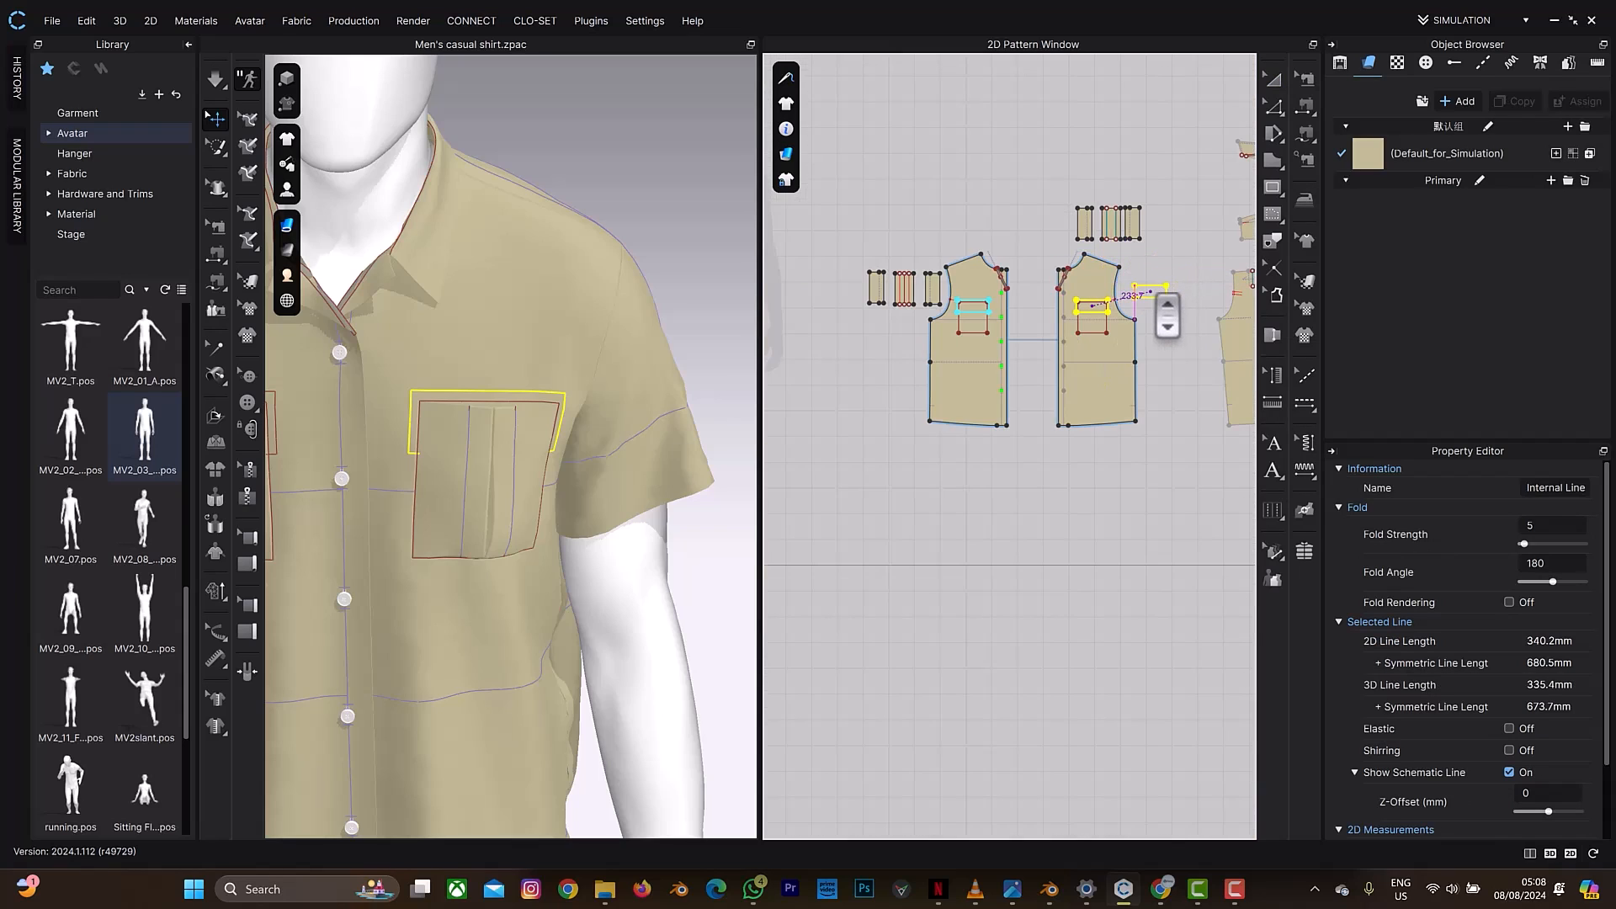
left_click(1166, 296)
Step: Move the cloned flap piece in 3D from beside the avatar to the front of the chest pocket
scroll(721, 533, "down", 5)
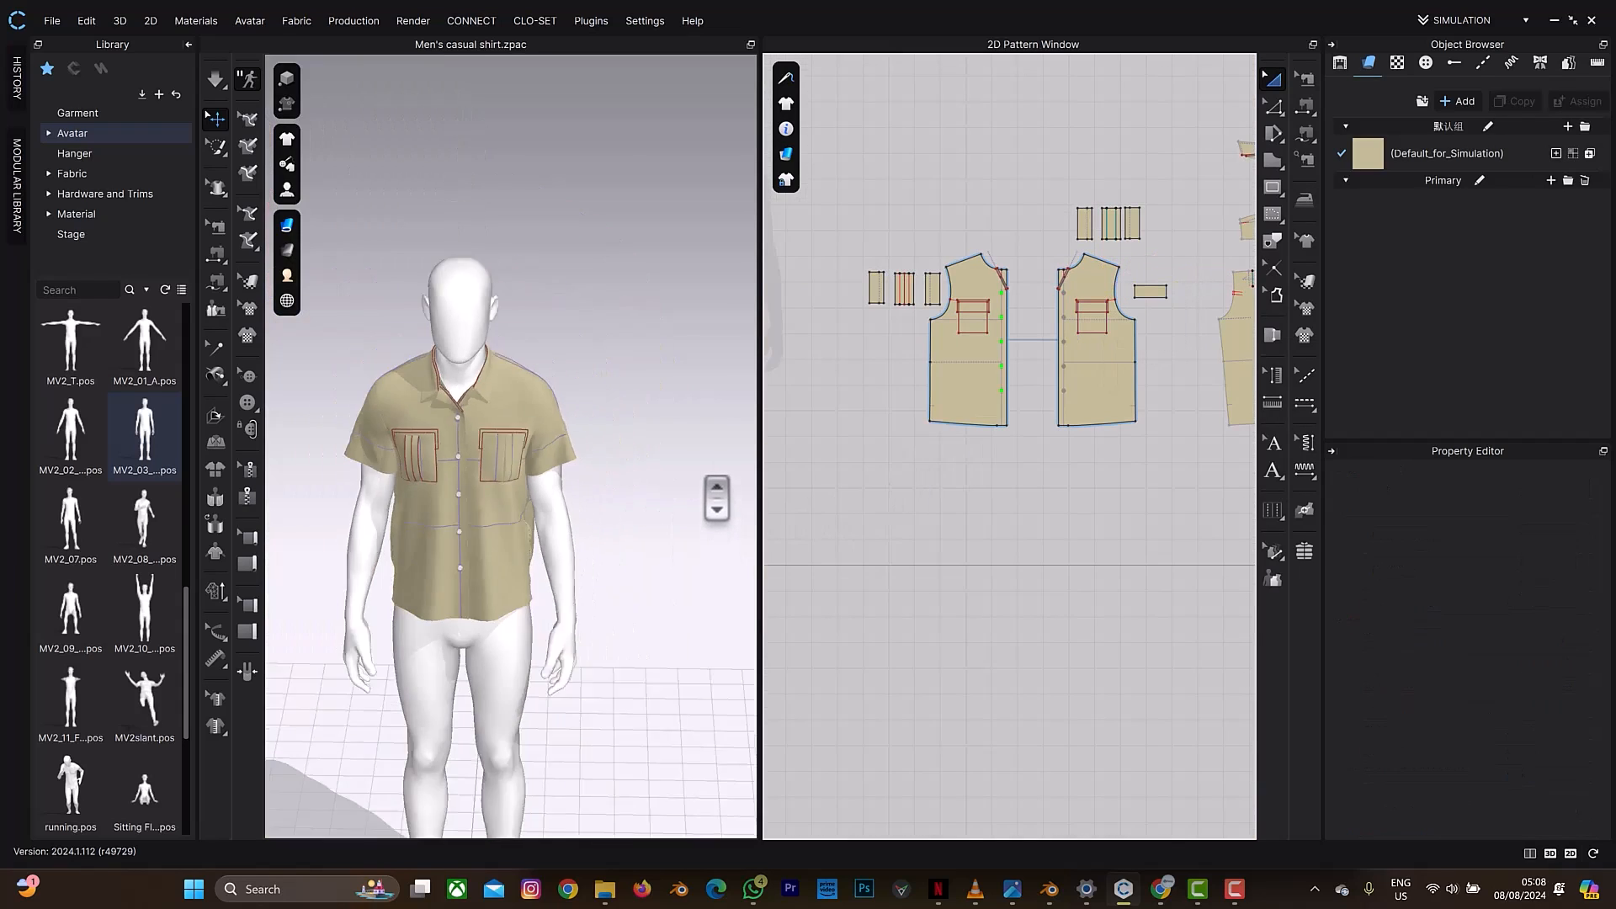
scroll(721, 534, "down", 5)
middle_click_drag(742, 516, 643, 482)
left_click(738, 520)
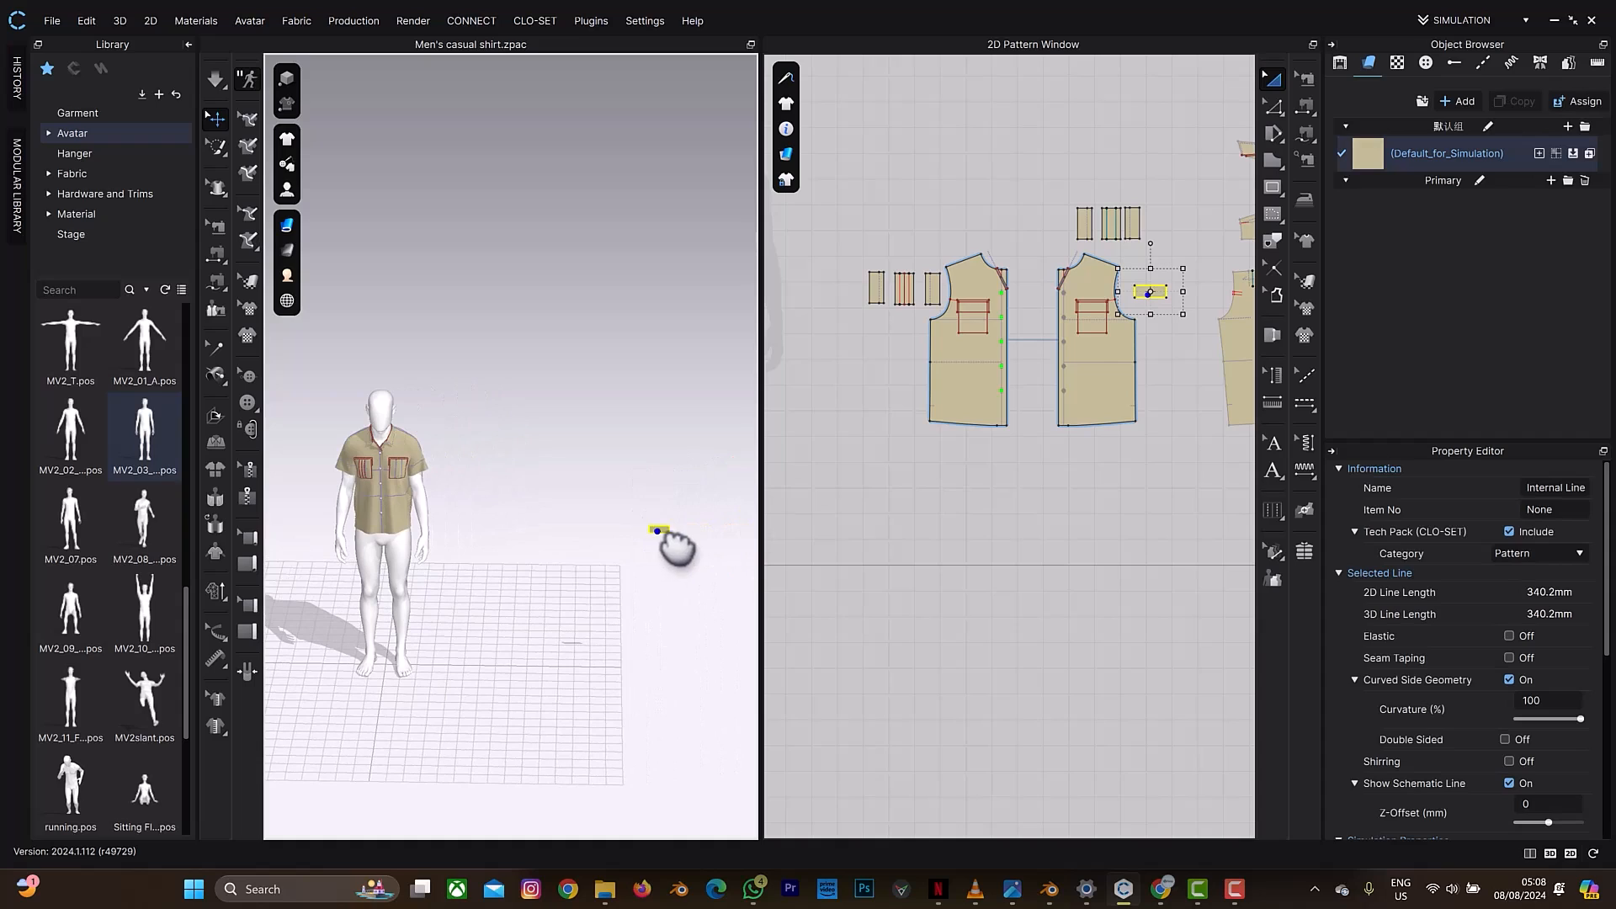
left_click(691, 550)
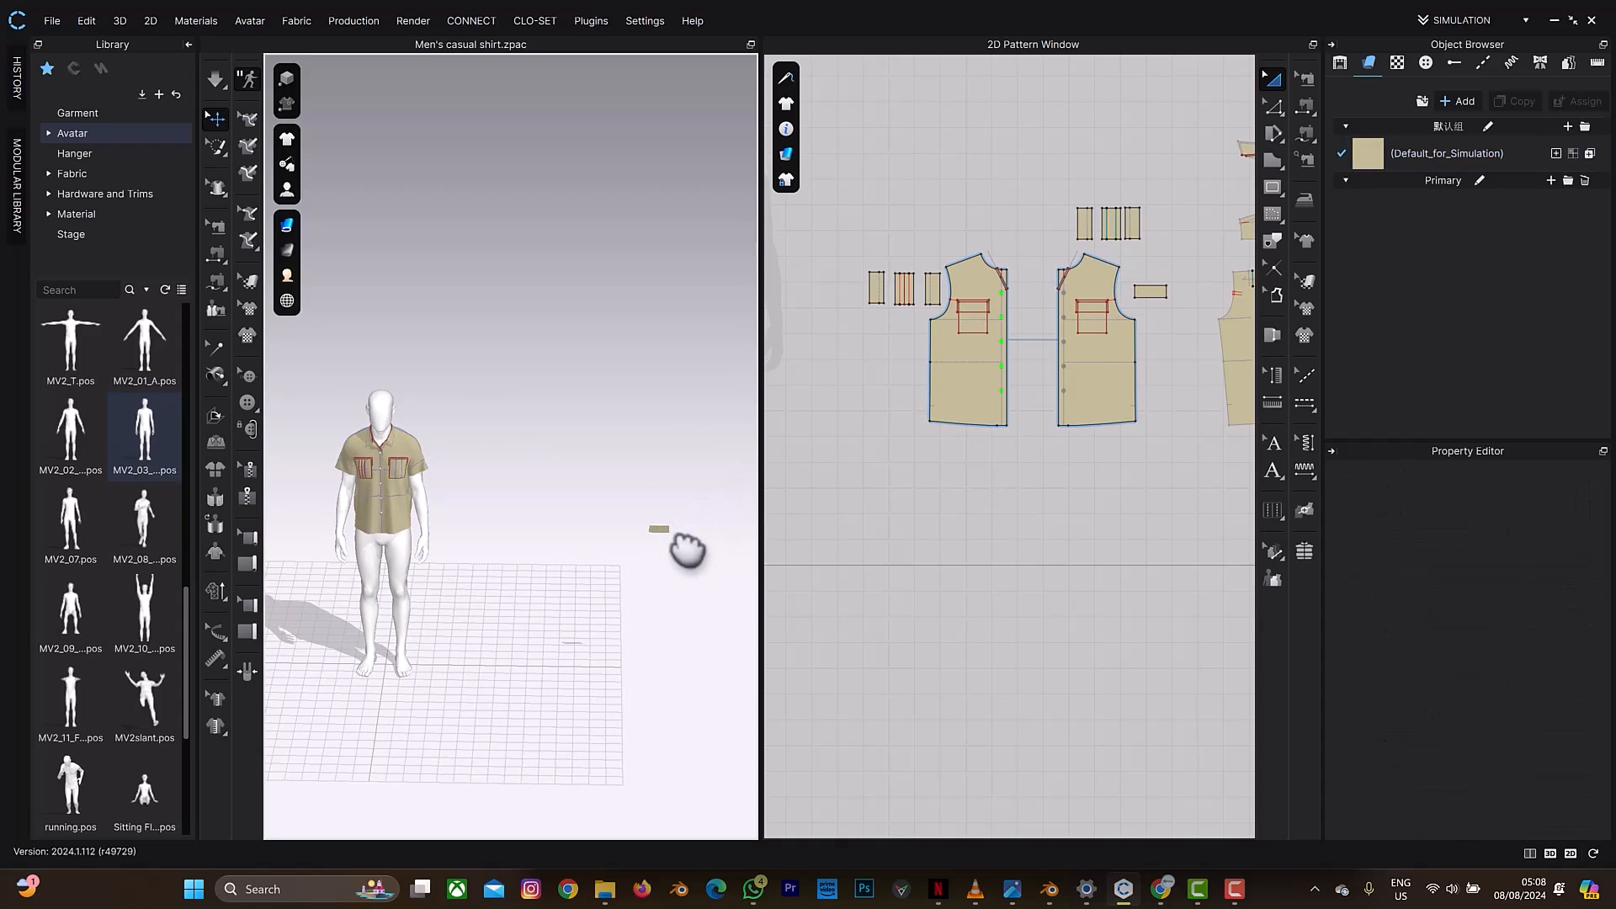
left_click(659, 530)
left_click_drag(569, 526, 336, 493)
right_click_drag(451, 459, 451, 545)
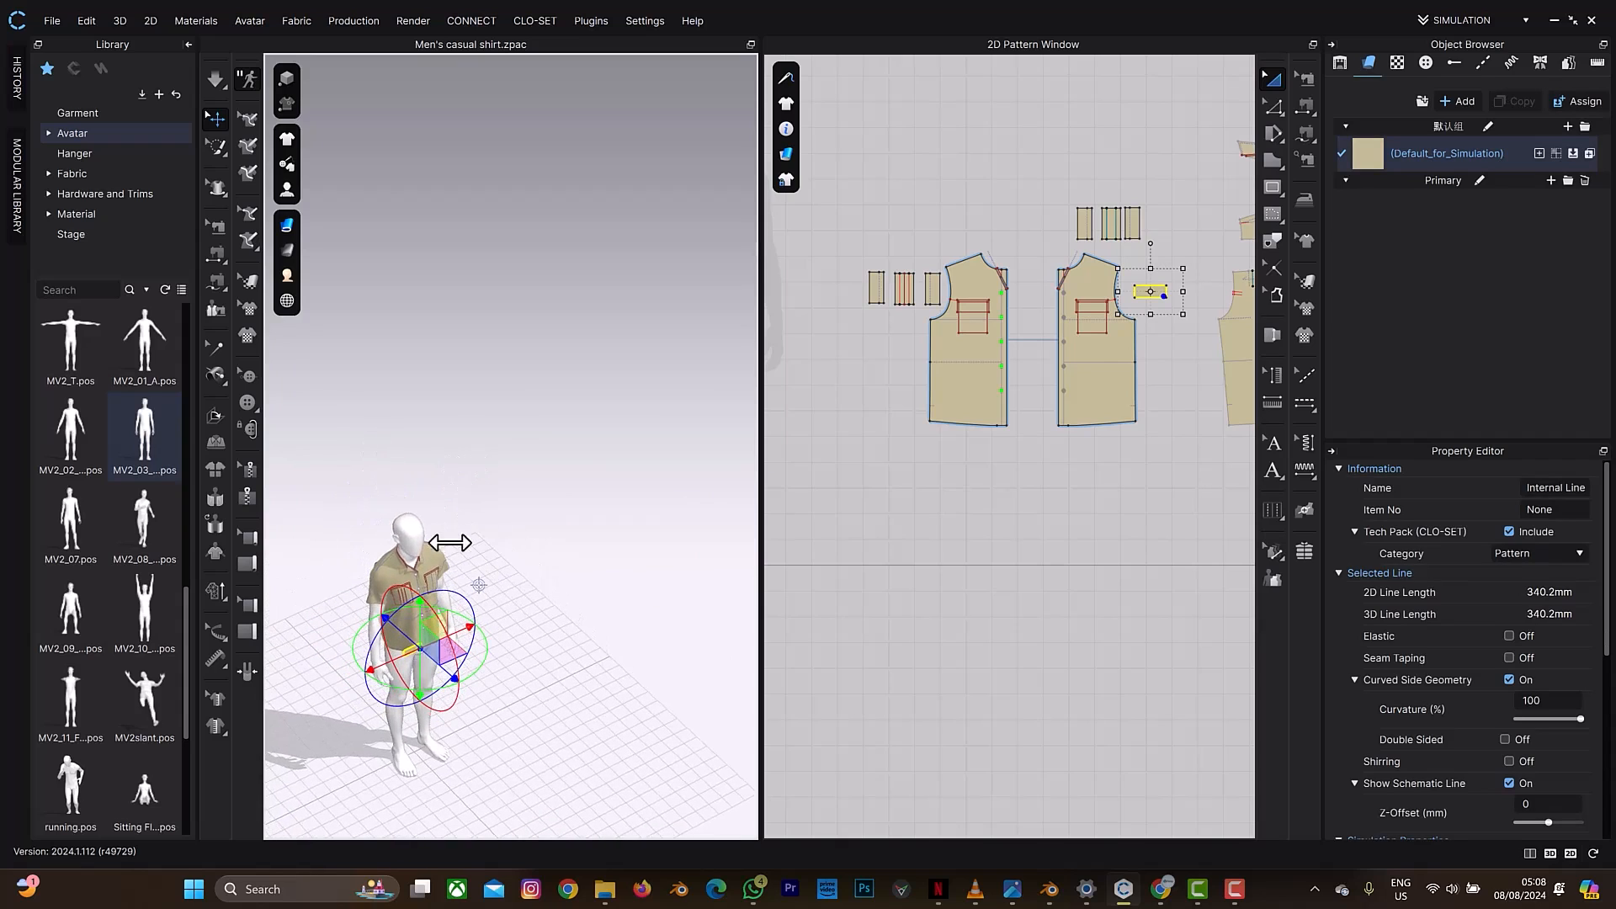
scroll(465, 570, "up", 5)
middle_click_drag(494, 584, 660, 279)
scroll(589, 446, "up", 3)
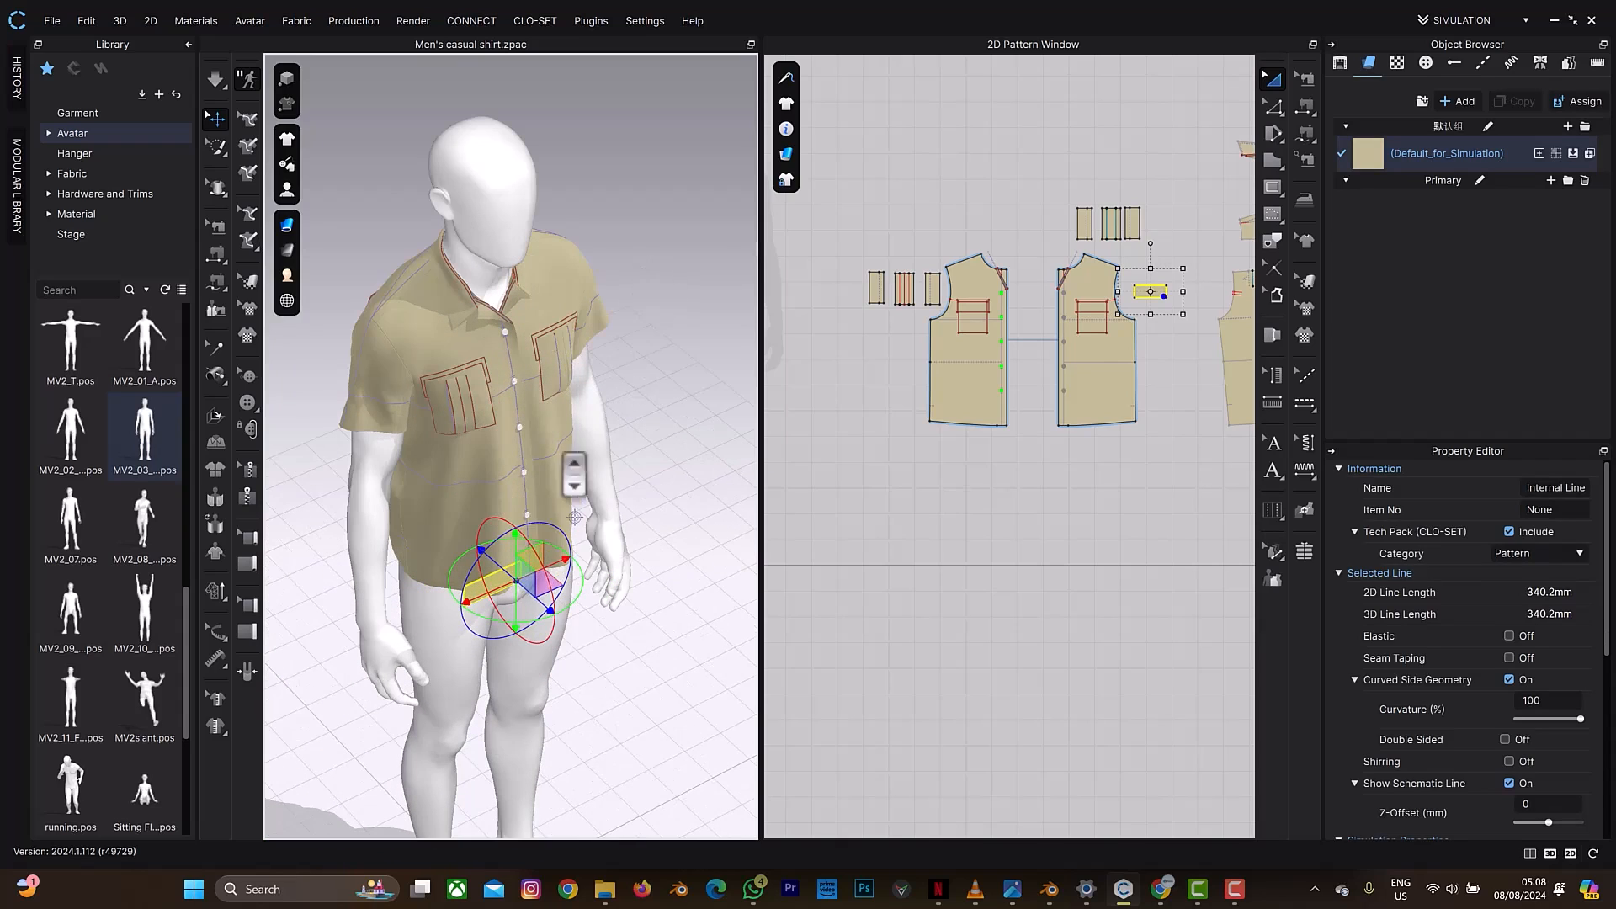
left_click_drag(515, 550, 641, 337)
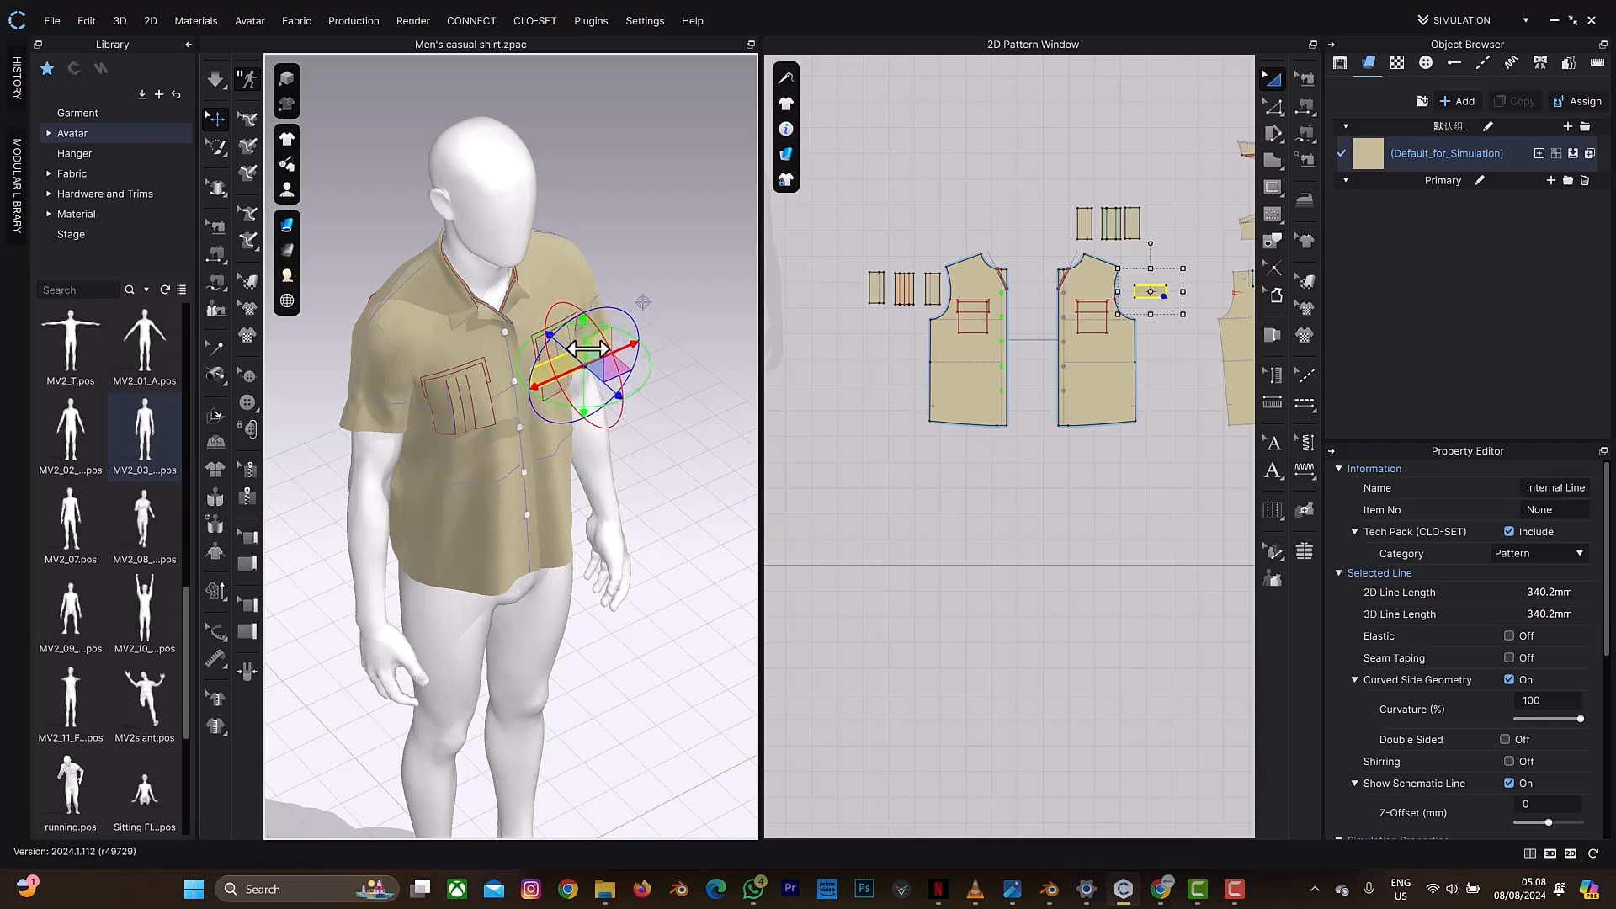
Step: Fine-tune the flap's 3D position so it sits just in front of the pocket's upper part
scroll(590, 357, "down", 3)
scroll(590, 358, "up", 5)
middle_click_drag(610, 429, 441, 630)
scroll(511, 535, "up", 2)
left_click_drag(535, 474, 528, 423)
right_click_drag(636, 341, 596, 331)
left_click_drag(579, 427, 648, 427)
right_click_drag(648, 427, 691, 428)
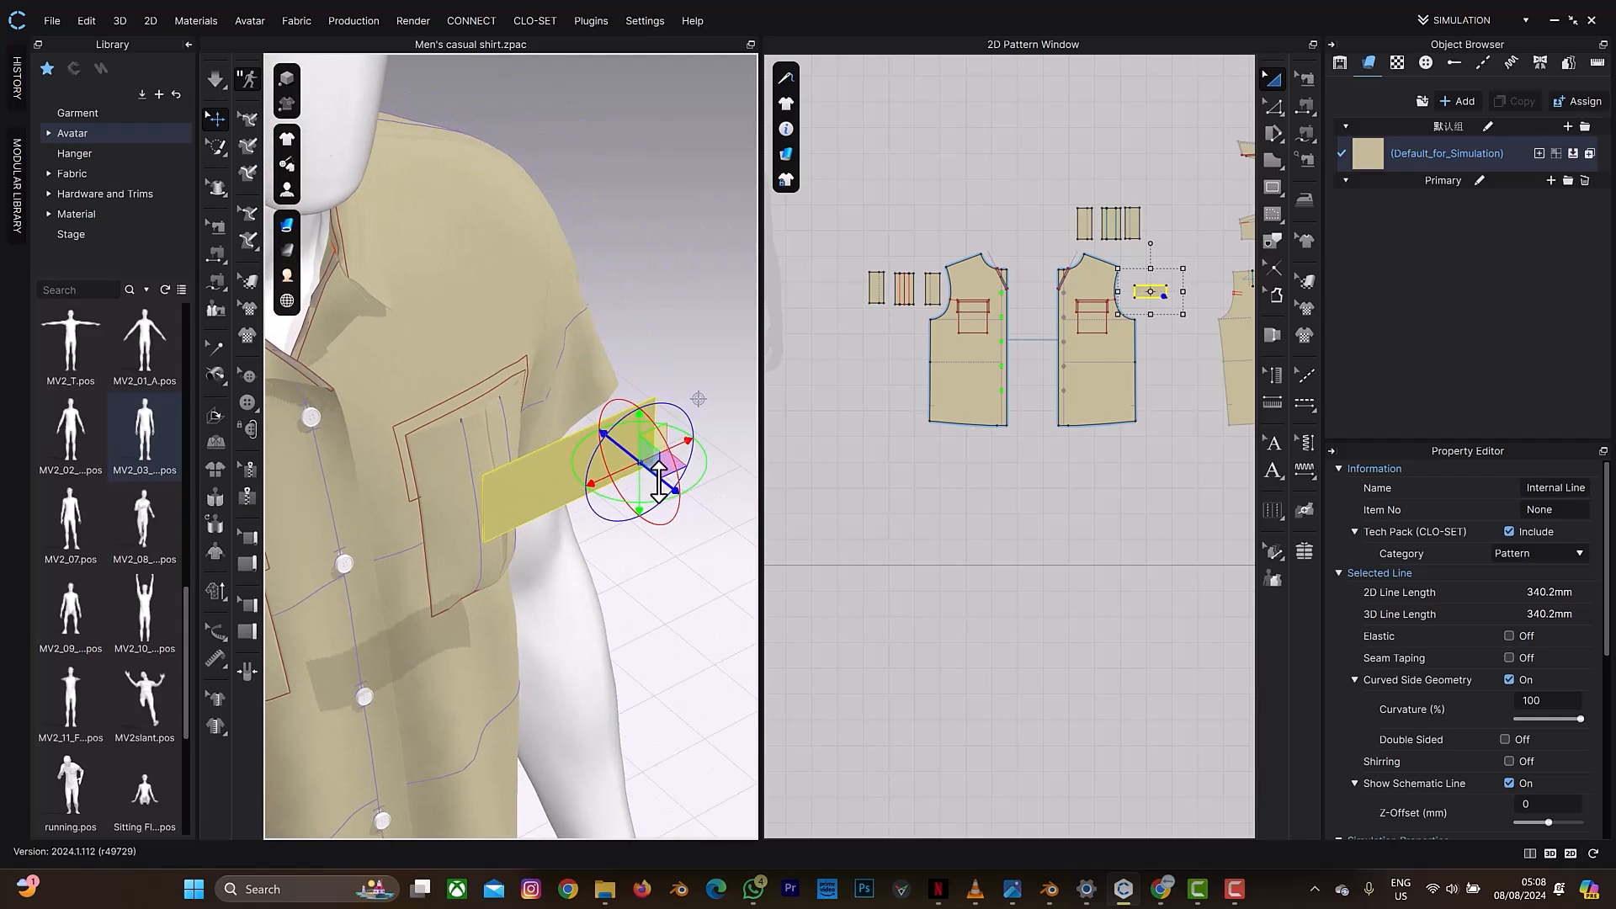
left_click_drag(654, 481, 587, 457)
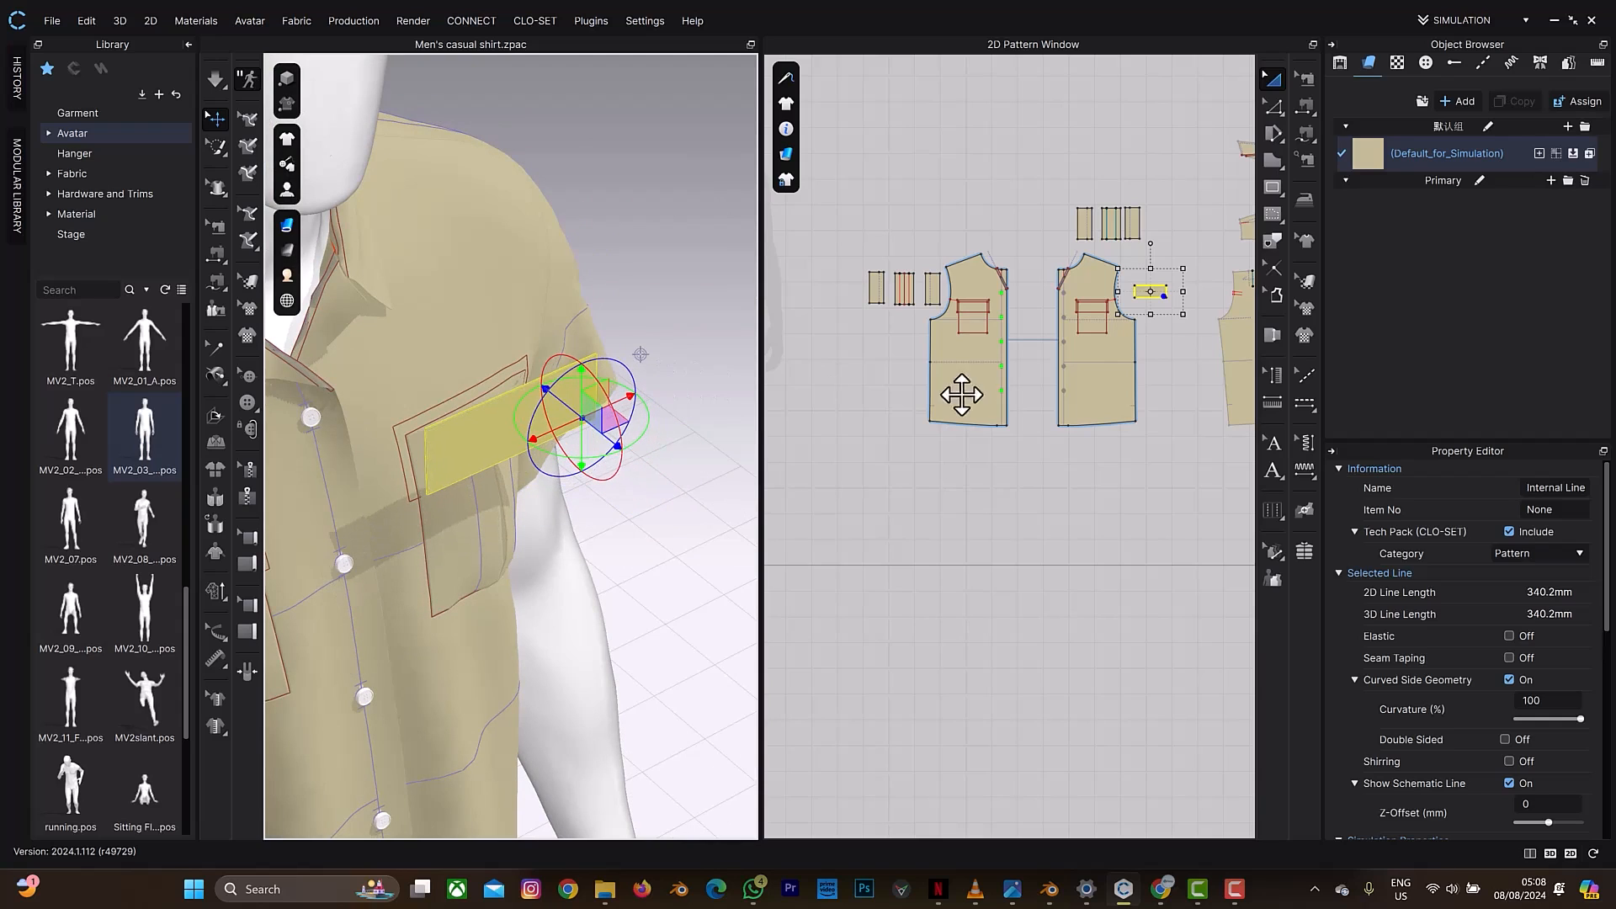
Step: Free-sew the 122.9 mm top edge of the front panel's flap rectangle to the flap piece's top edge
left_click(1118, 317)
scroll(1118, 317, "up", 5)
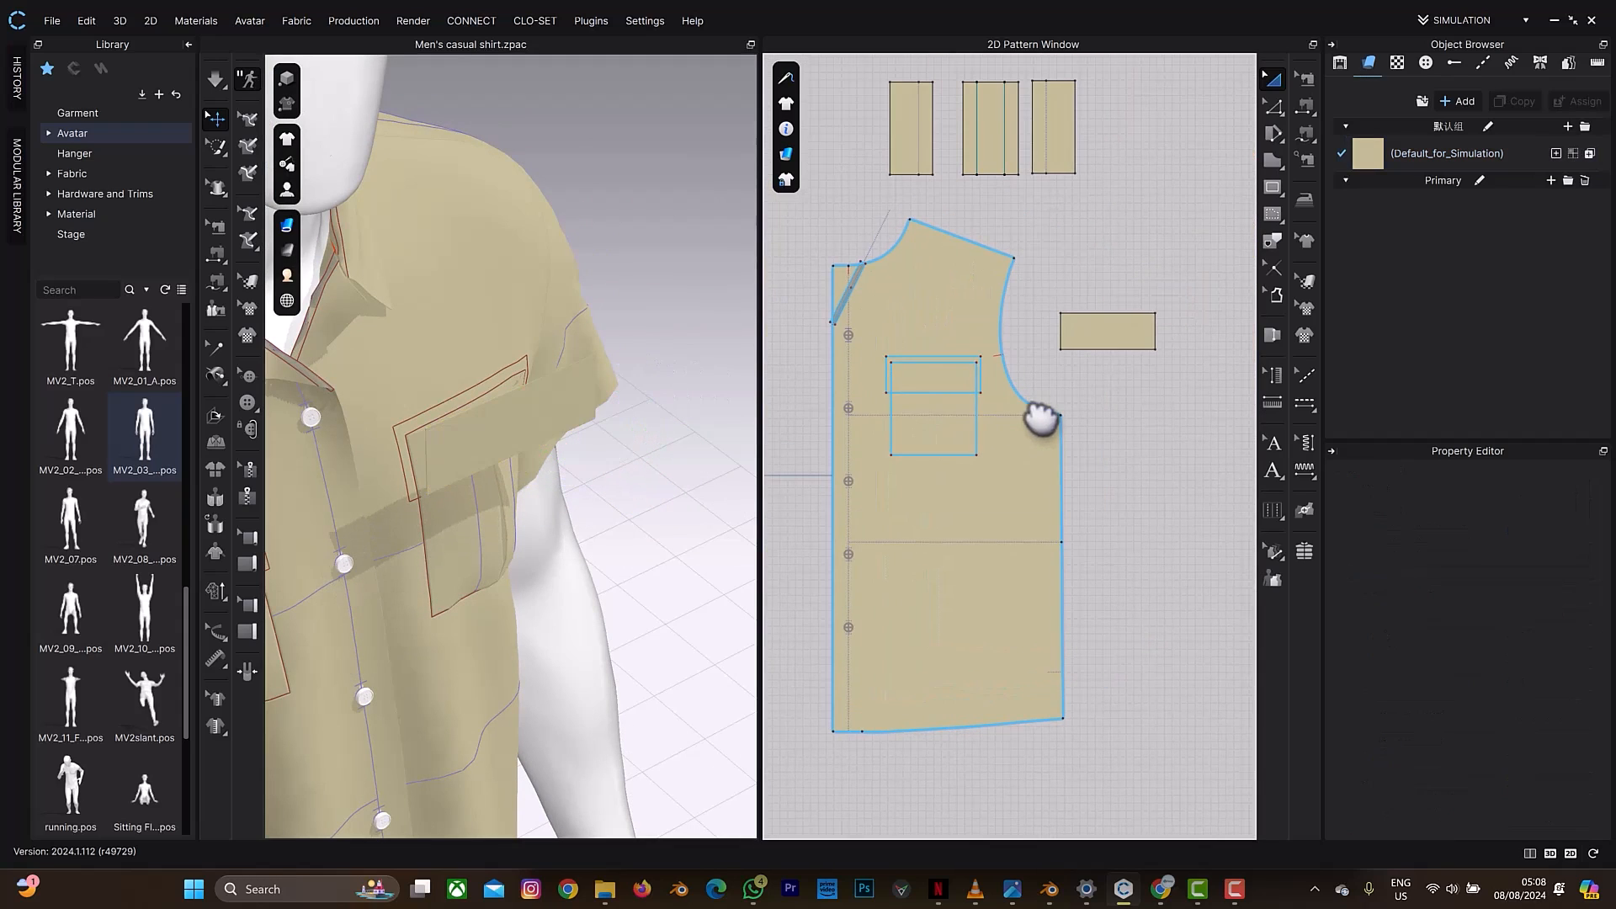
key("m")
left_click(886, 357)
left_click(979, 357)
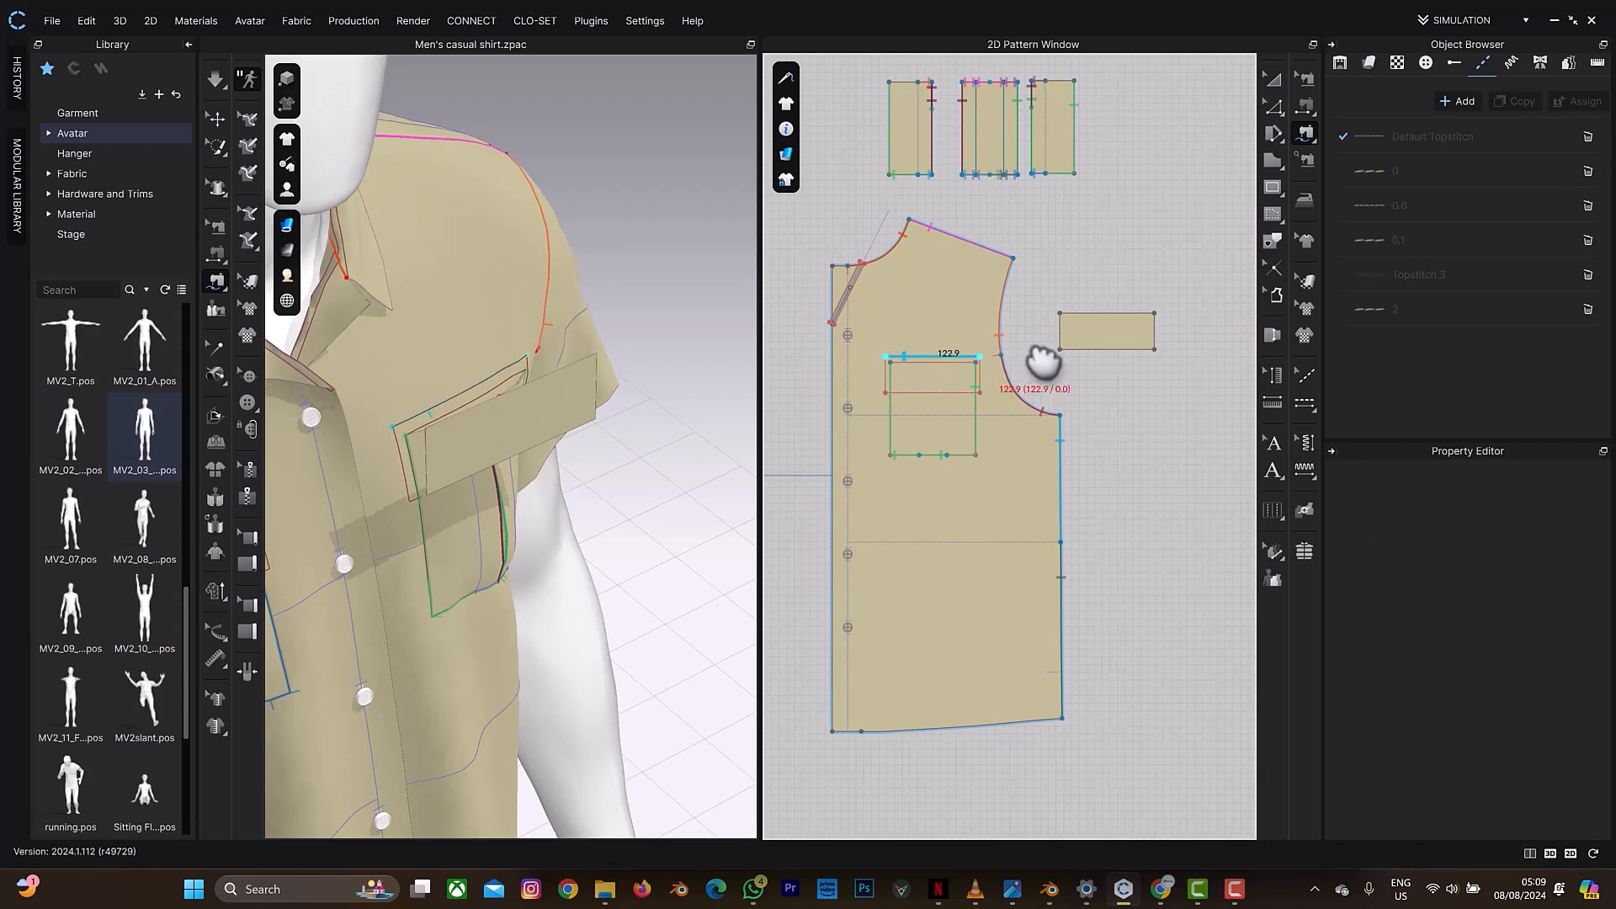
left_click(1059, 313)
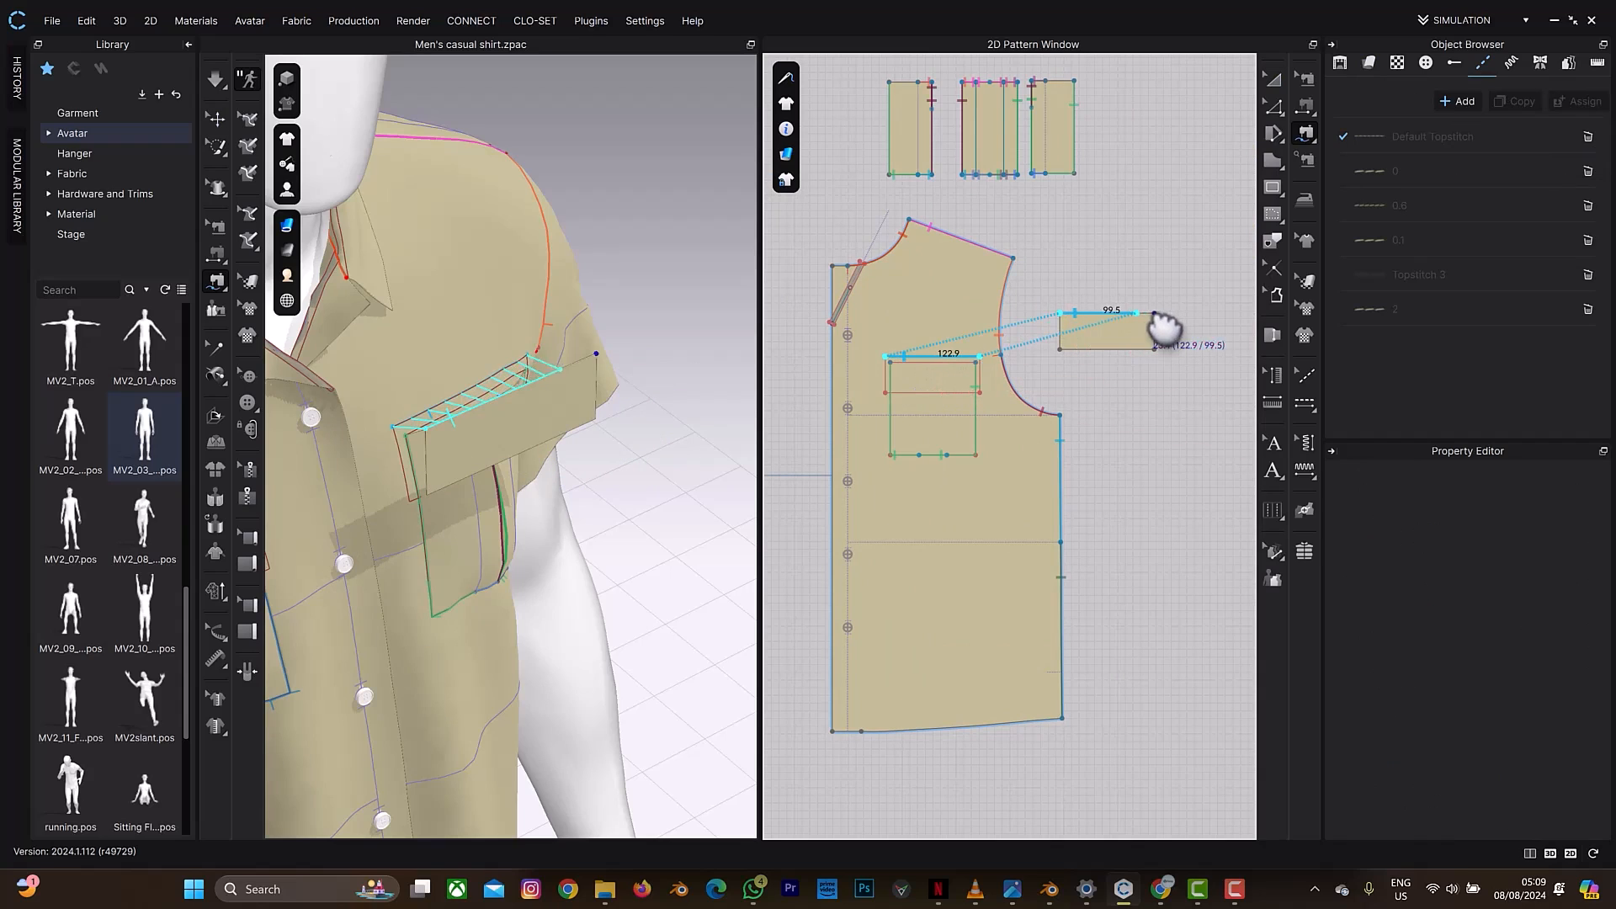
left_click(1168, 322)
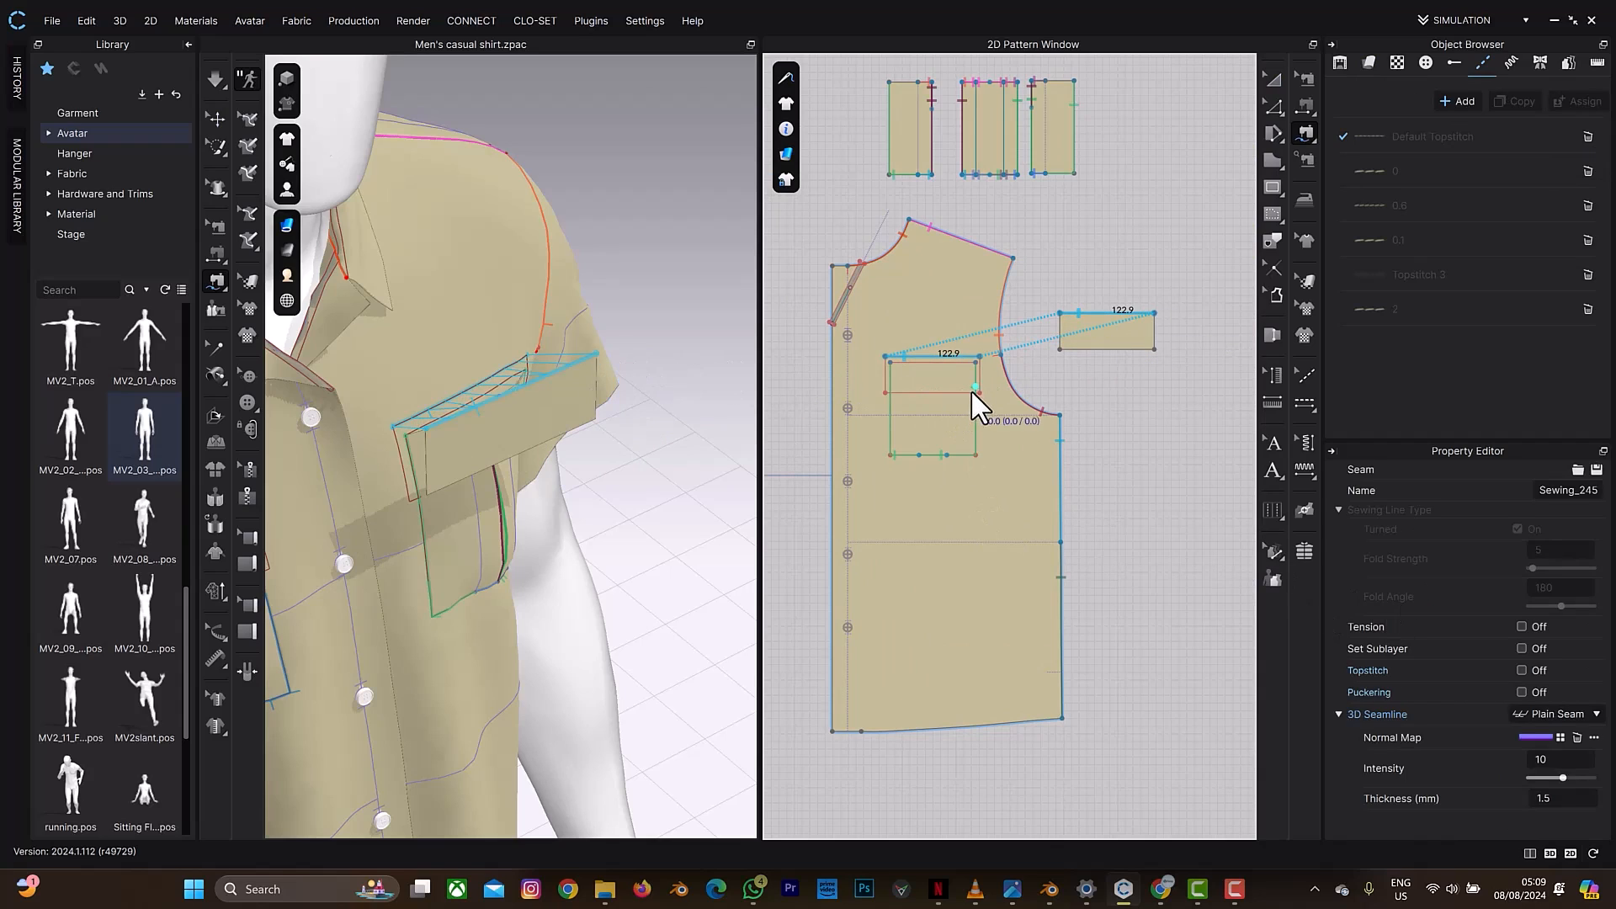
Step: Turn on double-sided curved side geometry for the flap and set its additional rendering thickness to 2.0 mm
key("a")
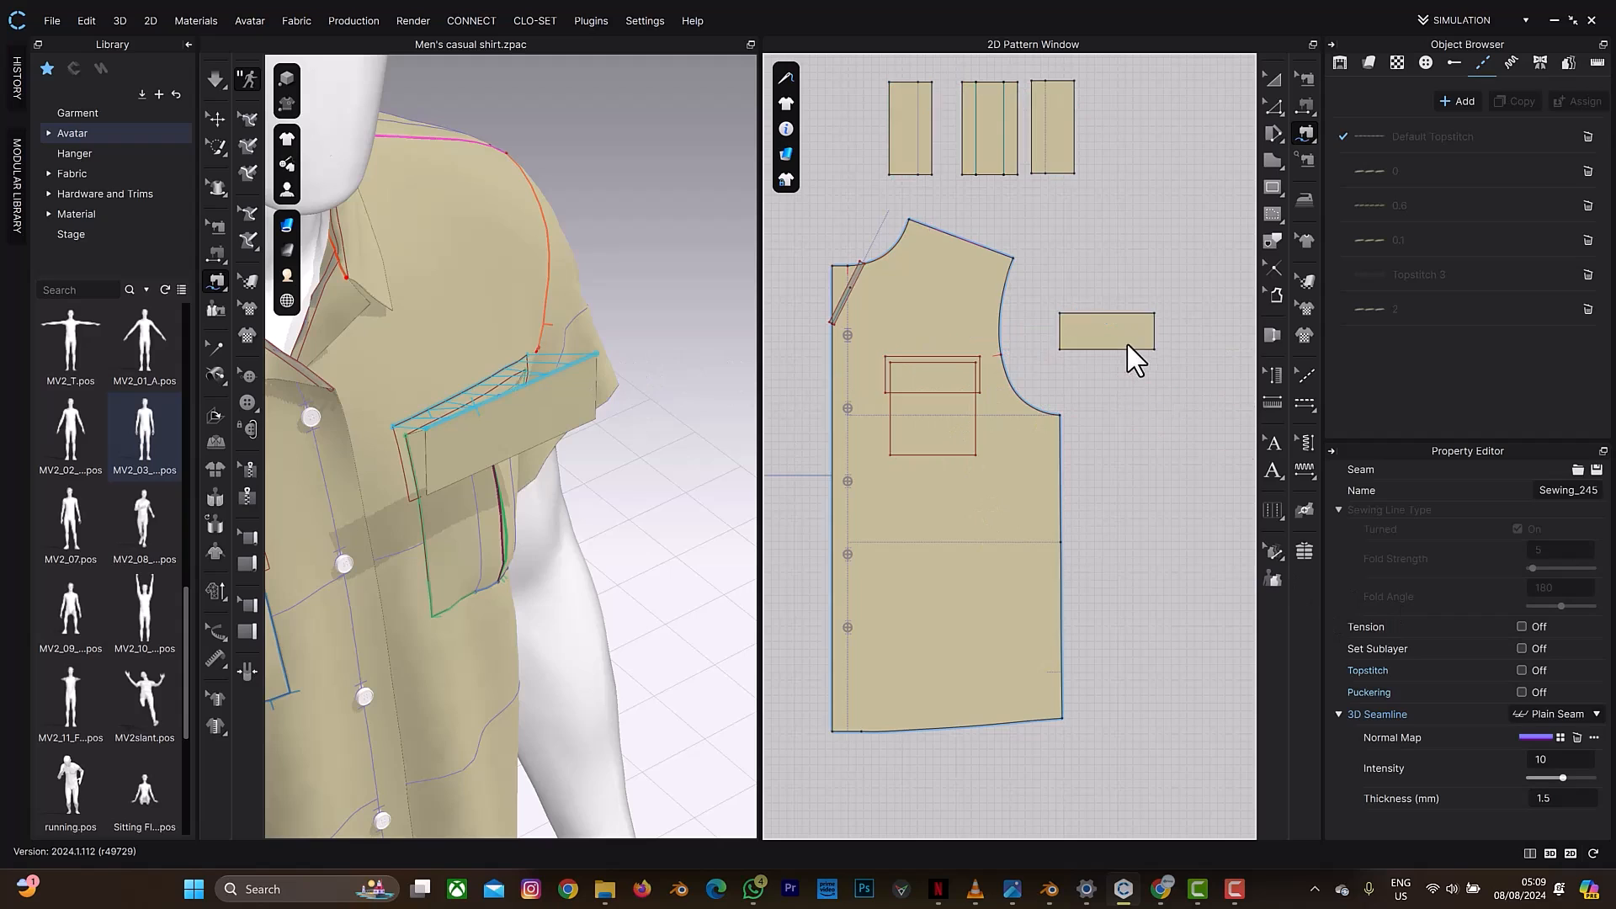
left_click(1126, 341)
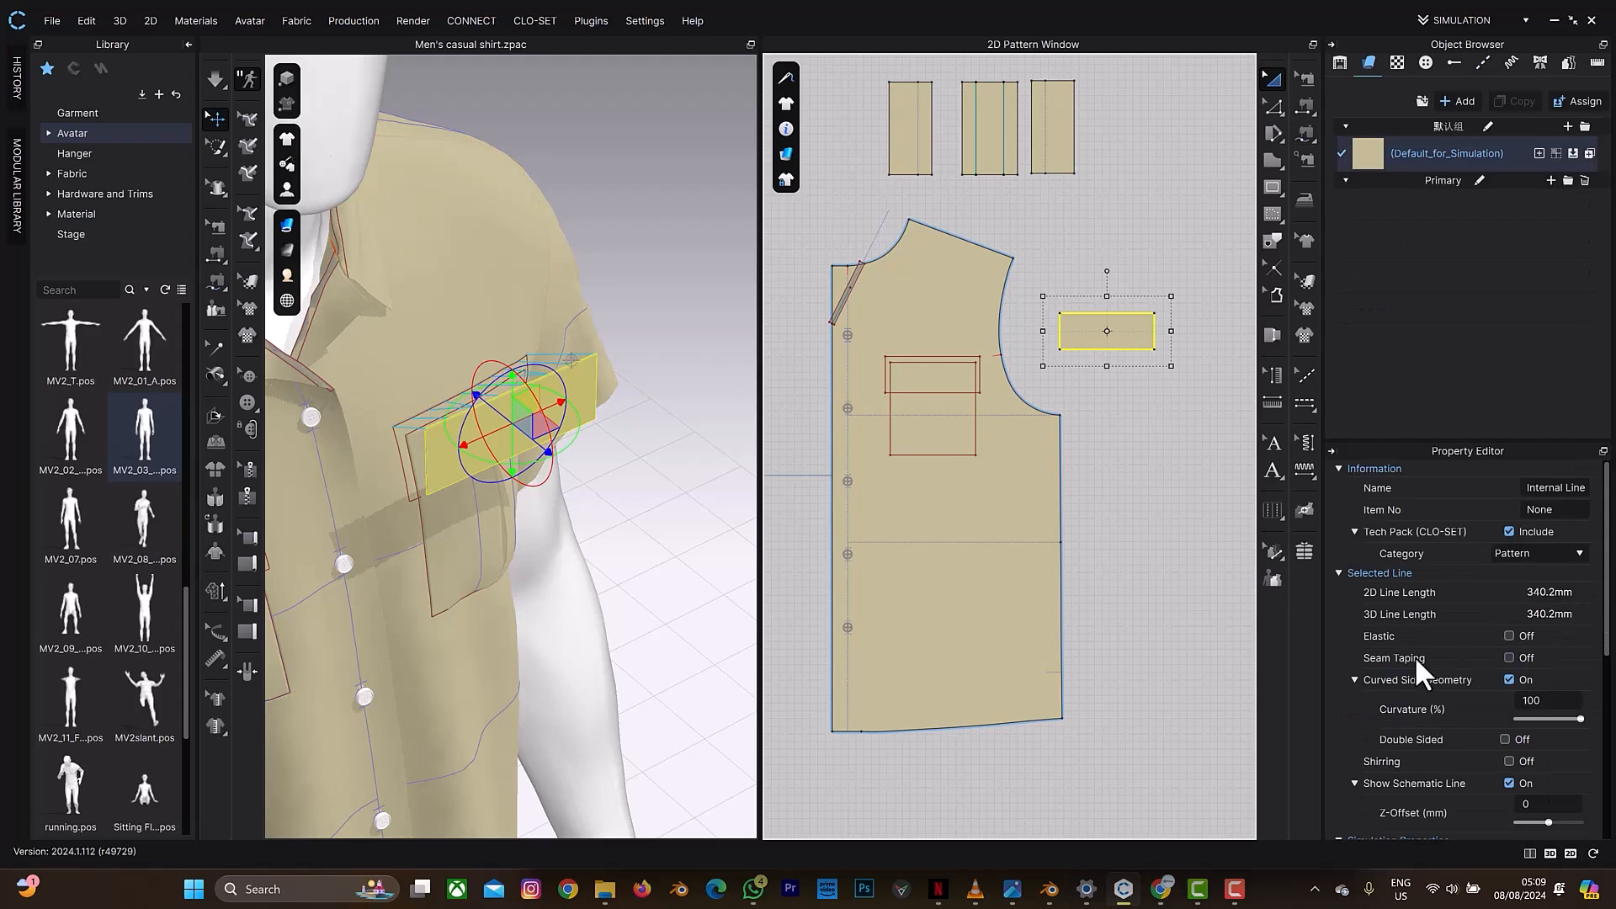
scroll(1423, 671, "down", 1)
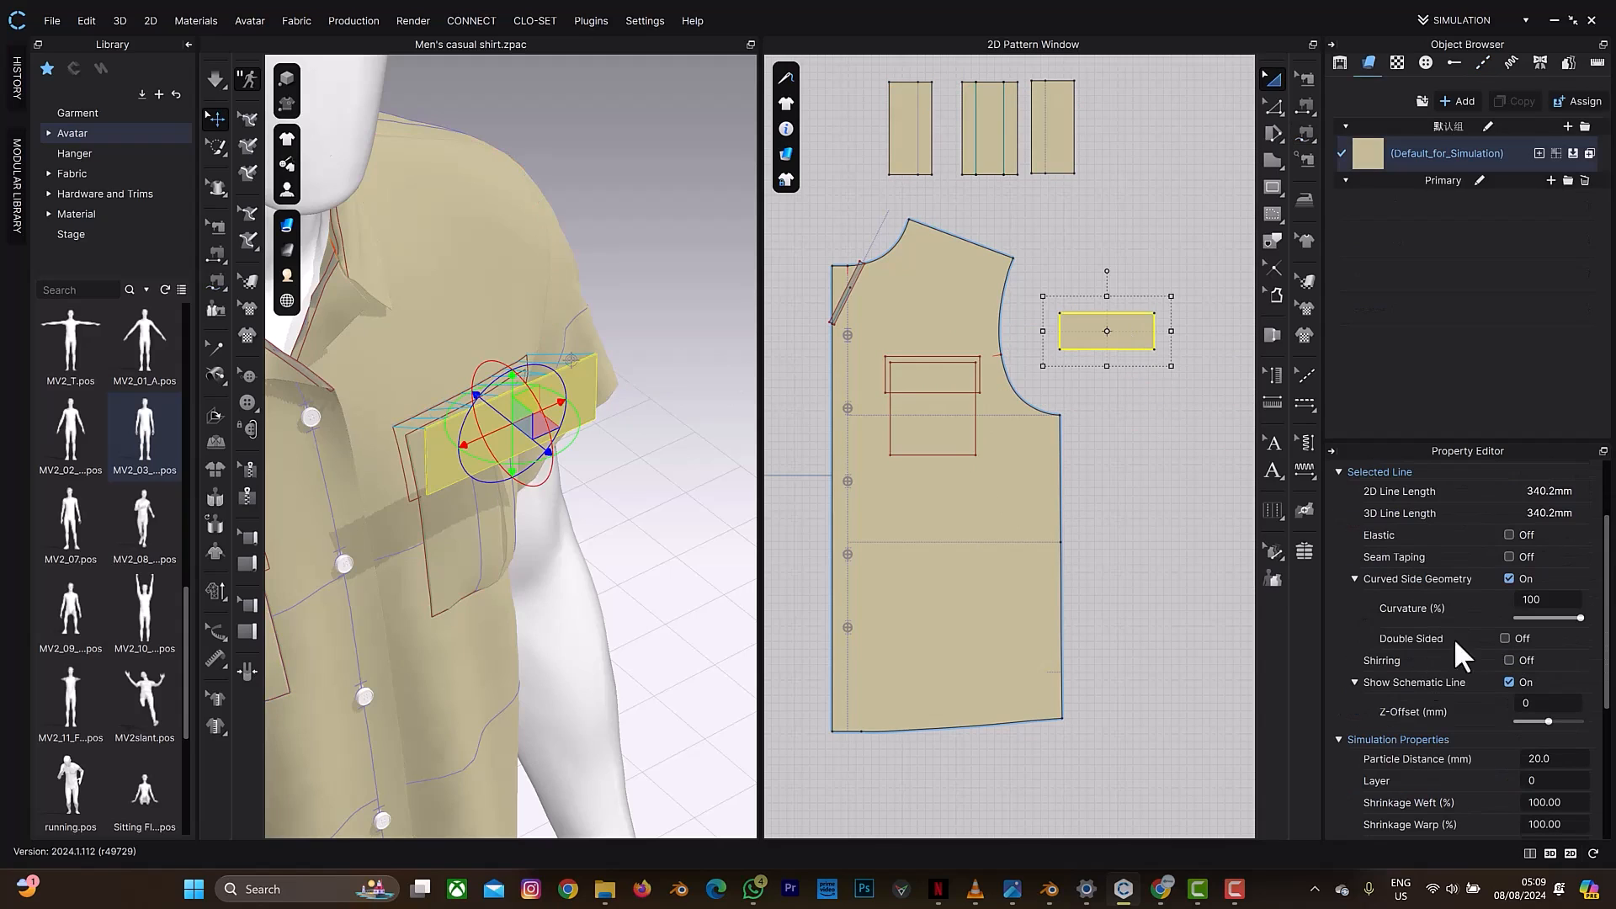
left_click(1505, 638)
scroll(1498, 732, "down", 2)
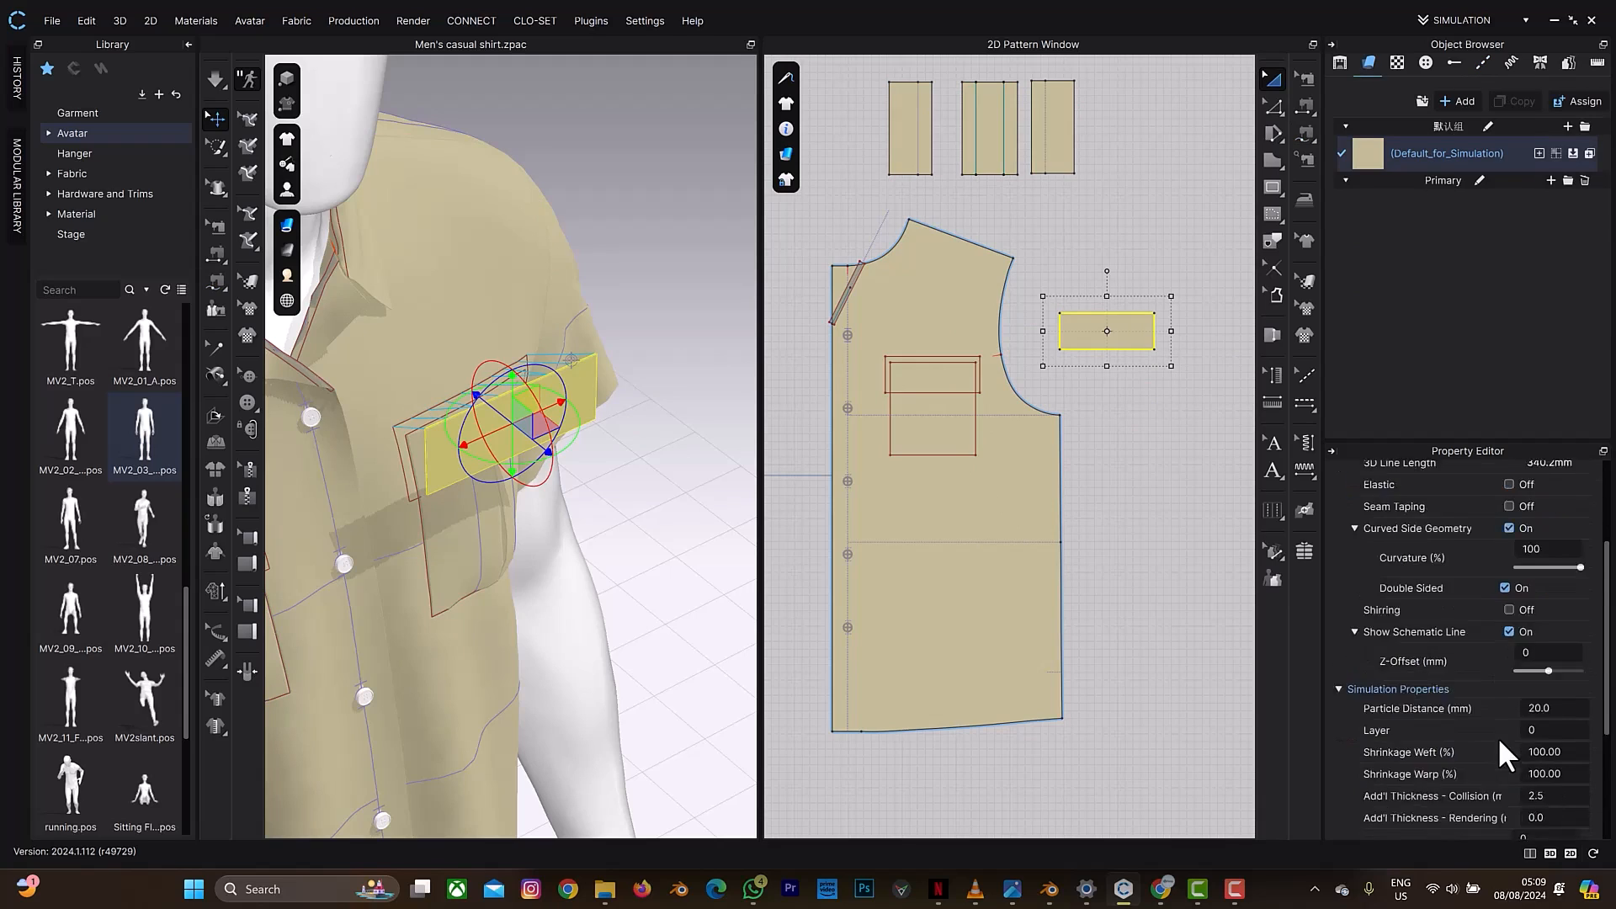
left_click(1559, 716)
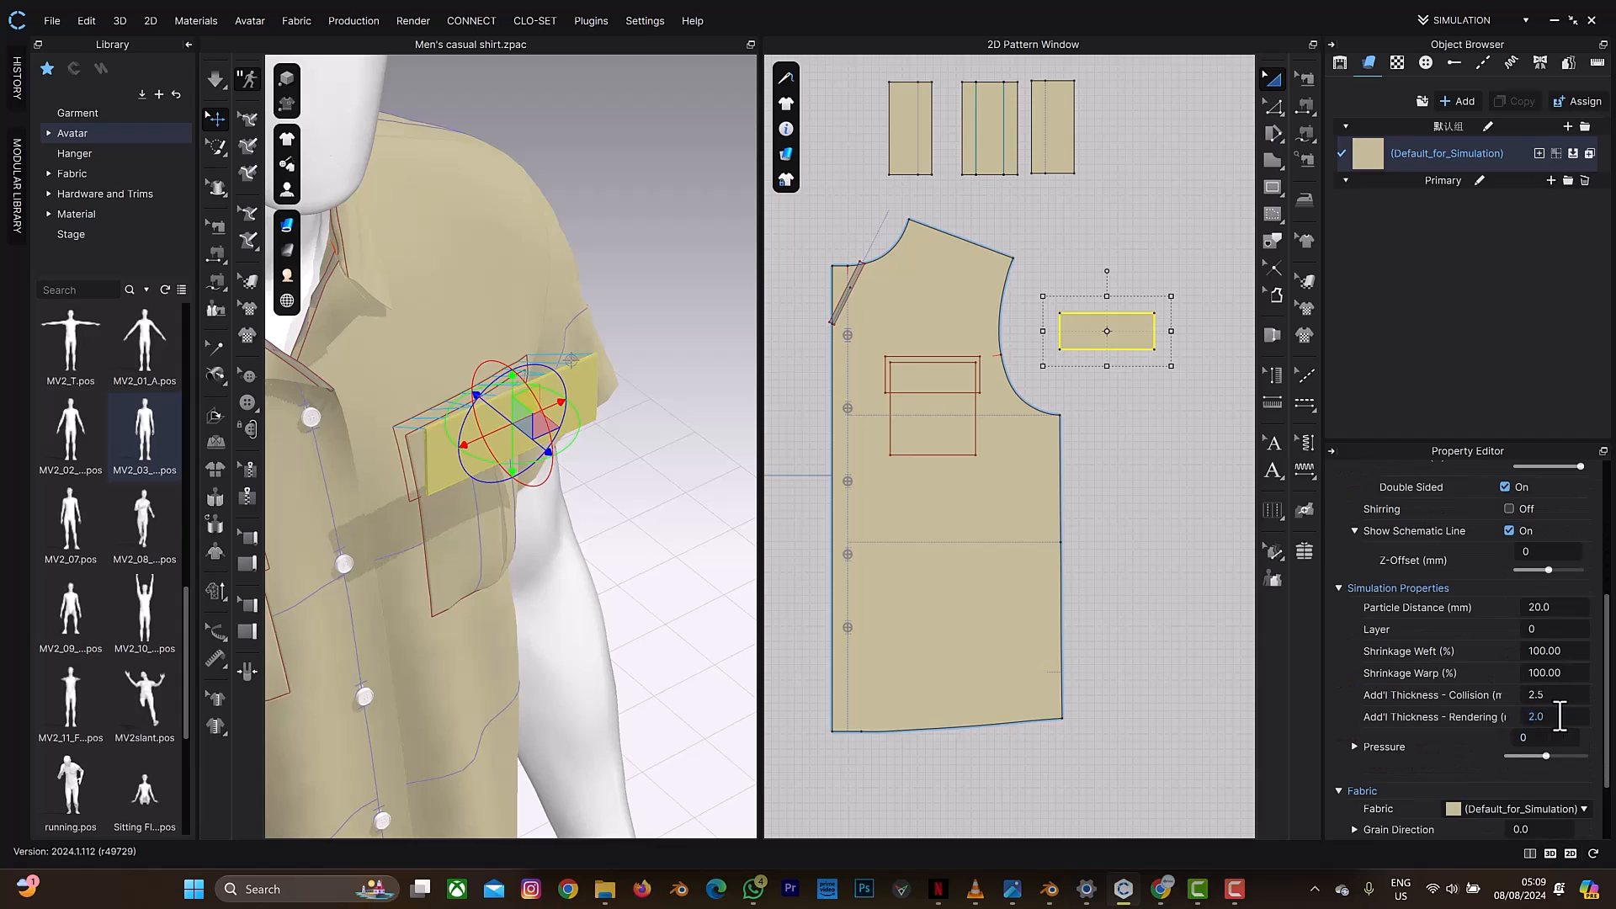
scroll(1560, 716, "up", 4)
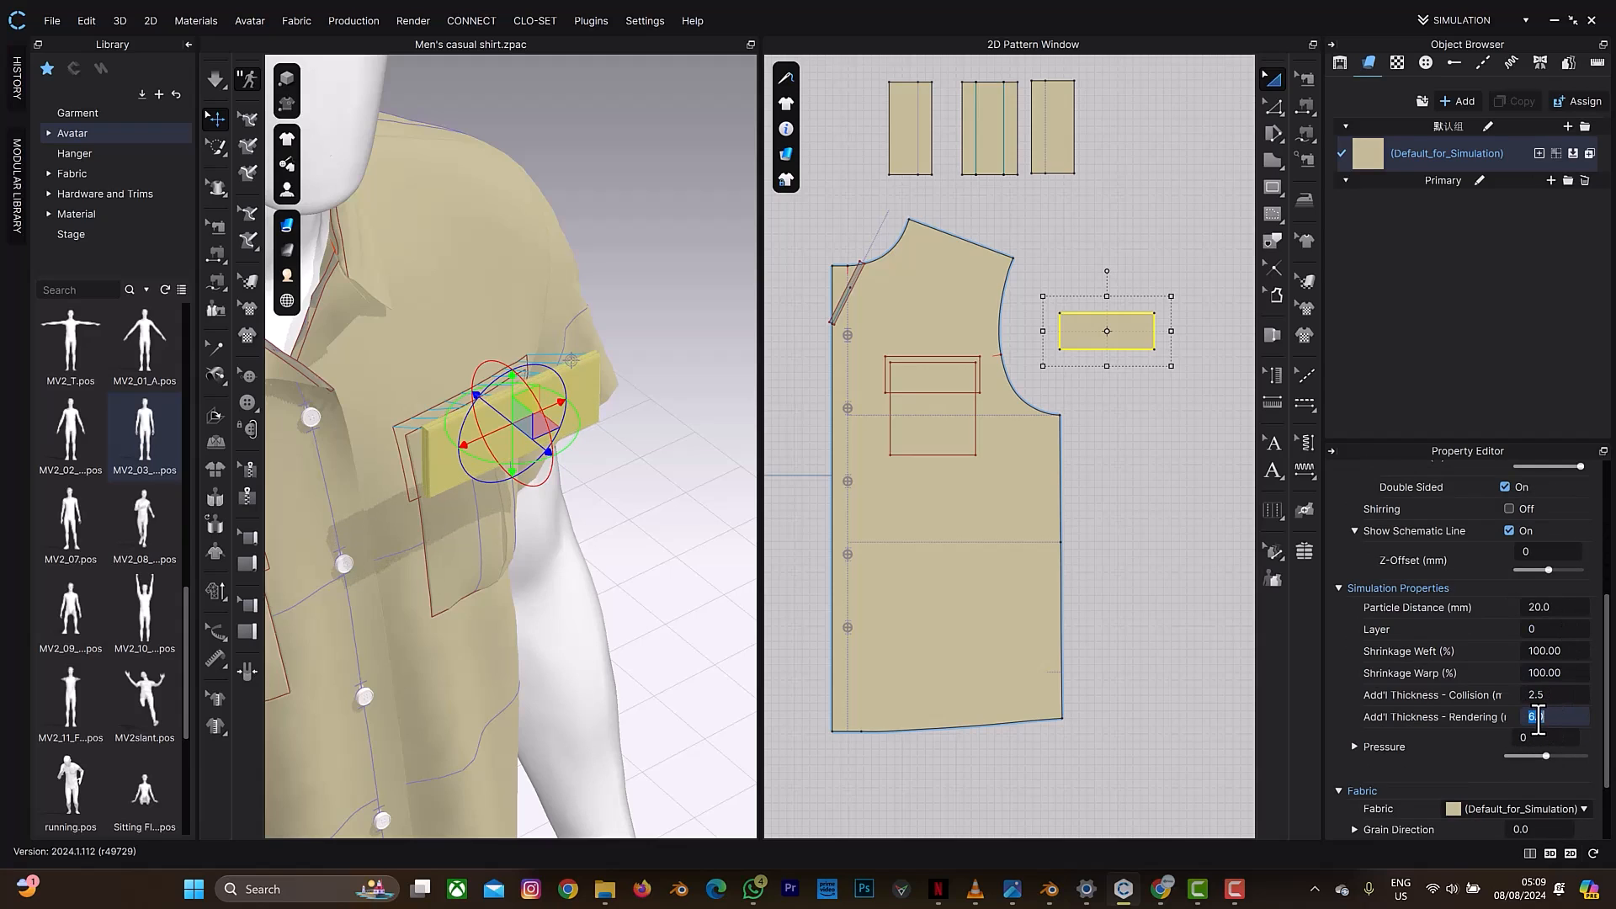
key("Return")
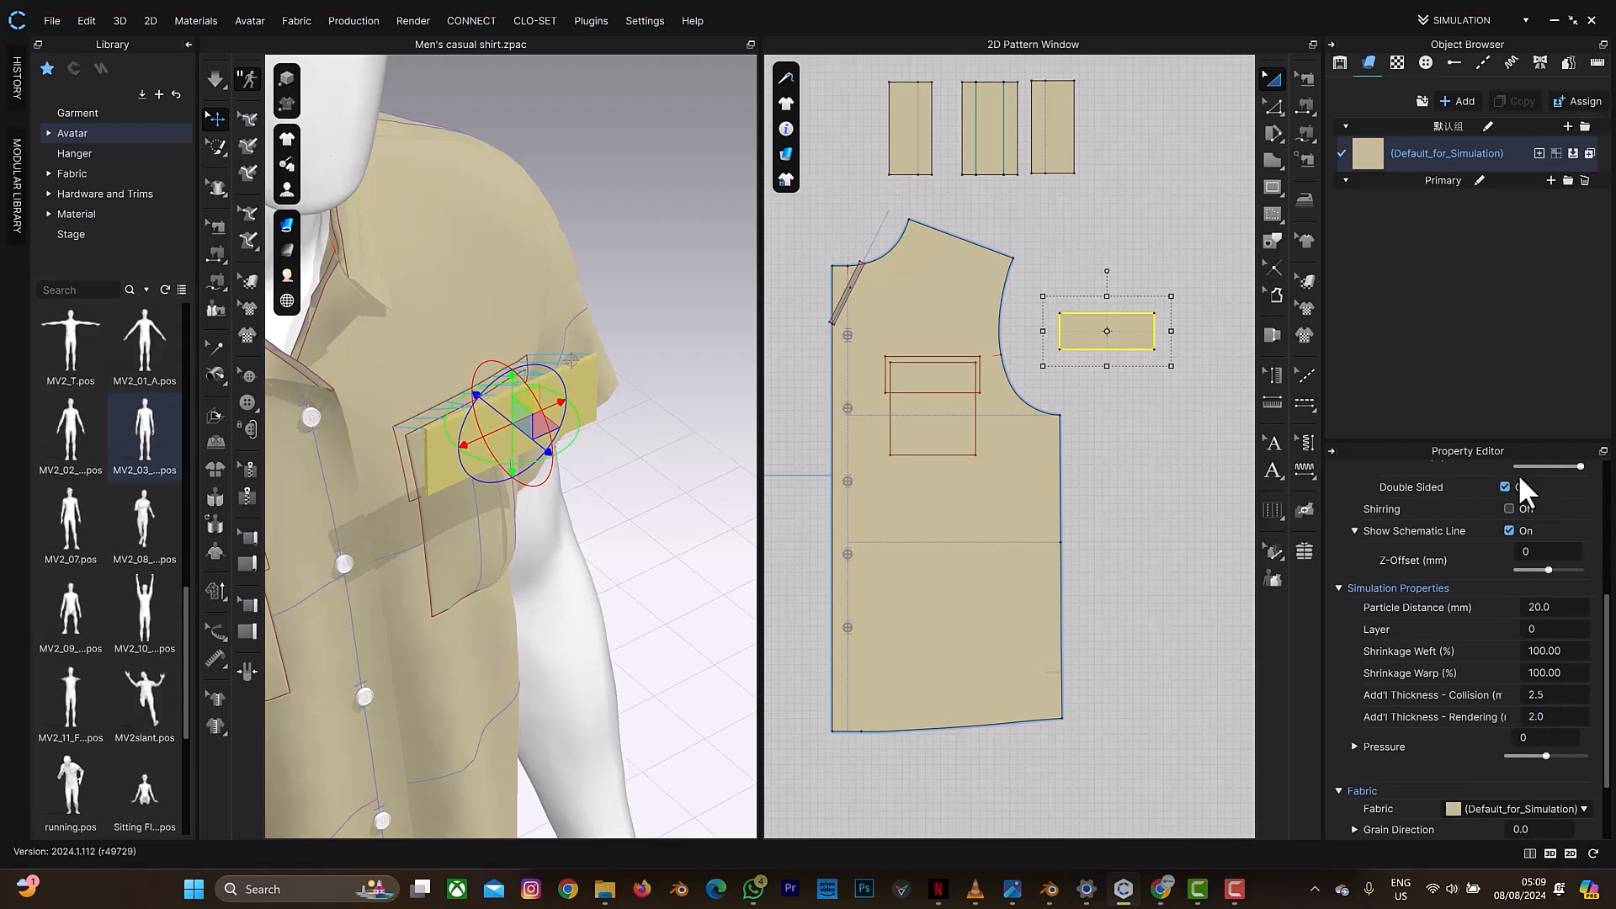
Step: Set the flap's particle distance to 10 mm and turn on Bond
scroll(1476, 573, "up", 5)
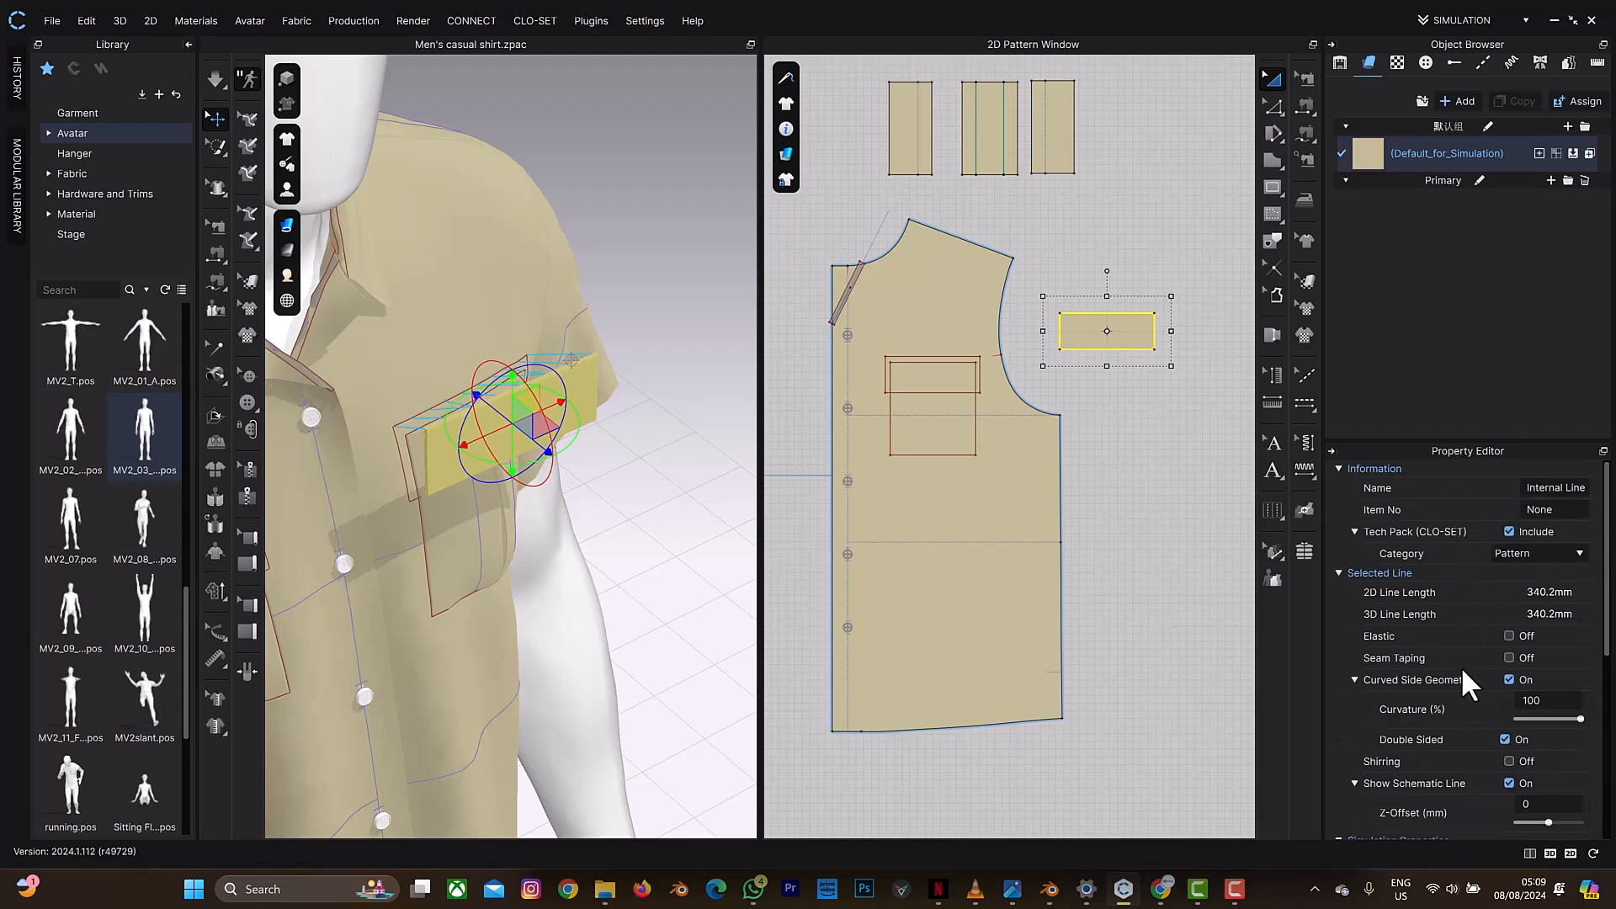
scroll(1432, 648, "down", 4)
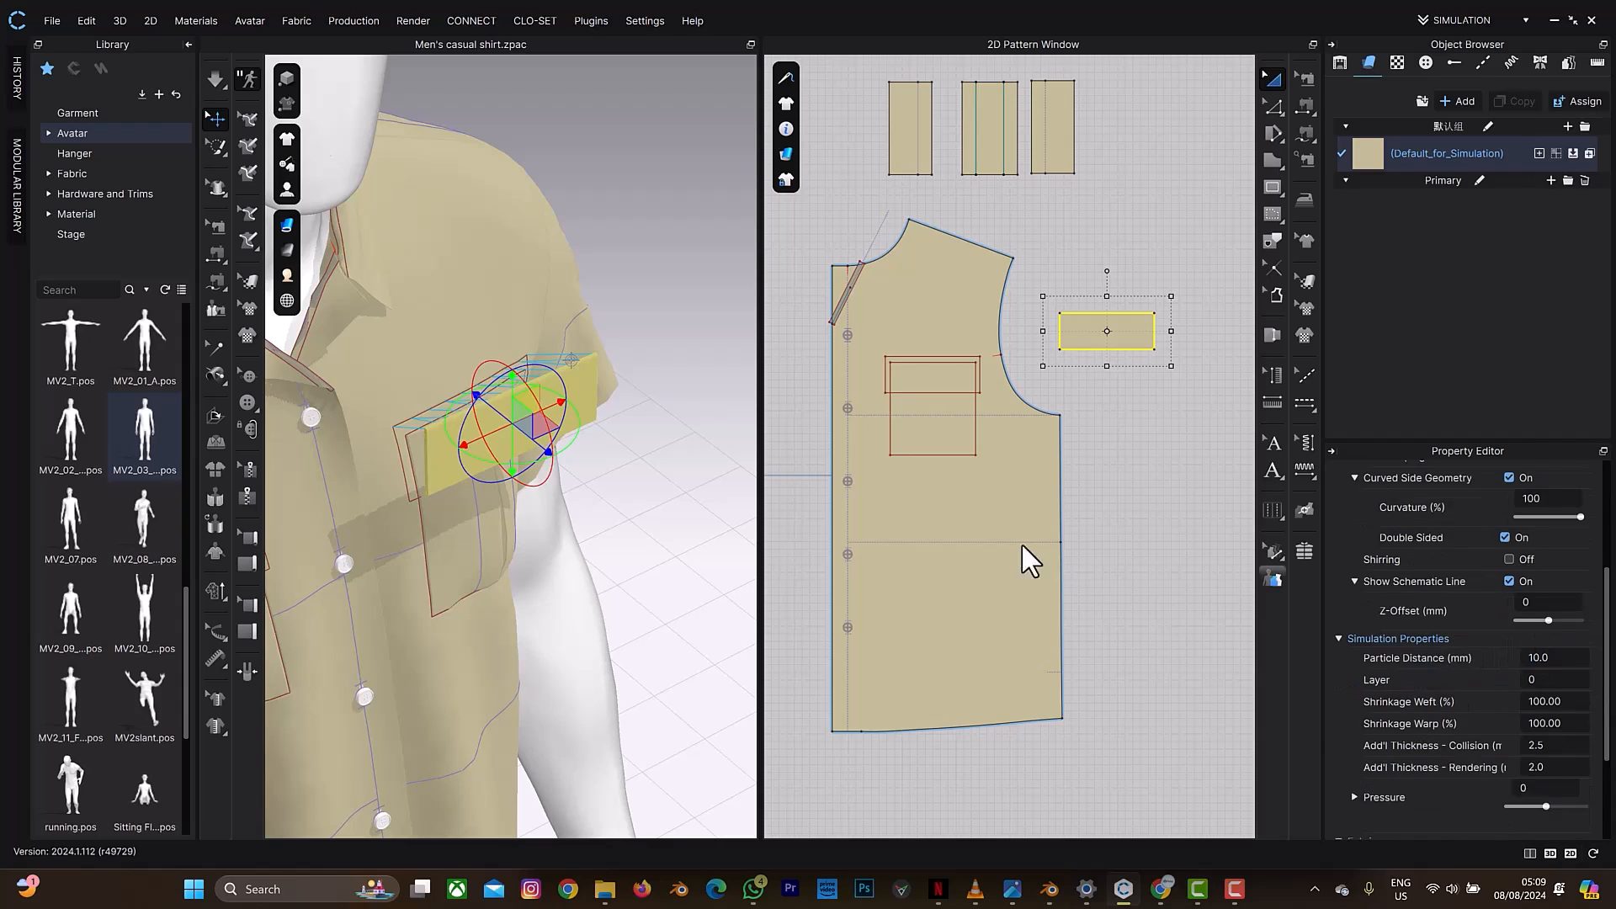
scroll(1429, 749, "down", 3)
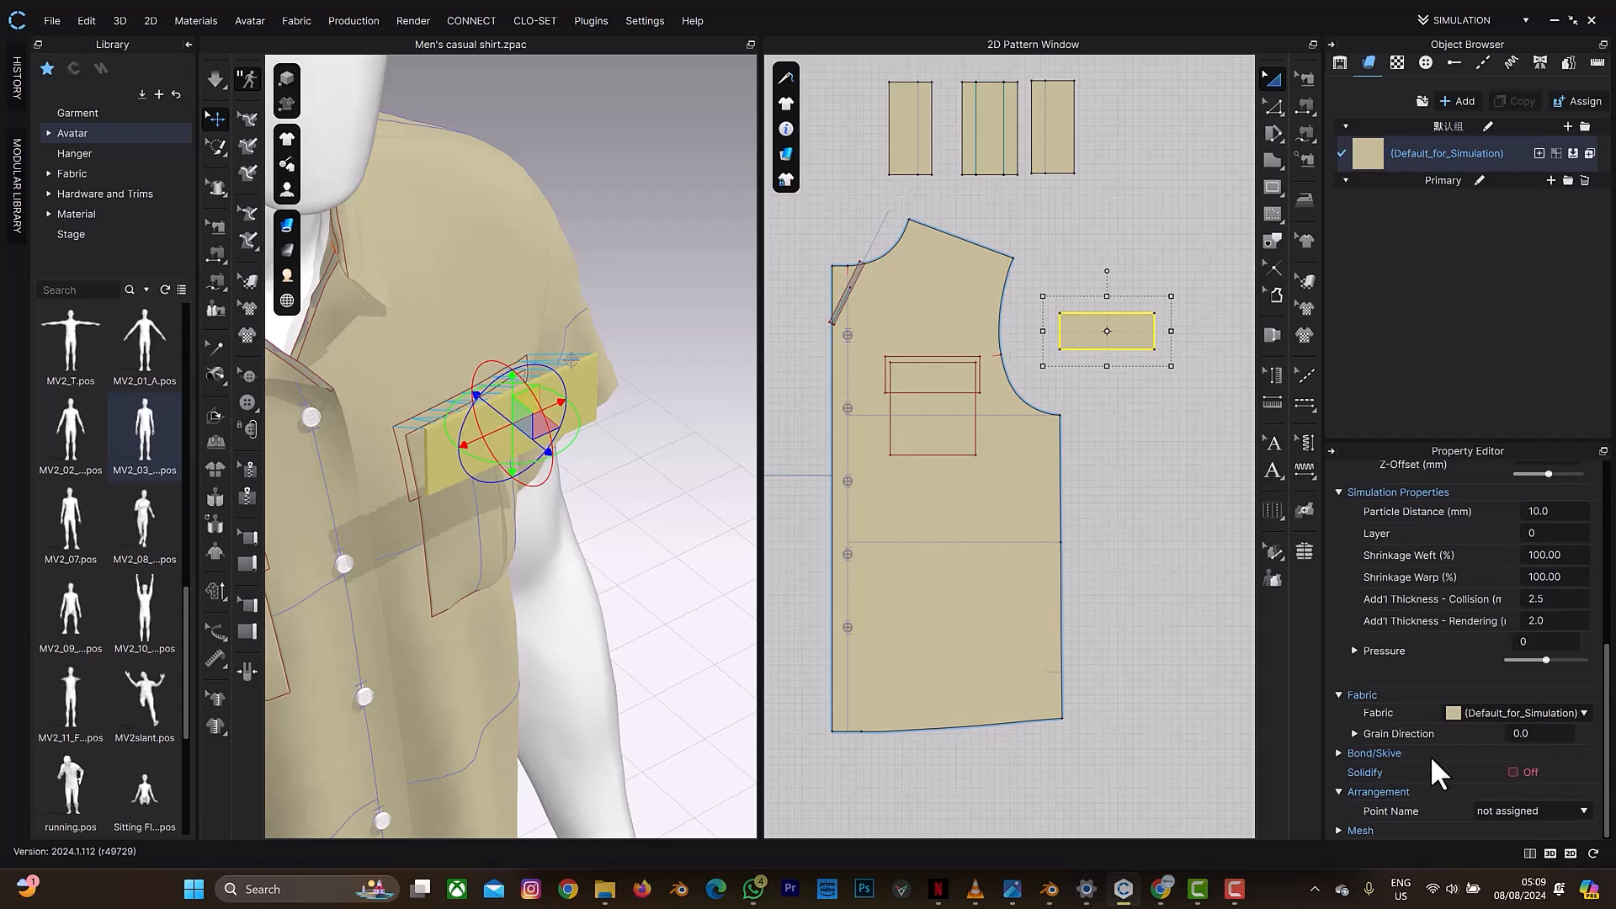
left_click(1340, 754)
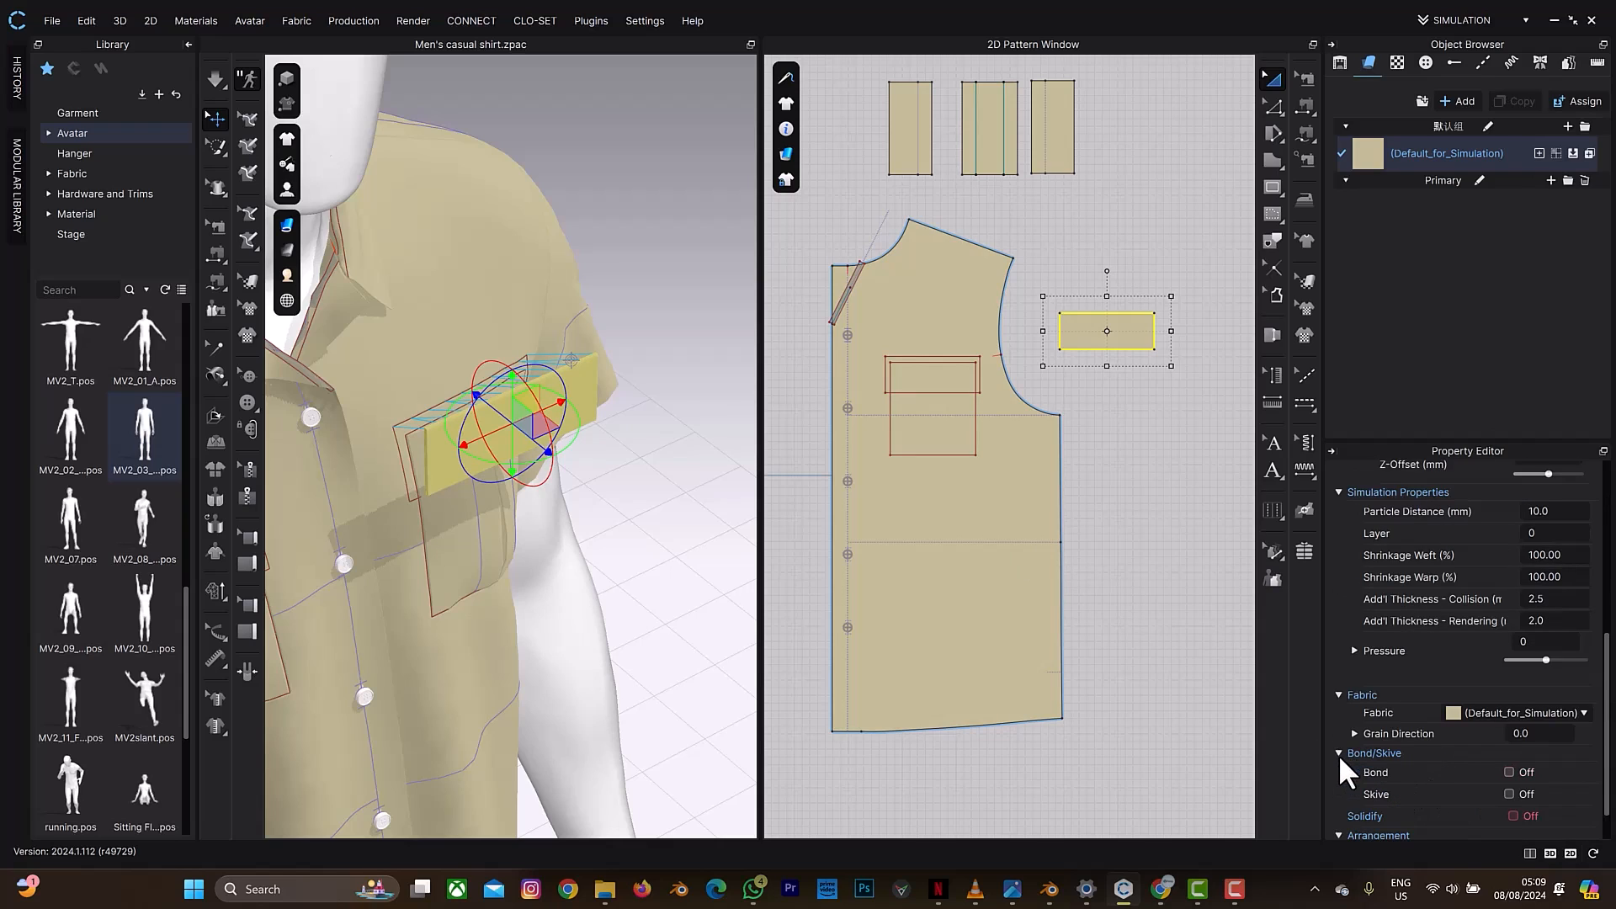
left_click(1511, 771)
Step: Simulate the garment until the flap settles over the pocket, and stop the simulation
right_click_drag(673, 523, 724, 519)
scroll(633, 507, "up", 1)
scroll(634, 506, "up", 2)
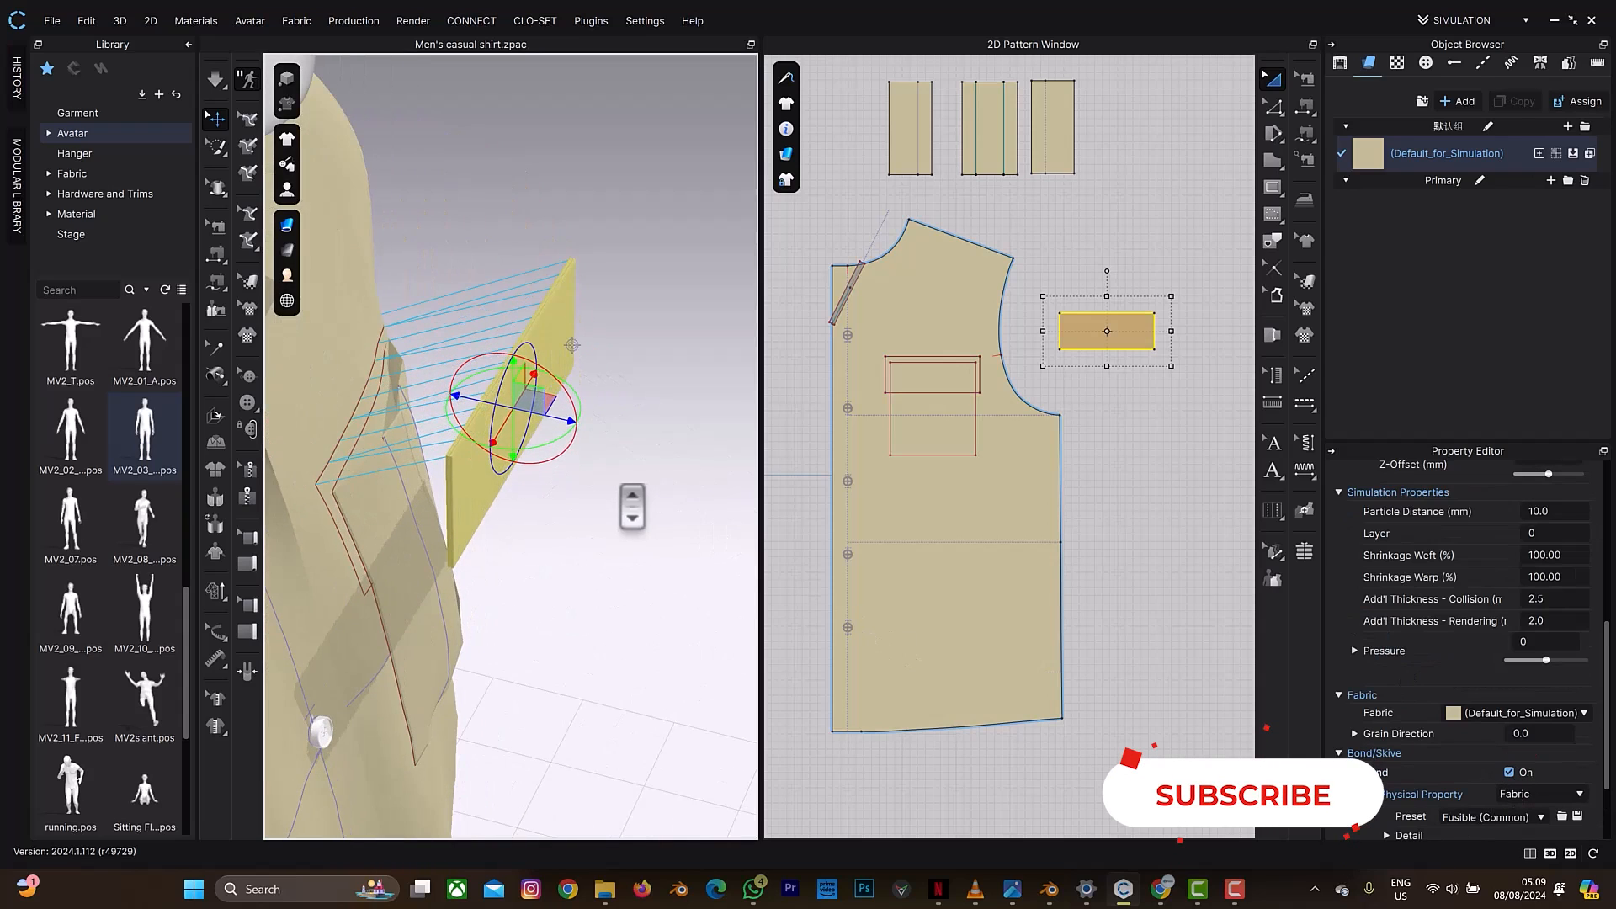
key("space")
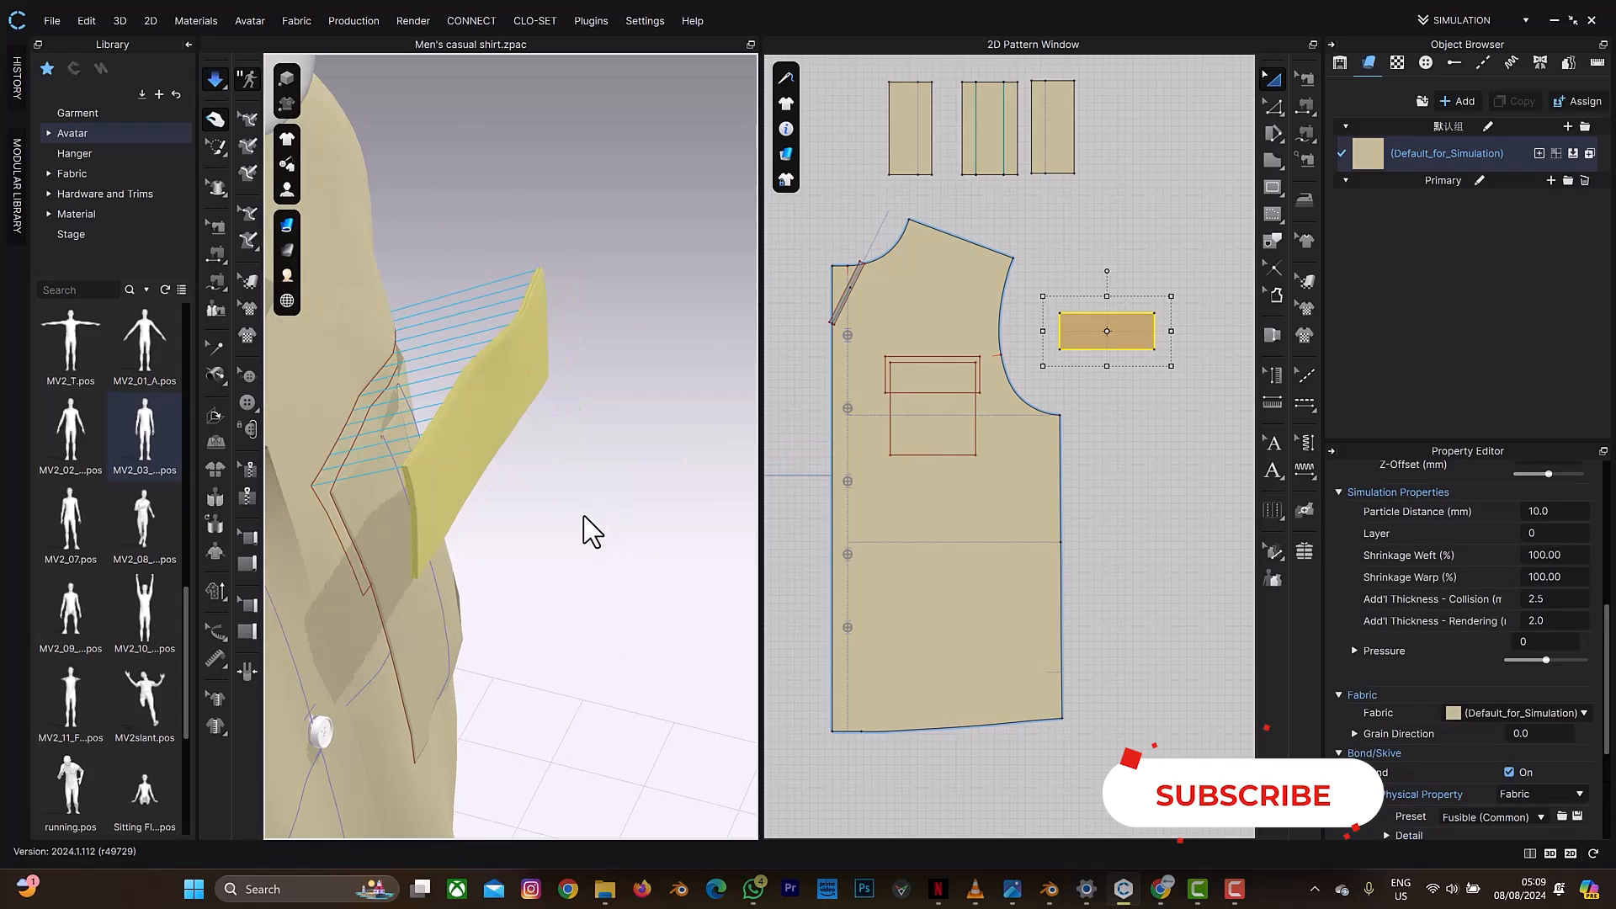
right_click_drag(566, 471, 526, 489)
scroll(526, 489, "down", 6)
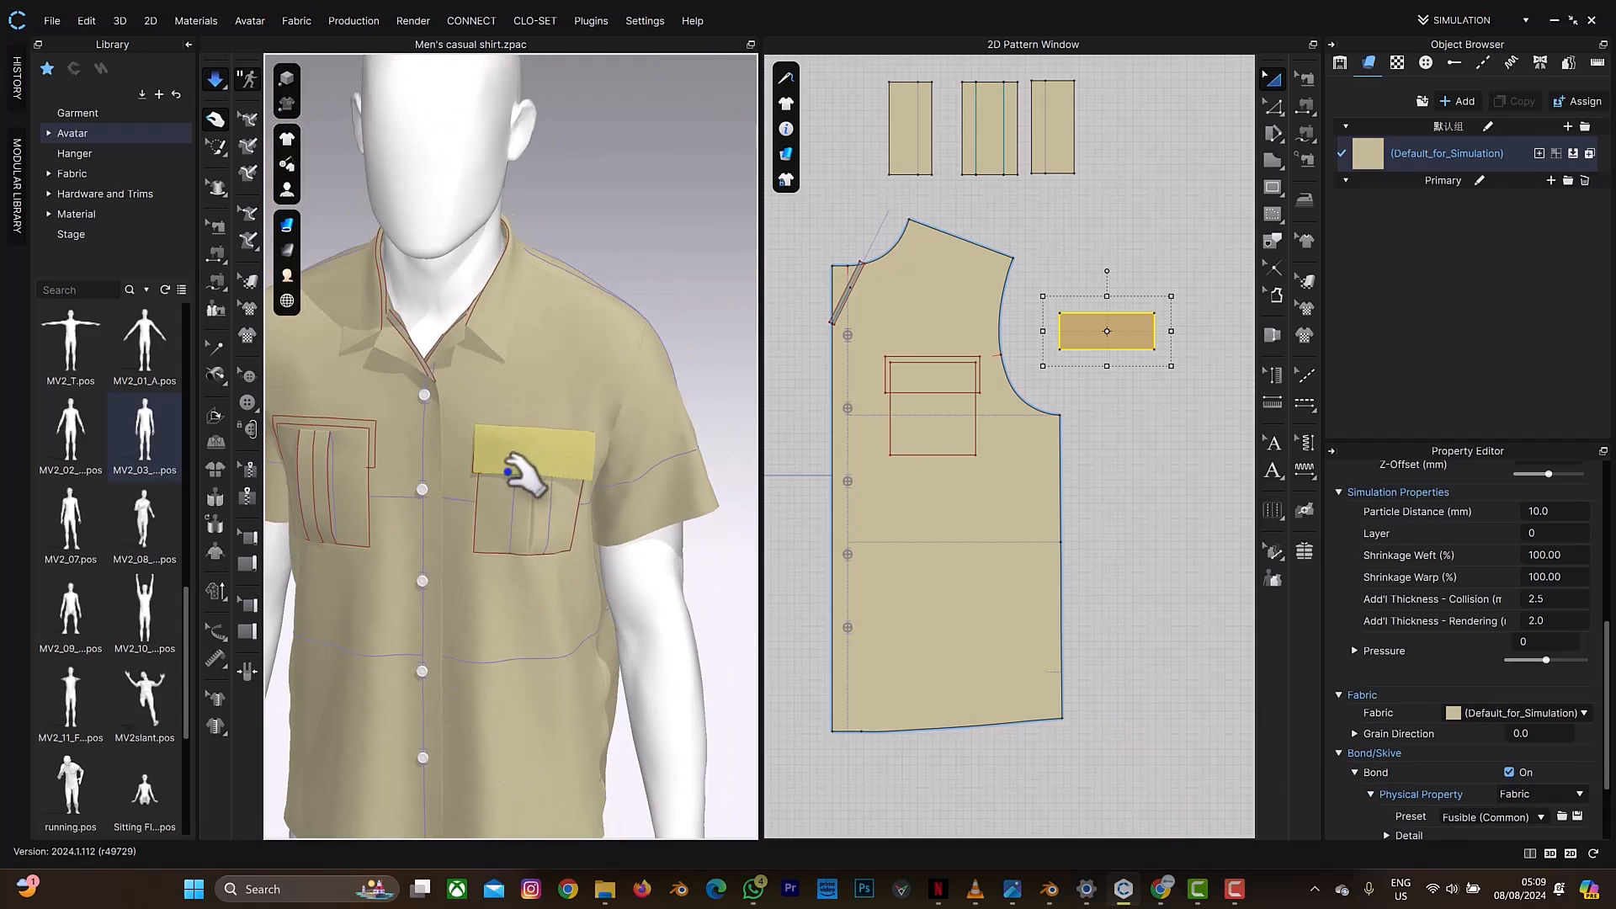
right_click_drag(523, 383, 646, 354)
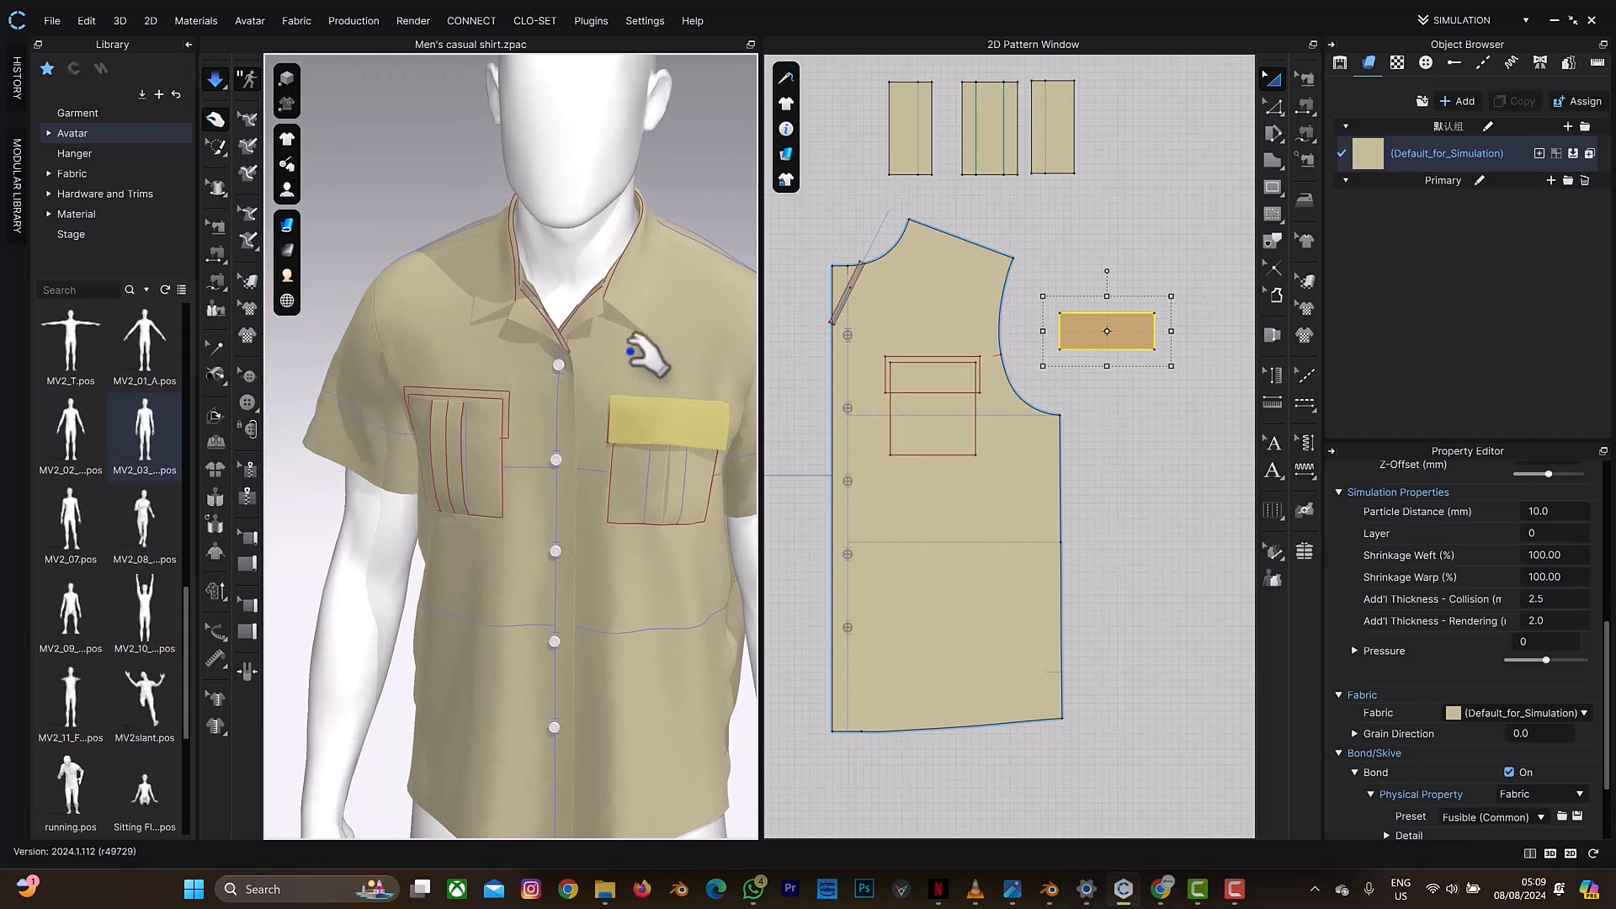
key("space")
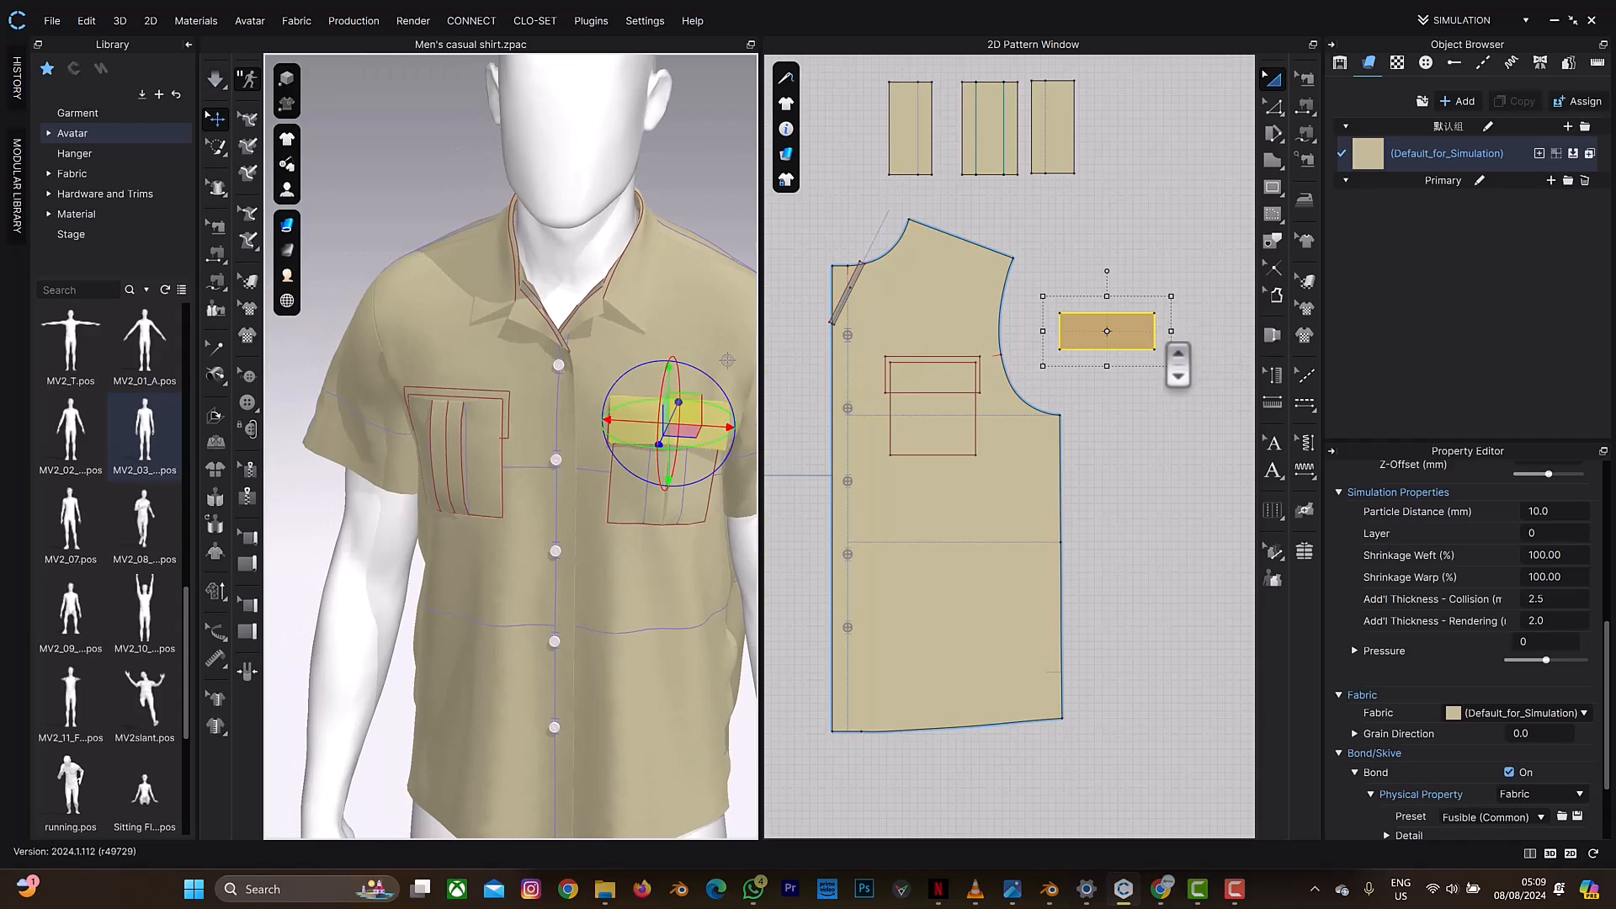
Step: Copy the finished flap and place the copy beside the opposite front panel, below its pocket strips
scroll(1178, 362, "down", 3)
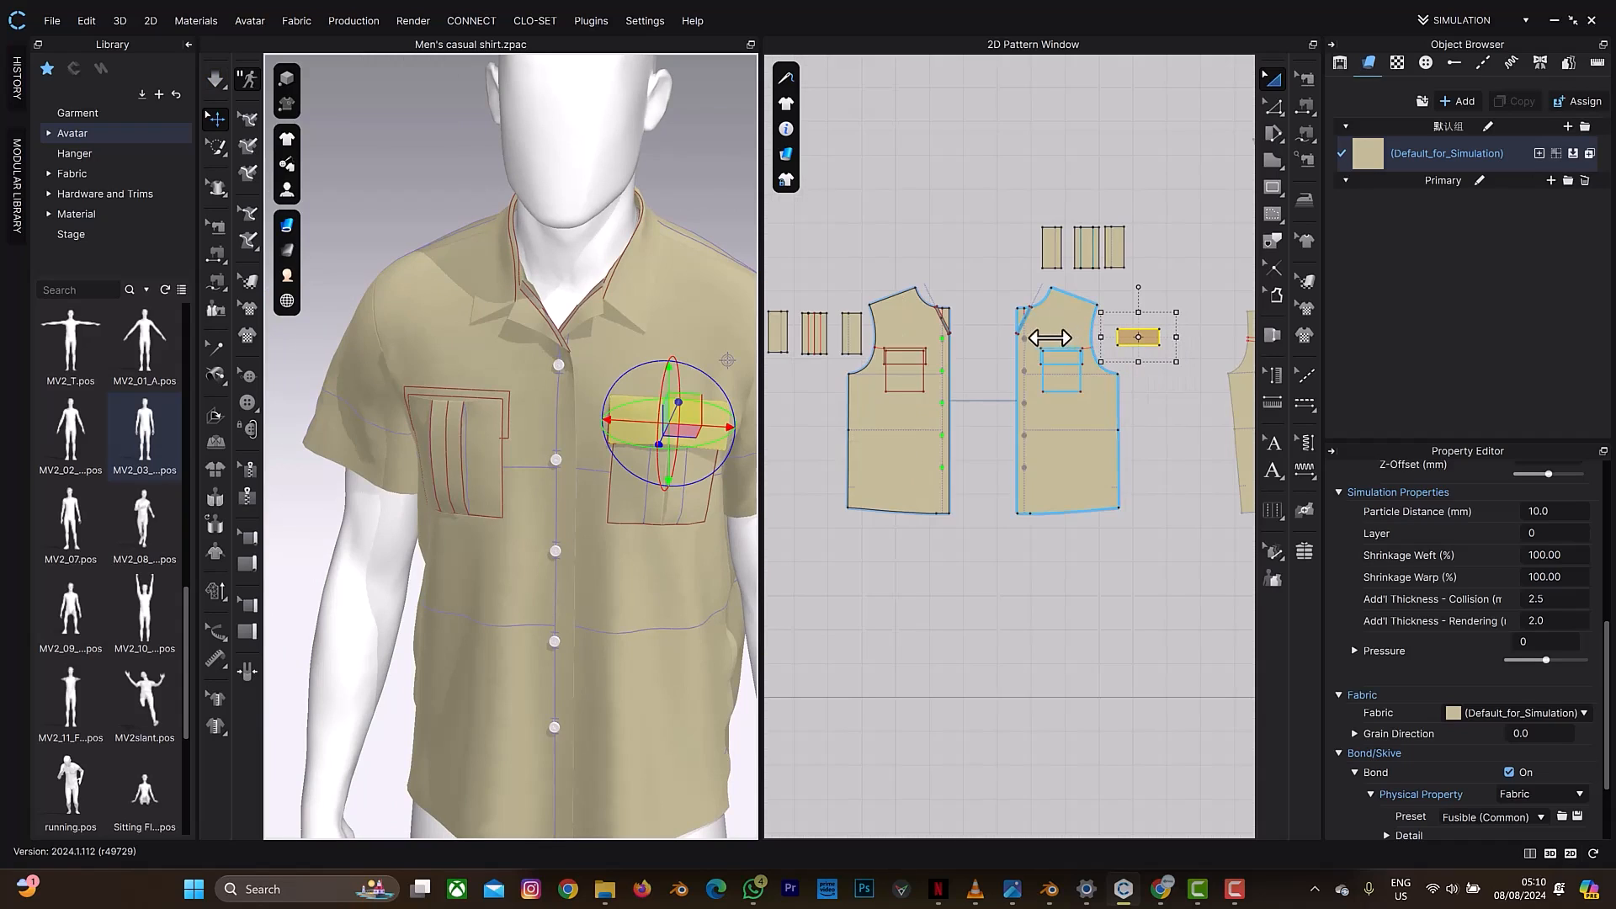
left_click(1170, 385)
left_click(1138, 342)
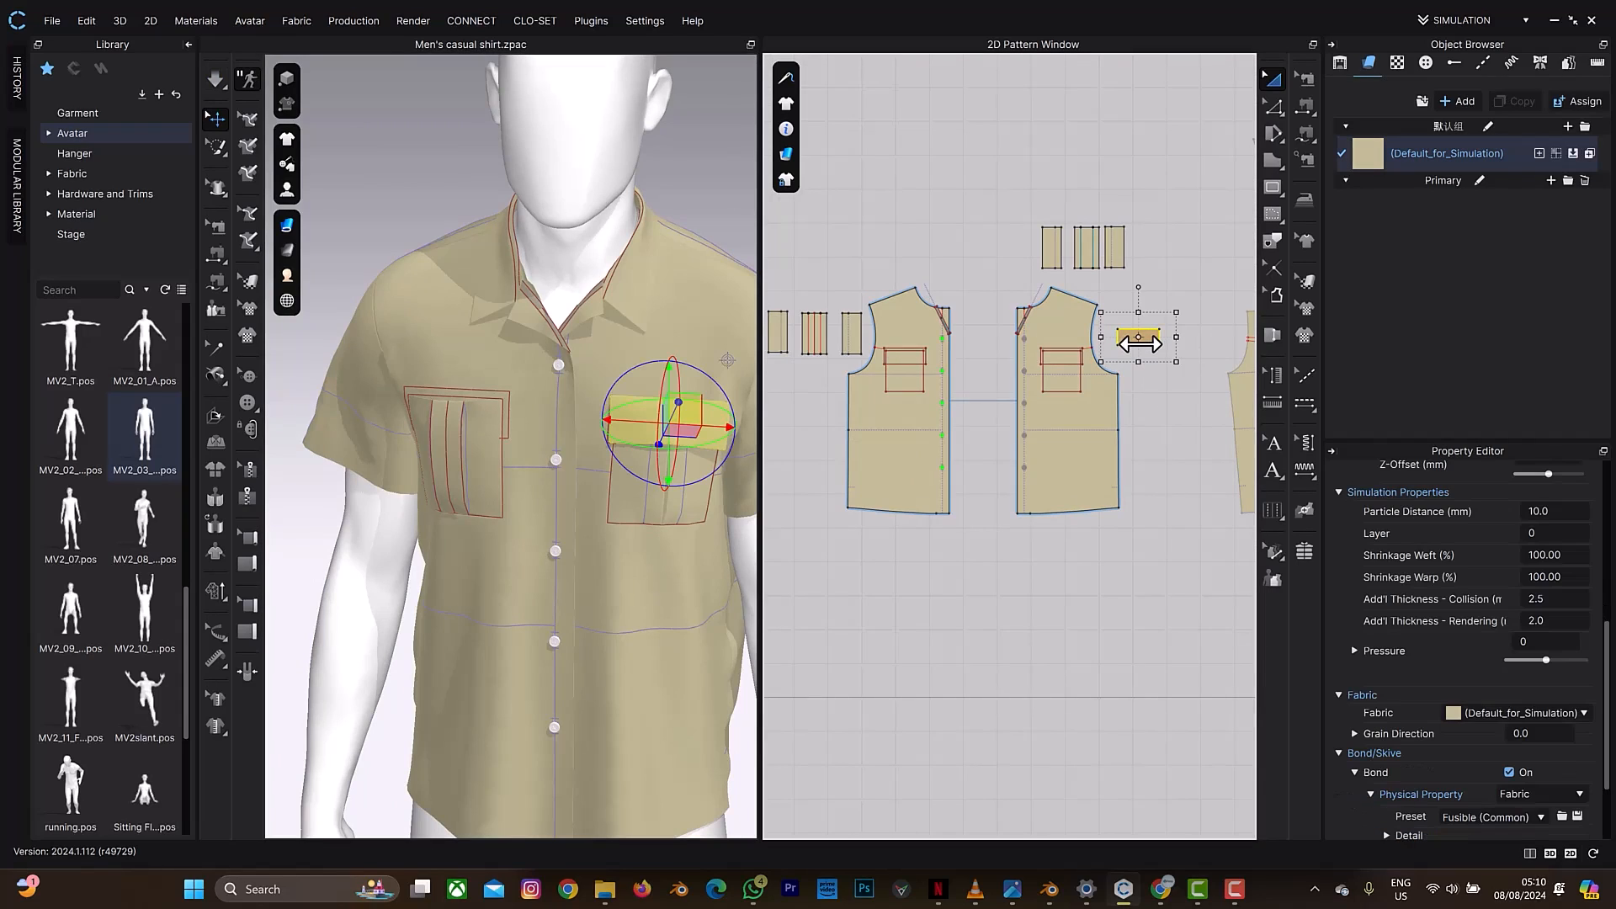
key("z")
left_click_drag(900, 347, 789, 390)
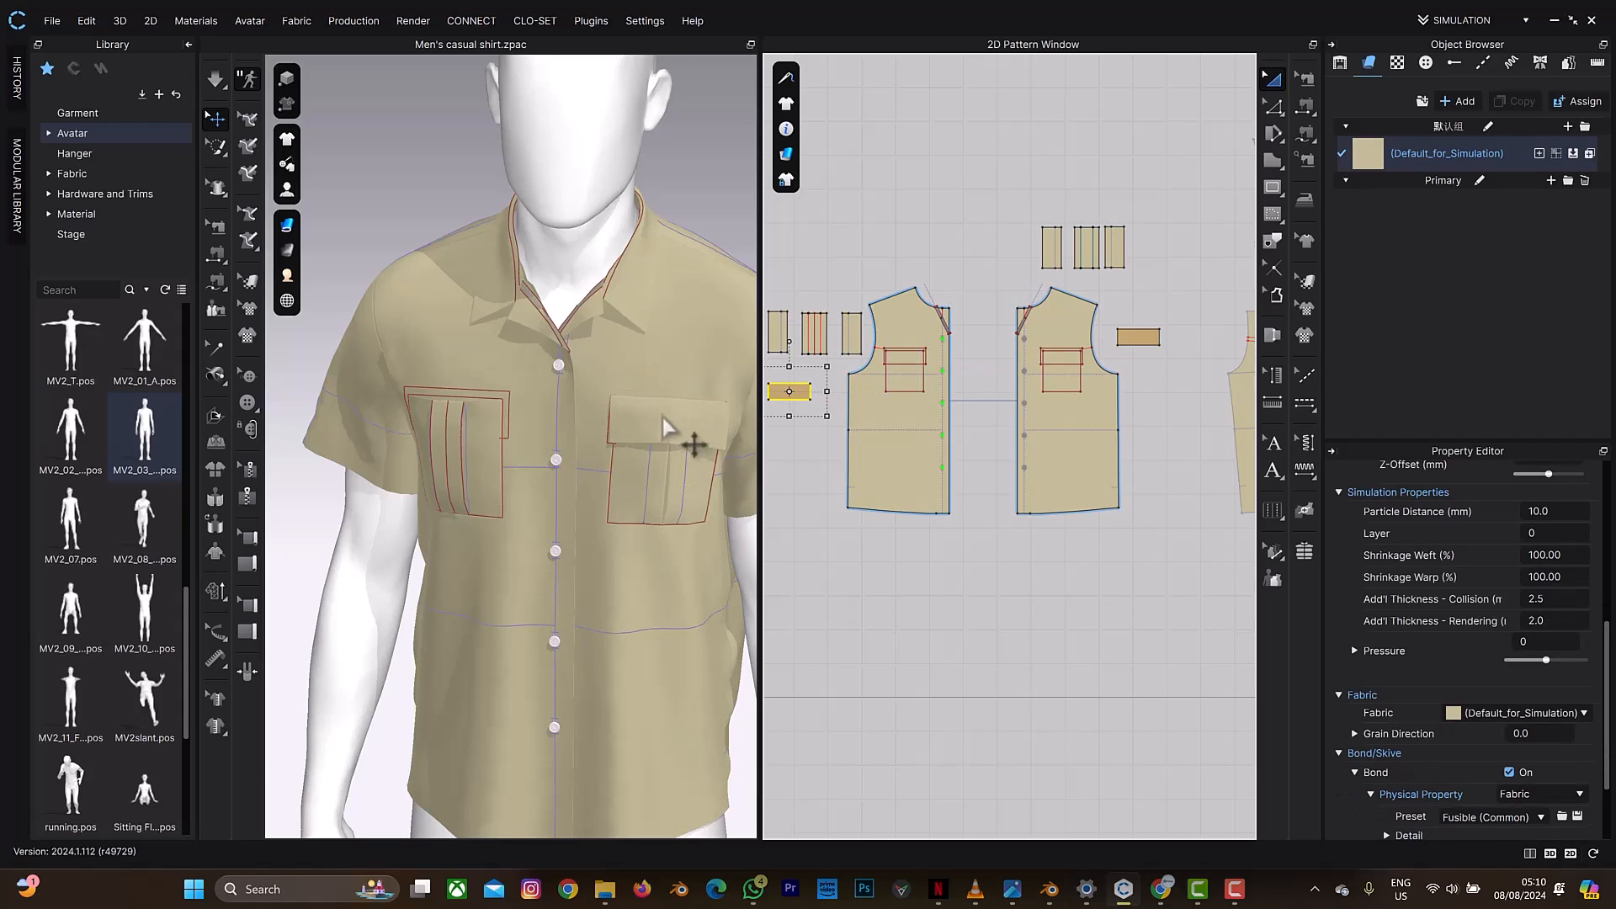
Step: Move the copied flap in 3D from beside the avatar to just in front of the right chest pocket and rotate it to face forward
scroll(665, 427, "down", 5)
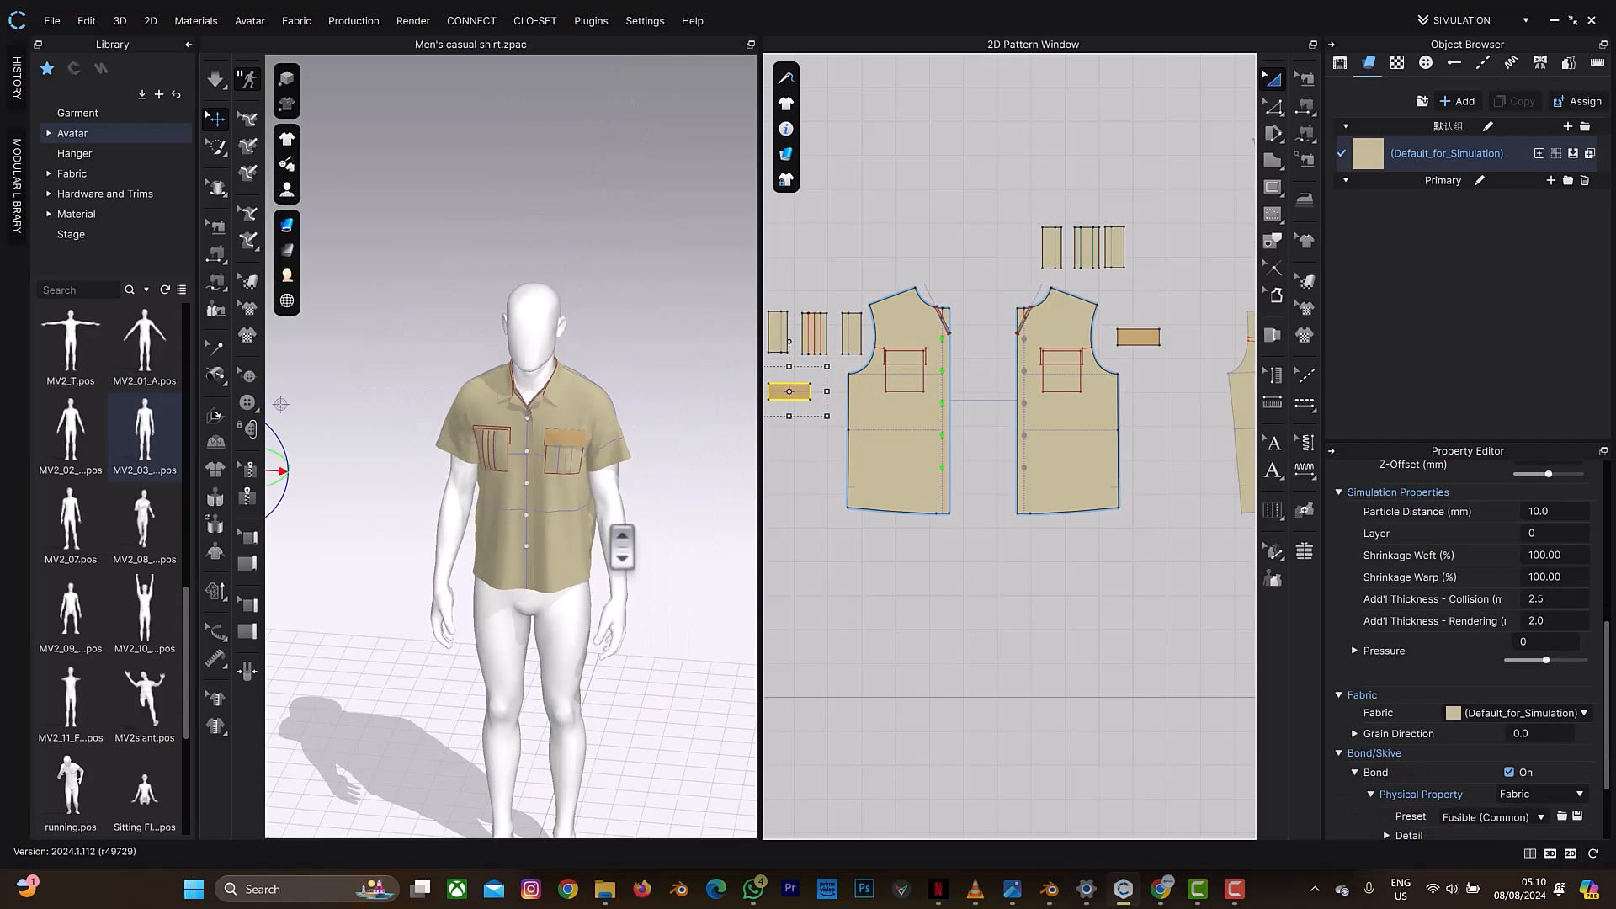
scroll(622, 547, "down", 2)
left_click_drag(424, 465, 543, 458)
right_click_drag(542, 459, 517, 442)
scroll(478, 347, "up", 8)
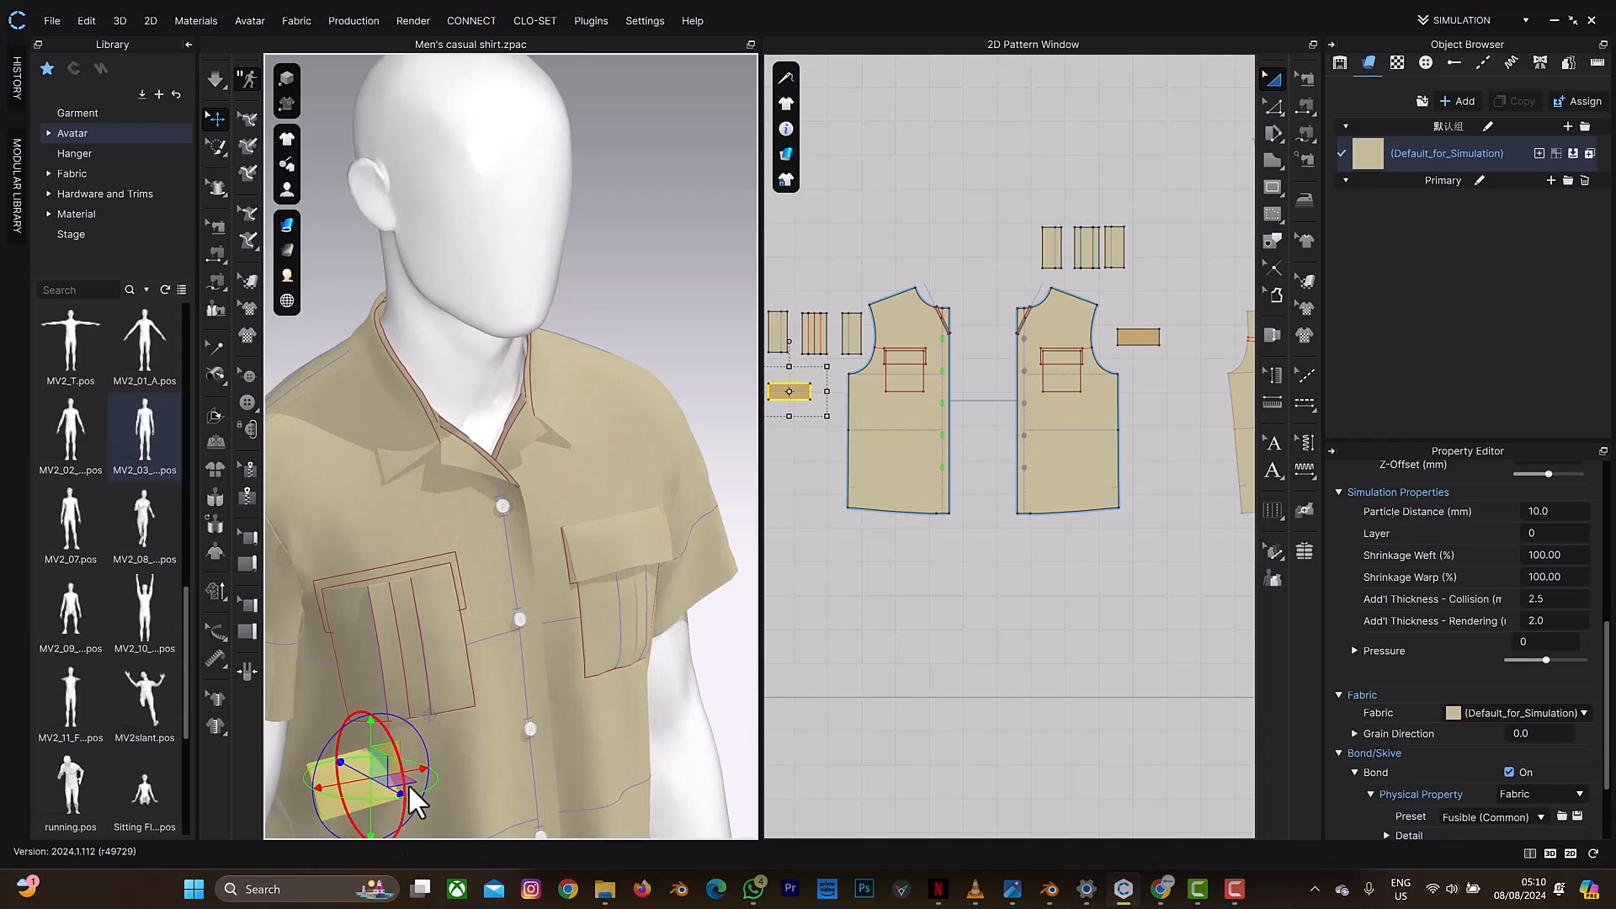
left_click_drag(417, 772, 475, 769)
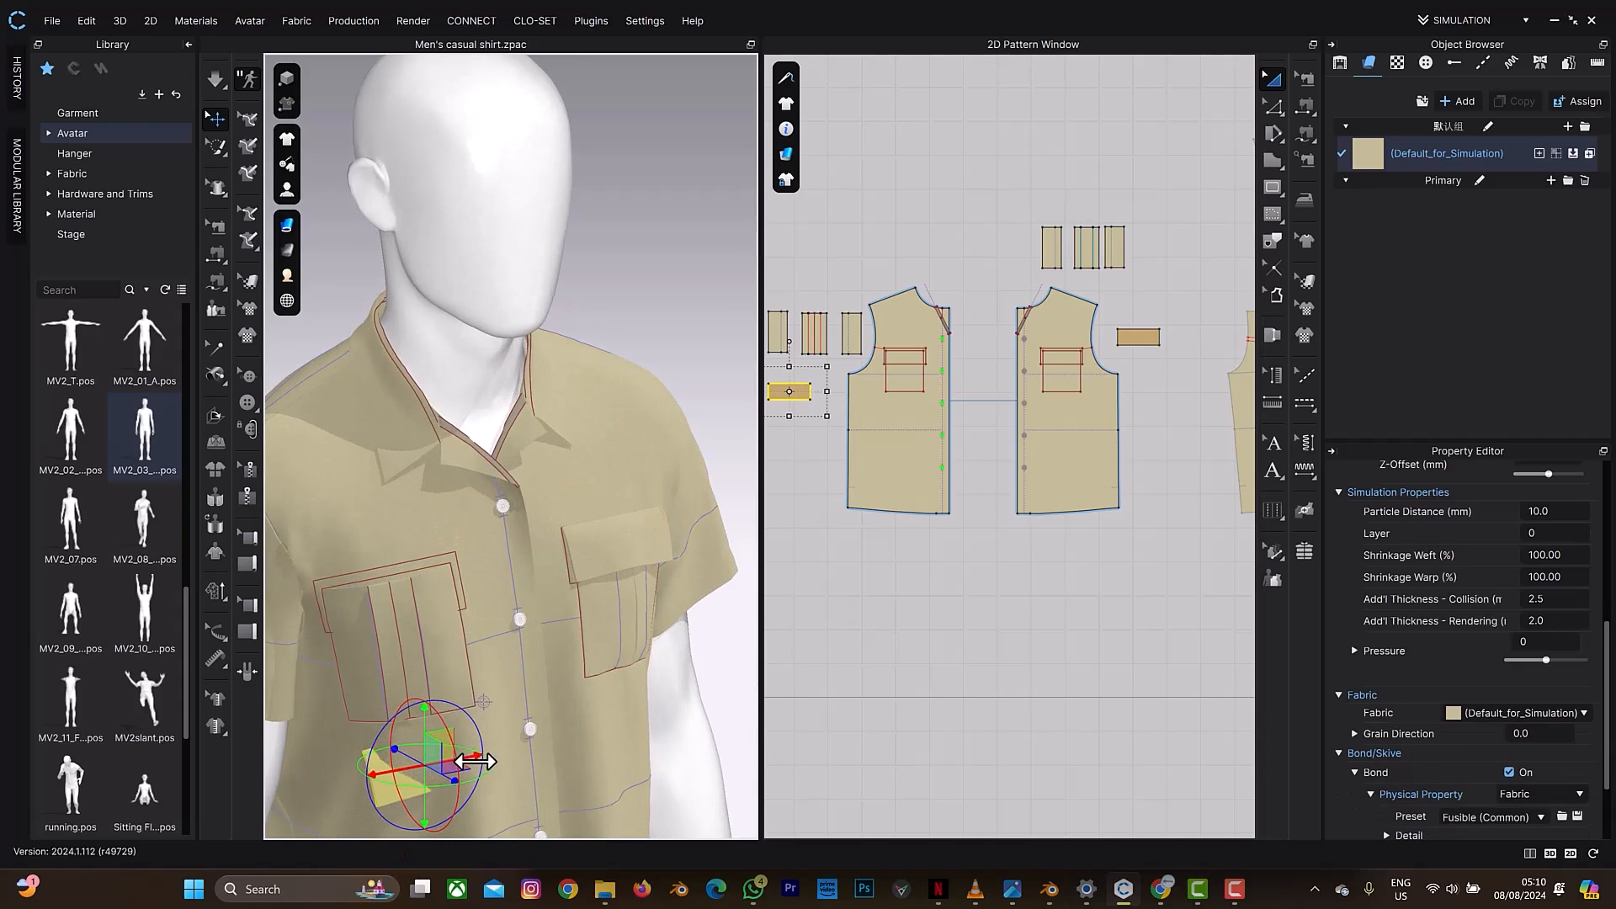
left_click_drag(427, 696, 428, 591)
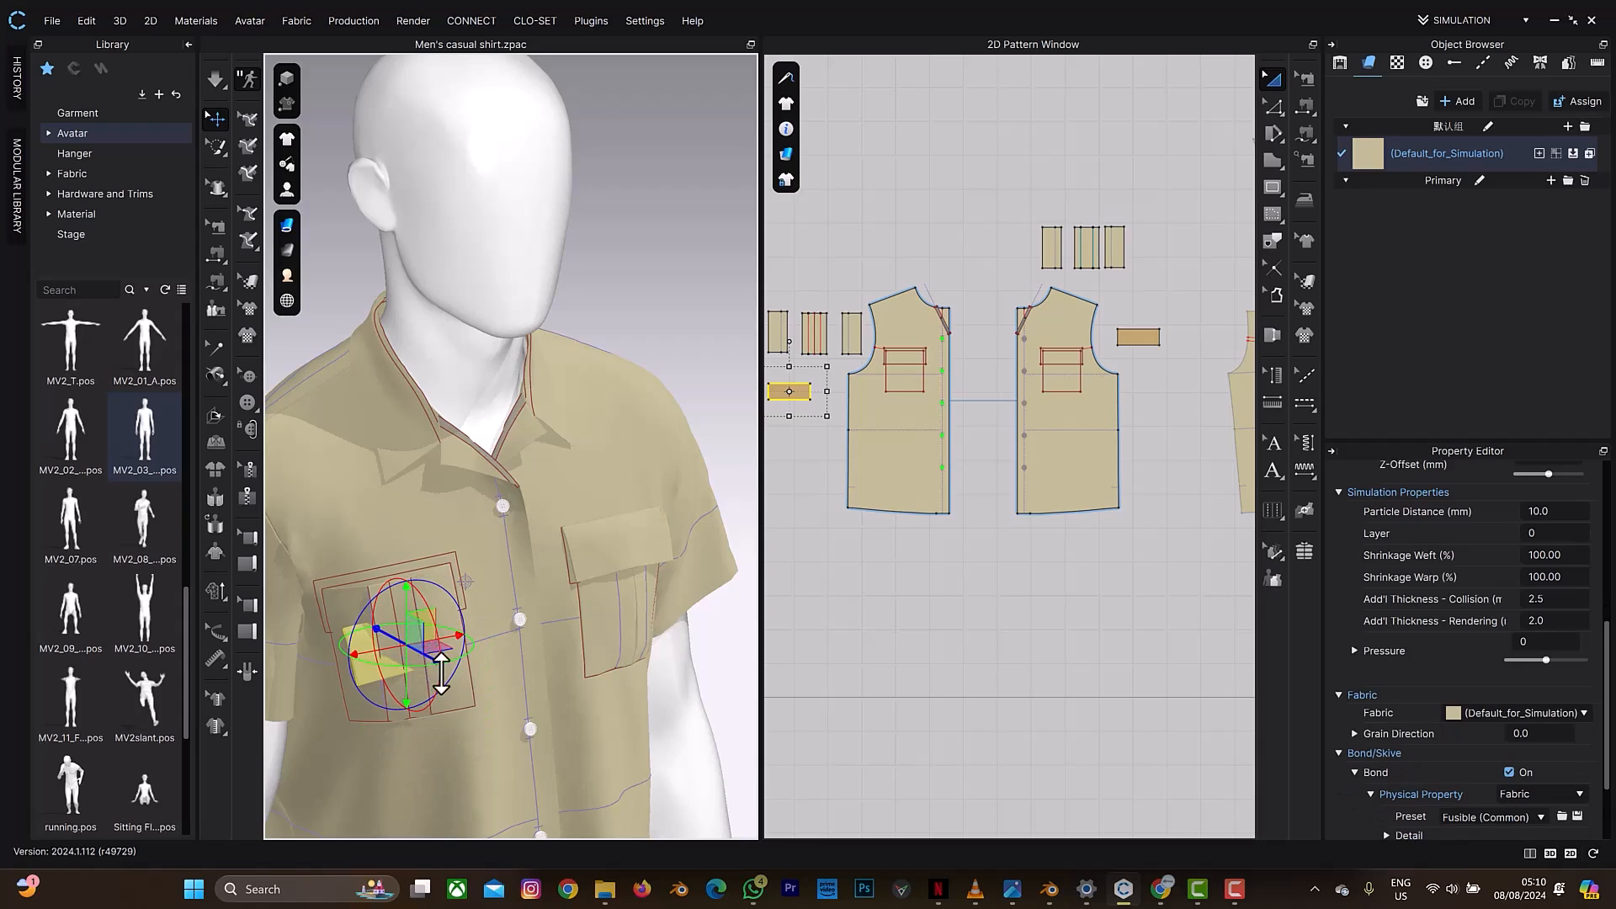
left_click_drag(445, 684, 339, 611)
right_click_drag(389, 599, 404, 640)
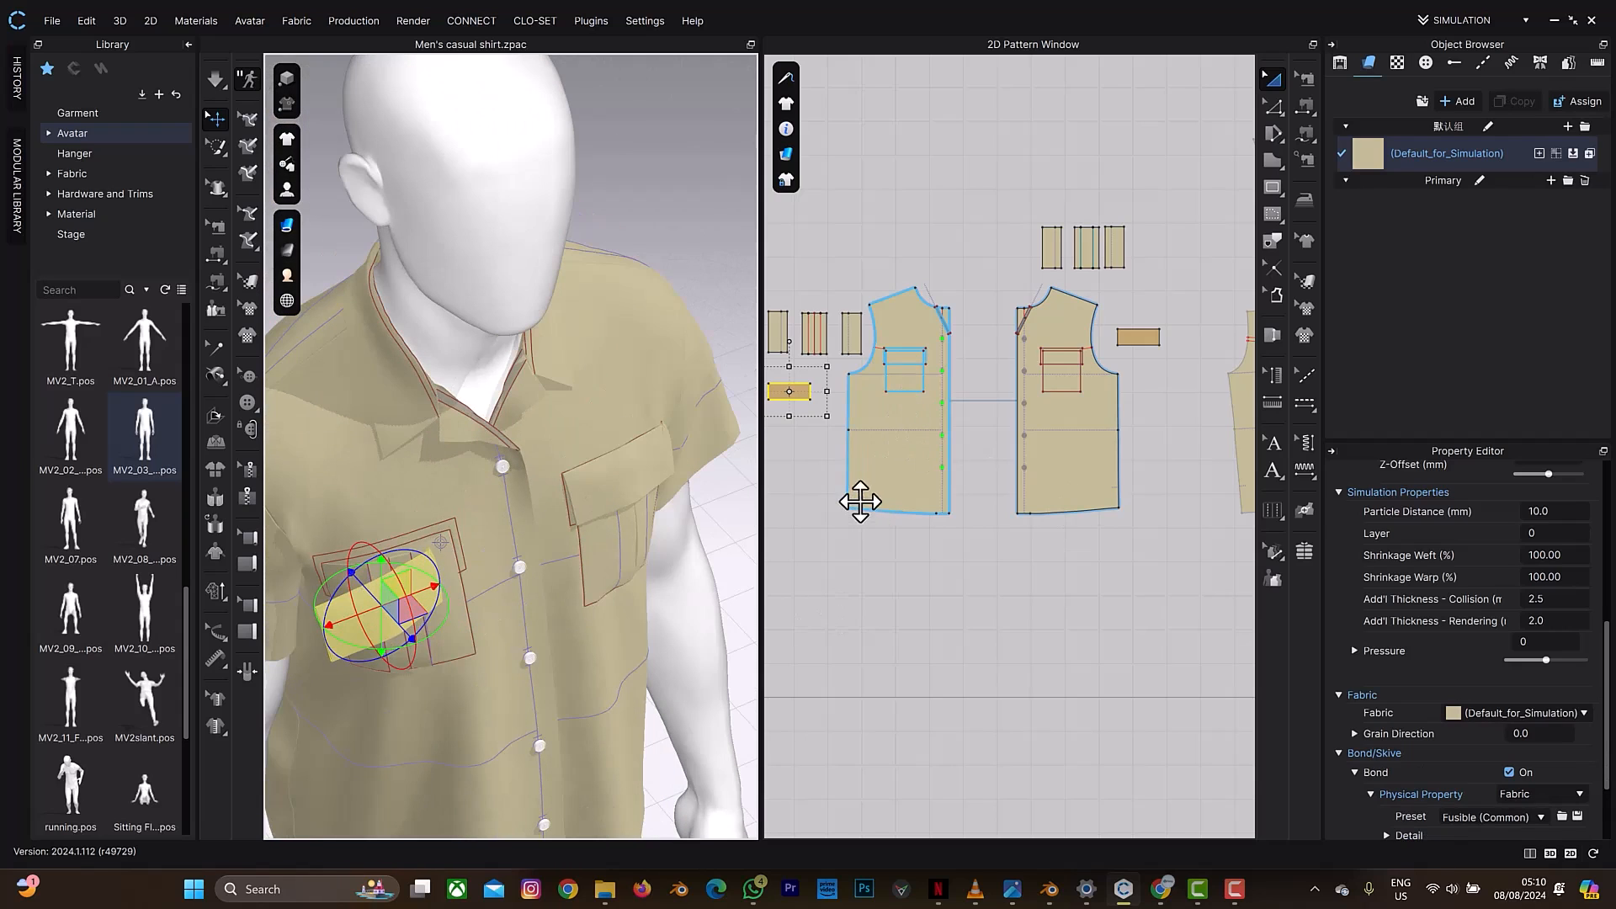
Step: Free-sew the upper edge of the flap outline on the front panel to the copied flap's upper edge
key("m")
scroll(876, 426, "up", 5)
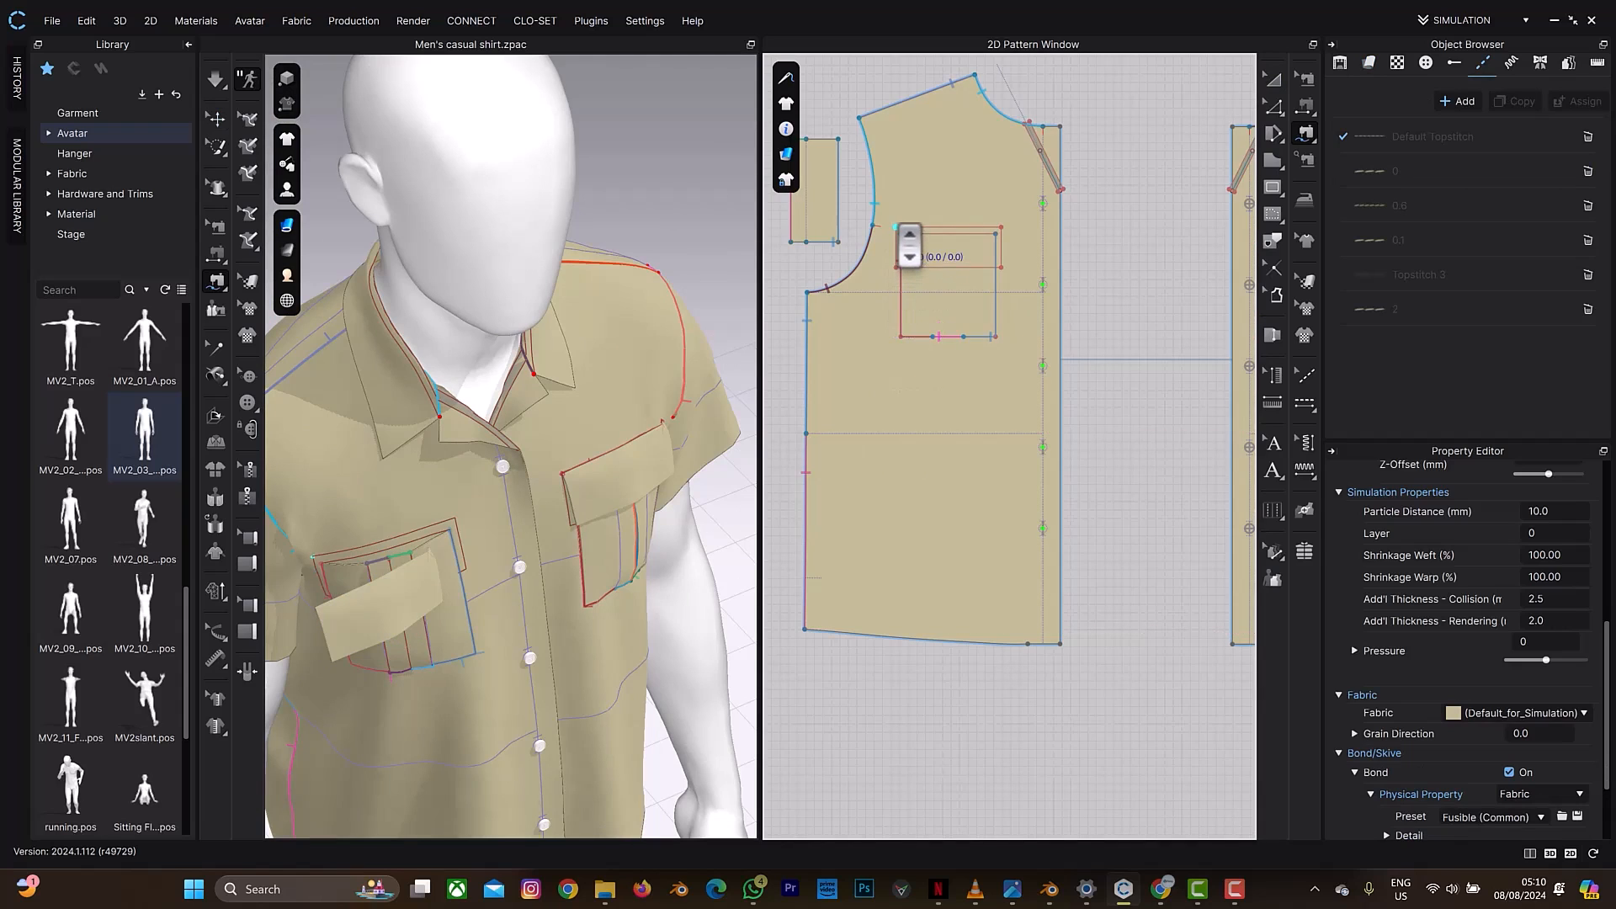
left_click(896, 227)
left_click(1001, 227)
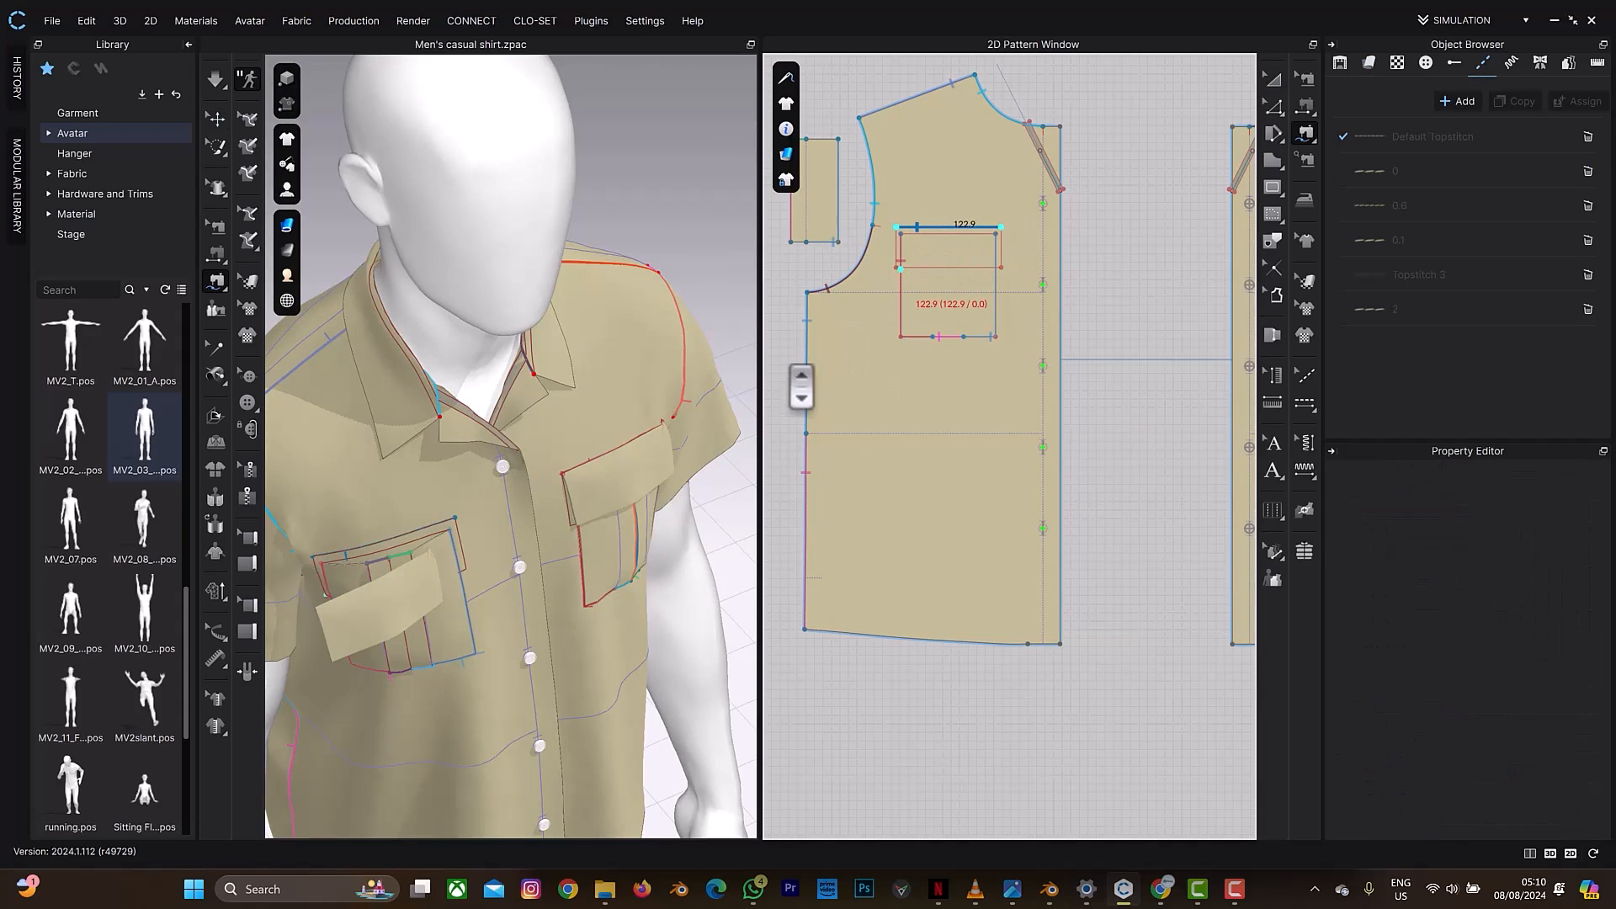
right_click_drag(815, 386, 1010, 407)
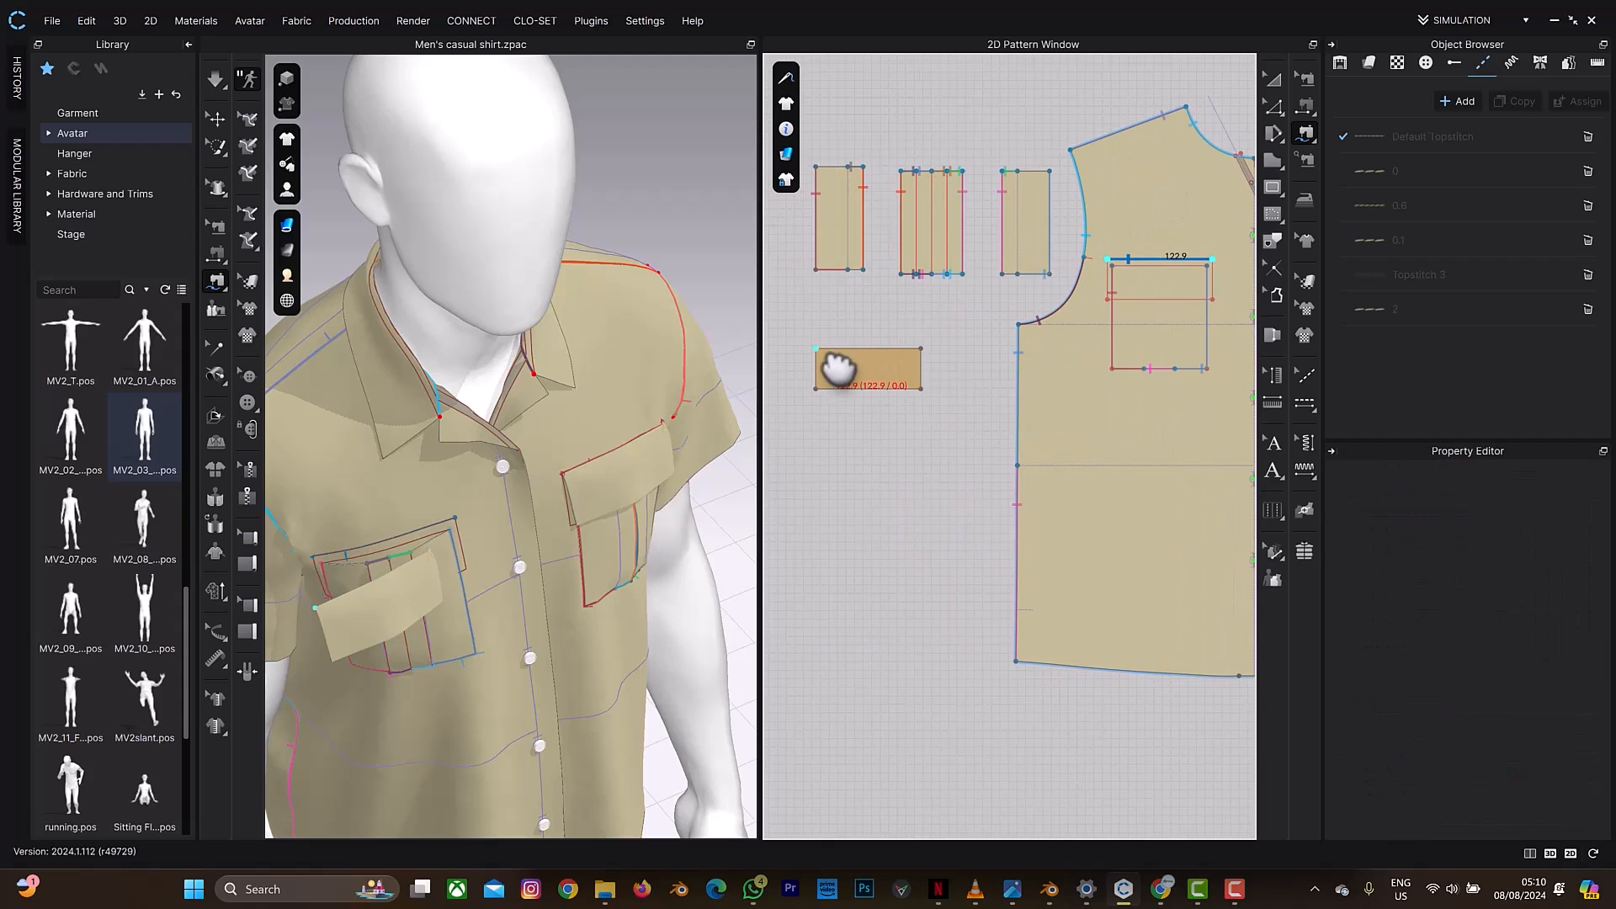
left_click(921, 349)
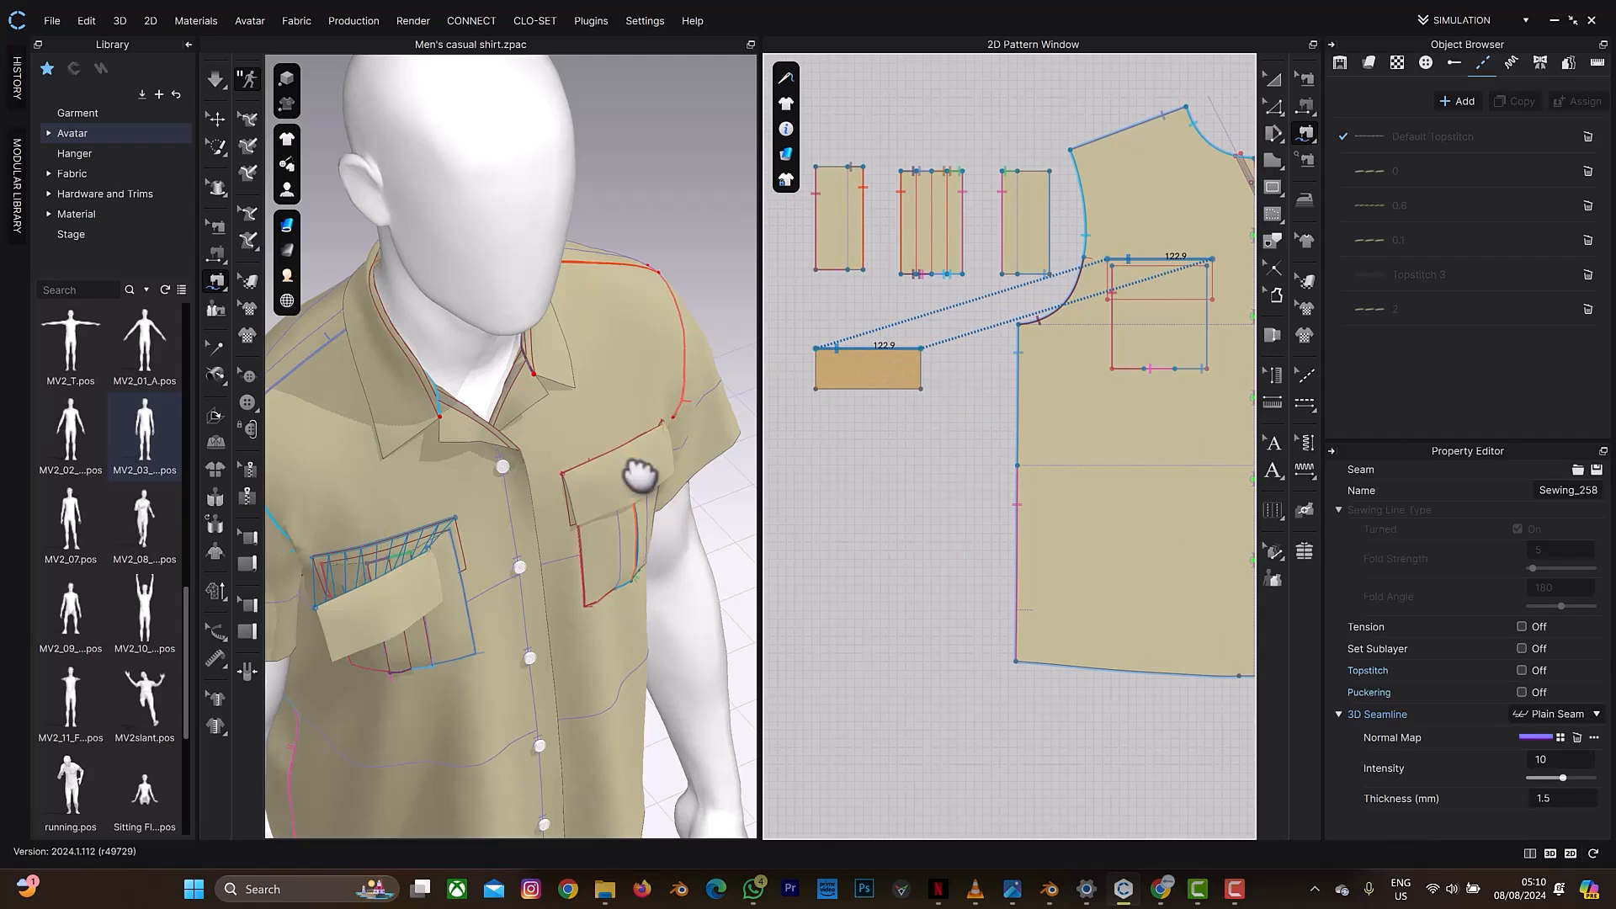
Step: Straighten the copied flap in 3D so it hangs level in front of the top of its pocket
scroll(436, 599, "up", 3)
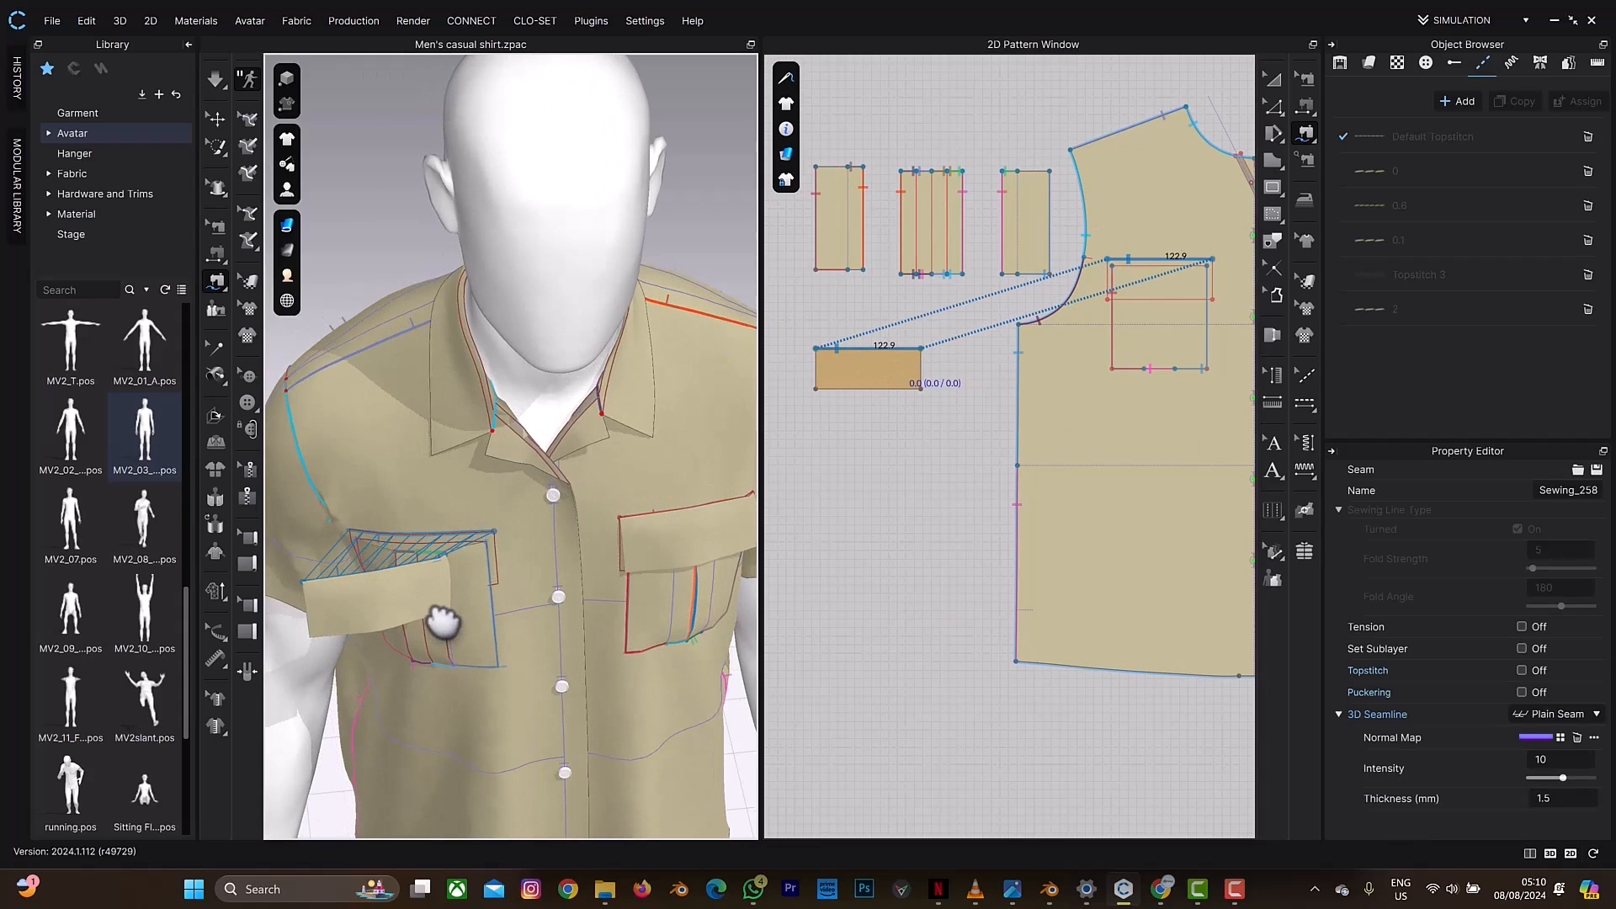
key("q")
left_click(442, 617)
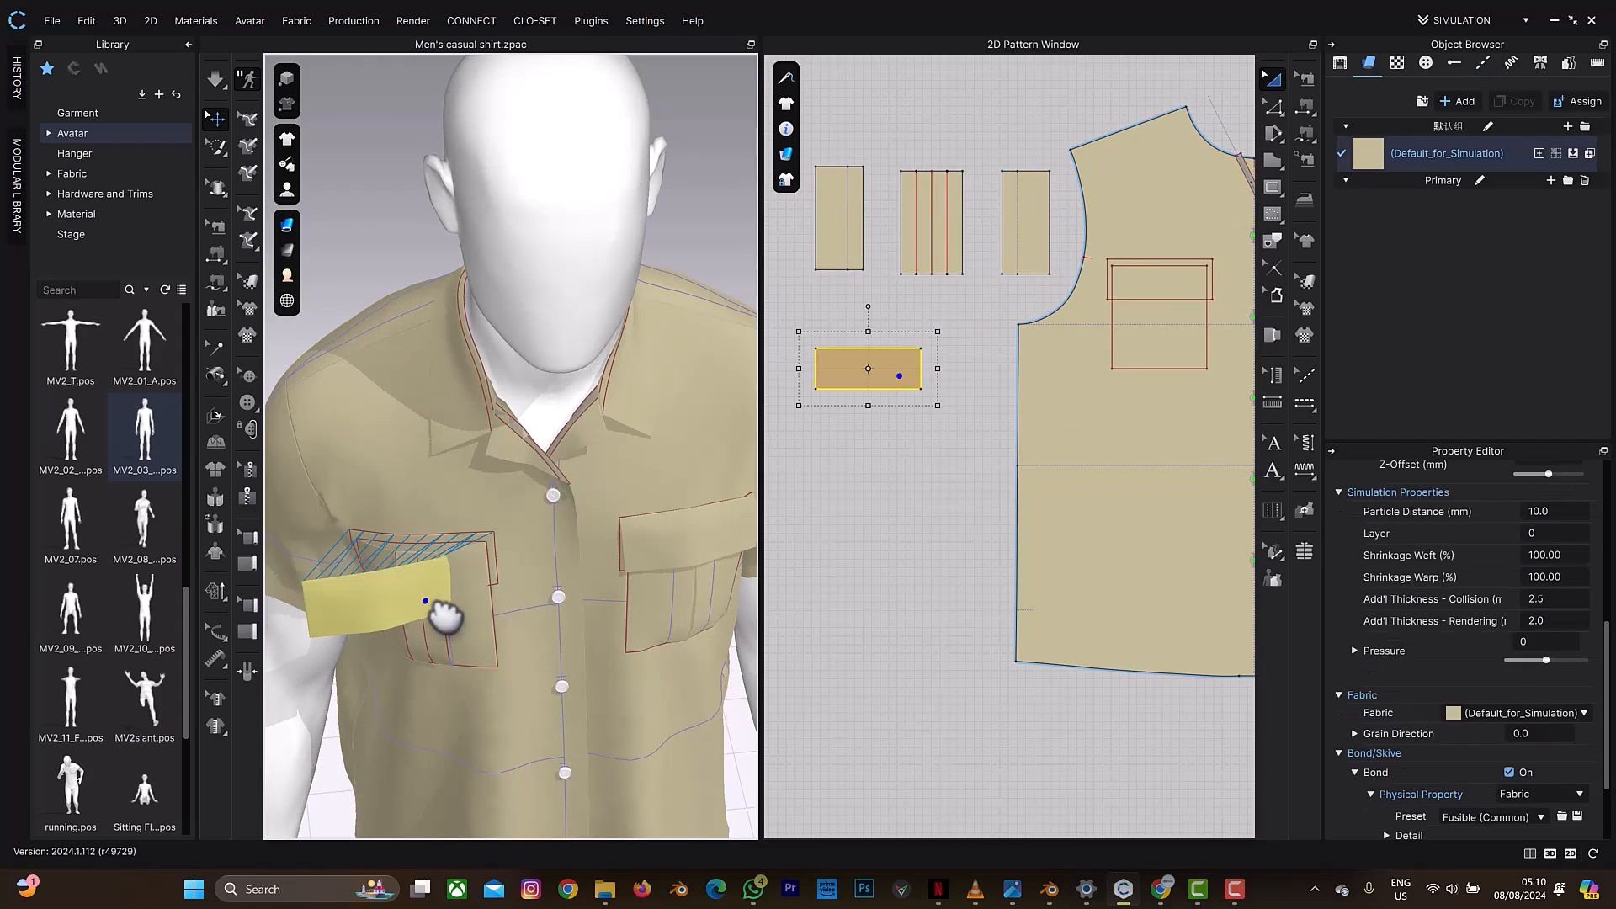
left_click(379, 602)
right_click_drag(404, 635, 410, 624)
left_click_drag(399, 625, 397, 622)
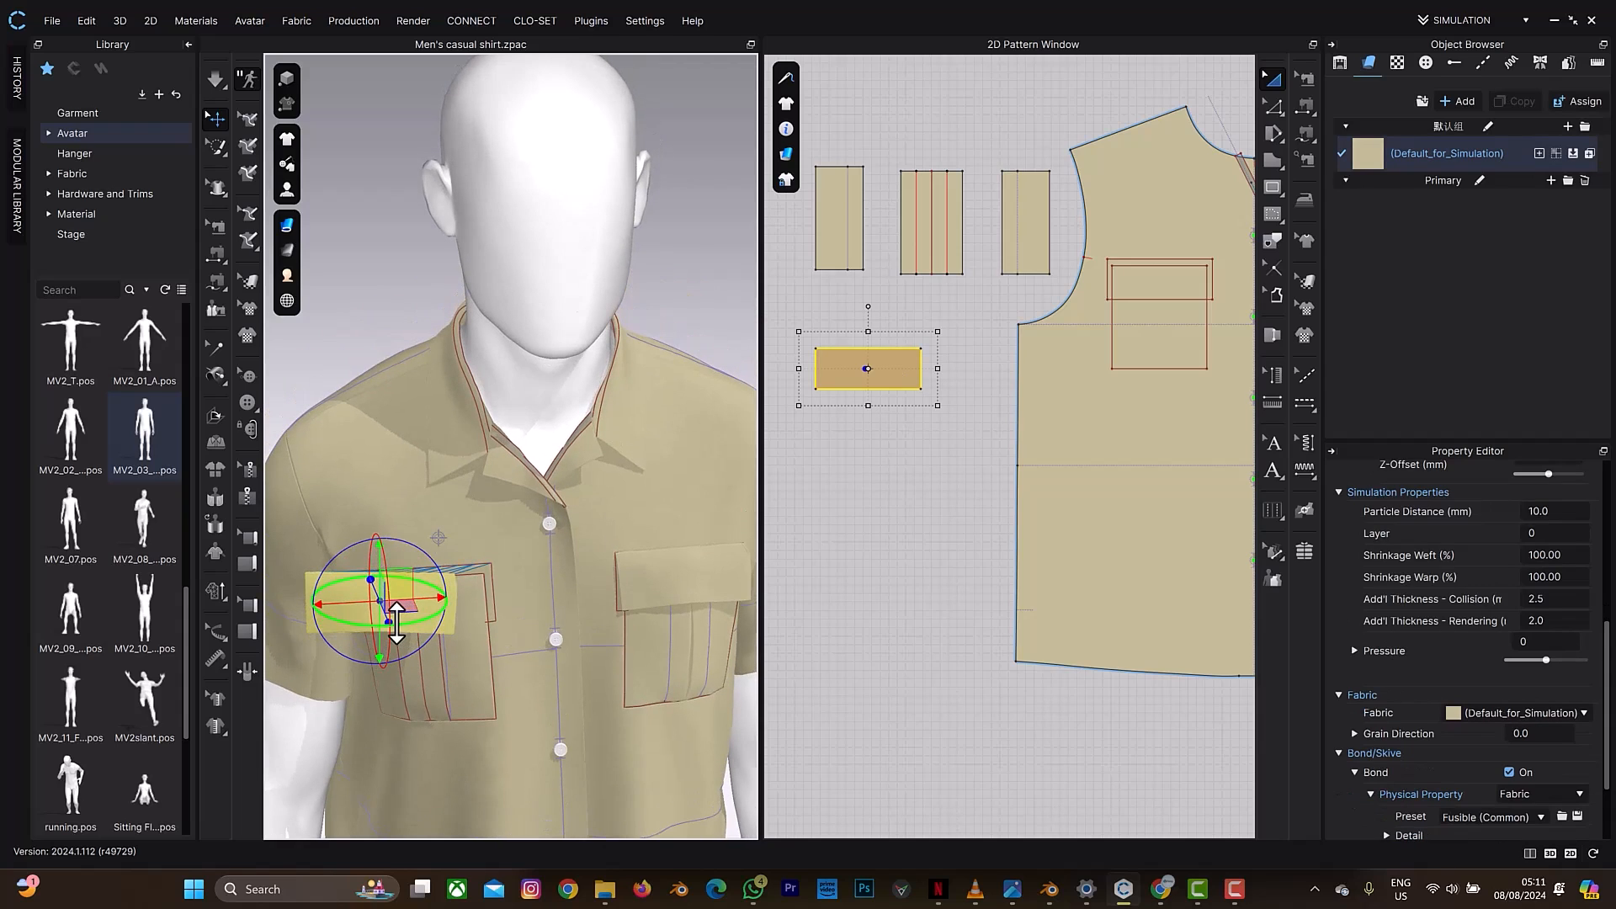
Step: Simulate the garment so the second flap settles over its pocket, and clear the selection
key("space")
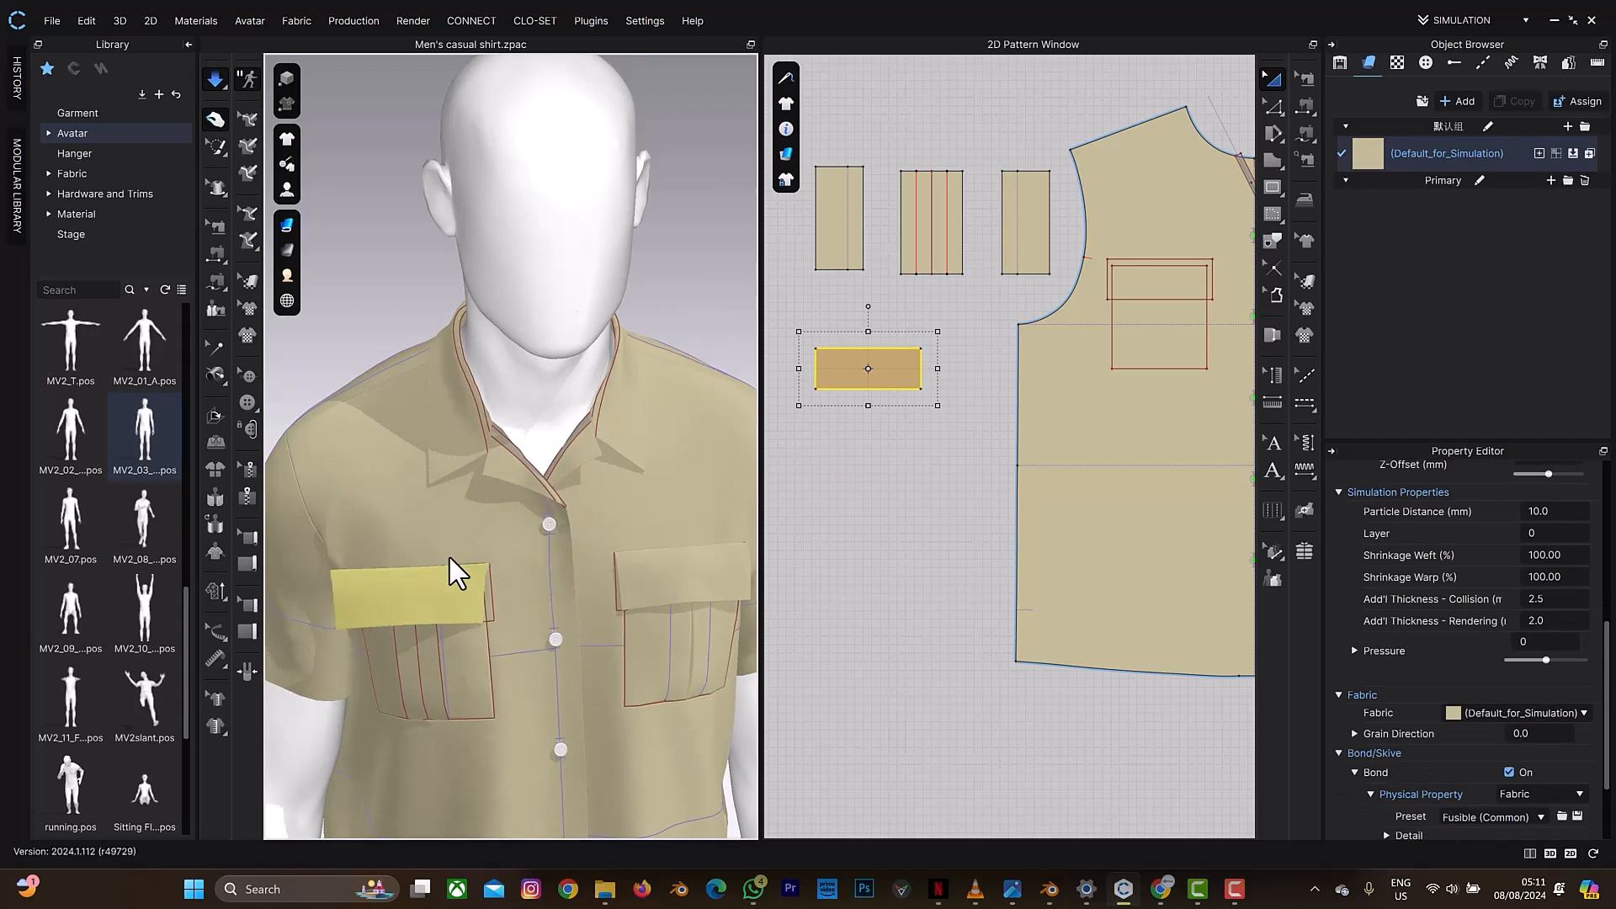
right_click_drag(505, 599, 648, 517)
key("2")
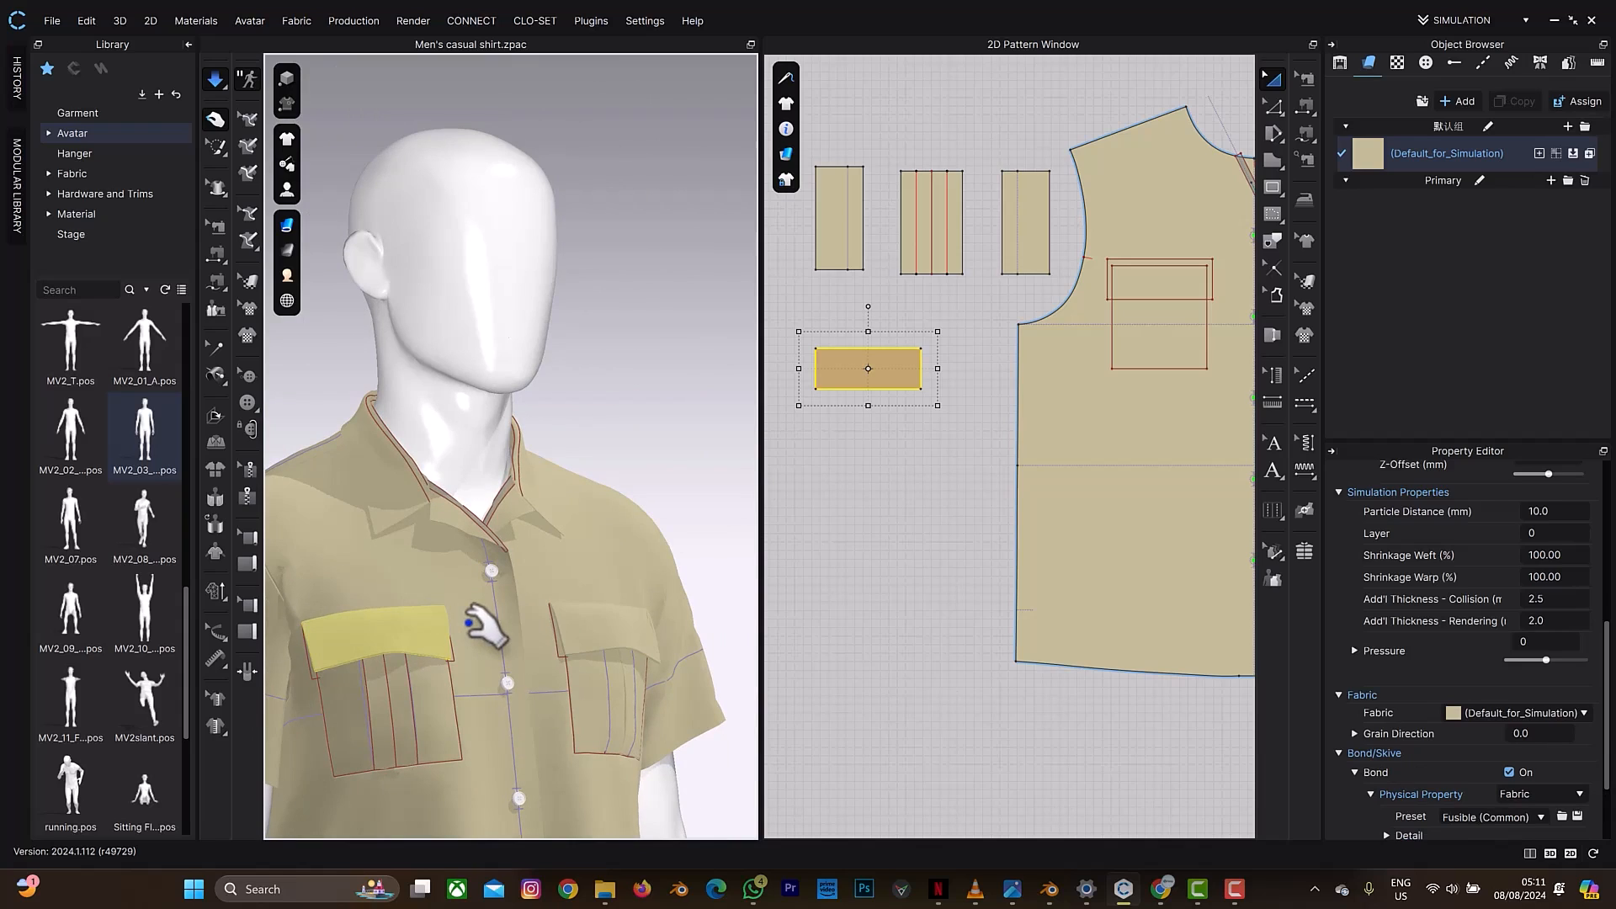
left_click(825, 519)
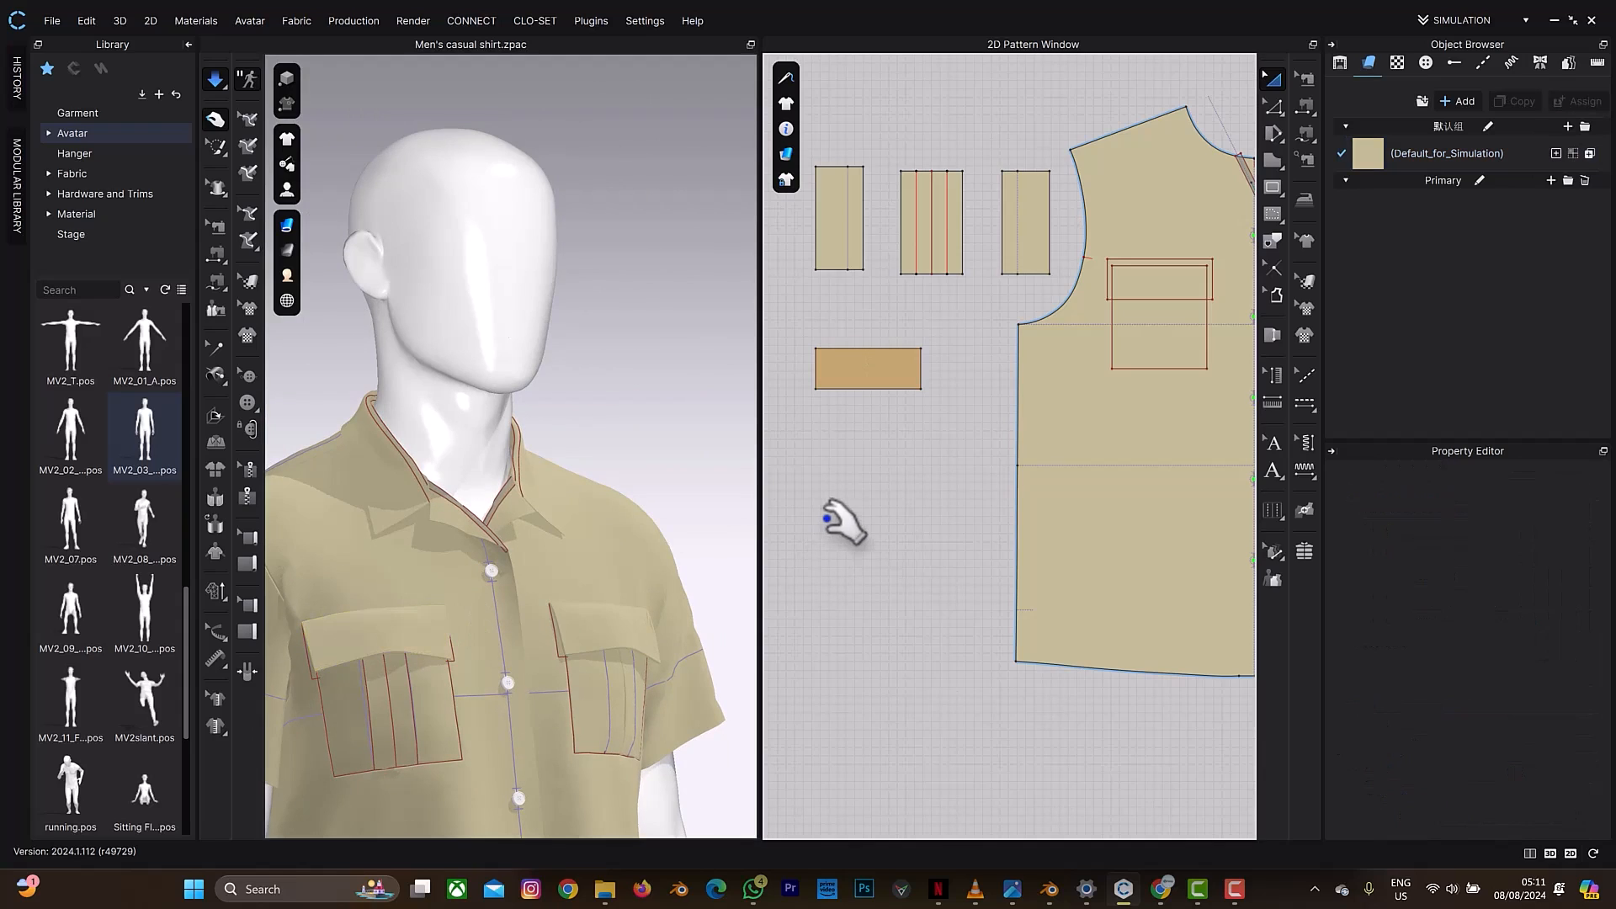
scroll(969, 459, "down", 2)
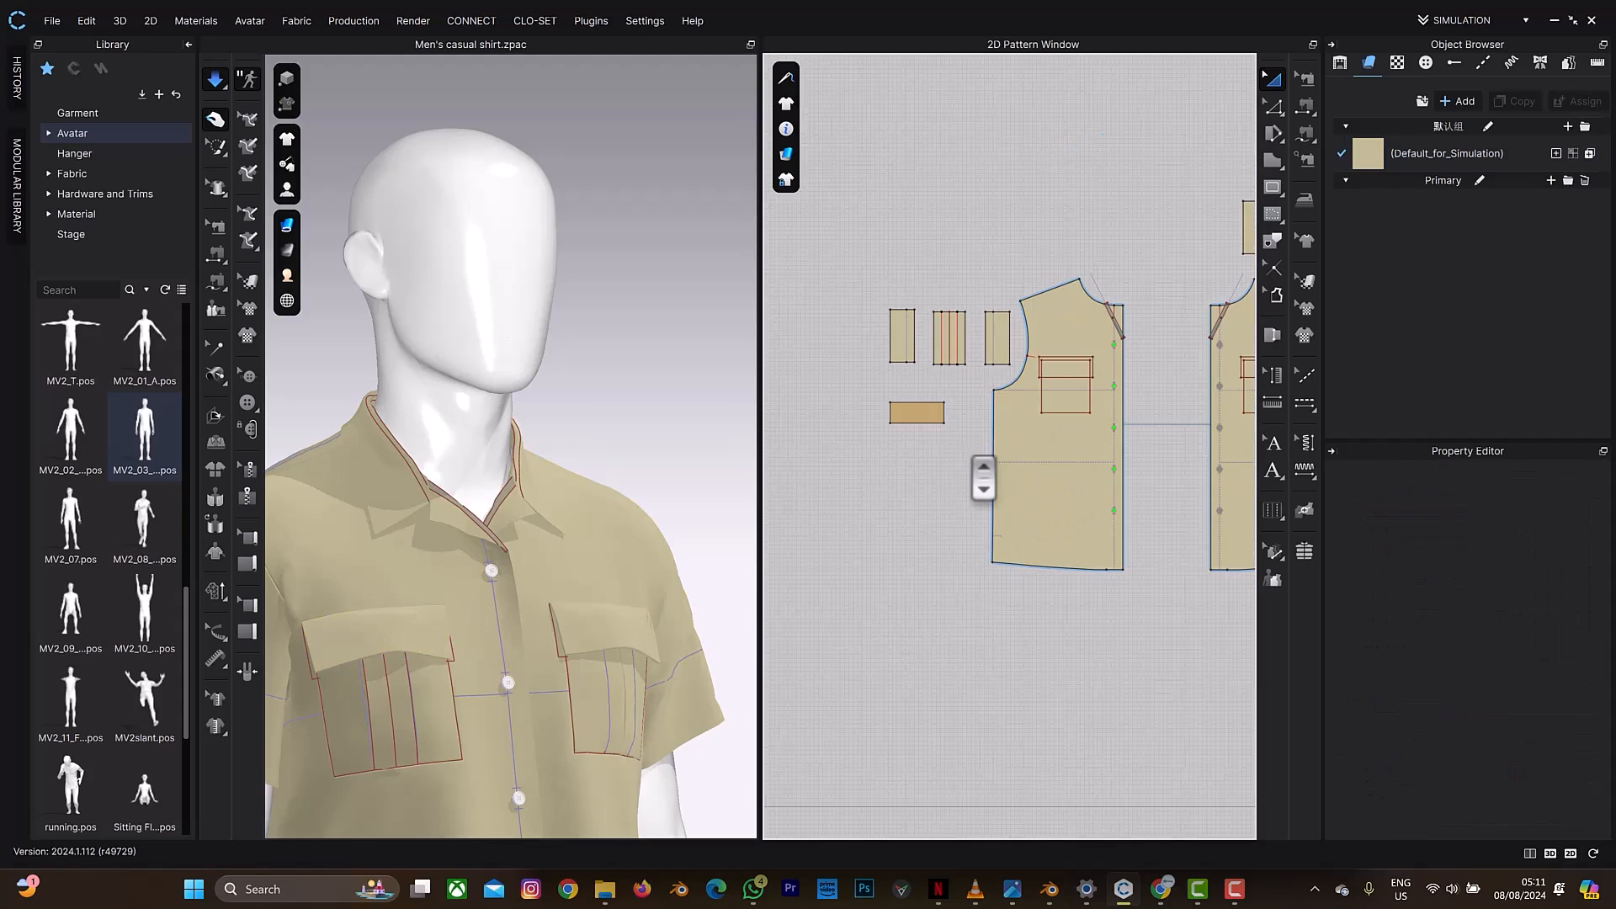
scroll(969, 459, "up", 2)
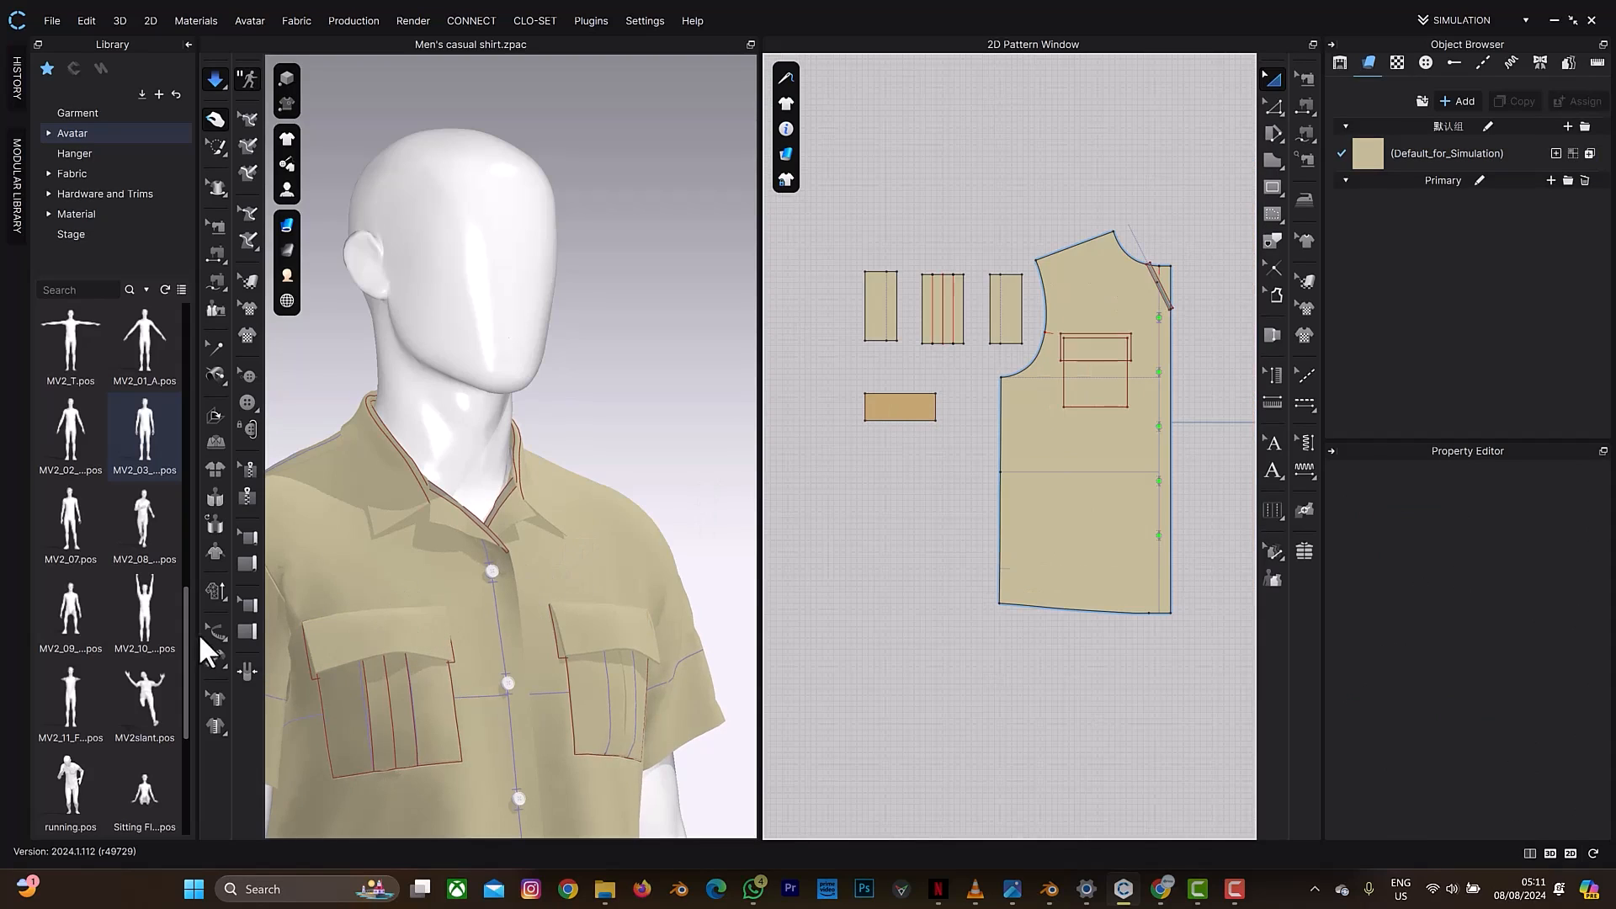
Step: Place a default buttonhole on the center line of the middle pleated pocket strip near its upper edge, and shift it slightly lower
left_click(249, 404)
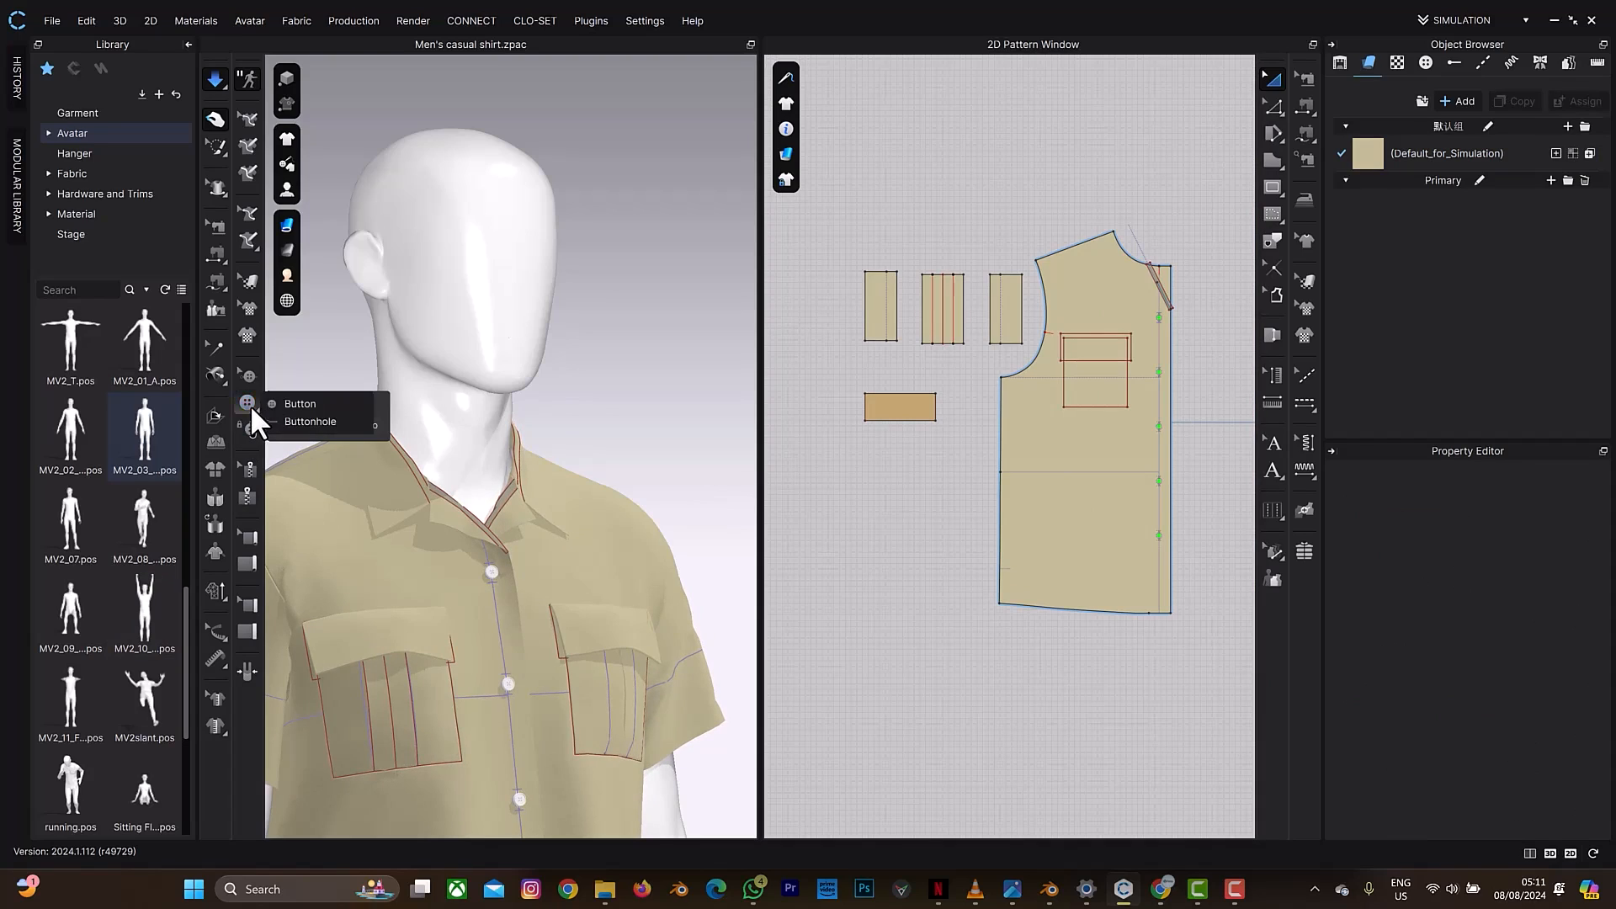
left_click(302, 423)
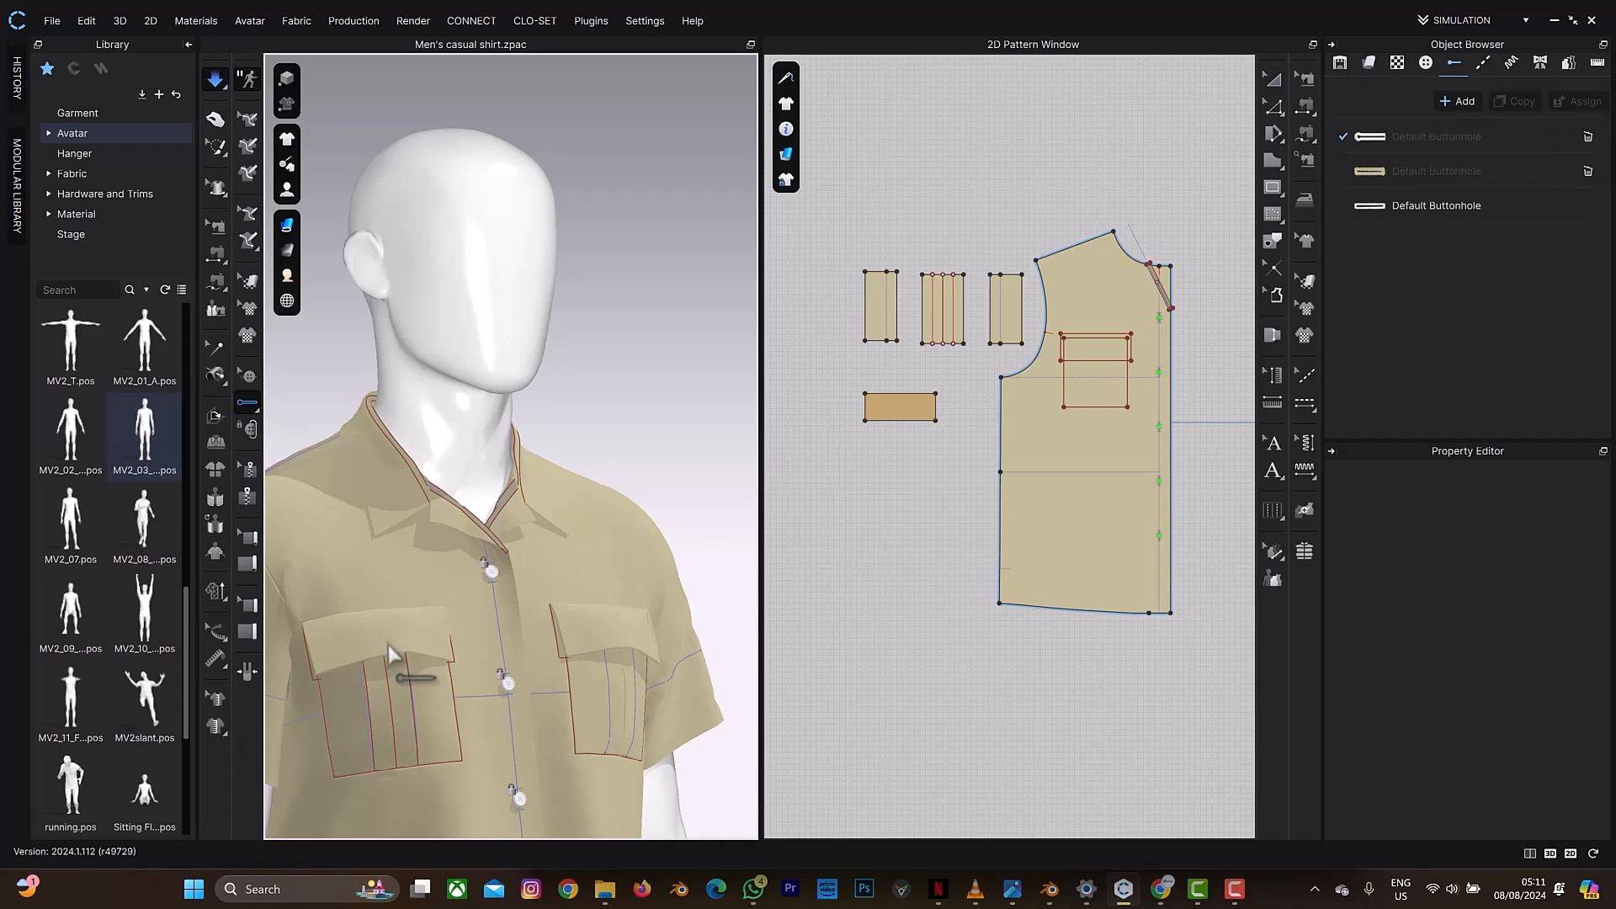
scroll(949, 306, "up", 5)
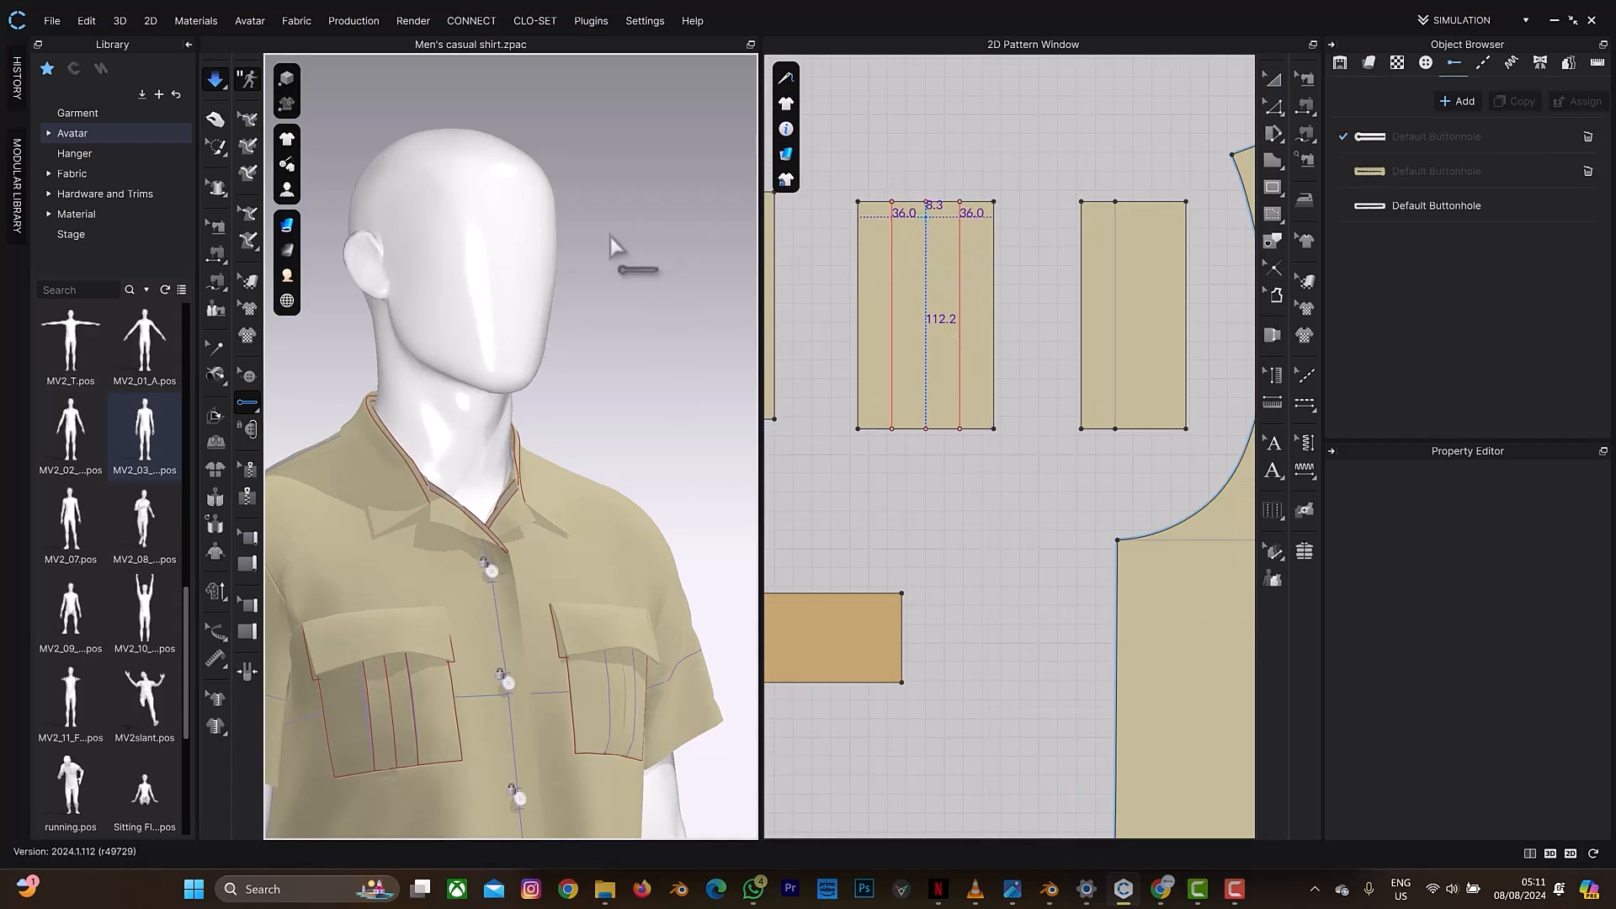
left_click(928, 236)
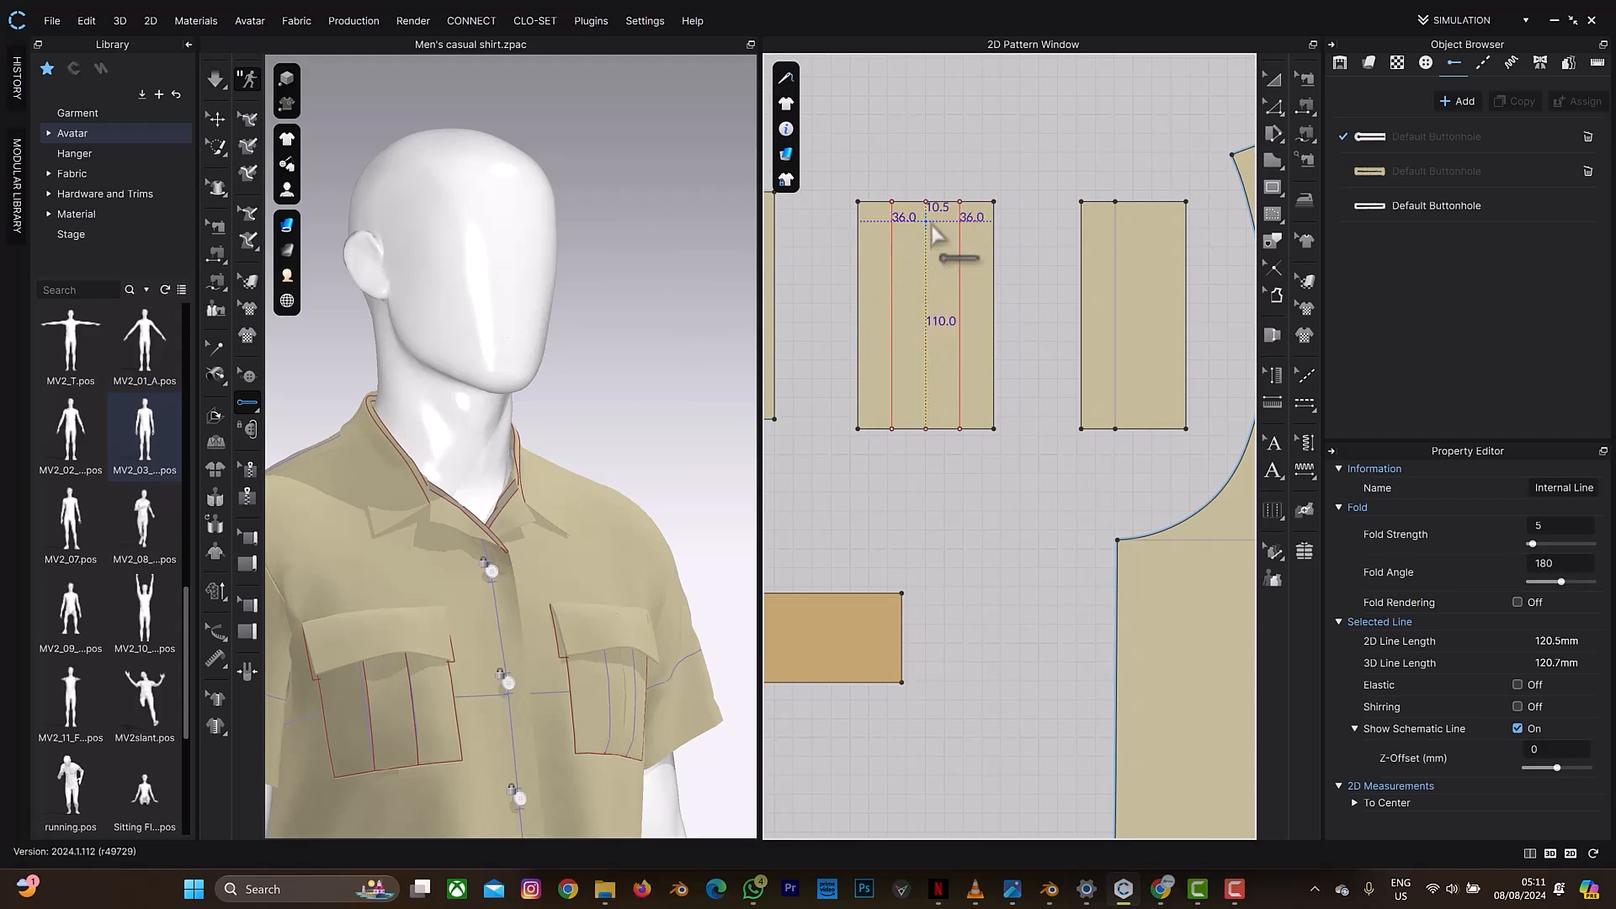
scroll(932, 234, "up", 4)
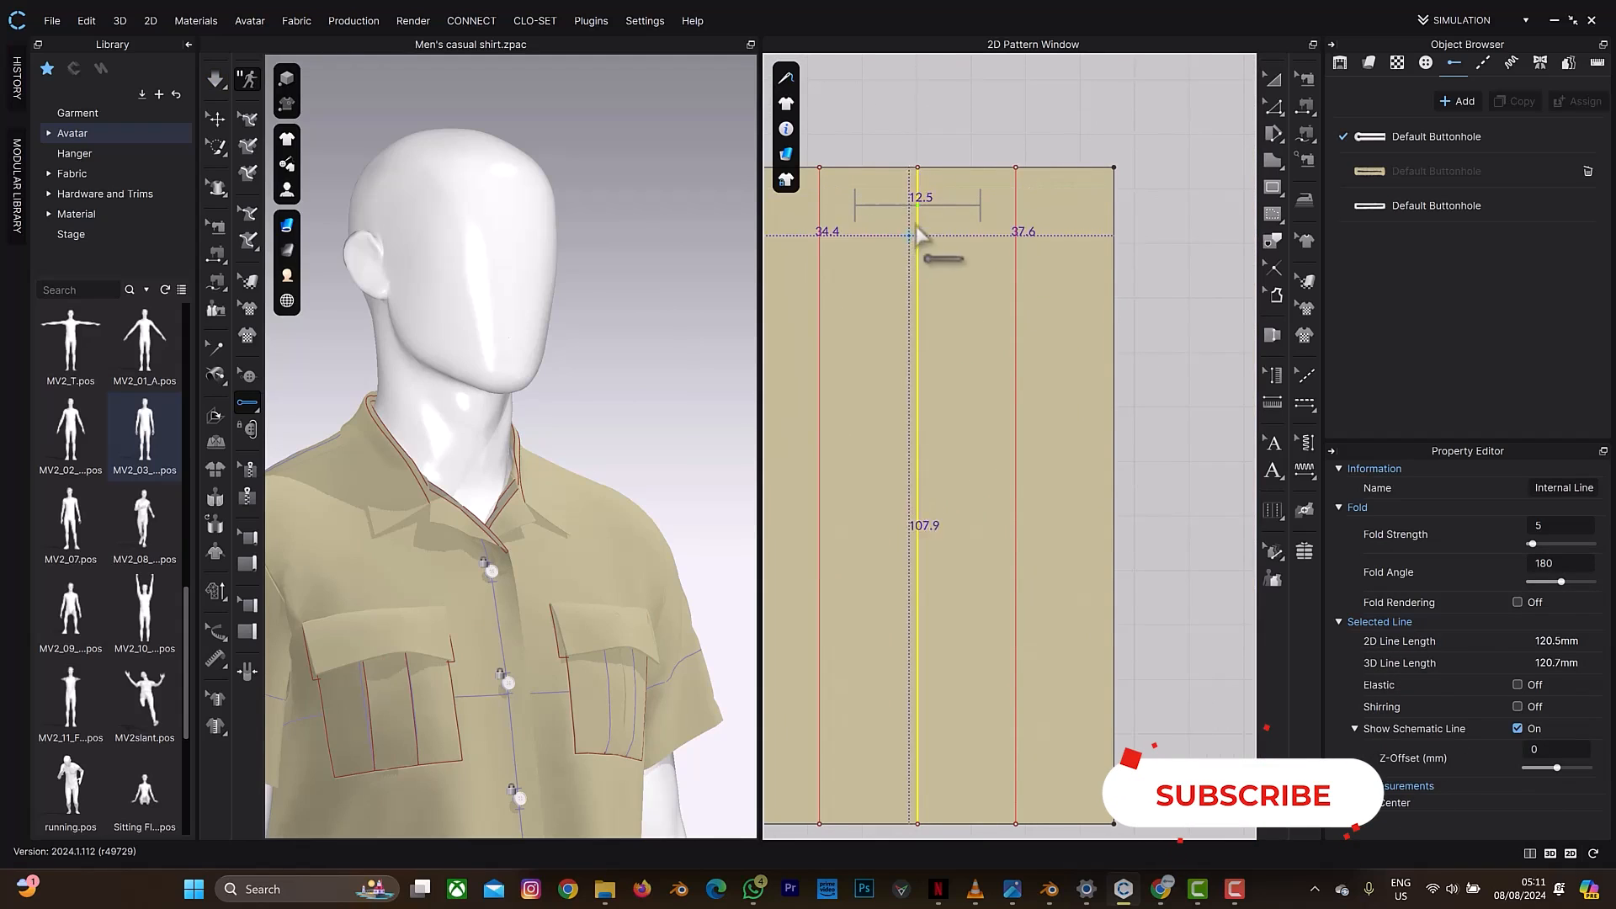
scroll(924, 236, "down", 3)
left_click(927, 231)
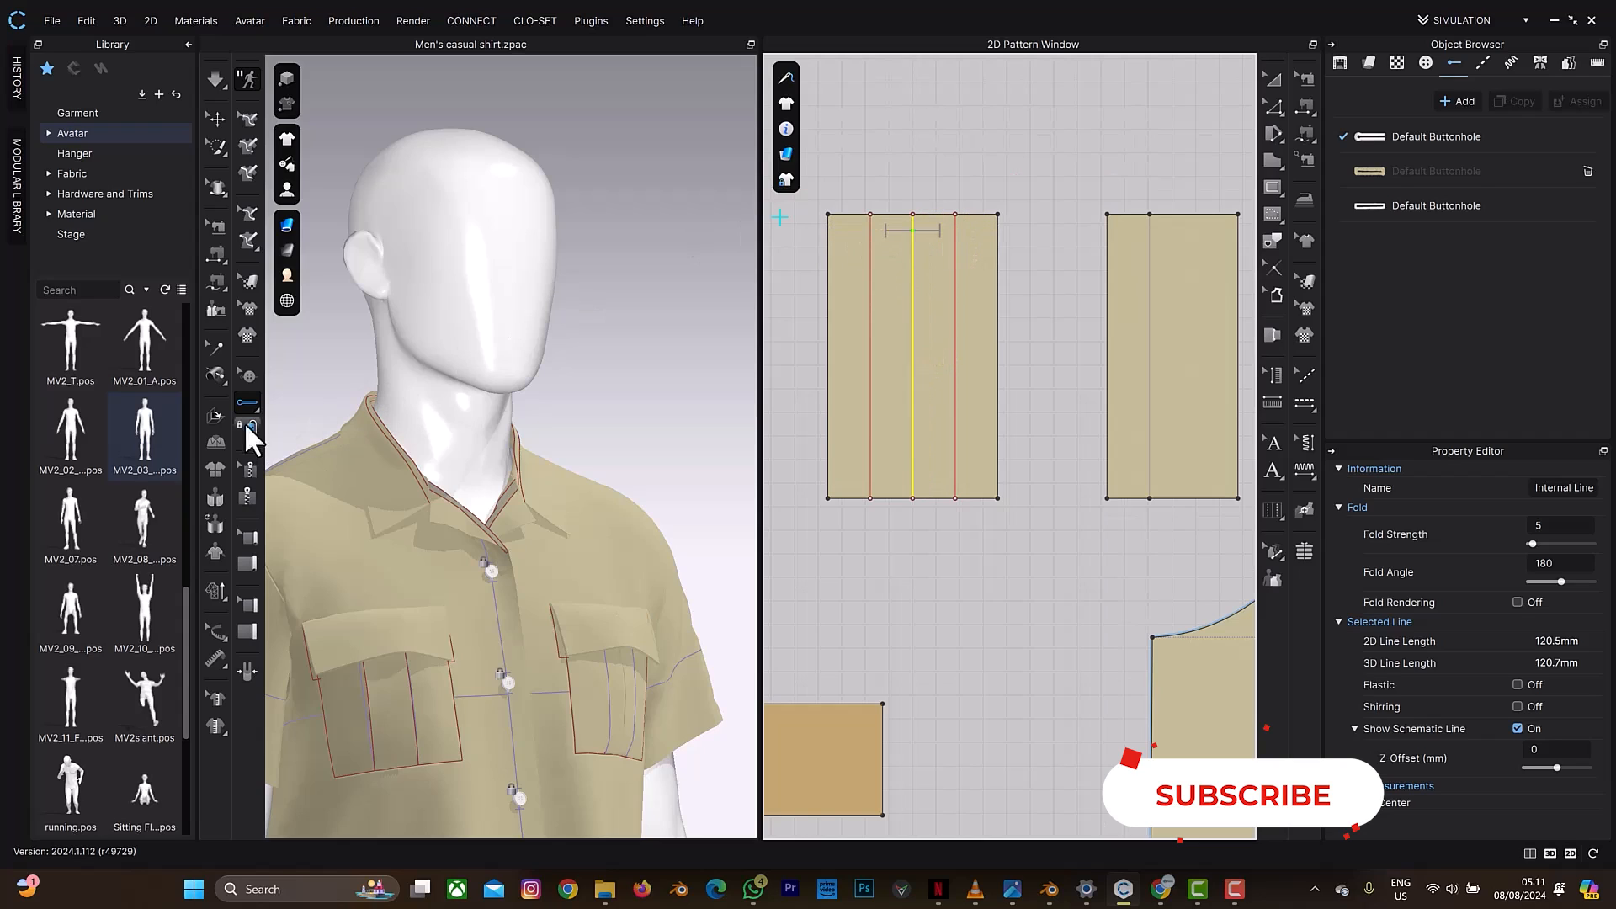
left_click(249, 375)
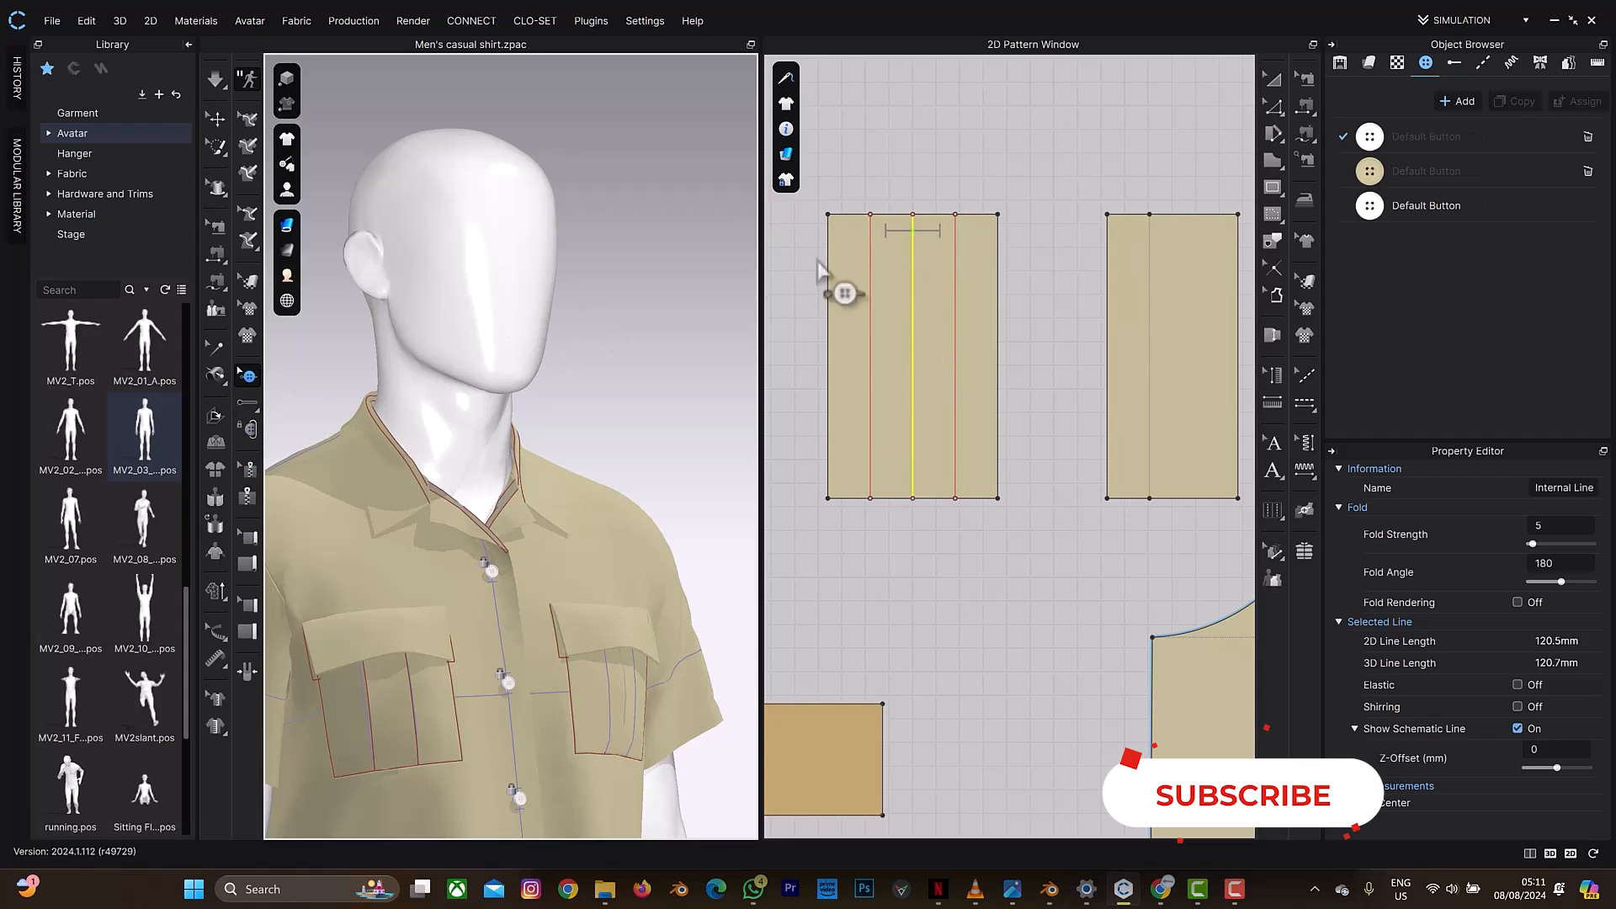
left_click(929, 244)
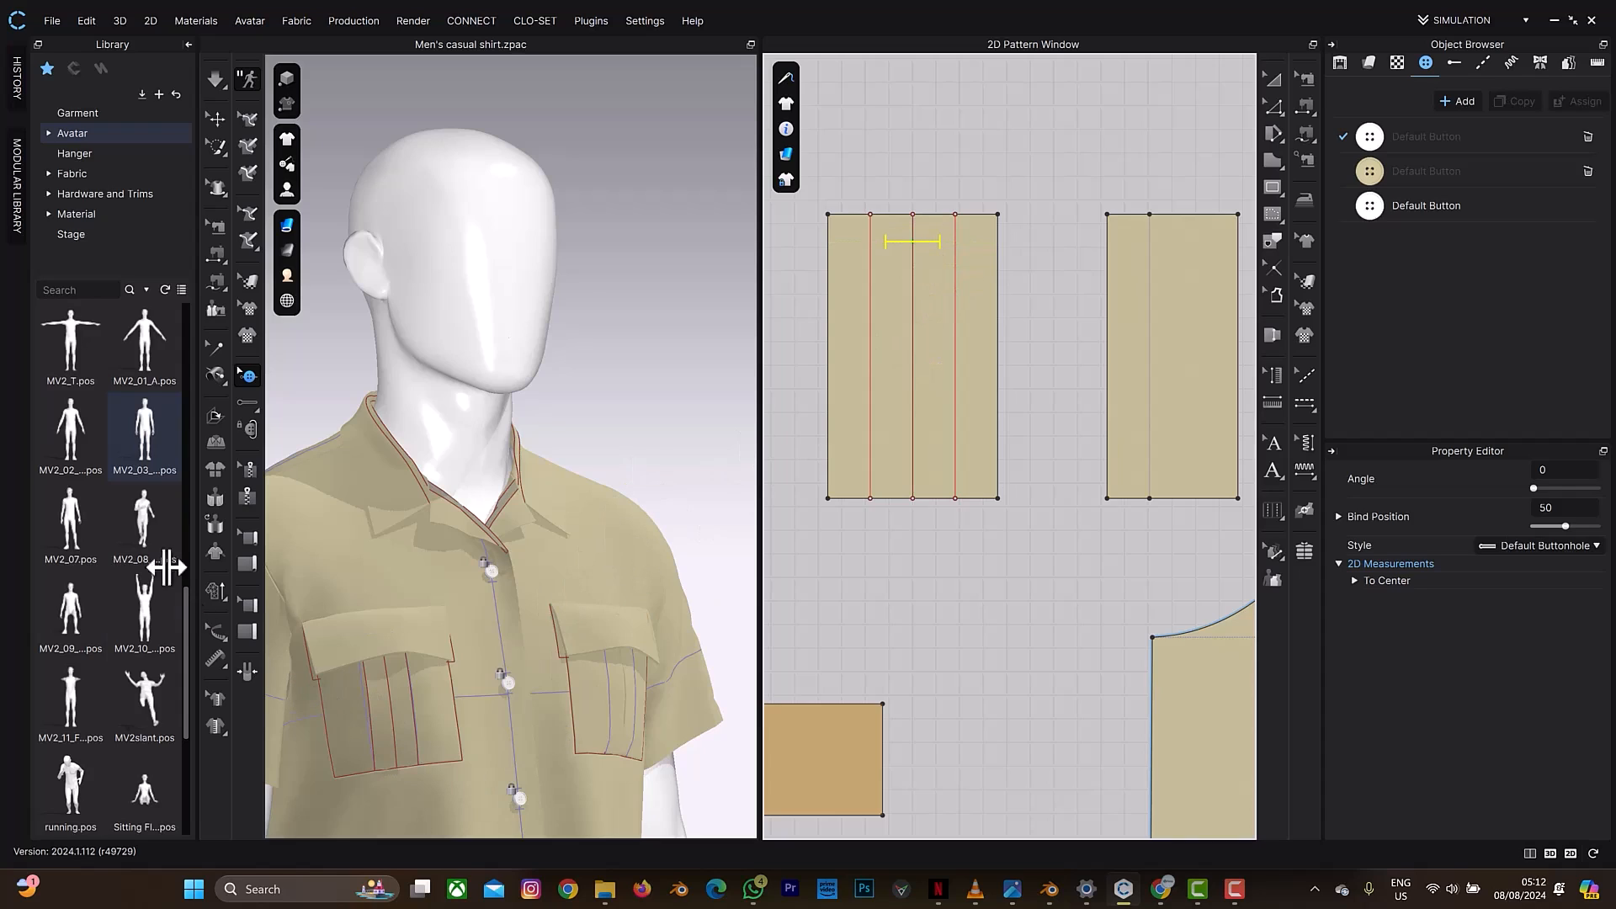
Step: Delete the buttonhole from the middle pleated pocket strip
left_click(255, 407)
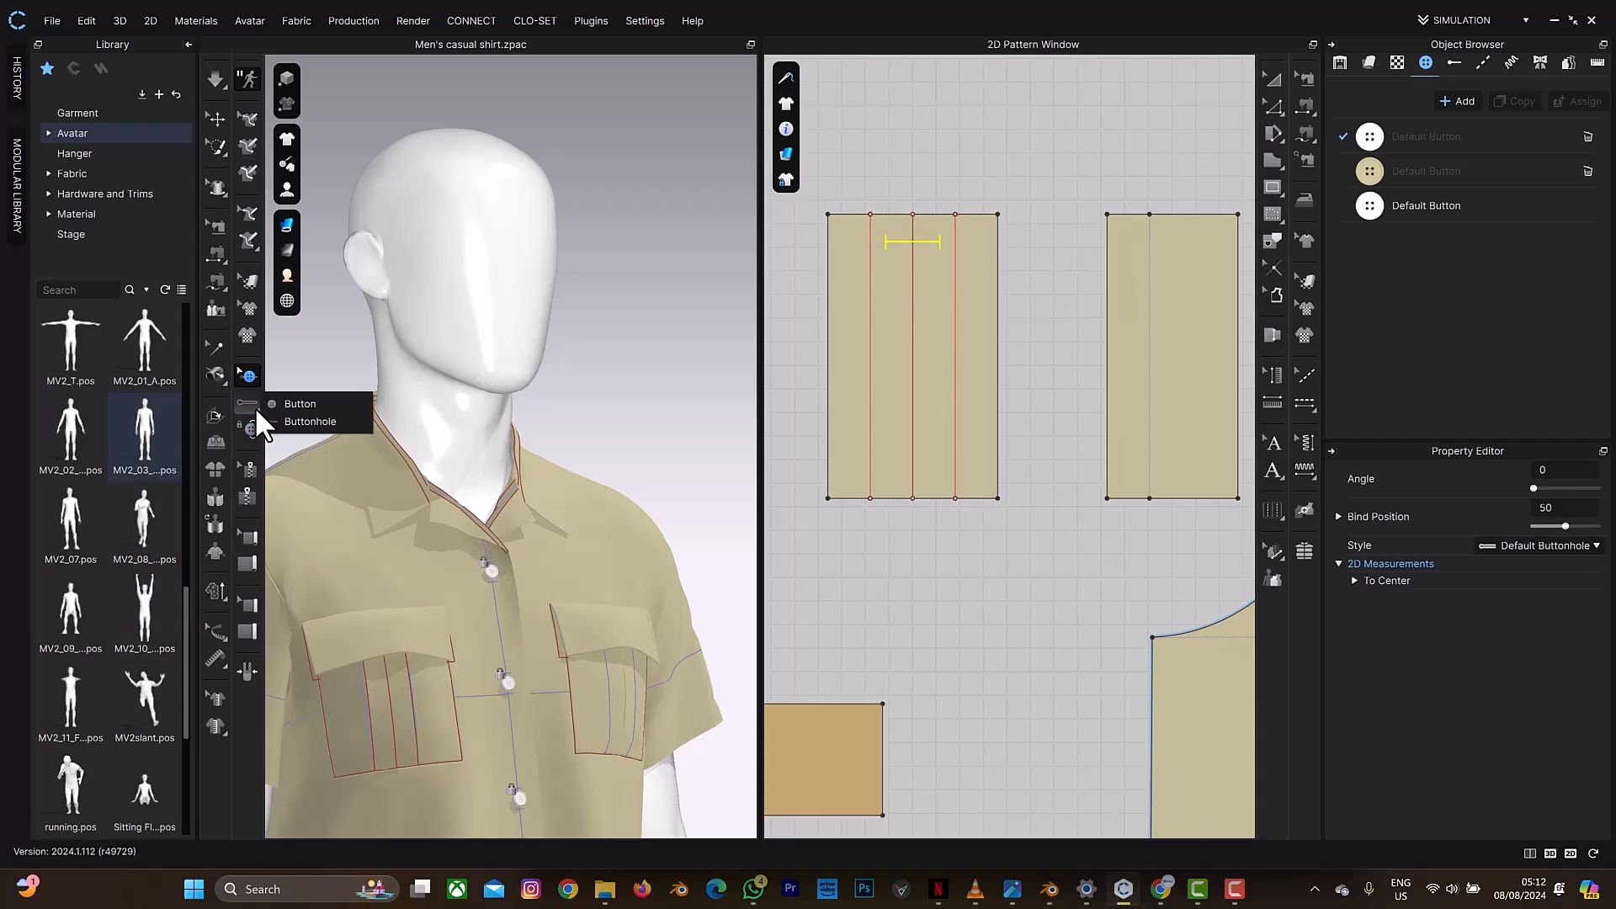
left_click(286, 404)
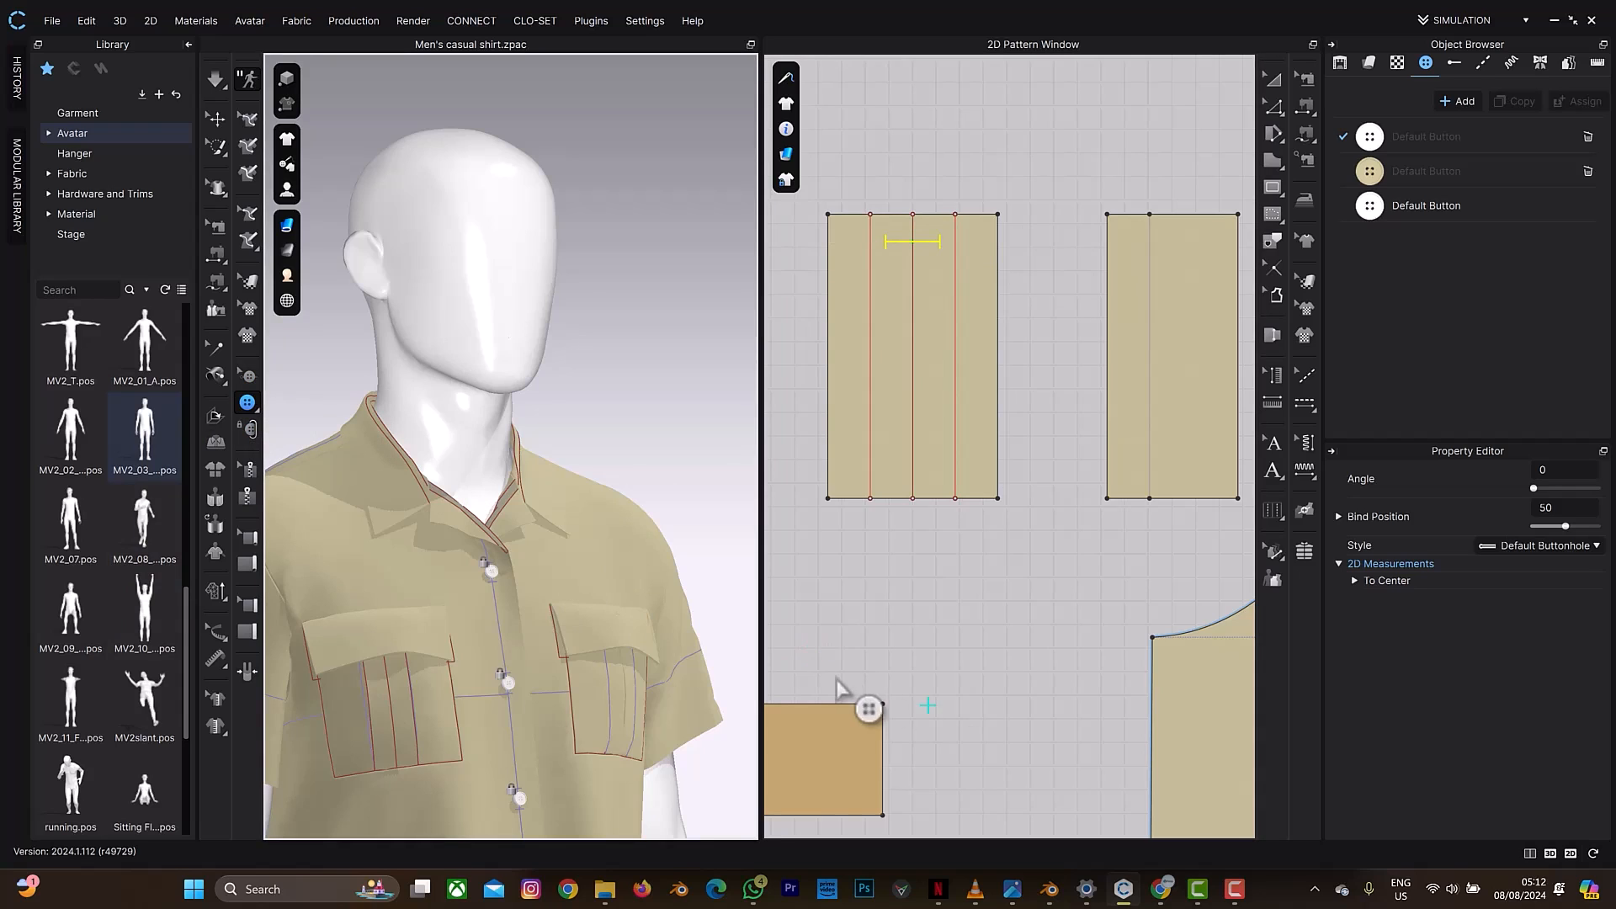
right_click_drag(862, 674, 941, 608)
middle_click_drag(943, 612, 923, 595)
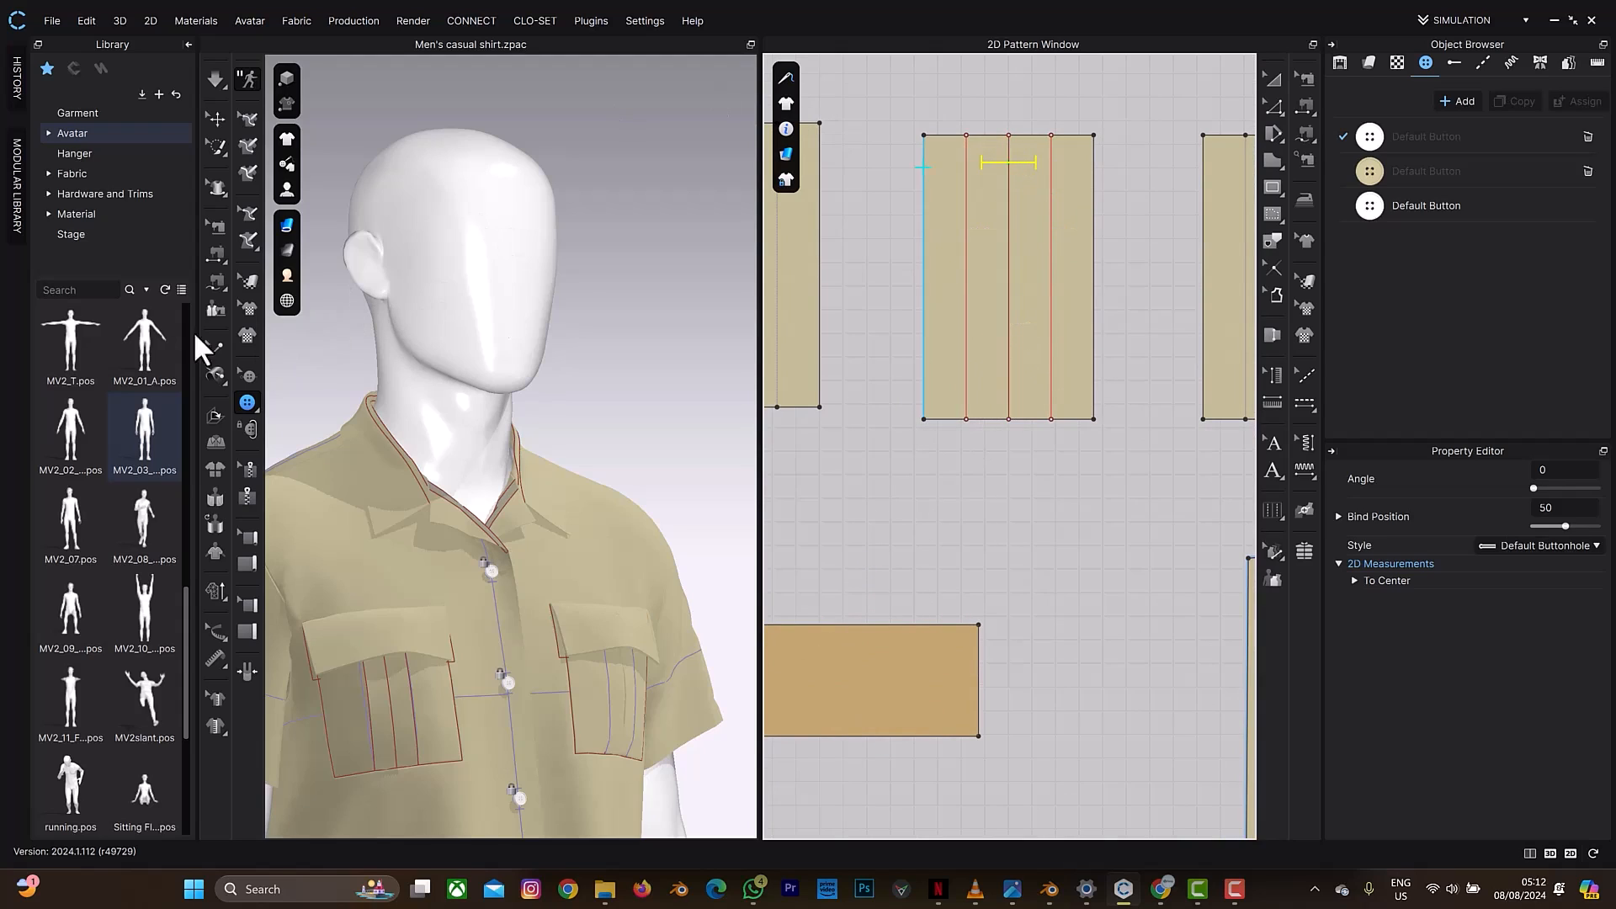
left_click(247, 376)
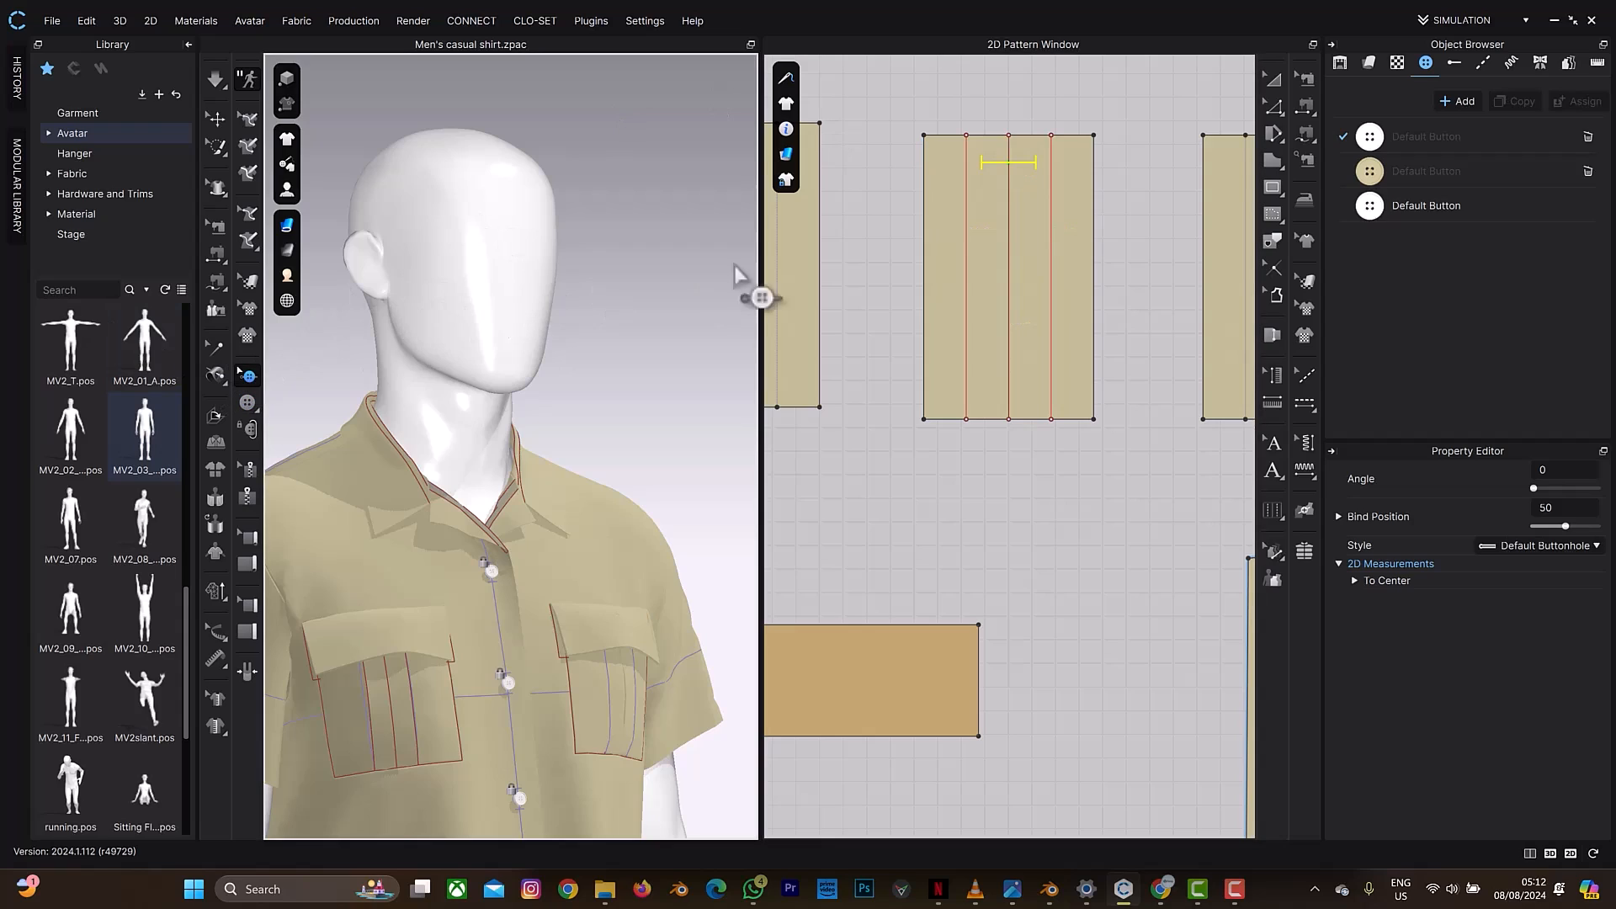
left_click(1009, 169)
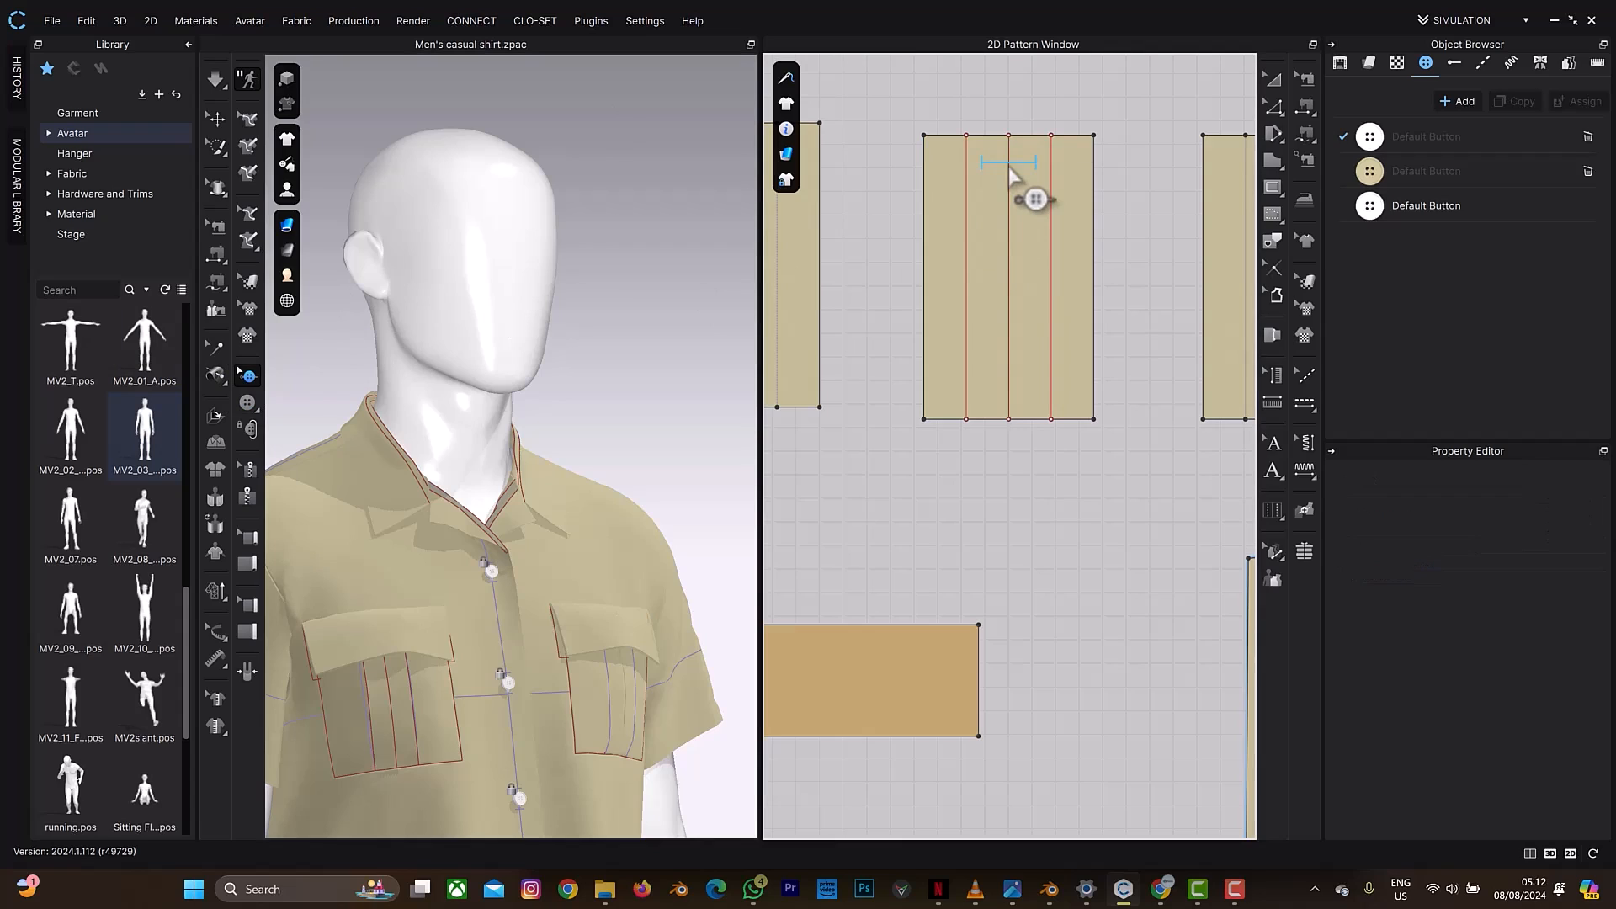
Step: Place a default button on the middle pleated pocket strip's center line near its upper edge
middle_click_drag(847, 683, 950, 653)
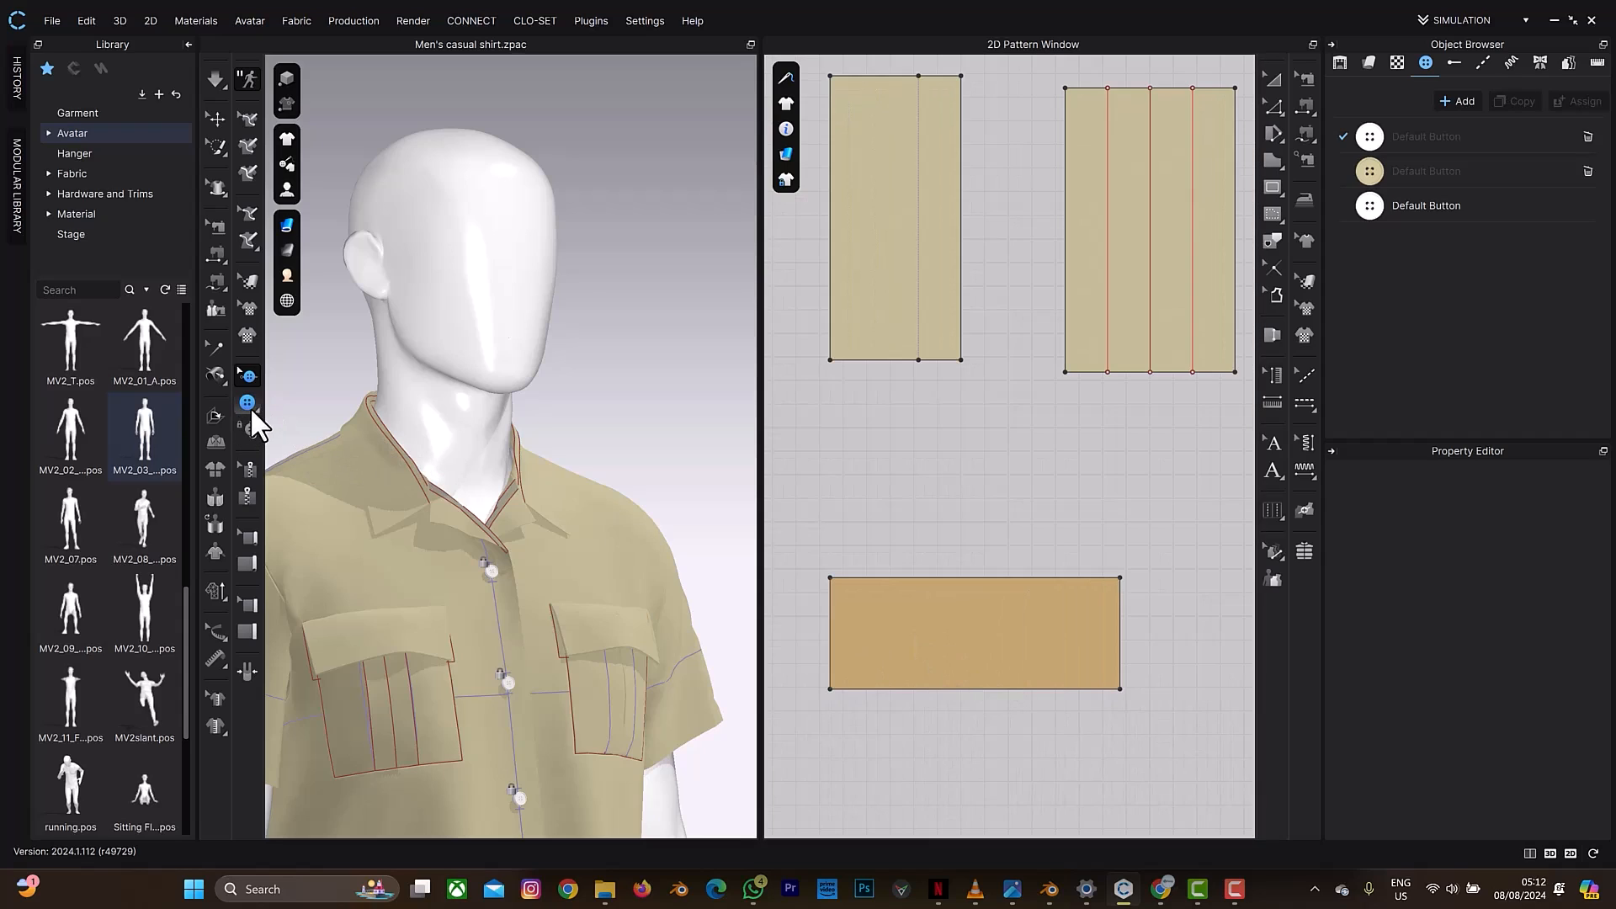
mouse_move(250, 407)
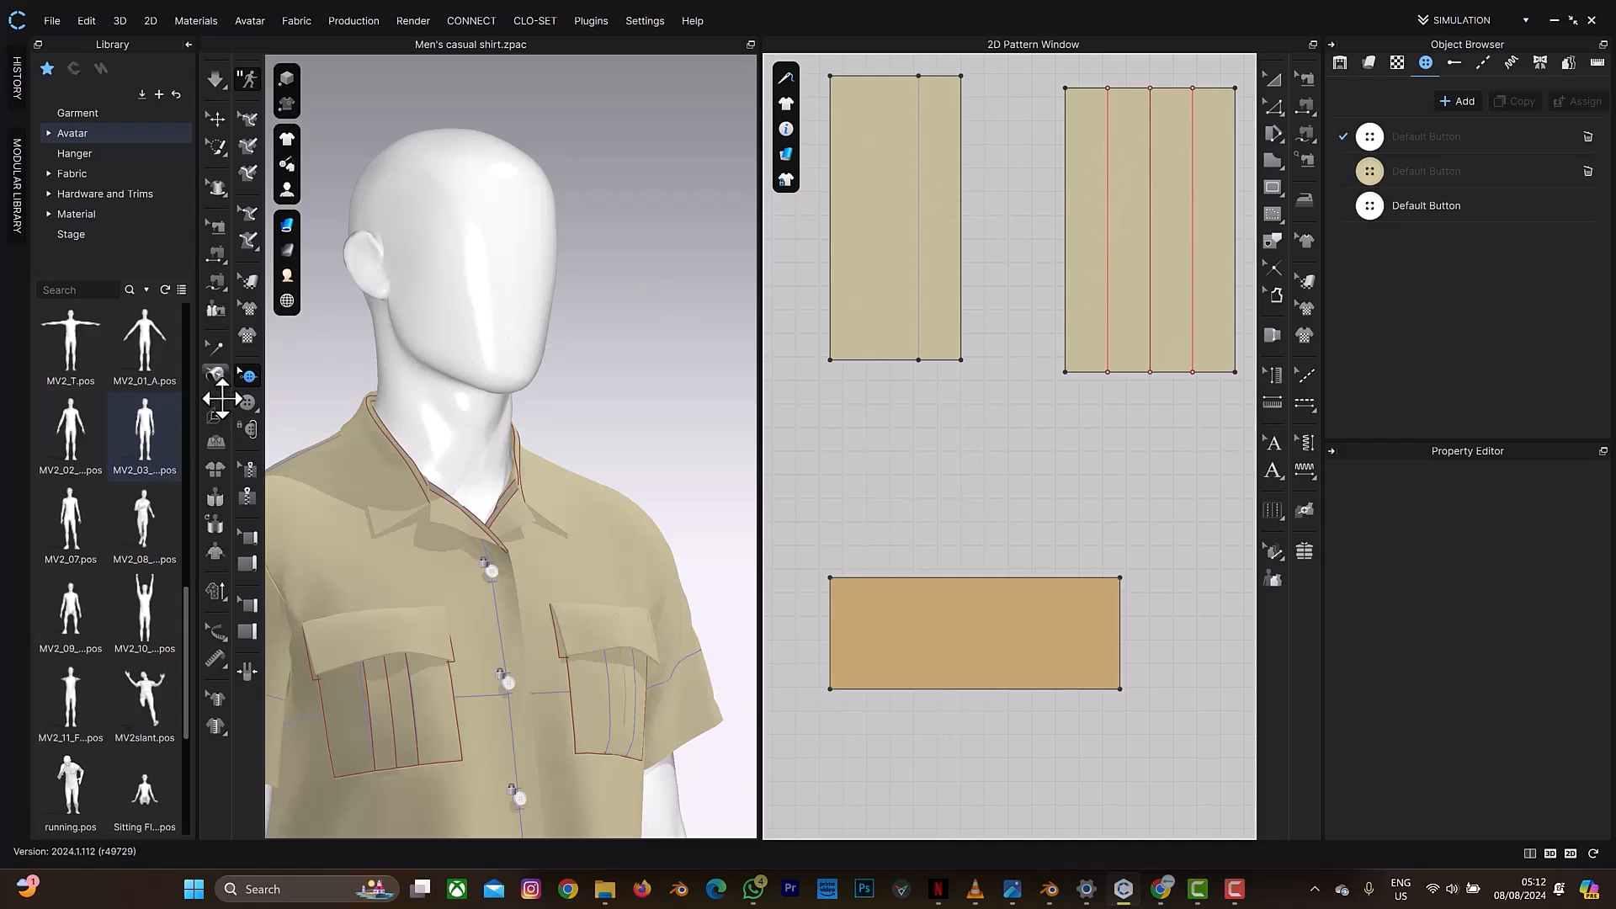
left_click(246, 402)
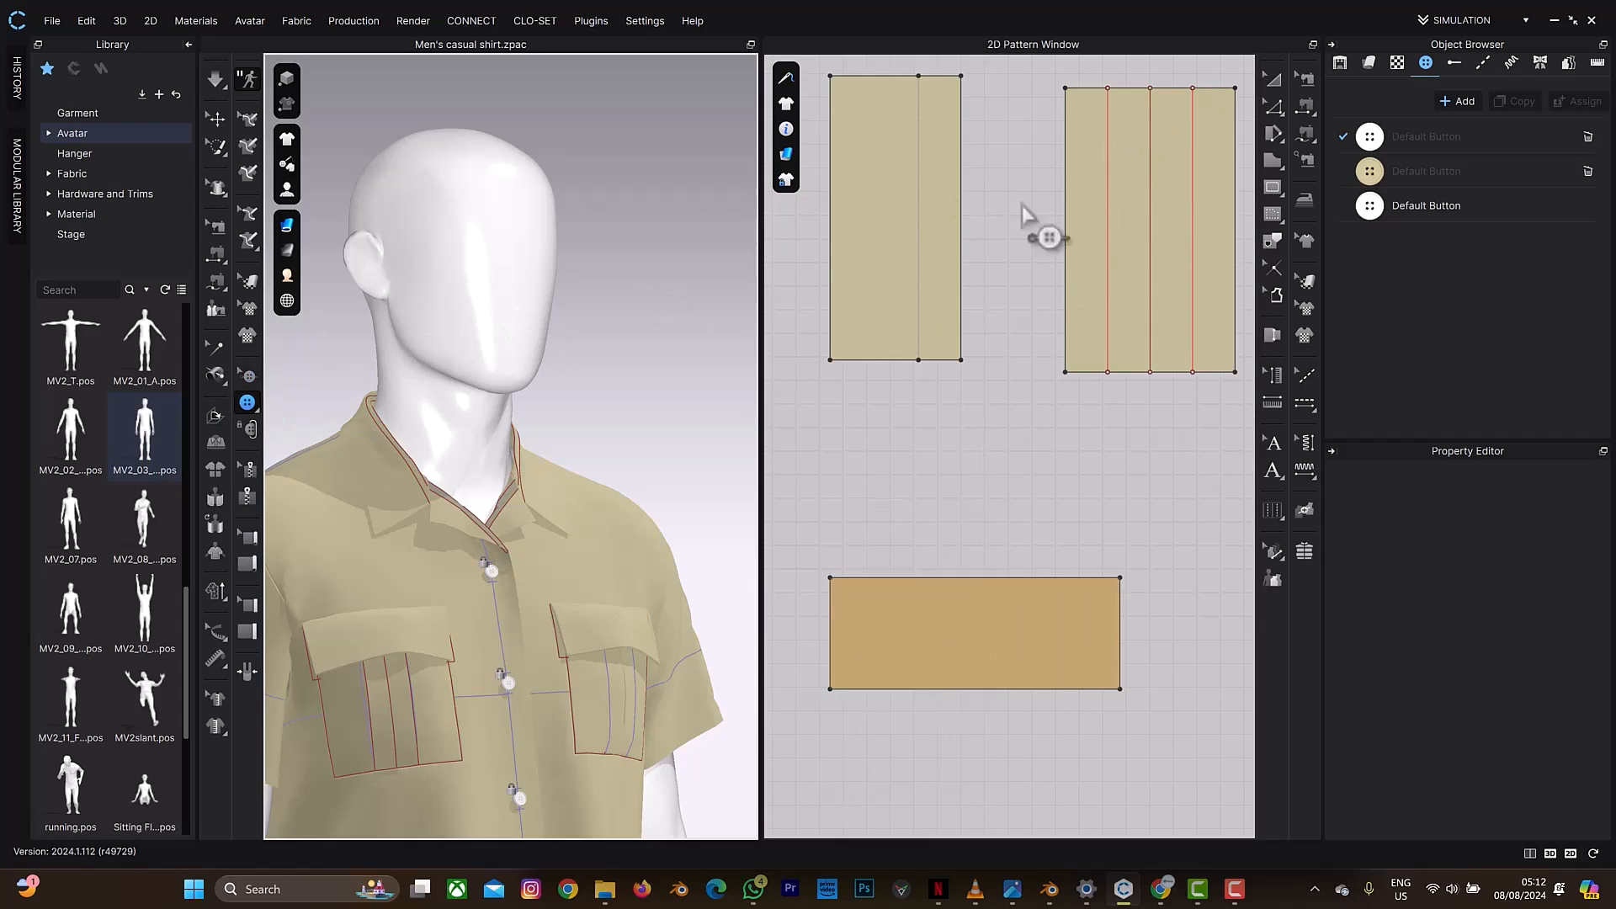
left_click(1152, 130)
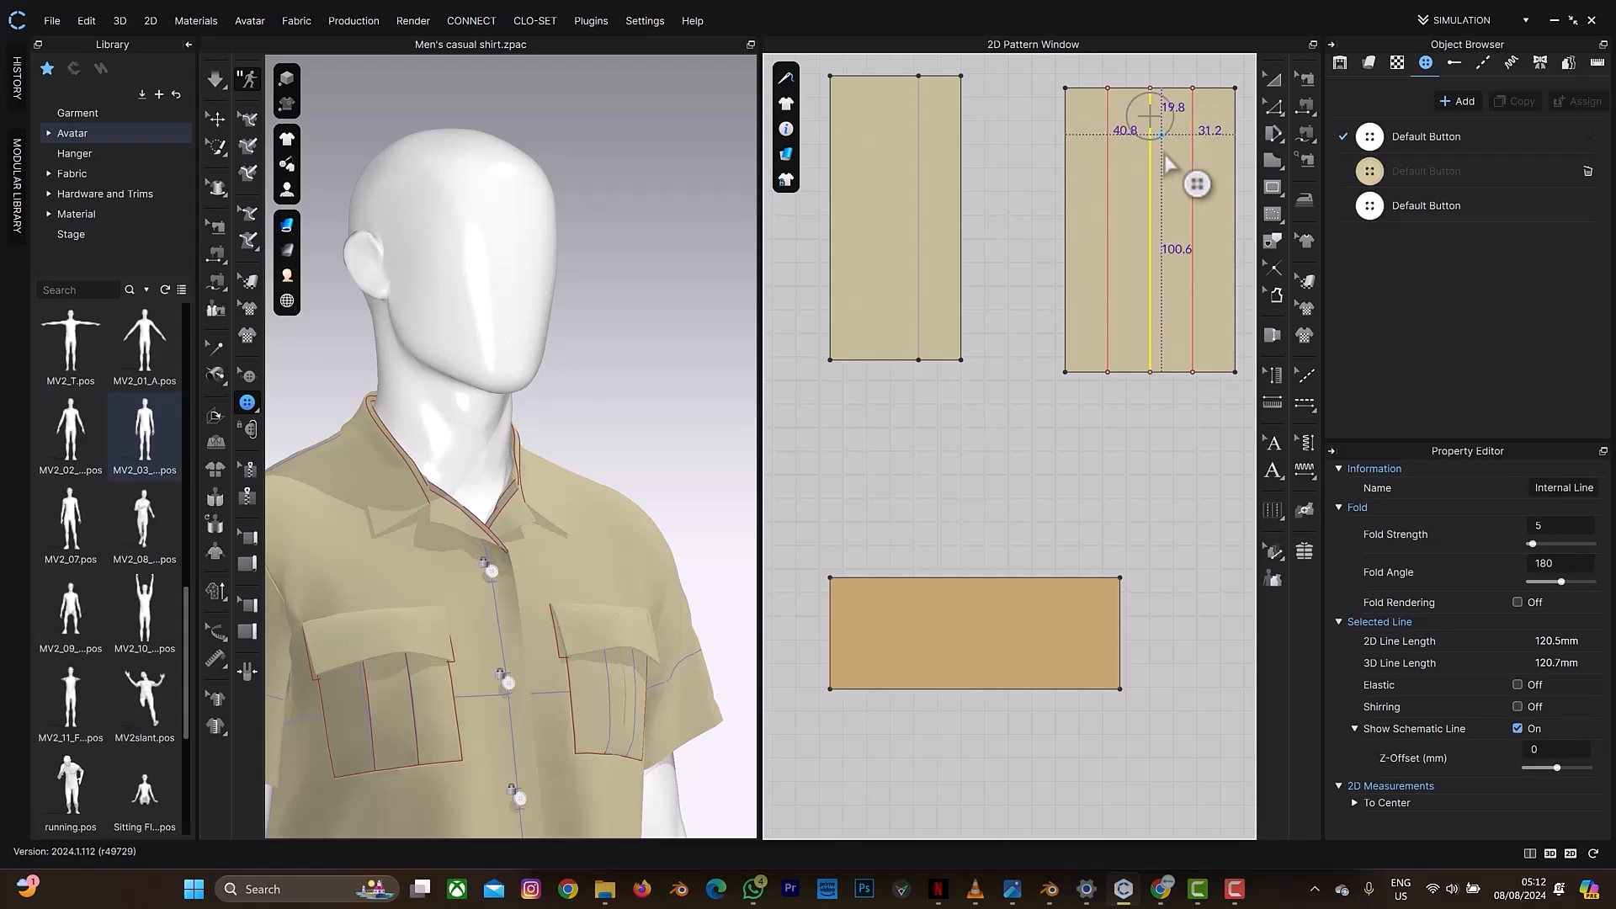
key("z")
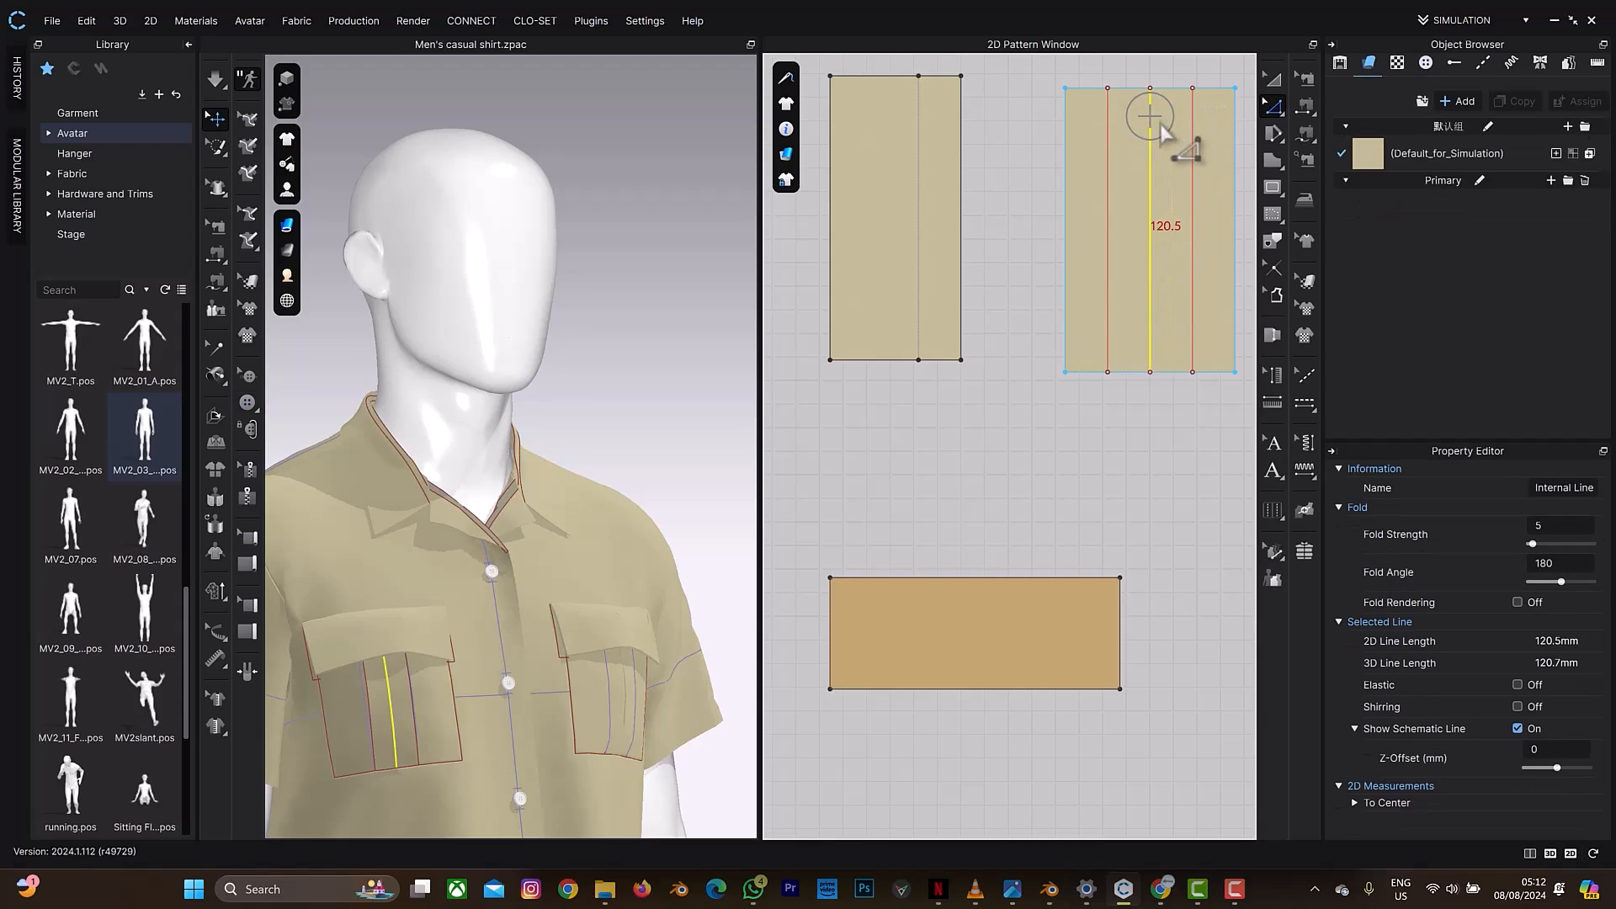
Step: Shift the button on the middle pleated pocket strip slightly lower along its center line
scroll(1156, 128, "up", 2)
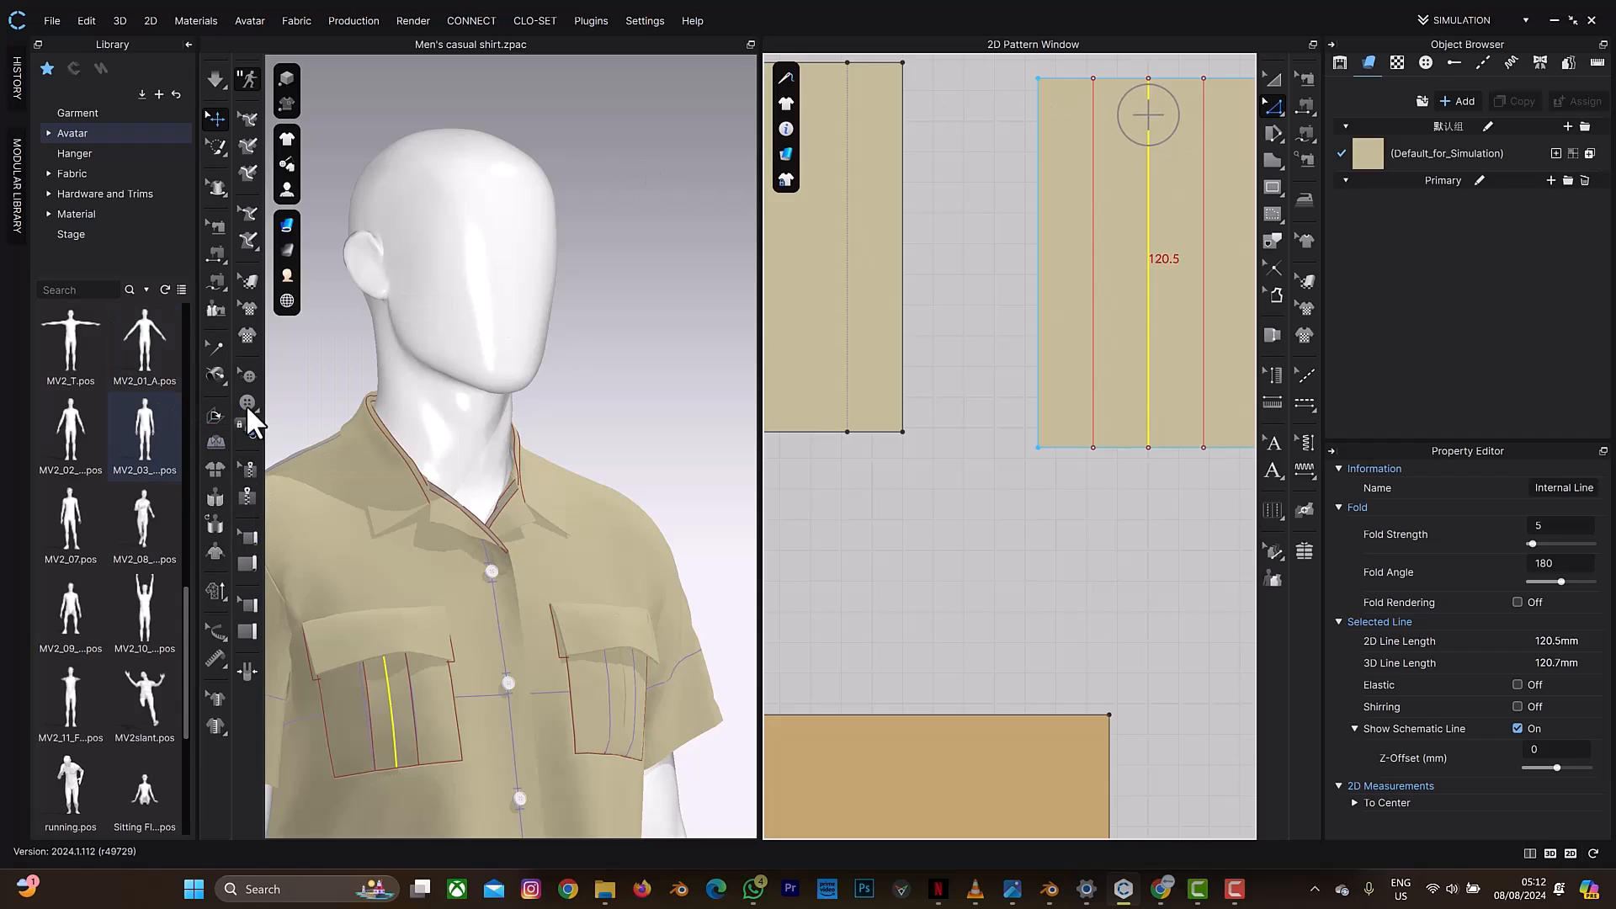
left_click(250, 376)
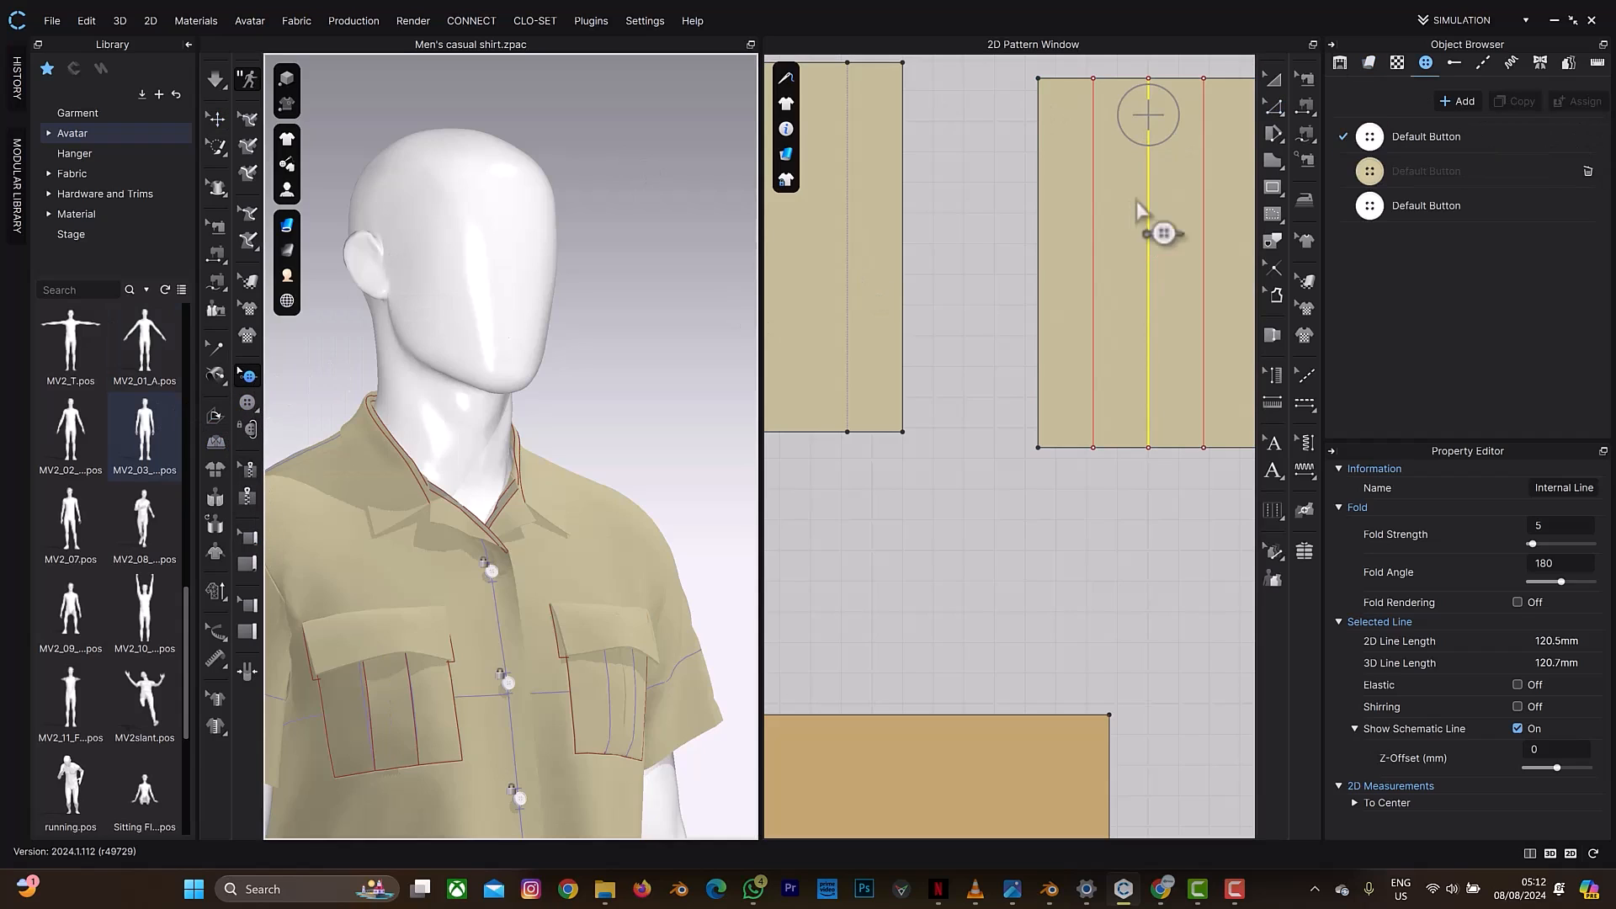
left_click(1148, 115)
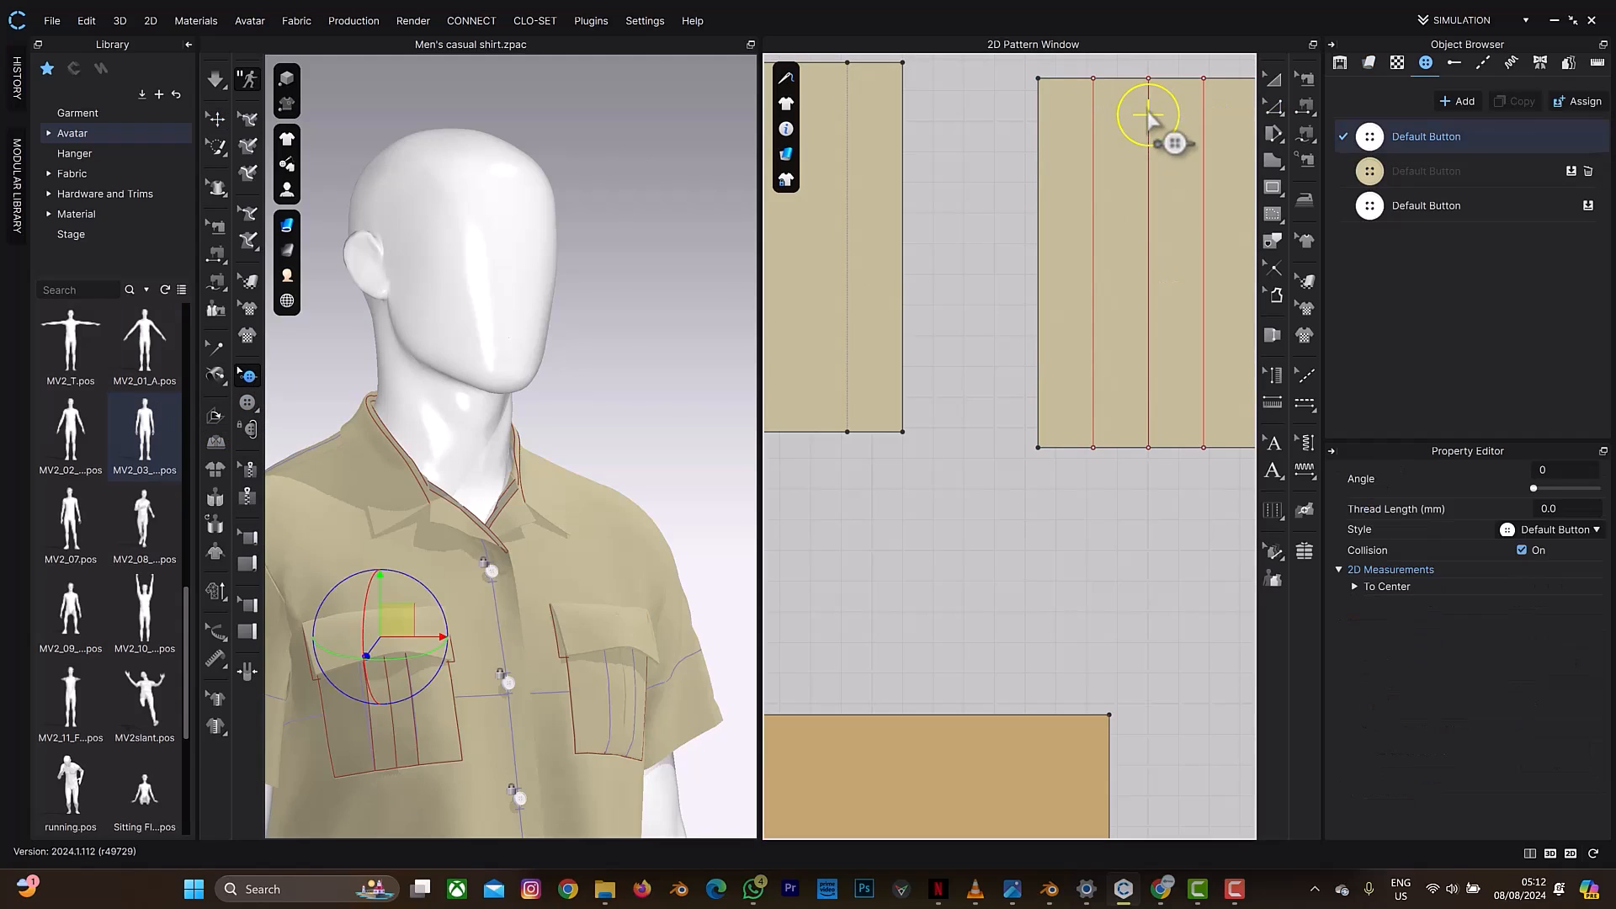
left_click_drag(1151, 124, 1150, 126)
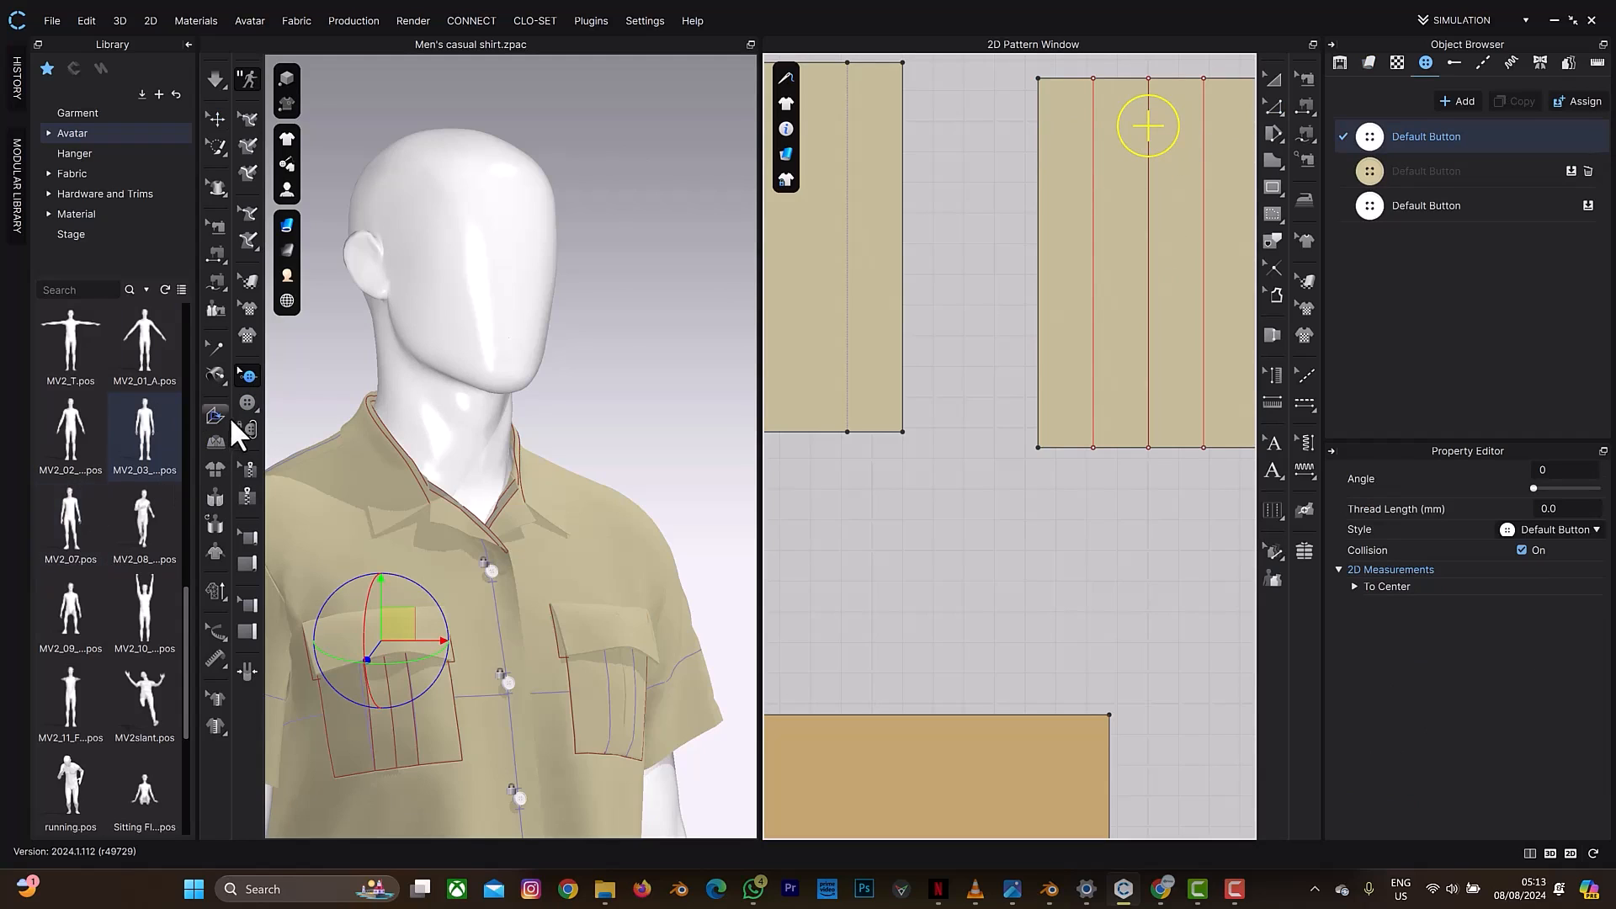
Step: Place a default buttonhole at the center of the pocket flap pattern, a little below its middle height
left_click_drag(247, 407, 308, 423)
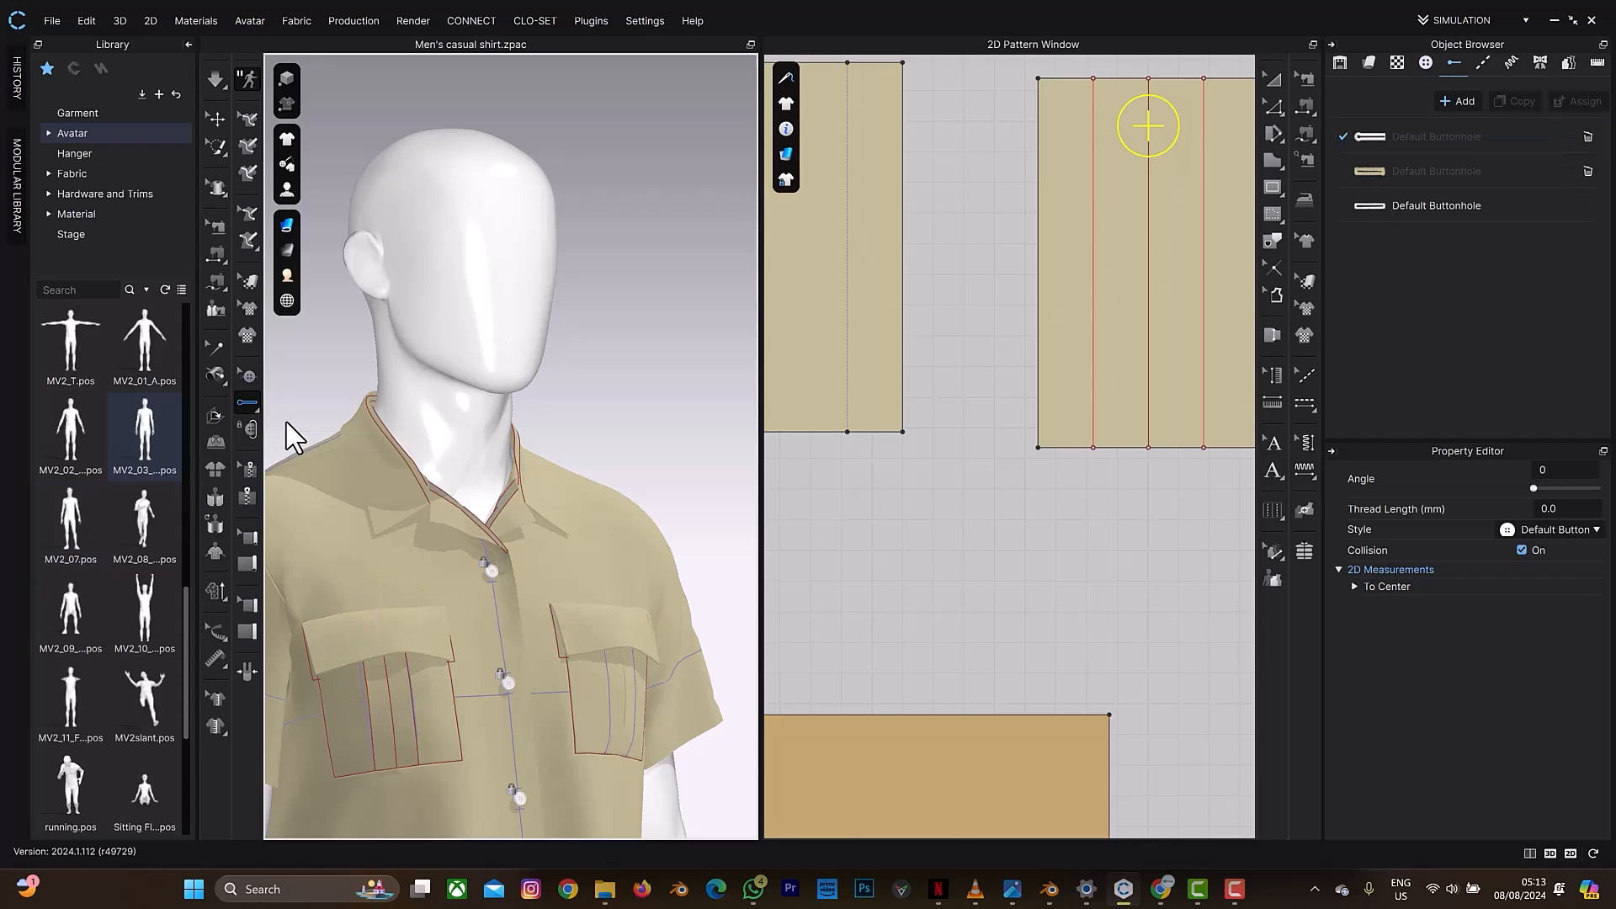
scroll(853, 747, "down", 3)
middle_click_drag(853, 732, 825, 651)
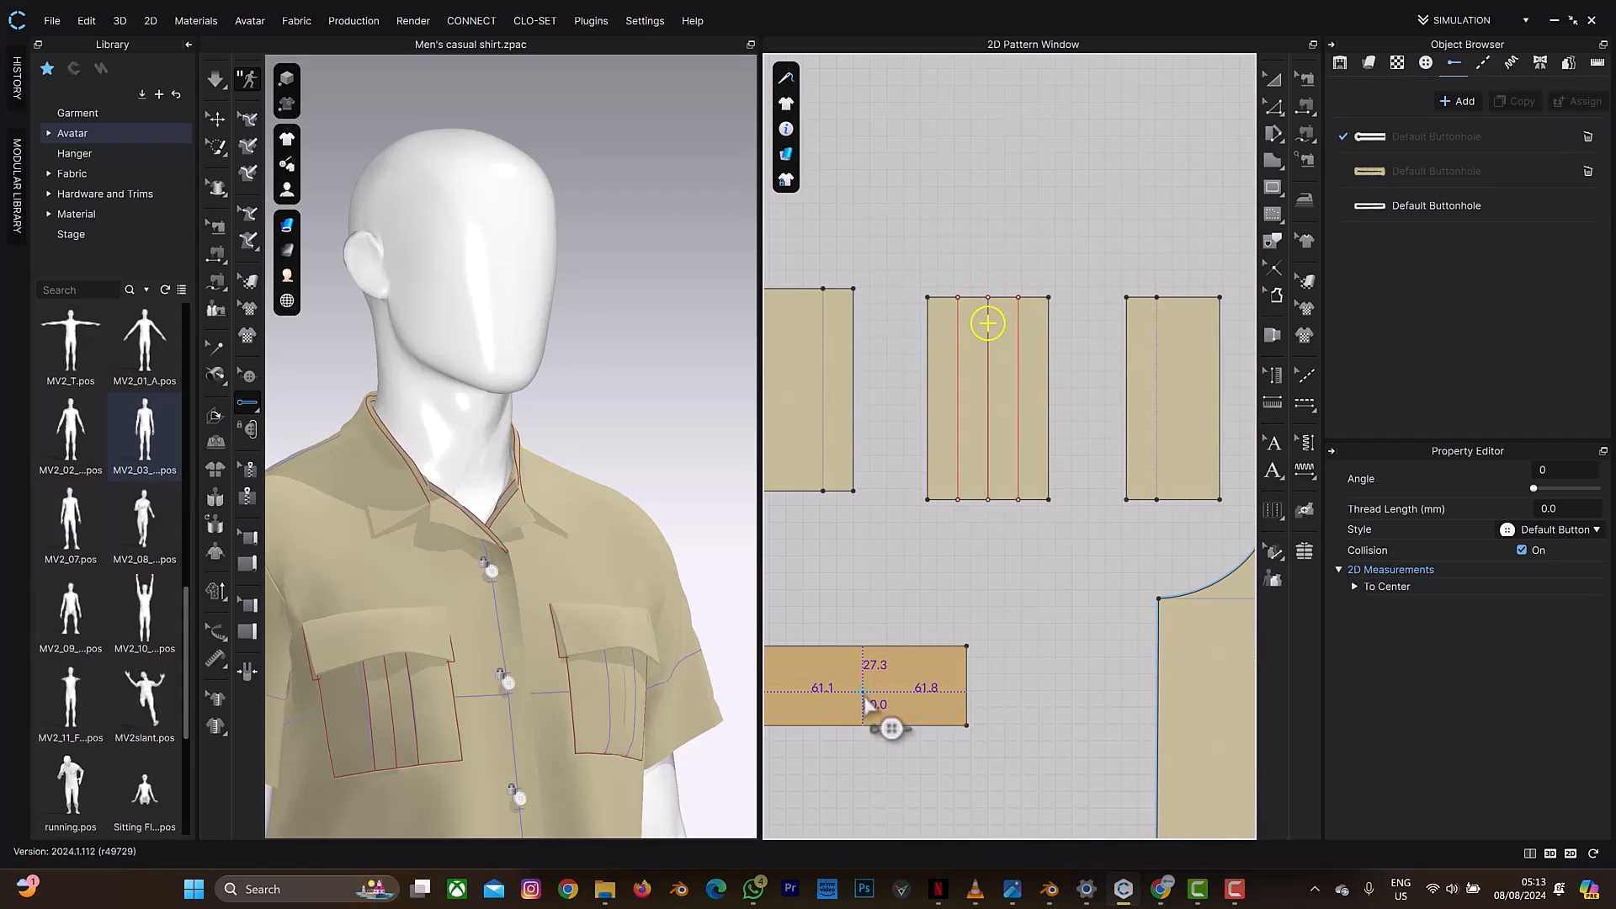
left_click(867, 705)
mouse_move(461, 695)
right_mouse_down()
mouse_move(457, 627)
mouse_move(437, 646)
mouse_move(422, 595)
mouse_move(444, 675)
mouse_move(431, 693)
right_mouse_up()
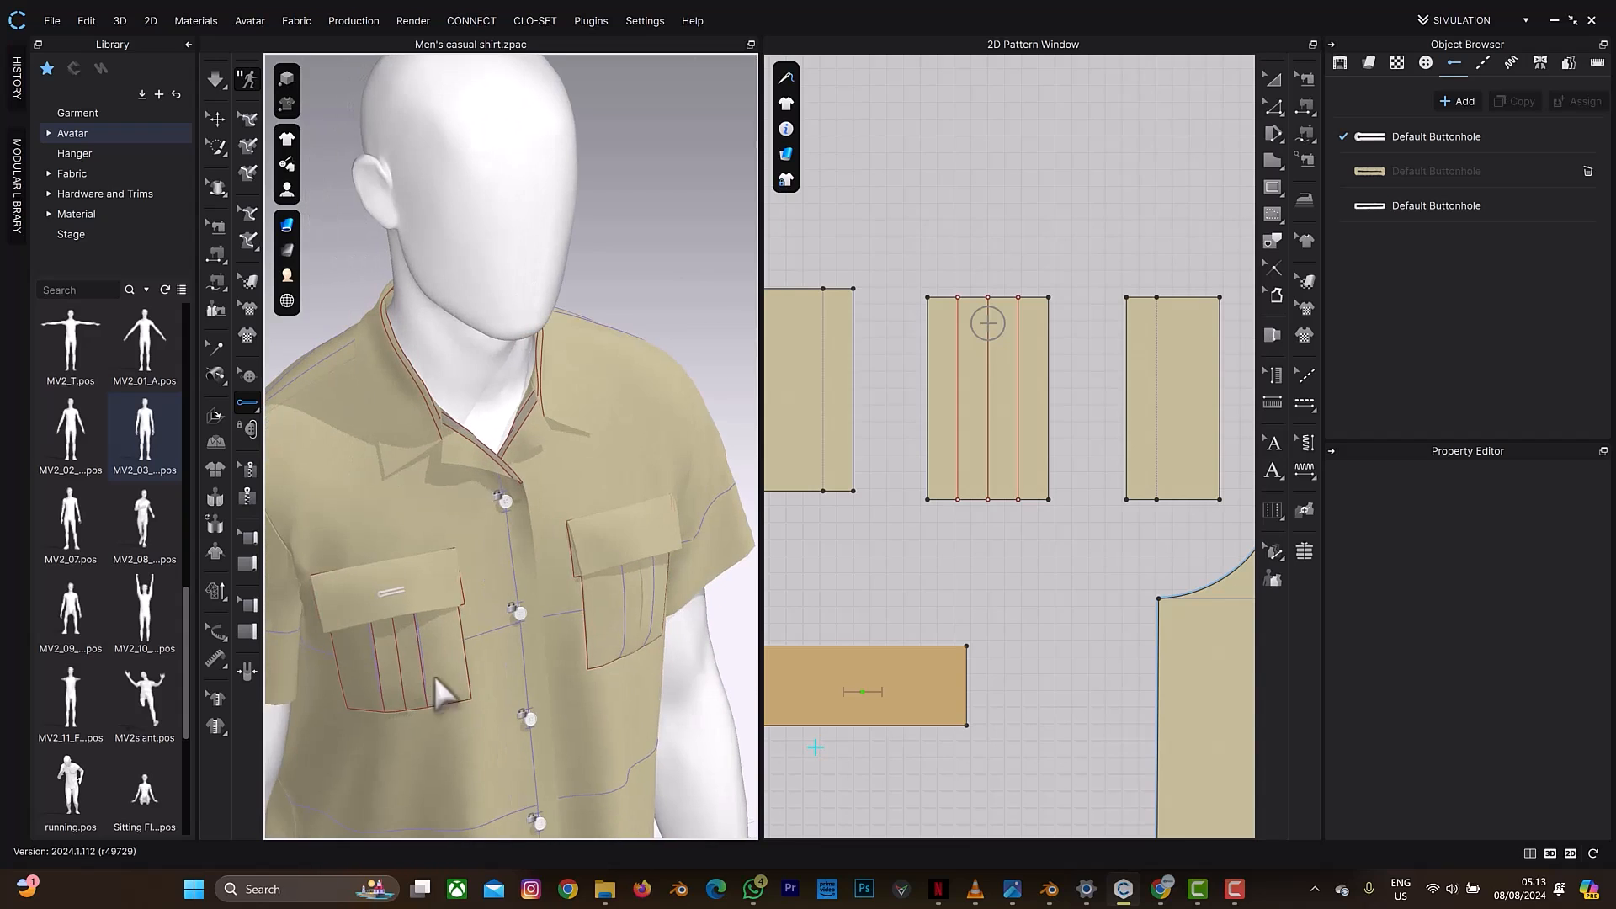
Step: Set the width of the pocket's default button style to 15 mm and check the available button shapes without changing the current one
key("z")
left_click(988, 328)
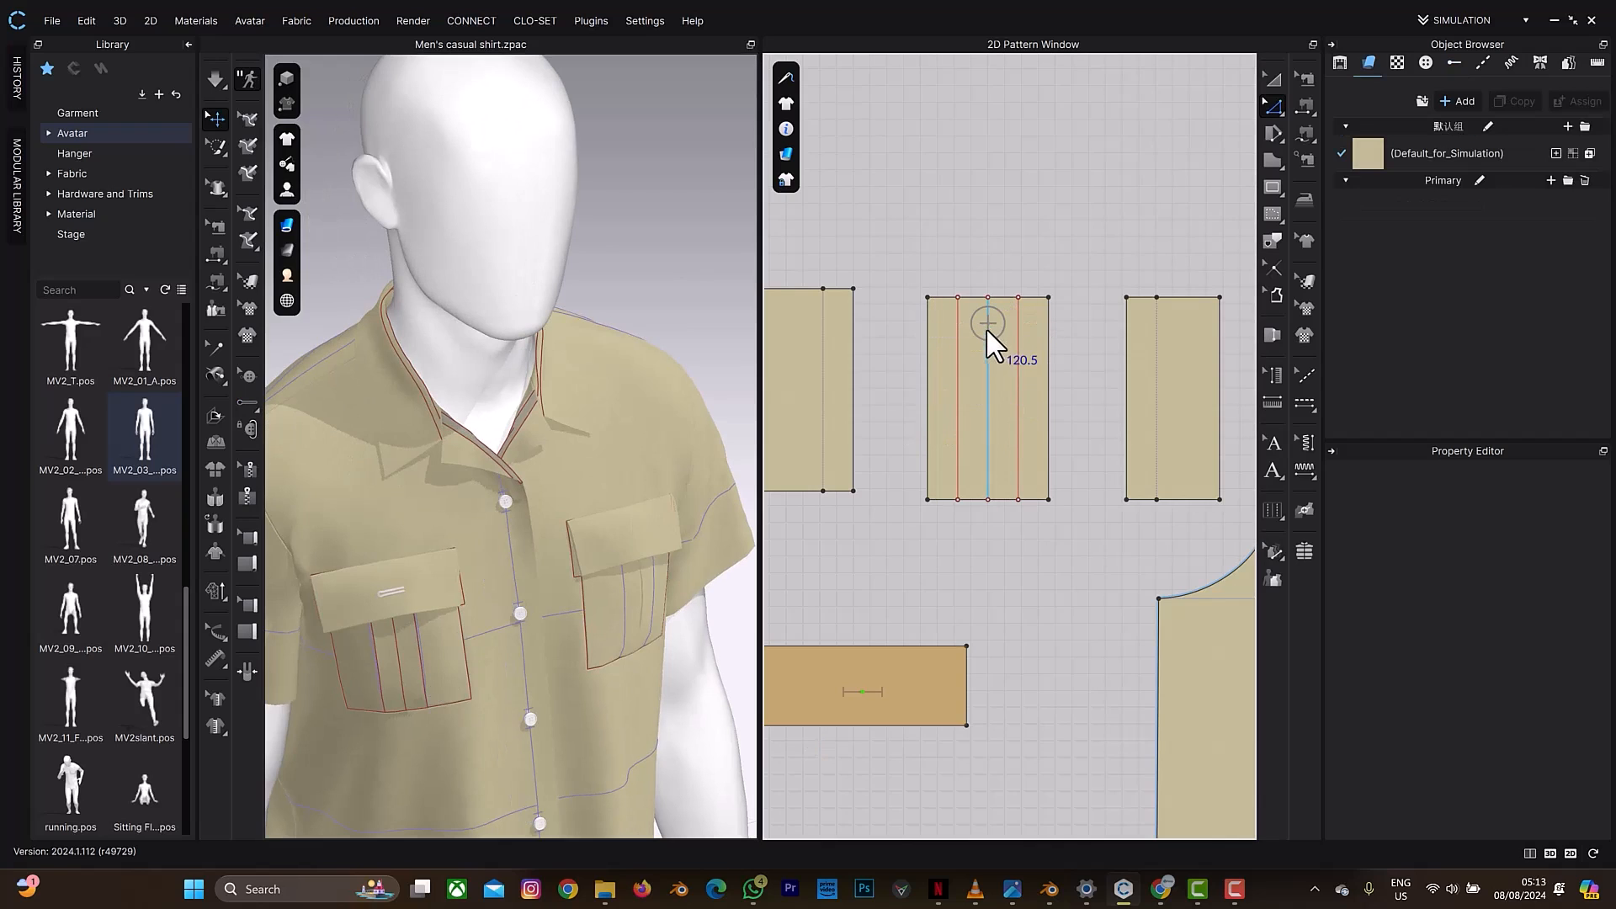
left_click(249, 372)
left_click(1016, 359)
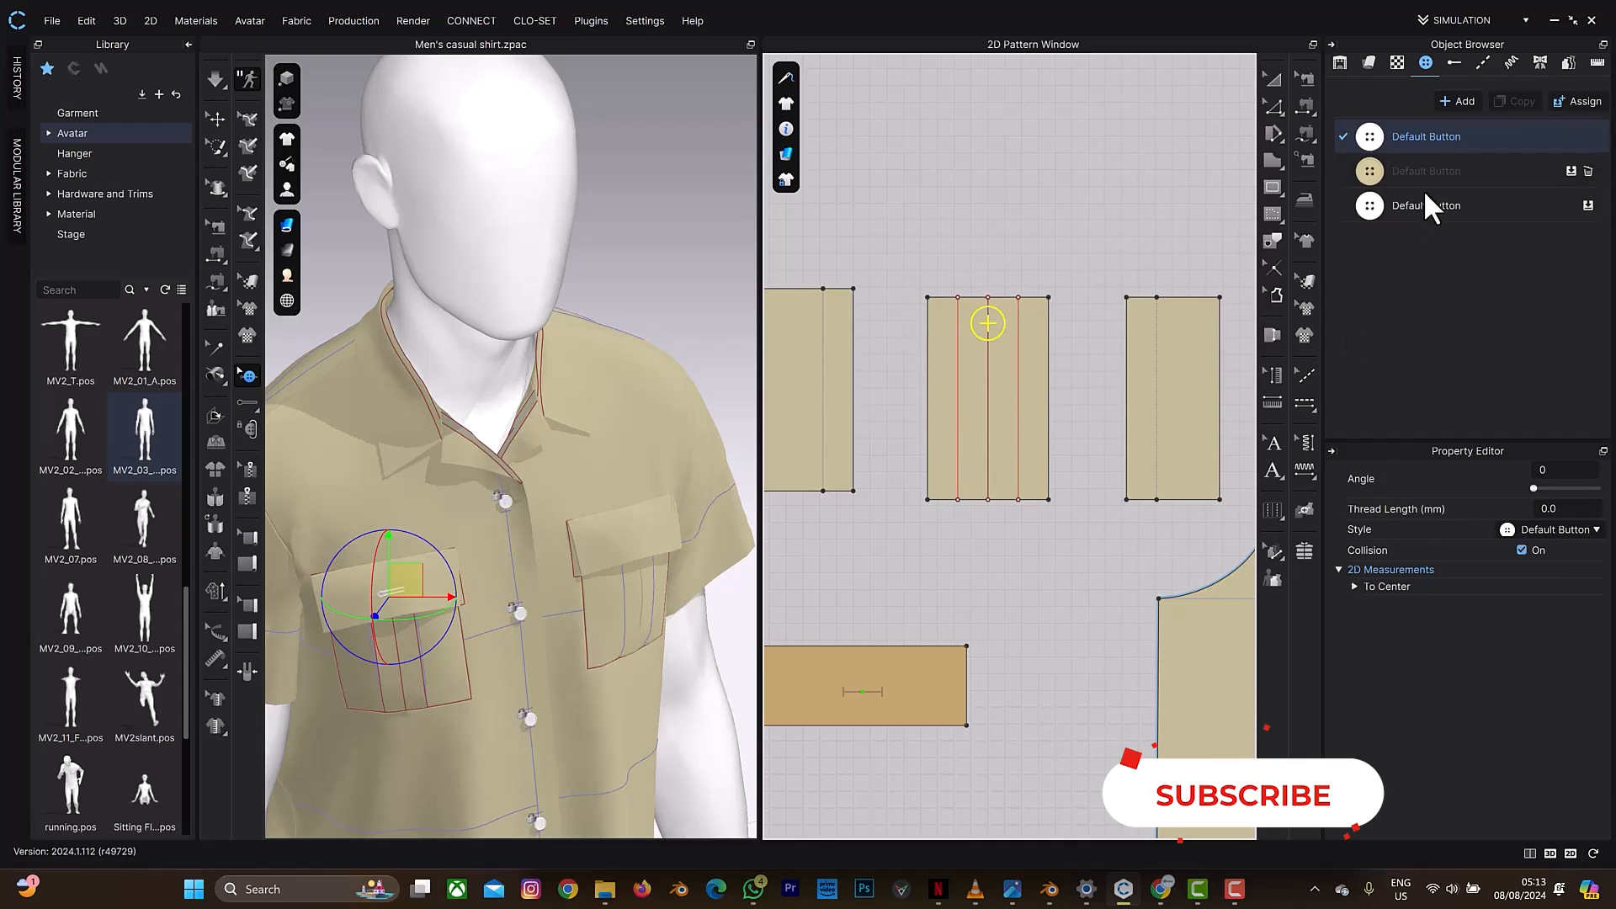
left_click(1429, 136)
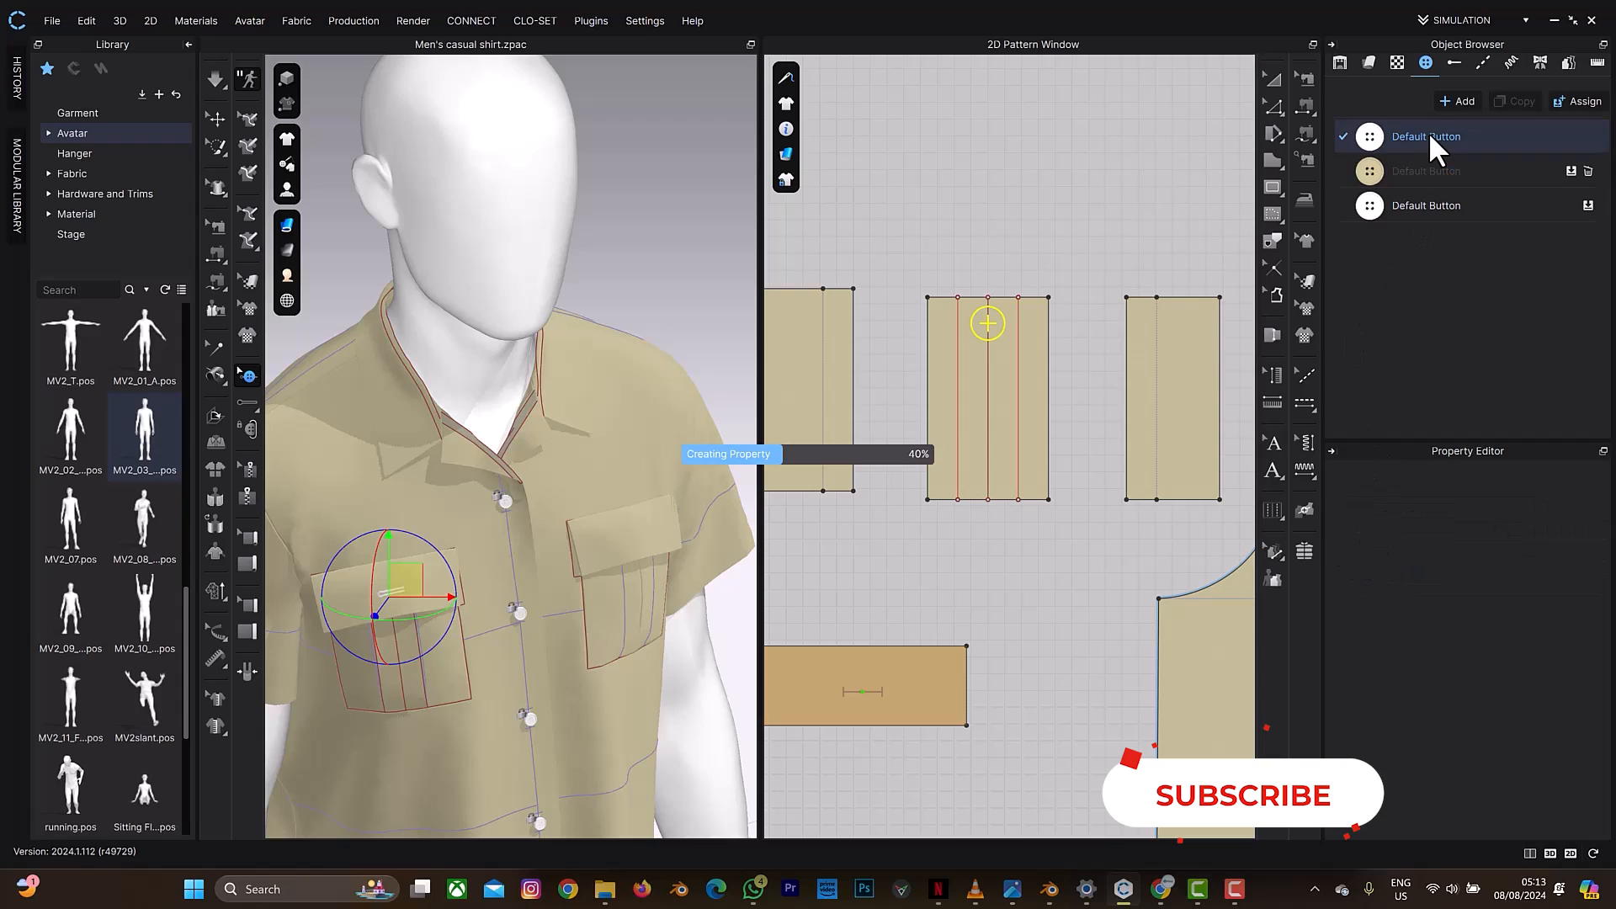
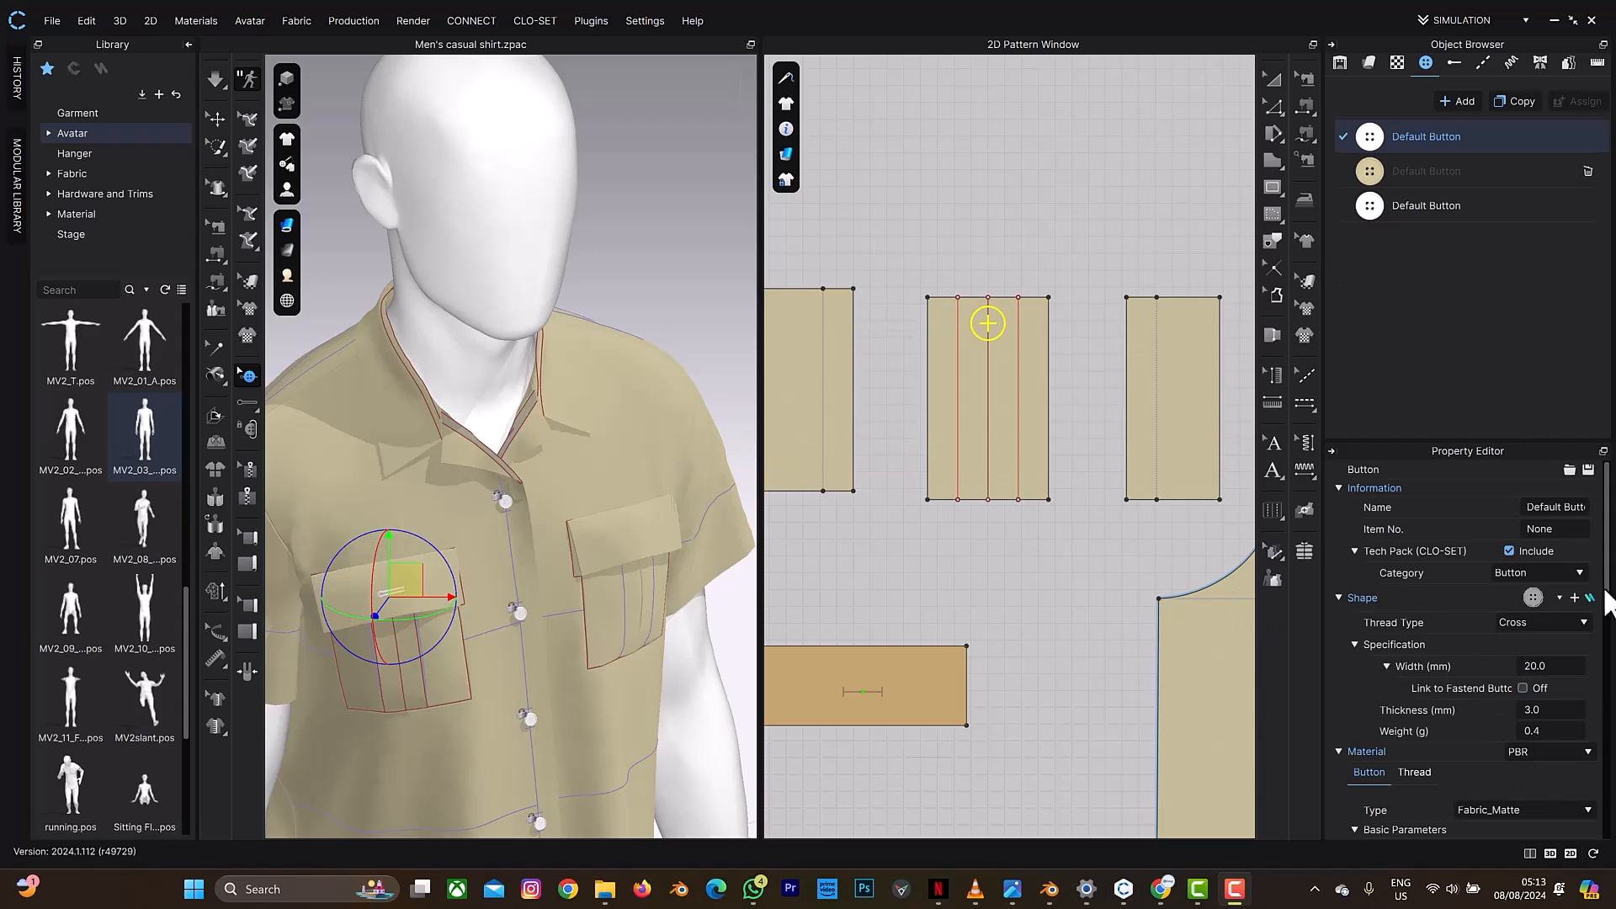
left_click(1553, 667)
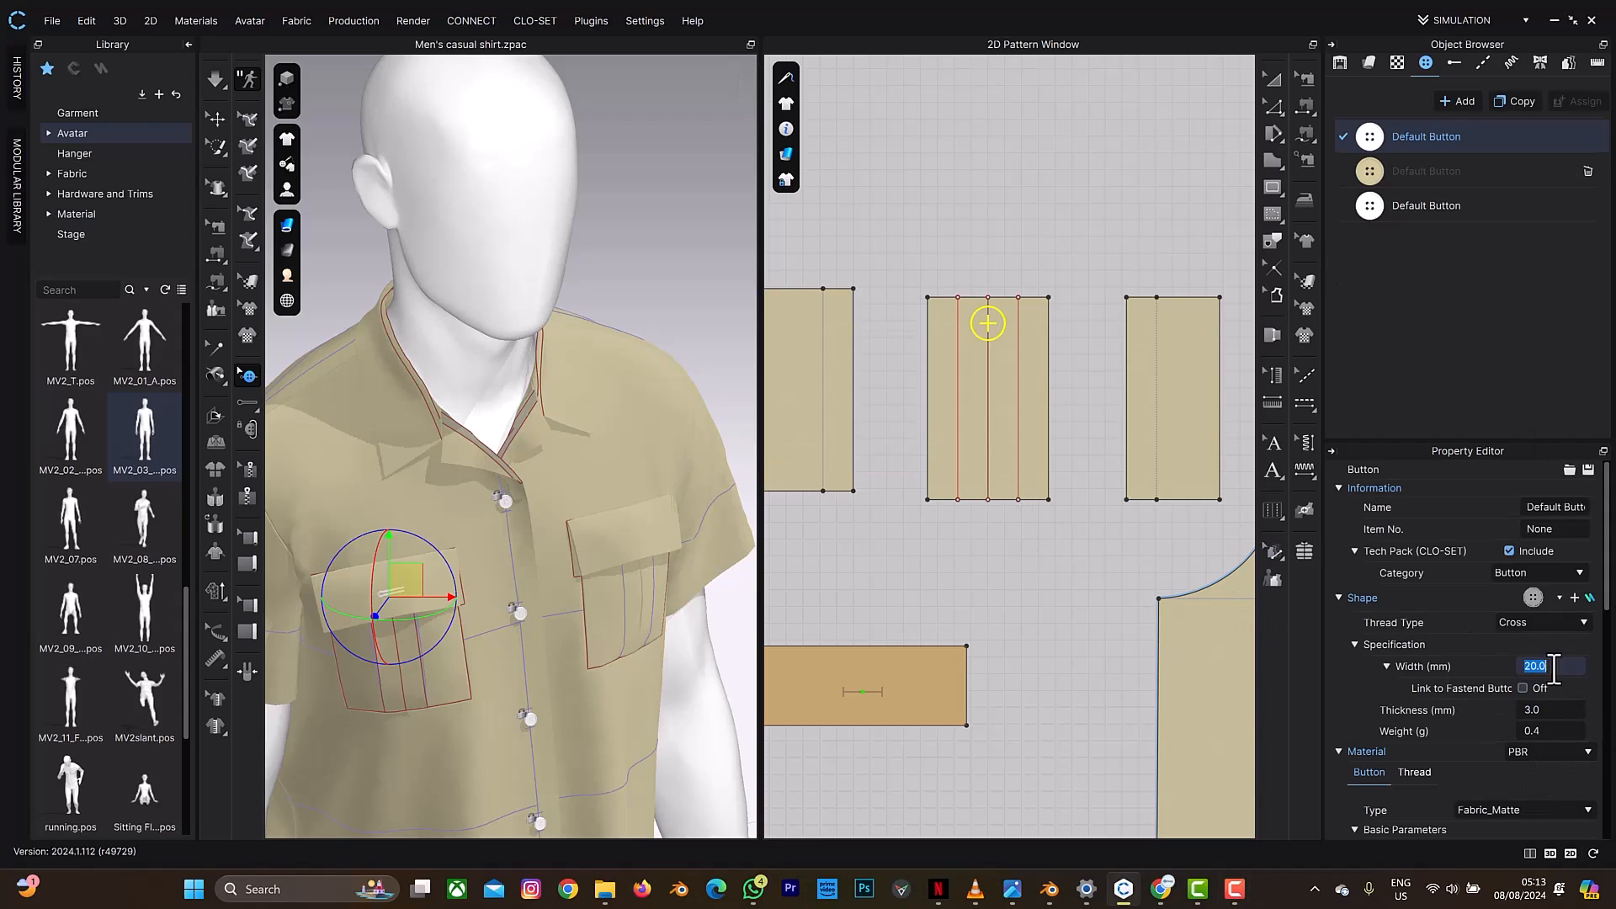
type("15")
key("Return")
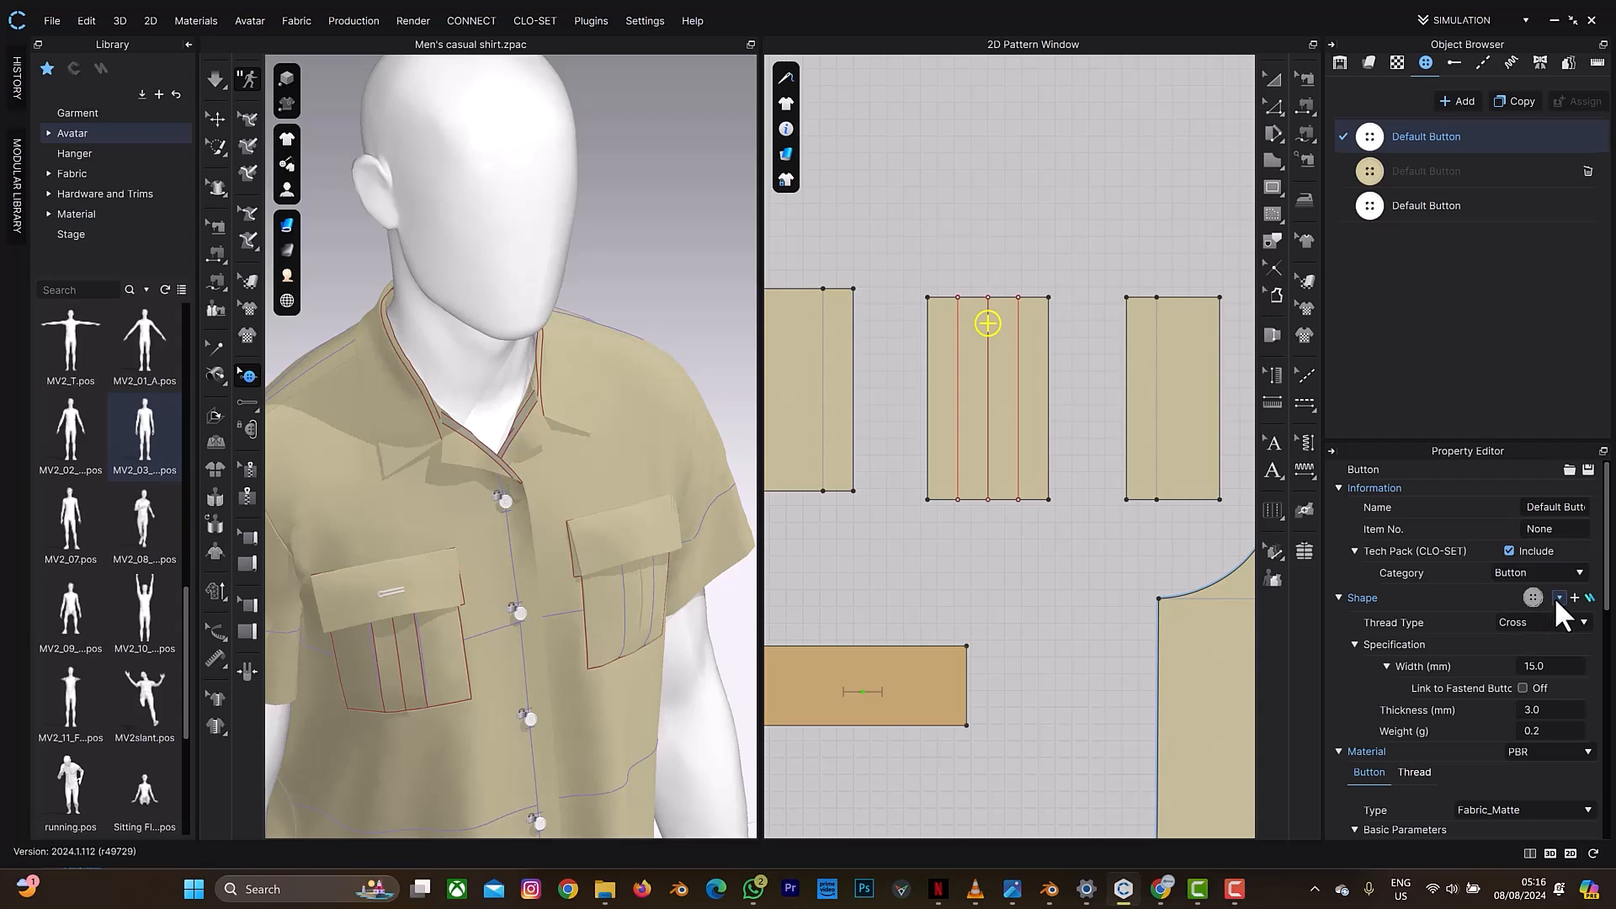
left_click(1558, 597)
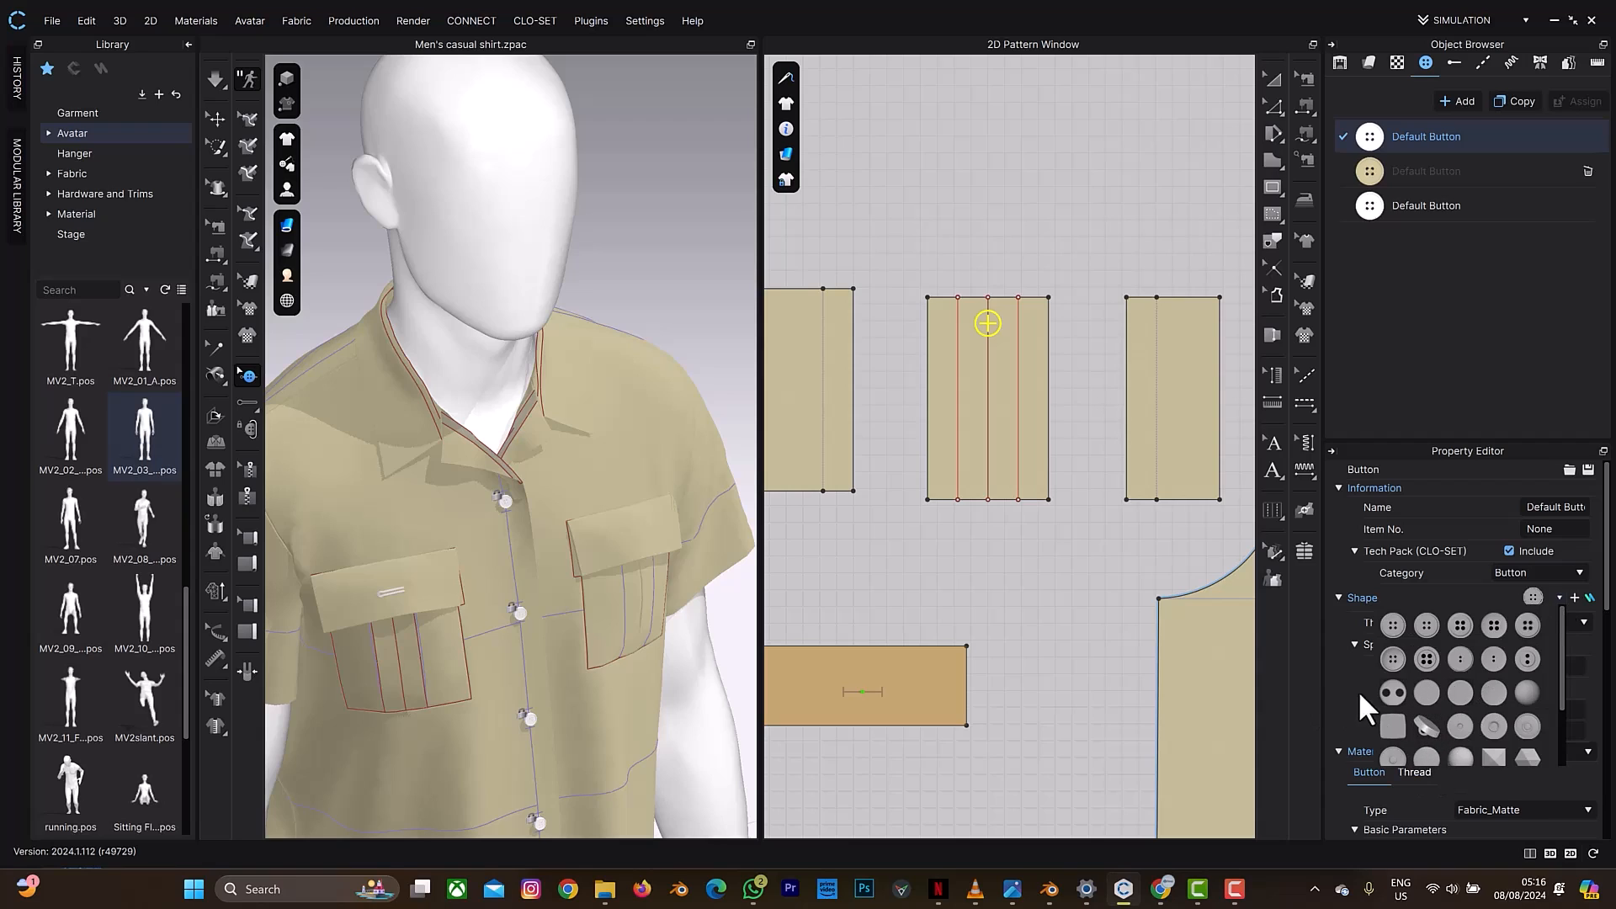
left_click(1335, 679)
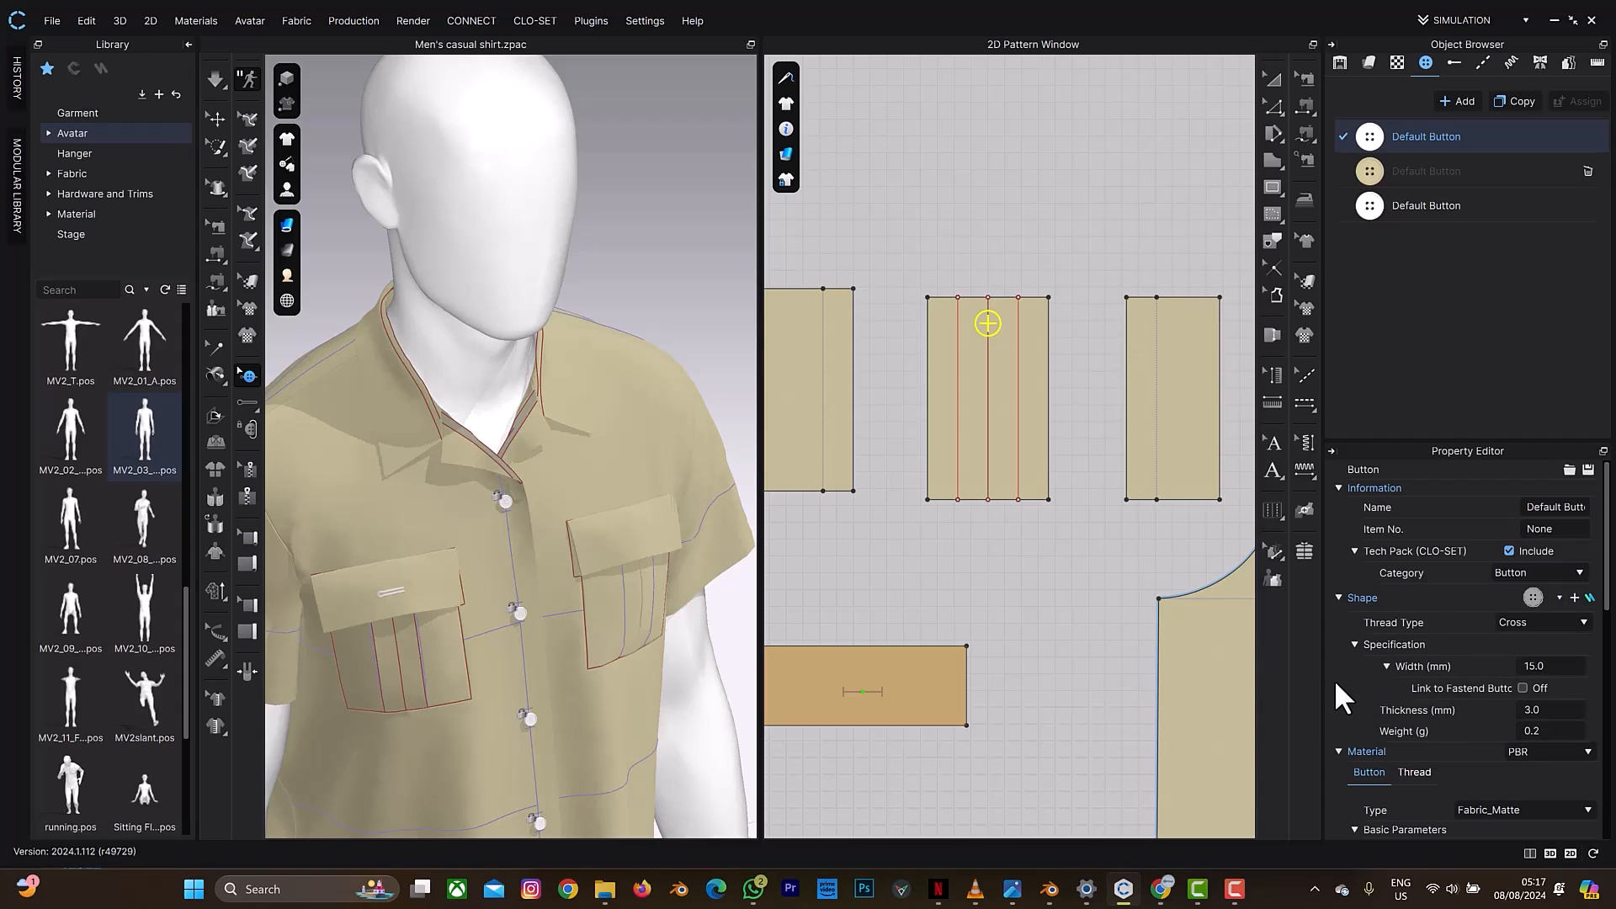
Step: Fasten the pocket strip's button to the flap's buttonhole and simulate the garment so the flap closes over the pocket
left_click(249, 429)
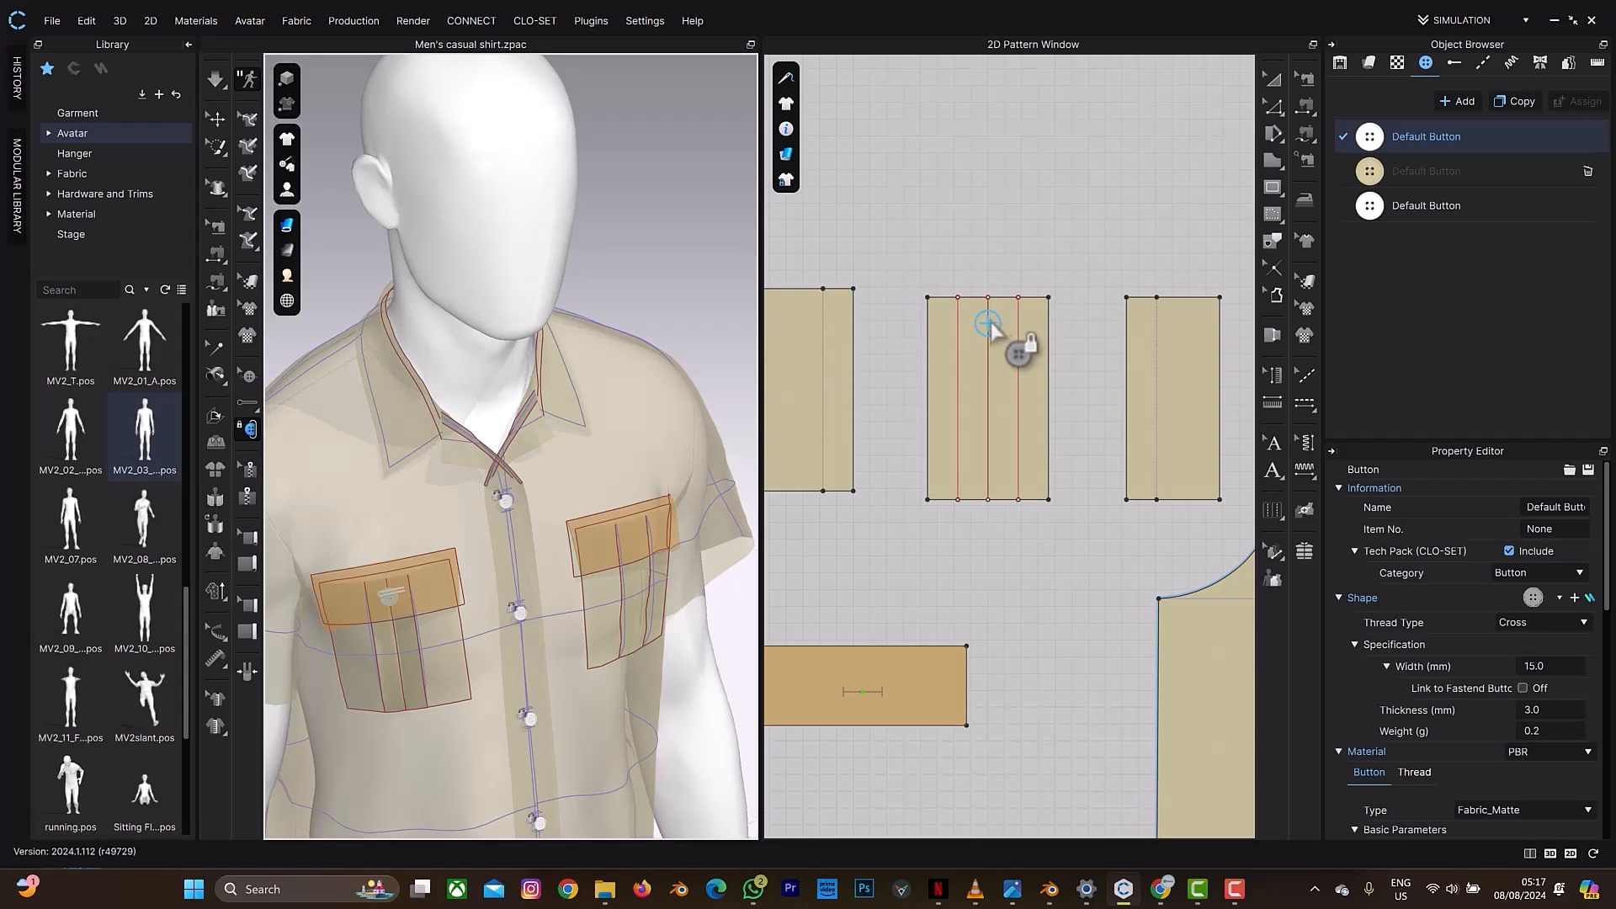
mouse_move(988, 323)
left_mouse_down()
mouse_move(932, 559)
mouse_move(863, 694)
left_mouse_up()
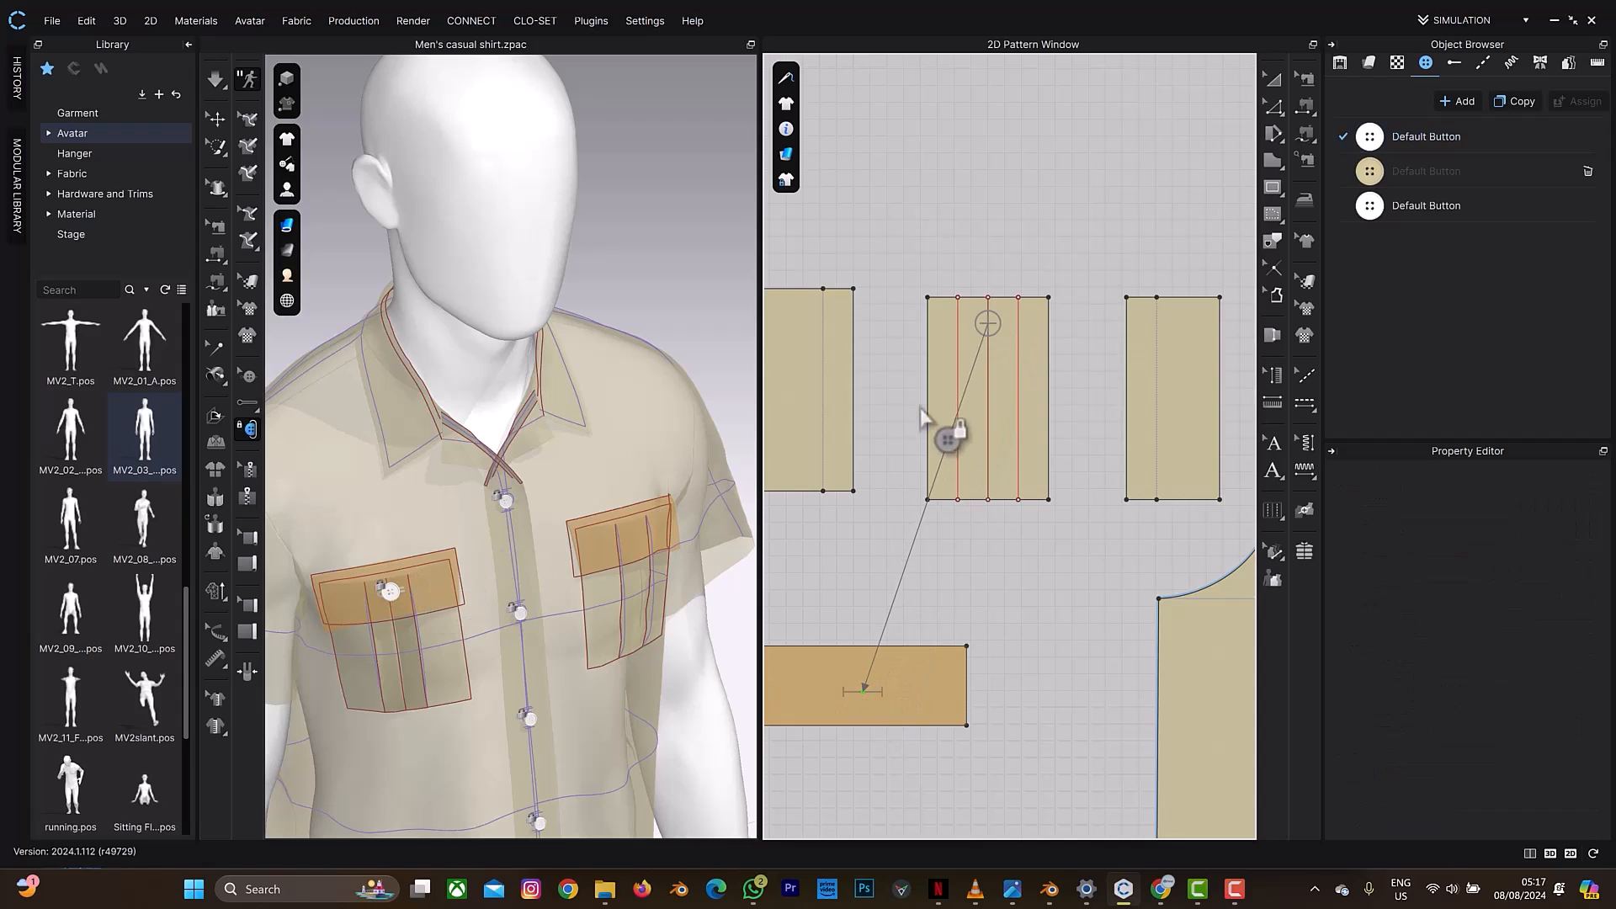
right_click_drag(407, 567, 436, 541)
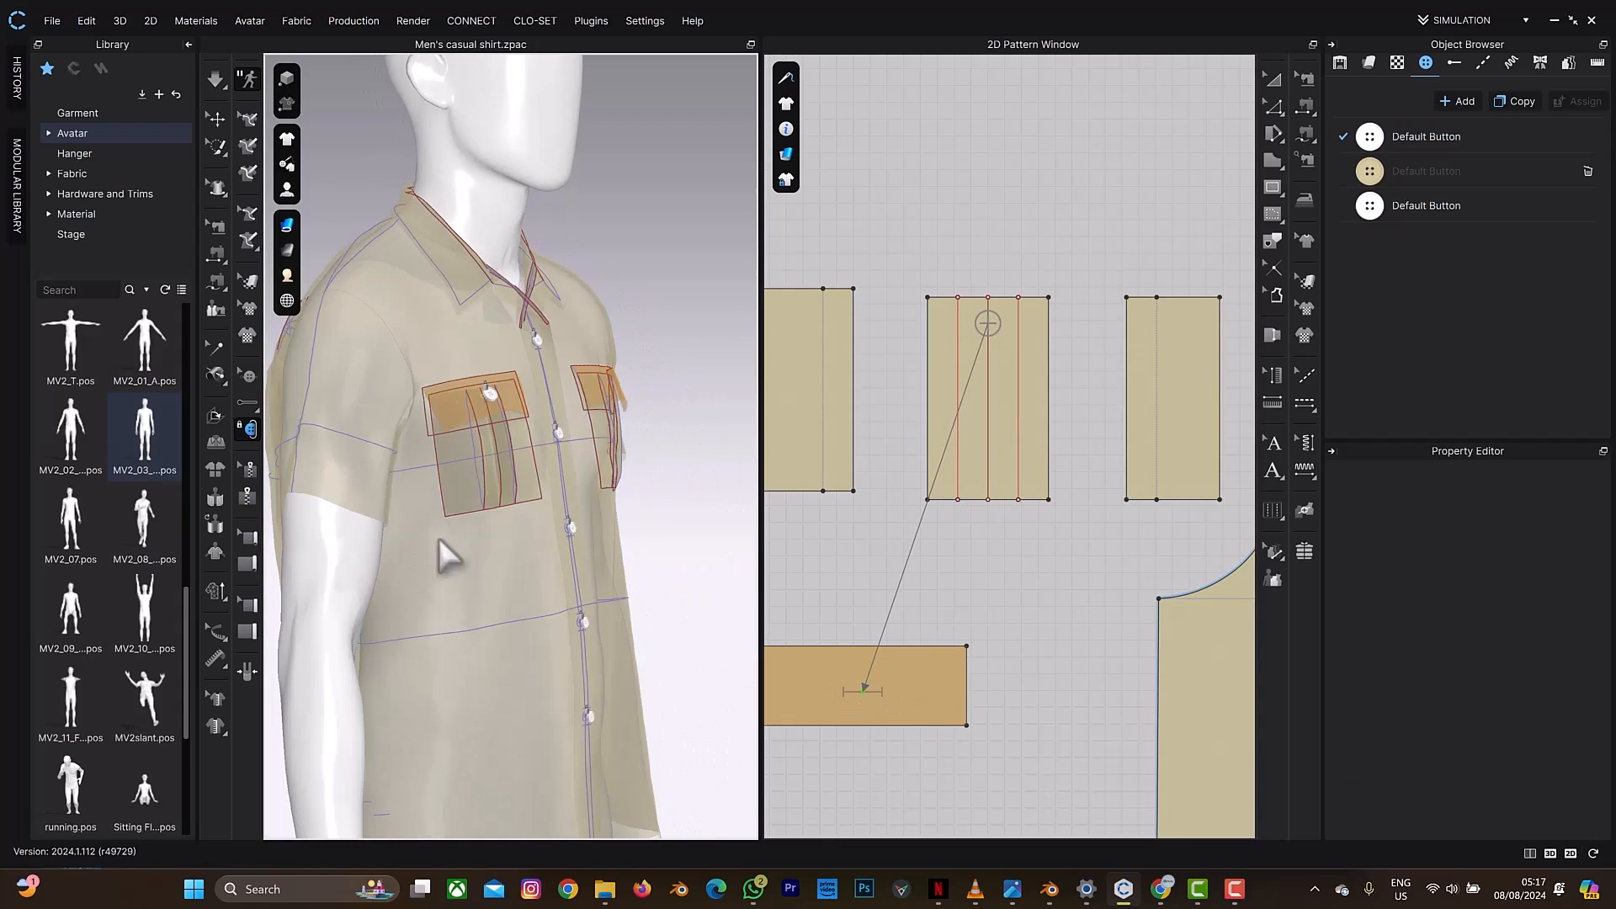
key("space")
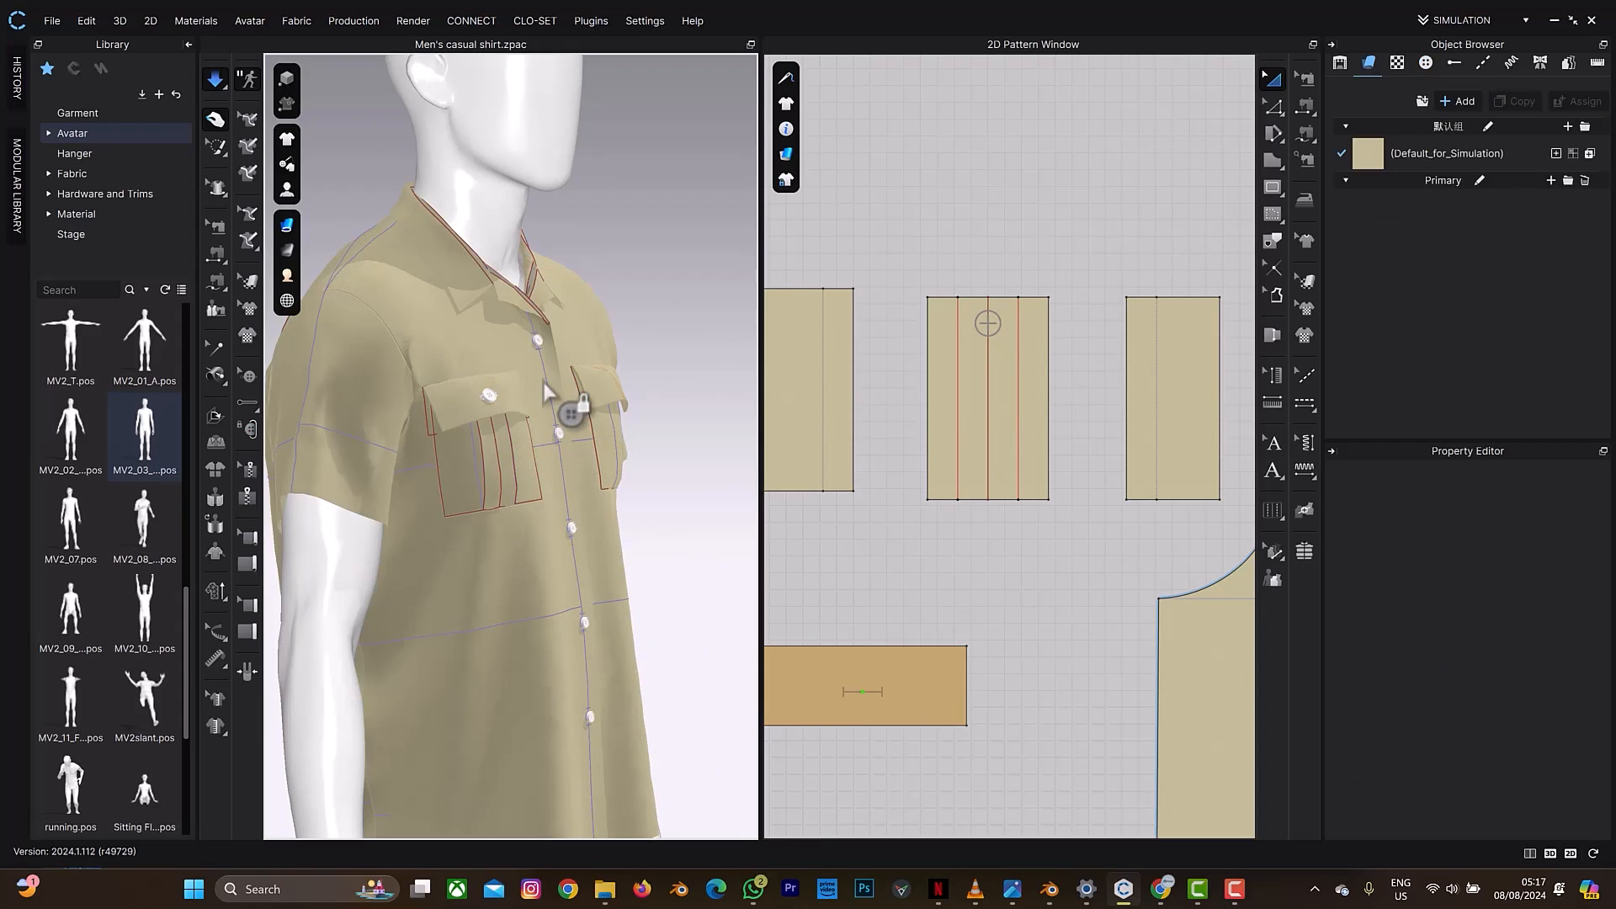
scroll(537, 397, "up", 6)
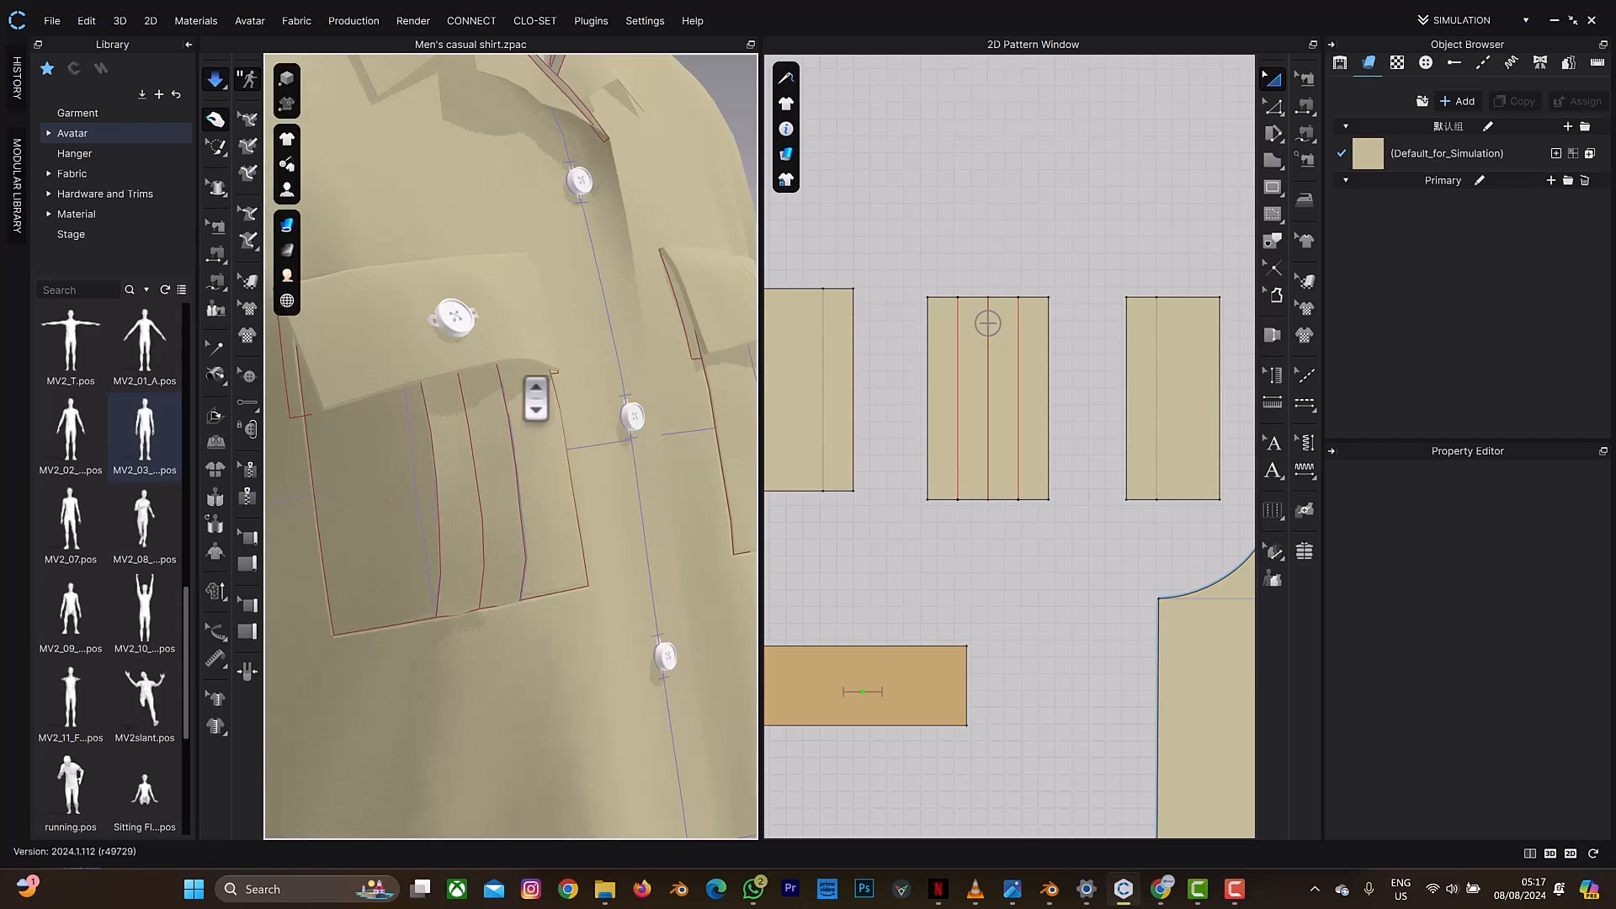
scroll(525, 408, "up", 2)
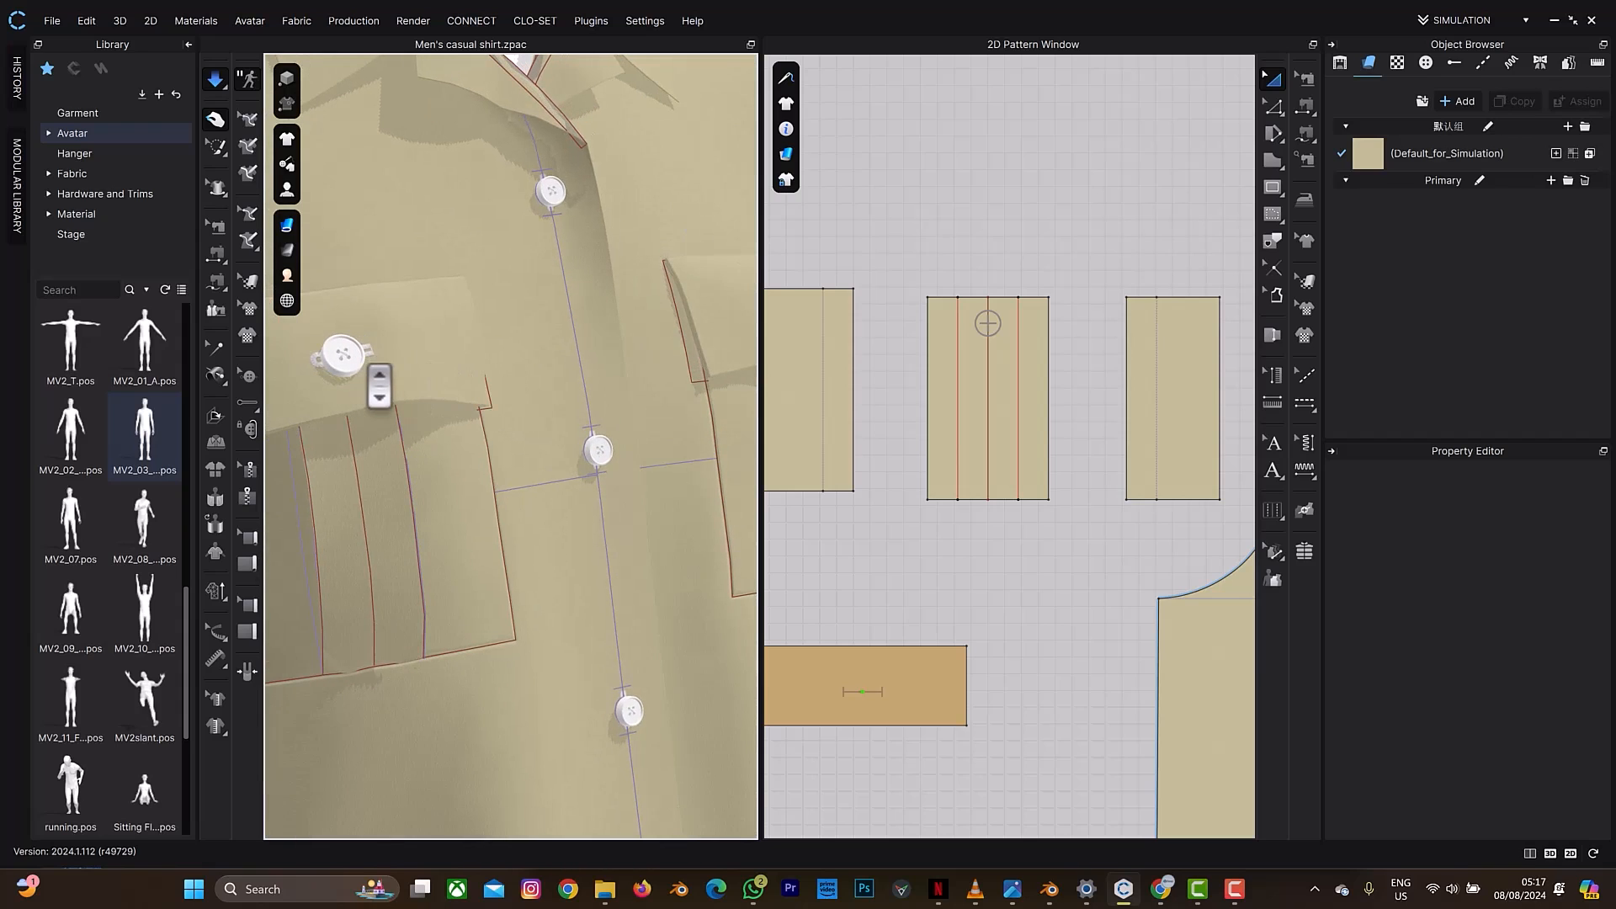
scroll(389, 379, "up", 2)
right_click_drag(426, 386, 487, 480)
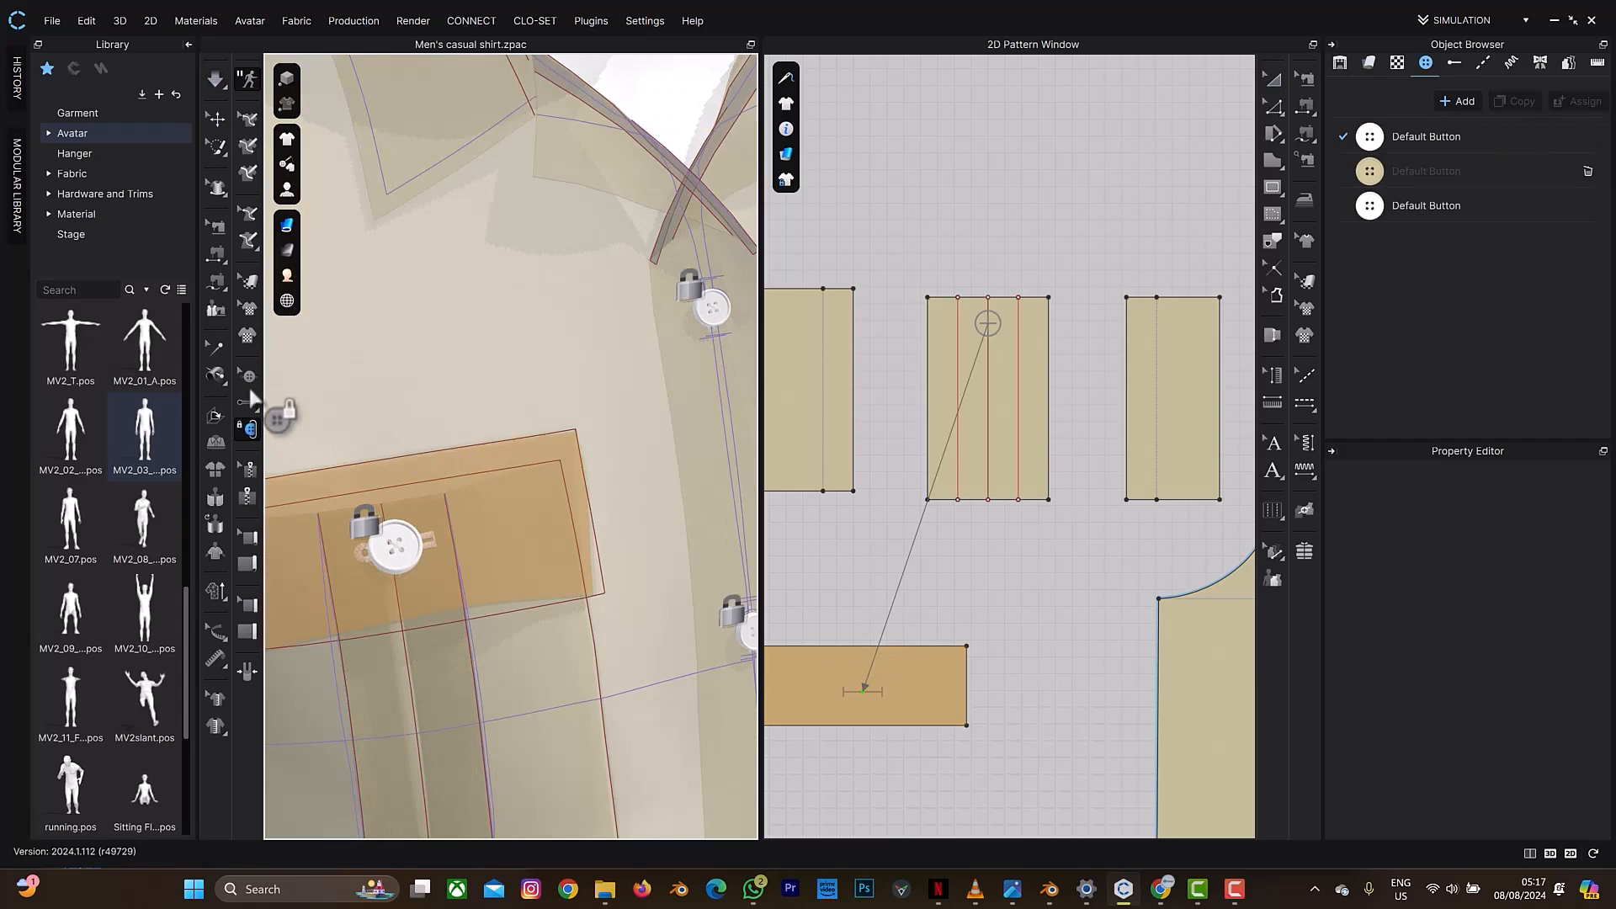
Step: Set the width of the flap's default buttonhole style to 18 mm and check its fit around the button
left_click(242, 376)
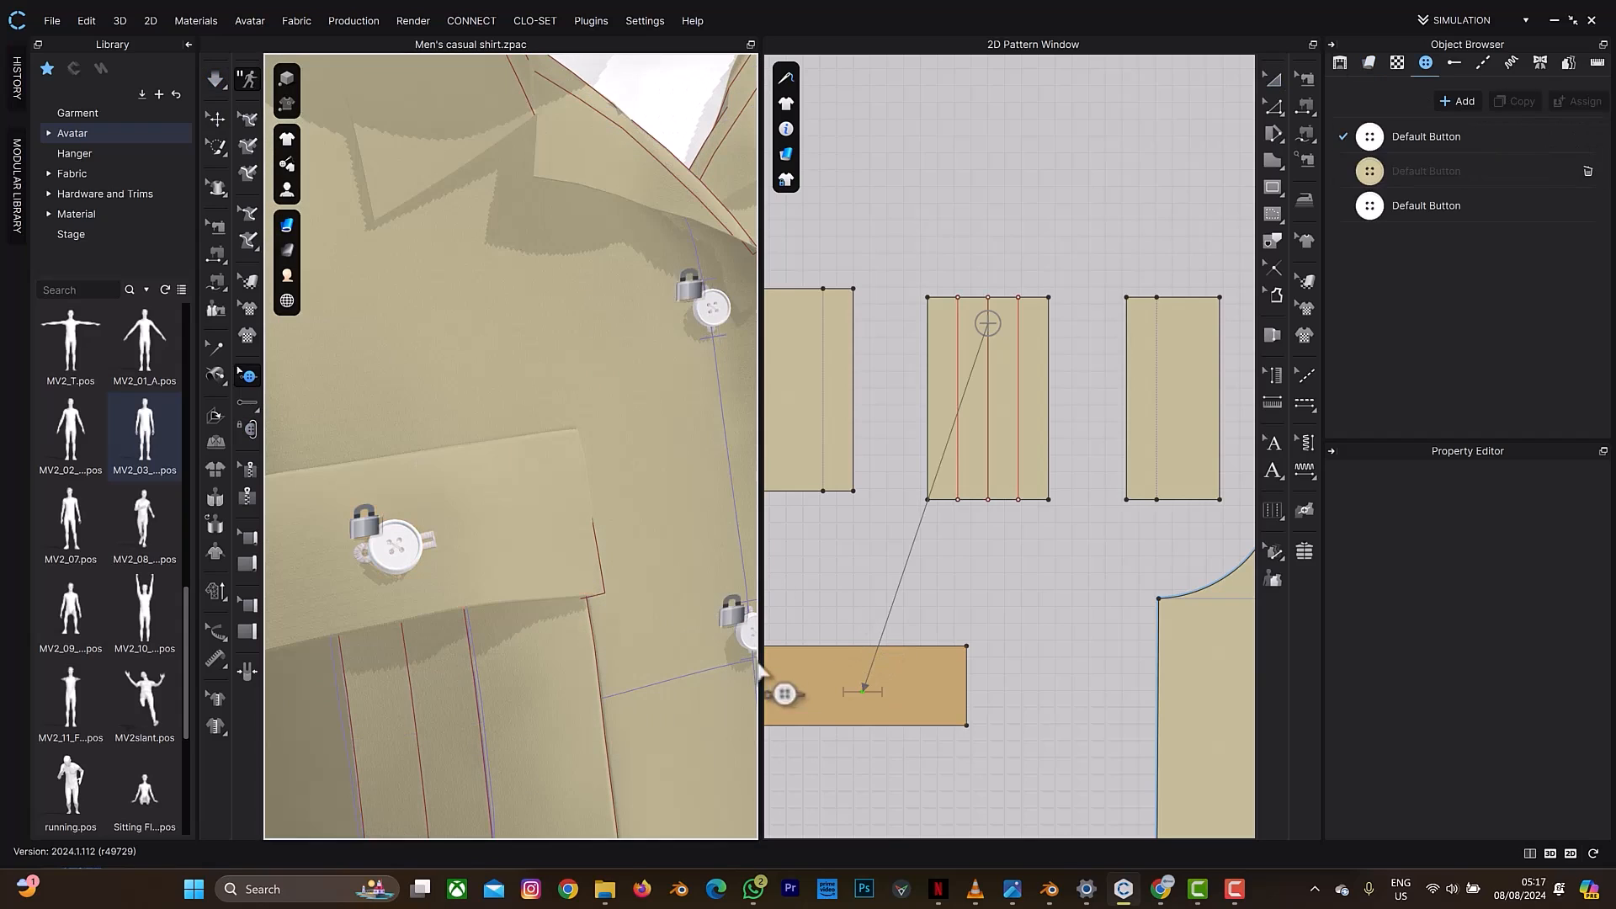
left_click(876, 692)
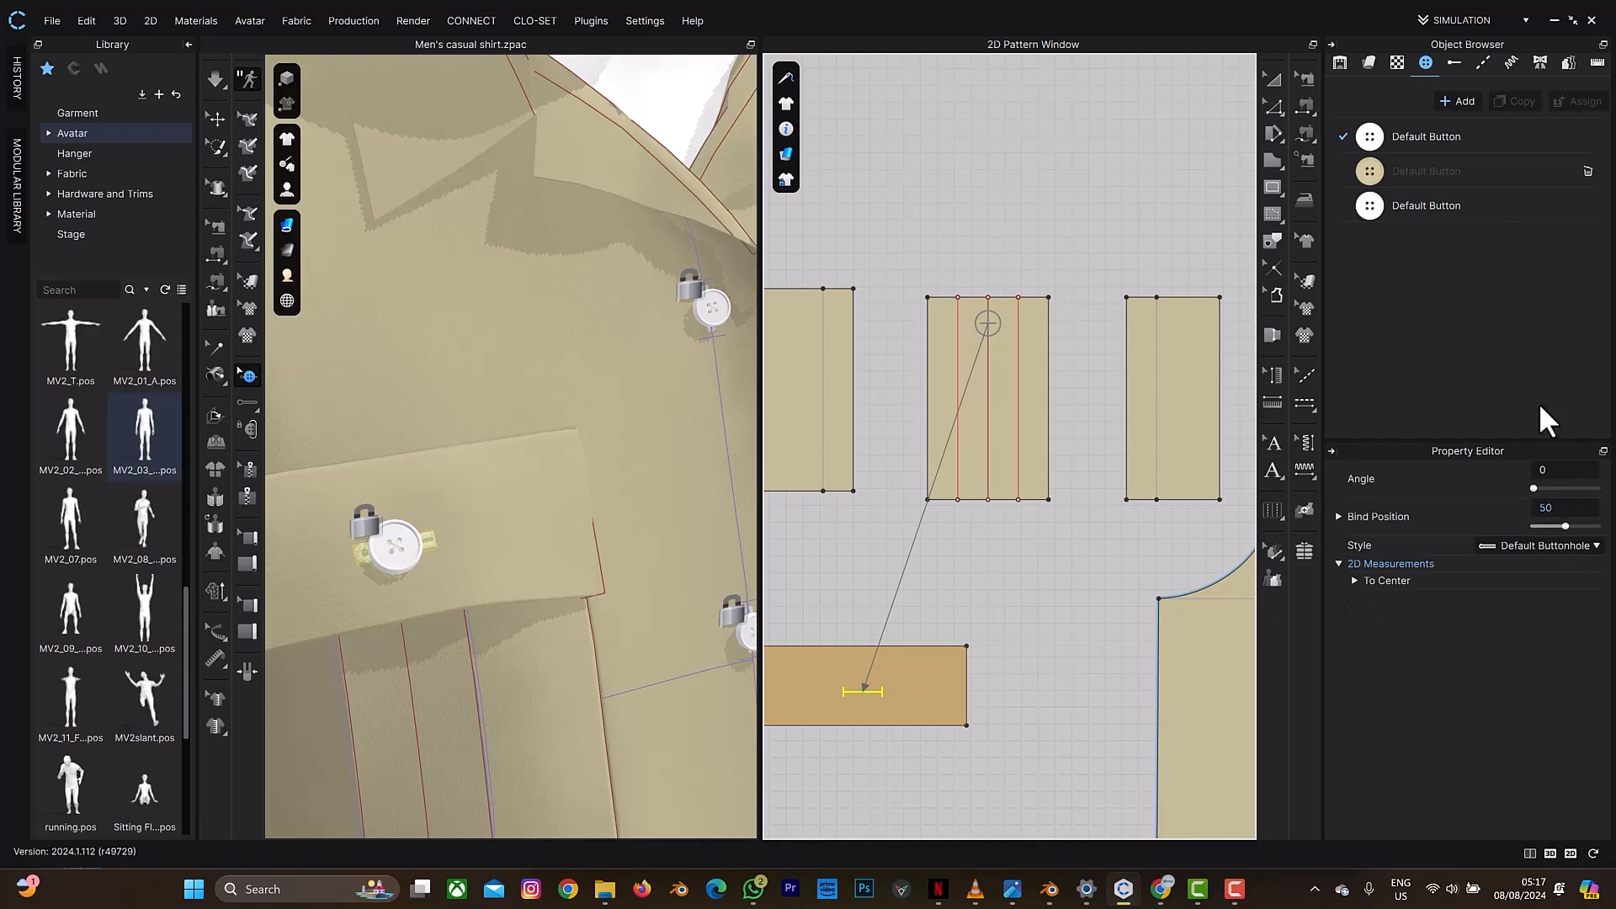
left_click(1455, 64)
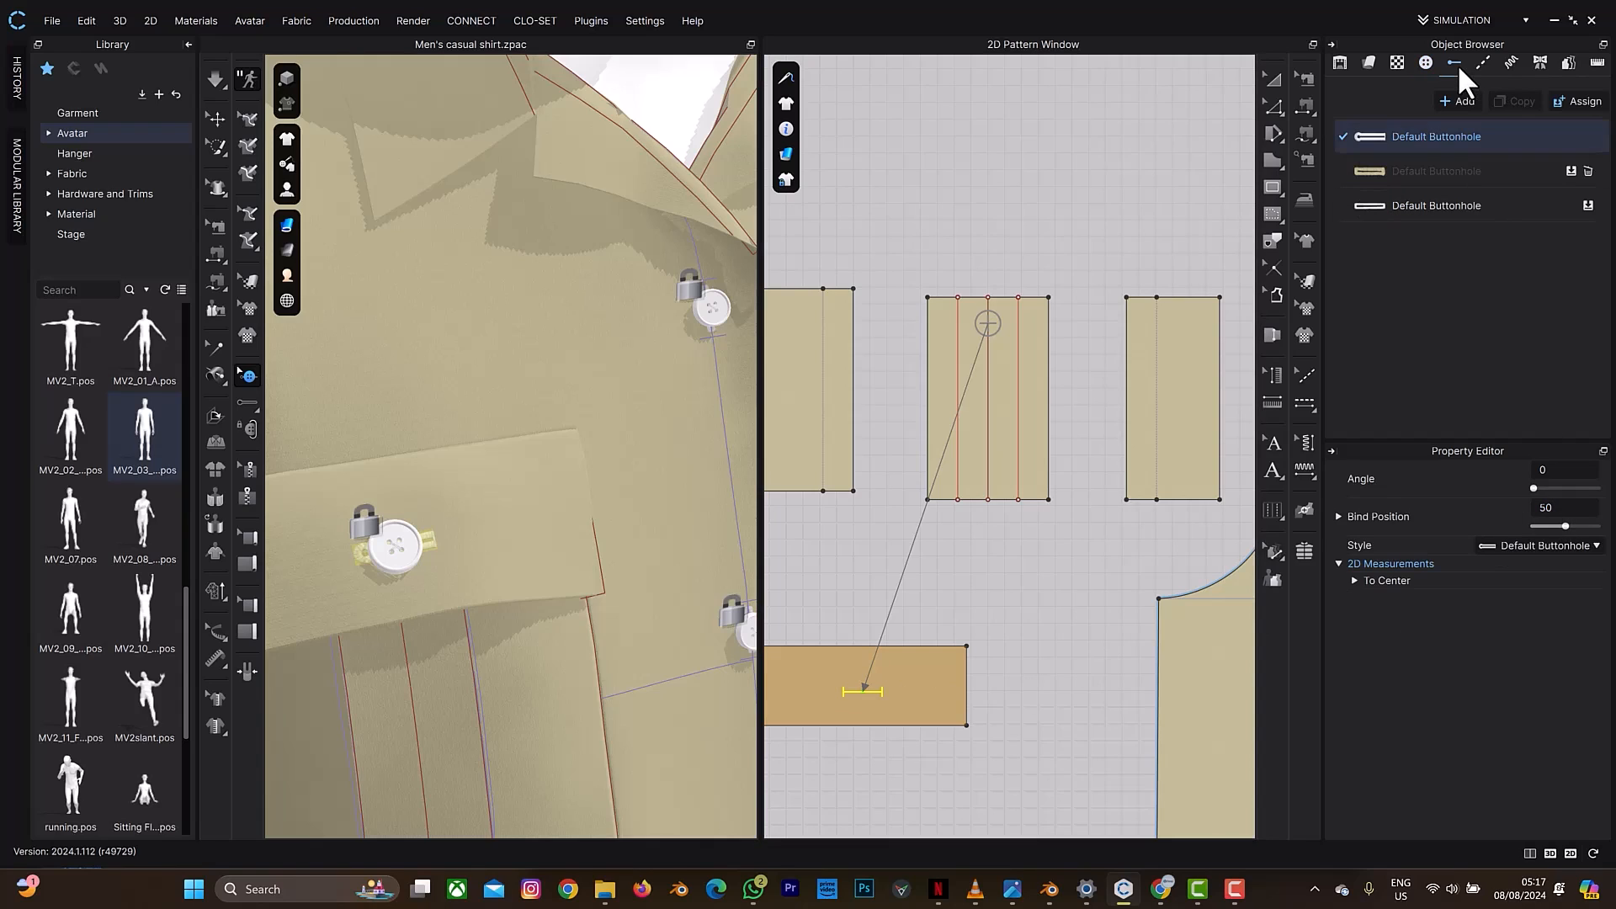
left_click(1466, 144)
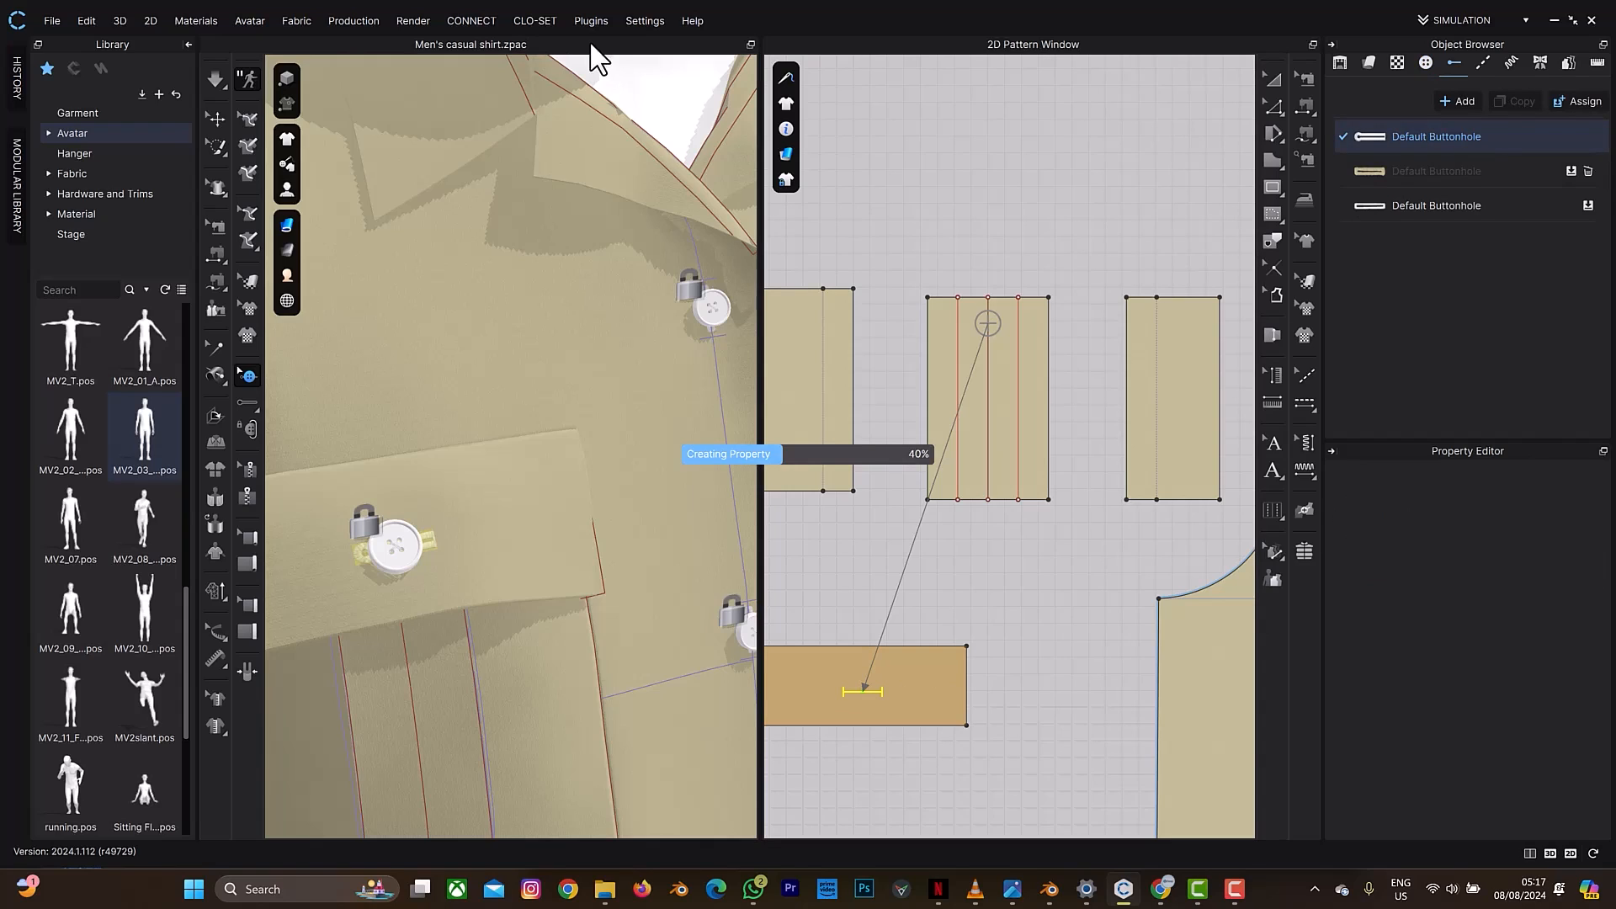
left_click(1543, 704)
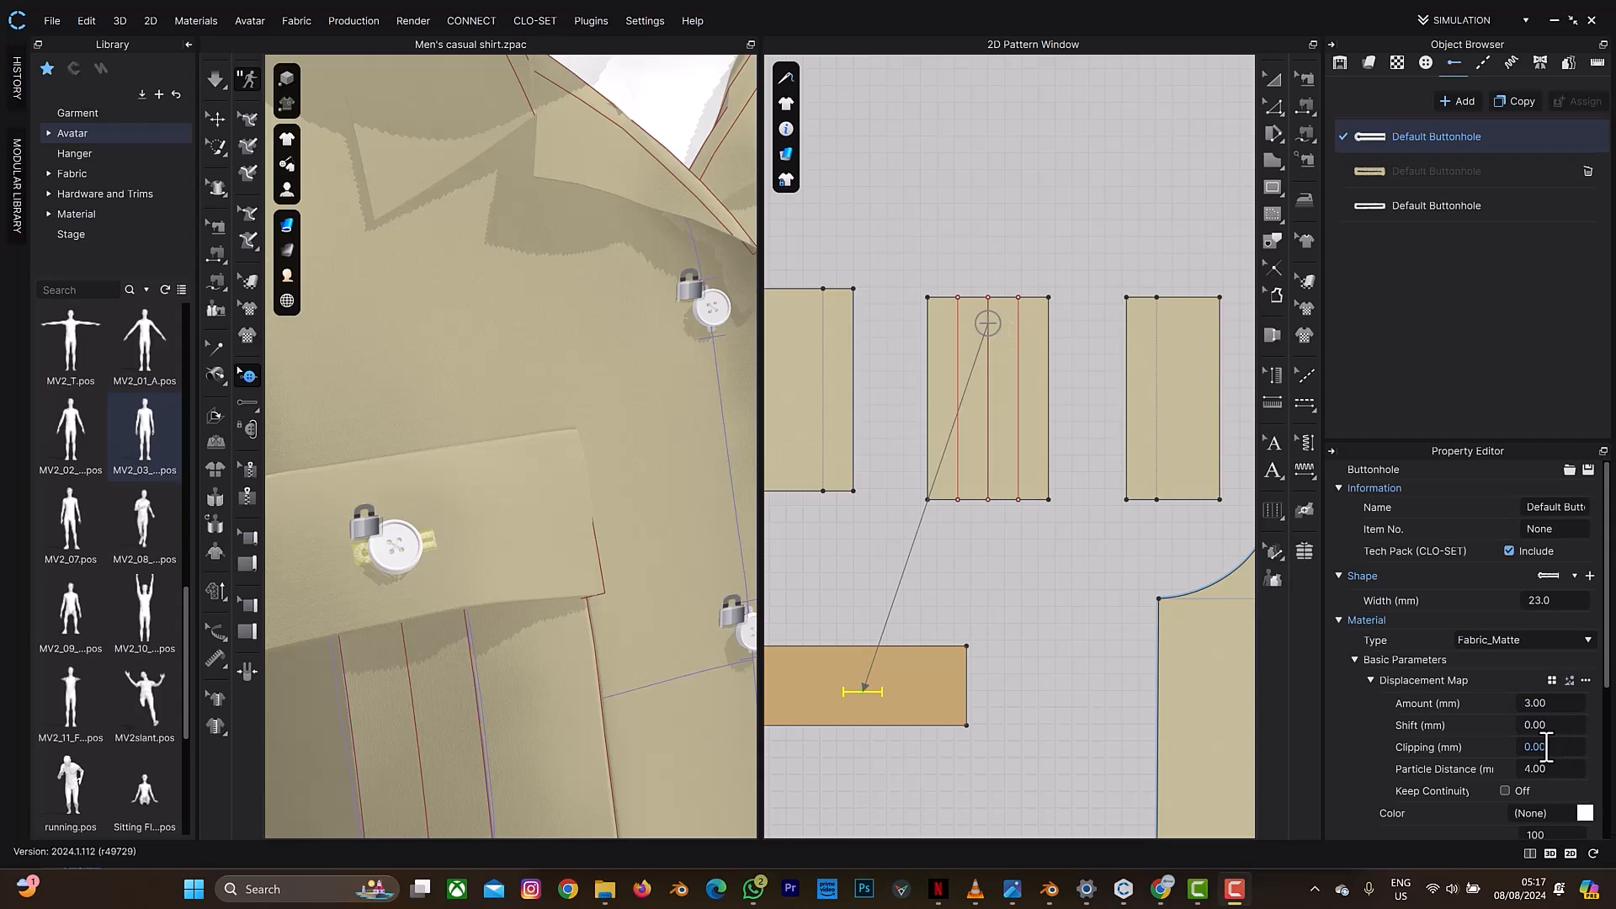
left_click(1554, 603)
left_click_drag(1553, 606, 1521, 606)
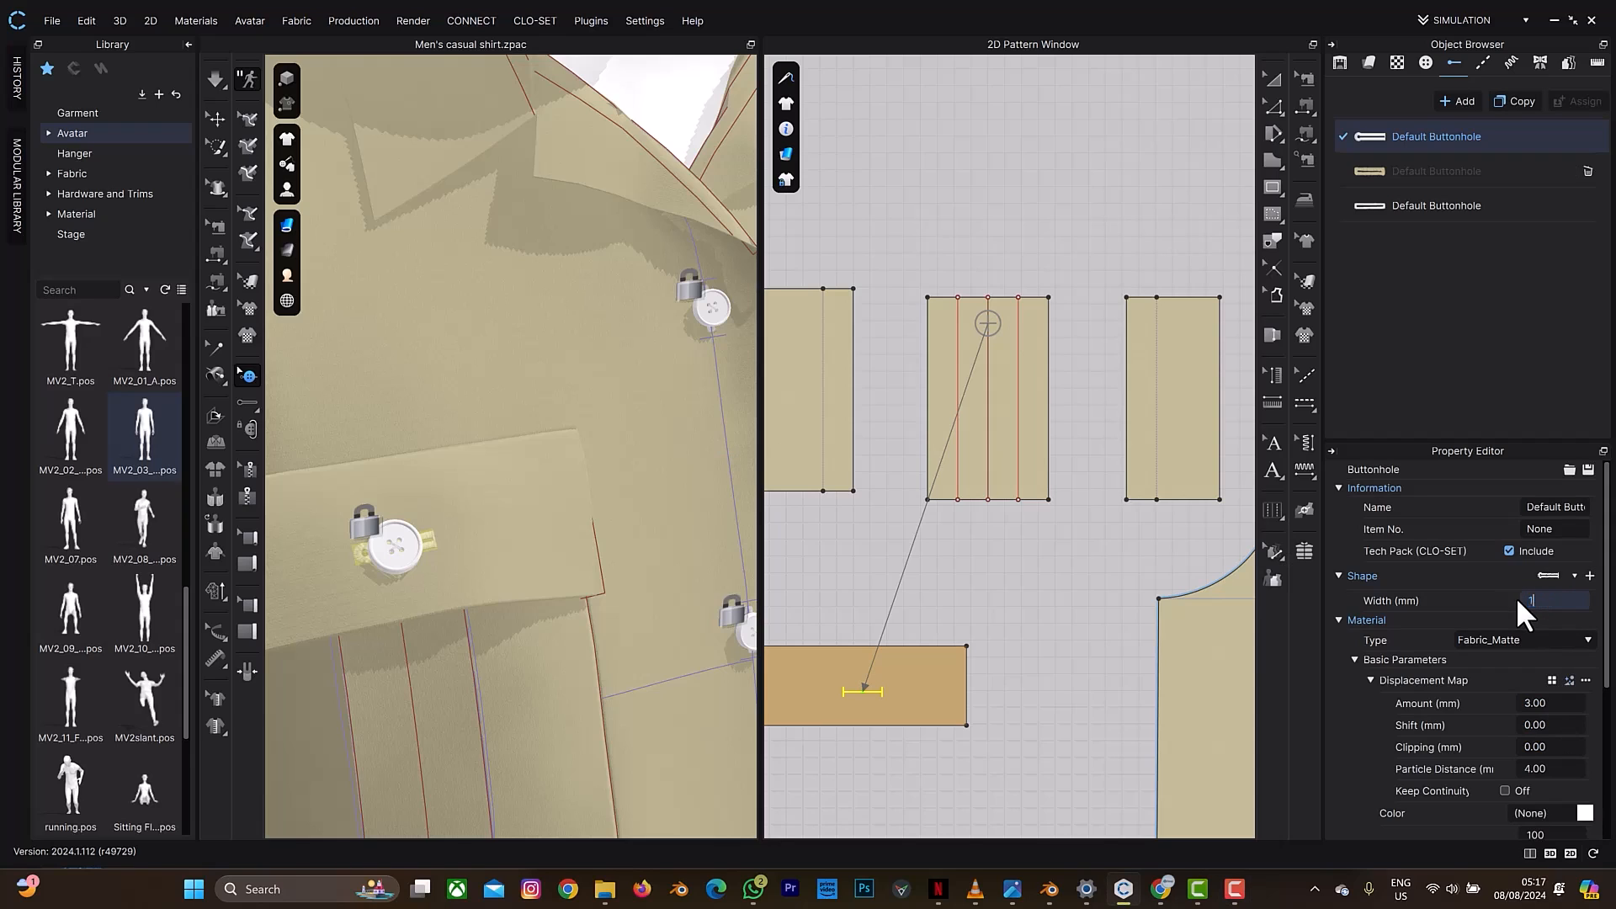
key("Return")
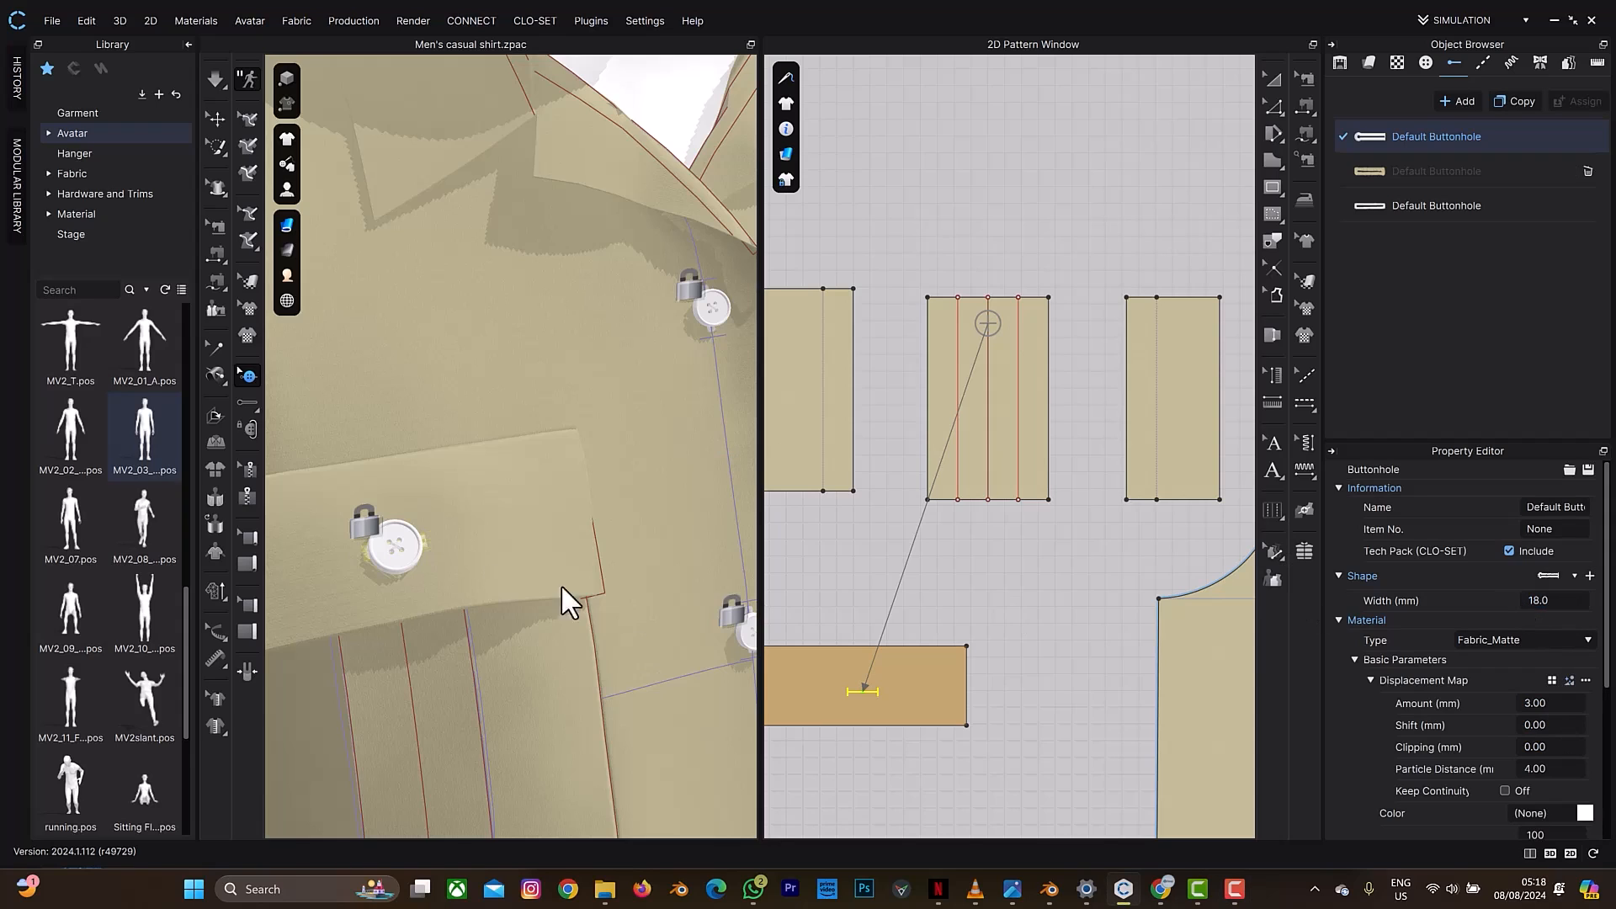
mouse_move(387, 540)
right_mouse_down()
mouse_move(369, 533)
mouse_move(382, 528)
right_mouse_up()
scroll(368, 533, "down", 2)
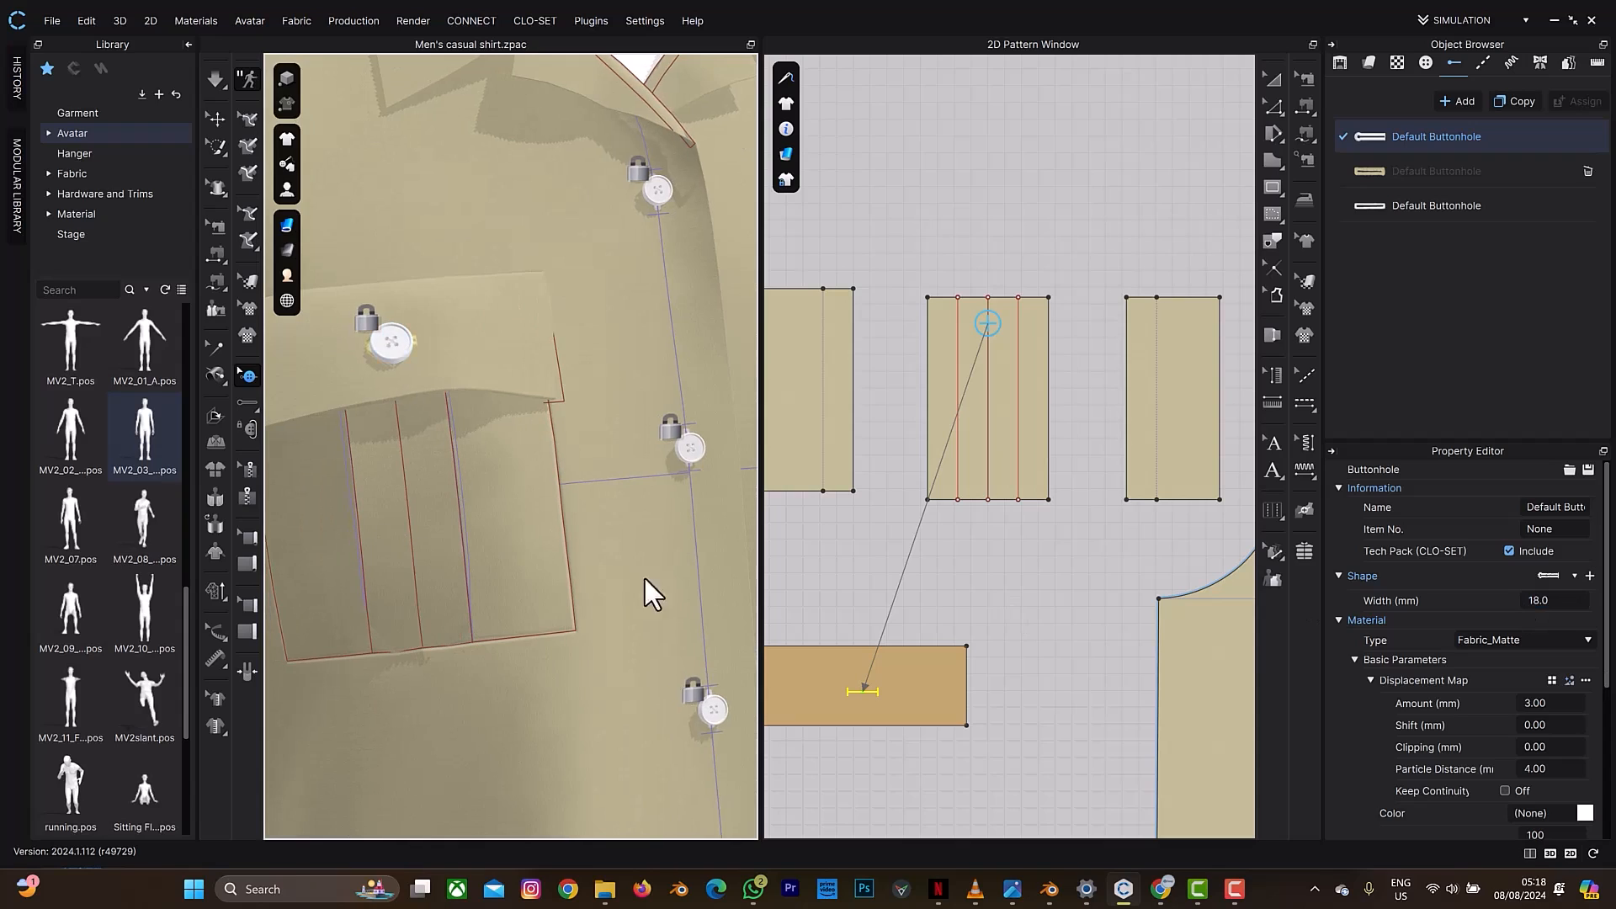